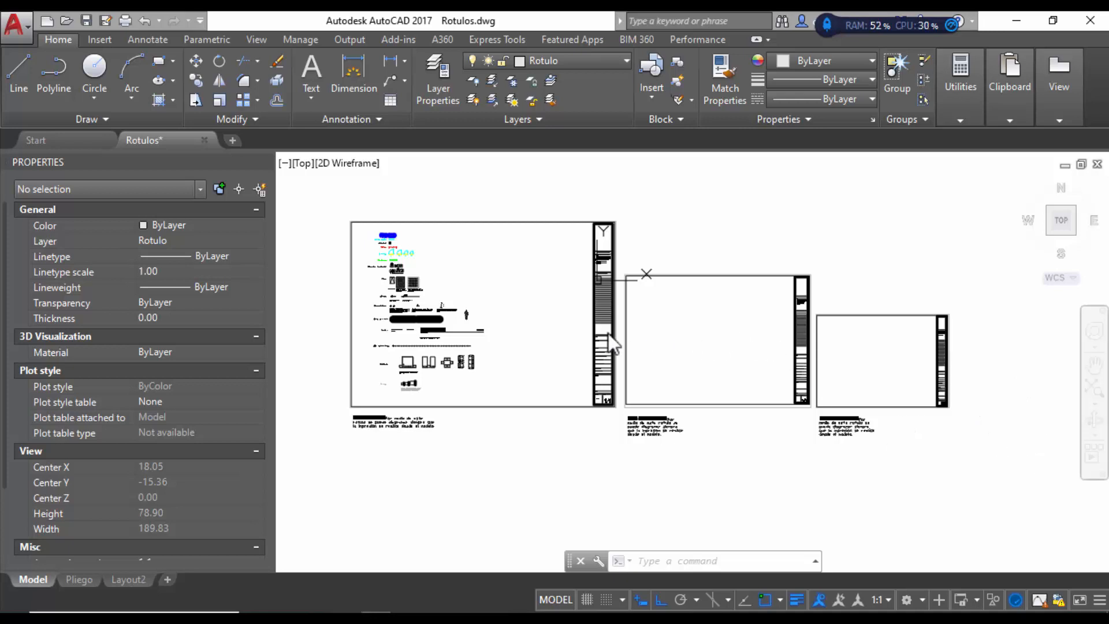
Step: Erase the two right-hand frames and the large left frame with its title block
click(434, 203)
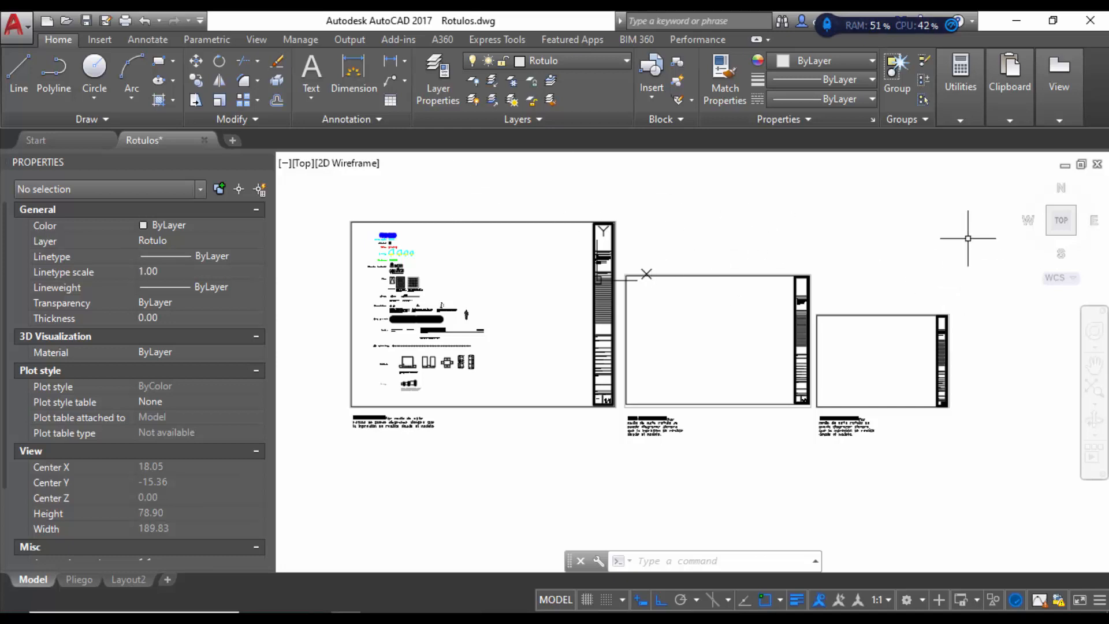
click(969, 218)
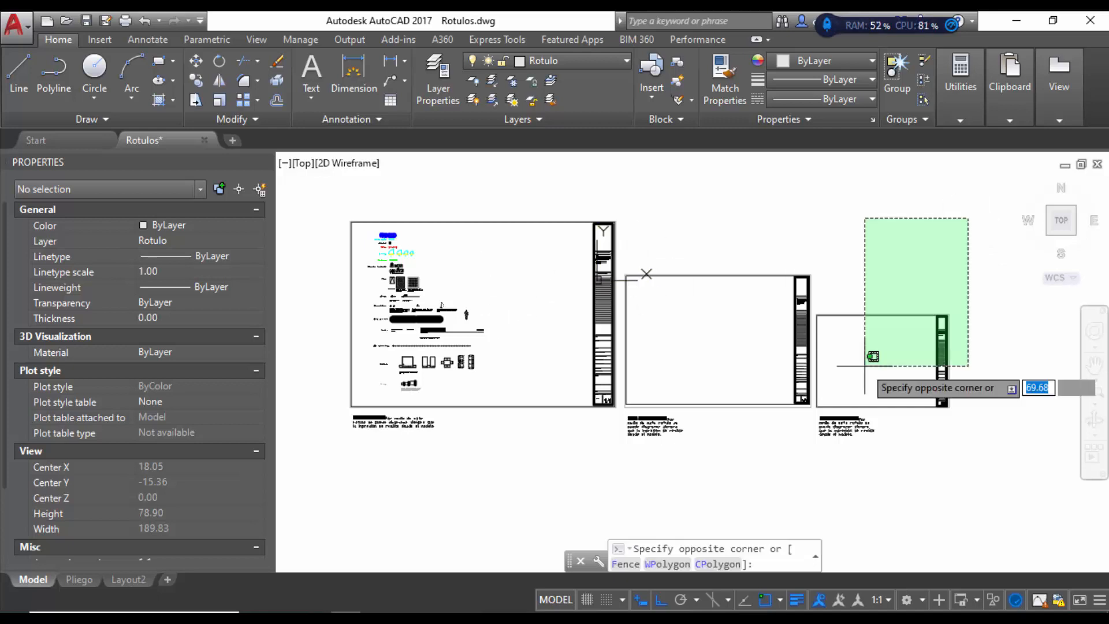
click(624, 480)
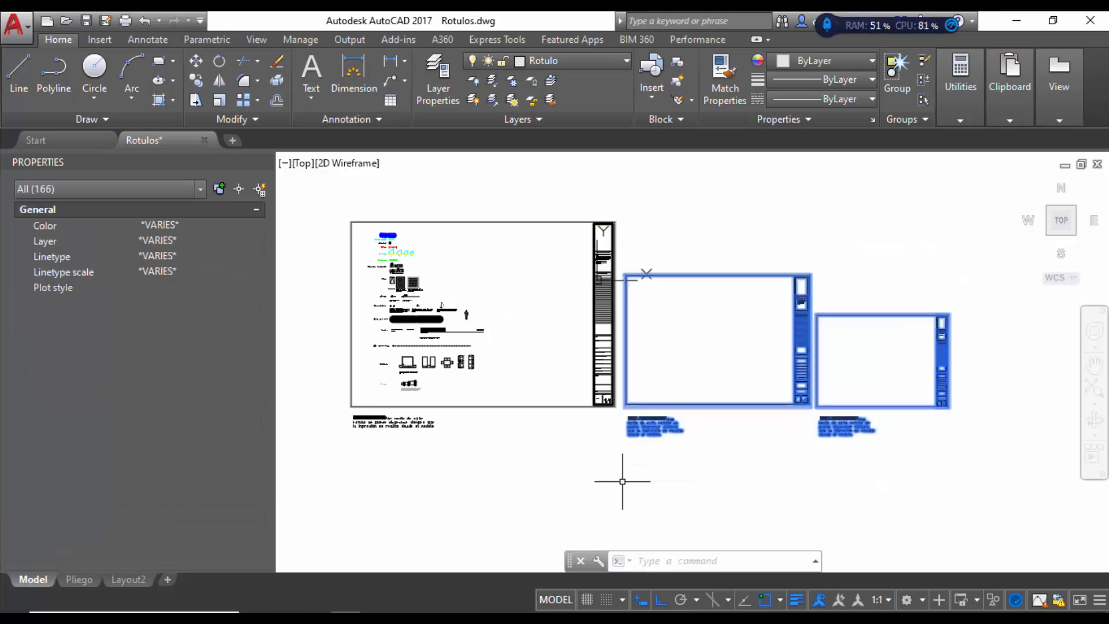
key(Delete)
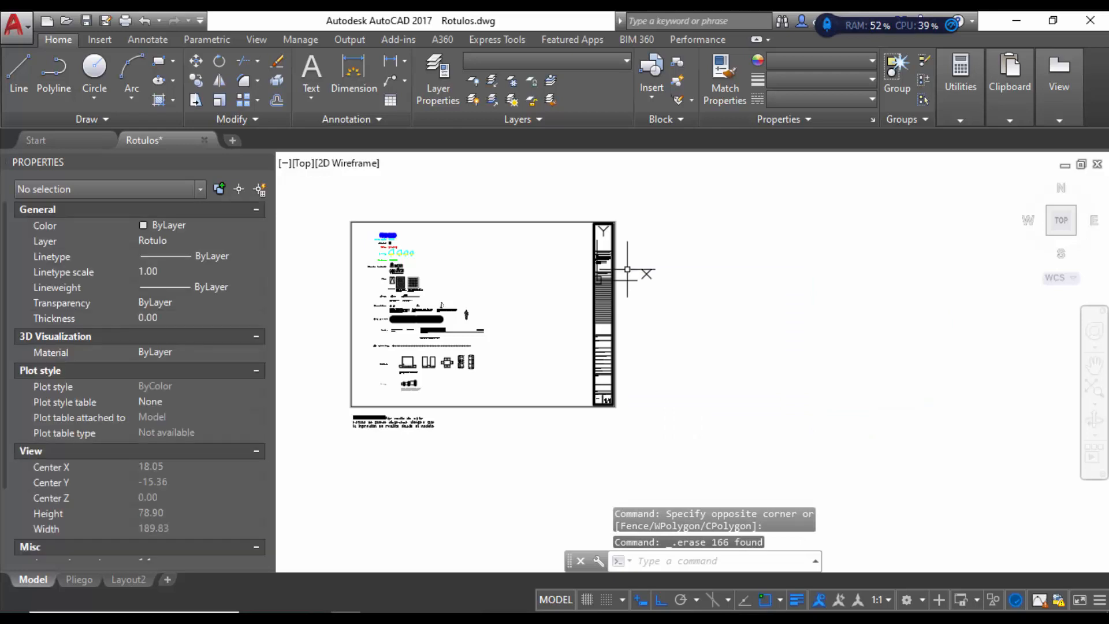
click(525, 434)
key(Delete)
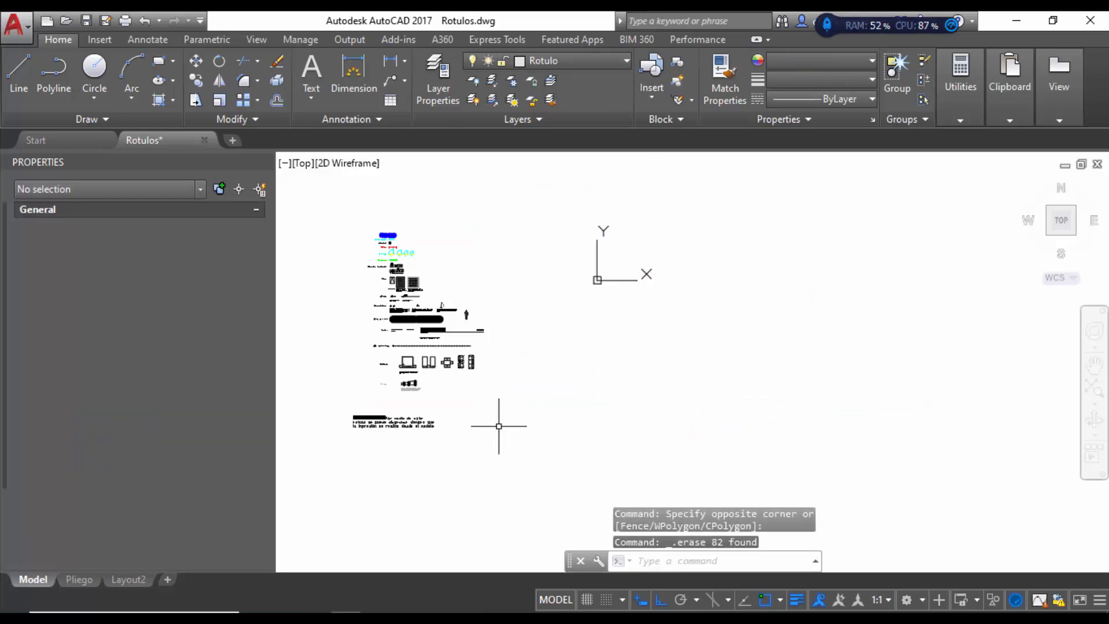
Step: Delete the leftover text beneath the legend
click(479, 443)
click(354, 415)
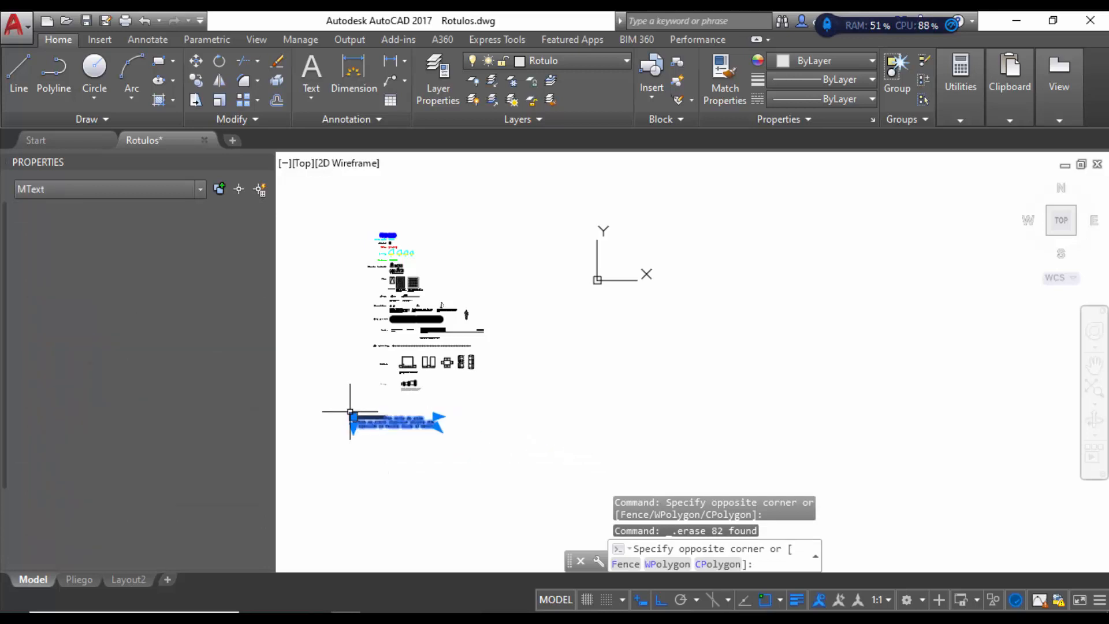
key(Delete)
Step: Erase the whole legend sheet, all 217 objects
scroll(369, 393, up, 5)
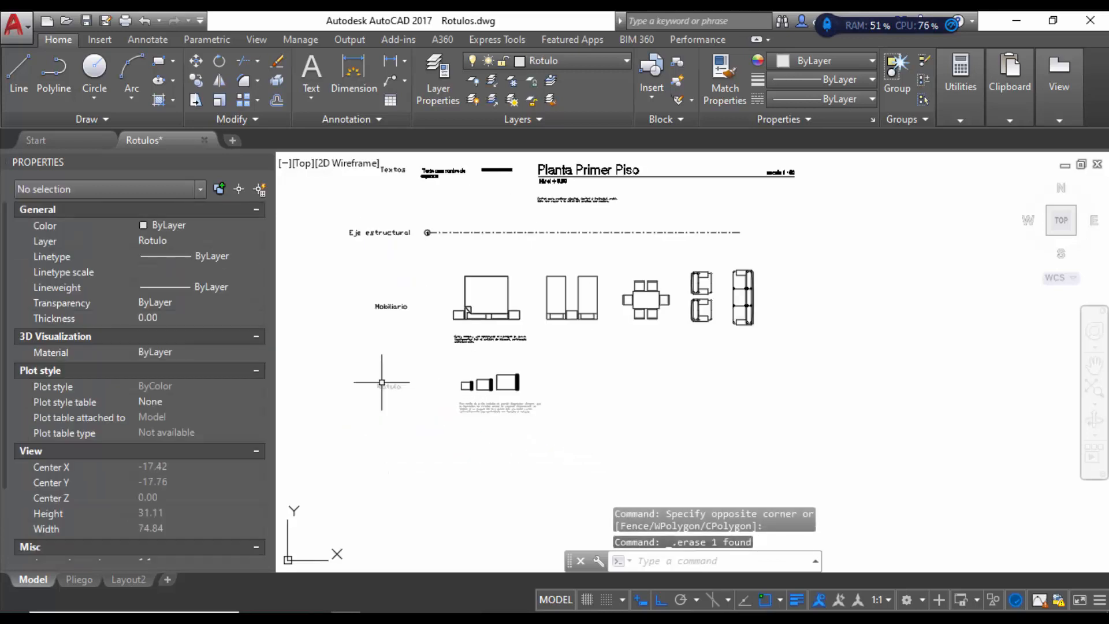
scroll(459, 380, up, 4)
scroll(457, 377, up, 6)
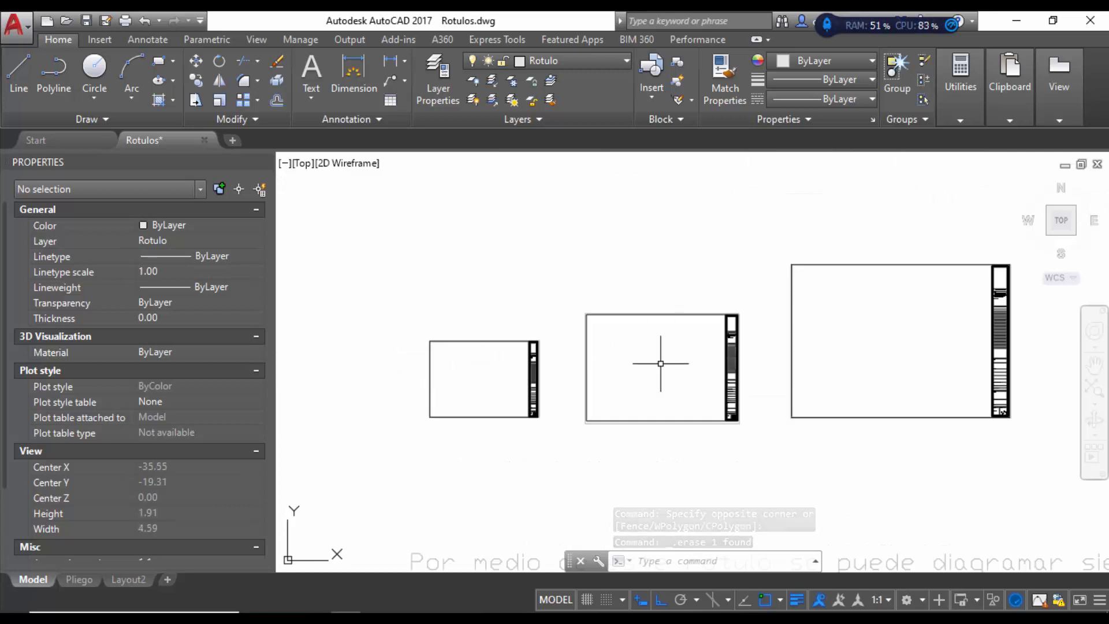
scroll(638, 425, down, 10)
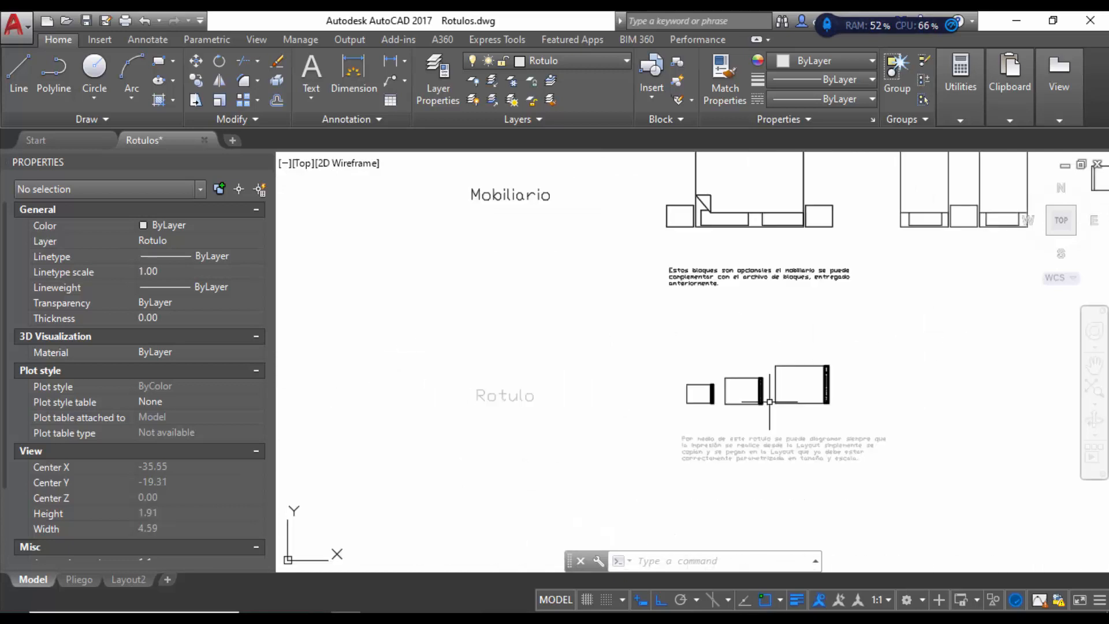
scroll(678, 293, down, 6)
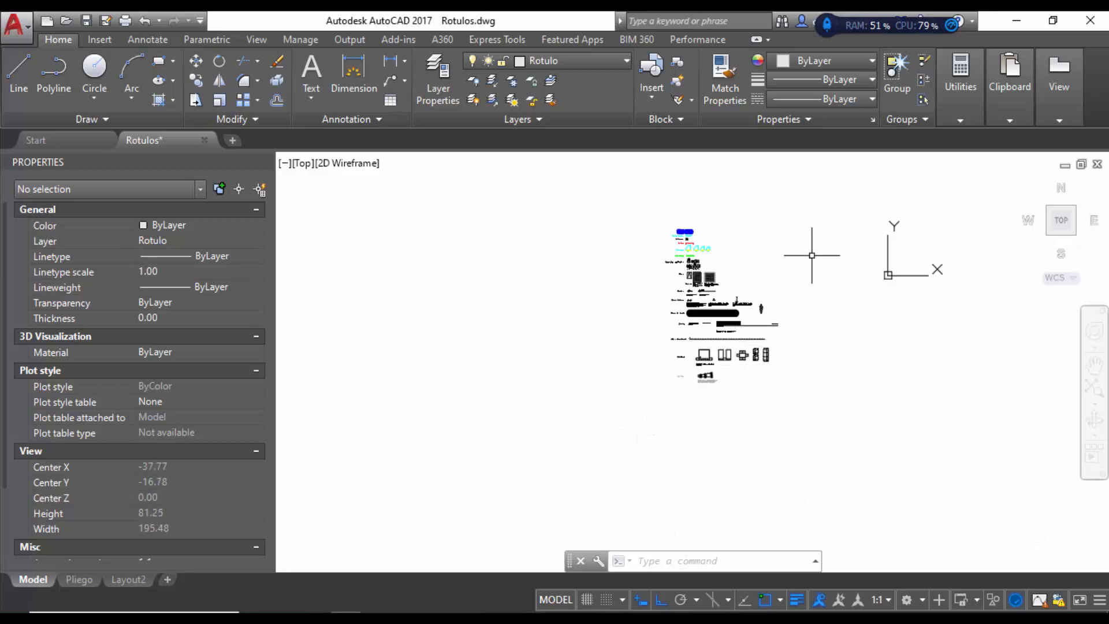
click(856, 201)
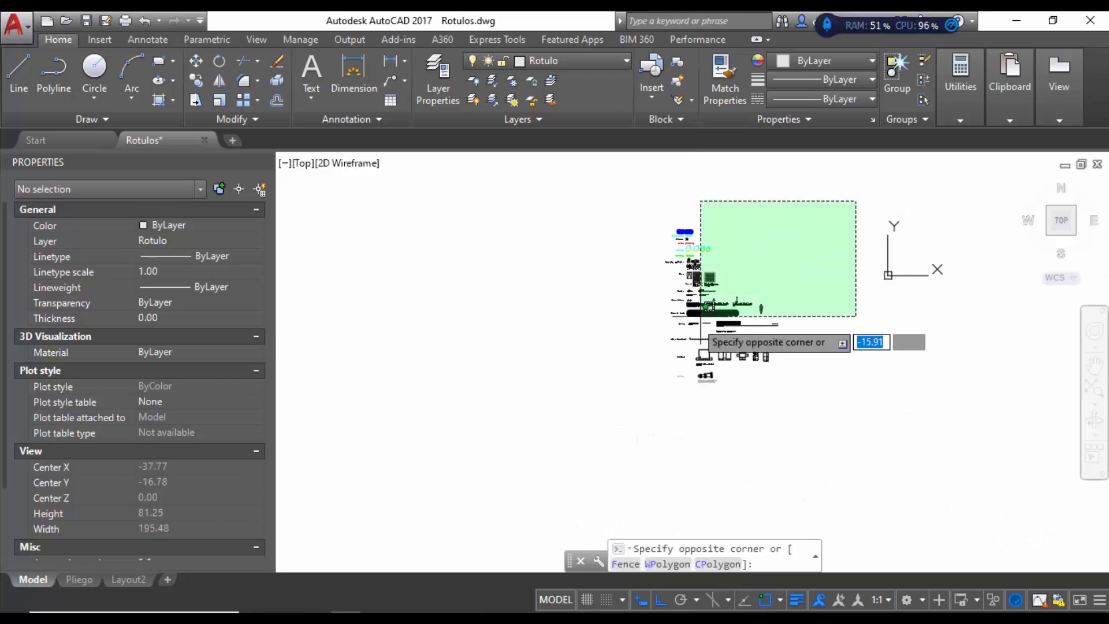
click(604, 364)
key(Delete)
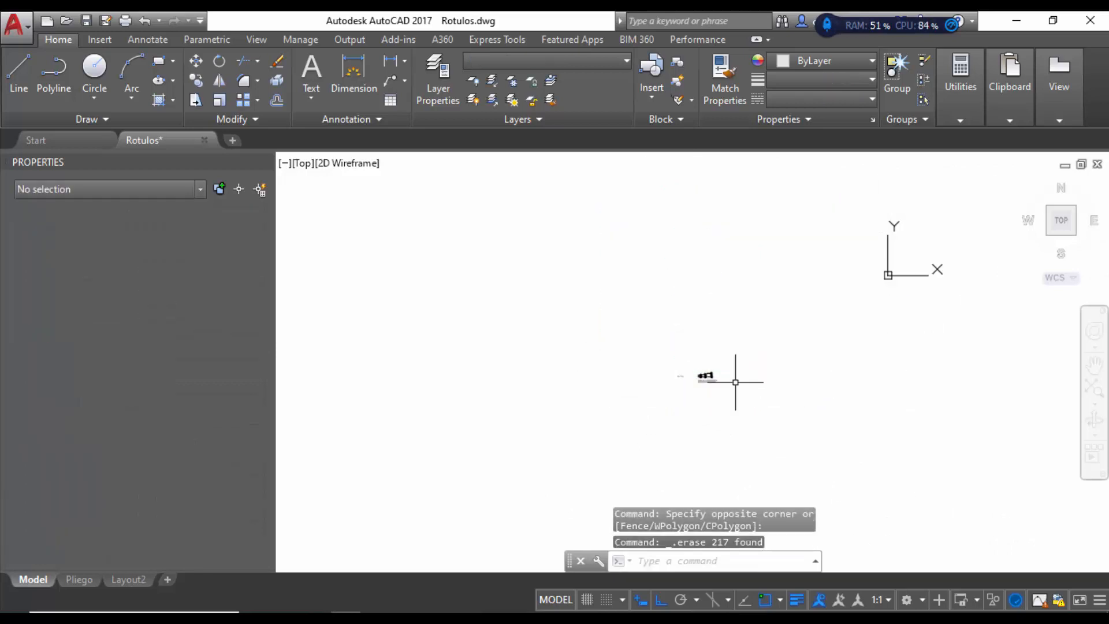
Step: Delete the Rotulo label and the note text under the rectangles
scroll(679, 388, up, 2)
scroll(678, 388, up, 2)
click(687, 333)
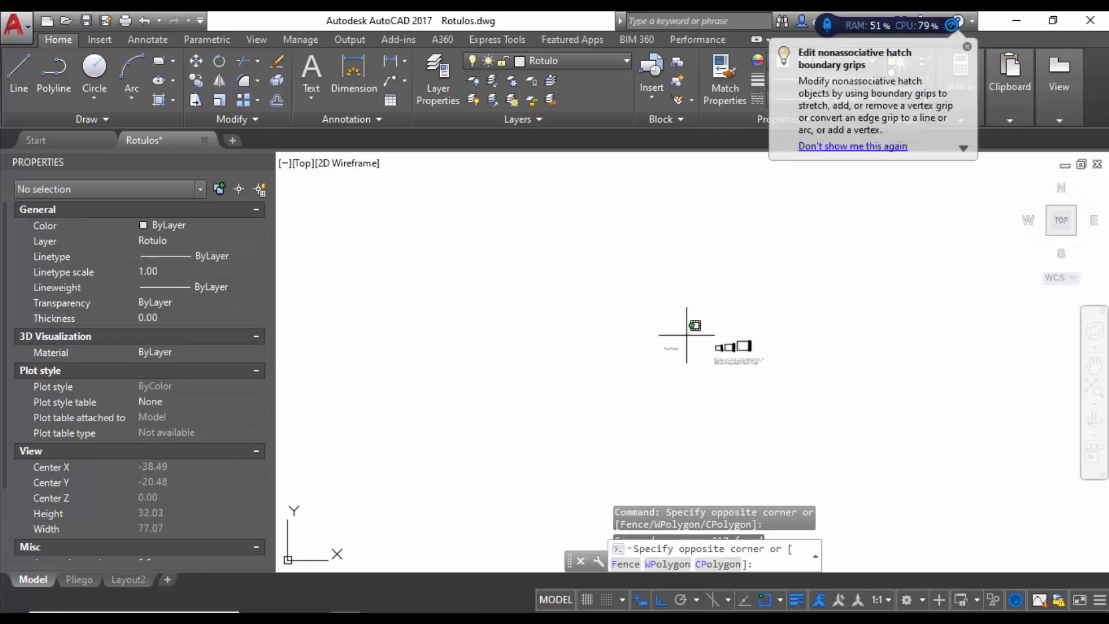
click(639, 372)
key(Delete)
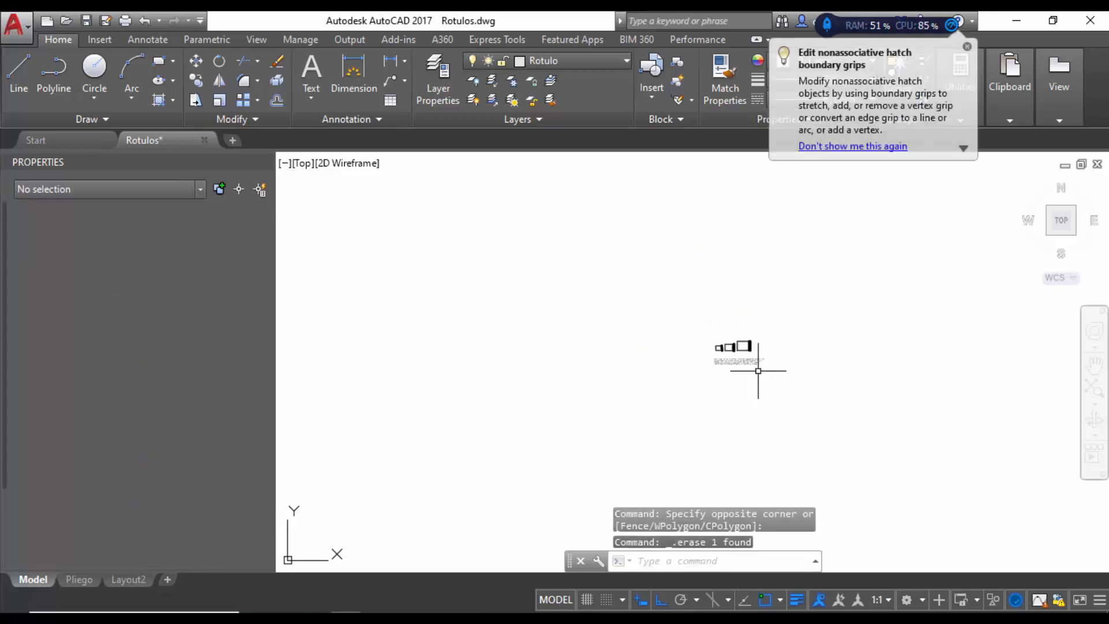
scroll(756, 371, up, 2)
click(770, 348)
click(651, 383)
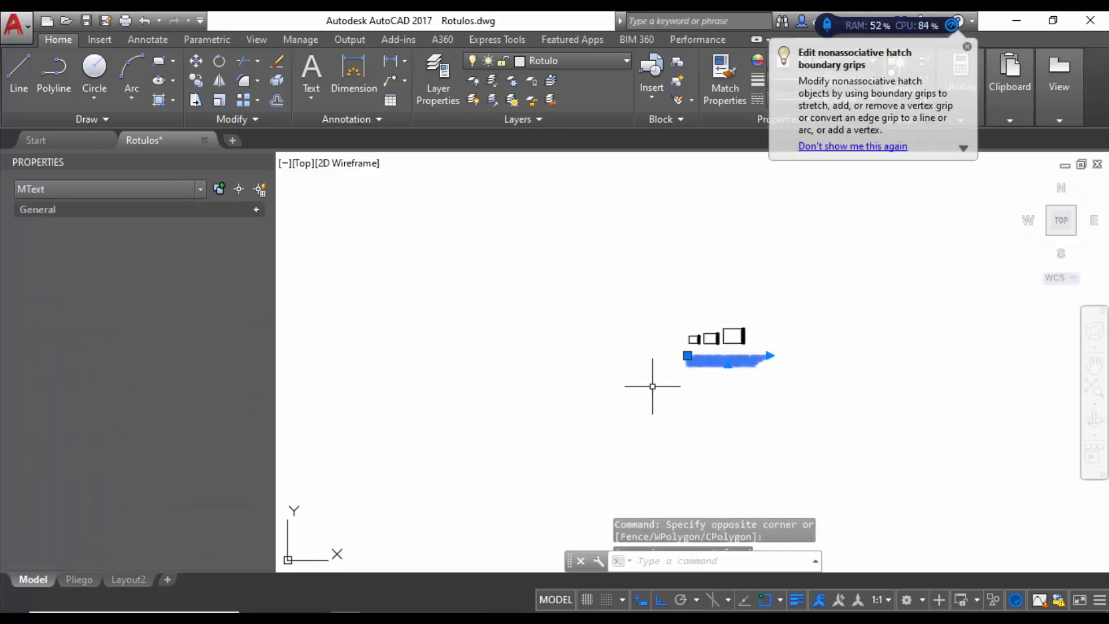
key(Delete)
scroll(713, 346, up, 8)
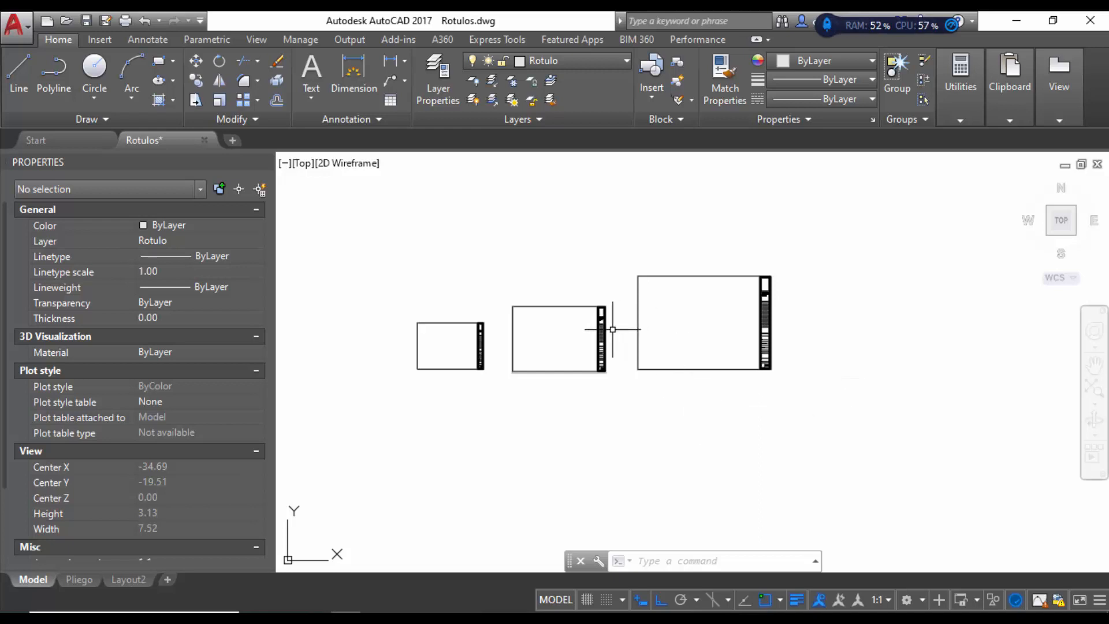
scroll(603, 324, up, 2)
scroll(601, 355, up, 5)
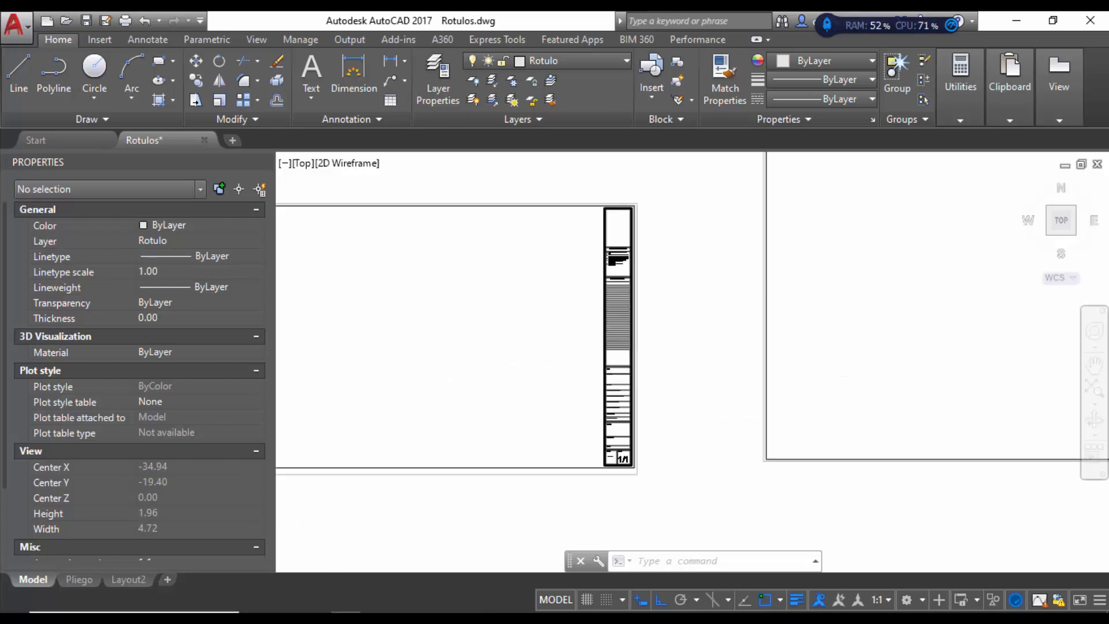
scroll(630, 173, up, 5)
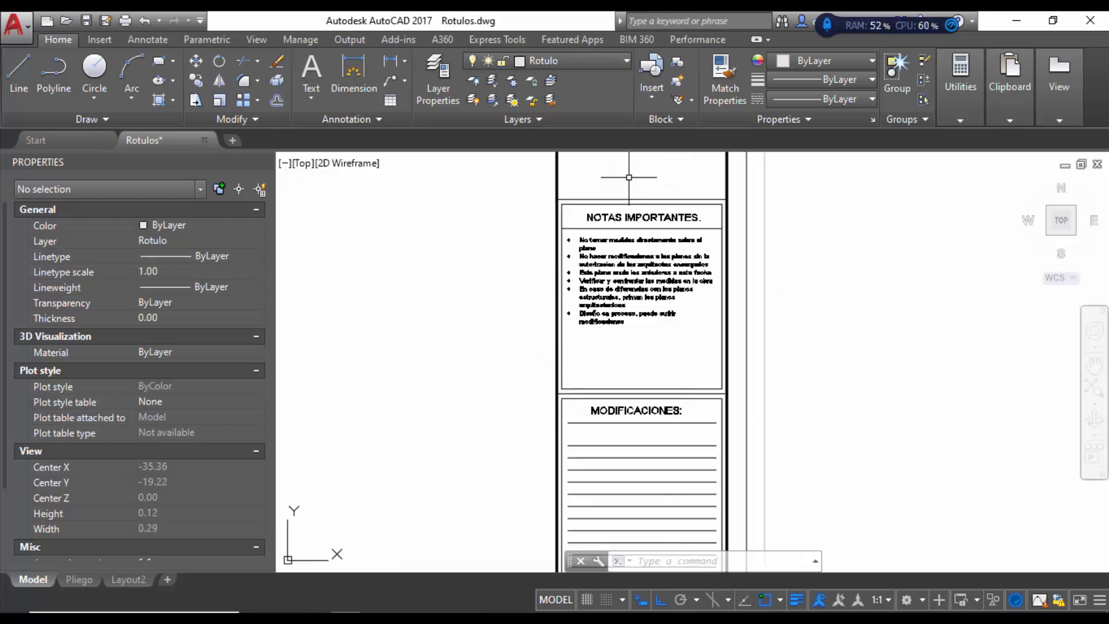
scroll(467, 218, down, 5)
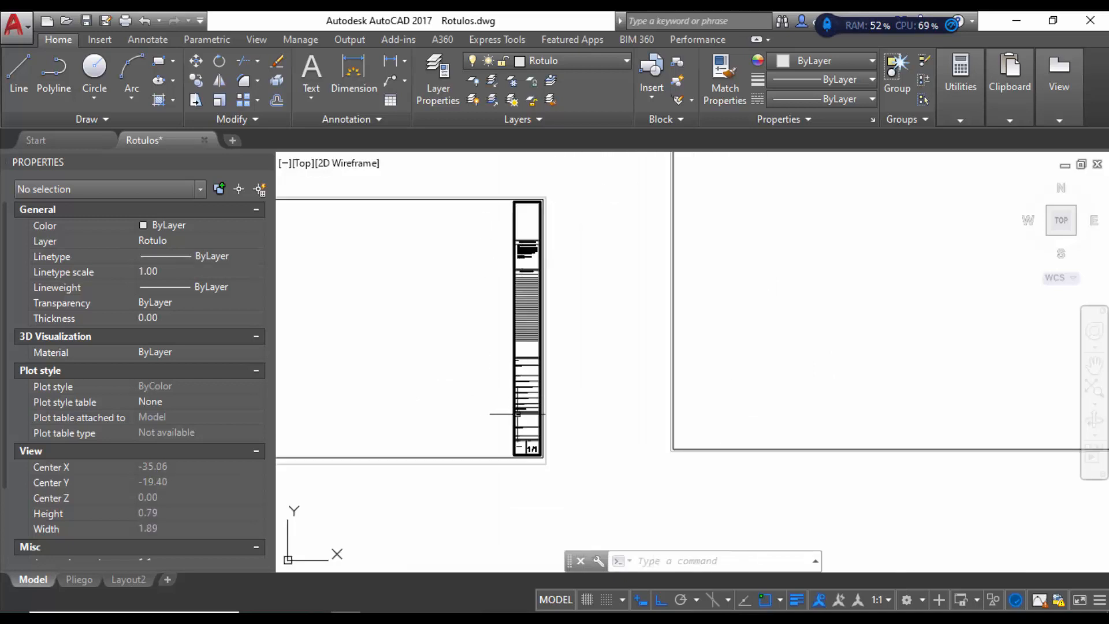
scroll(569, 416, up, 2)
scroll(511, 430, up, 3)
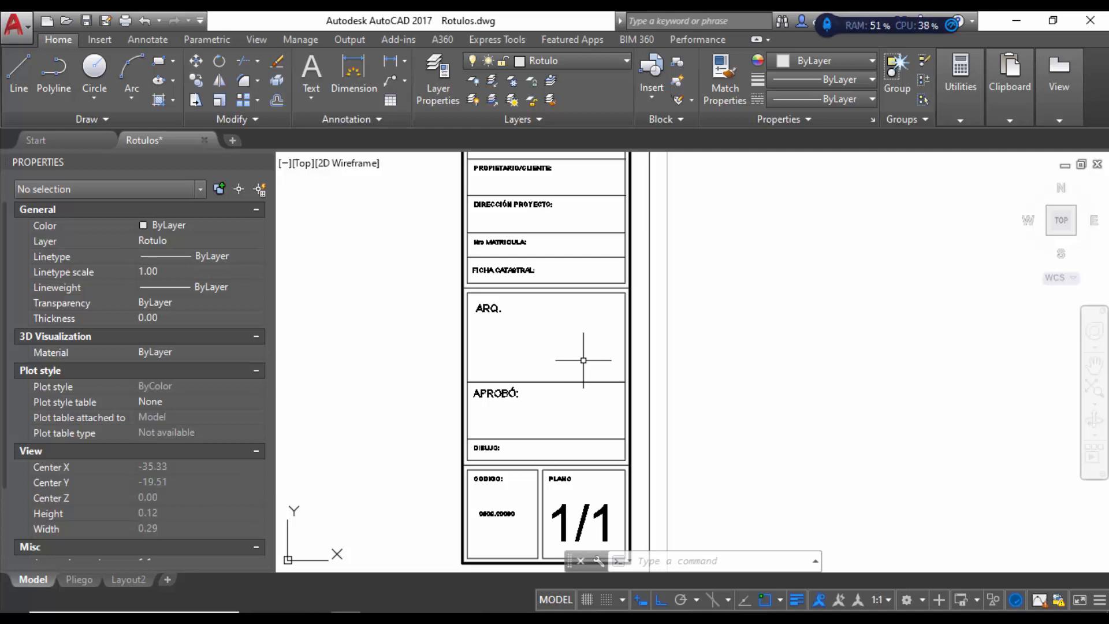
scroll(583, 360, down, 2)
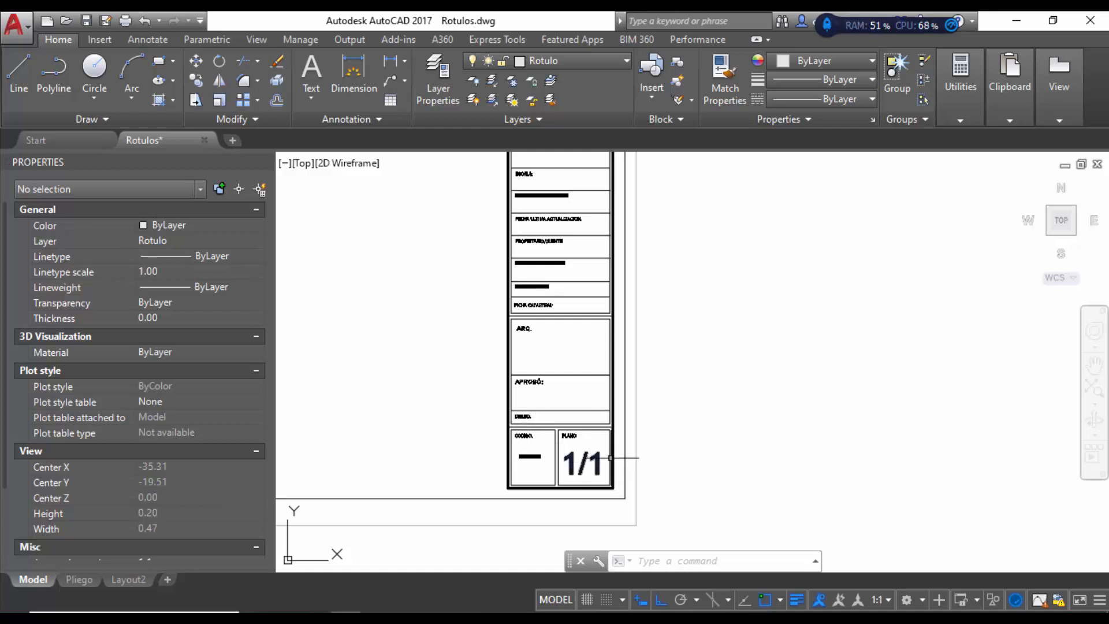
scroll(569, 462, up, 4)
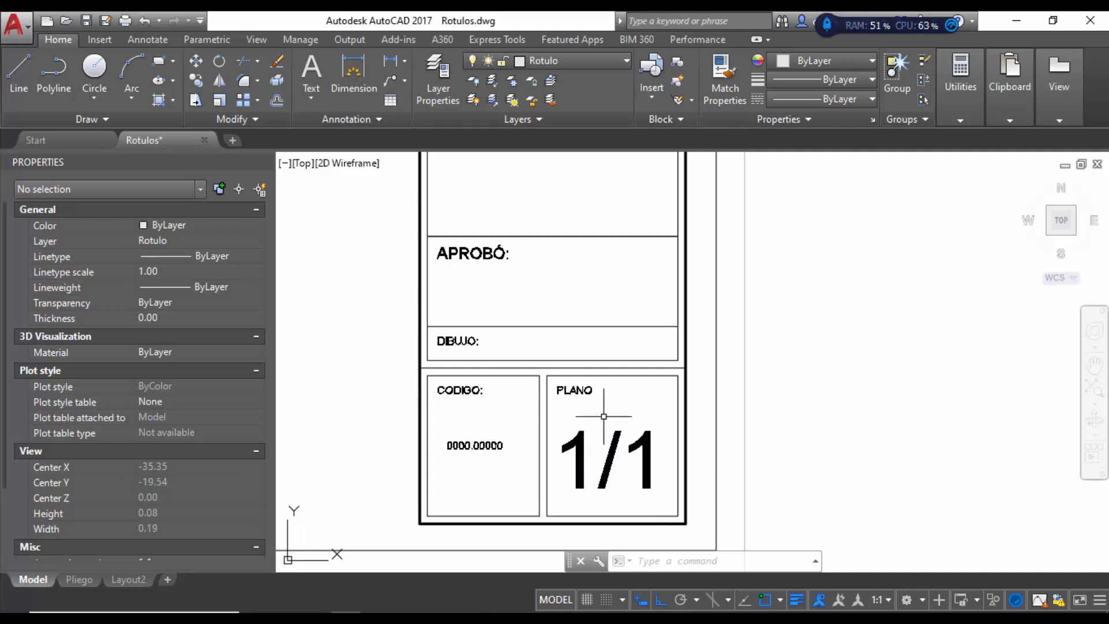
scroll(604, 416, down, 4)
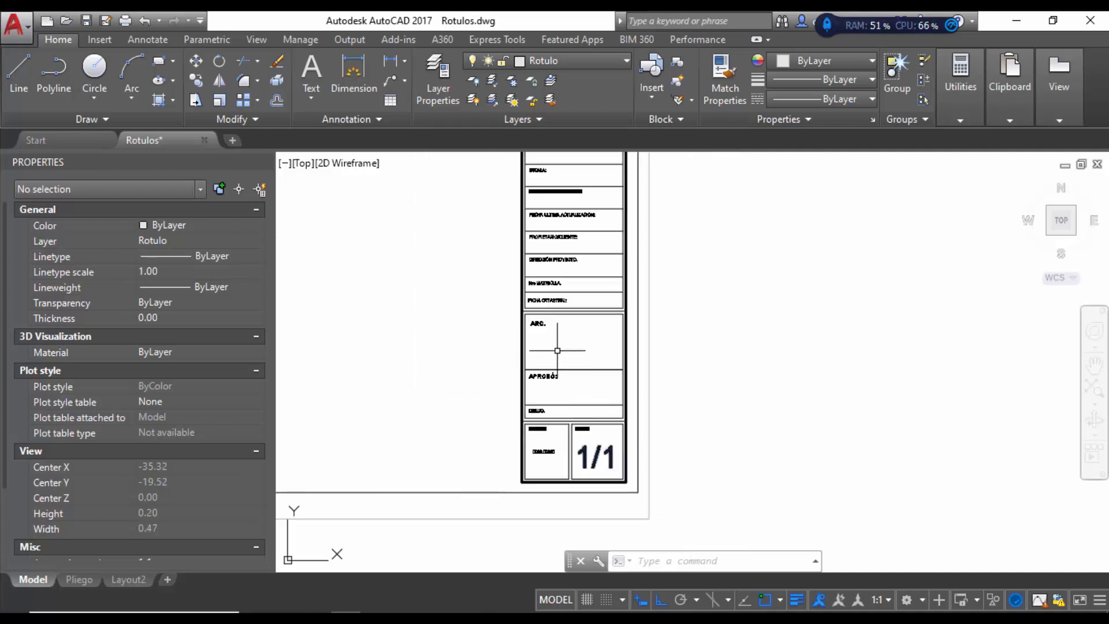
scroll(580, 457, down, 4)
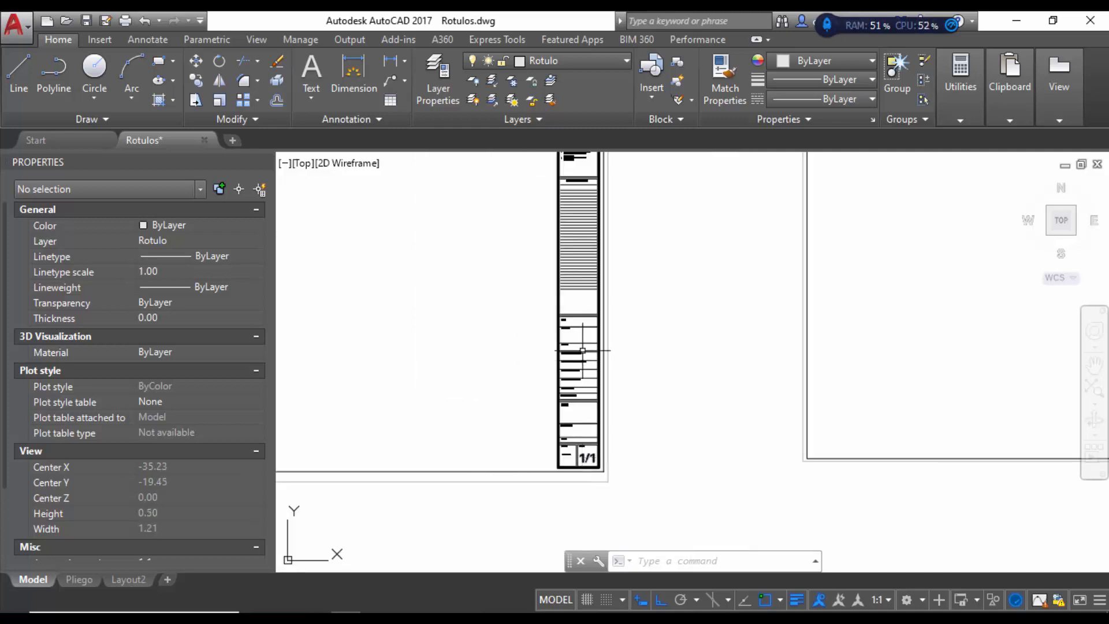
scroll(581, 198, up, 2)
scroll(653, 362, down, 4)
scroll(624, 237, up, 2)
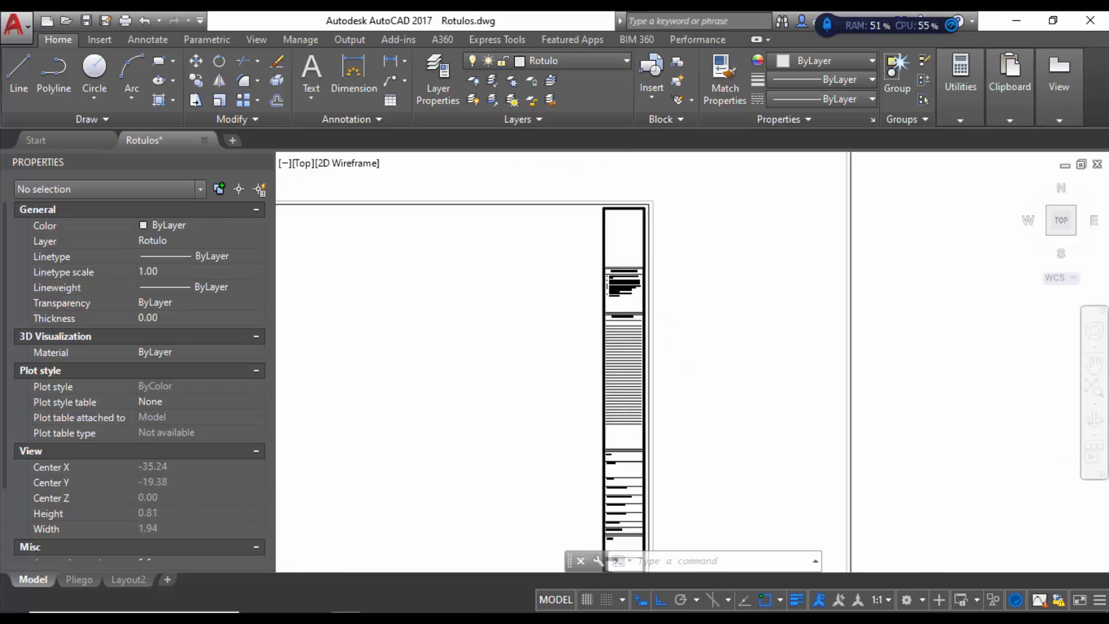
scroll(614, 272, up, 8)
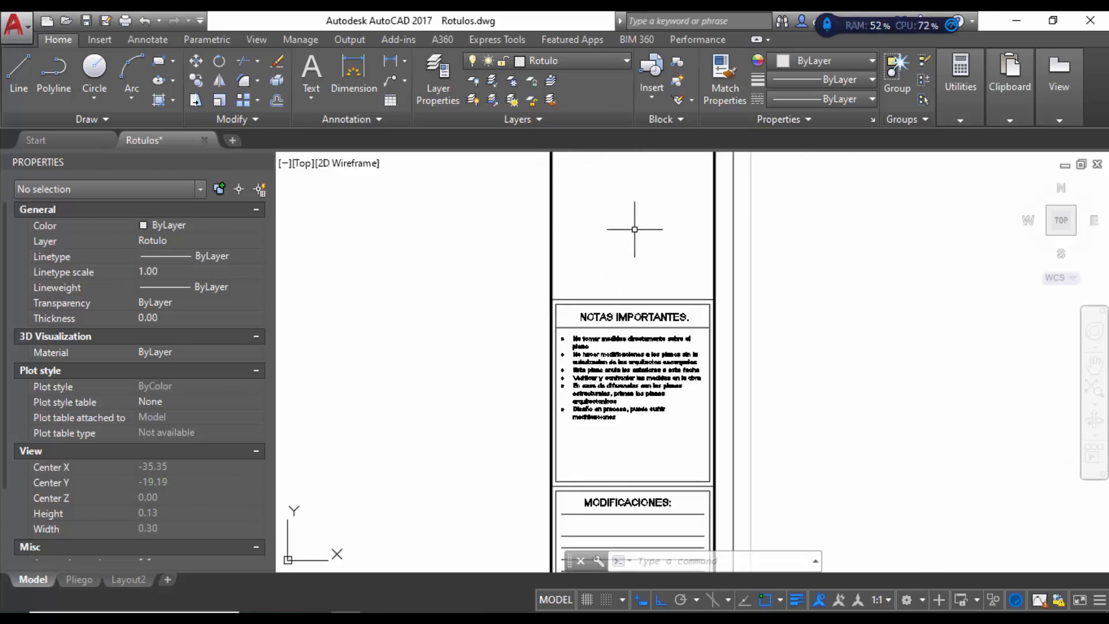
scroll(635, 237, down, 2)
scroll(624, 241, down, 2)
scroll(632, 295, up, 4)
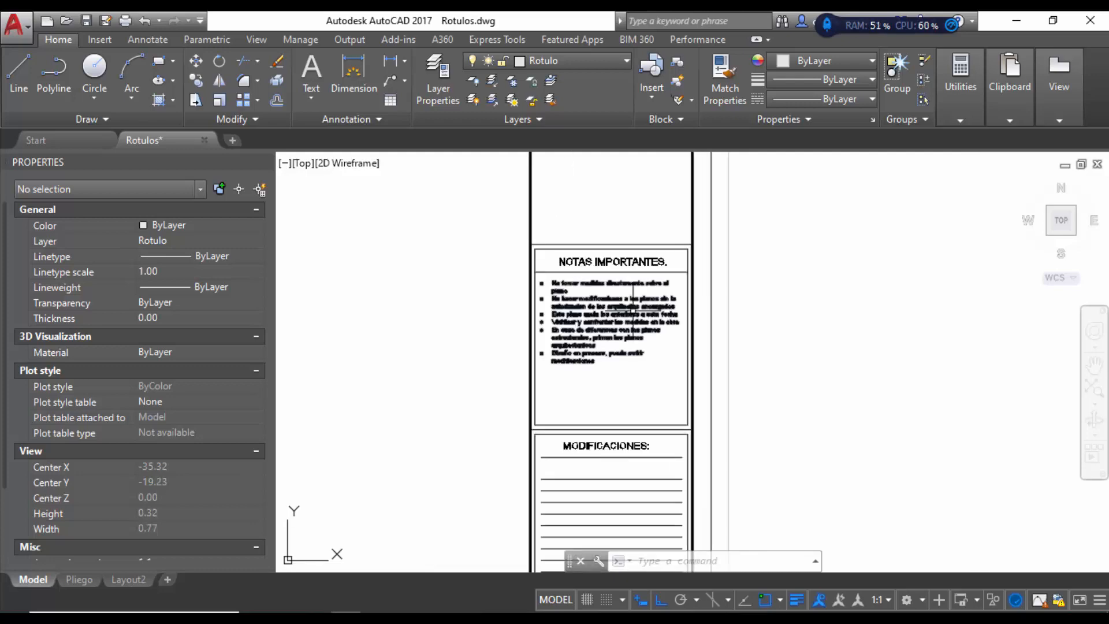
scroll(601, 324, up, 2)
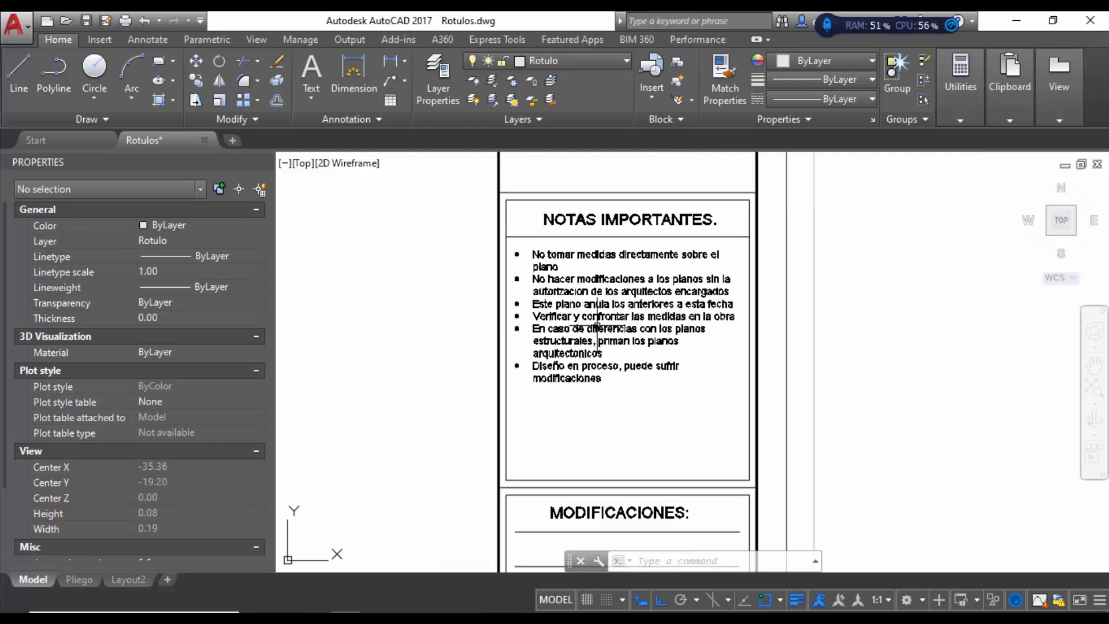
scroll(601, 361, up, 1)
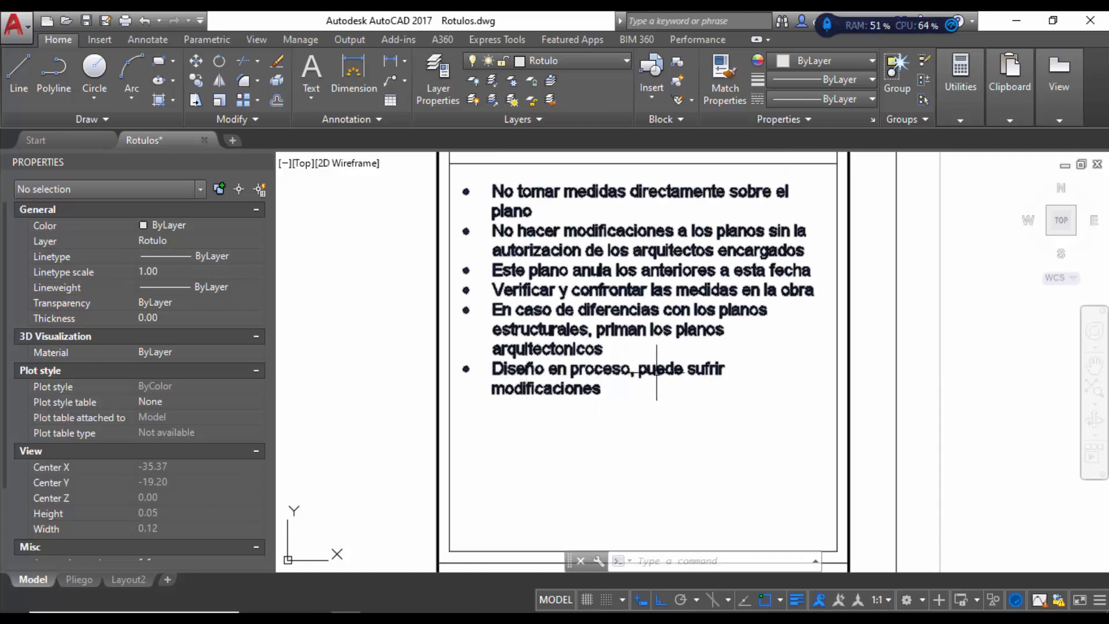
scroll(537, 344, down, 3)
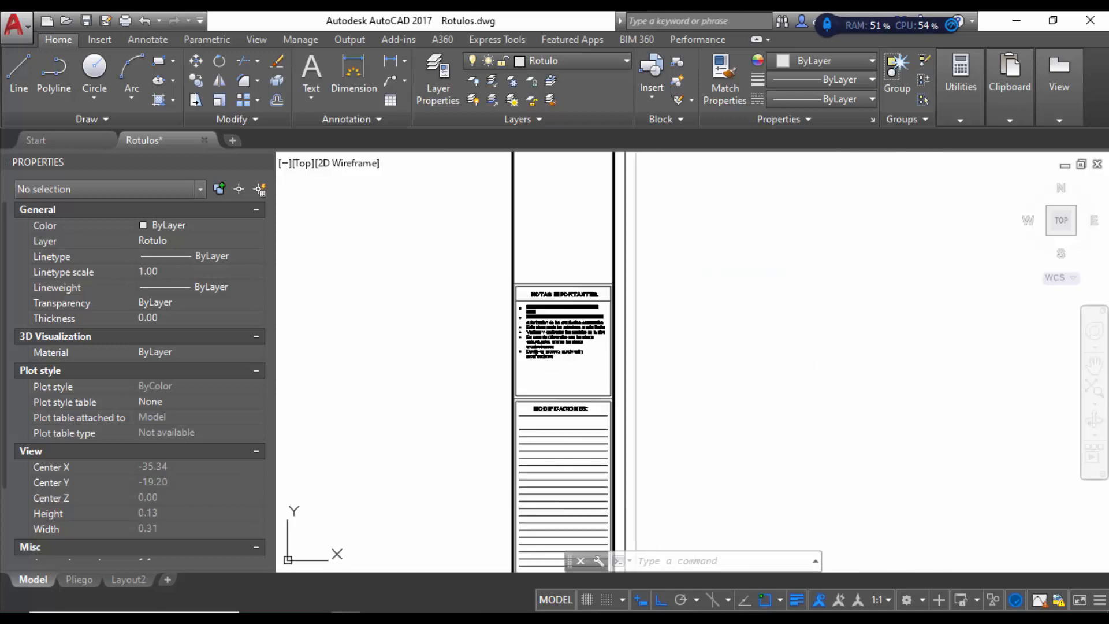
scroll(557, 346, down, 2)
scroll(557, 372, up, 5)
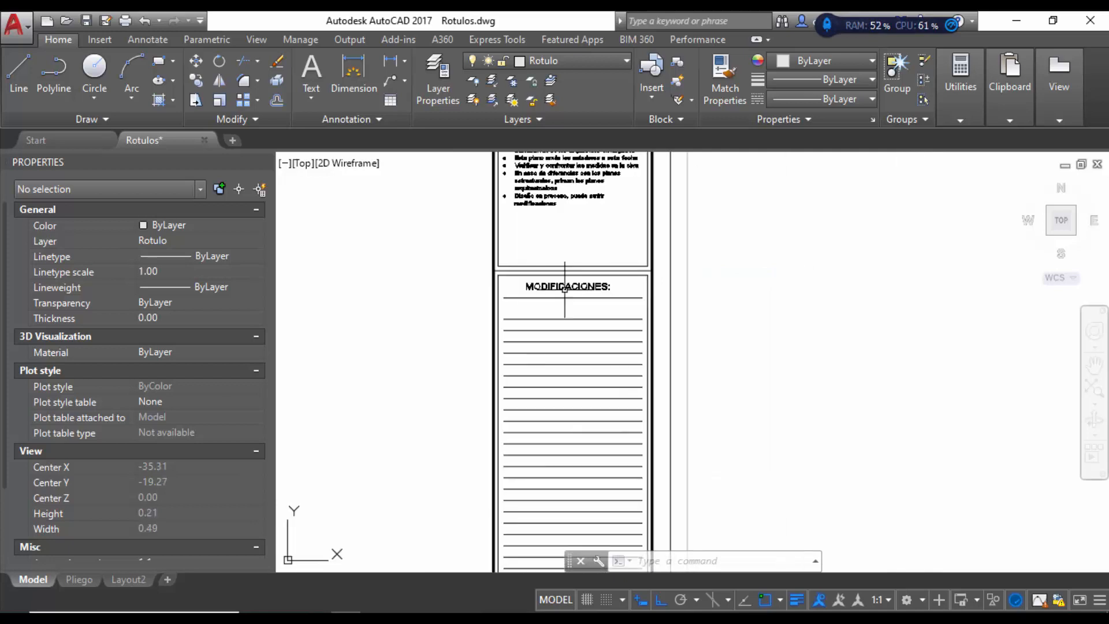
scroll(565, 288, up, 4)
scroll(588, 247, down, 2)
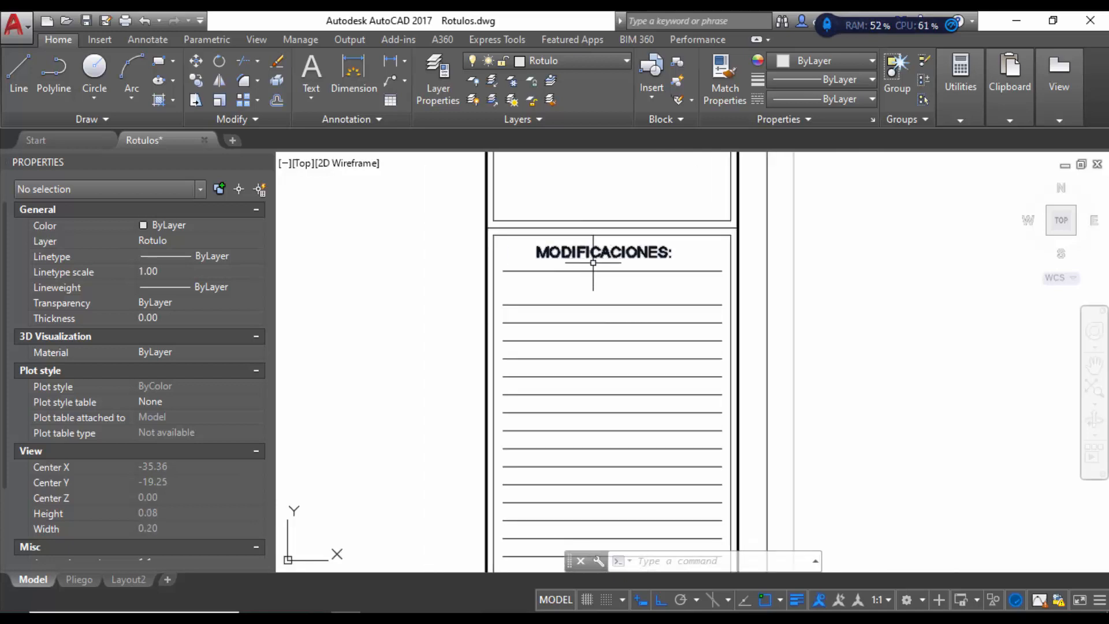
scroll(596, 370, down, 6)
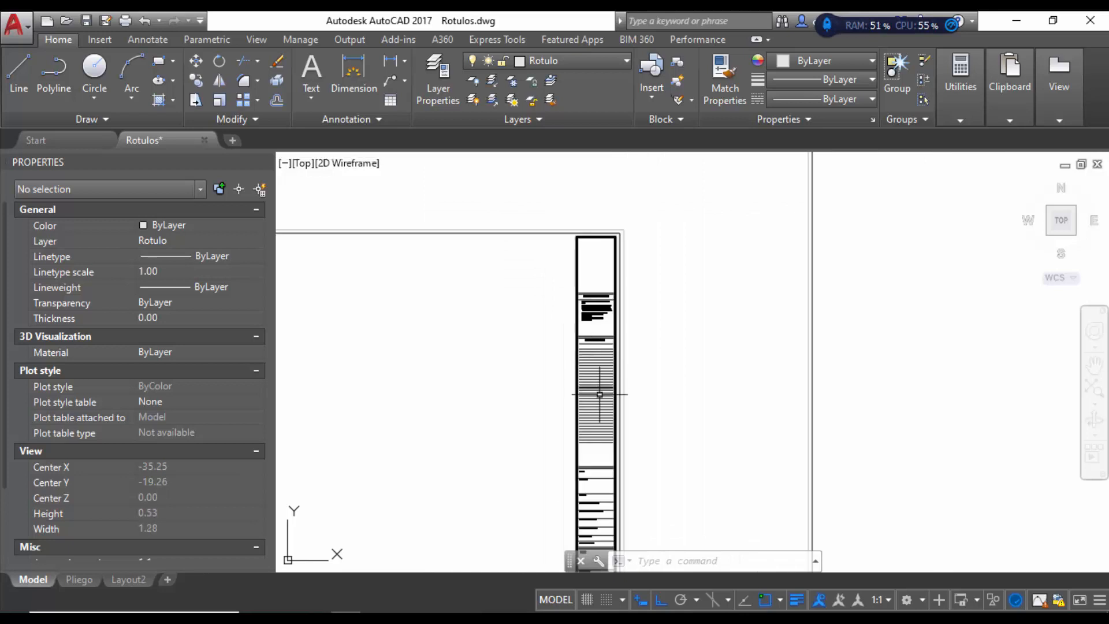
scroll(600, 395, up, 3)
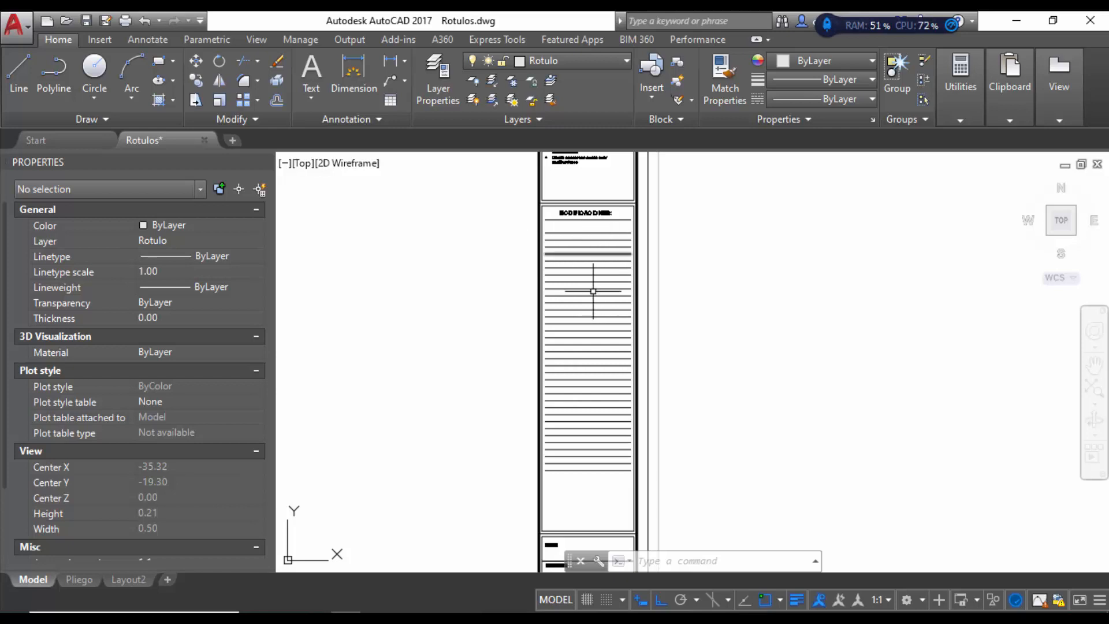
scroll(579, 341, down, 4)
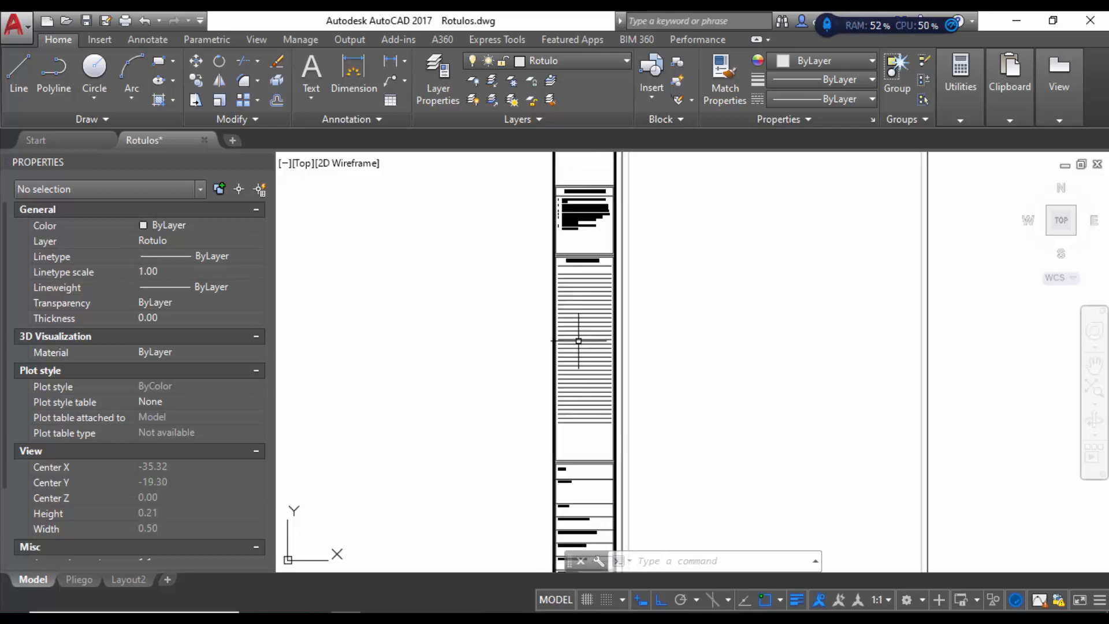
scroll(599, 429, up, 4)
scroll(600, 429, up, 4)
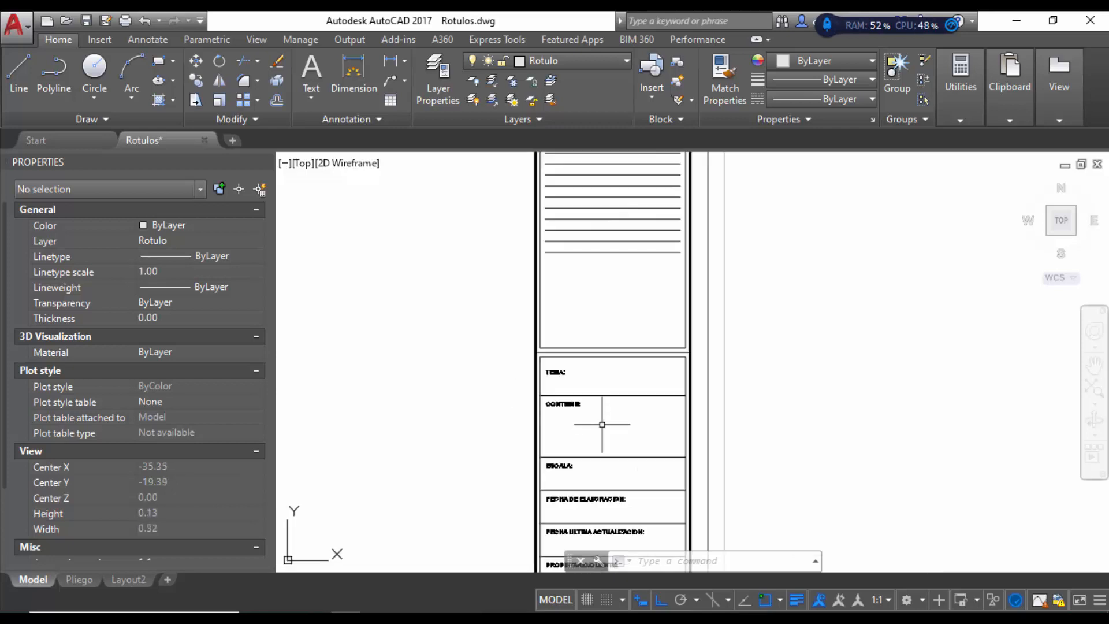
scroll(572, 354, down, 1)
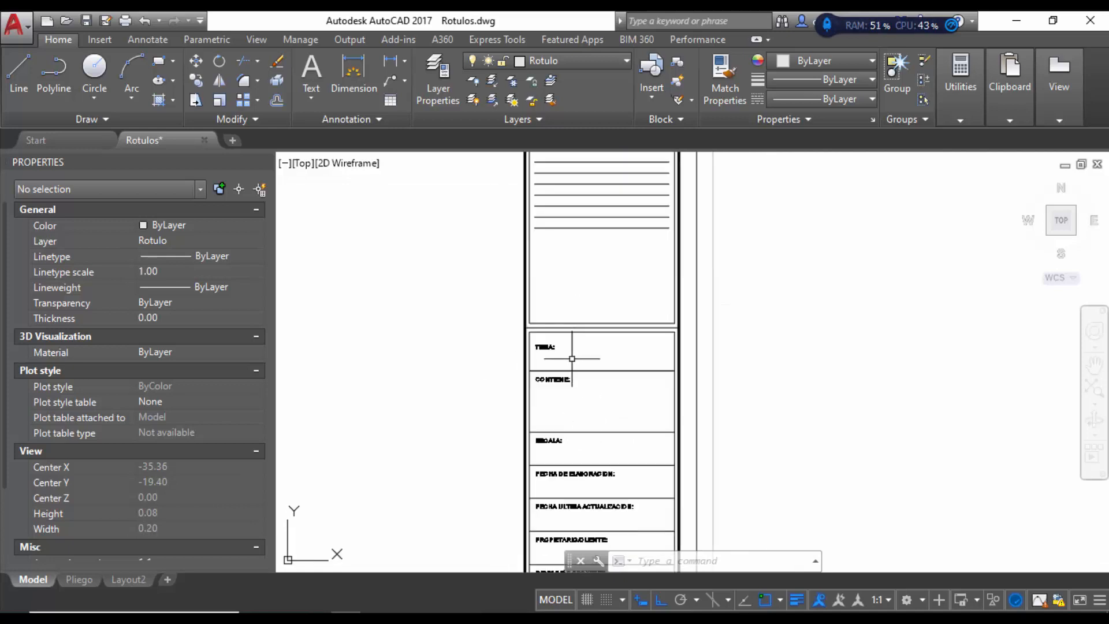
scroll(571, 397, up, 1)
scroll(574, 363, down, 2)
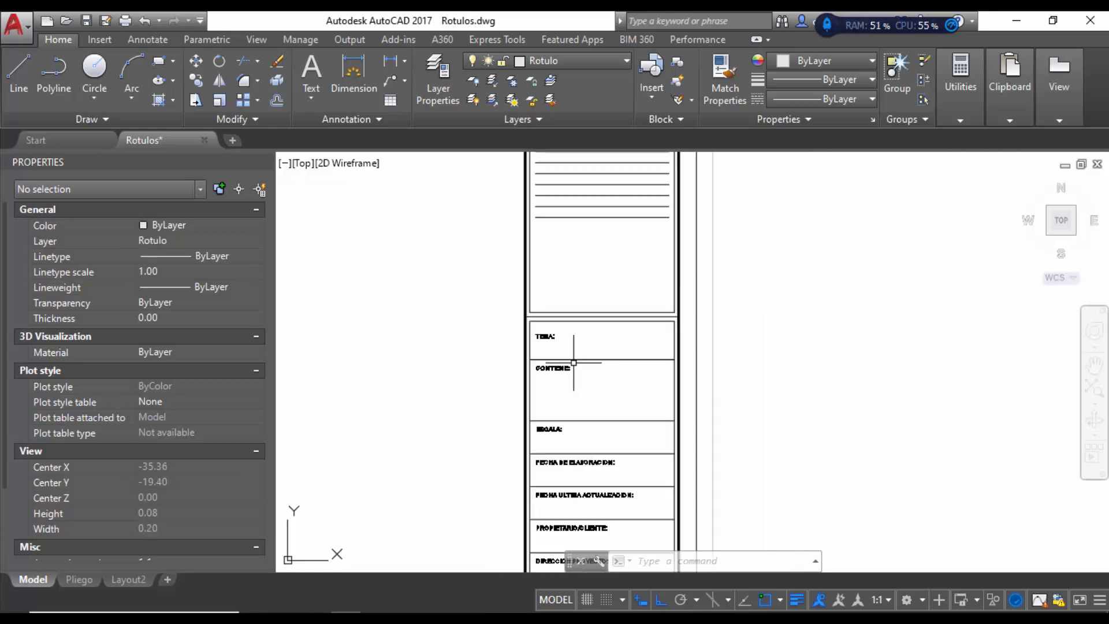
scroll(573, 464, up, 4)
scroll(570, 284, down, 3)
scroll(568, 404, up, 3)
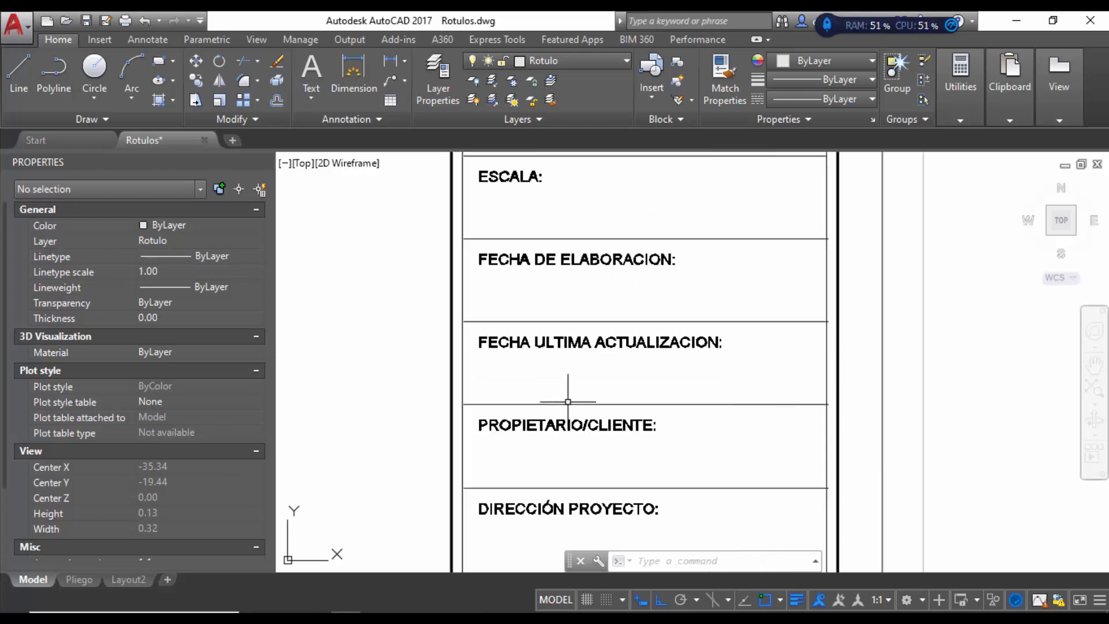
scroll(581, 285, down, 2)
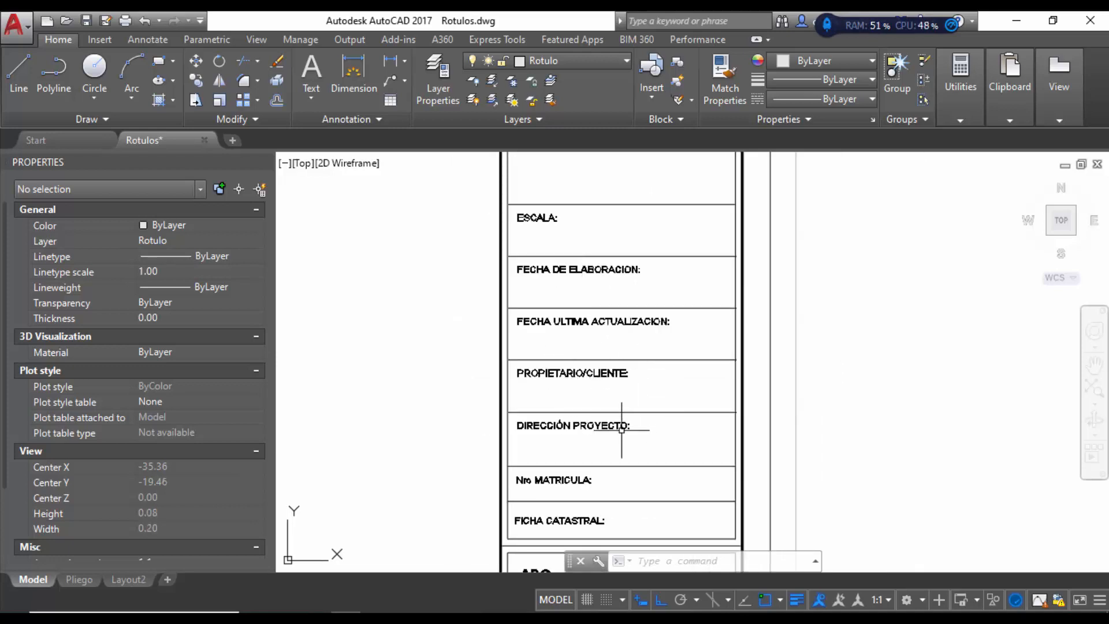
scroll(634, 346, down, 1)
scroll(638, 405, up, 2)
scroll(642, 444, up, 2)
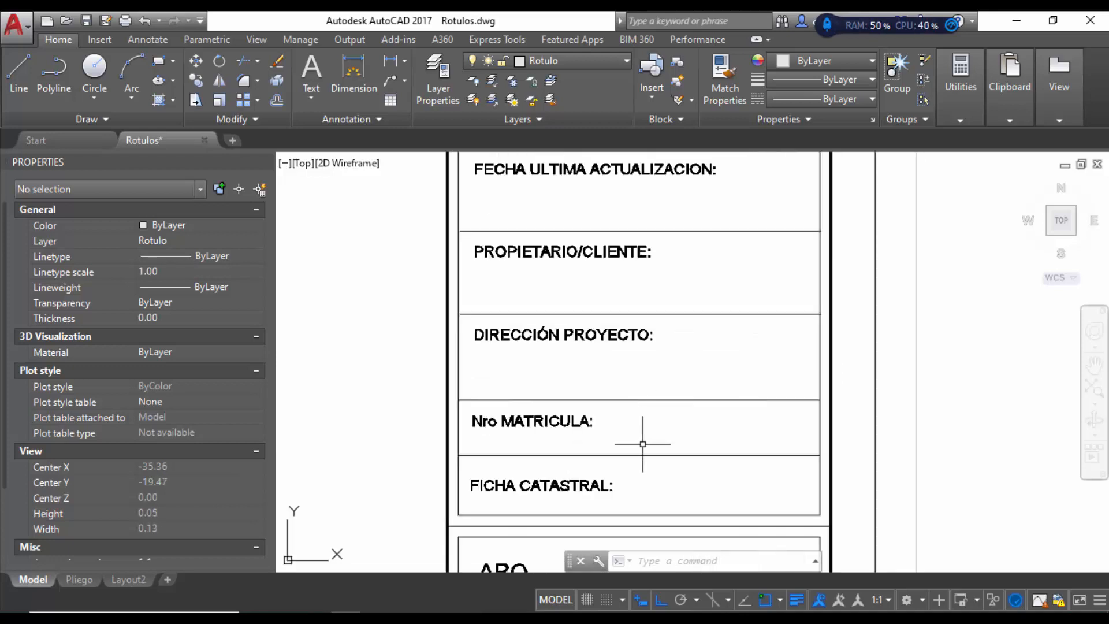
scroll(597, 337, down, 3)
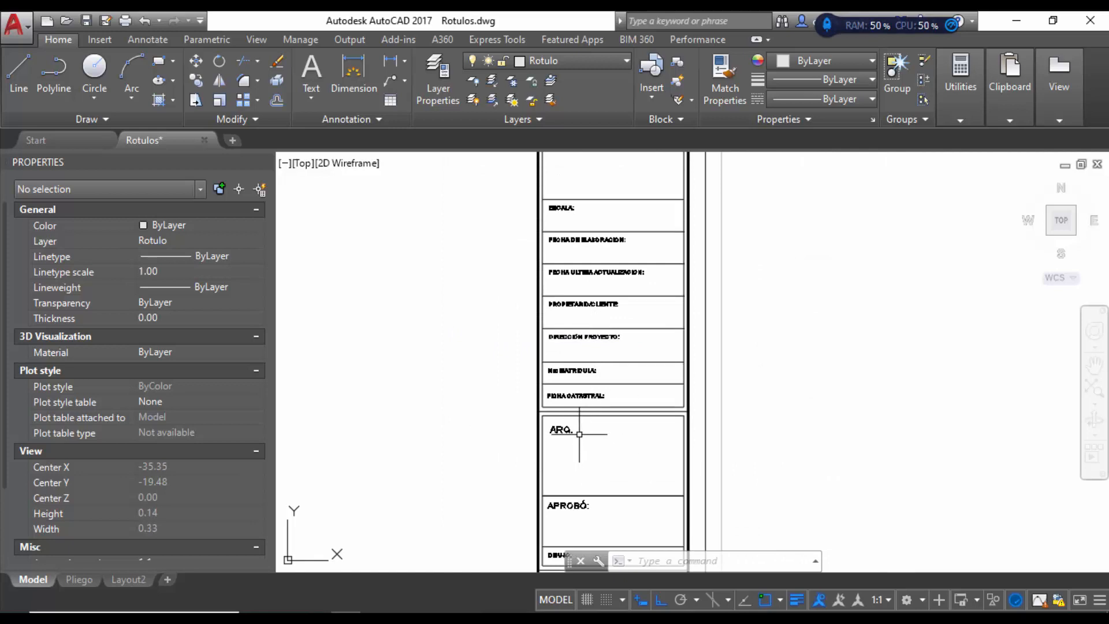
scroll(608, 381, up, 3)
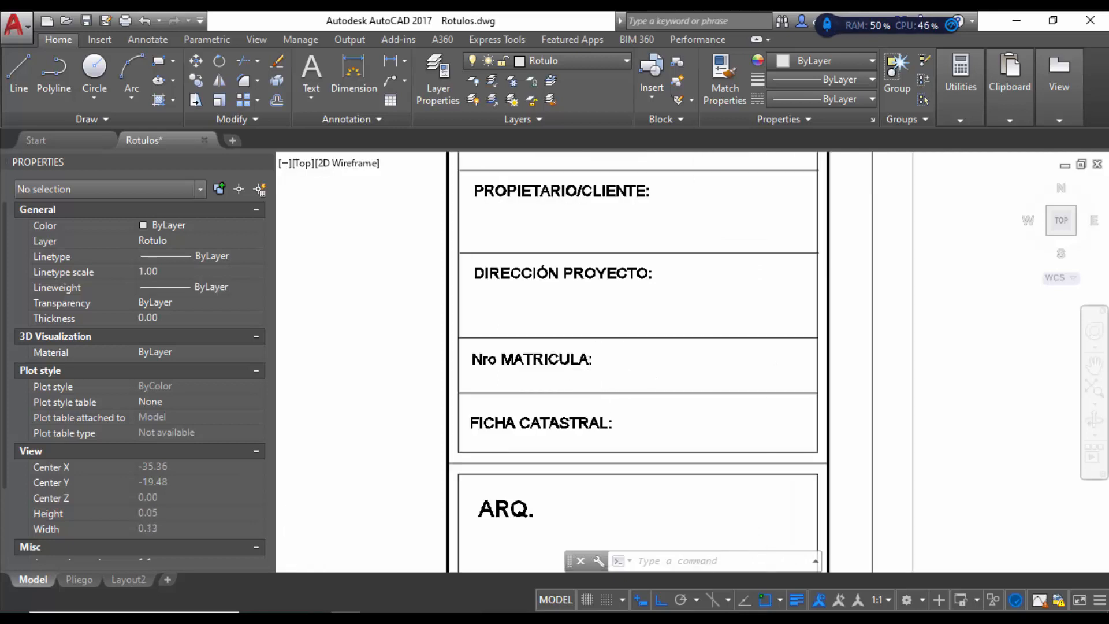
scroll(601, 364, down, 3)
scroll(625, 389, up, 3)
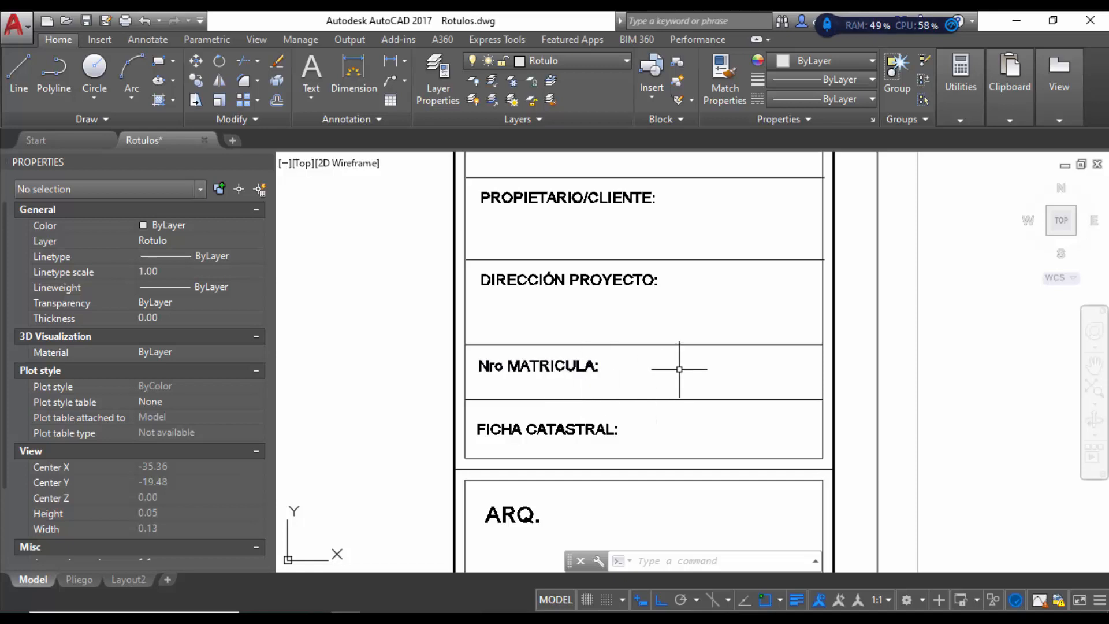
scroll(584, 280, down, 2)
Step: Erase the 1/1 sheet-number text from the PLANO box
scroll(576, 252, down, 2)
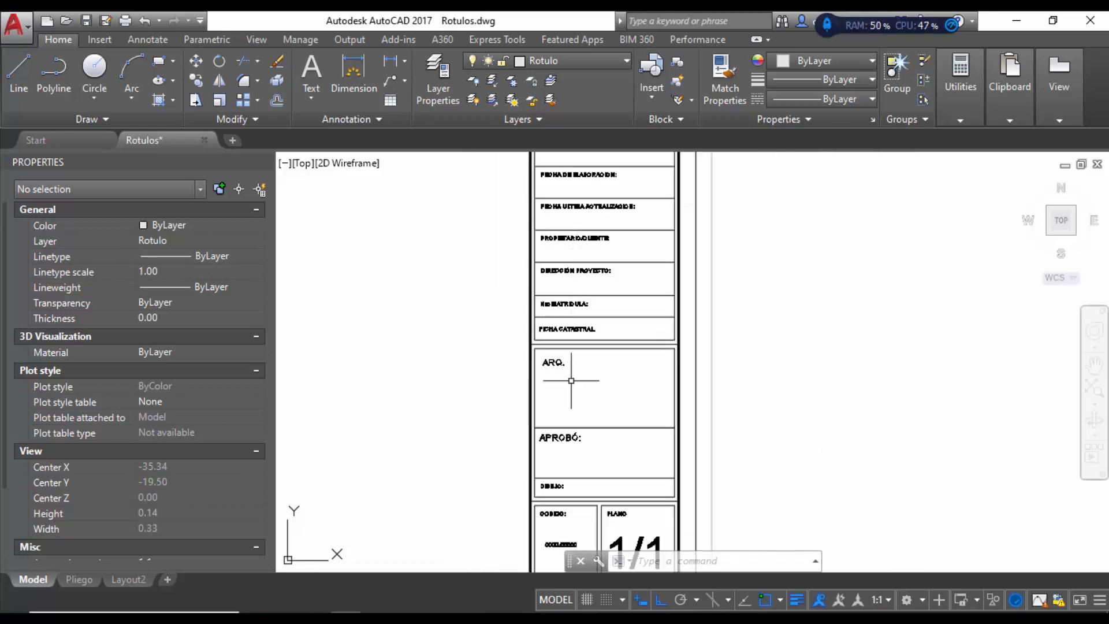
scroll(599, 369, up, 4)
scroll(584, 348, down, 4)
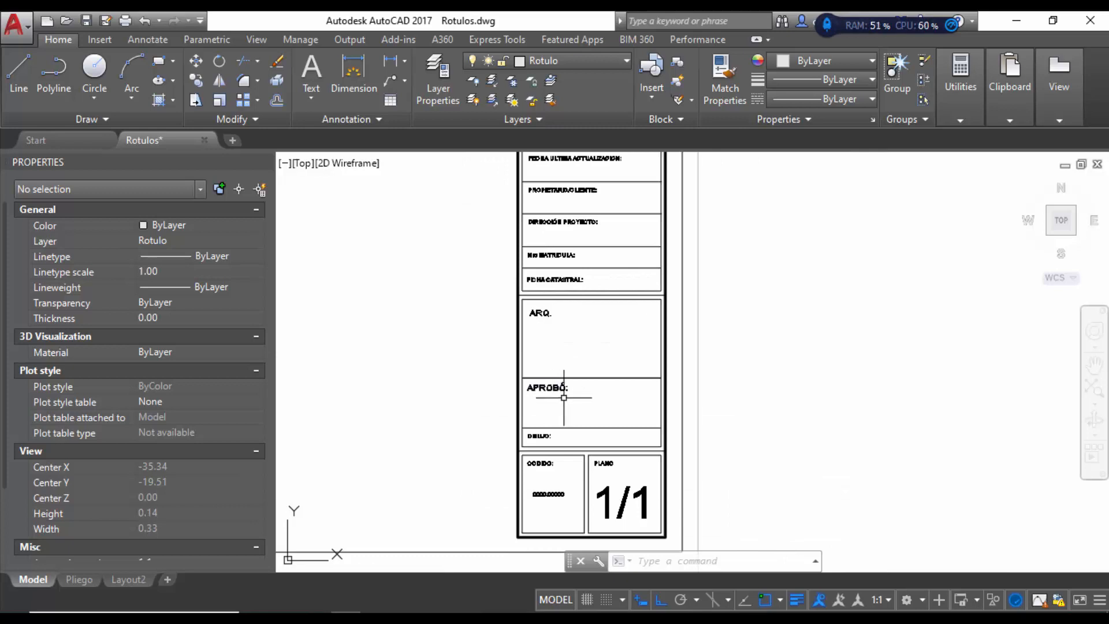
scroll(557, 389, up, 2)
scroll(565, 453, down, 2)
scroll(559, 486, up, 4)
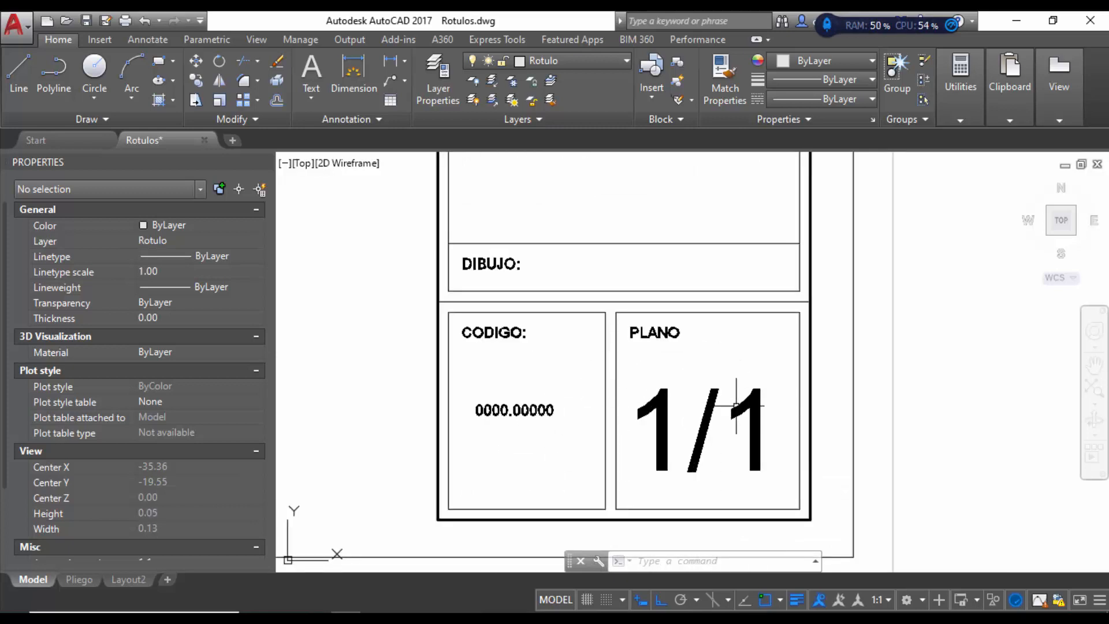
click(766, 368)
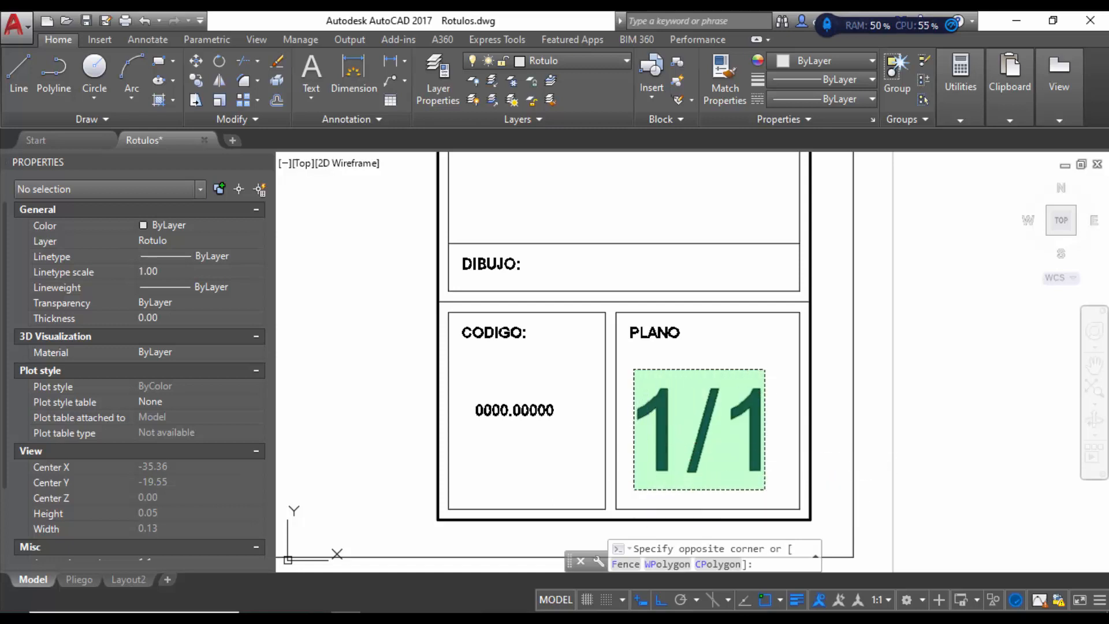
click(634, 489)
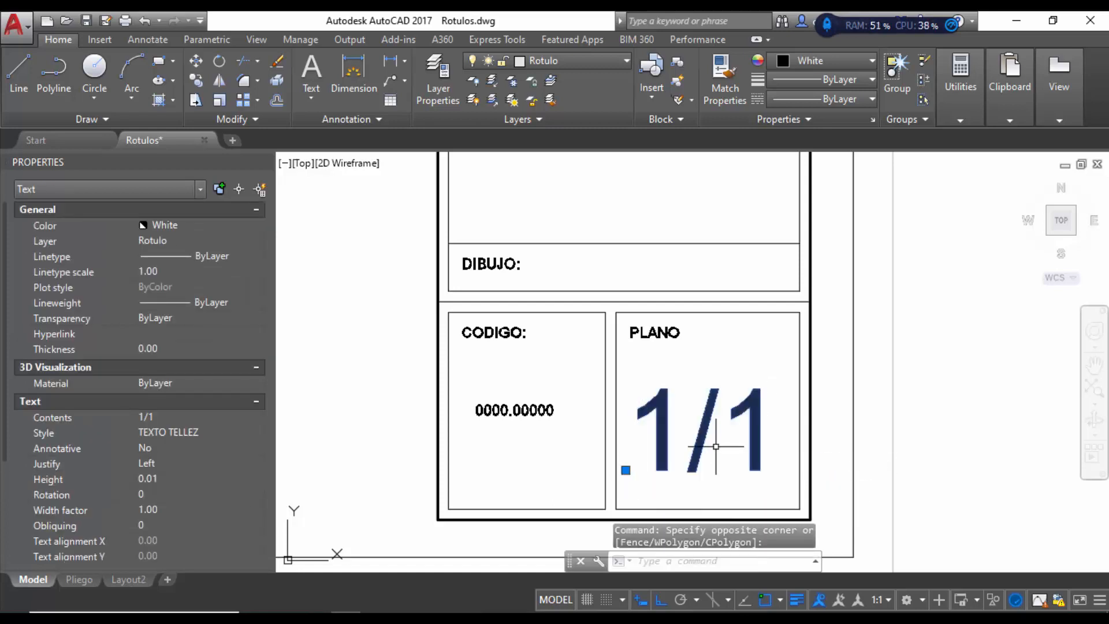
key(Delete)
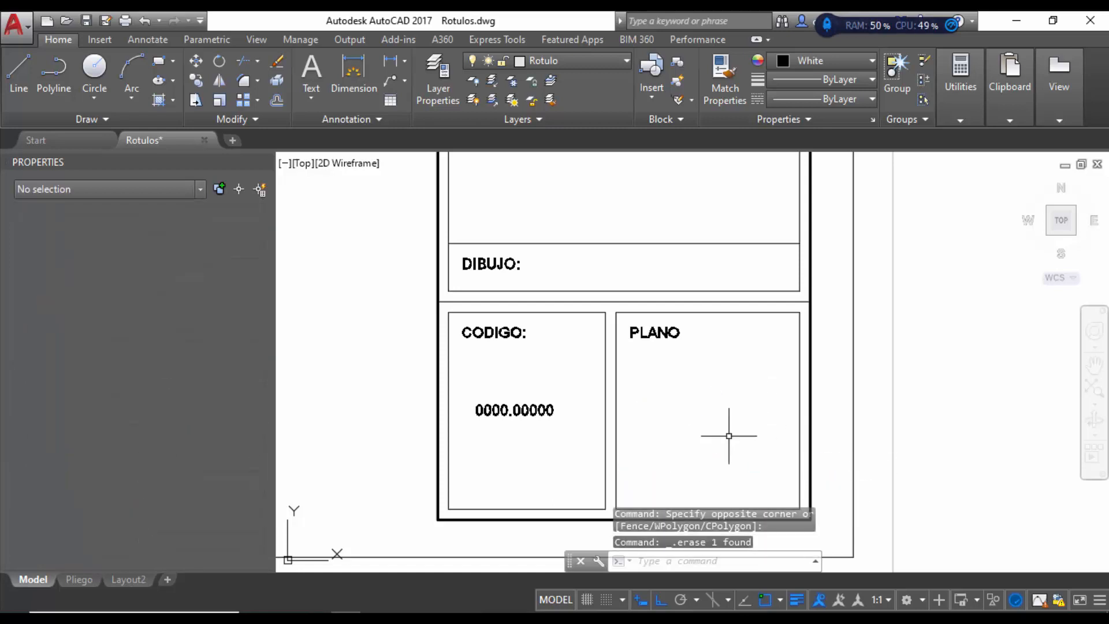
Step: Erase the 0000.00000 code text from the CODIGO box
click(508, 408)
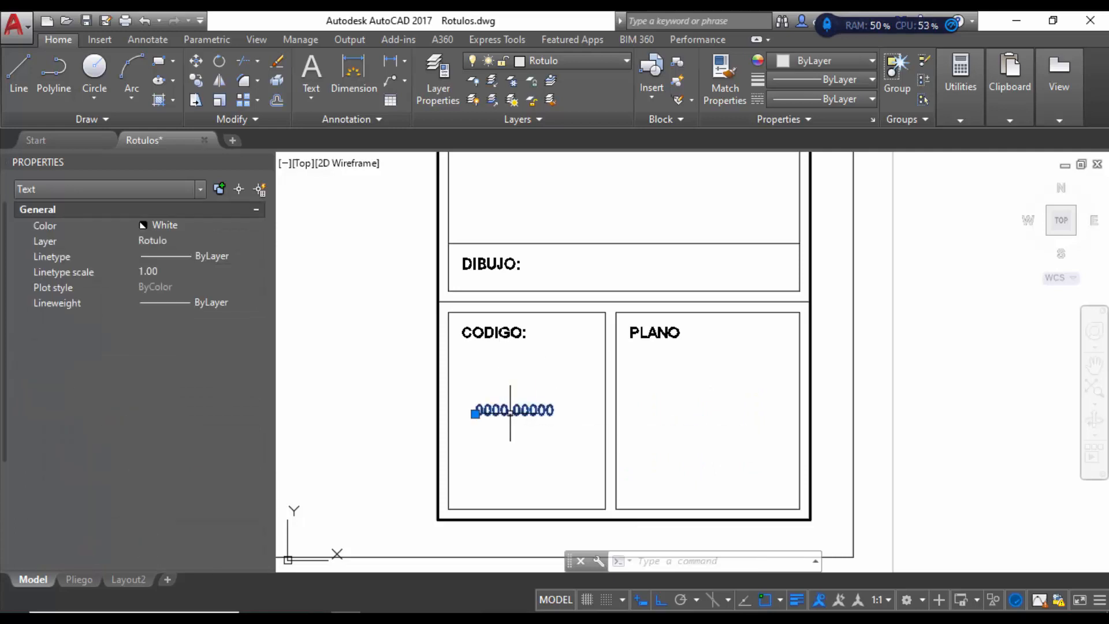
key(Delete)
scroll(560, 426, down, 2)
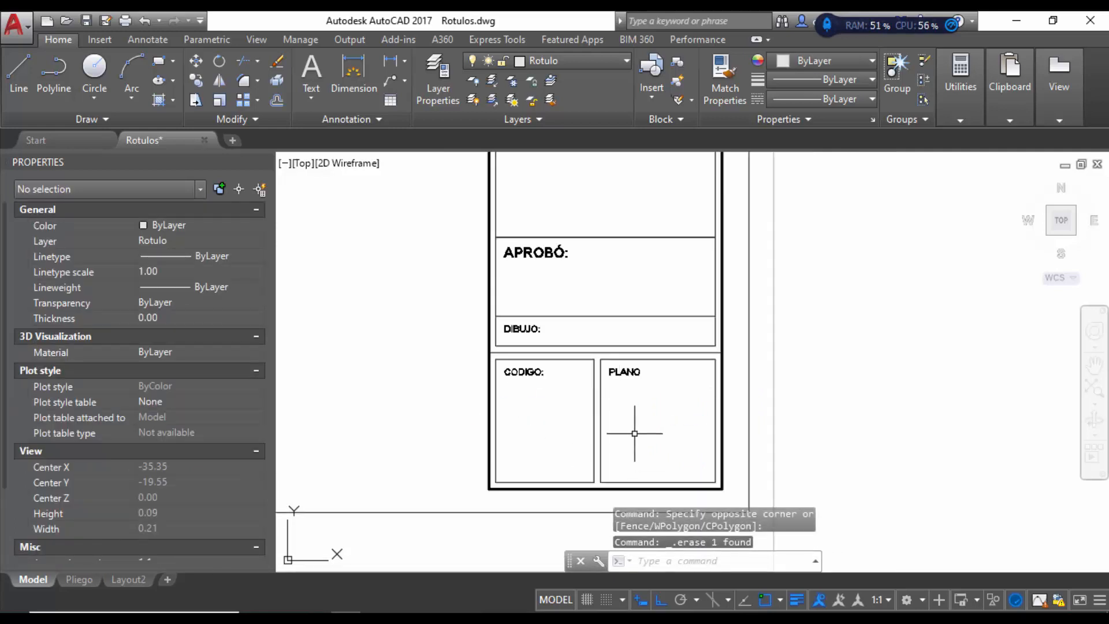
scroll(634, 433, down, 4)
scroll(607, 421, up, 2)
scroll(602, 470, down, 2)
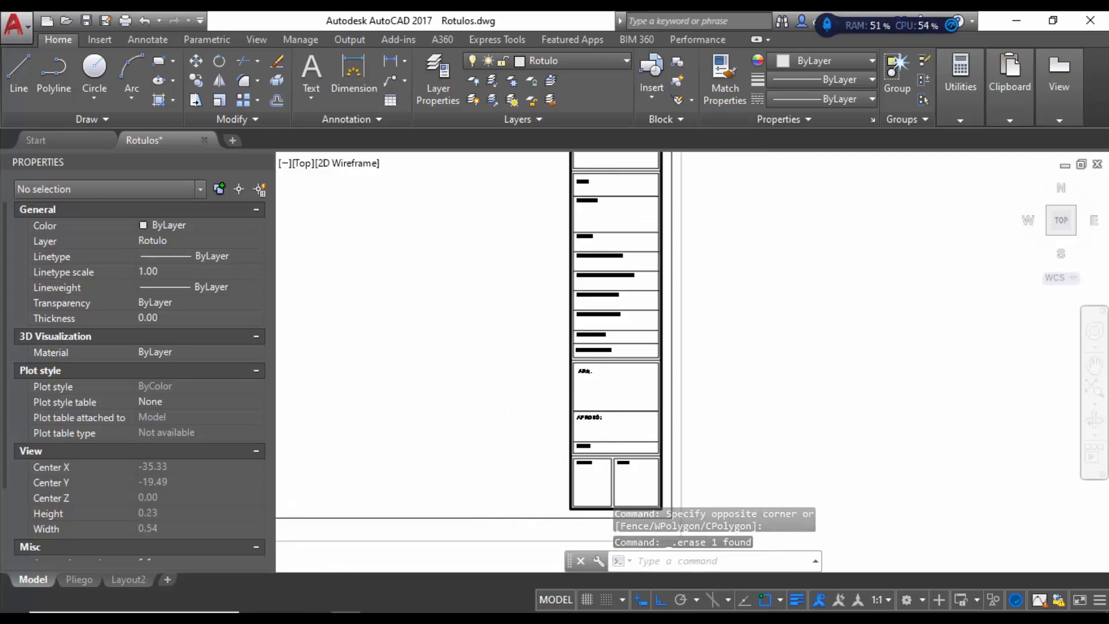
scroll(649, 508, up, 3)
scroll(713, 463, down, 5)
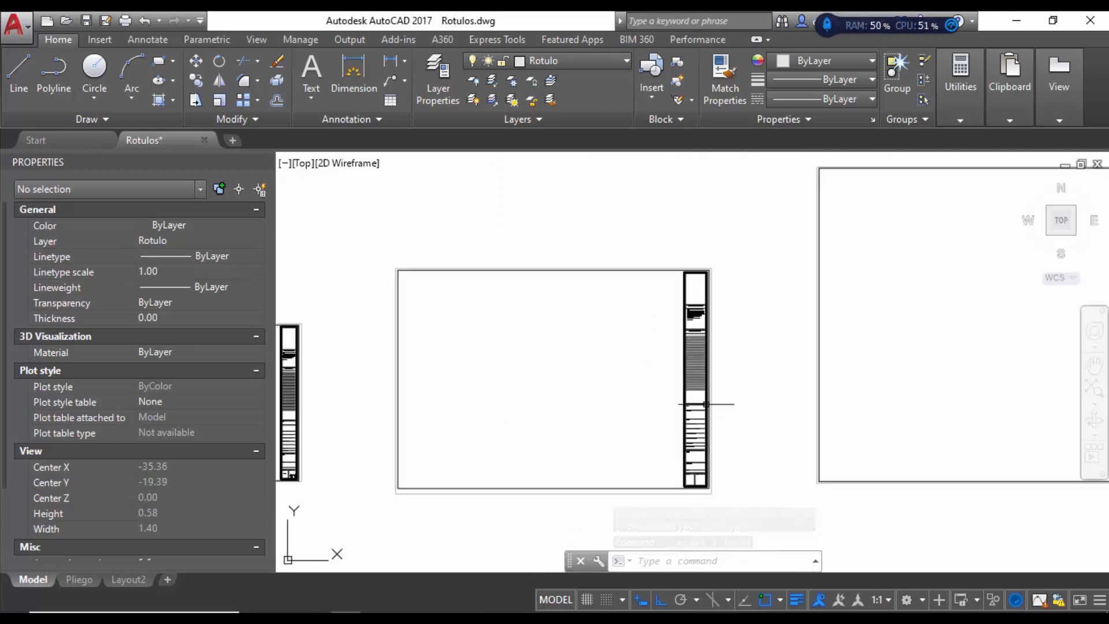
scroll(714, 323, up, 3)
scroll(741, 299, down, 3)
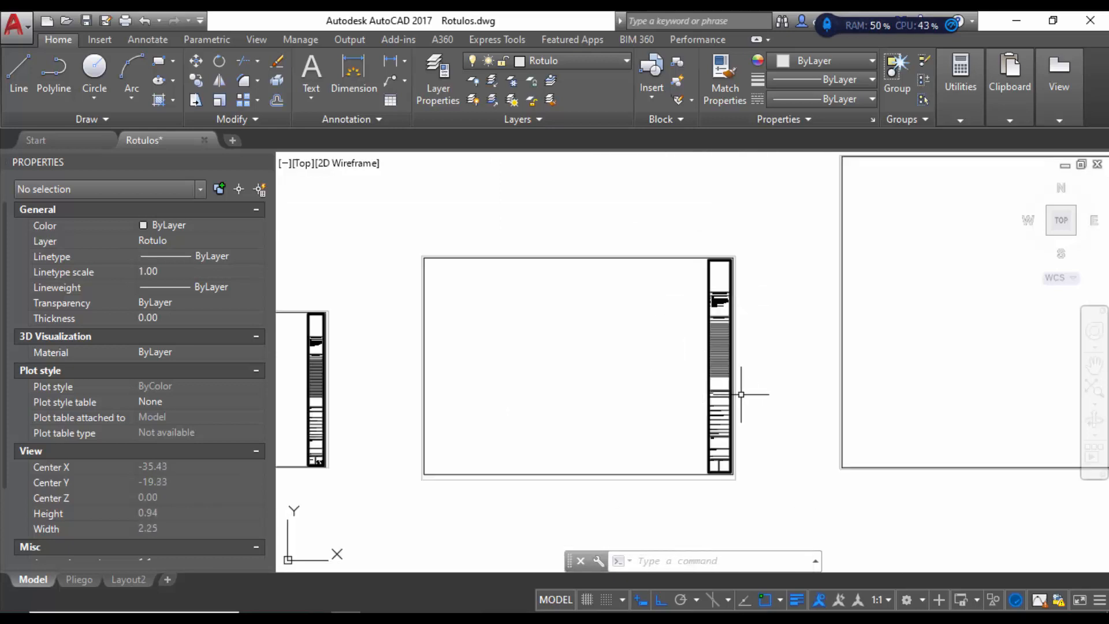
scroll(312, 460, up, 6)
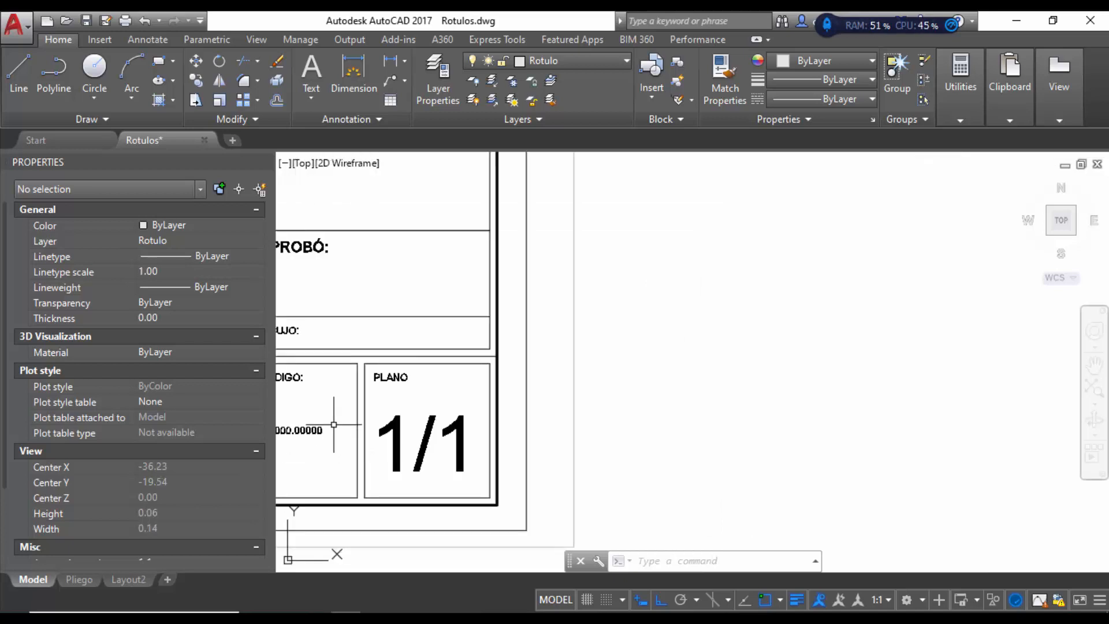
Step: Clear the placeholder code in CODIGO and the 1/1 text in PLANO of one title block
click(340, 404)
click(283, 450)
key(Delete)
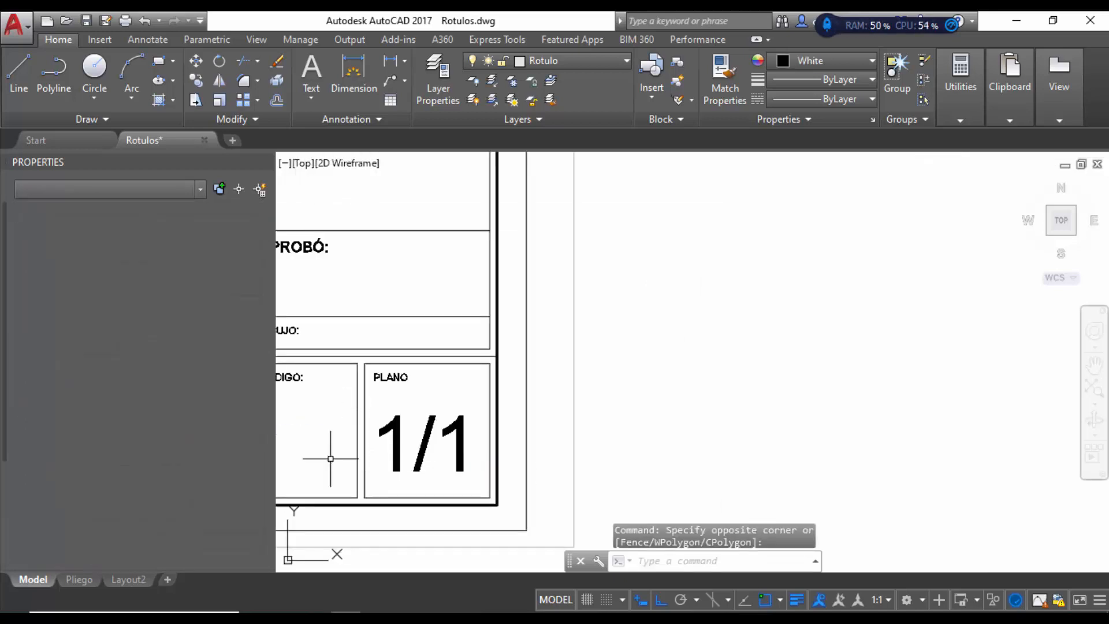
click(442, 403)
click(414, 447)
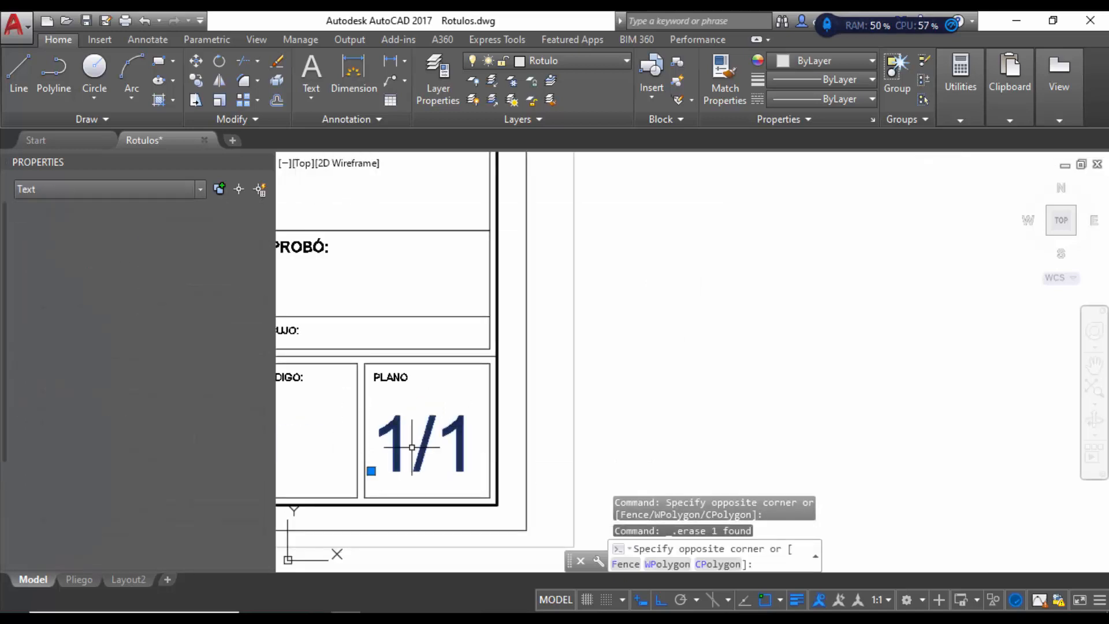
scroll(393, 448, down, 3)
key(Delete)
scroll(373, 462, down, 8)
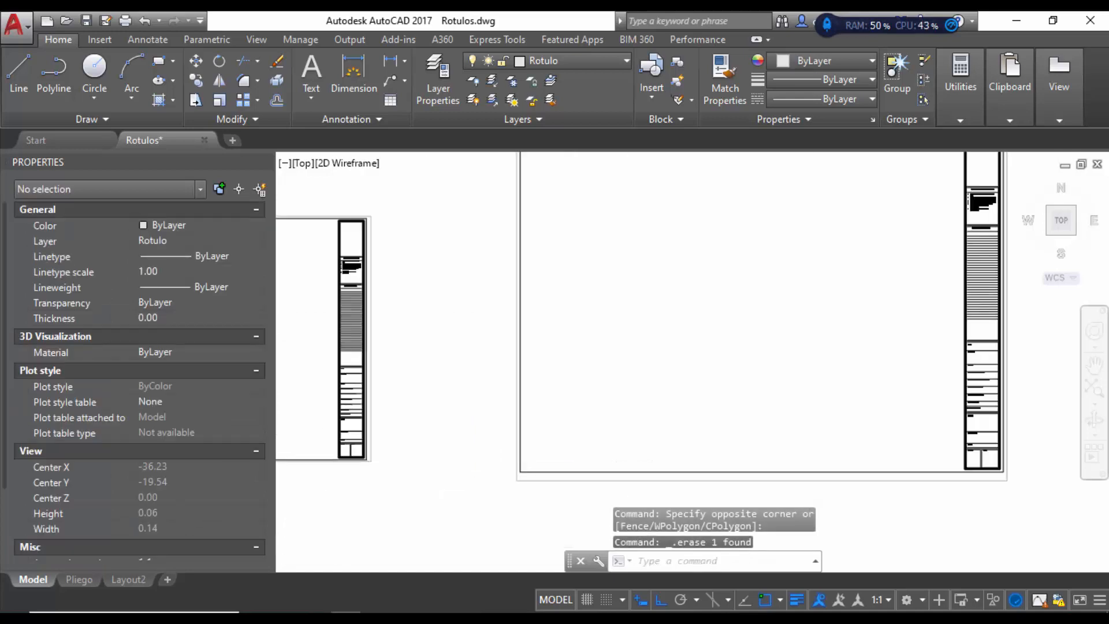
scroll(705, 427, up, 4)
scroll(559, 448, down, 6)
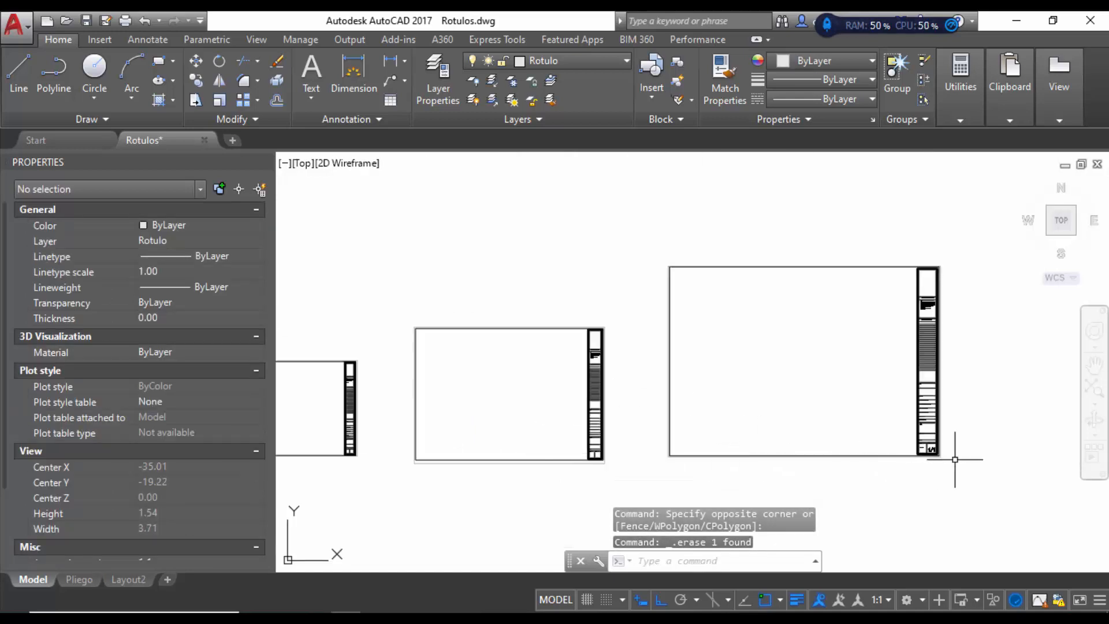
scroll(930, 445, up, 9)
scroll(907, 441, up, 5)
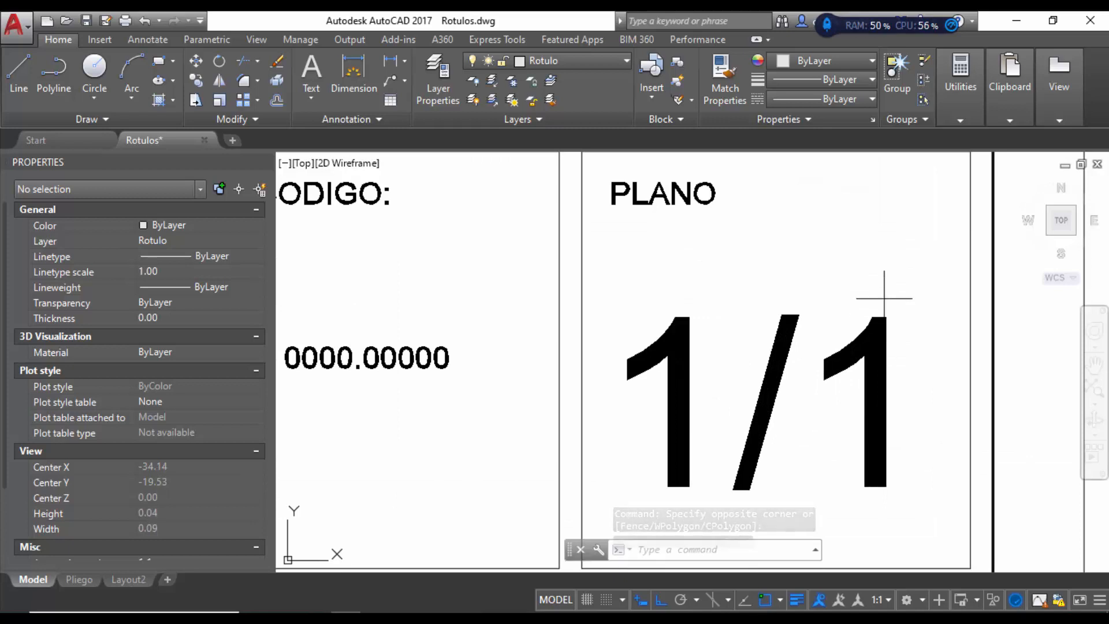
Step: Erase the 1/1 and 0000.00000 placeholders from the right sheet's title block
click(884, 299)
click(693, 415)
key(Delete)
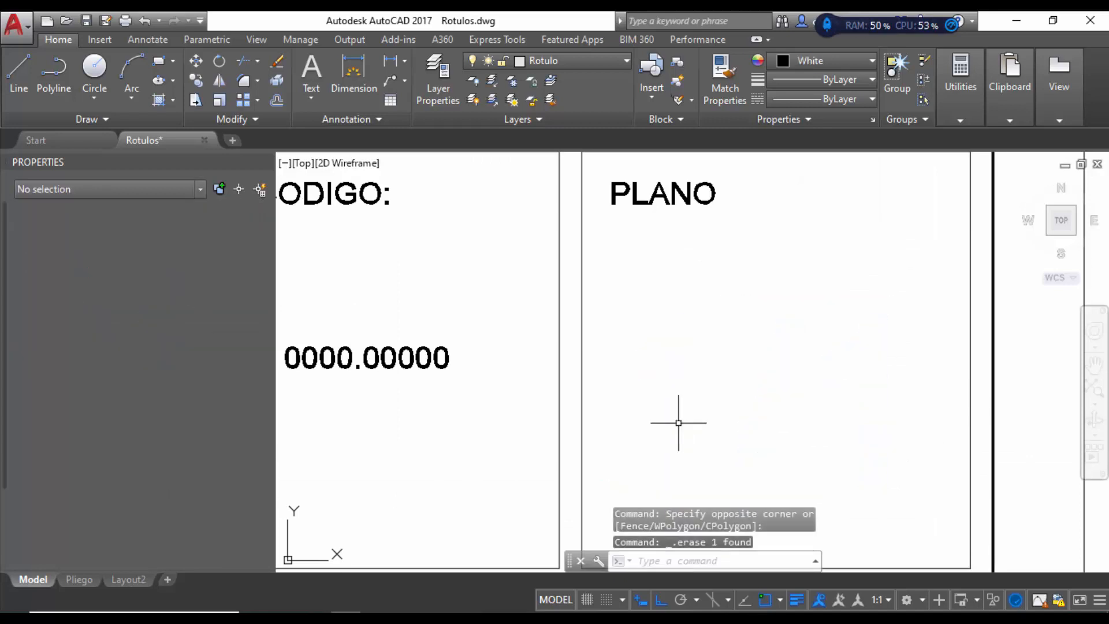
click(461, 317)
click(416, 388)
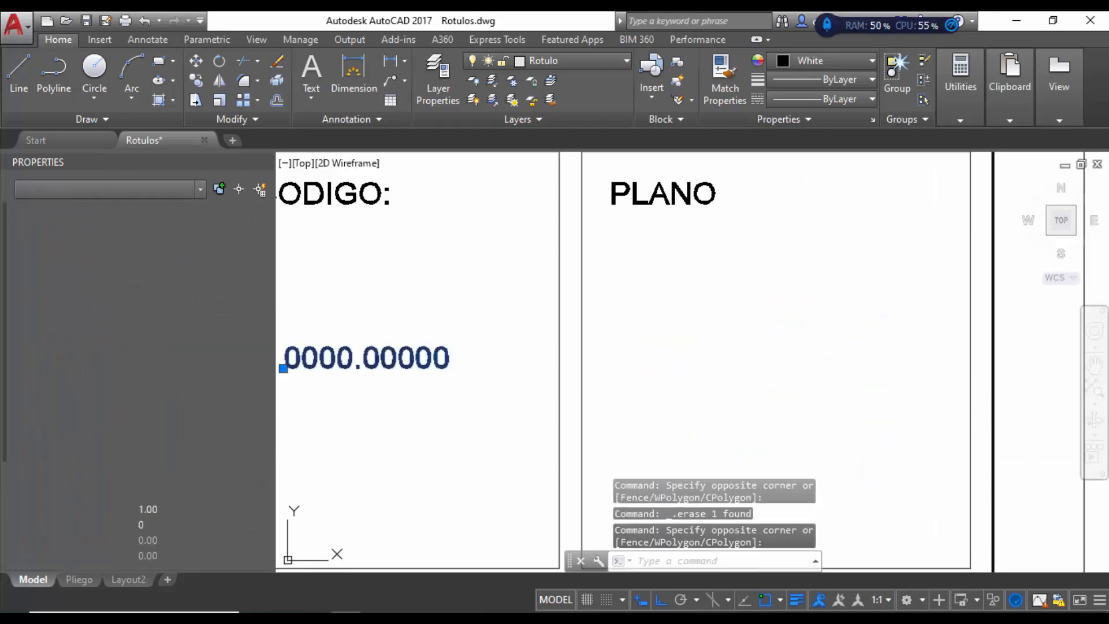
key(Delete)
scroll(676, 381, down, 5)
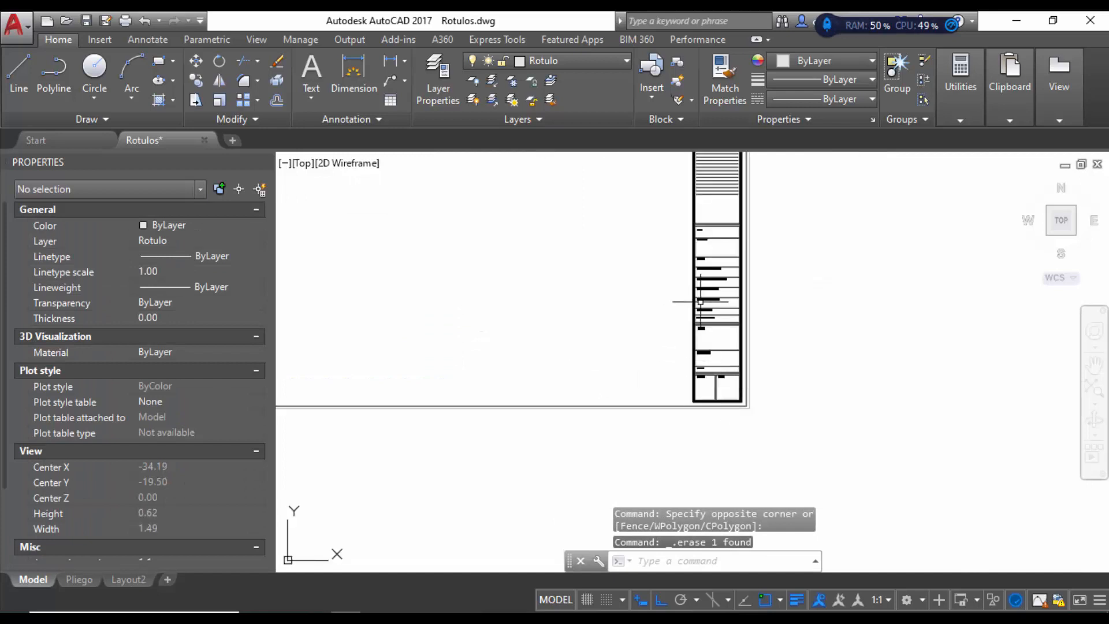
scroll(701, 301, up, 2)
scroll(792, 324, down, 4)
scroll(657, 394, down, 3)
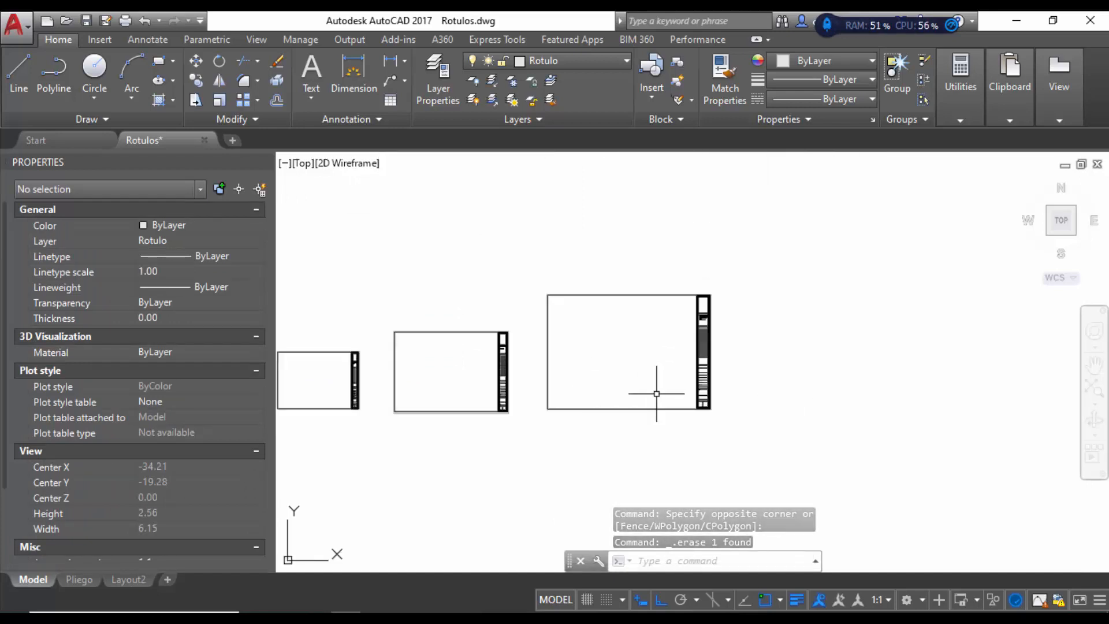
scroll(656, 394, up, 10)
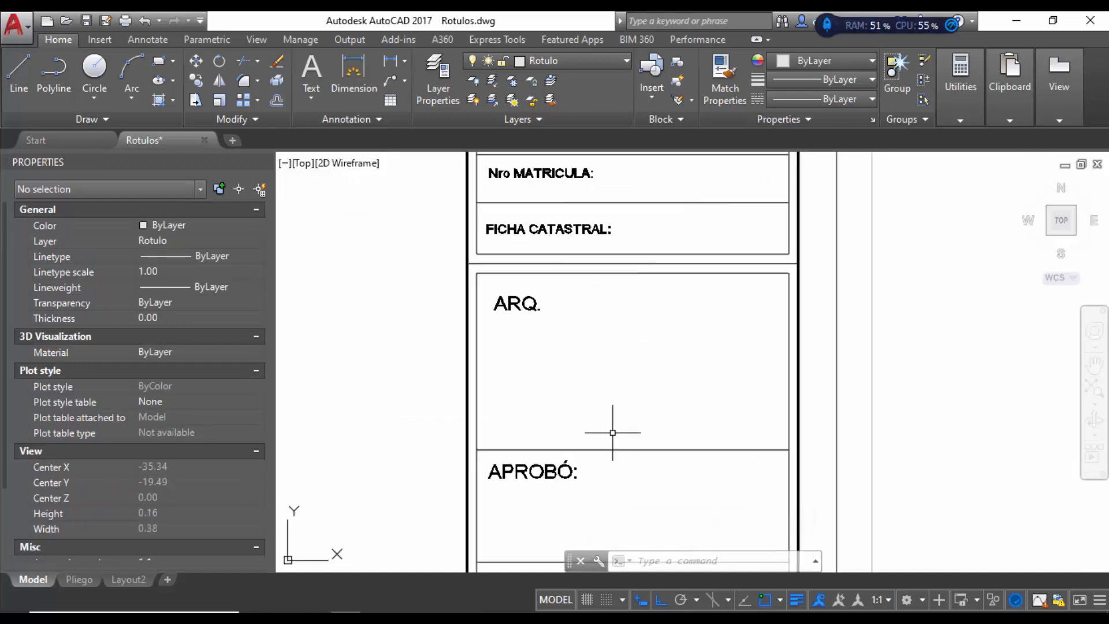
Step: Erase the Nro MATRICULA label, then the FICHA CATASTRAL label with its divider line
scroll(575, 249, down, 2)
scroll(578, 247, up, 4)
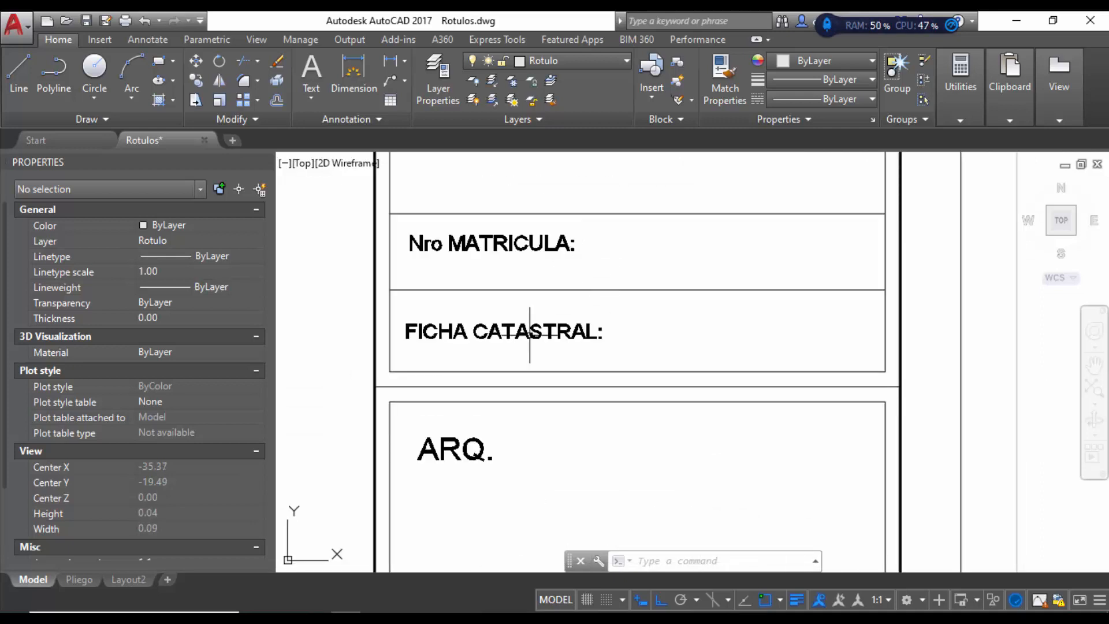
scroll(530, 335, down, 2)
scroll(547, 297, up, 2)
click(577, 280)
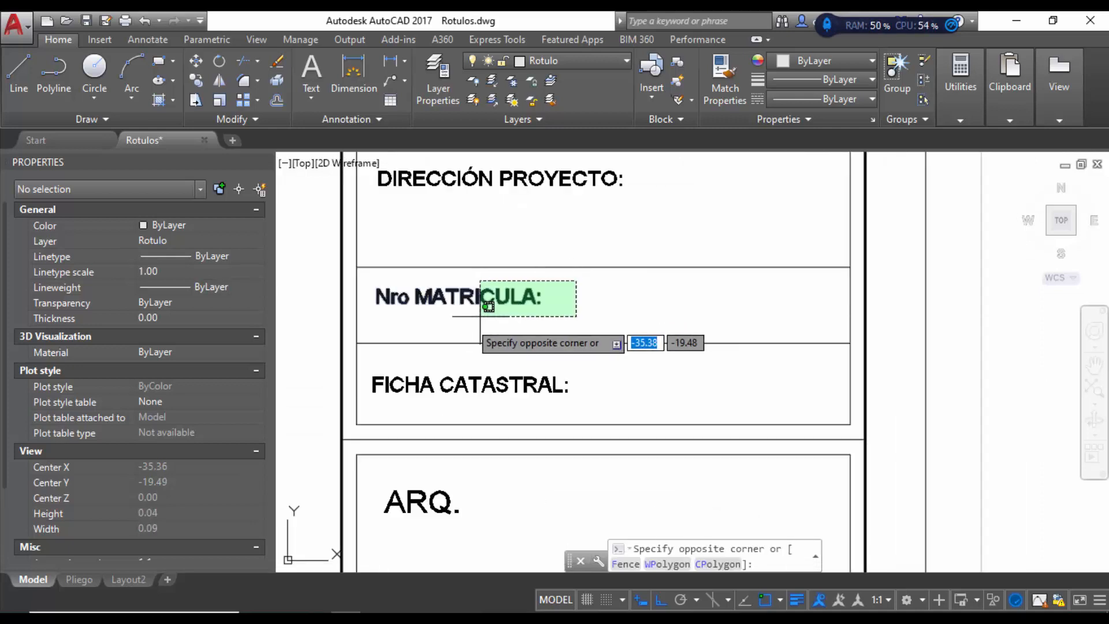
click(466, 318)
key(Delete)
click(565, 322)
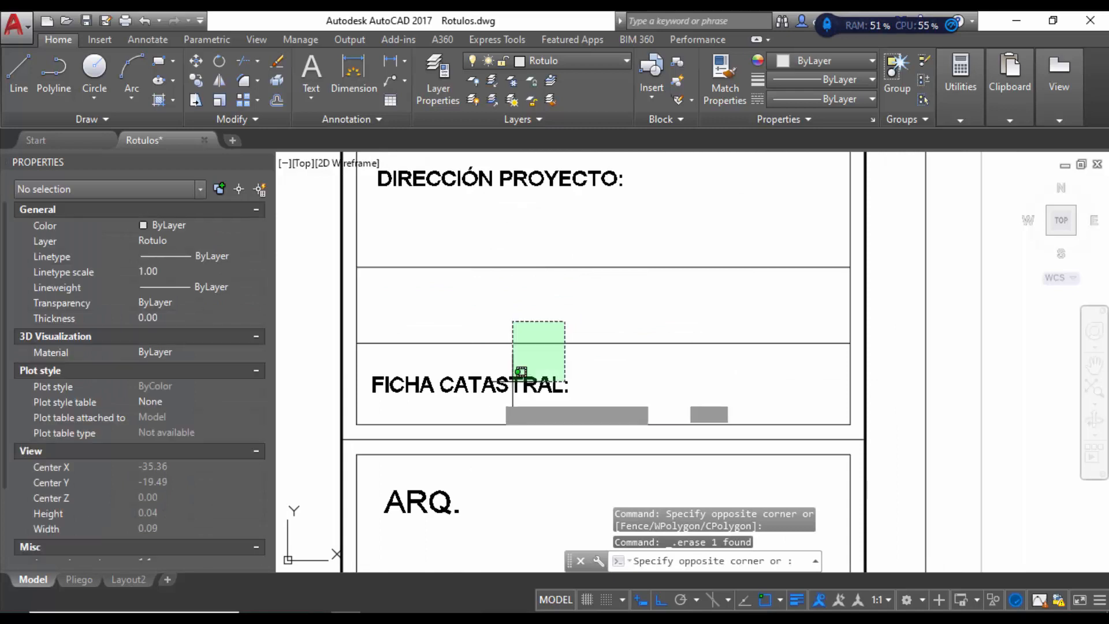
click(513, 383)
scroll(529, 340, down, 4)
key(Delete)
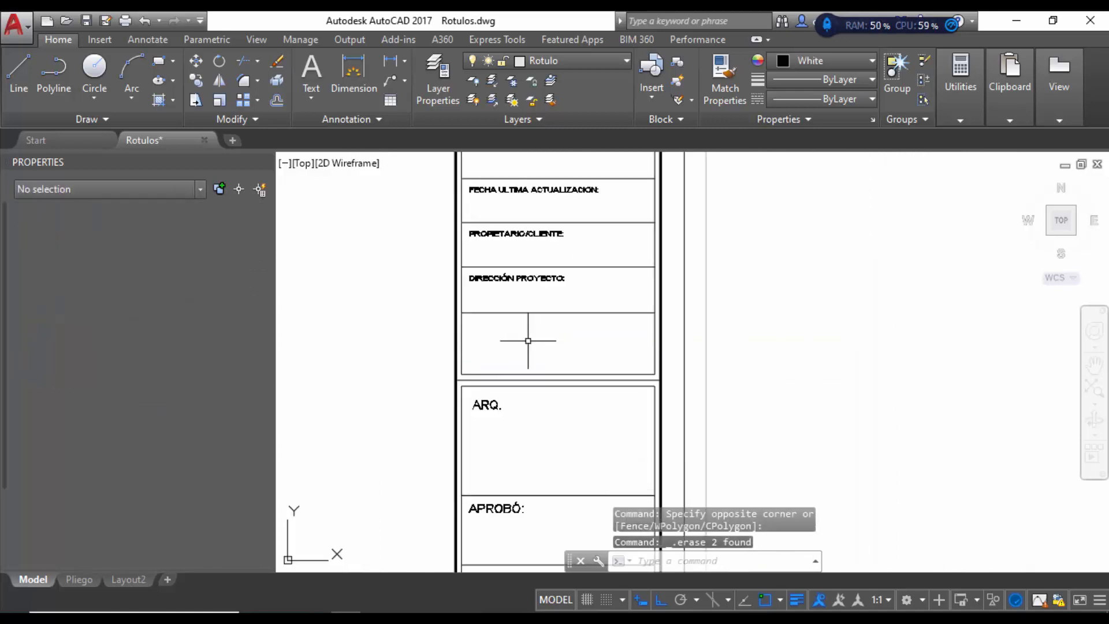
Step: Delete the spare divider and move the DIRECCIÓN PROYECTO row and its line lower
click(549, 313)
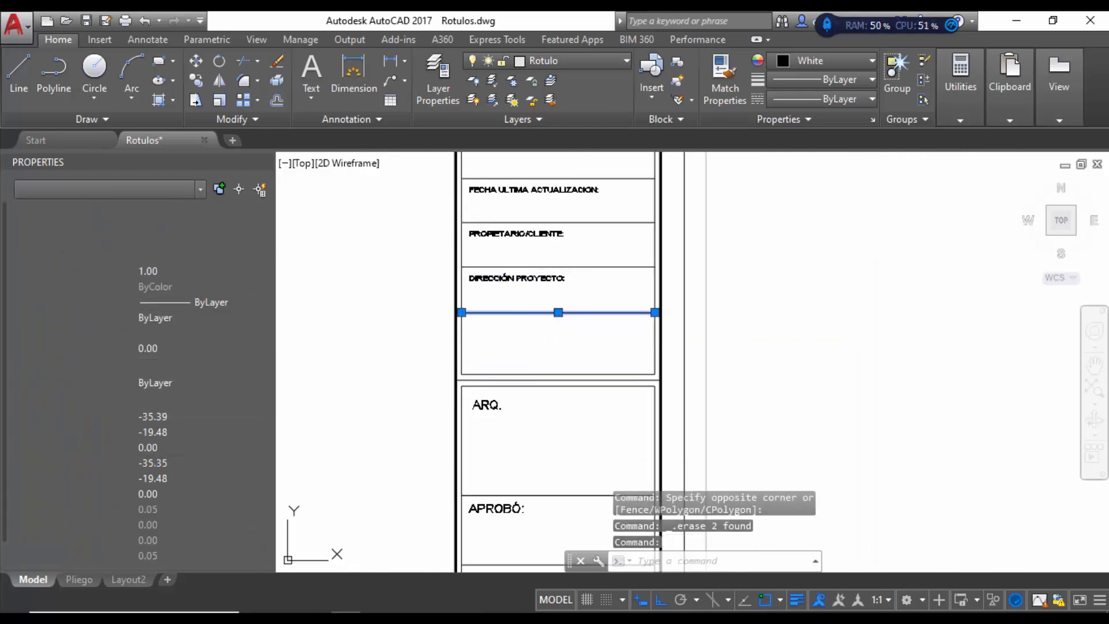
key(Delete)
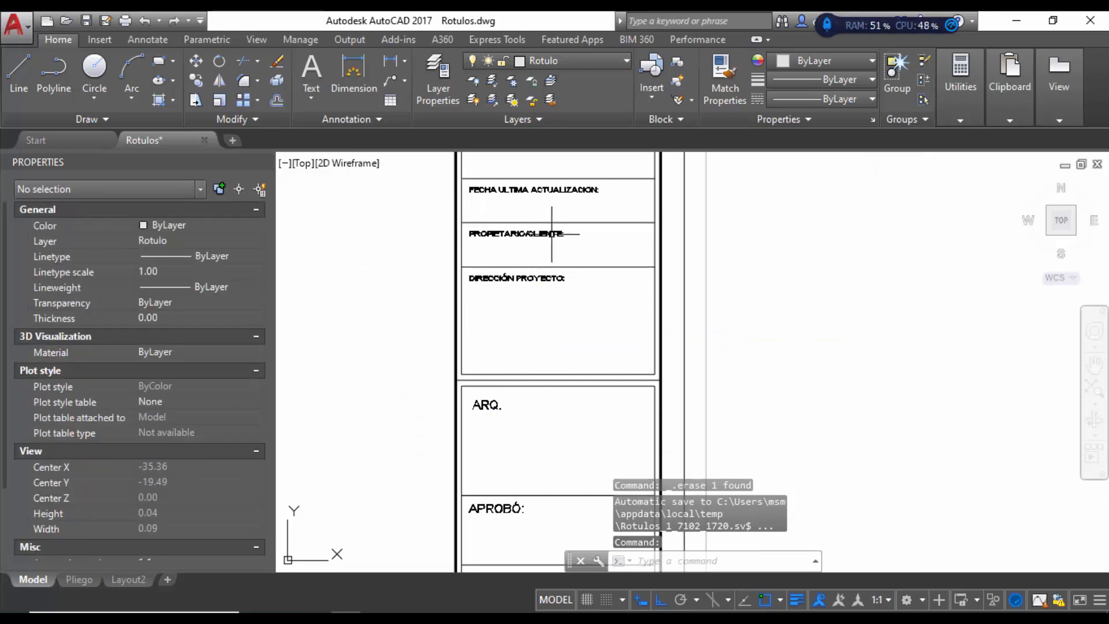
click(564, 240)
click(516, 315)
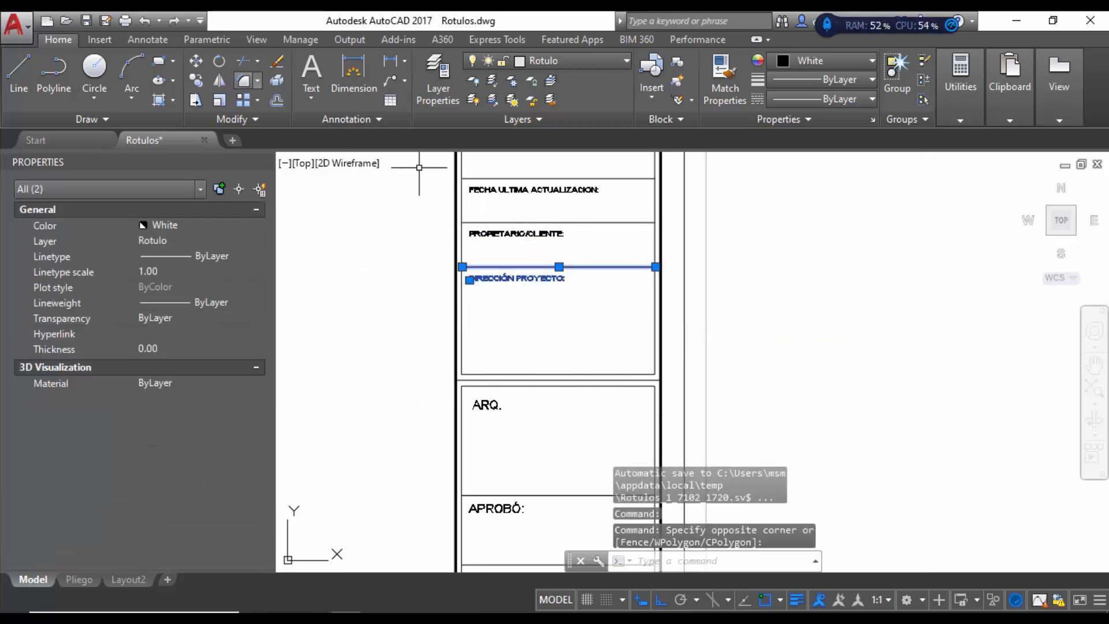
text(m)
key(Return)
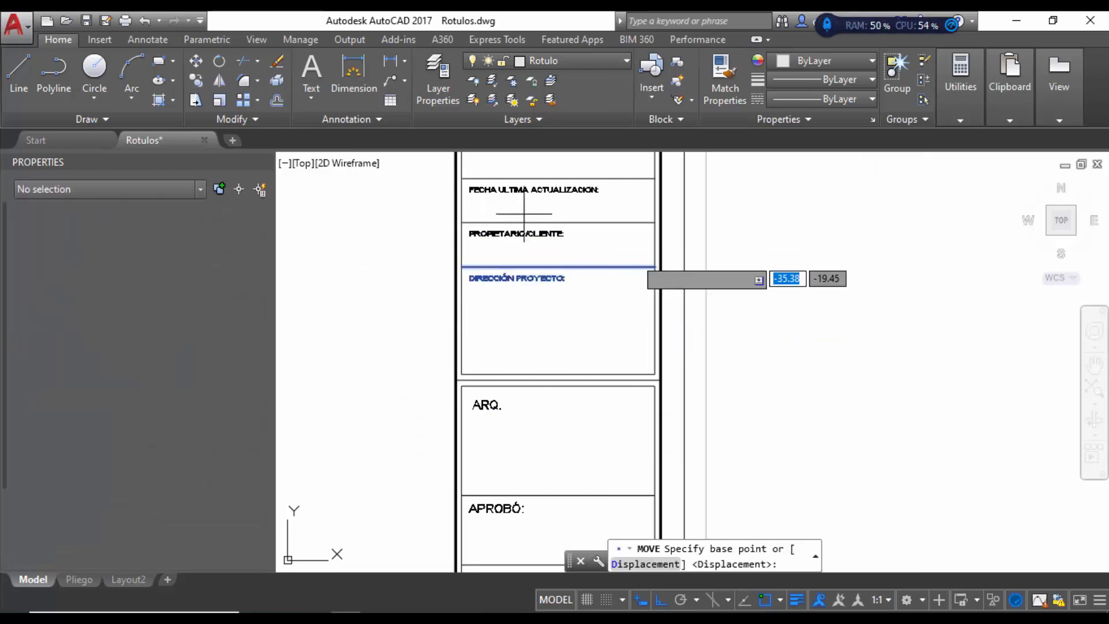
click(655, 265)
click(655, 300)
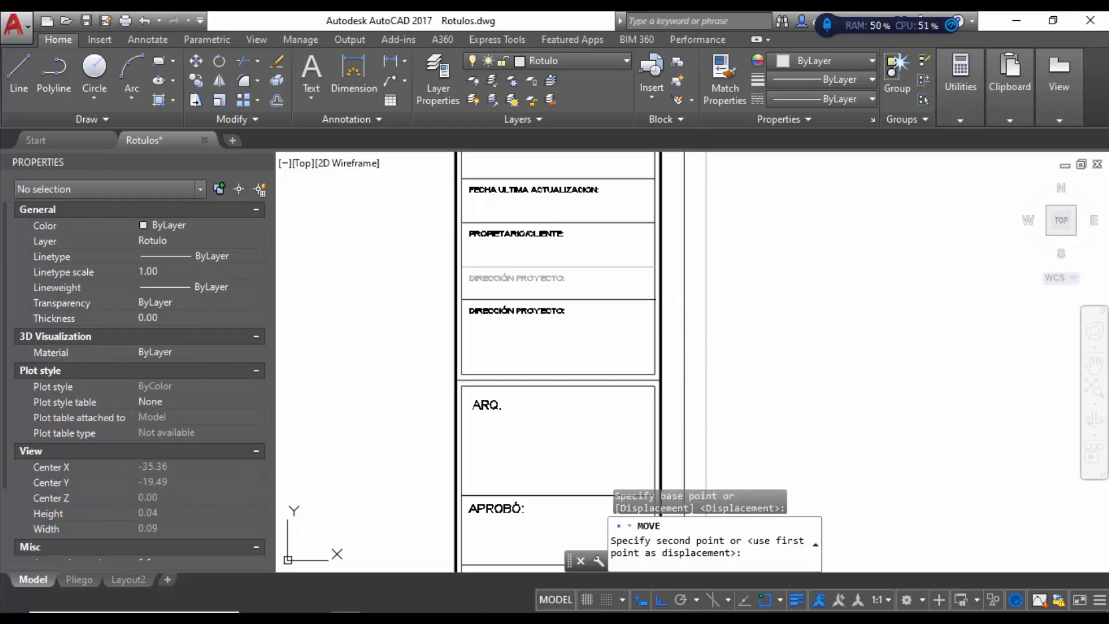
scroll(531, 338, down, 5)
scroll(539, 272, up, 4)
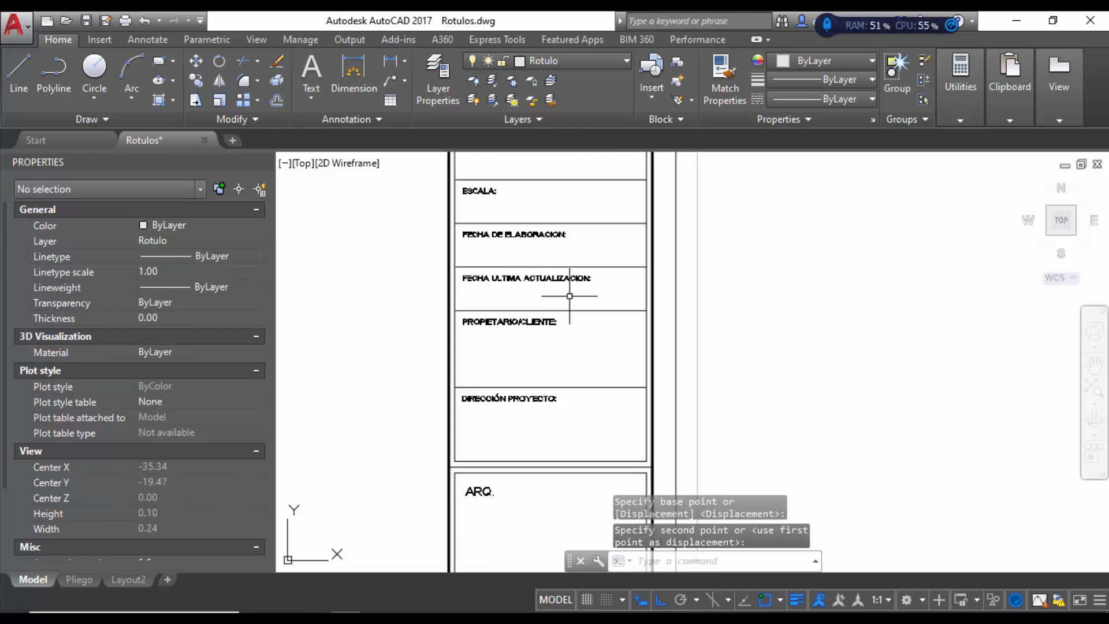
Step: Move the PROPIETARIO/CLIENTE label and its divider line down too
click(565, 297)
click(527, 327)
click(195, 61)
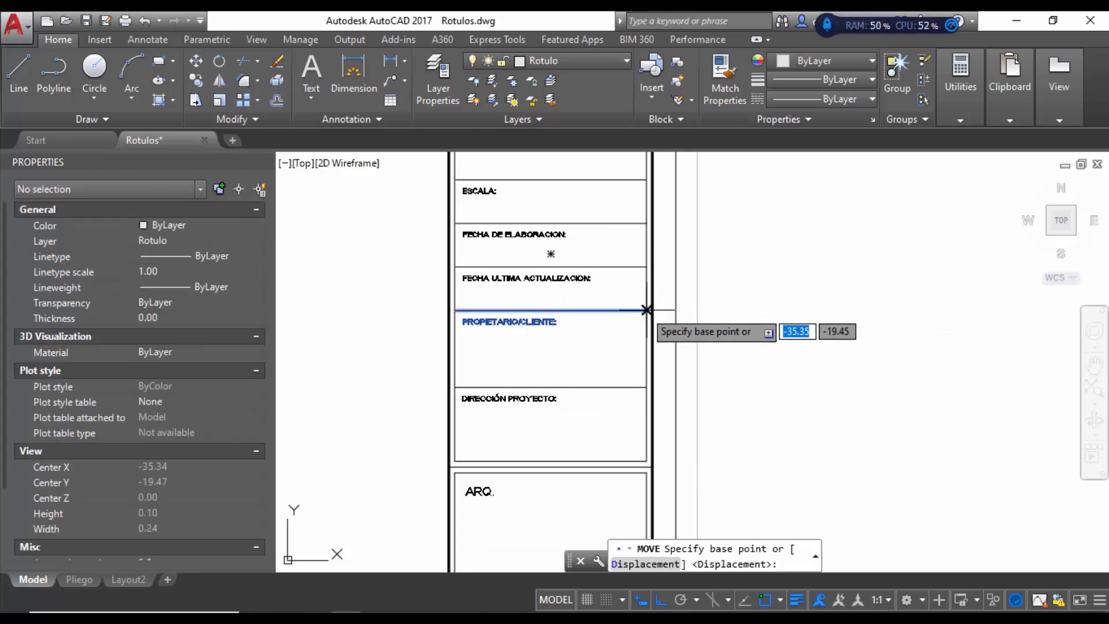
click(647, 310)
click(646, 332)
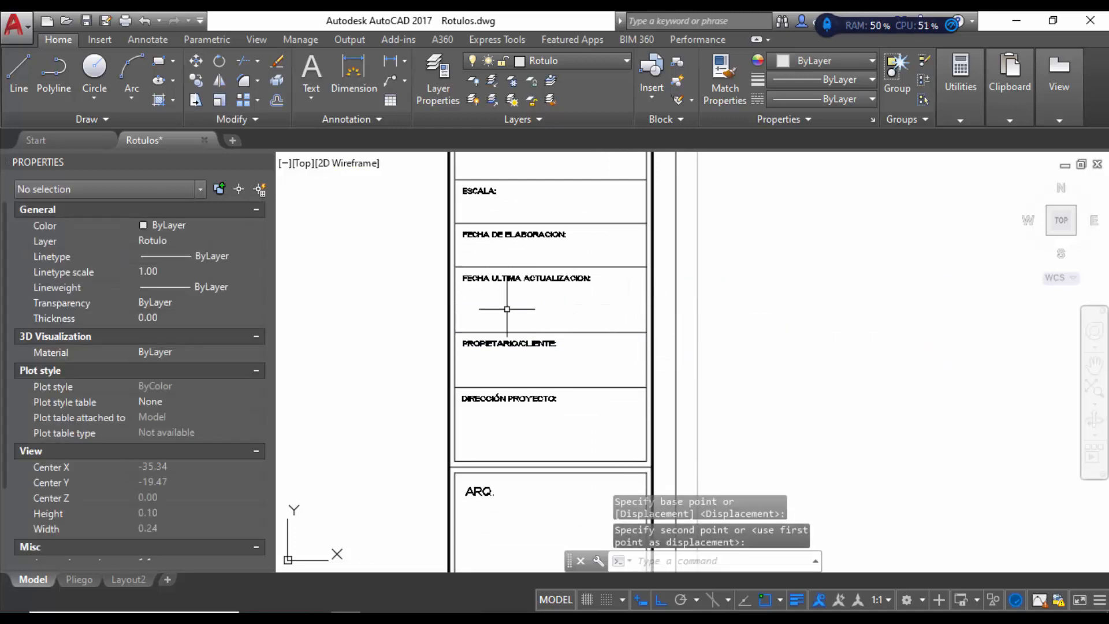
scroll(507, 309, down, 4)
scroll(491, 328, down, 2)
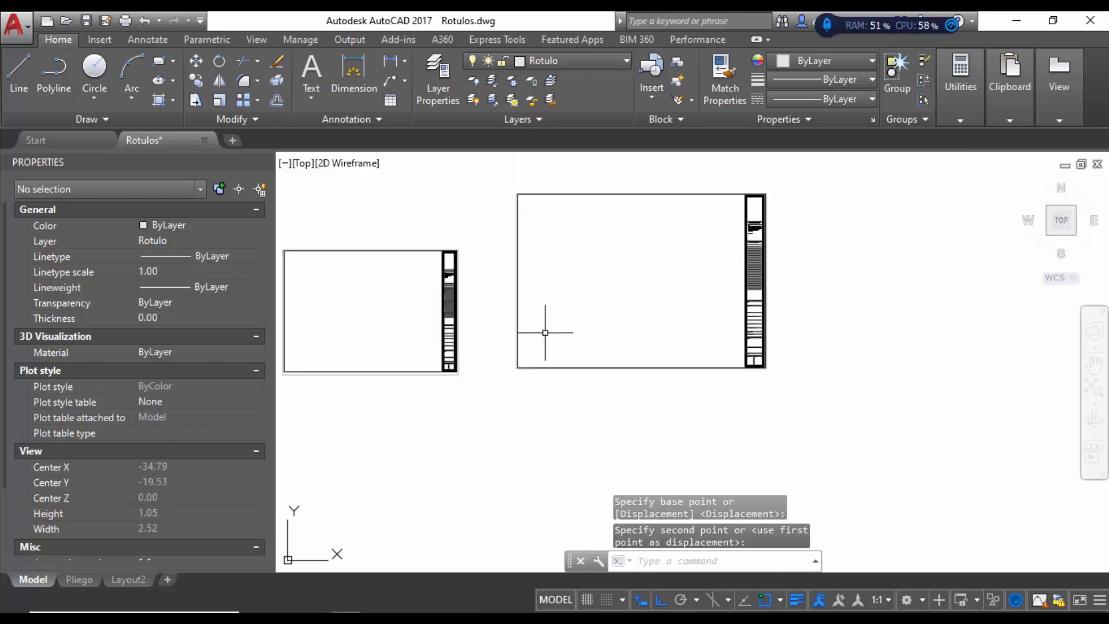
scroll(805, 304, up, 6)
Step: Erase the Nro MATRICULA and FICHA CATASTRAL labels and the leftover divider lines
scroll(653, 404, up, 3)
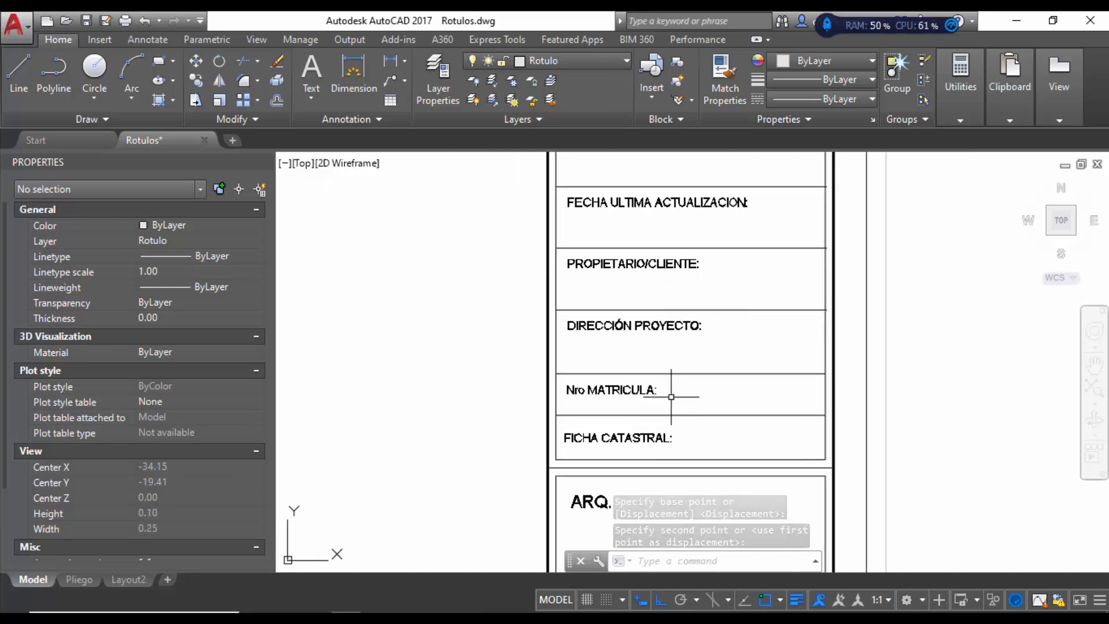
click(679, 376)
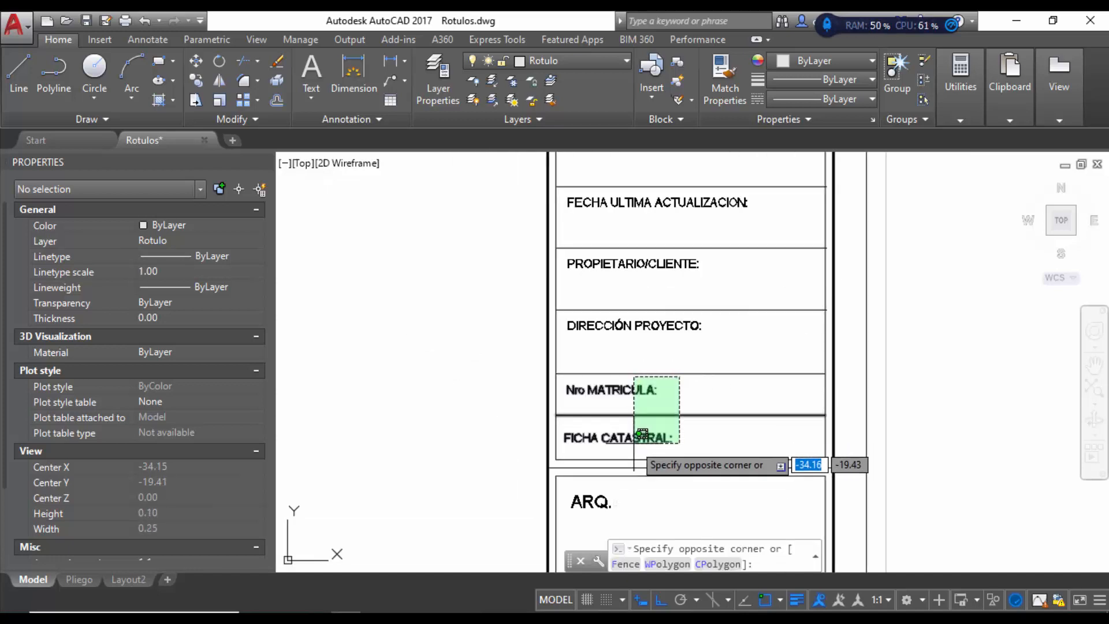
click(637, 432)
key(Delete)
click(680, 354)
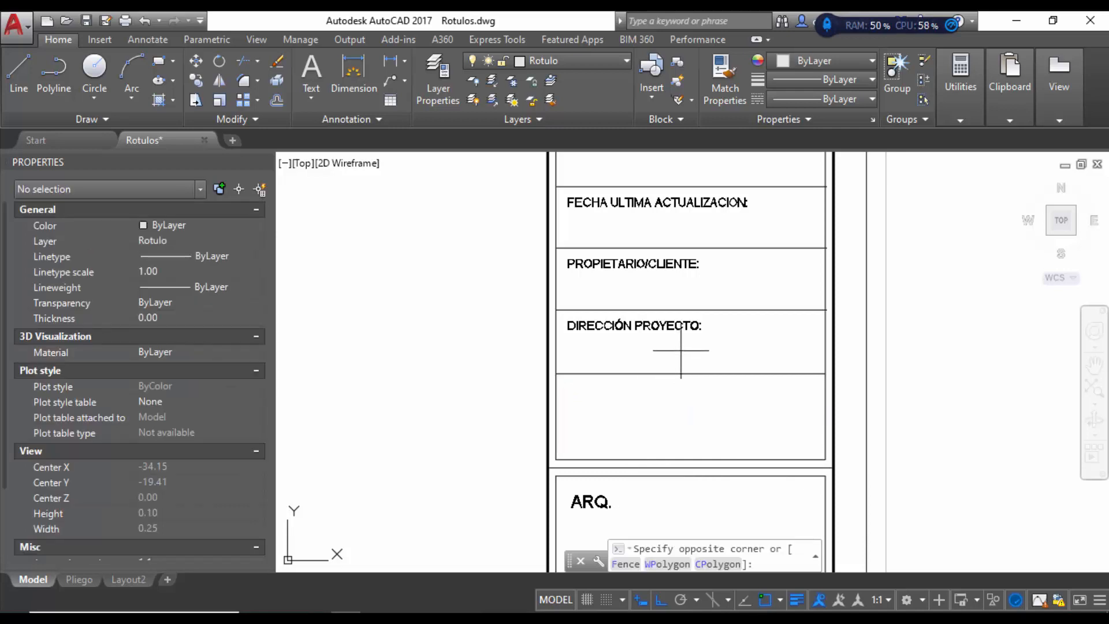
click(649, 391)
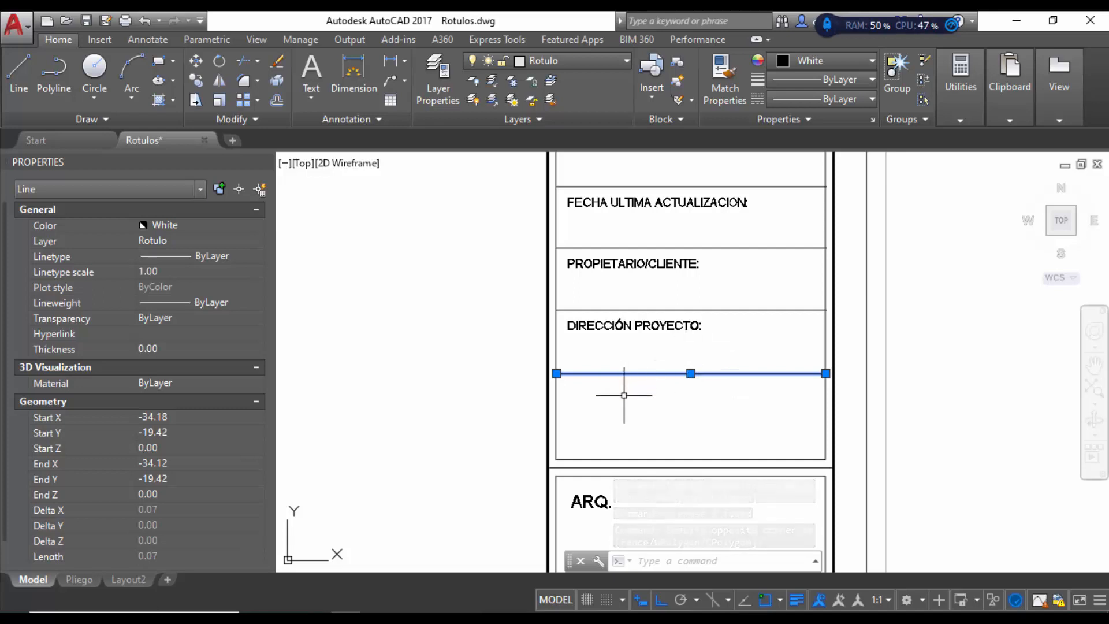
key(Delete)
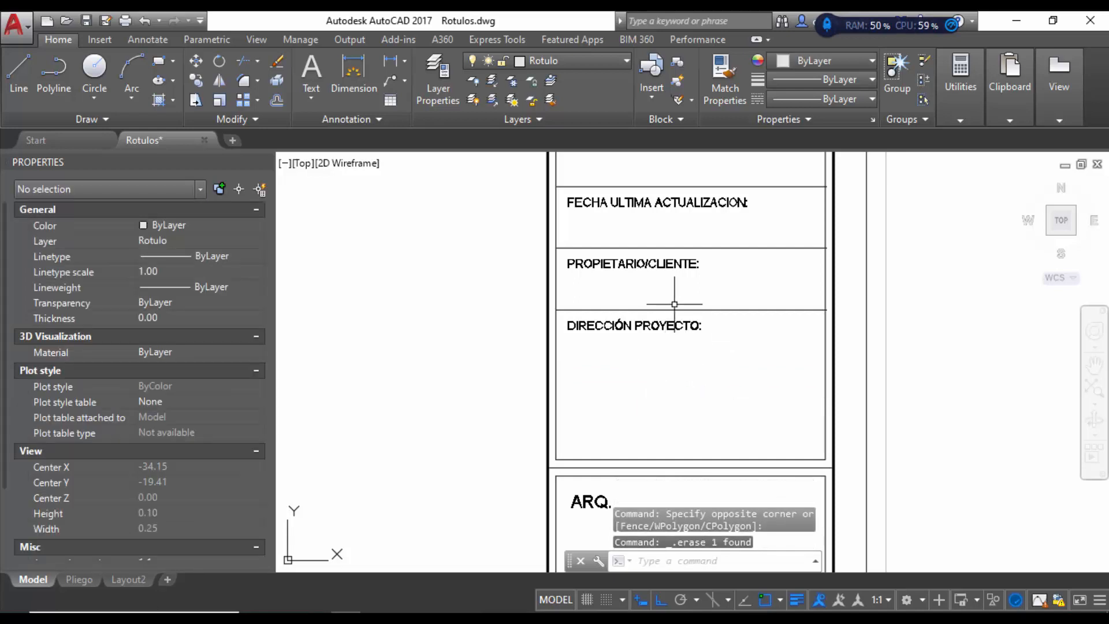
Step: Move the DIRECCIÓN PROYECTO line and label down to fill the gap
click(669, 307)
click(644, 349)
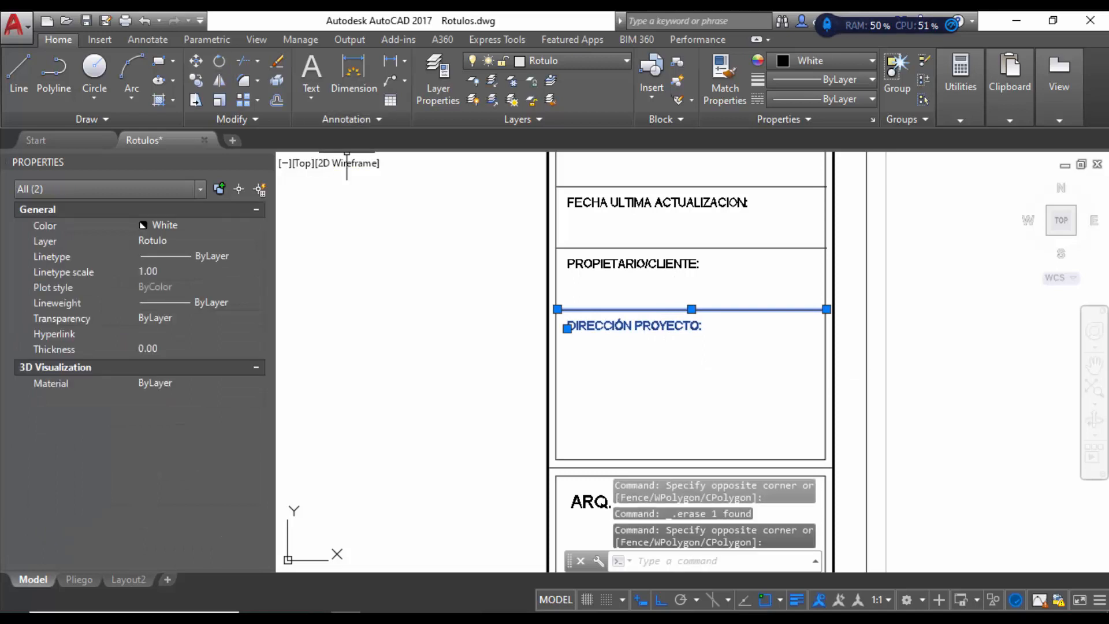
key(m)
key(Return)
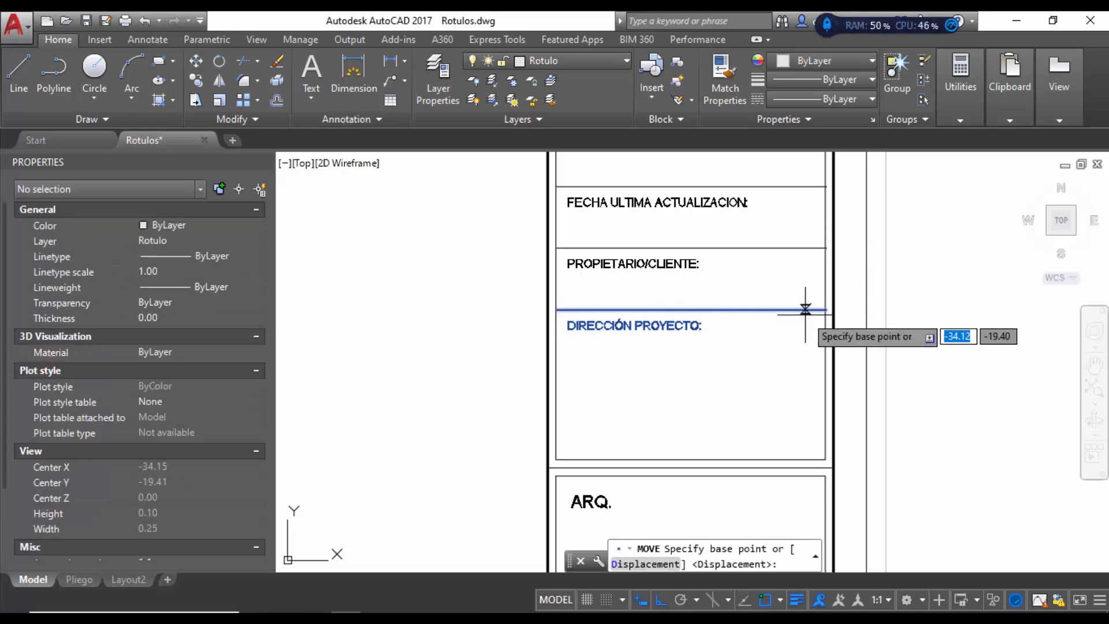
click(826, 309)
click(826, 356)
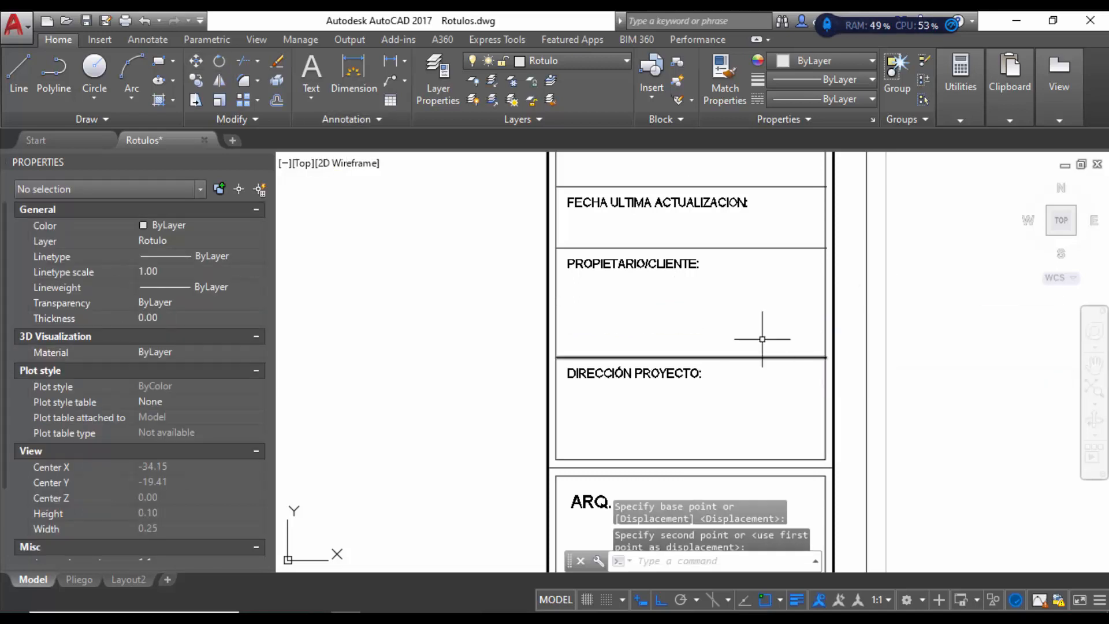
scroll(829, 397, down, 1)
scroll(828, 397, down, 8)
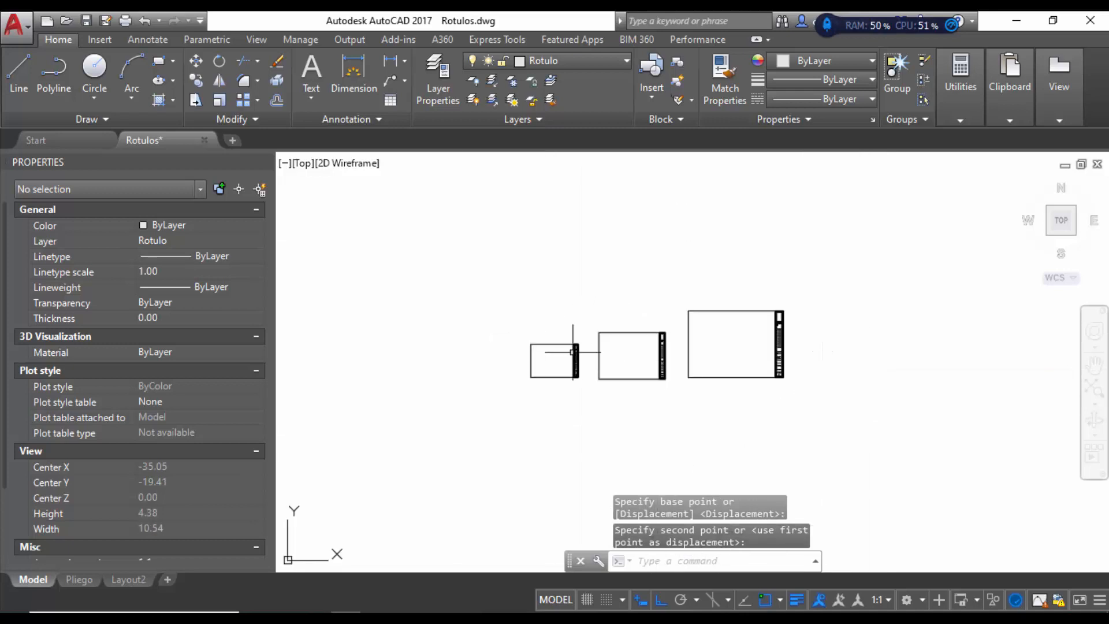
scroll(575, 352, up, 4)
scroll(597, 349, up, 4)
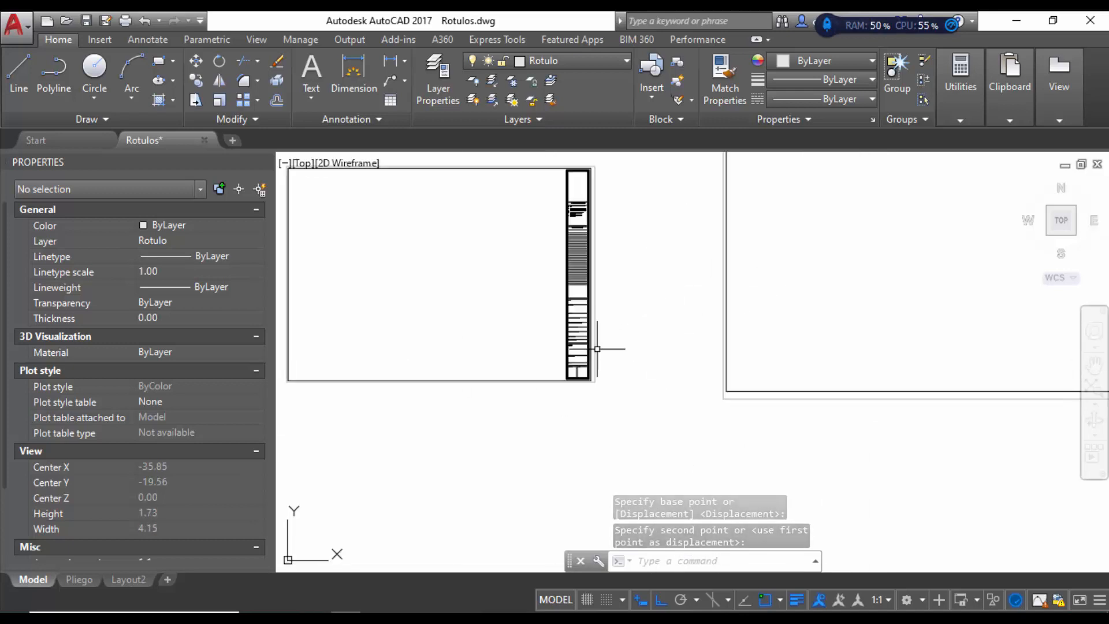
scroll(358, 383, down, 3)
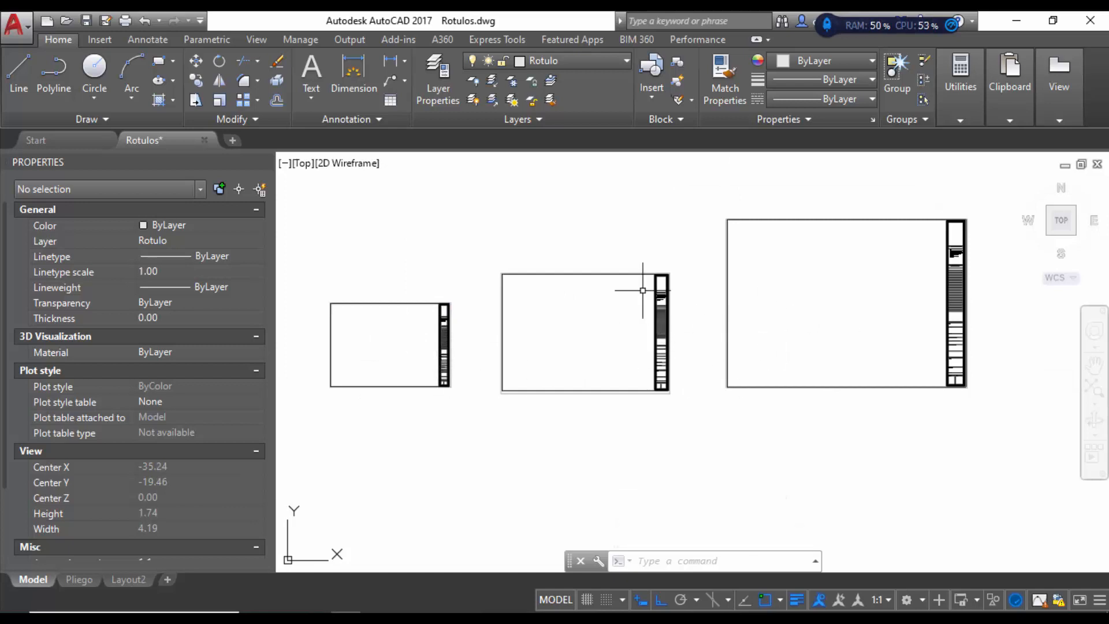
Step: Erase the leftmost and rightmost title-block frames, keeping only the middle one
scroll(674, 338, up, 2)
scroll(620, 413, up, 3)
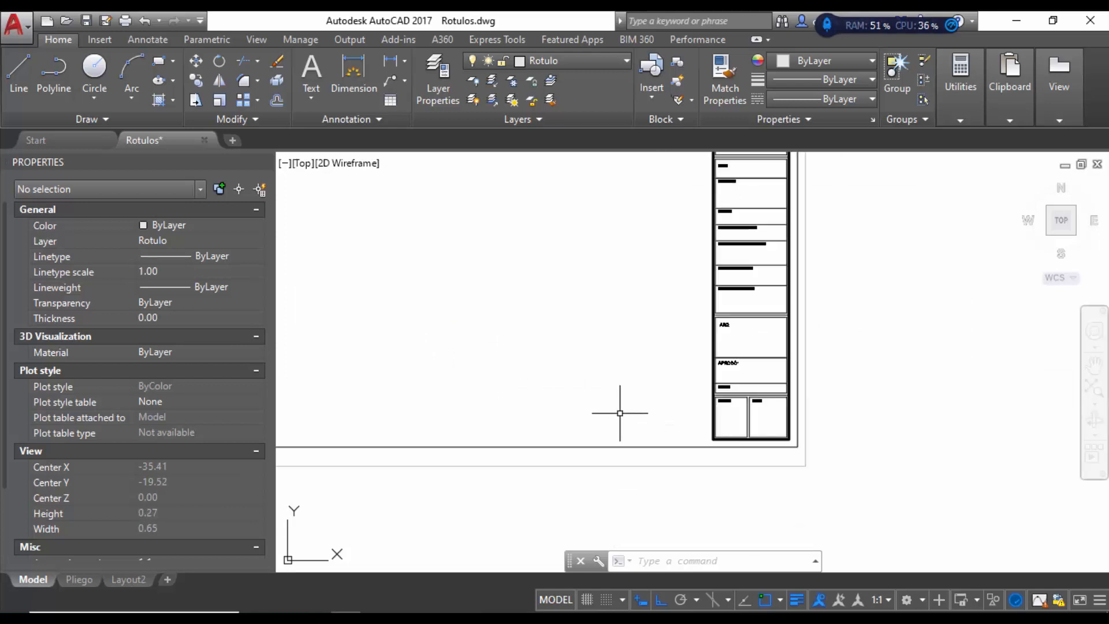
scroll(803, 430, down, 2)
scroll(814, 404, down, 3)
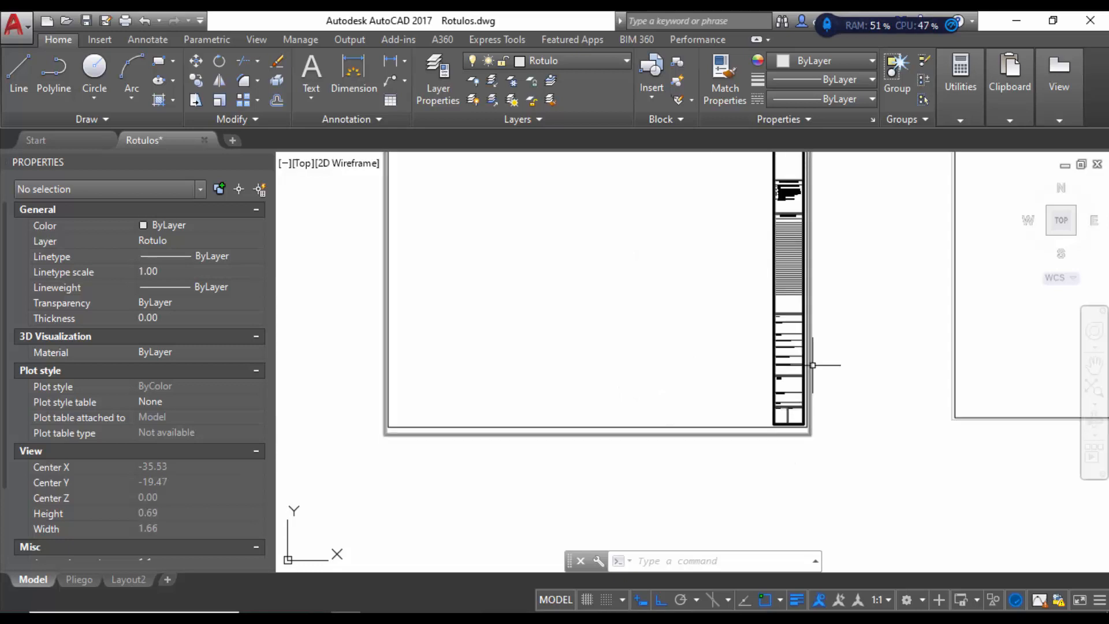
click(618, 265)
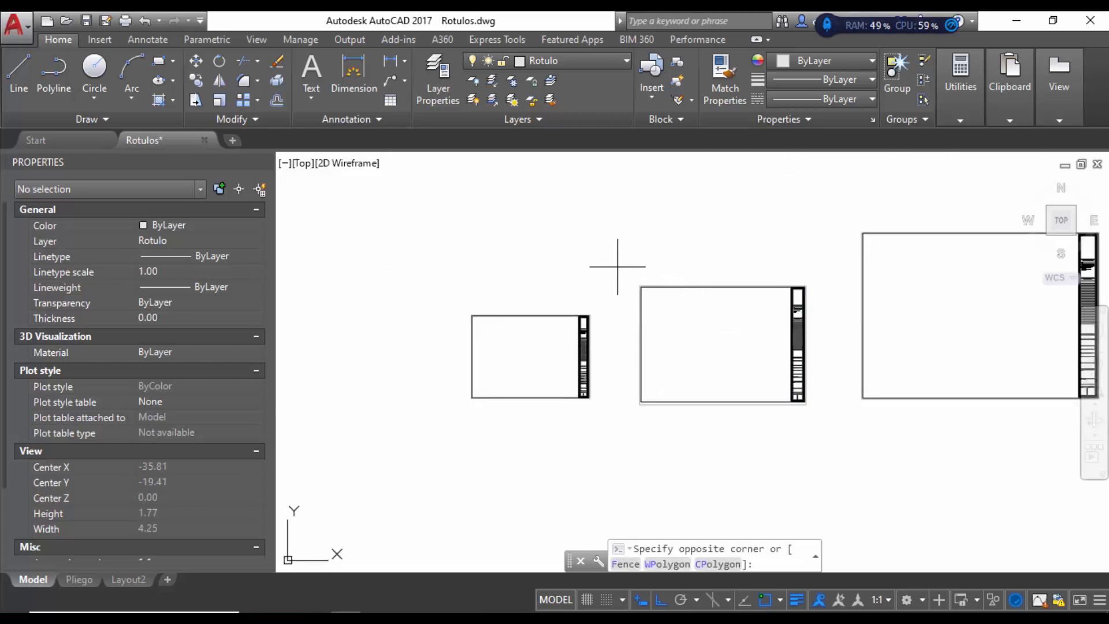
click(414, 419)
key(Delete)
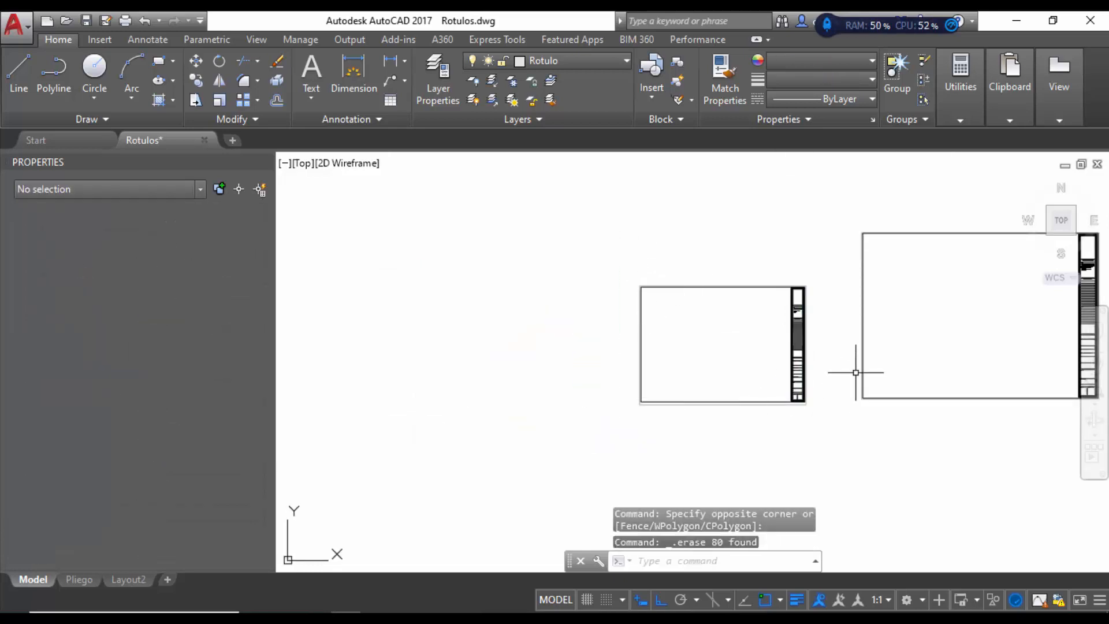
scroll(522, 416, down, 2)
click(953, 272)
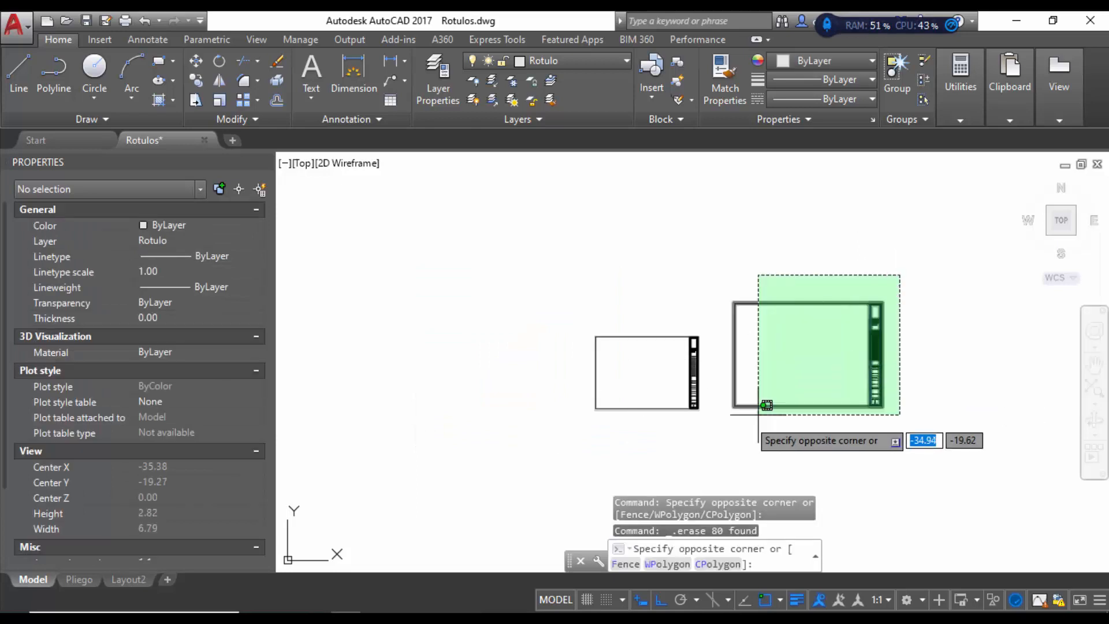
click(733, 450)
key(Delete)
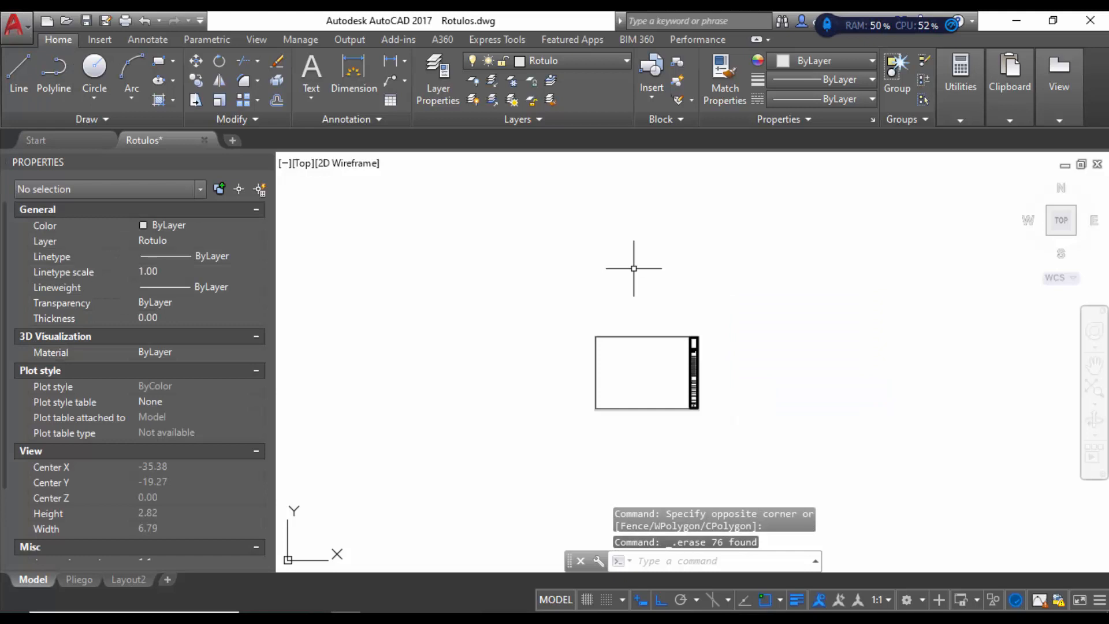
click(16, 26)
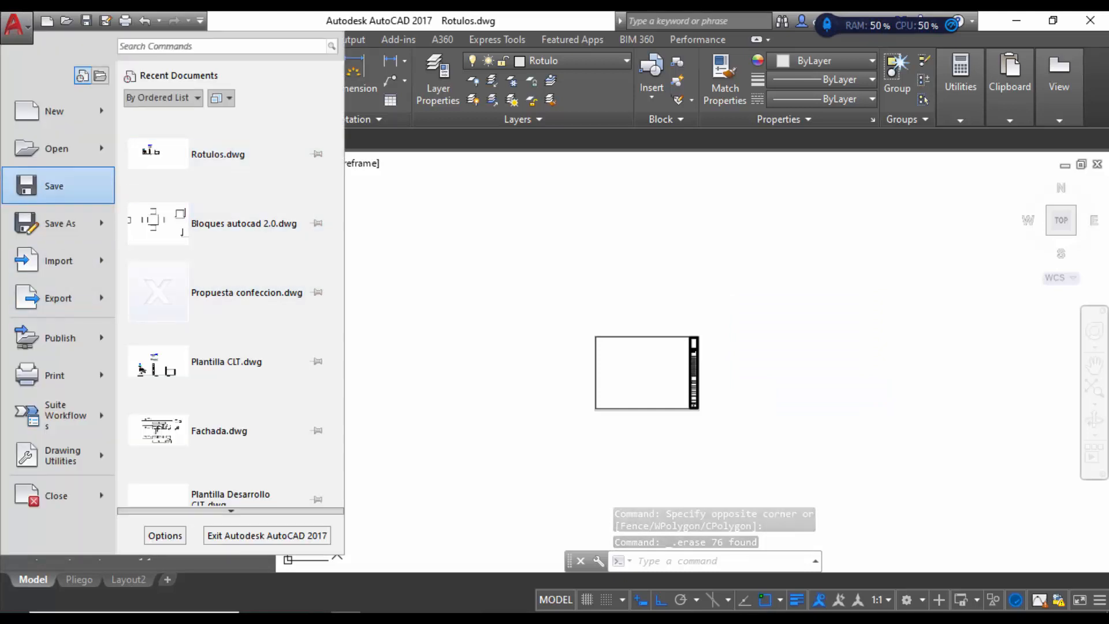
Step: Save the drawing as Rotulo medio pliego.dwg in Downloads, then undo once
click(60, 224)
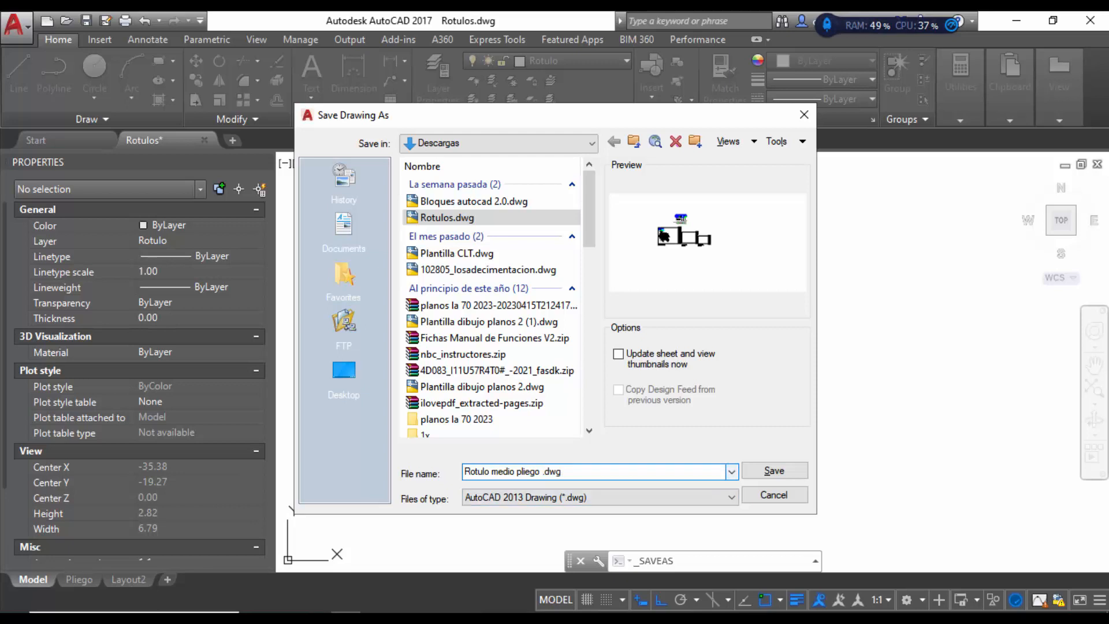
key(Return)
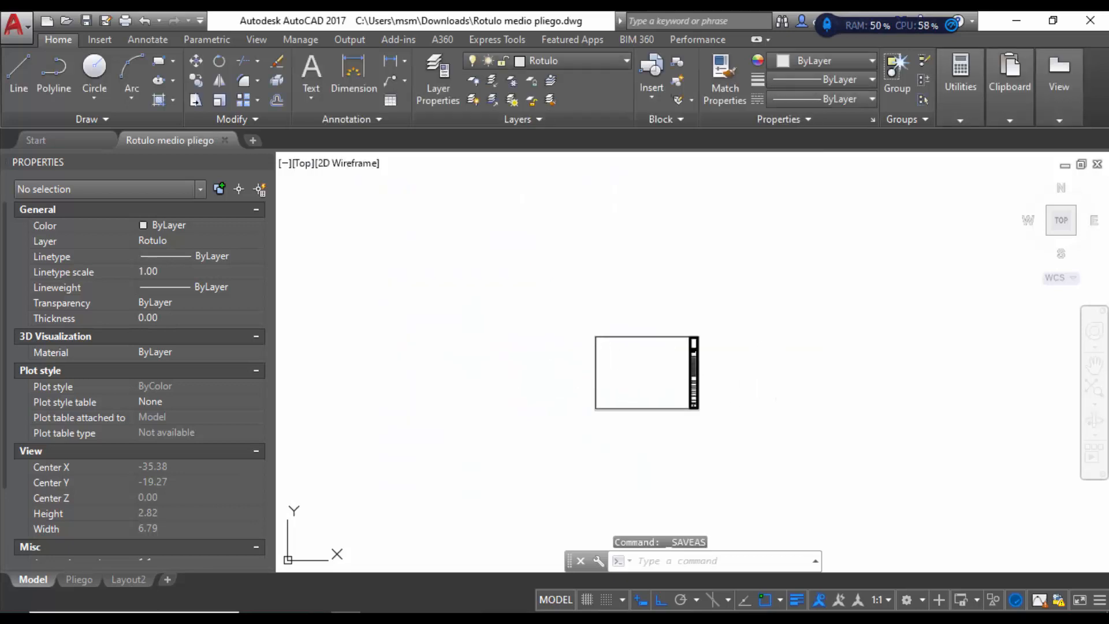
key(ctrl+z)
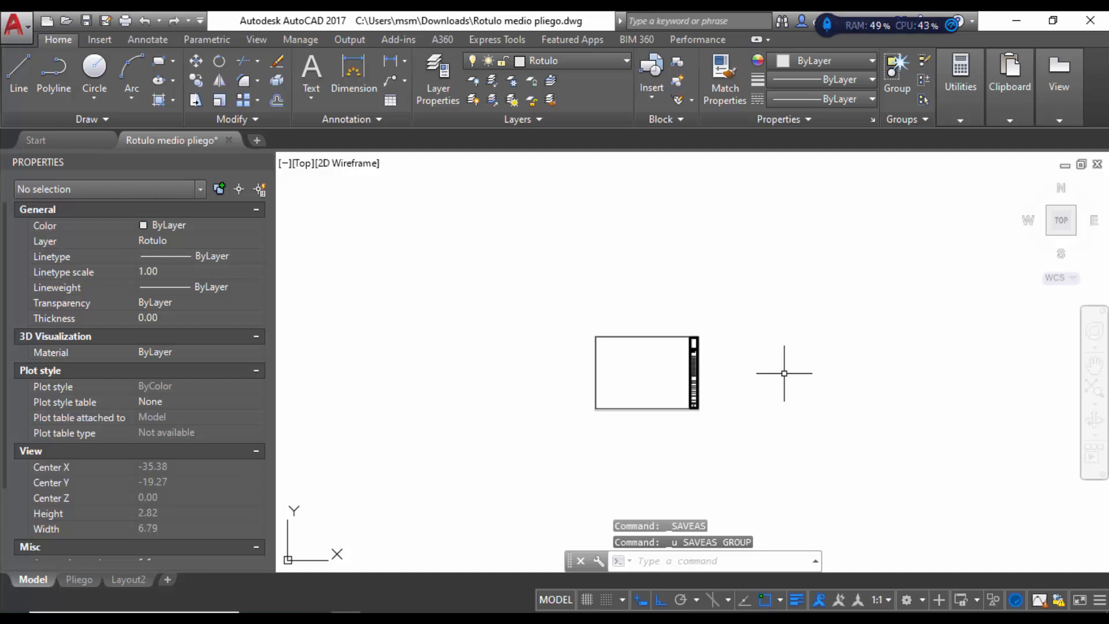
Step: Restore the erased larger title block and delete the smaller one
key(ctrl+z)
click(711, 322)
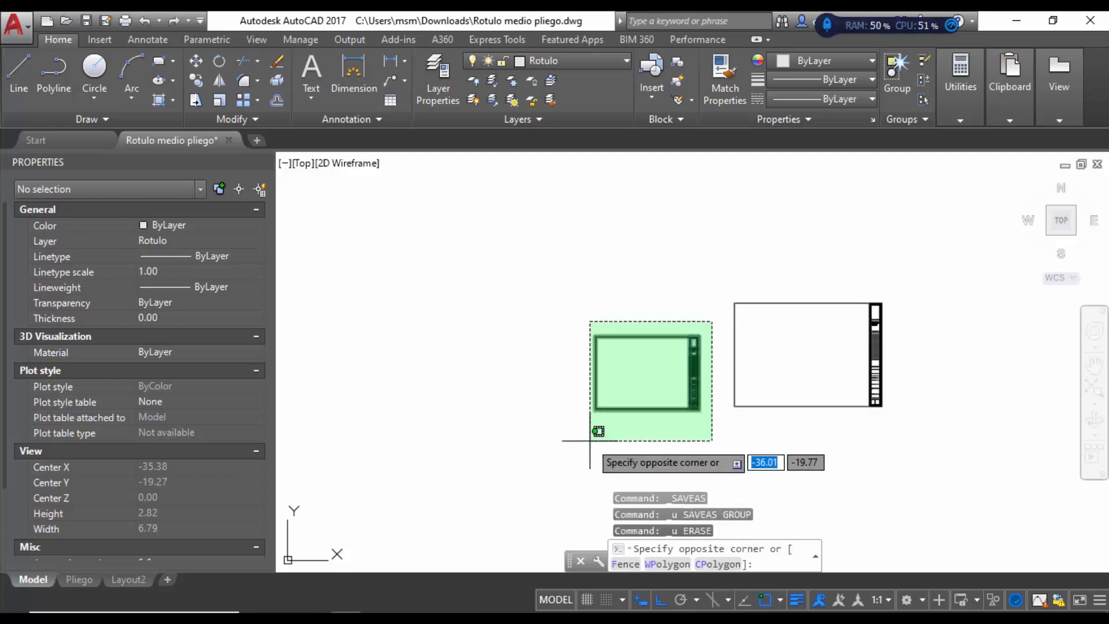
click(586, 441)
key(Delete)
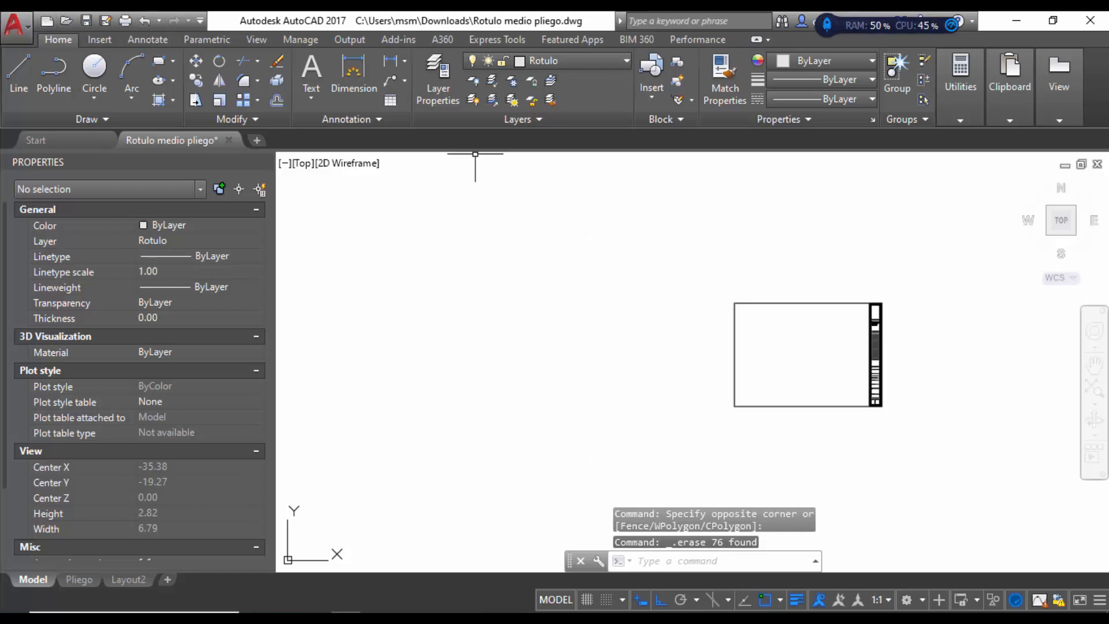
Step: Save the drawing as Rotulo pliego.dwg, dropping 'medio' from the file name
click(16, 26)
click(50, 223)
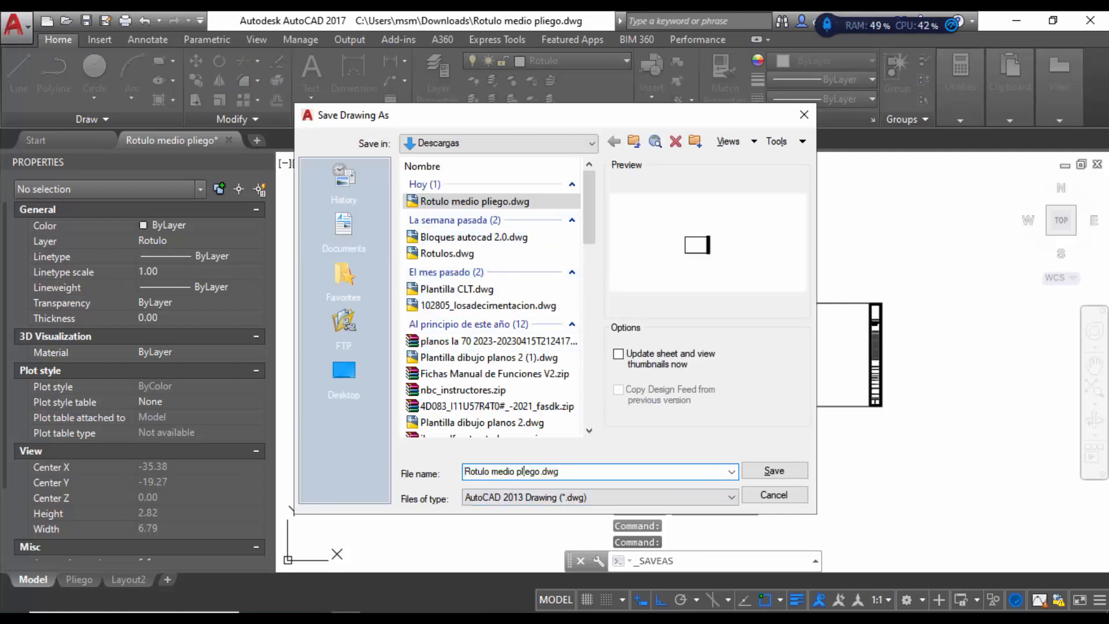
drag(541, 471, 465, 471)
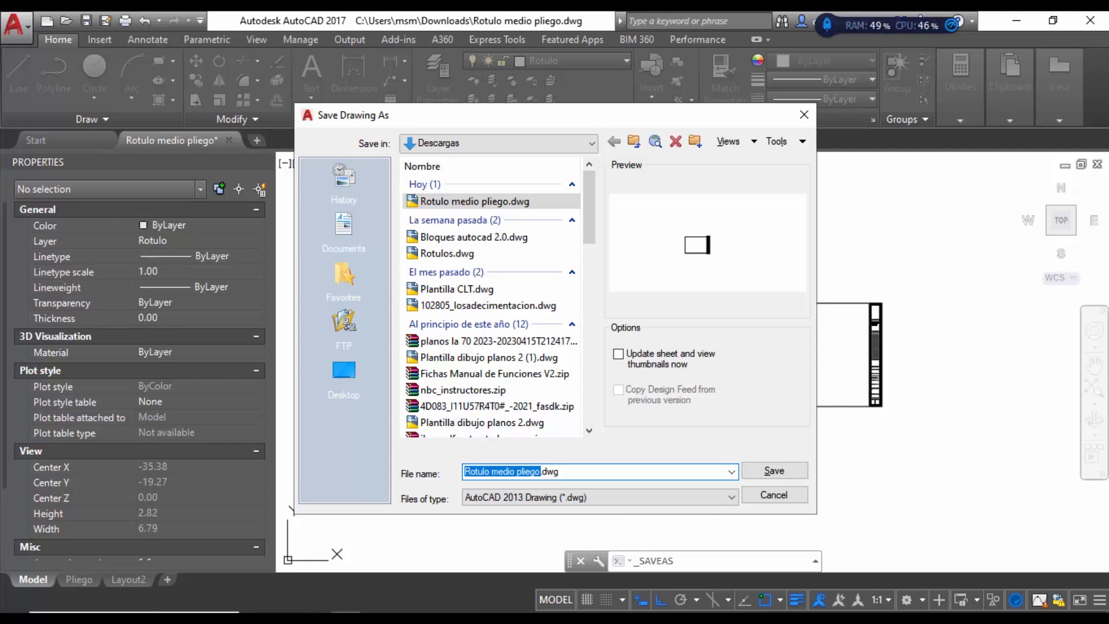
click(518, 471)
key(BackSpace)
key(BackSpace)
key(BackSpace)
key(BackSpace)
key(BackSpace)
key(BackSpace)
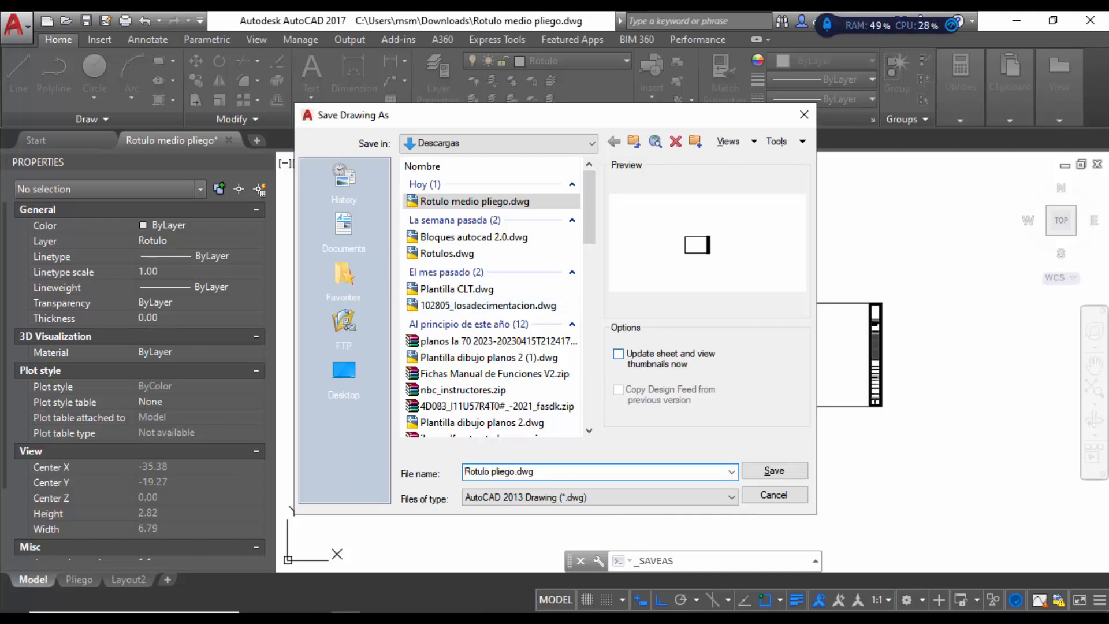
click(775, 471)
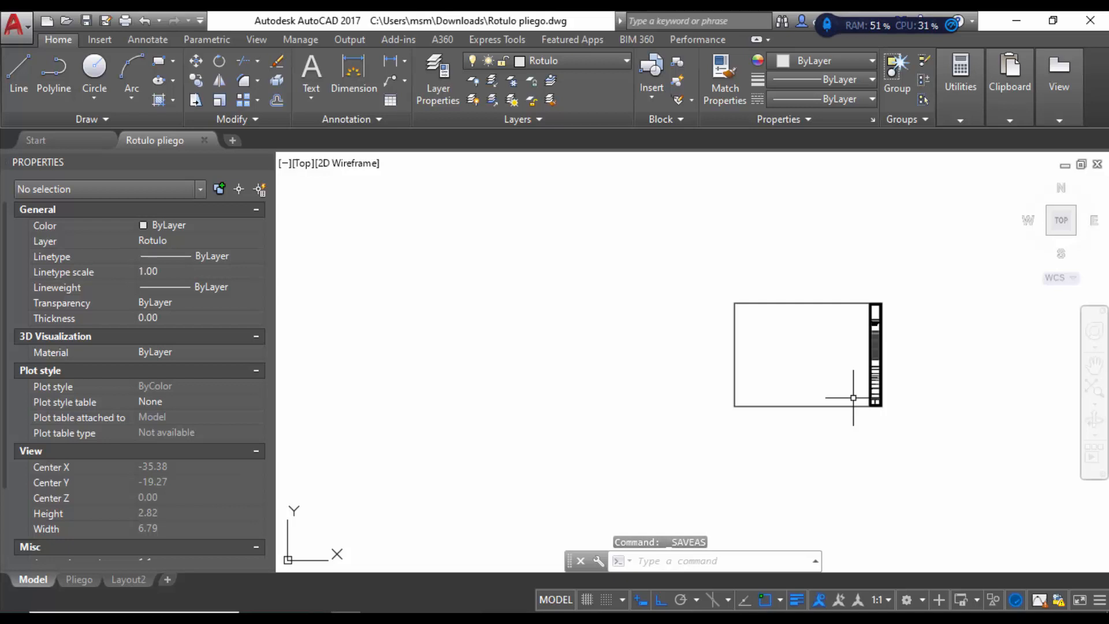
scroll(649, 404, down, 2)
scroll(884, 362, up, 2)
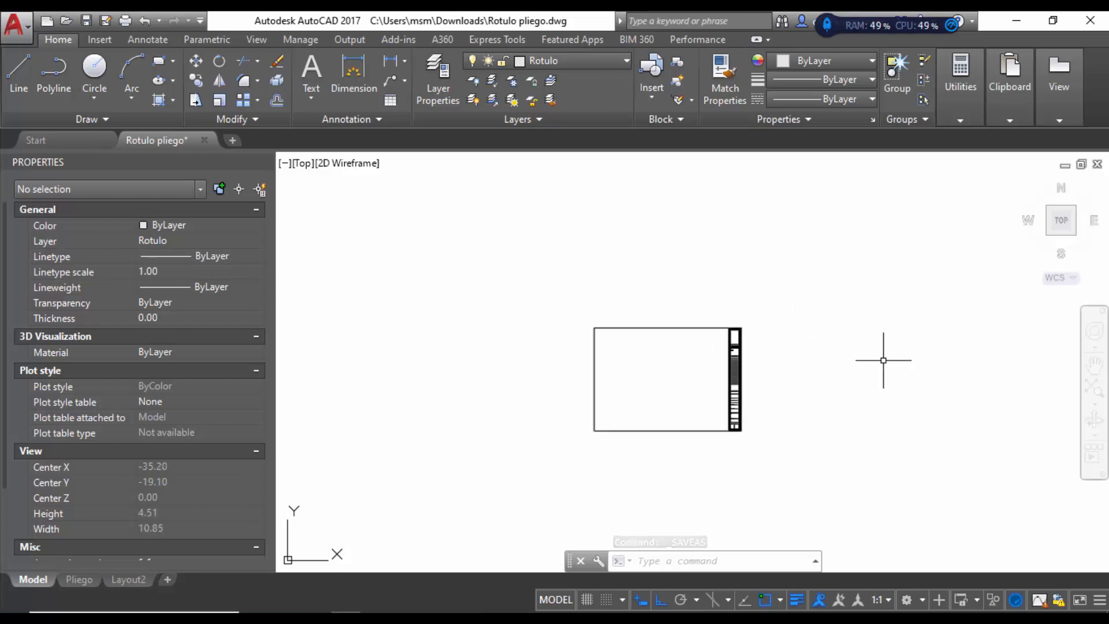
scroll(773, 371, up, 4)
scroll(773, 371, down, 2)
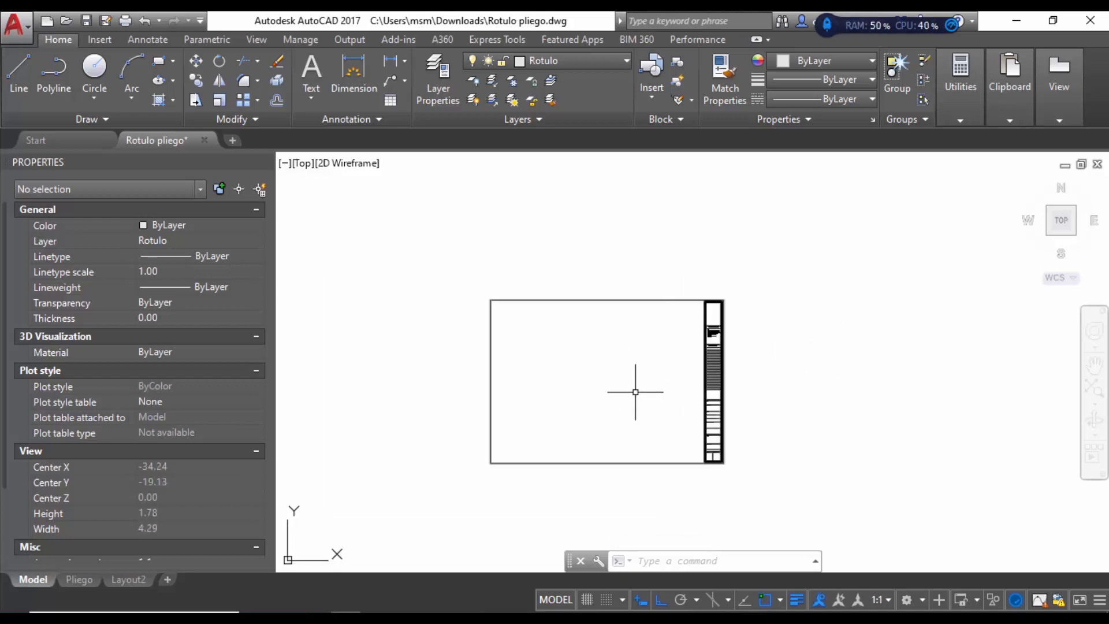
scroll(635, 392, up, 2)
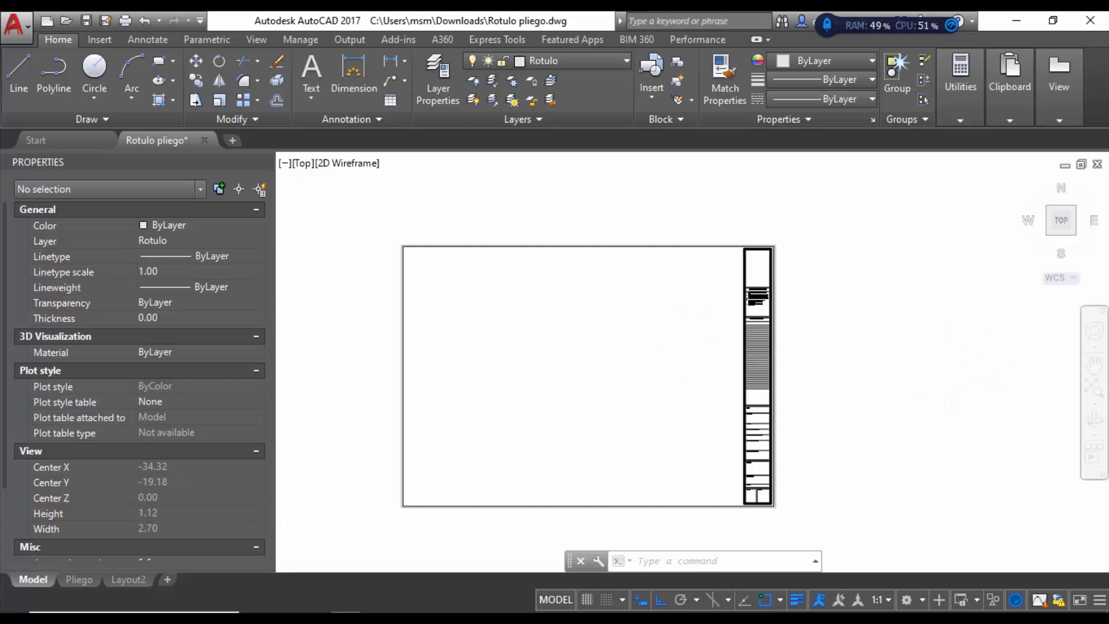
scroll(948, 345, down, 1)
scroll(813, 351, up, 2)
scroll(695, 249, down, 1)
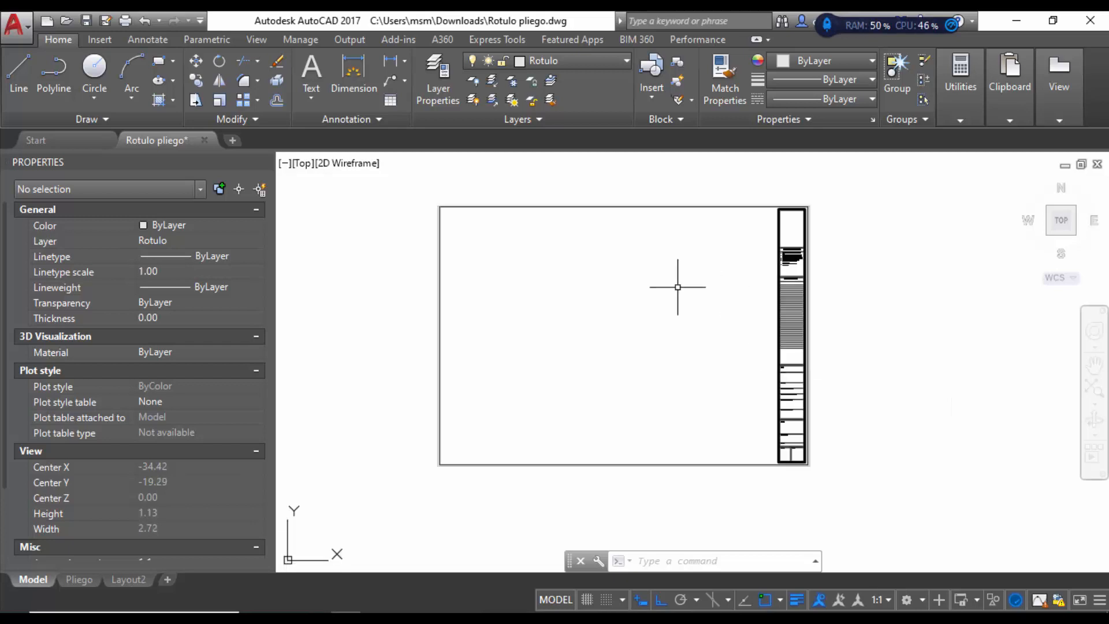
scroll(665, 323, up, 1)
scroll(665, 323, down, 1)
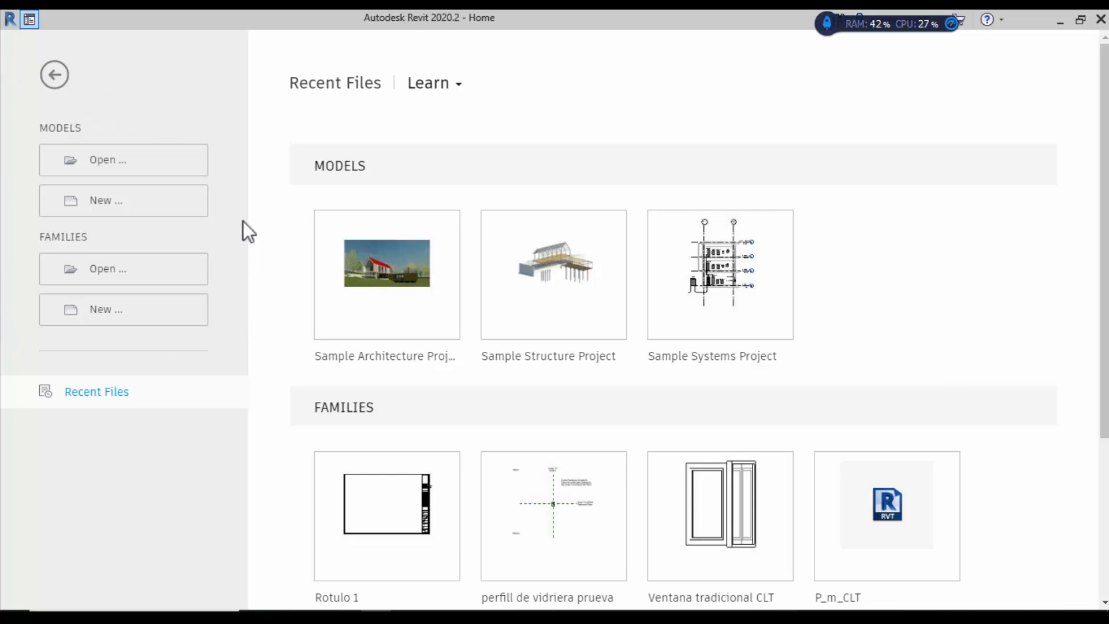
Step: Choose Families > New on the Home screen to reach the Select Template File dialog
click(105, 314)
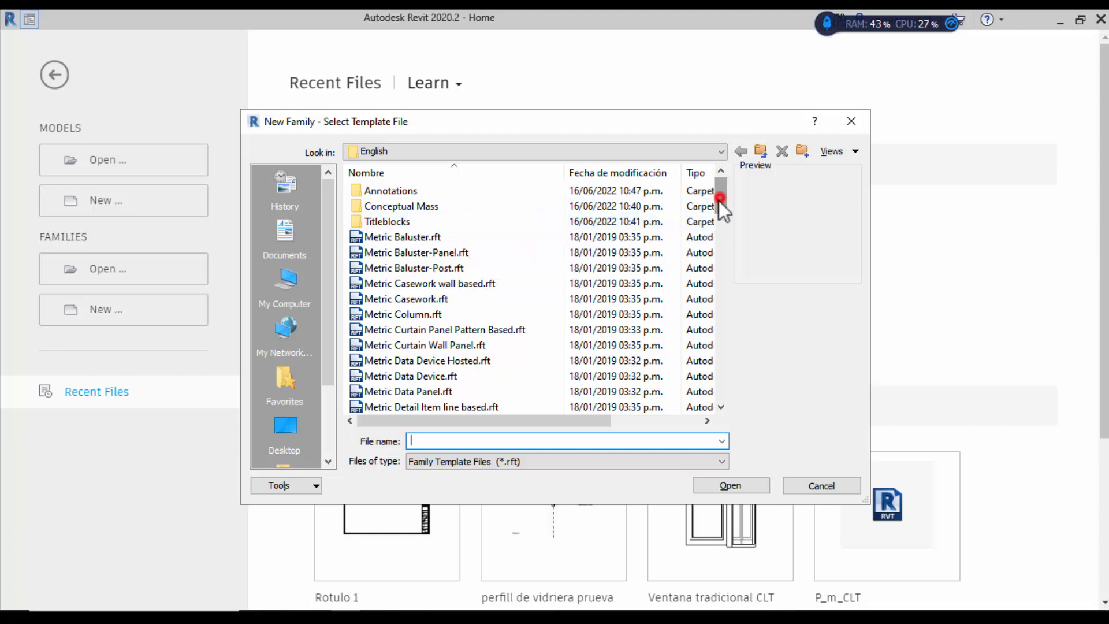
Step: Create a new family from the Titleblocks template New Size metric.rft
drag(719, 200, 668, 213)
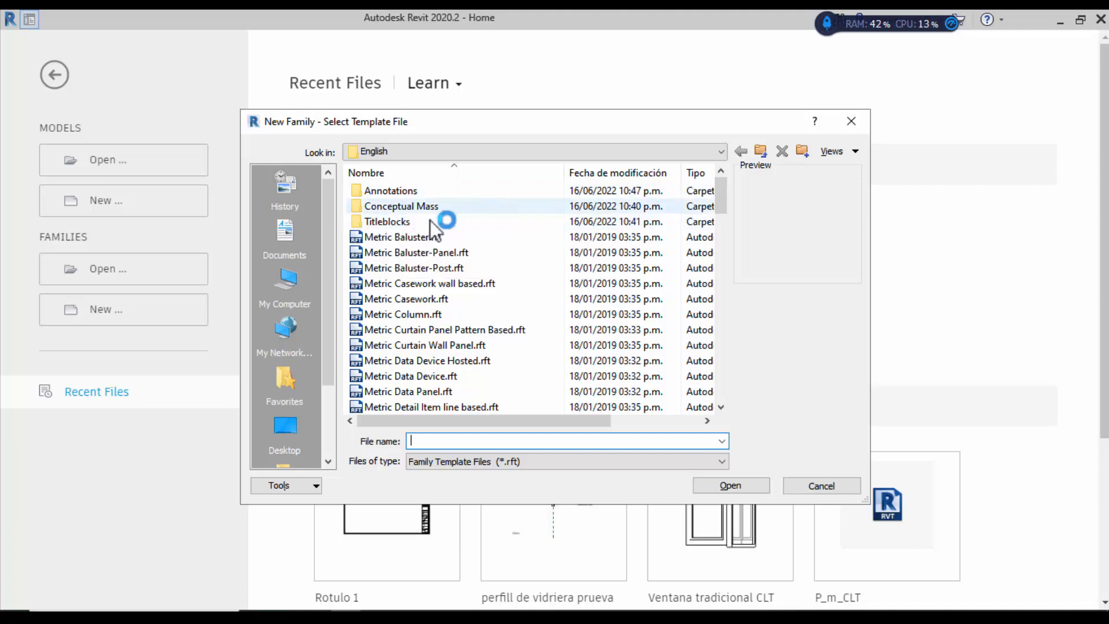
double_click(386, 222)
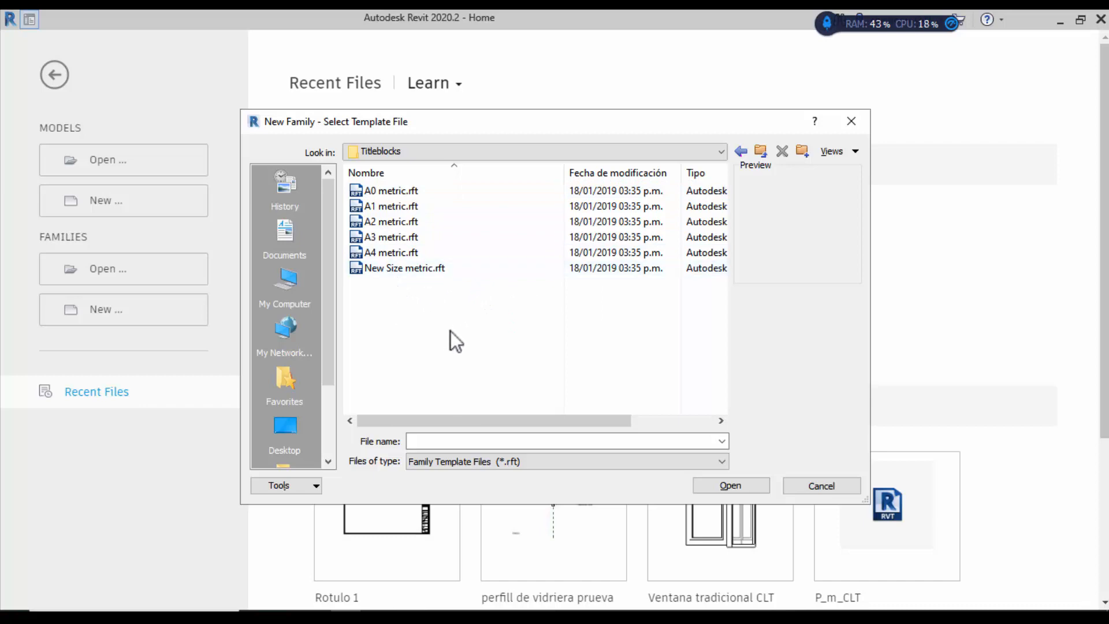
click(379, 271)
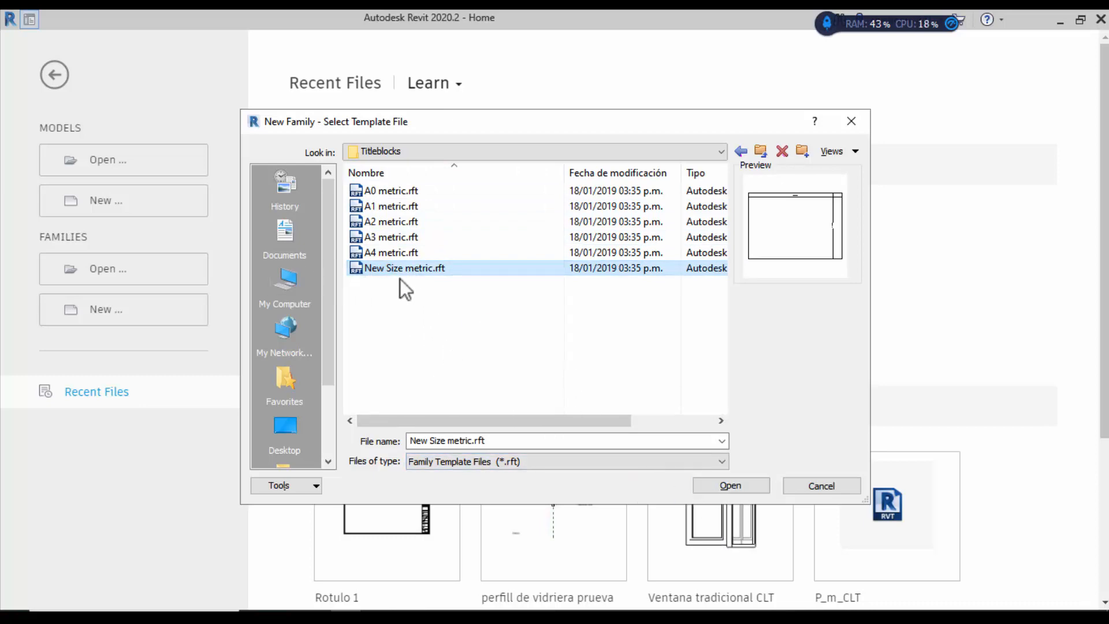
click(732, 485)
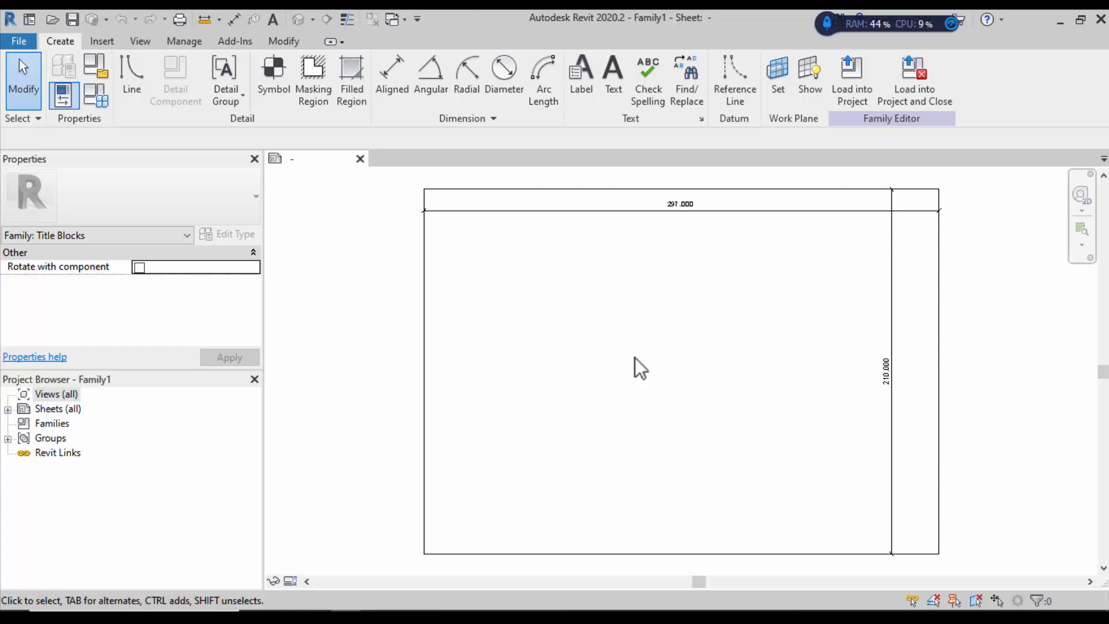
Step: Set length units to Meters, rounded to 3 decimal places, with an m unit symbol
key(u)
key(n)
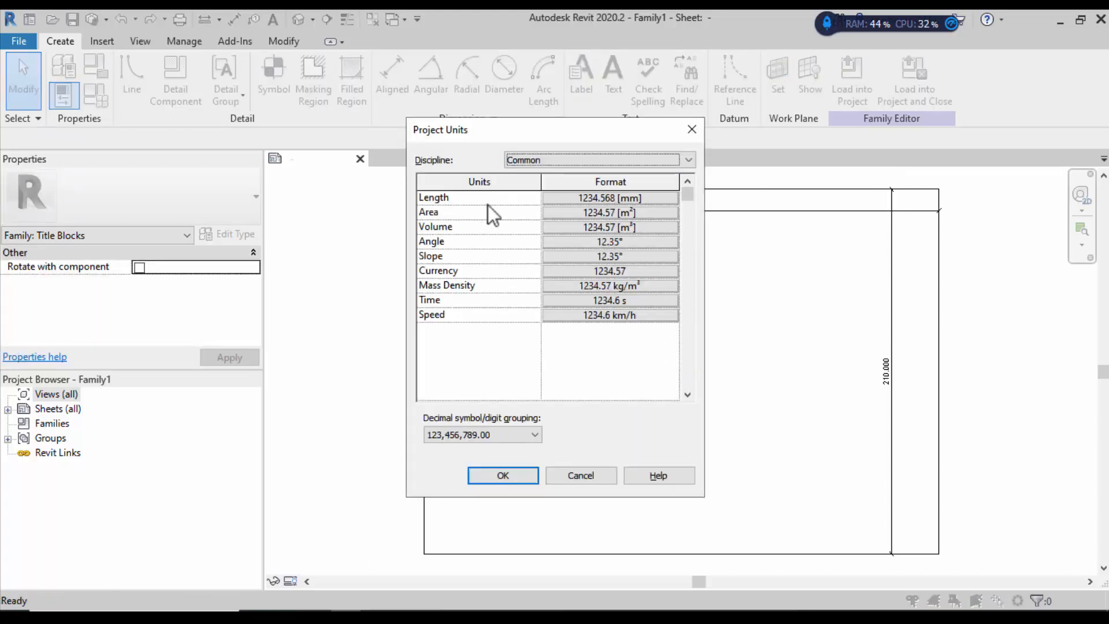
click(578, 197)
click(585, 227)
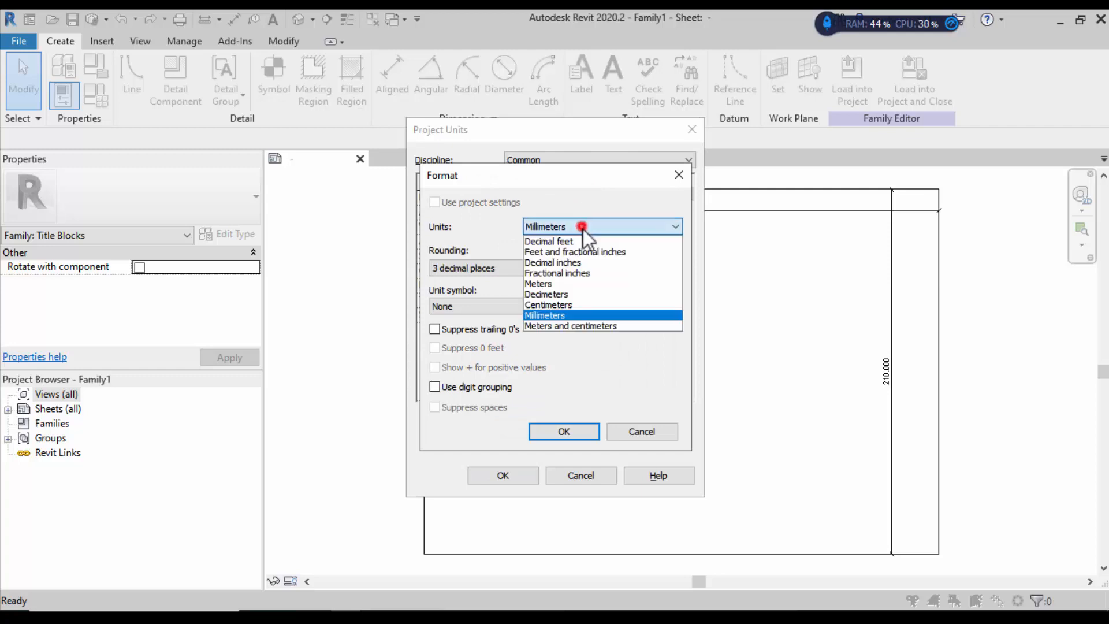
click(586, 284)
click(515, 272)
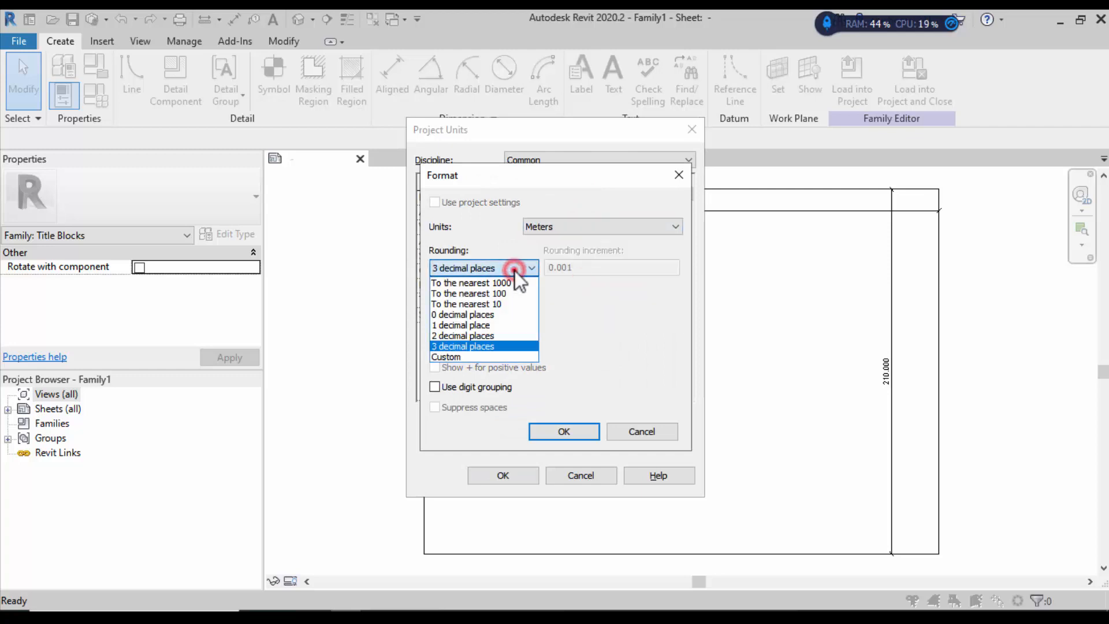
click(514, 269)
click(490, 307)
click(479, 331)
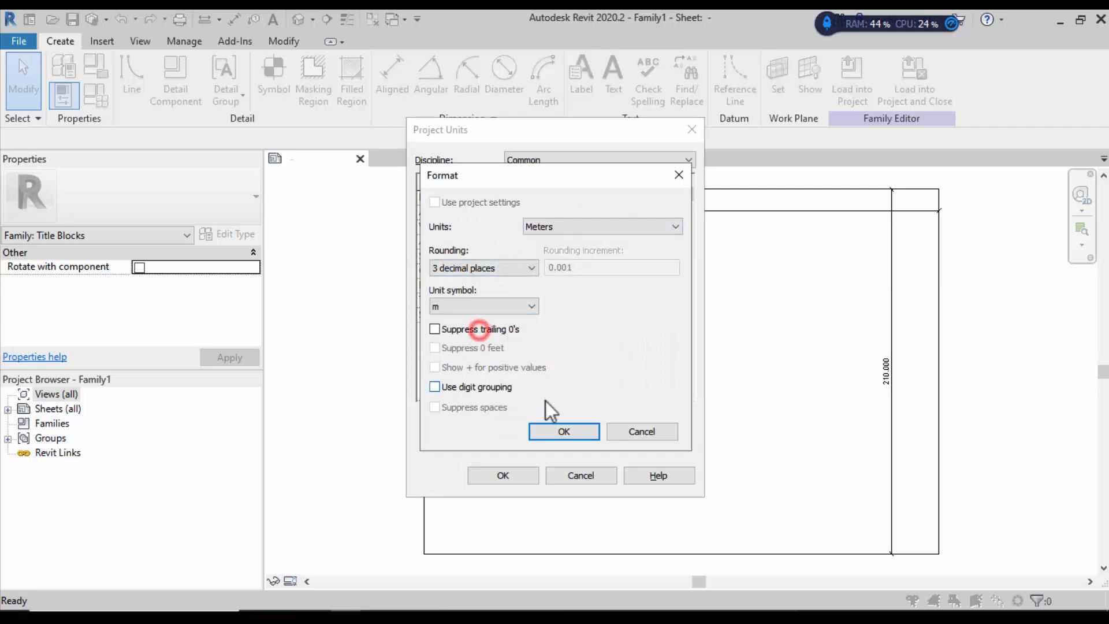
click(562, 431)
click(520, 474)
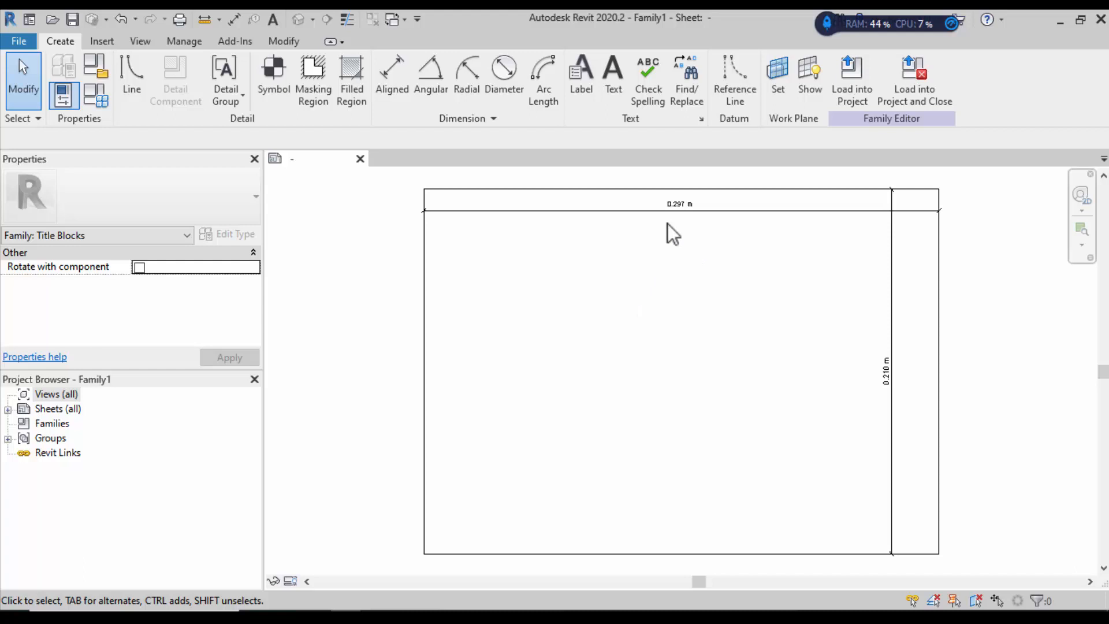
scroll(561, 233, down, 1)
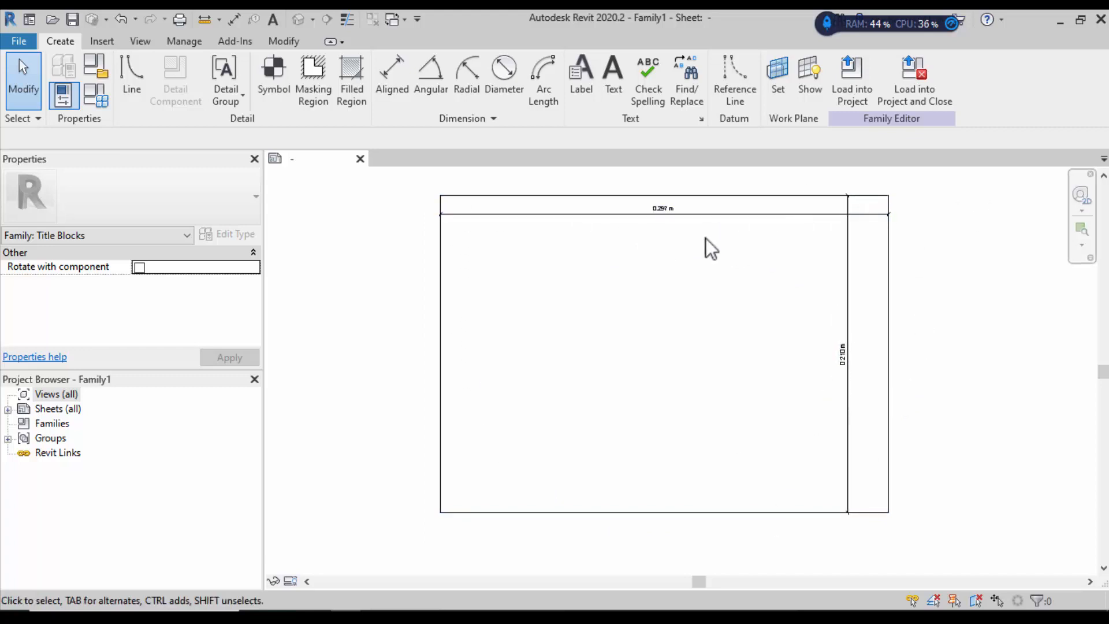
Step: Select the sheet border lines and dimensions to see which temporary dimensions each shows
click(663, 209)
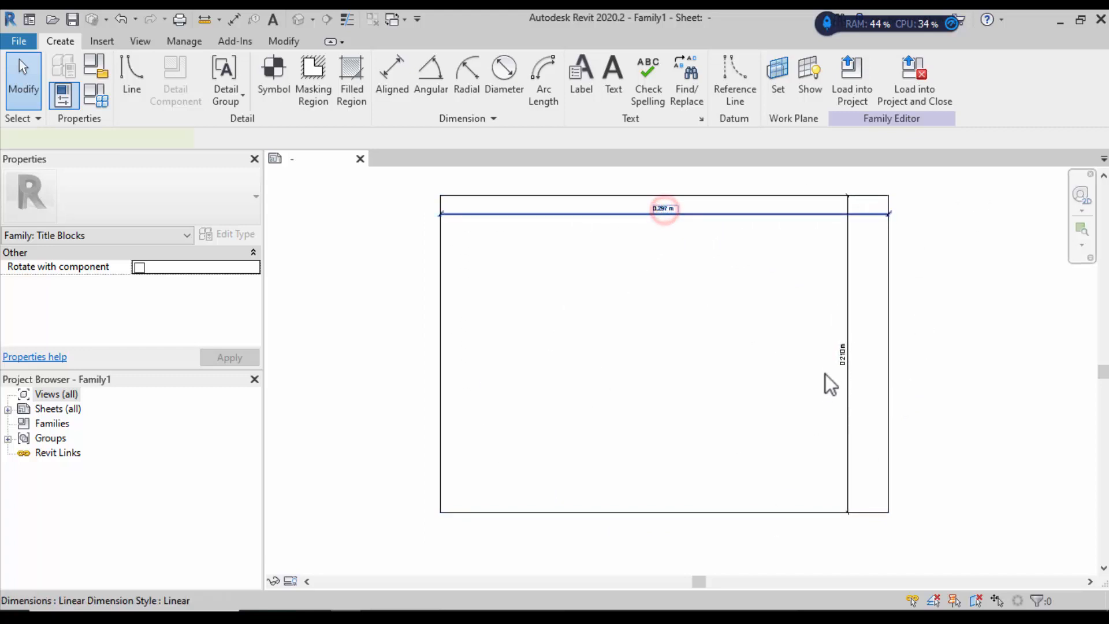
click(847, 354)
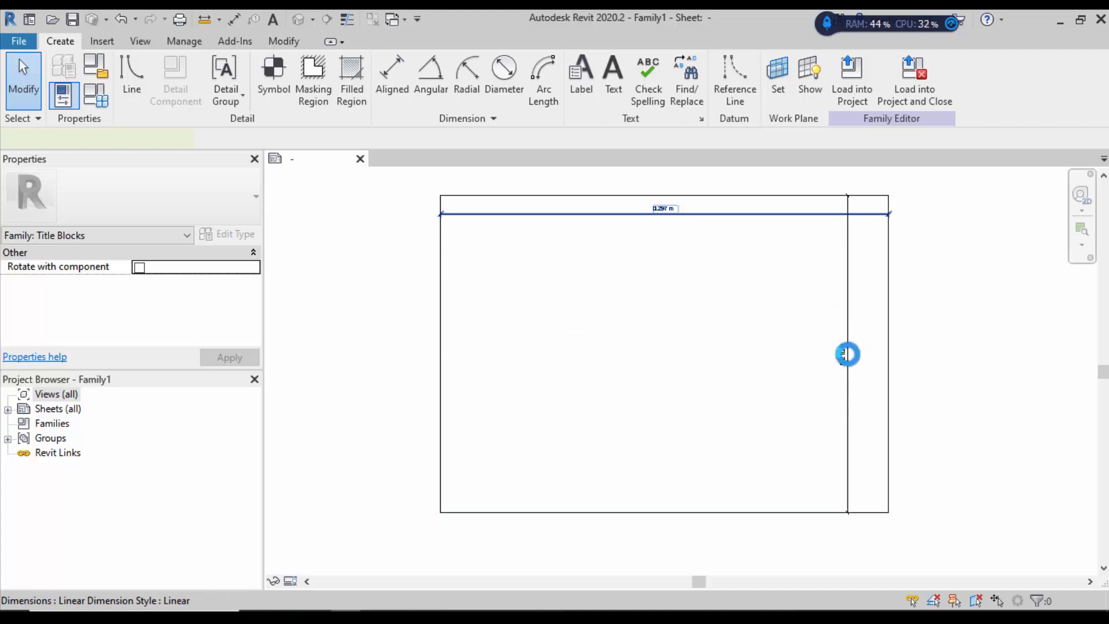
click(969, 339)
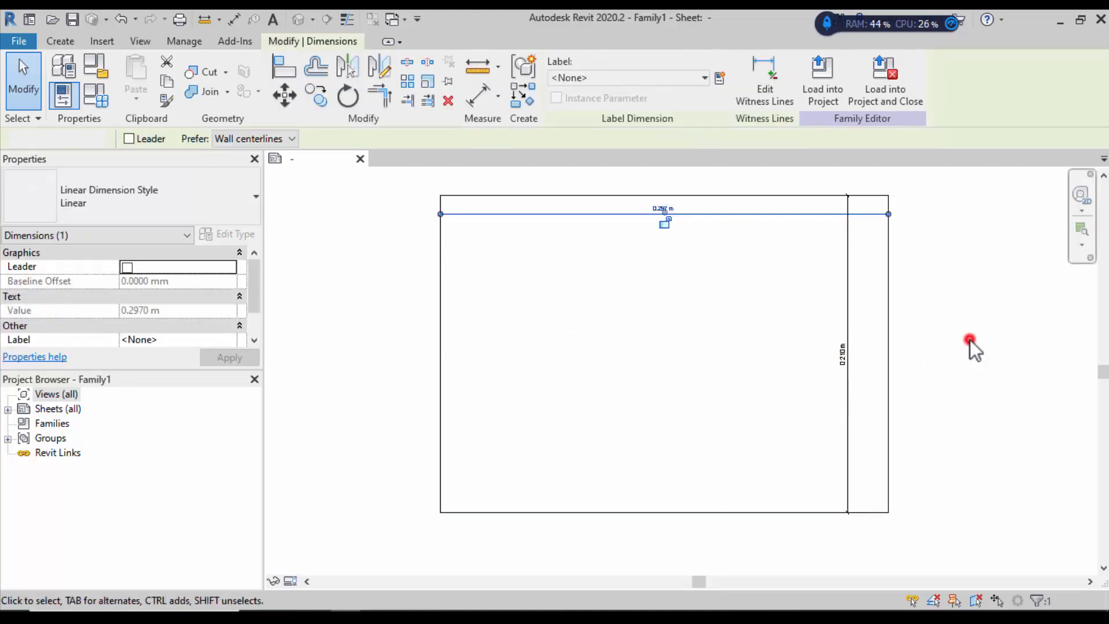
click(795, 197)
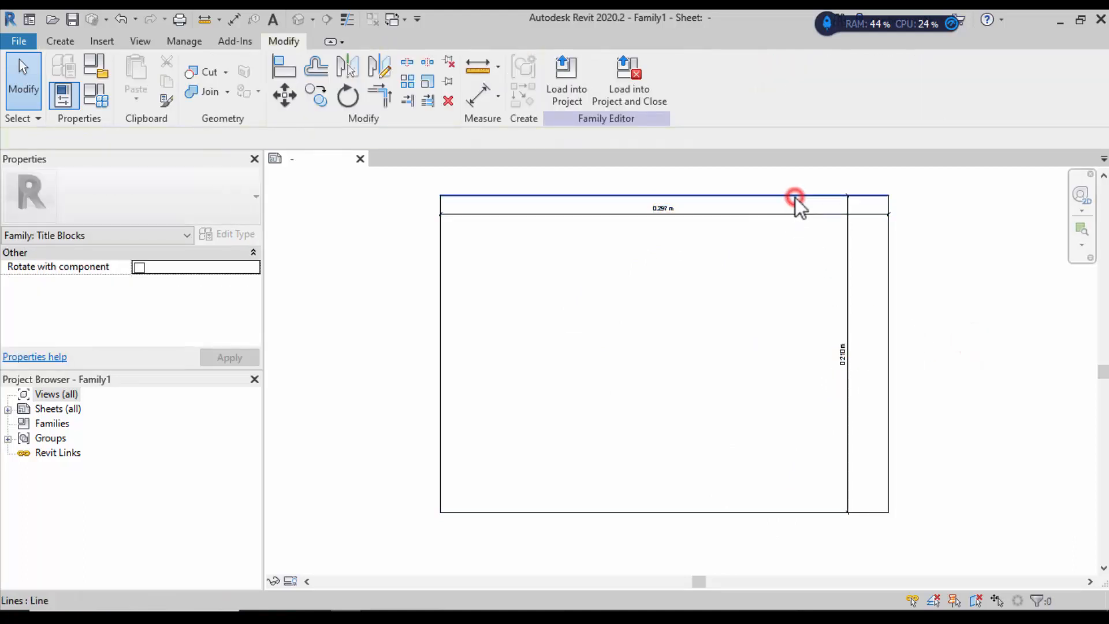
click(889, 318)
click(440, 338)
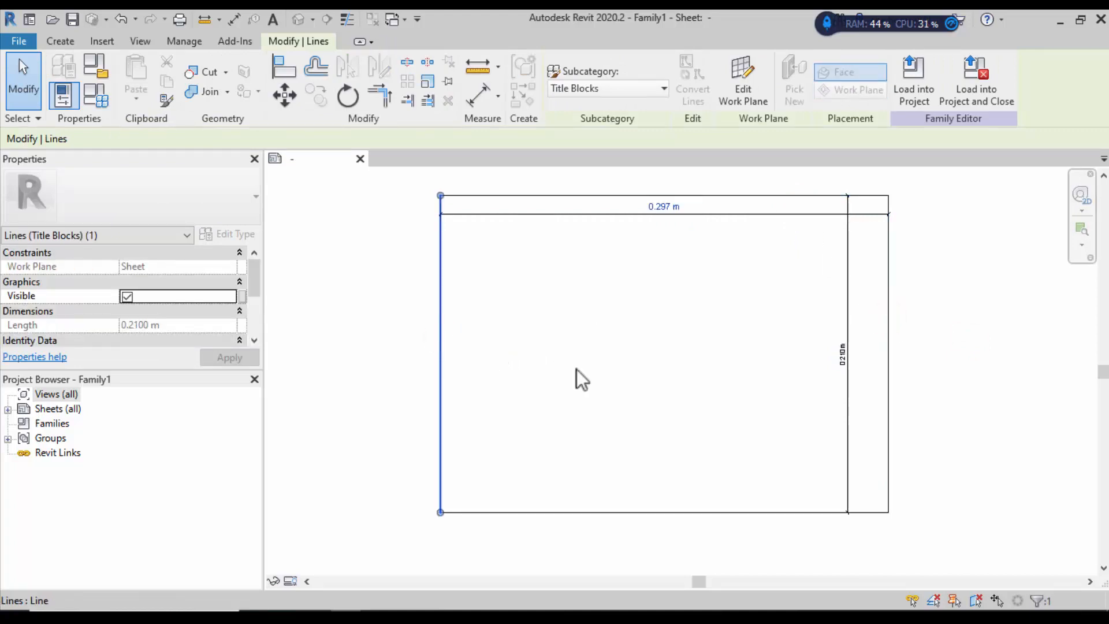
click(889, 305)
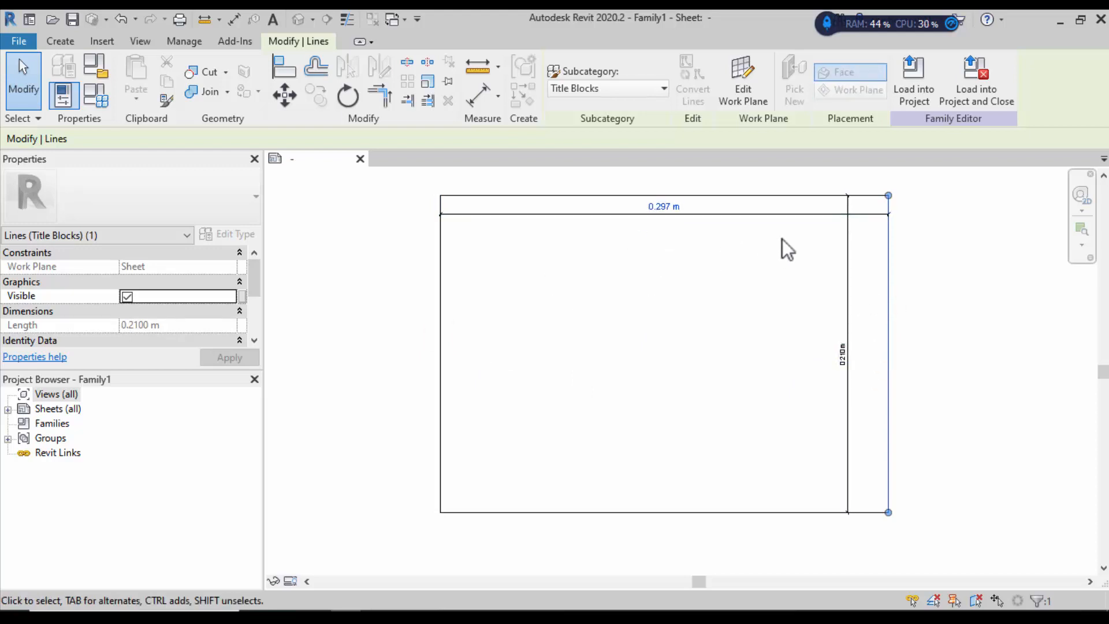
click(762, 200)
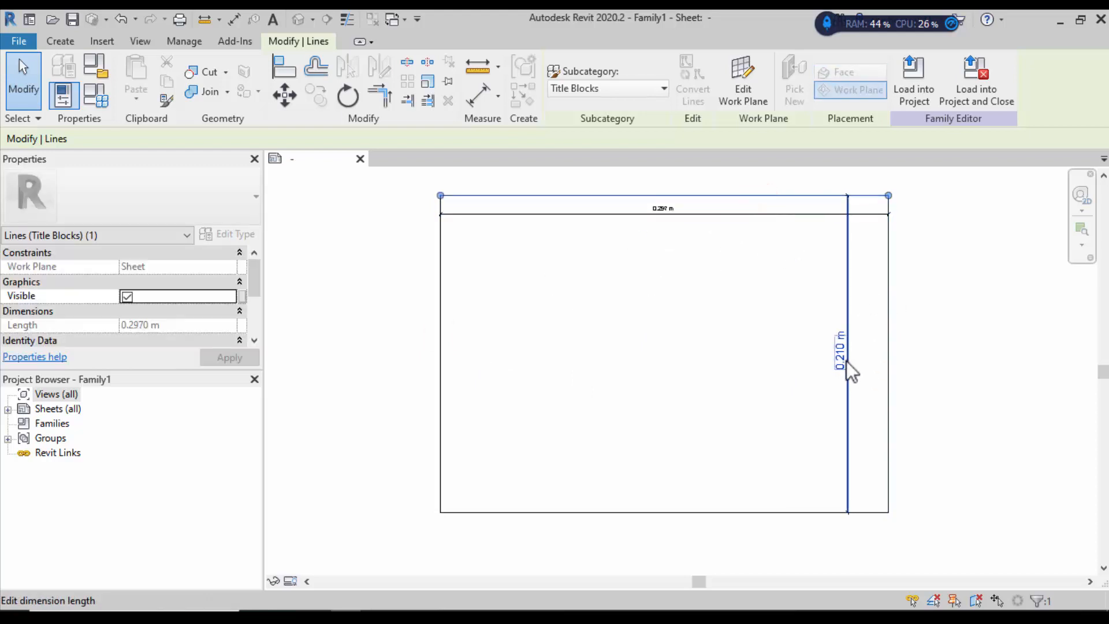
click(668, 512)
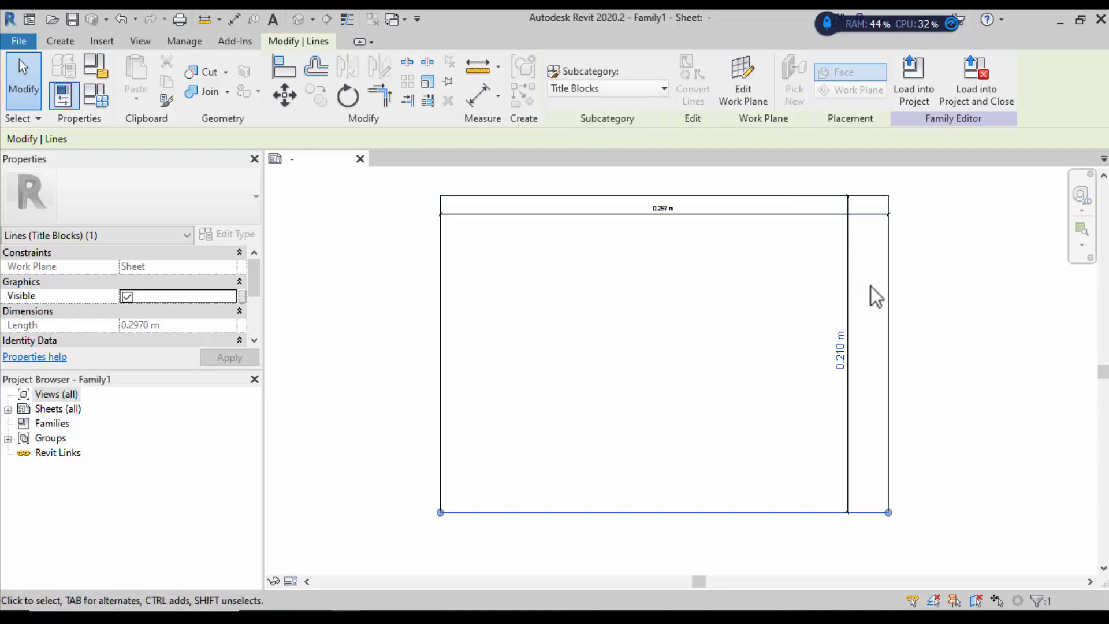
Step: Change the sheet border width from 0.297 m to 1 m
click(890, 299)
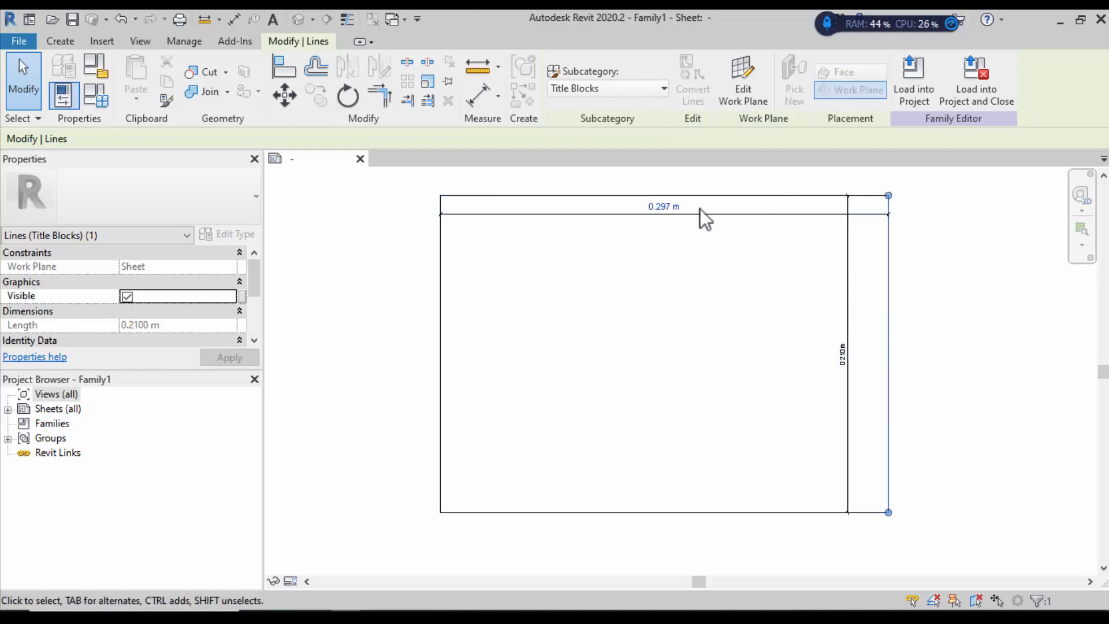
click(664, 206)
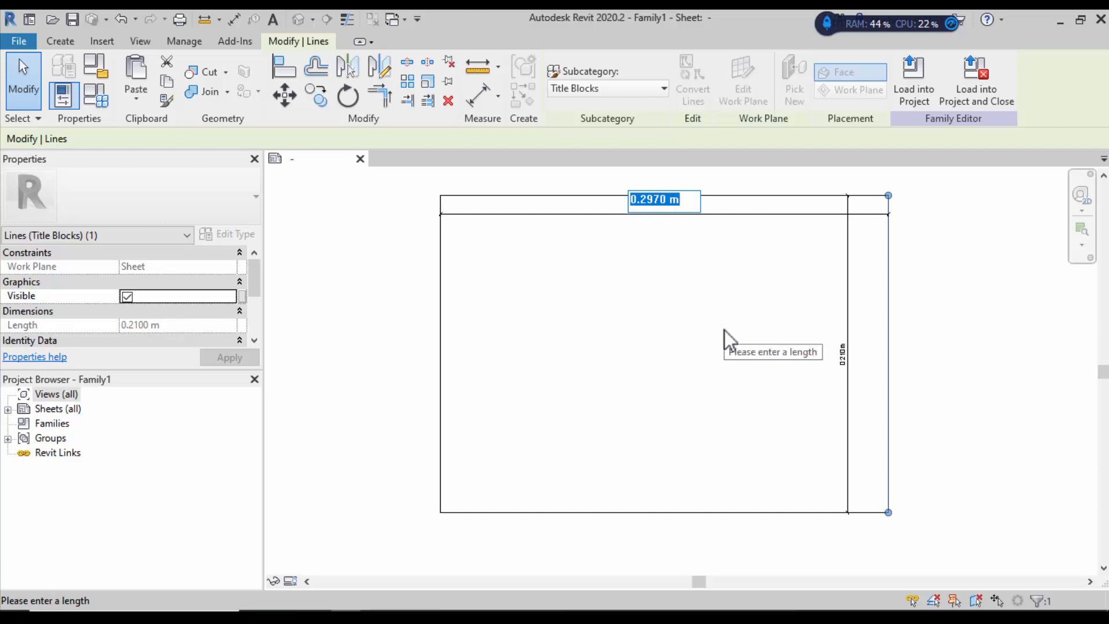
text(1)
key(Return)
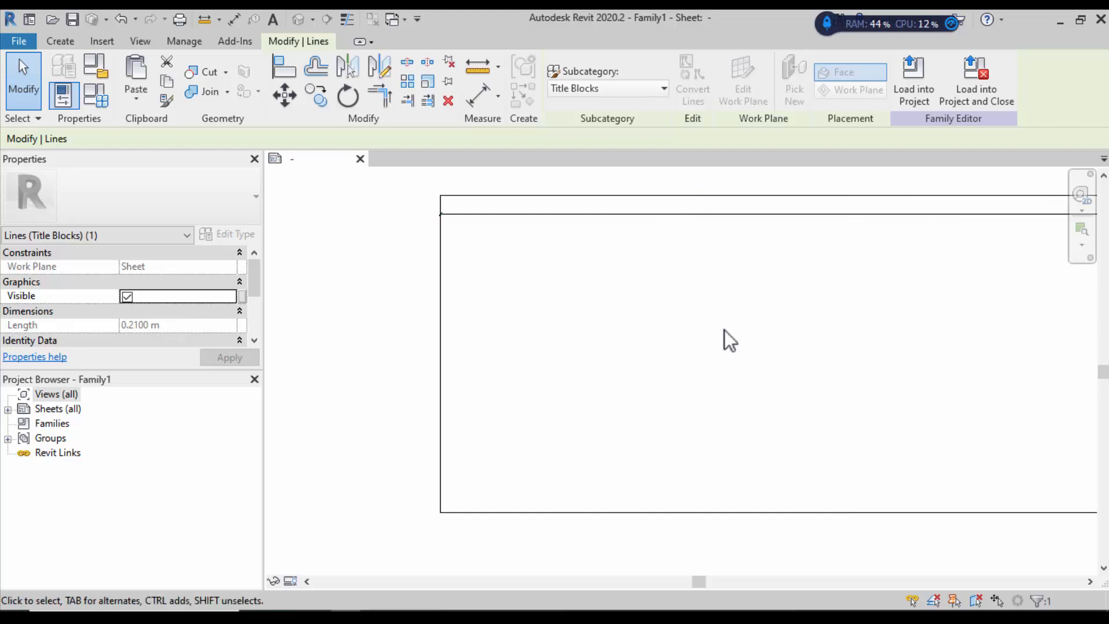
scroll(557, 322, down, 4)
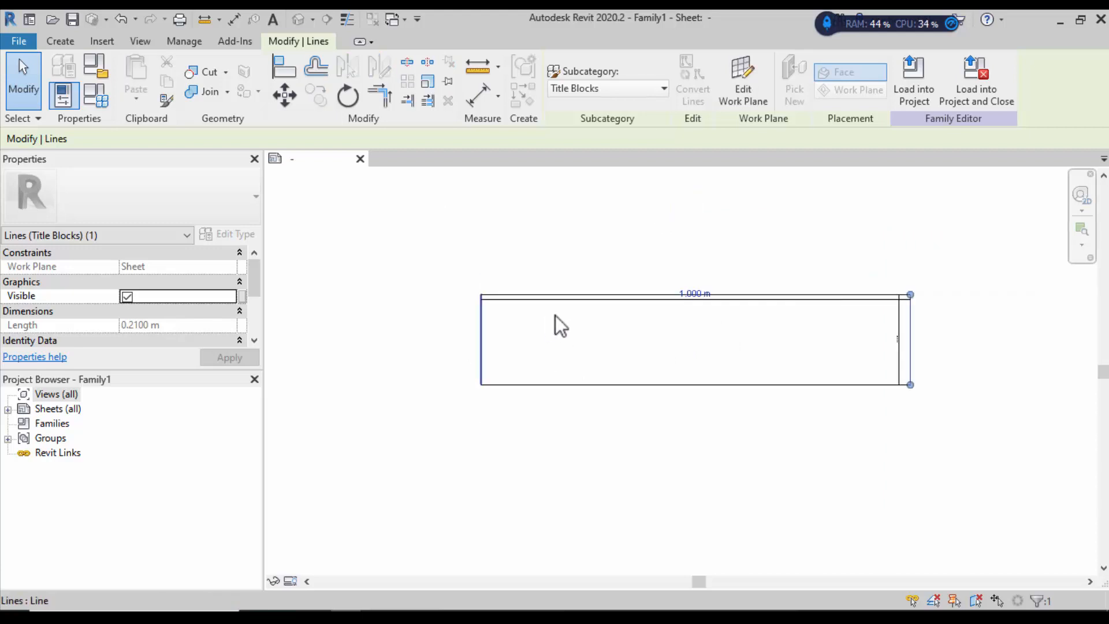
click(914, 340)
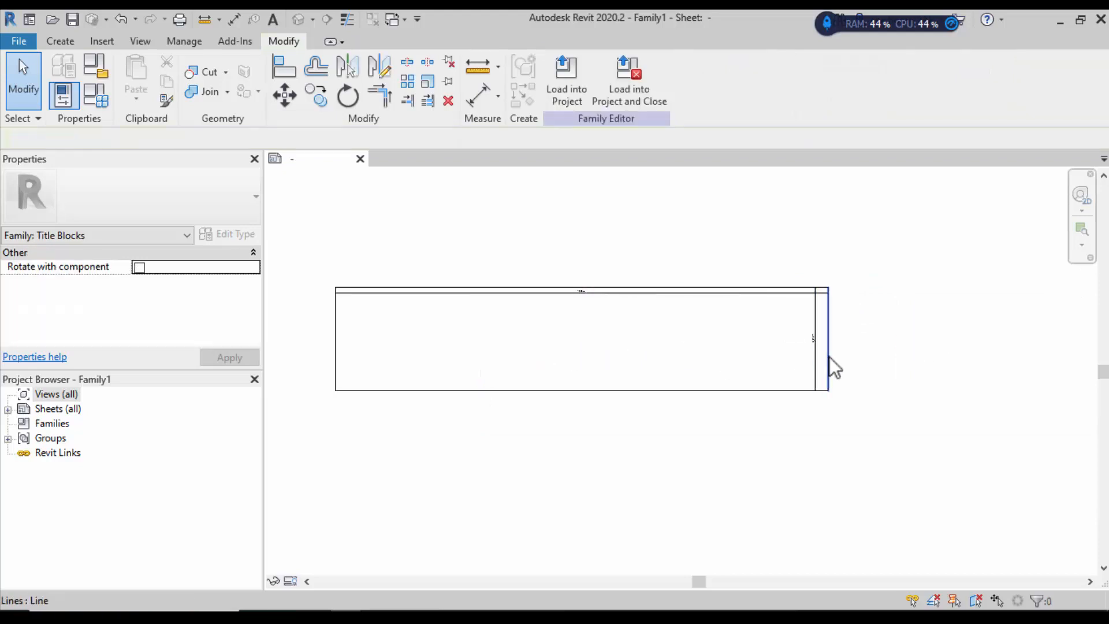
scroll(830, 359, up, 2)
Step: Set the sheet border height to 0.700 m, correcting an initial 0.710 m entry
click(765, 402)
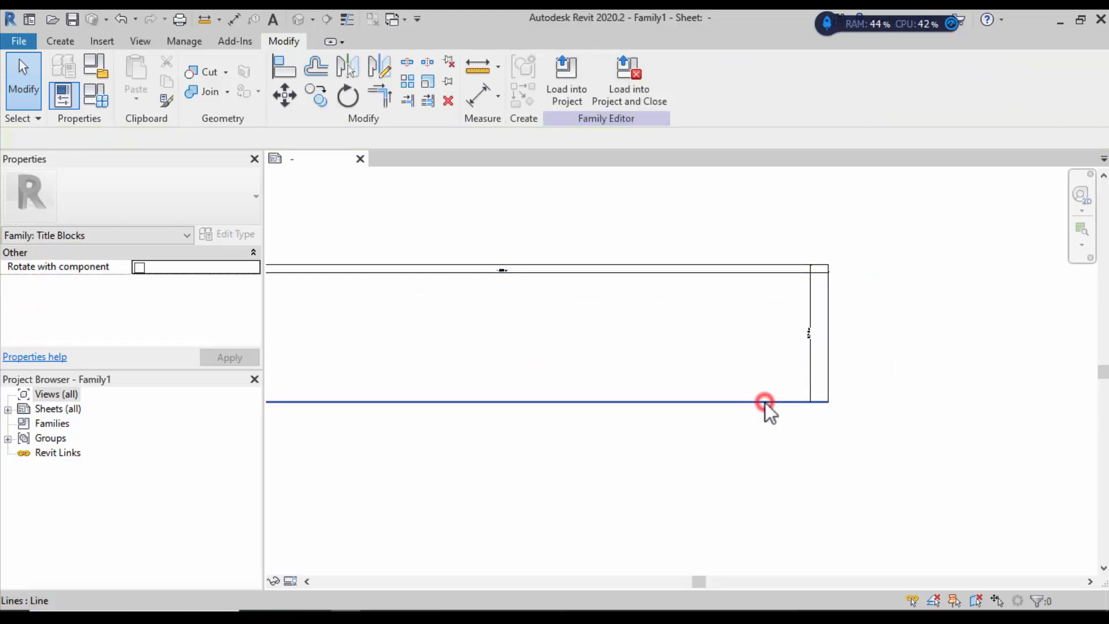
click(874, 370)
click(770, 402)
click(805, 335)
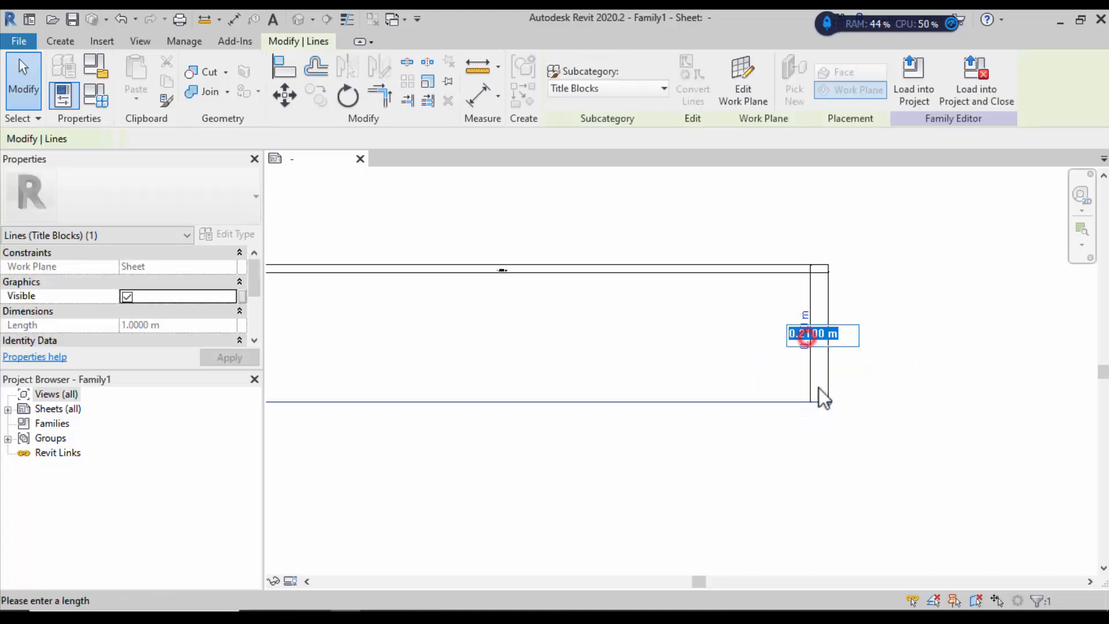
text(.710)
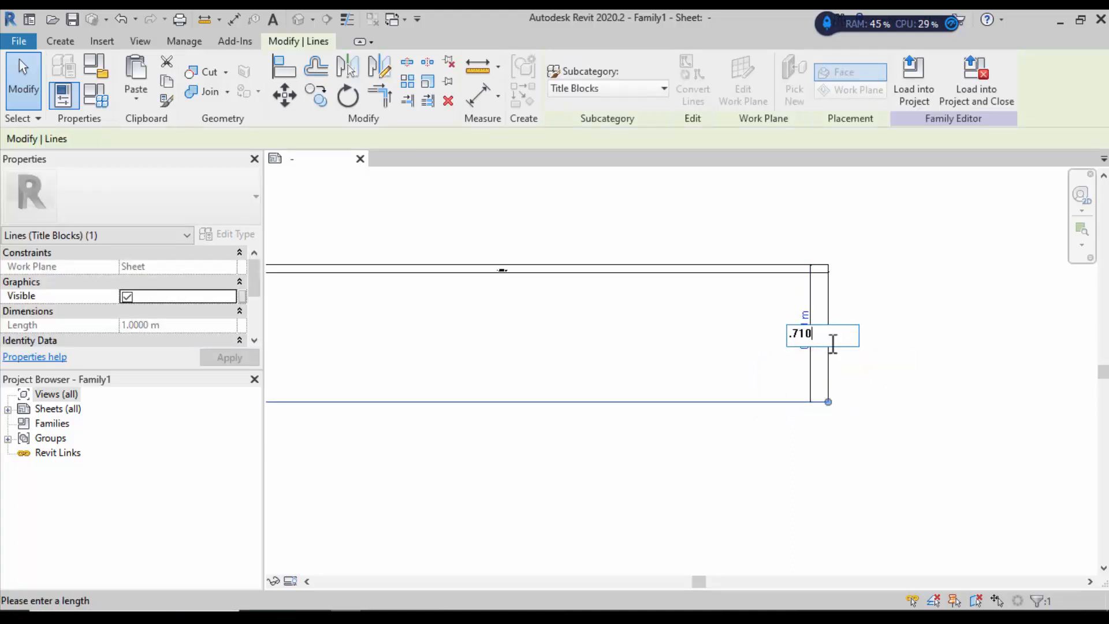
key(Return)
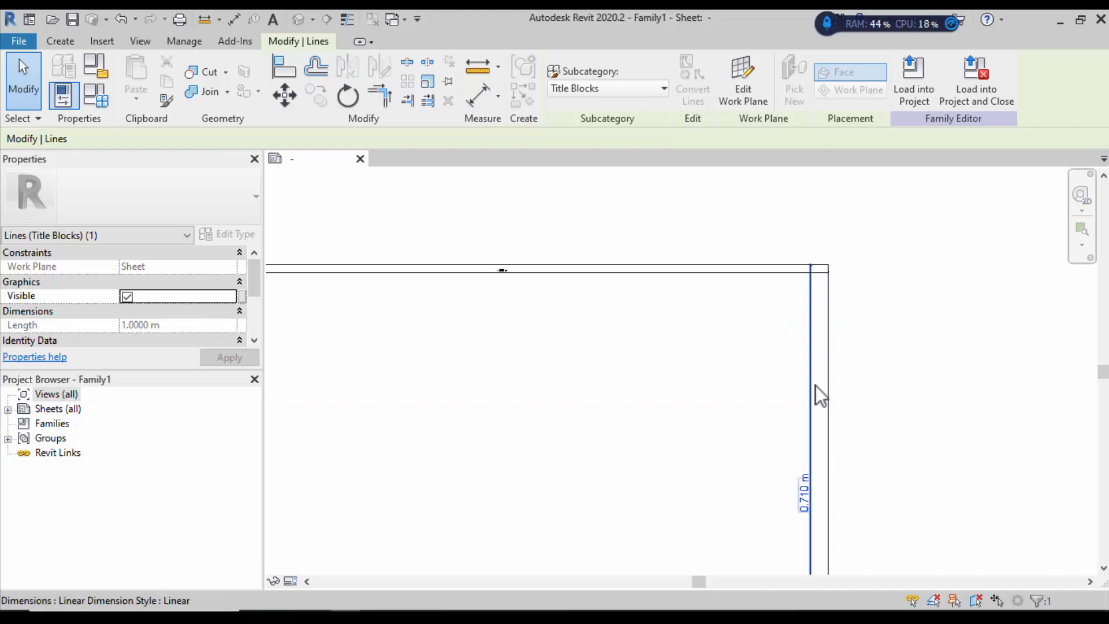
scroll(814, 393, down, 2)
click(803, 445)
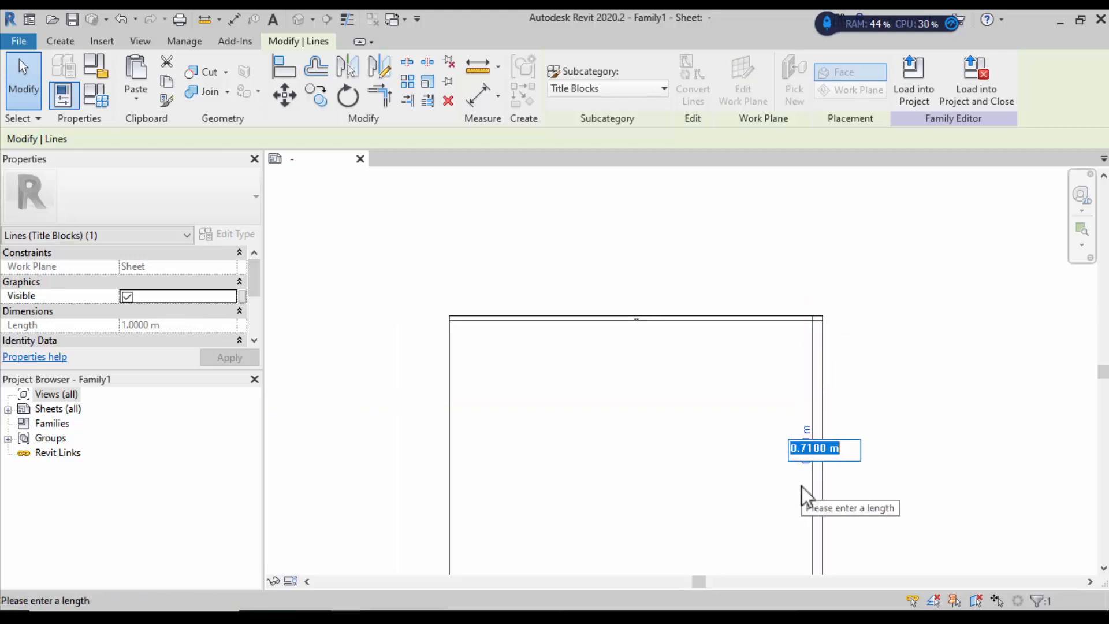
text(.70)
key(Return)
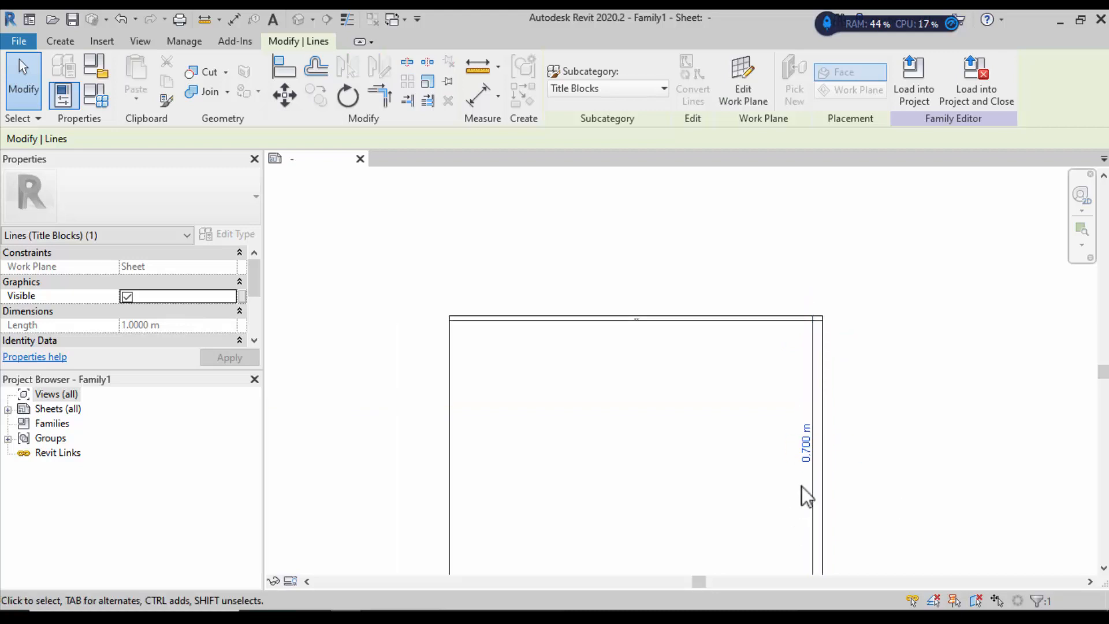
click(885, 421)
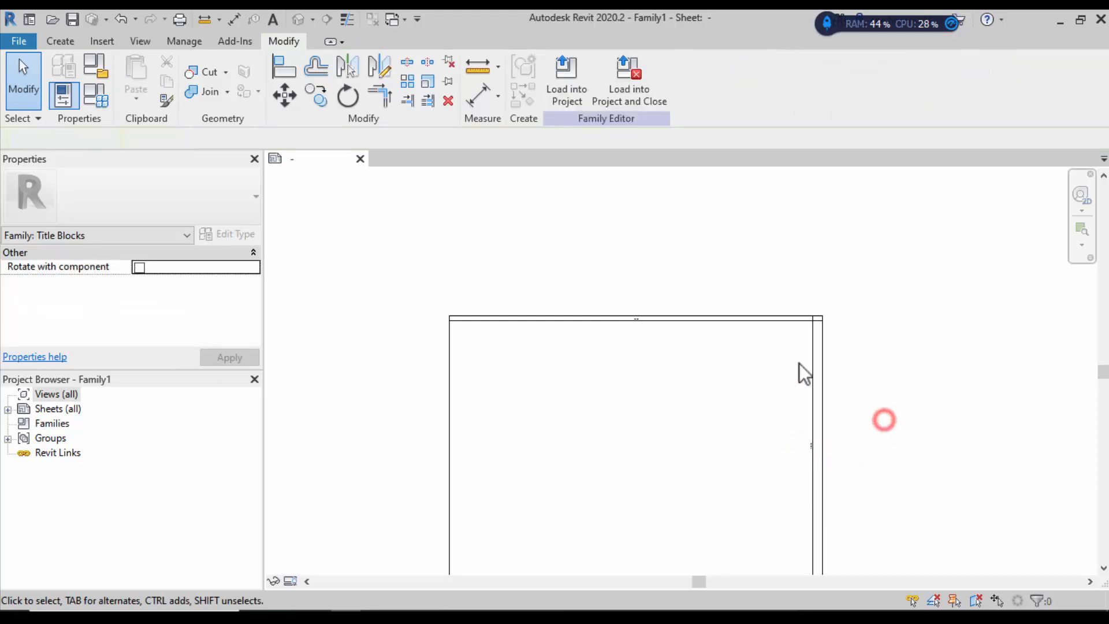
scroll(664, 413, down, 3)
scroll(706, 430, up, 2)
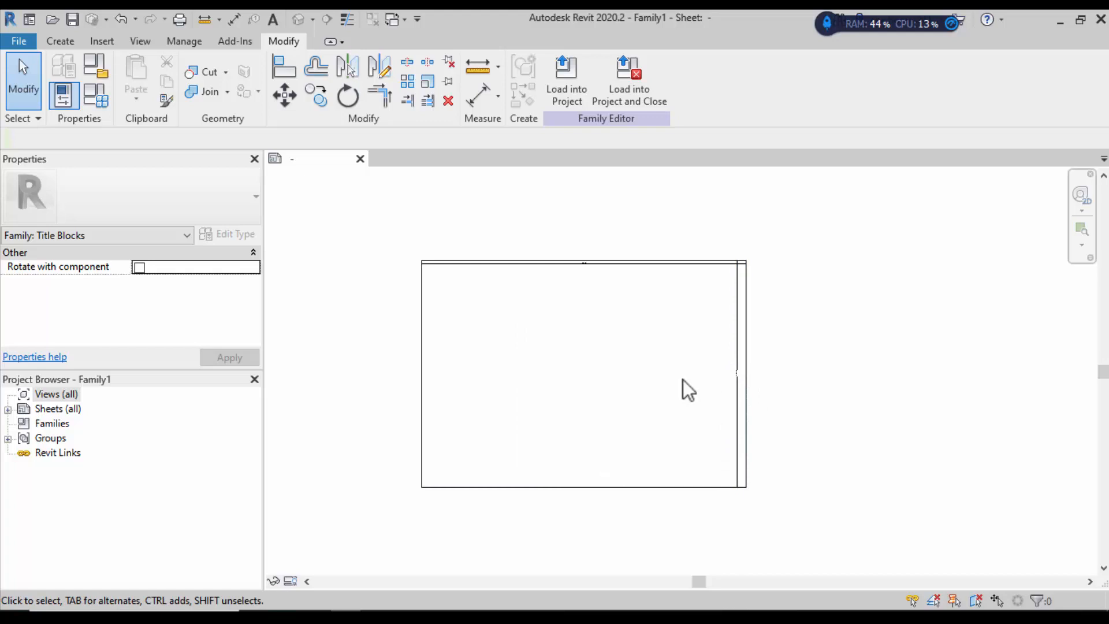
scroll(729, 410, up, 2)
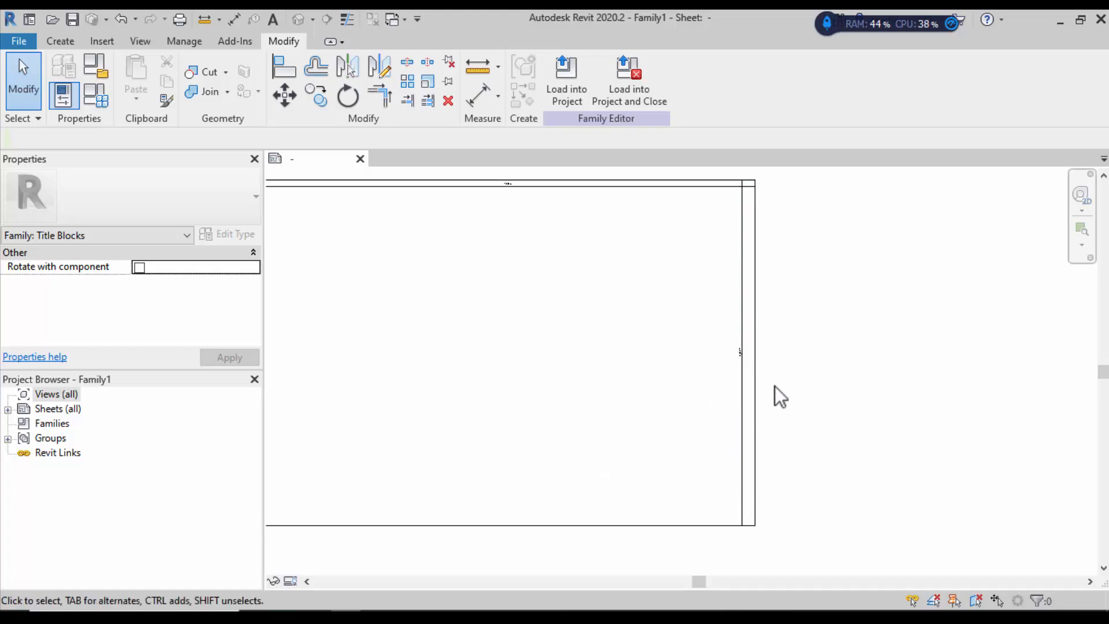
scroll(751, 404, down, 1)
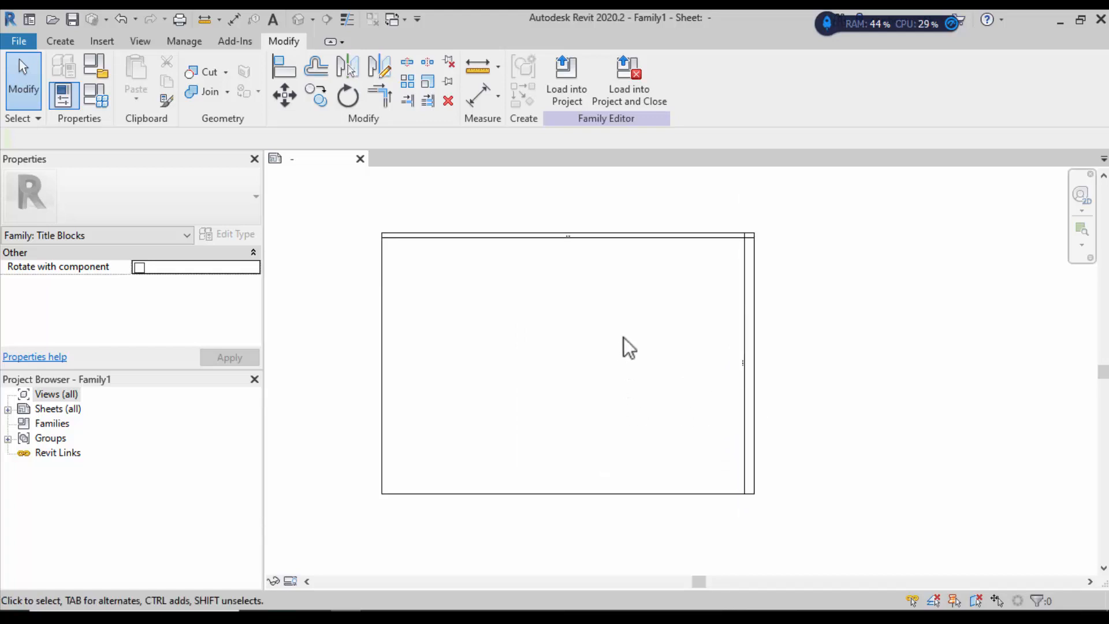
scroll(803, 234, up, 1)
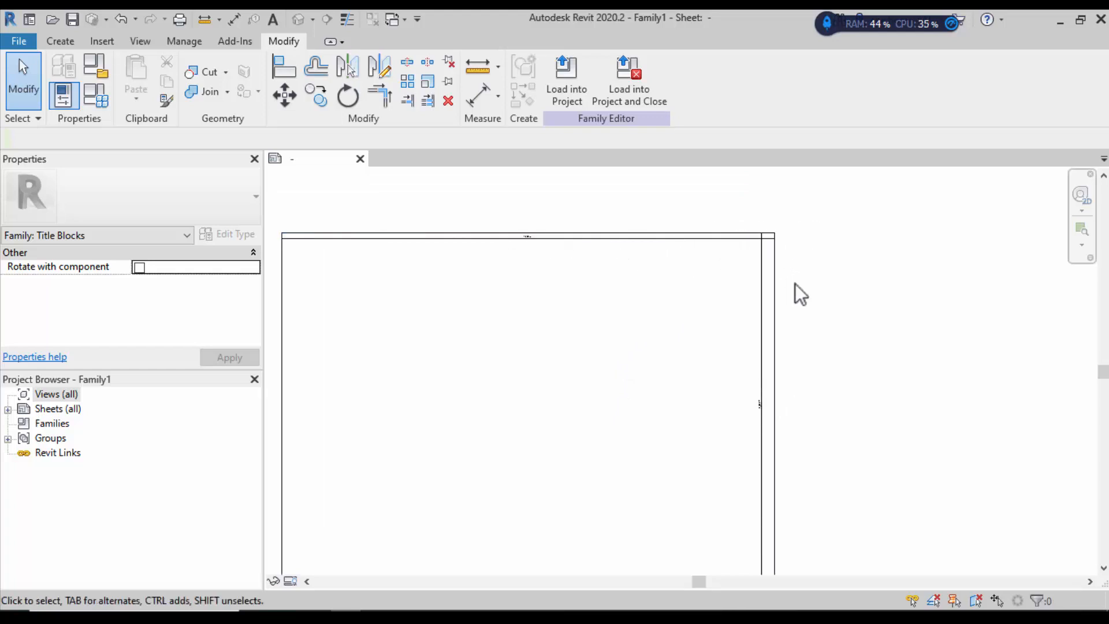
scroll(768, 412, up, 2)
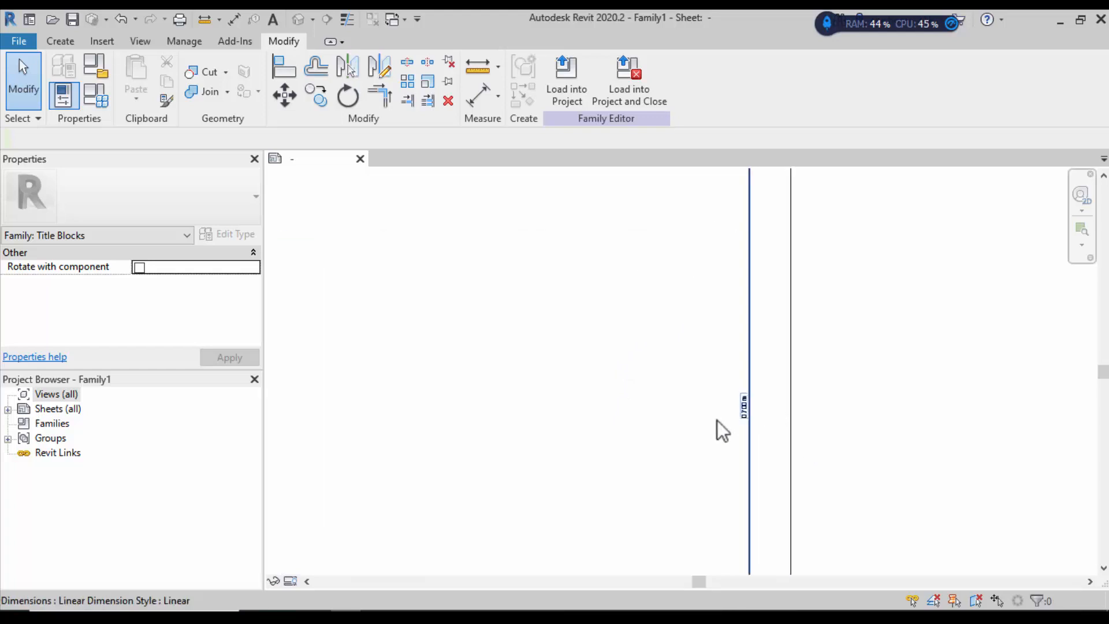
scroll(716, 384, down, 3)
scroll(727, 285, up, 1)
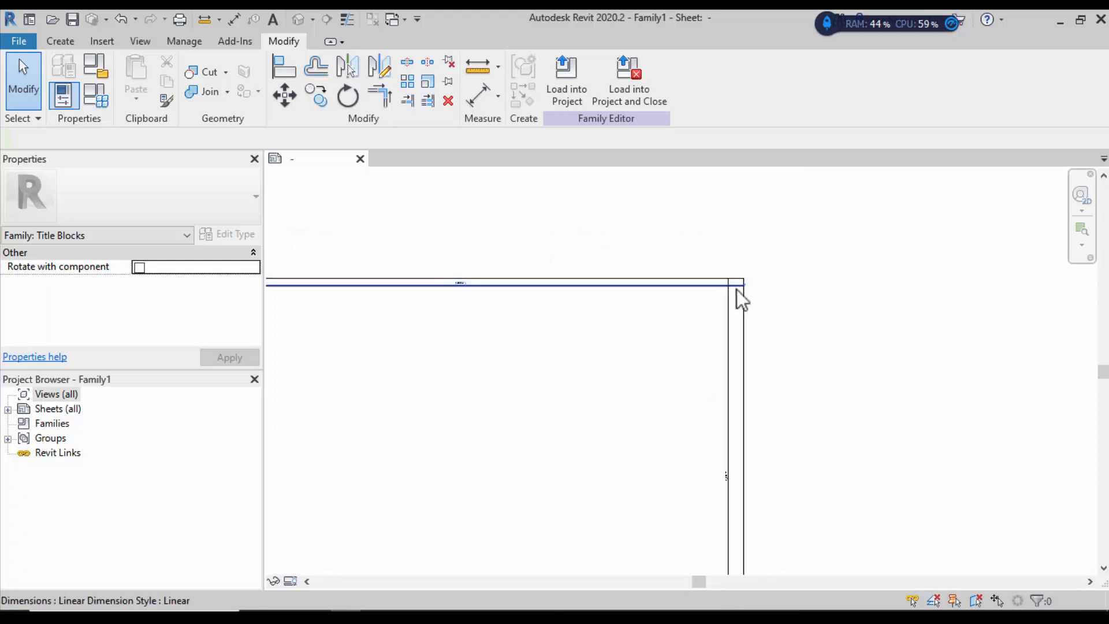
scroll(734, 286, up, 2)
click(736, 288)
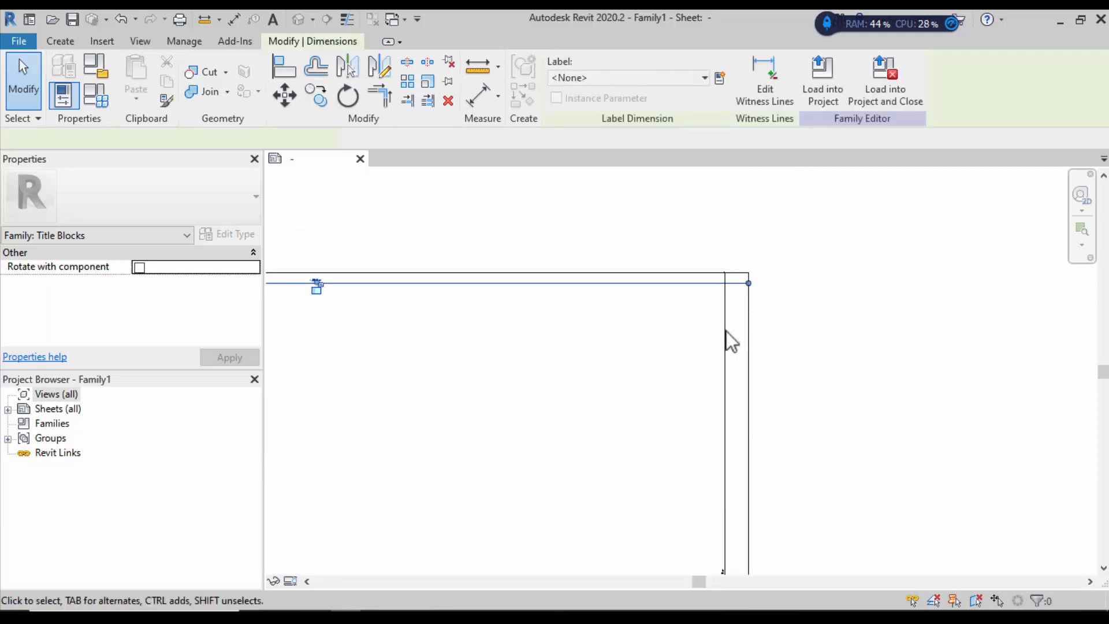
click(733, 313)
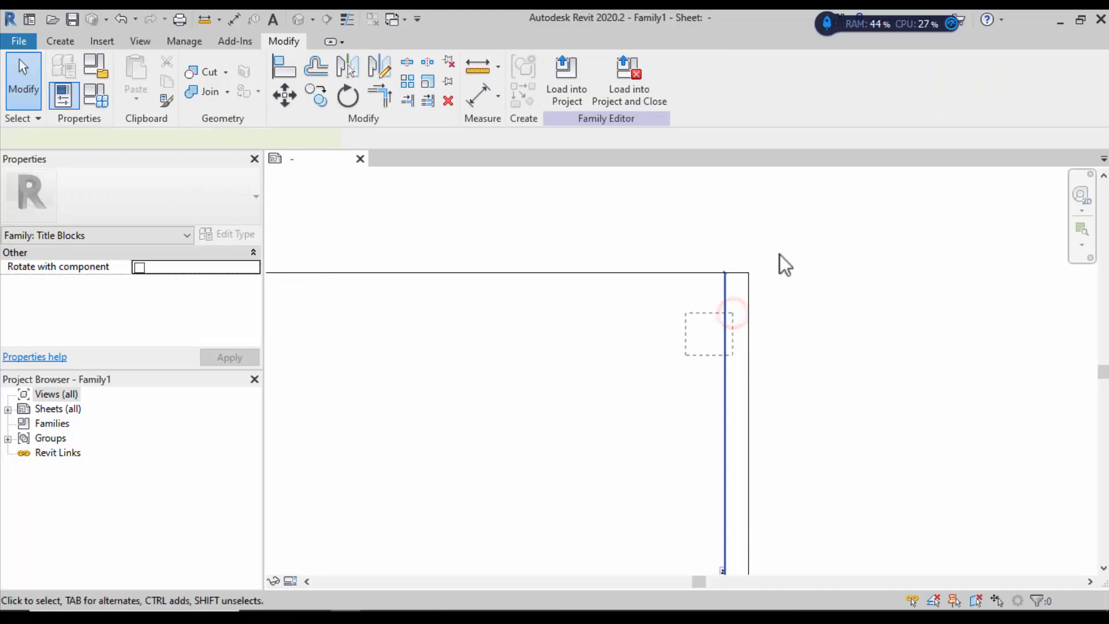
scroll(781, 251, down, 5)
scroll(751, 372, up, 2)
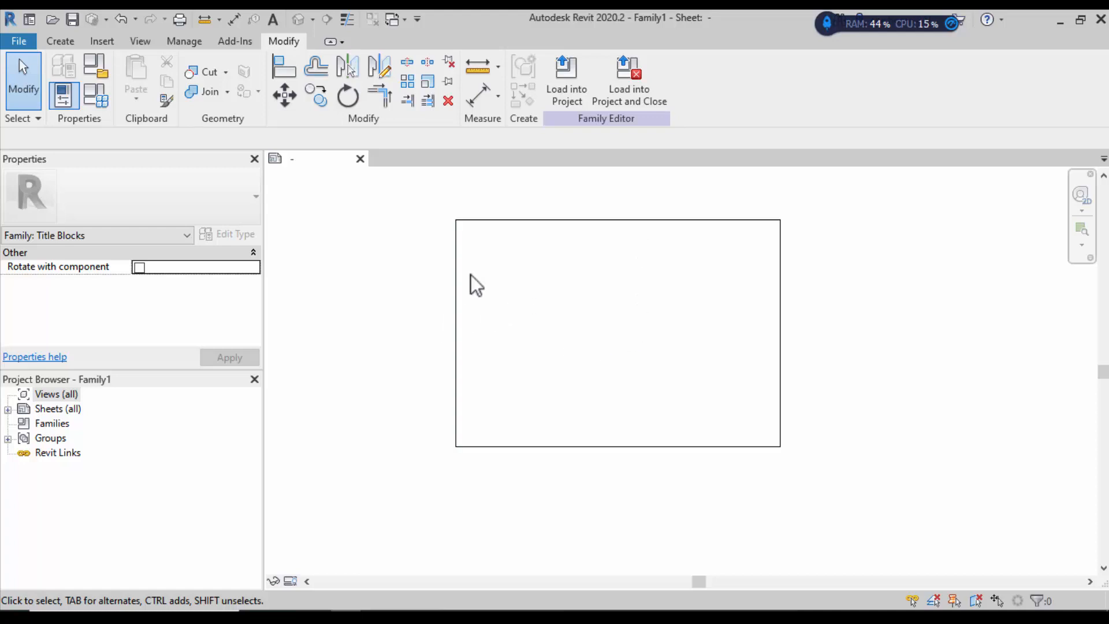
Step: Start Import CAD and browse to the Descargas folder, picking Rotulo medio pliego.dwg
click(102, 41)
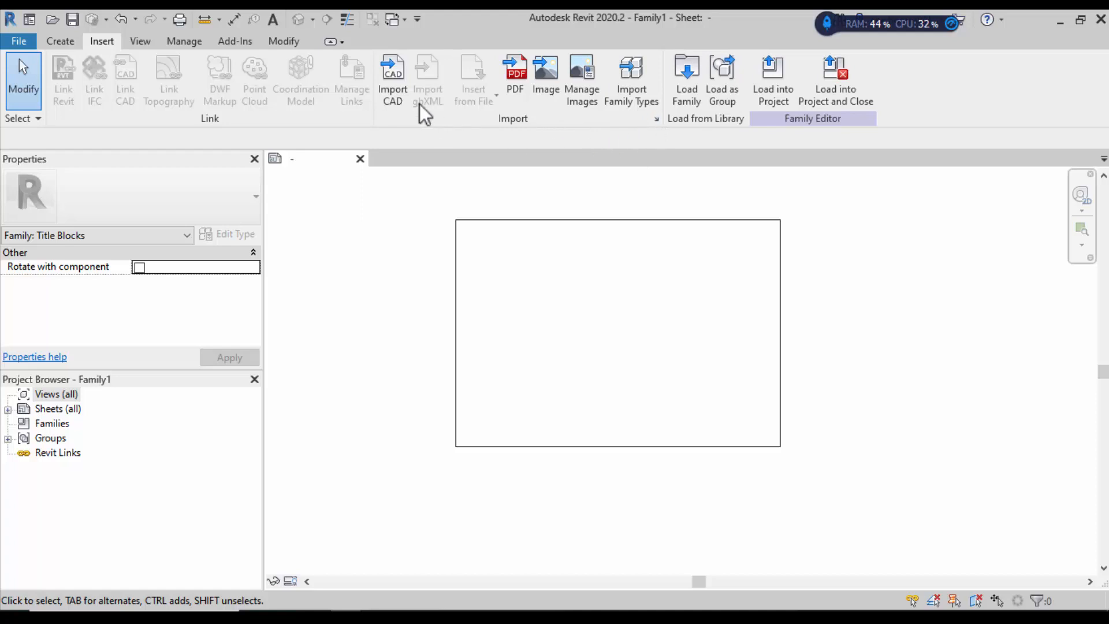
click(398, 85)
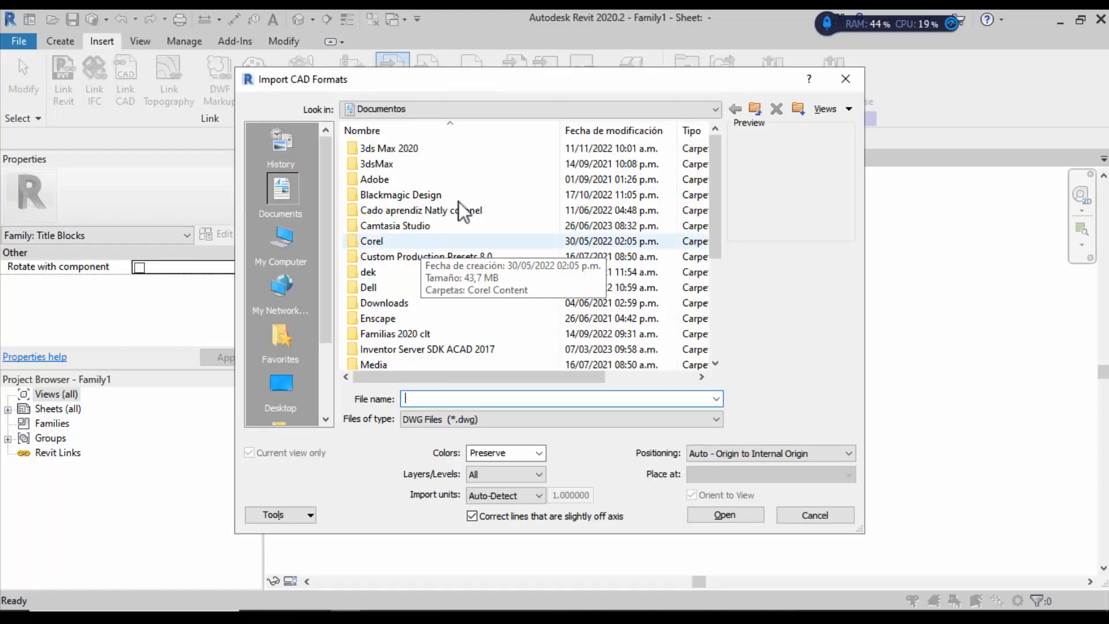
click(459, 105)
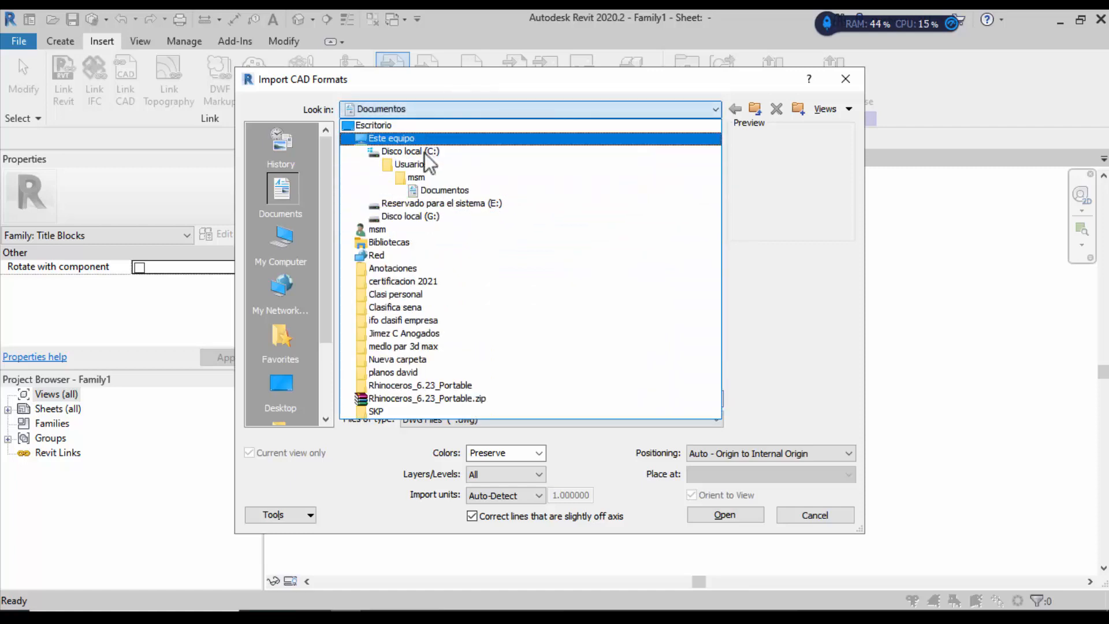
click(415, 230)
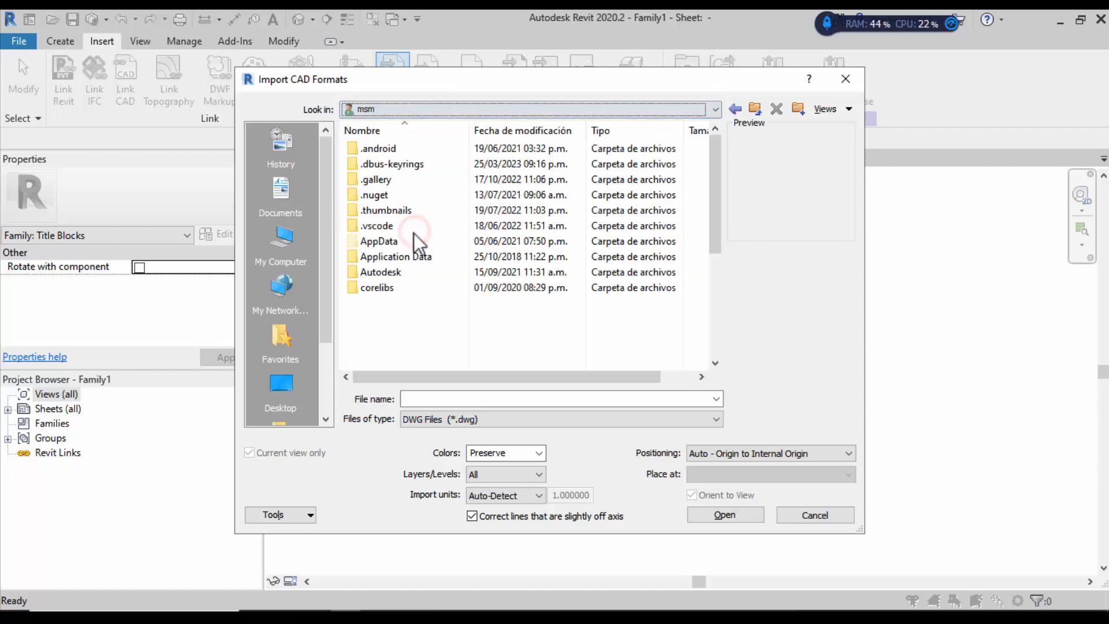
click(396, 338)
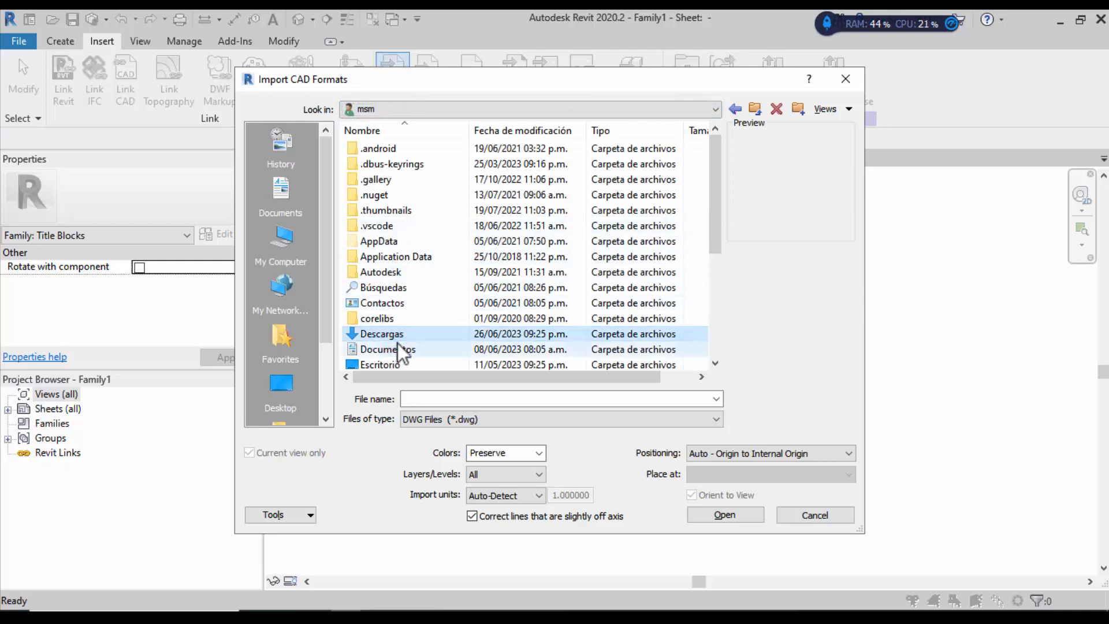
double_click(404, 335)
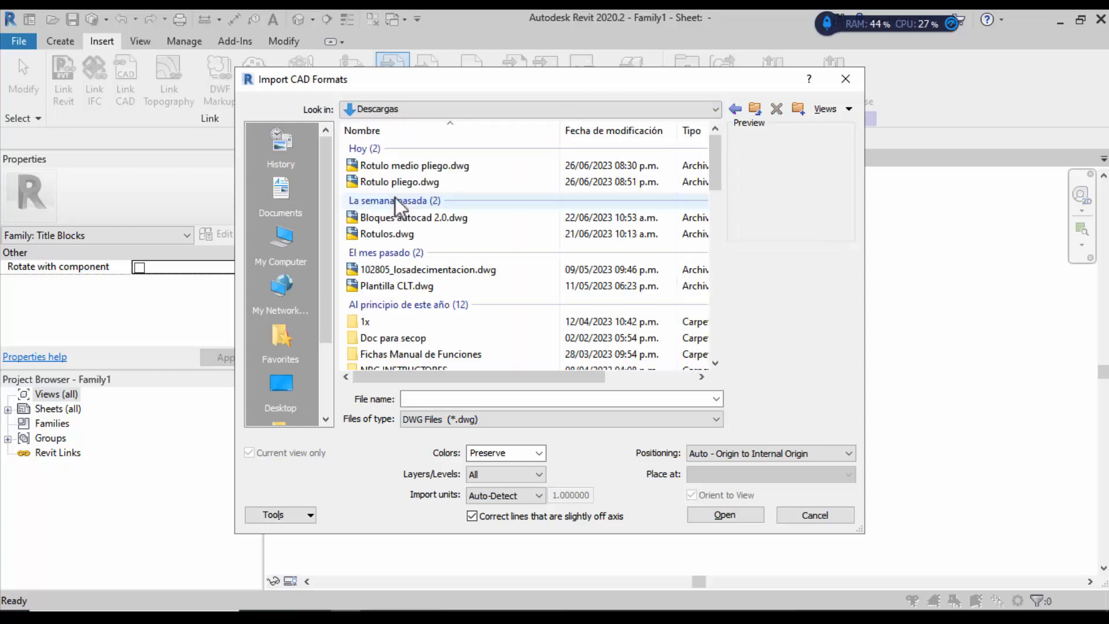
click(397, 179)
click(416, 166)
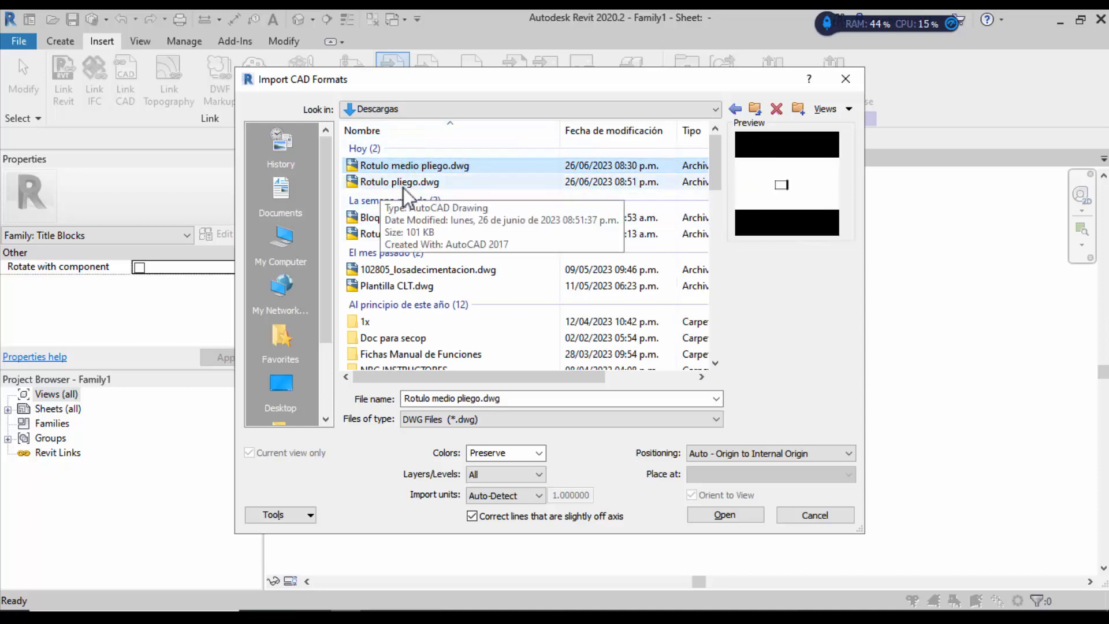
Step: Import Rotulo pliego.dwg with meter units and Auto - Center to Center positioning
click(403, 185)
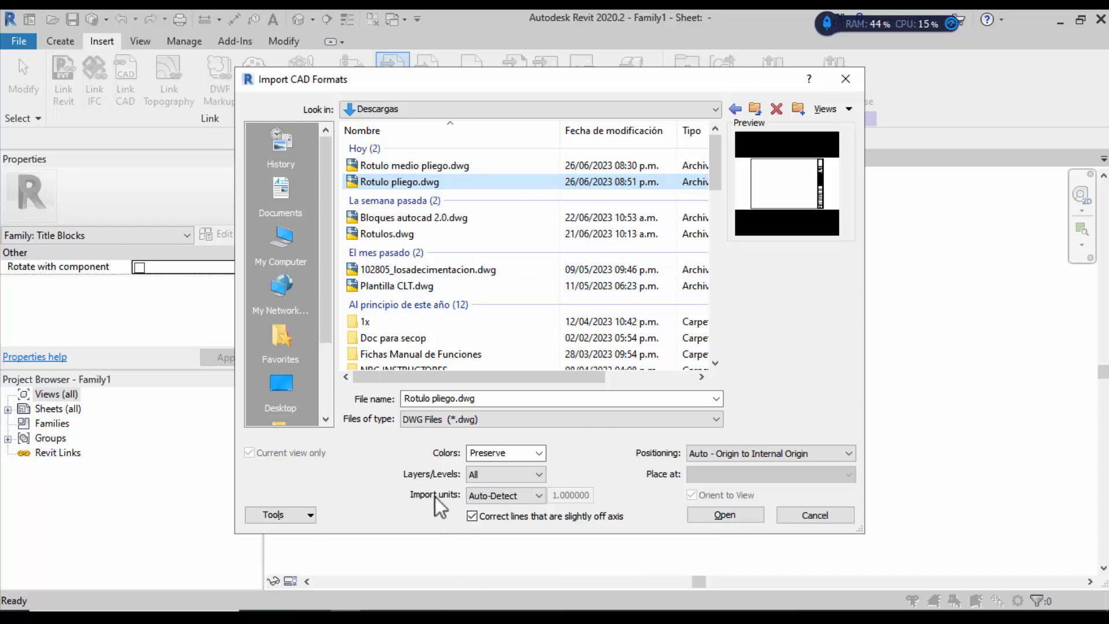
click(507, 496)
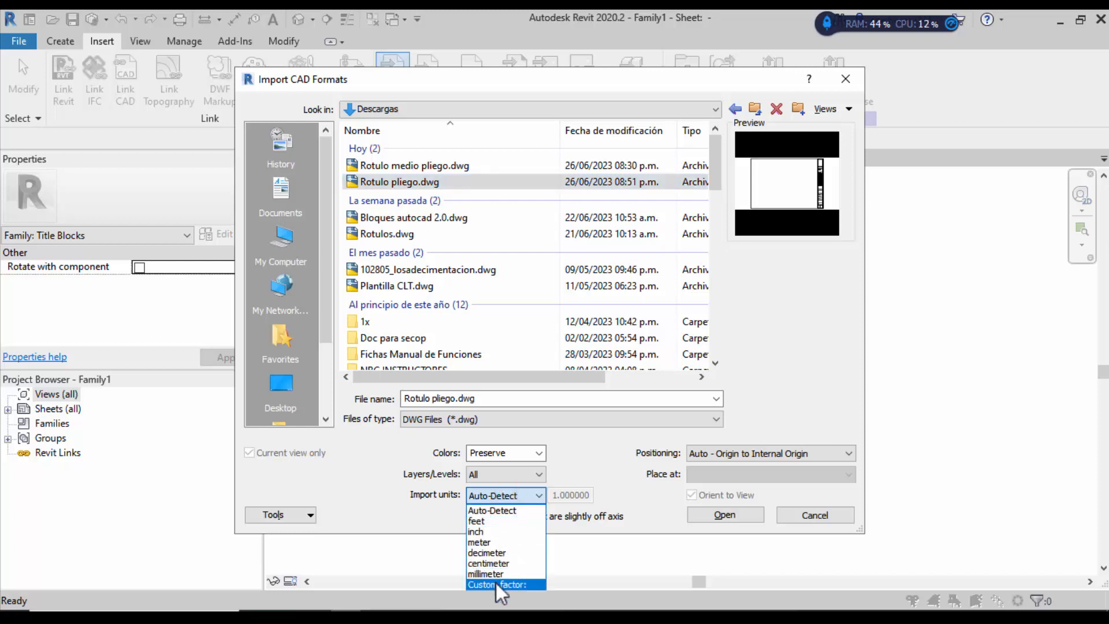
click(511, 542)
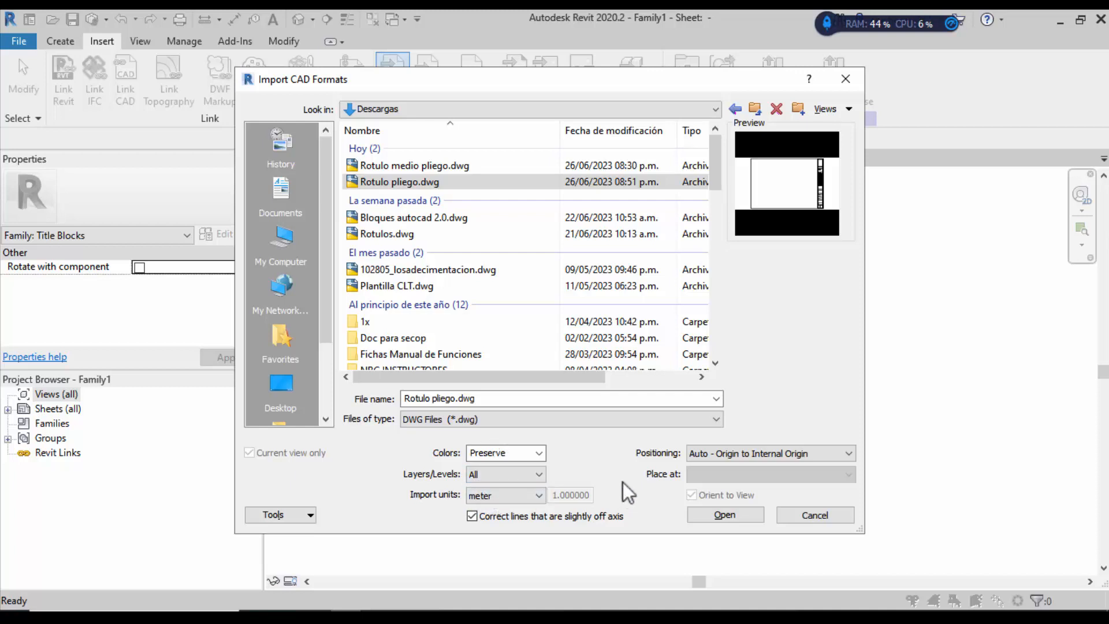
click(702, 453)
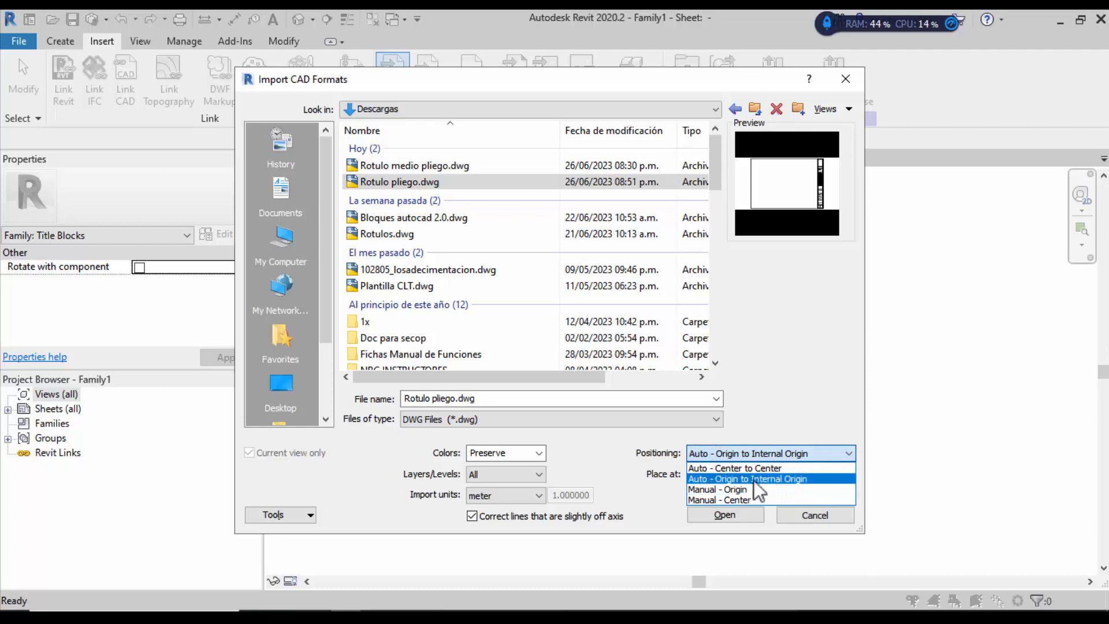
click(734, 468)
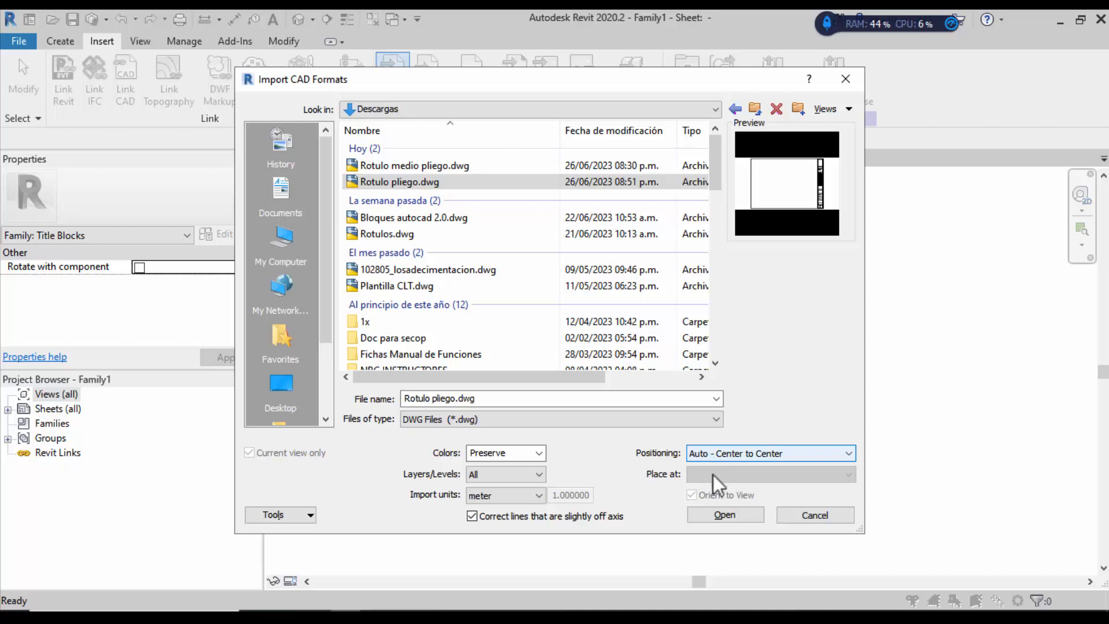
click(735, 513)
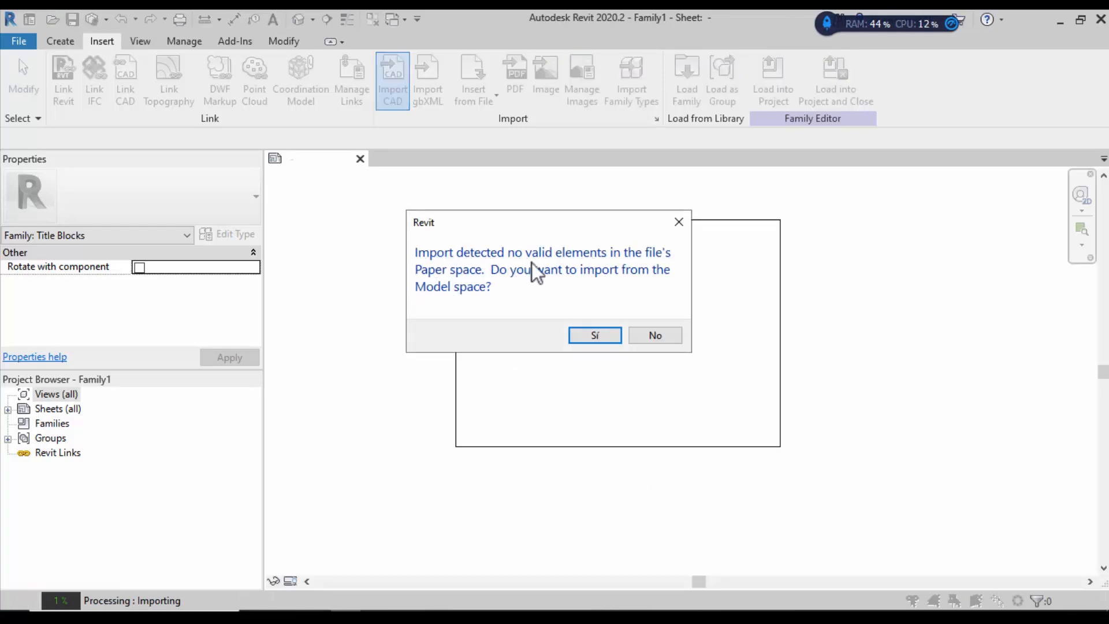
Step: Accept importing from Model space and zoom around to inspect the imported title block
click(593, 336)
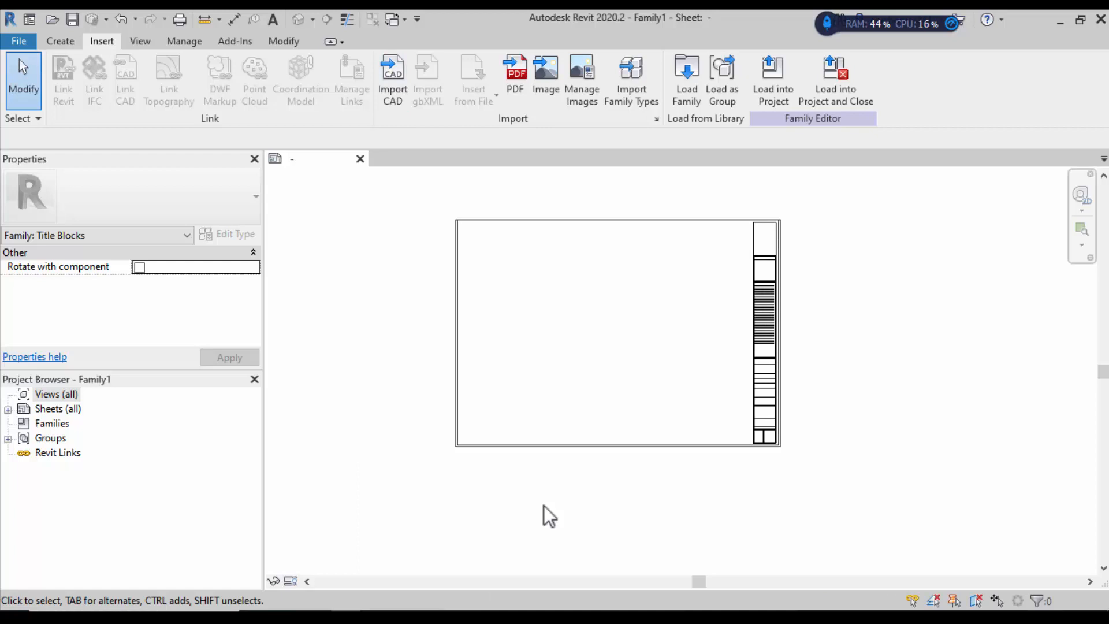
scroll(771, 251, up, 2)
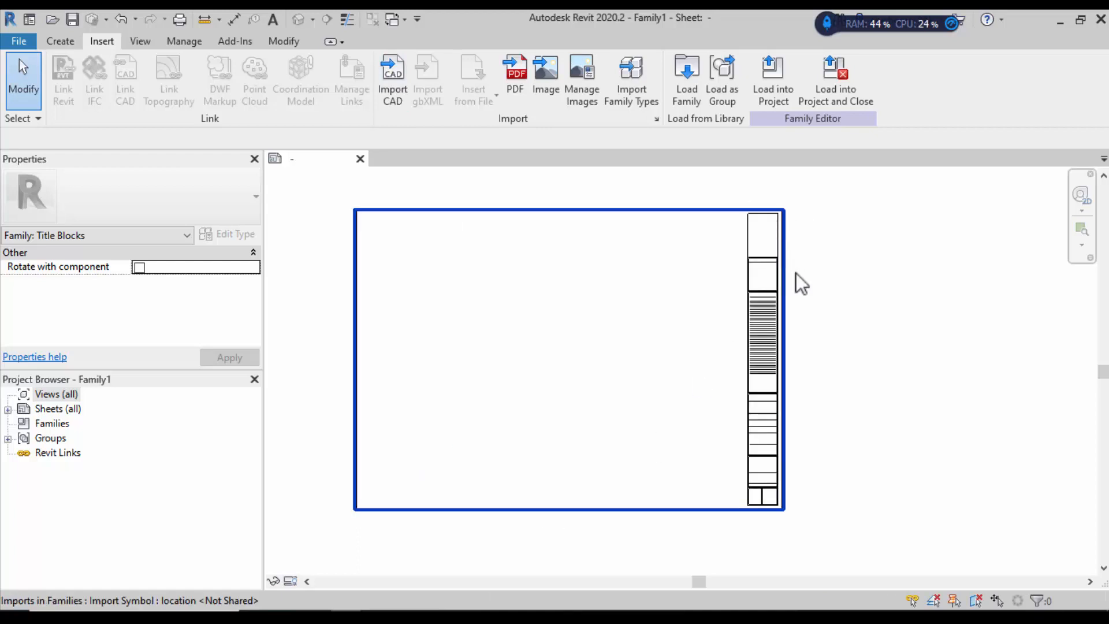
scroll(780, 505, up, 3)
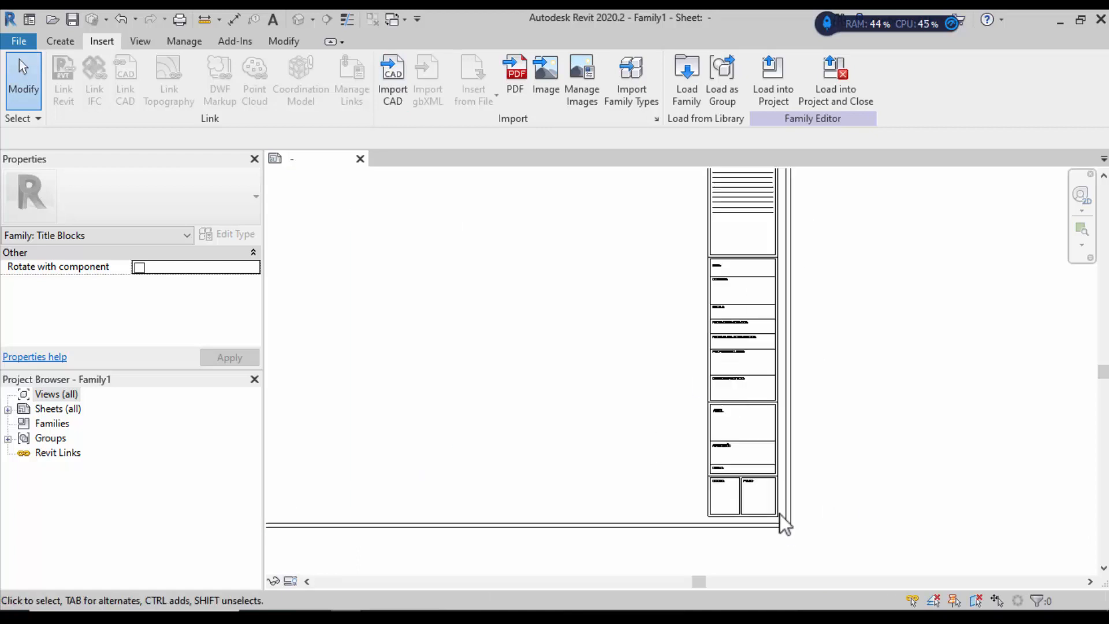
scroll(740, 427, up, 3)
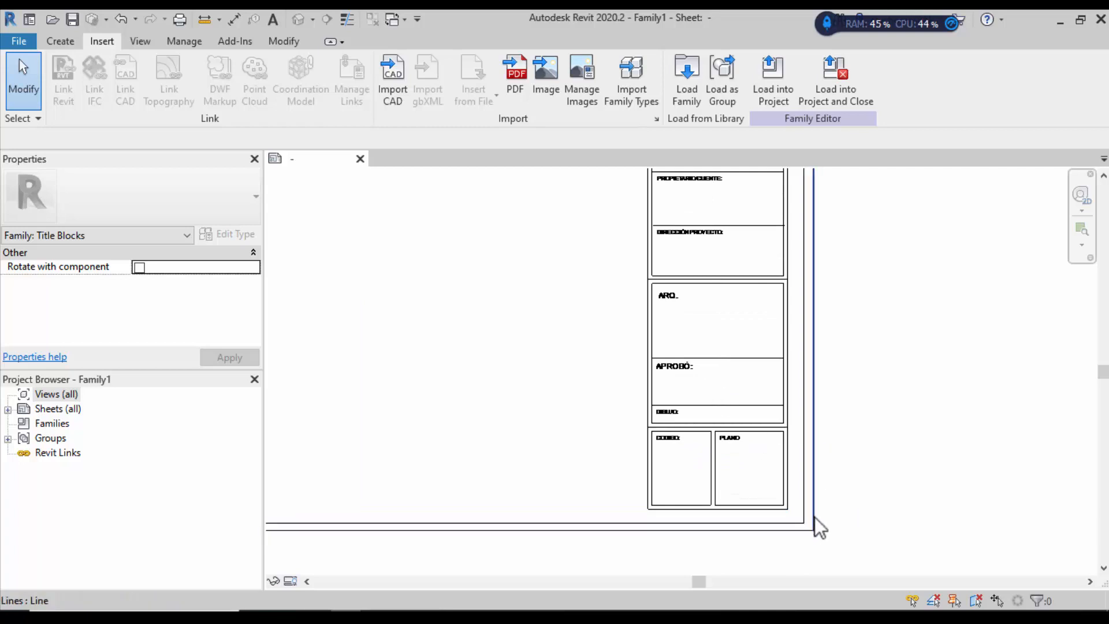
scroll(814, 517, down, 3)
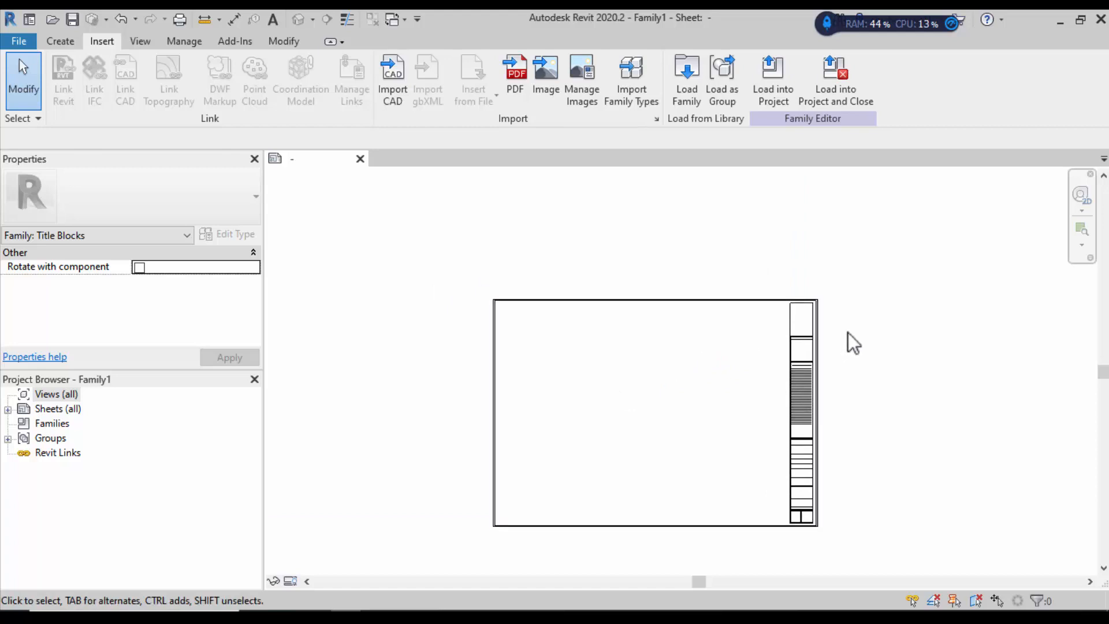
scroll(814, 342, up, 4)
scroll(792, 332, up, 4)
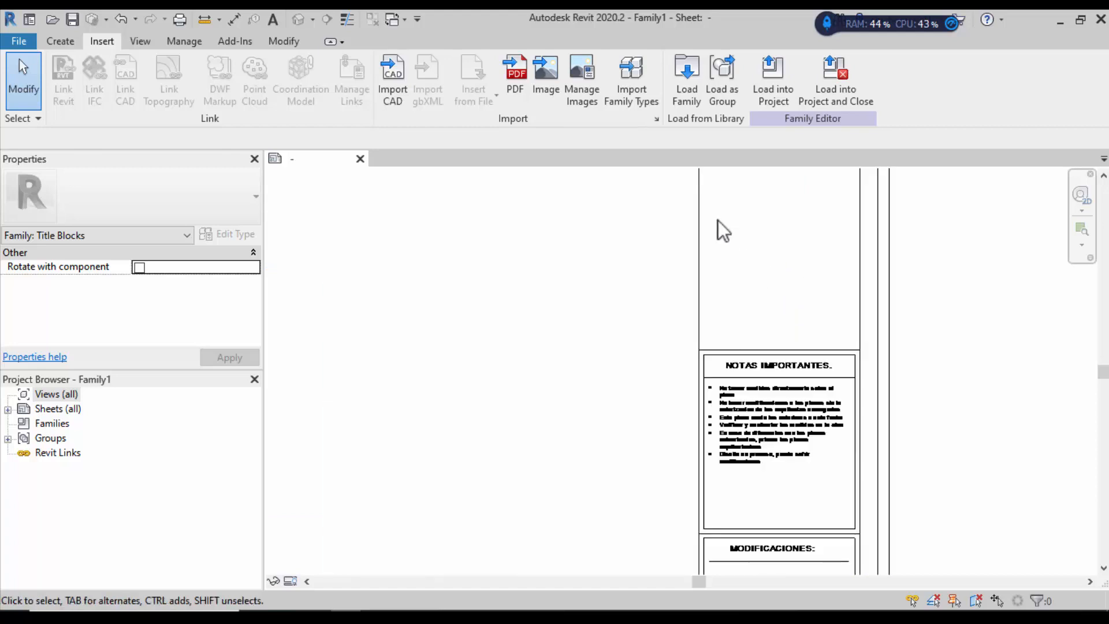
scroll(751, 332, down, 3)
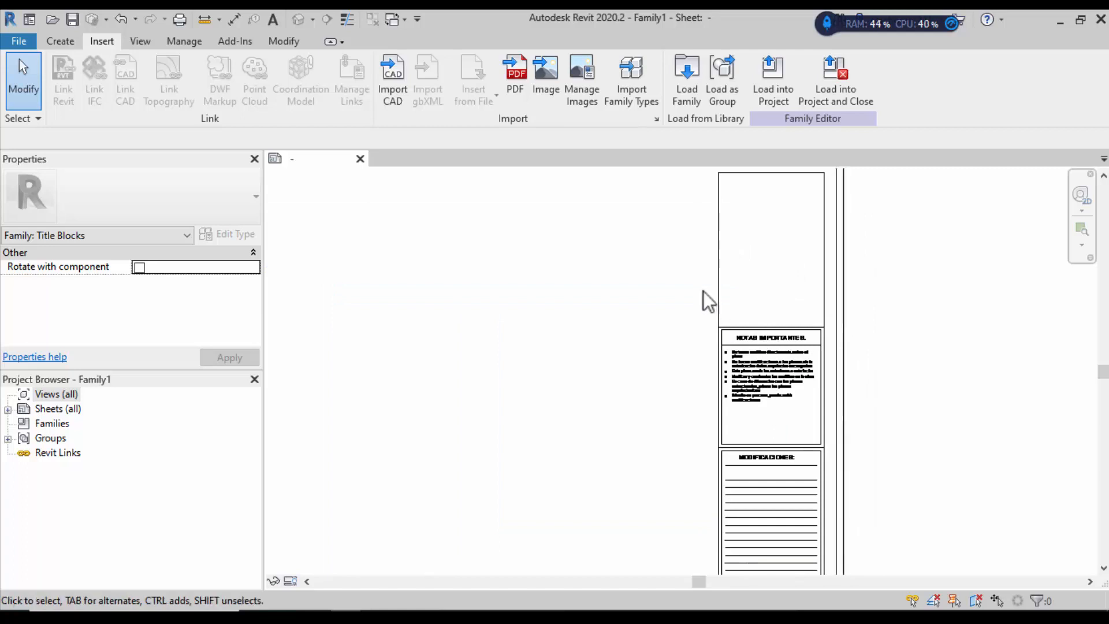
scroll(704, 295, down, 2)
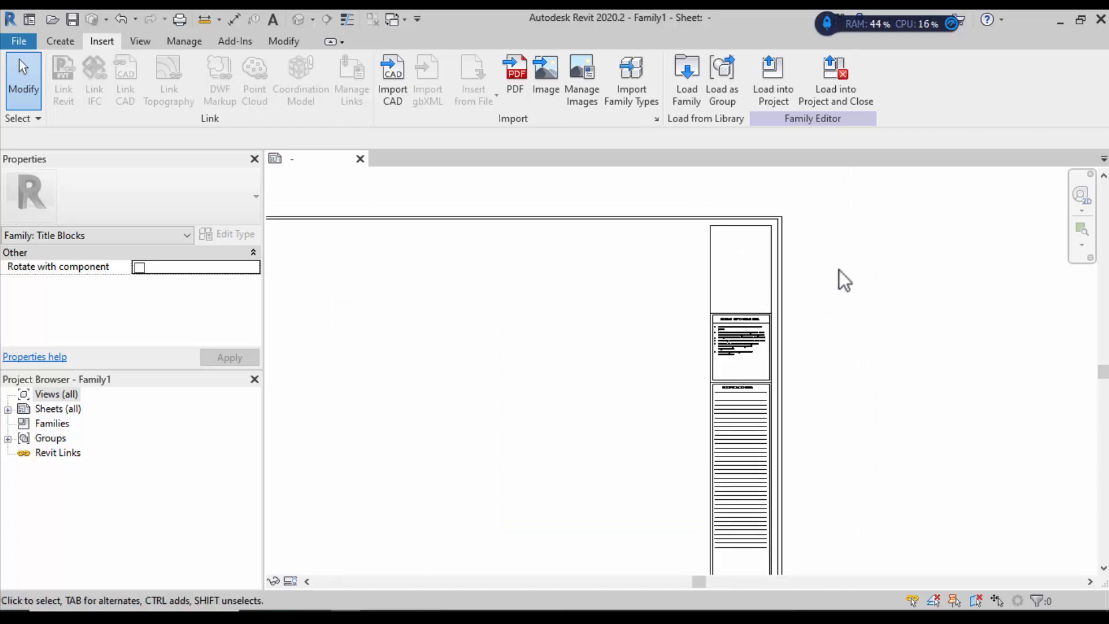
scroll(839, 269, down, 1)
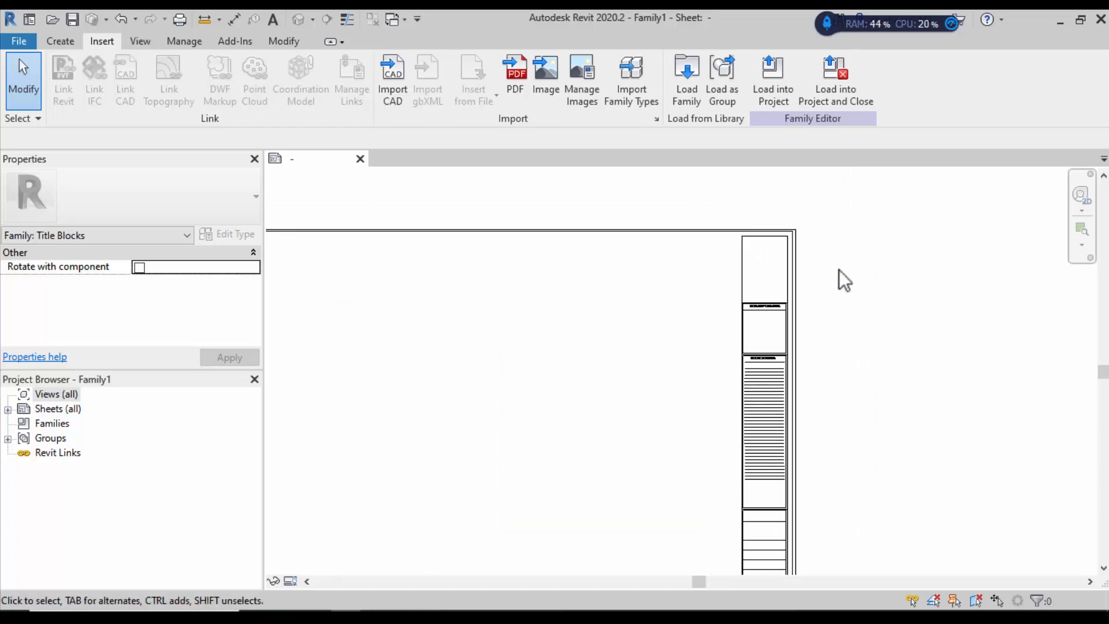
scroll(808, 305, down, 2)
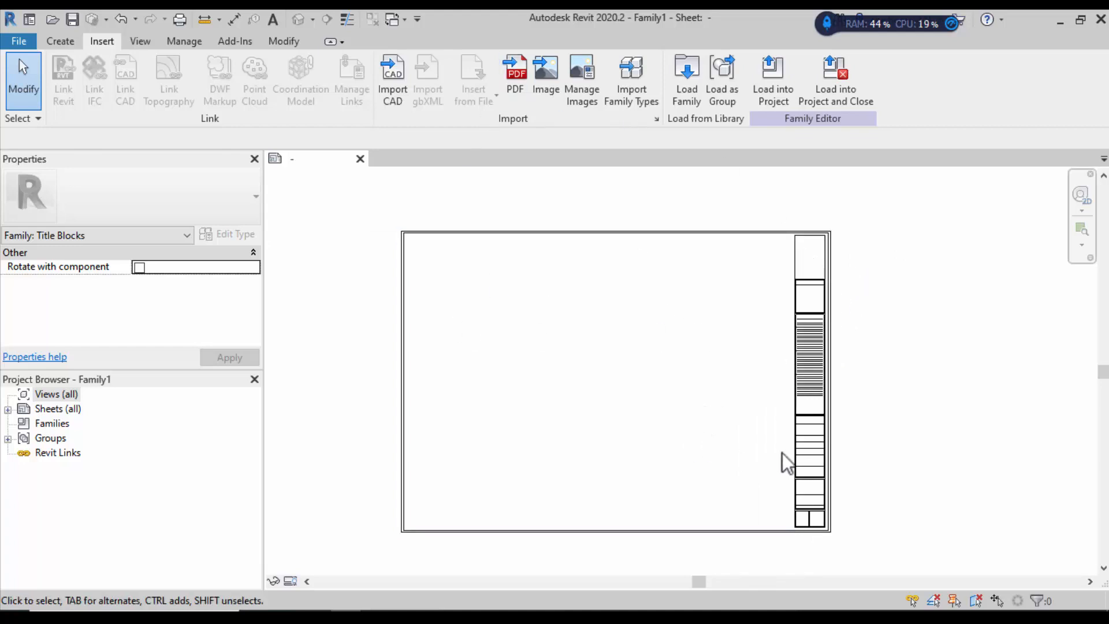
scroll(778, 450, up, 2)
scroll(777, 398, up, 2)
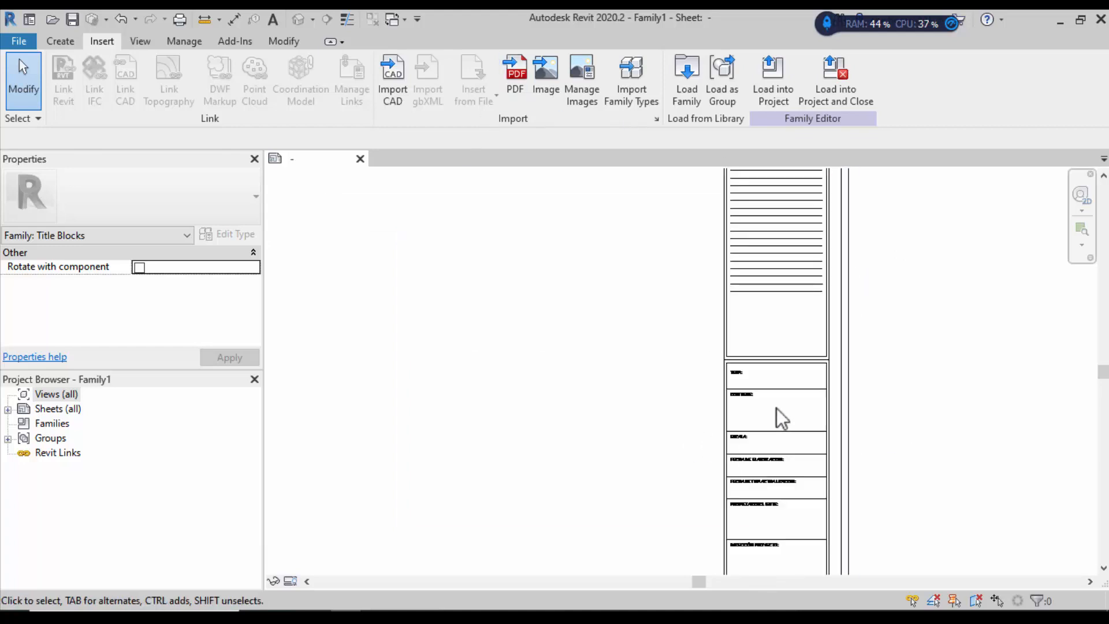
scroll(776, 408, up, 1)
scroll(760, 353, down, 3)
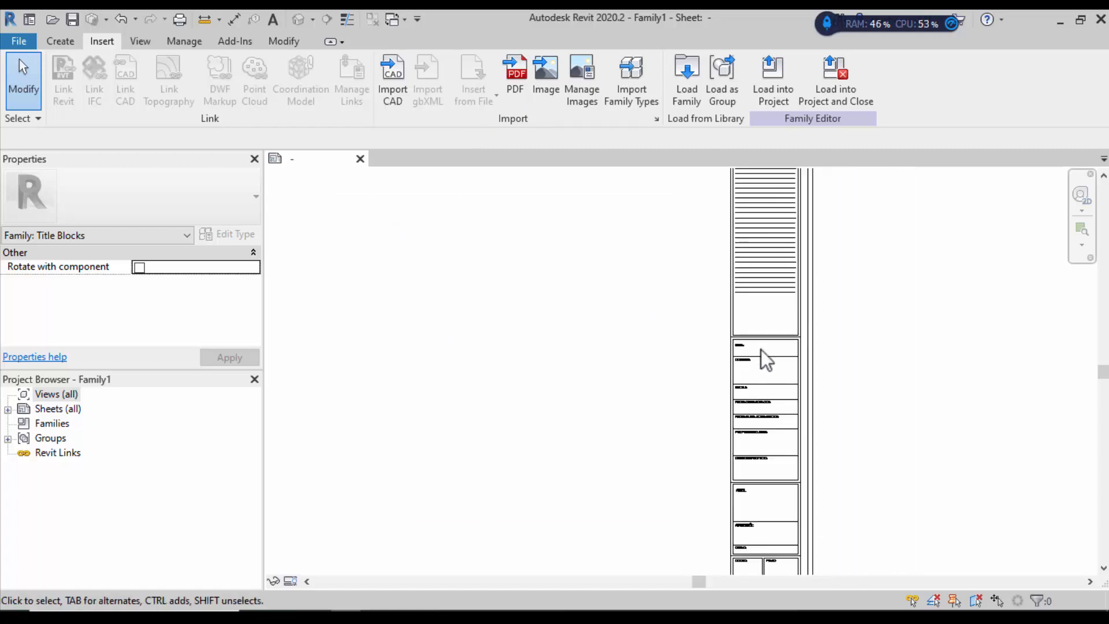
scroll(761, 349, down, 2)
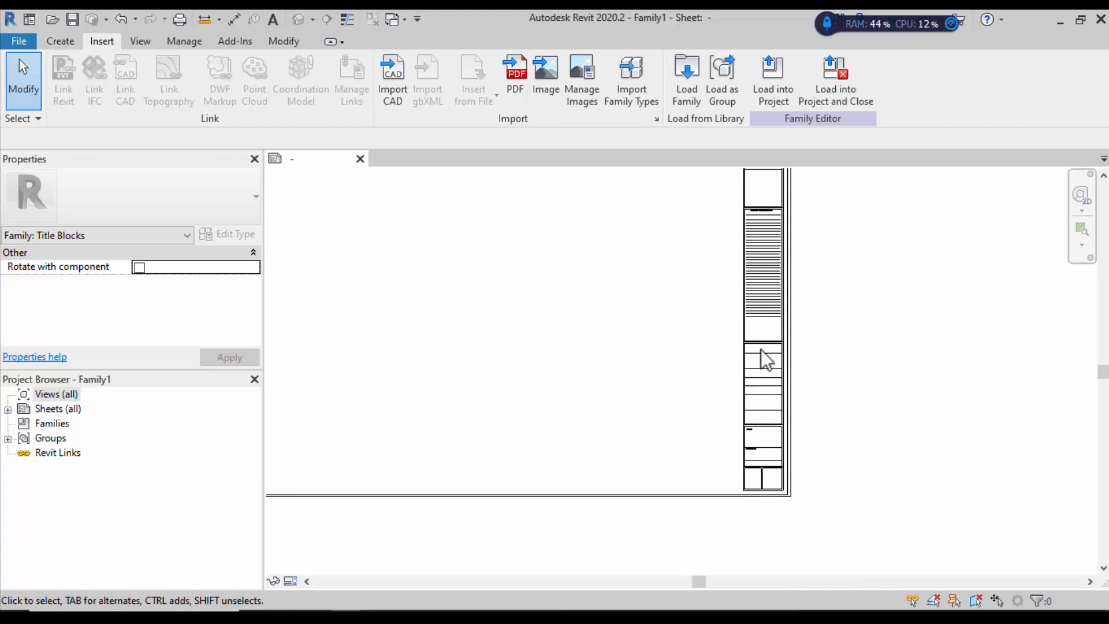
Step: Switch to the Create ribbon and zoom to fit the 1.000 × 0.700 m sheet
click(67, 42)
scroll(879, 327, down, 2)
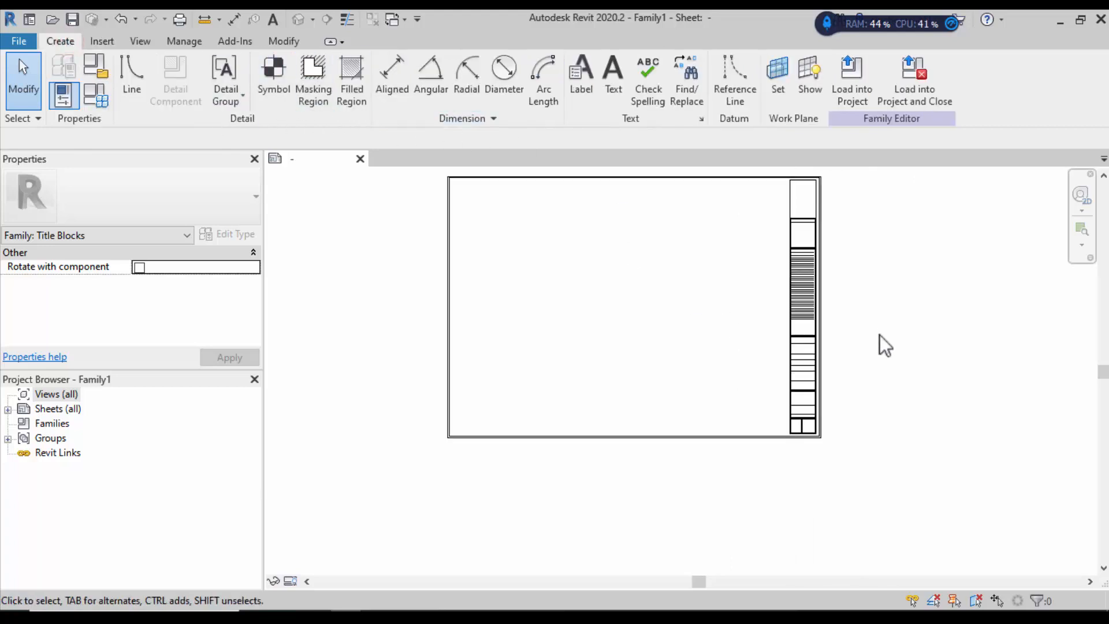
scroll(790, 169, up, 1)
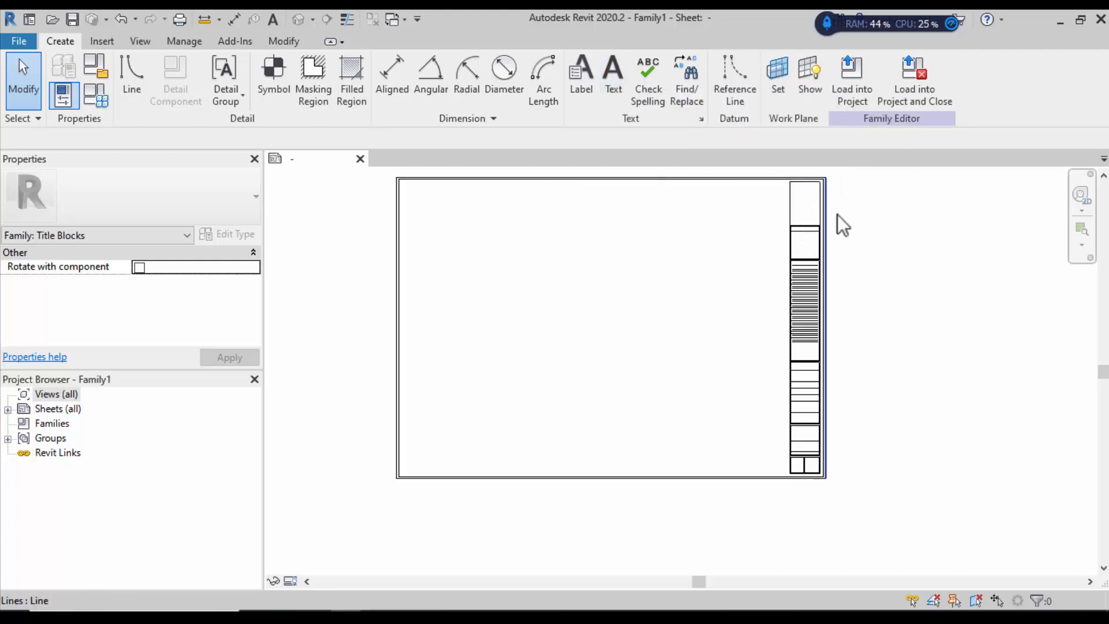
click(614, 75)
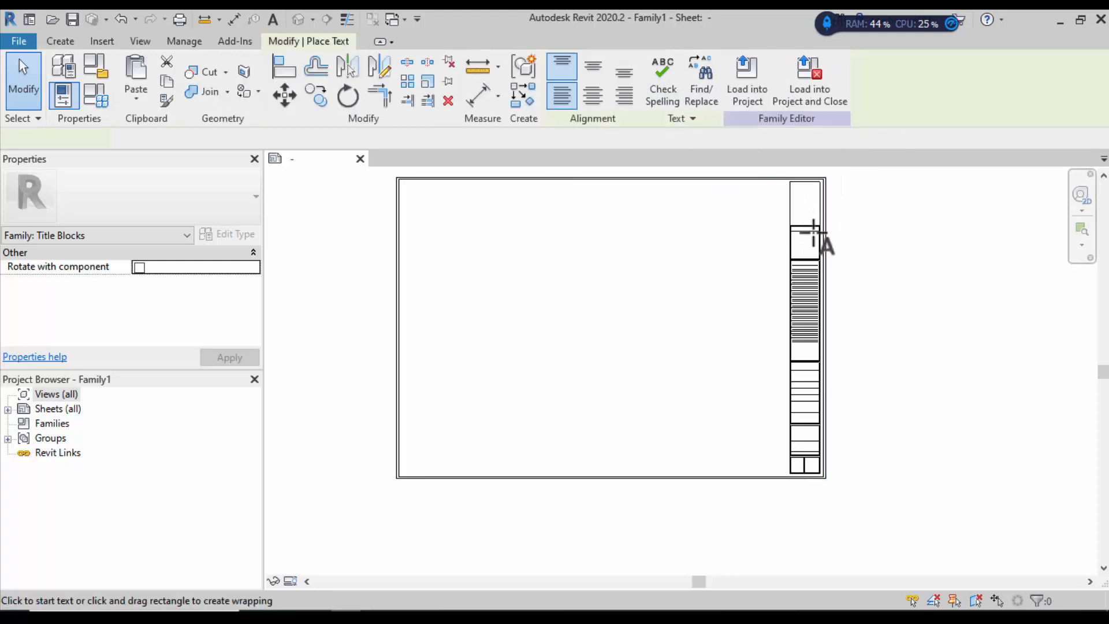
scroll(813, 233, up, 5)
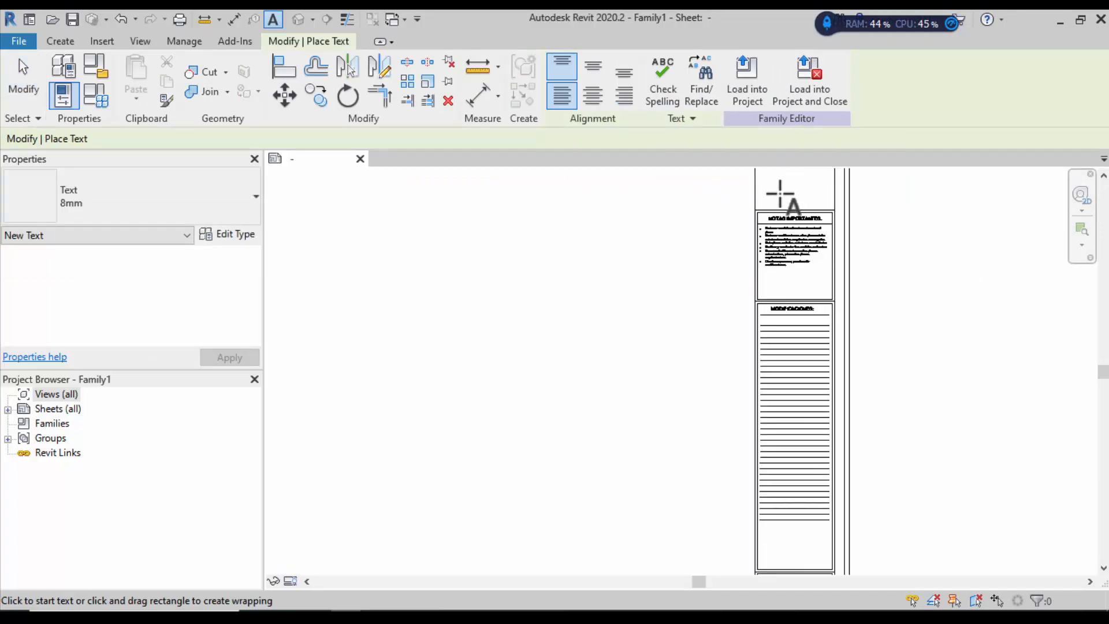
scroll(780, 197, up, 3)
click(762, 199)
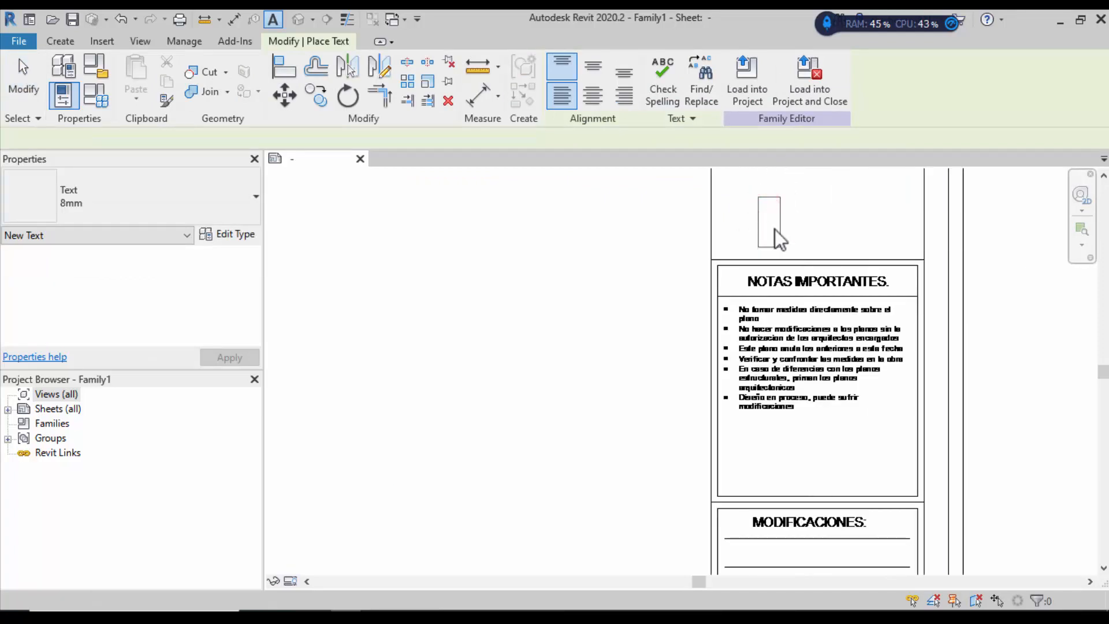
text(wetrw)
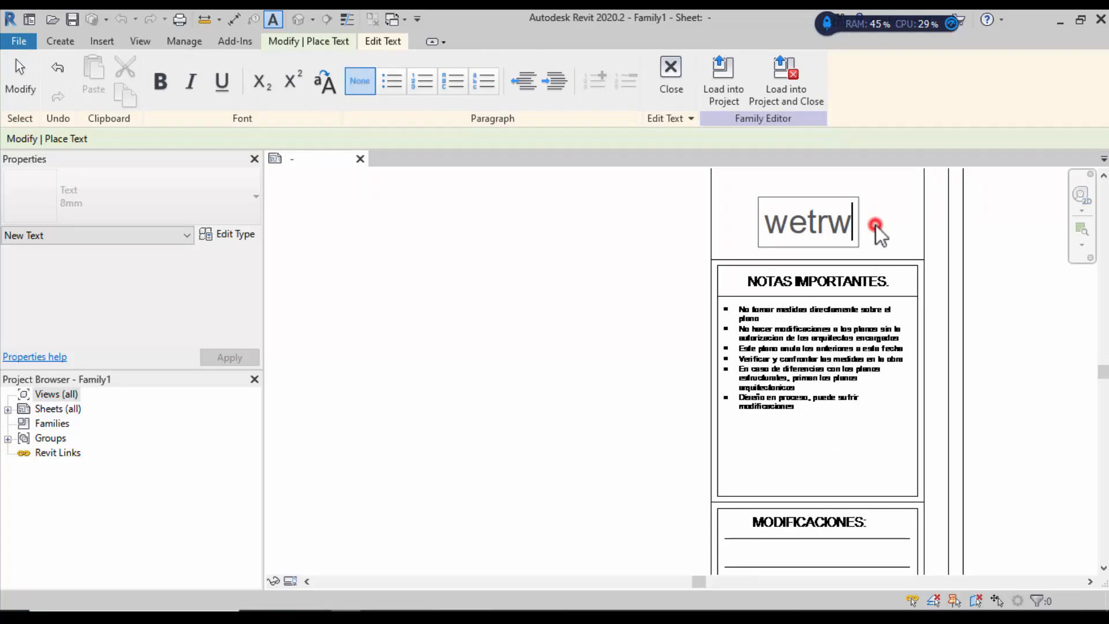
click(876, 225)
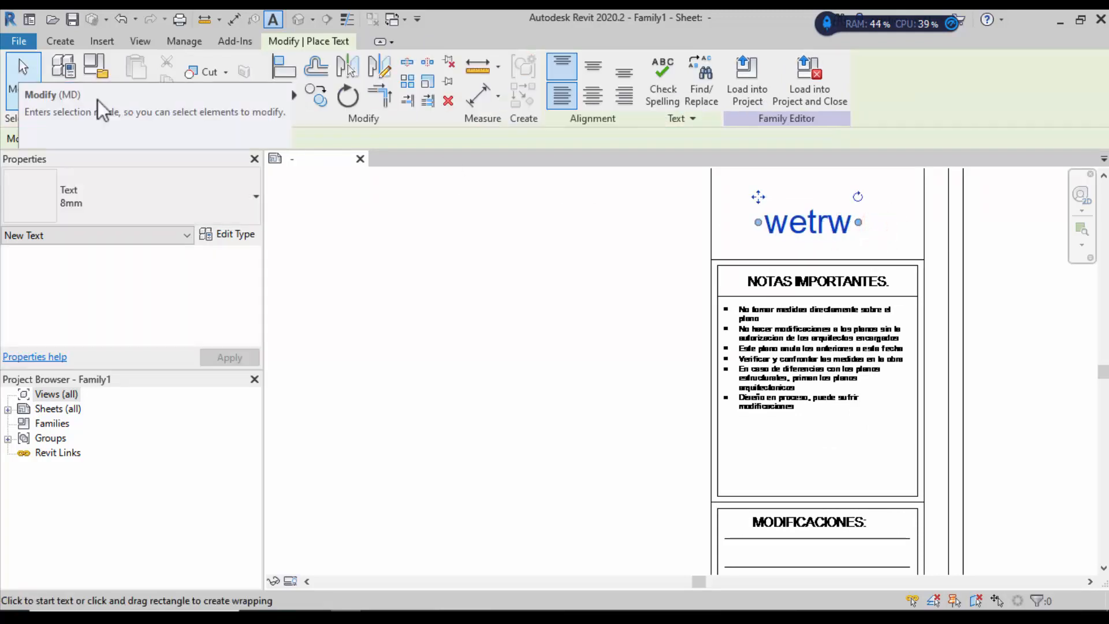
click(23, 82)
scroll(742, 274, down, 1)
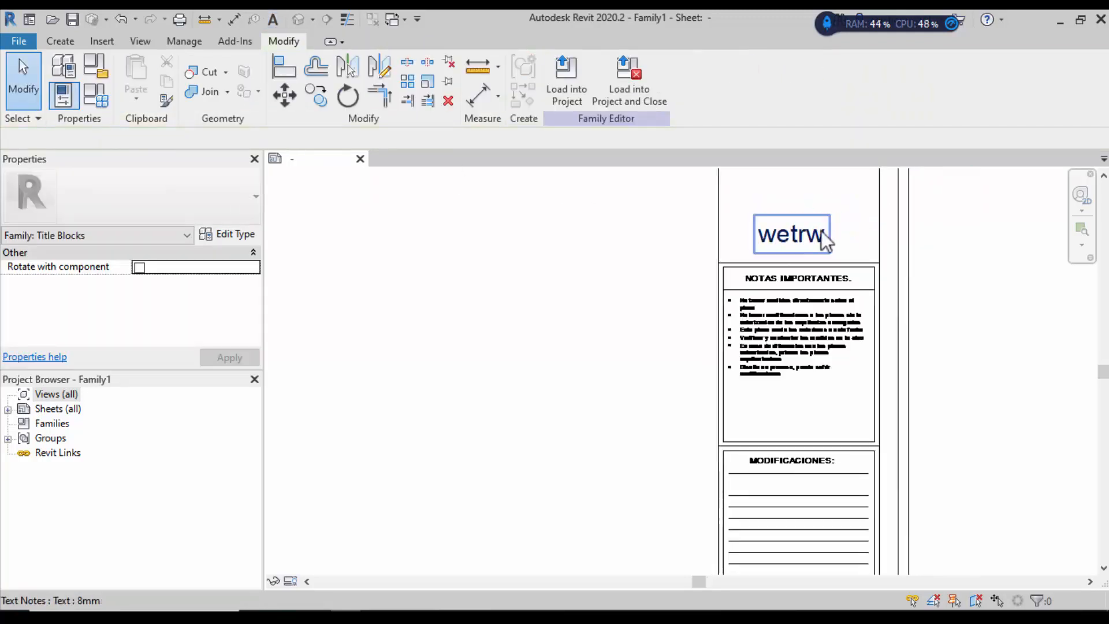
click(818, 231)
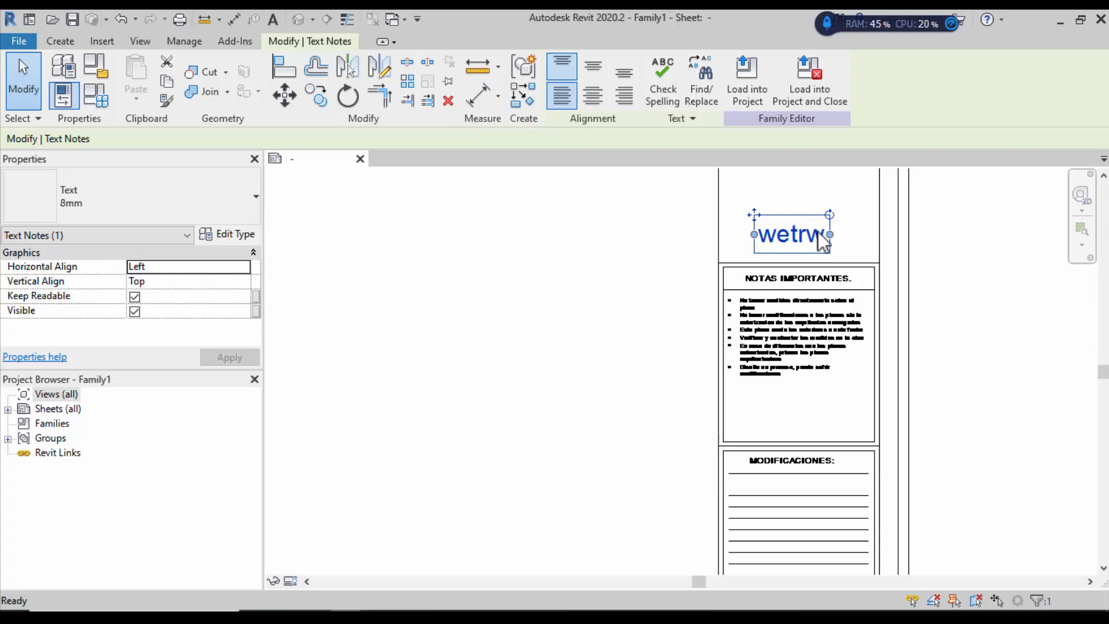
key(Delete)
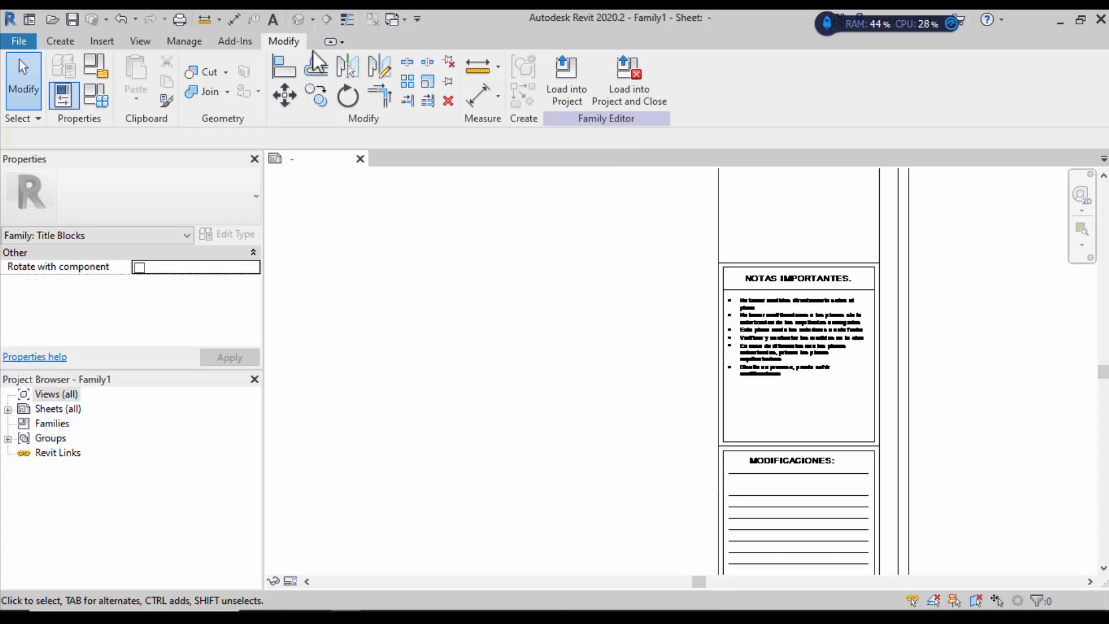
Step: Start the Label tool and zoom in on the title block's ESCALA field
click(61, 41)
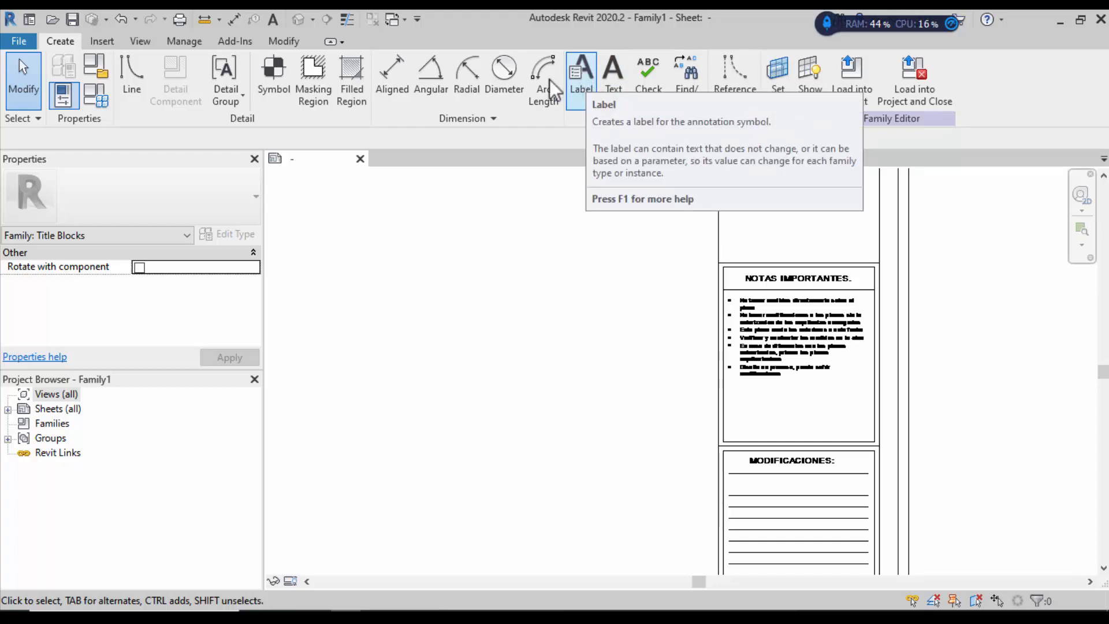
scroll(566, 241, down, 2)
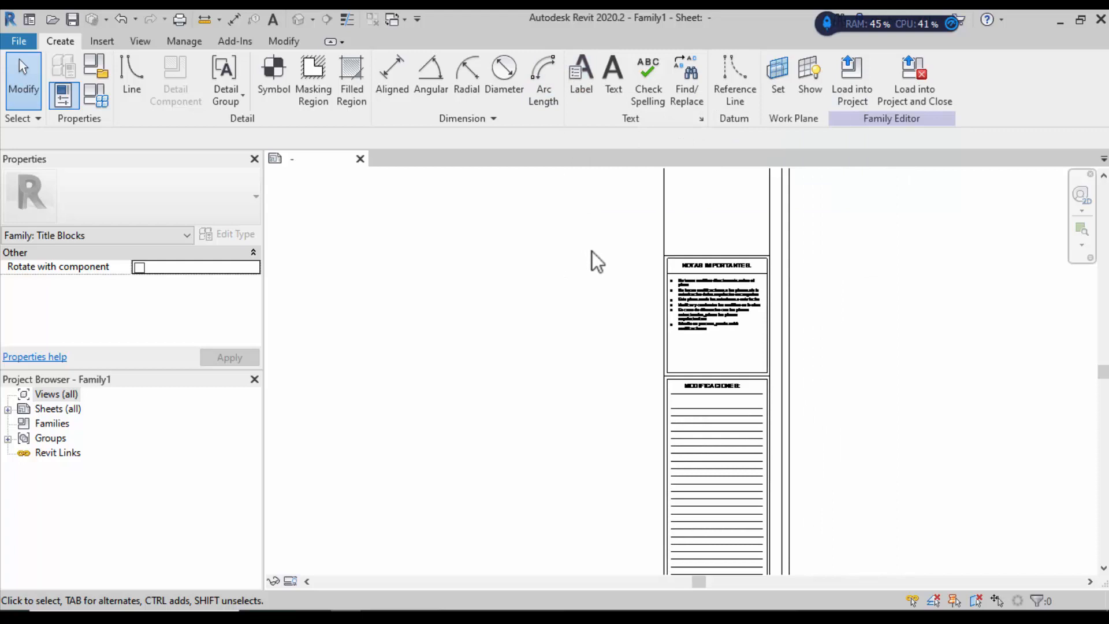
scroll(687, 295, down, 3)
scroll(648, 532, up, 2)
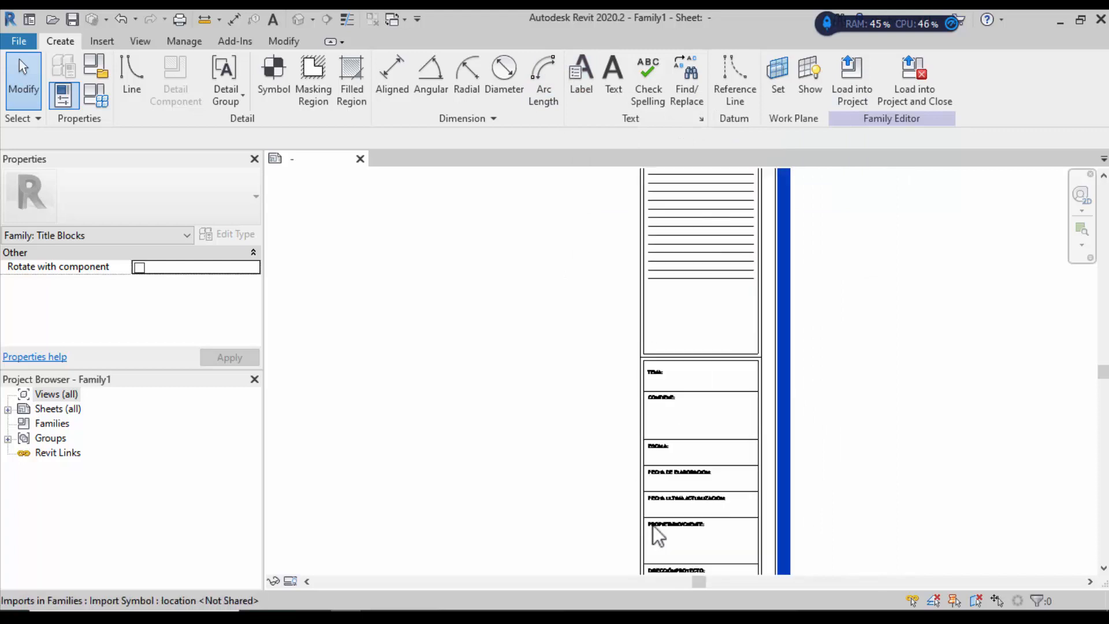
scroll(699, 335, up, 1)
scroll(668, 317, up, 1)
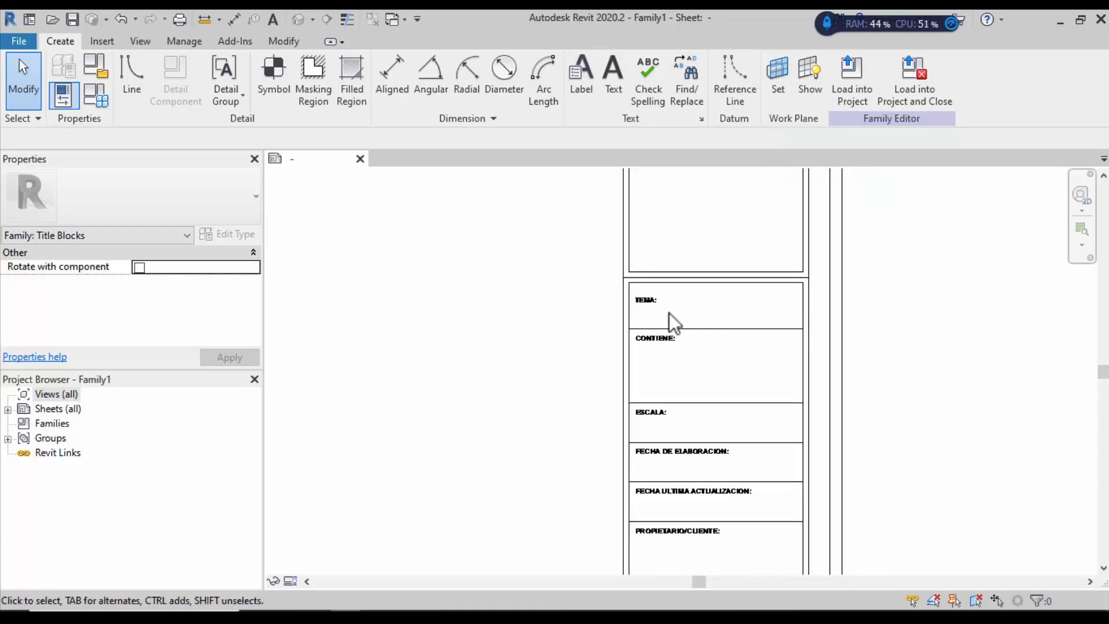
click(577, 77)
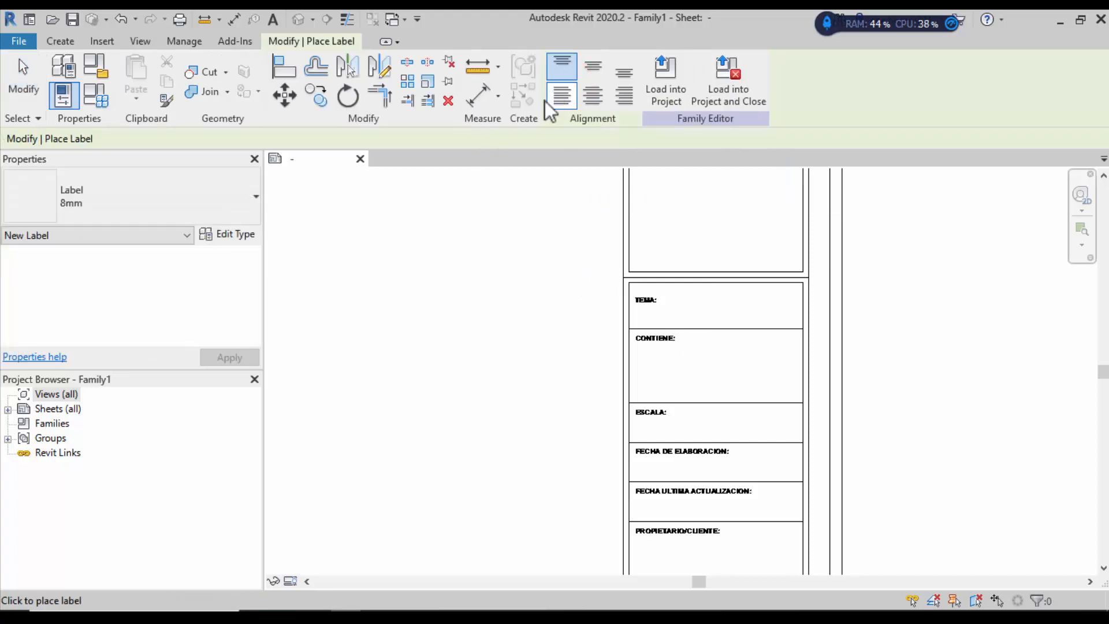
scroll(559, 255, down, 3)
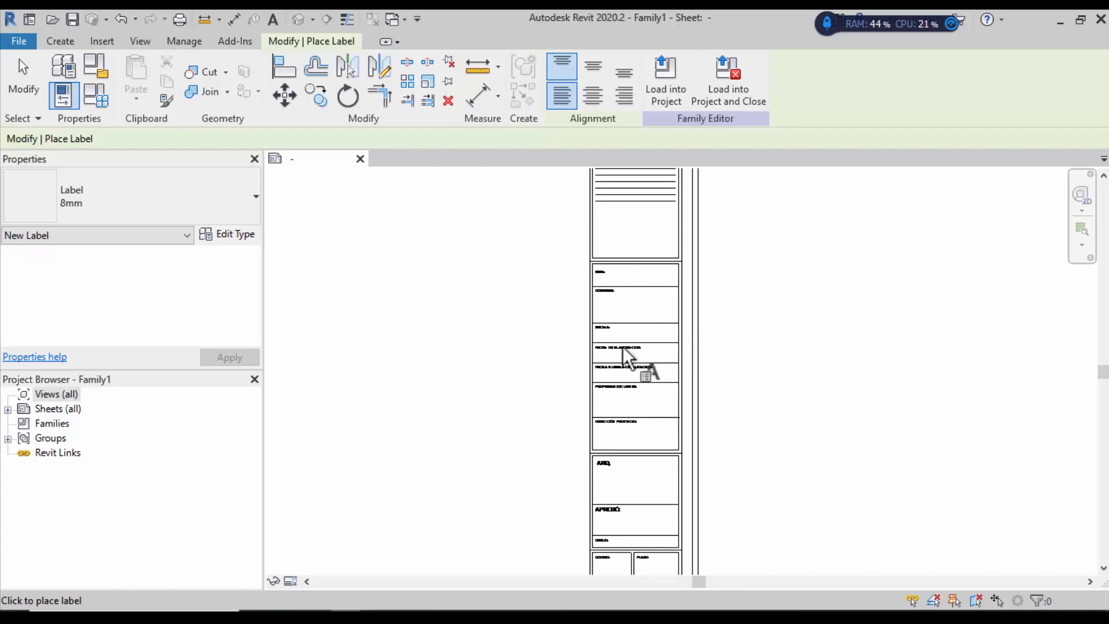
scroll(622, 378, up, 2)
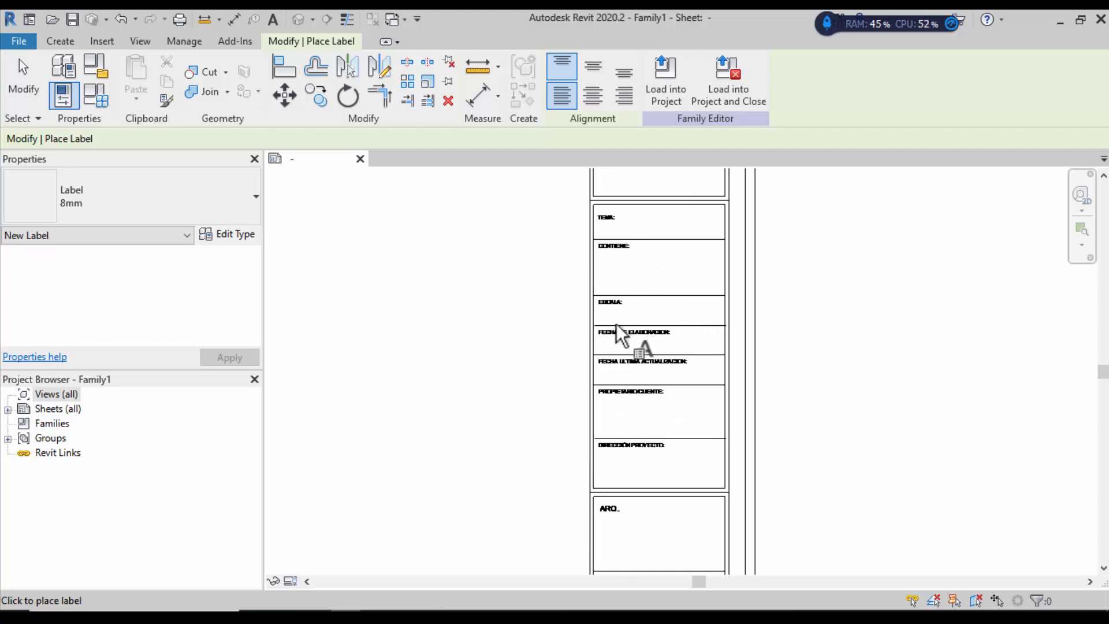
scroll(623, 303, up, 1)
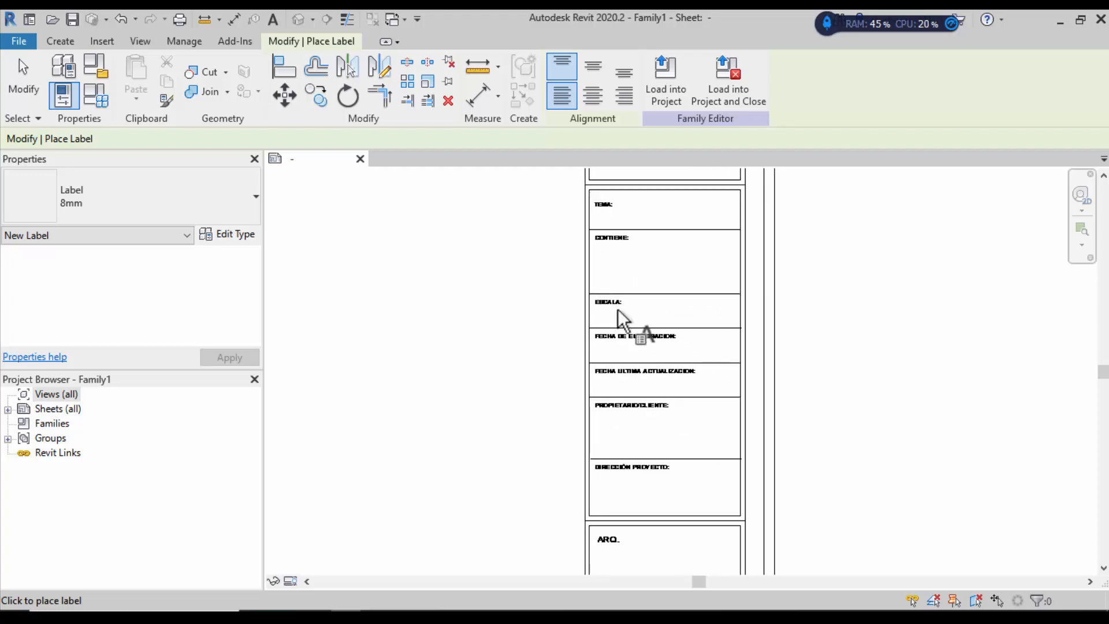
scroll(618, 310, up, 3)
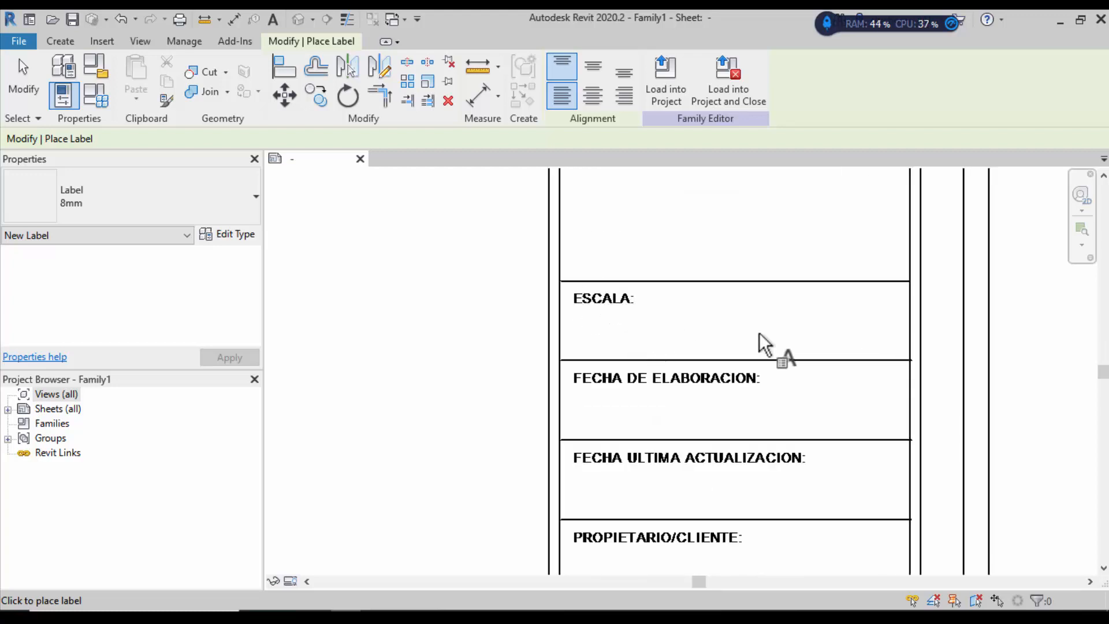
Step: Place a label below the ESCALA heading showing the Scale parameter, sample 1/8" = 1'-0"
click(635, 332)
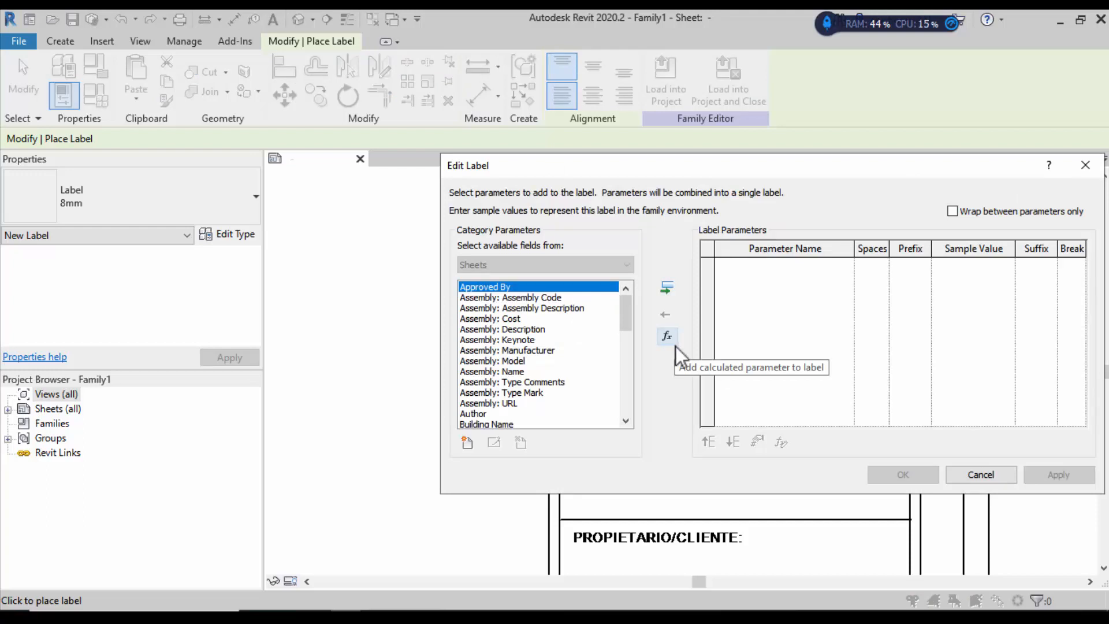
drag(827, 166, 676, 144)
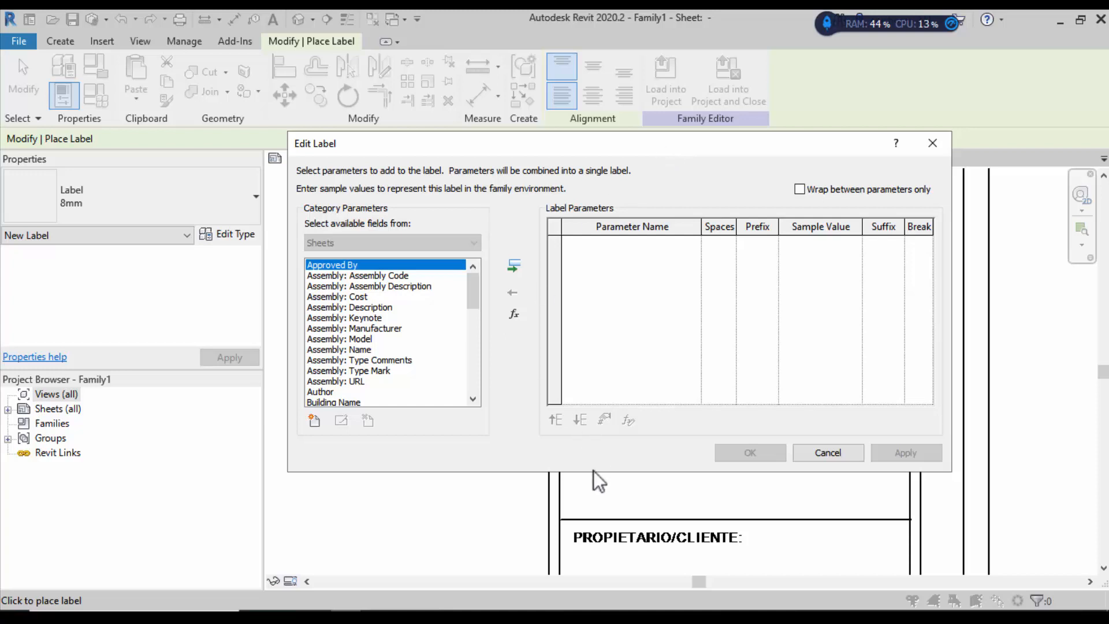
click(317, 423)
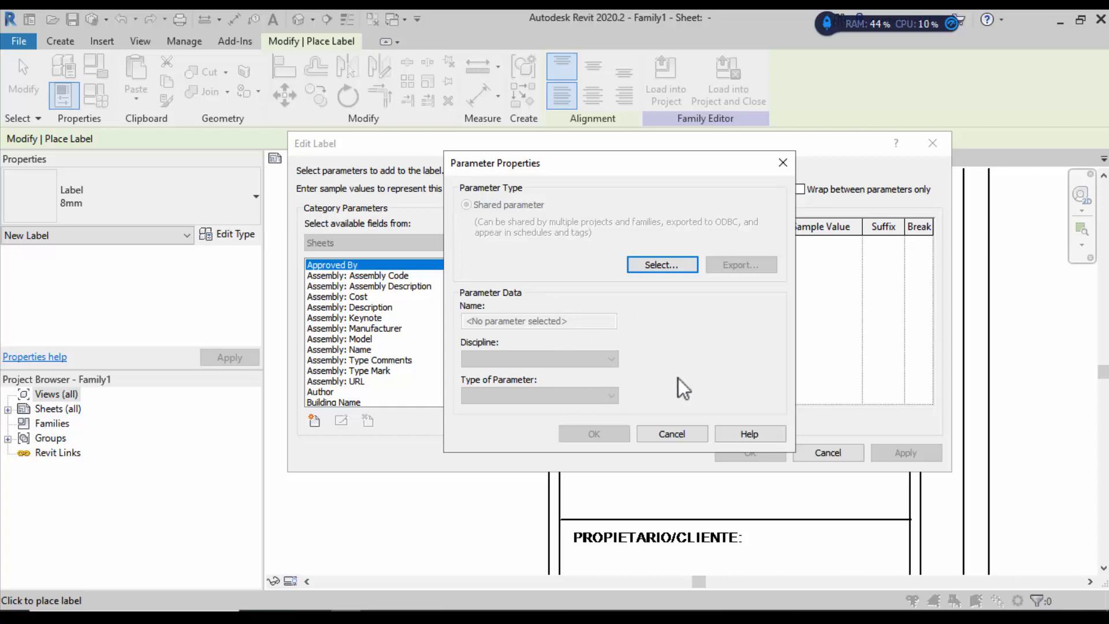
click(776, 168)
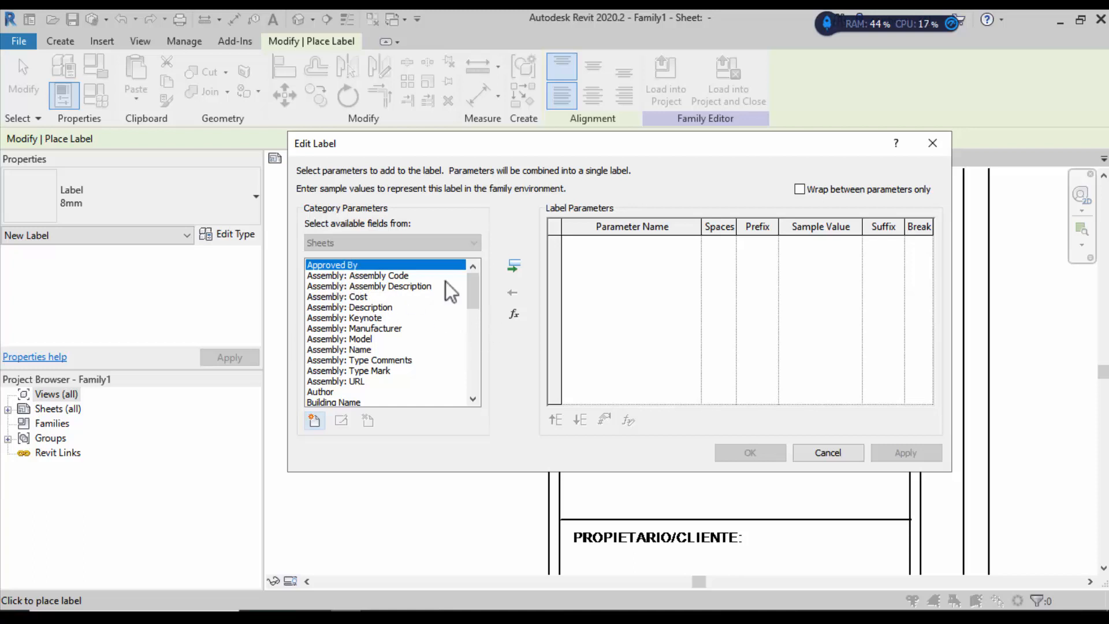
mouse_move(477, 277)
mouse_down()
mouse_move(458, 383)
mouse_move(480, 275)
mouse_up()
drag(544, 147, 523, 163)
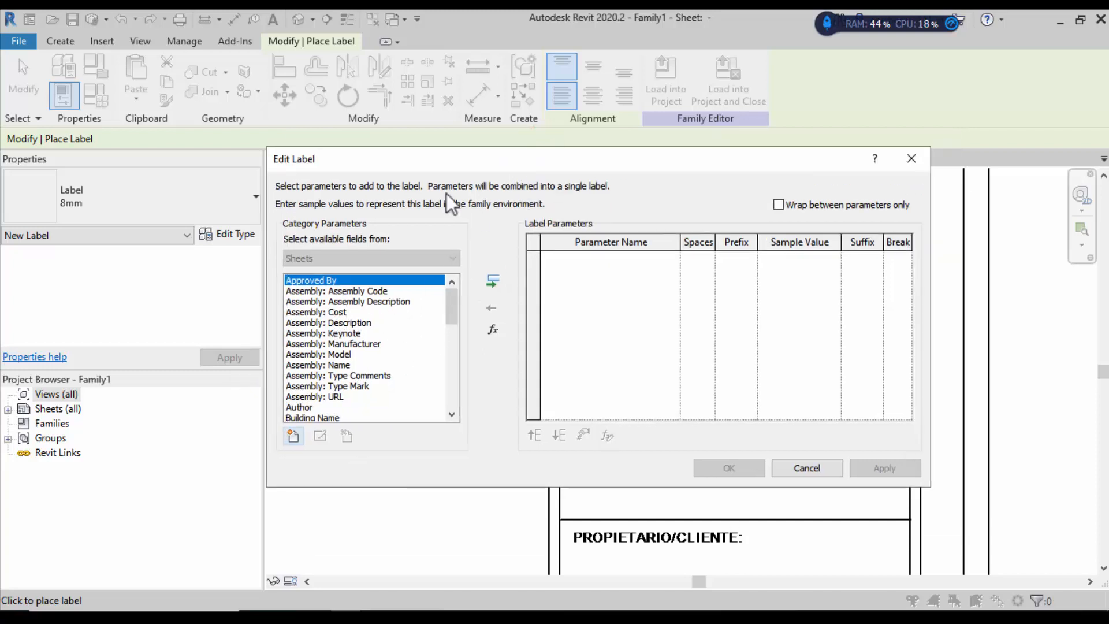
drag(424, 164, 456, 154)
drag(479, 292, 480, 347)
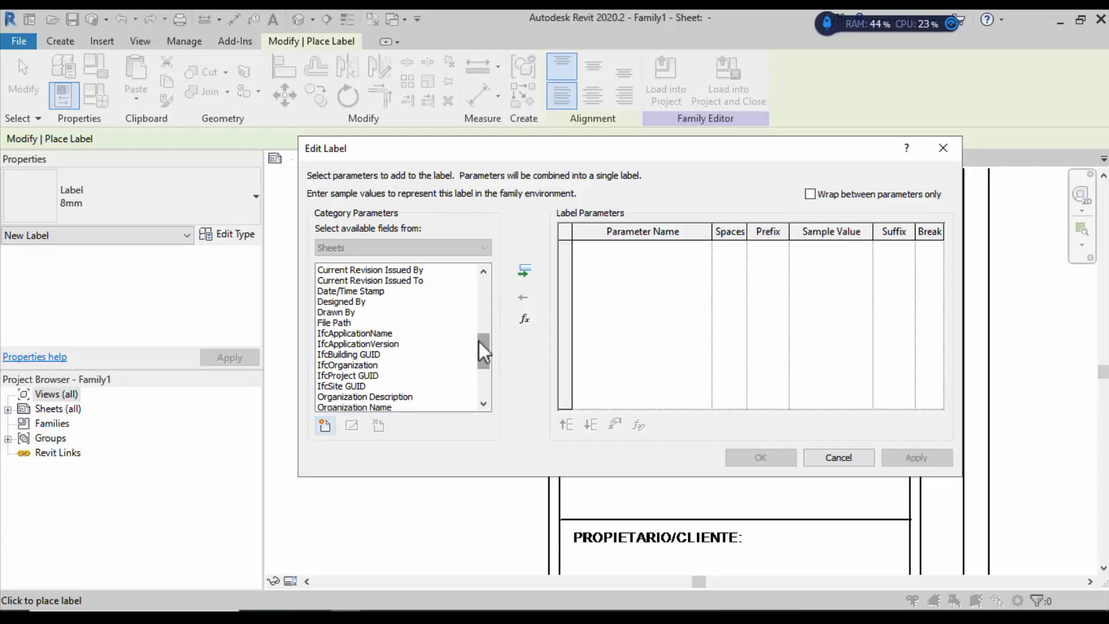
drag(481, 352, 481, 381)
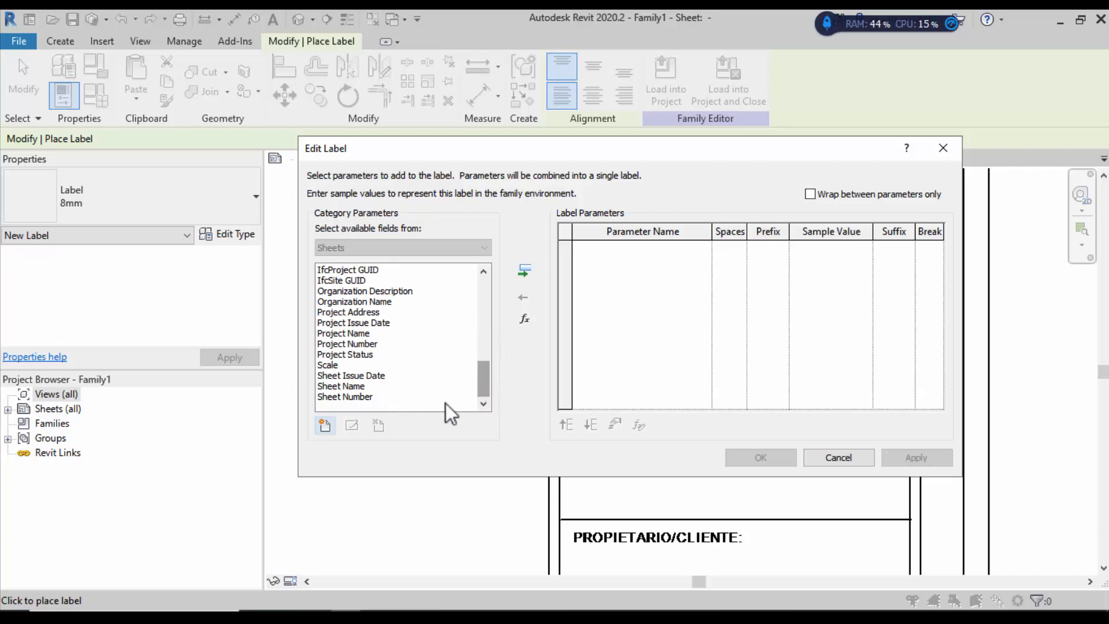
click(328, 365)
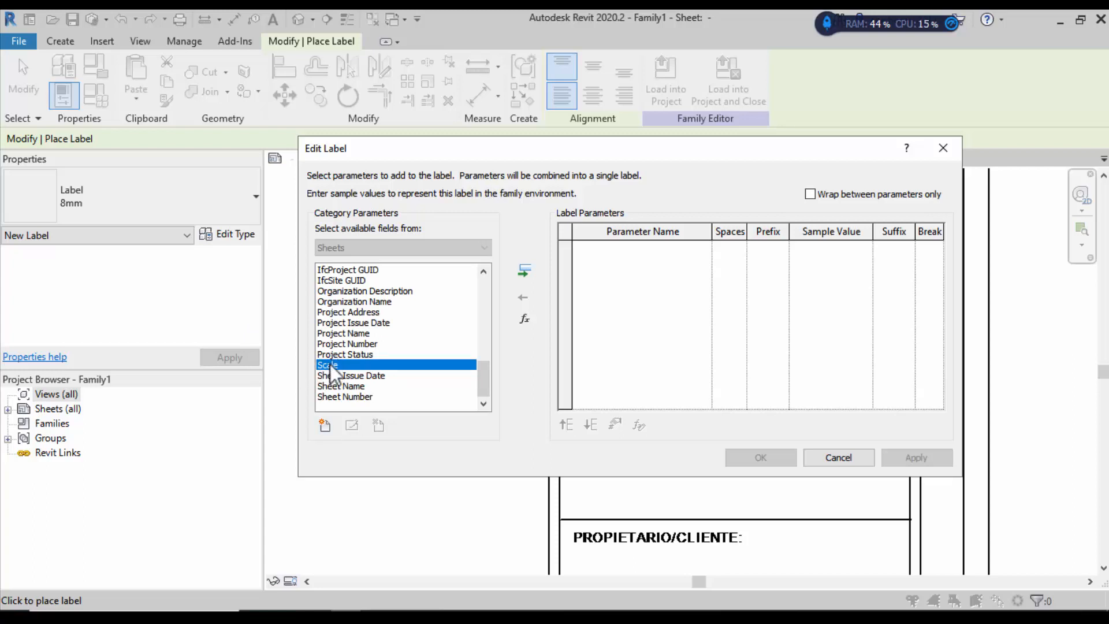
click(523, 271)
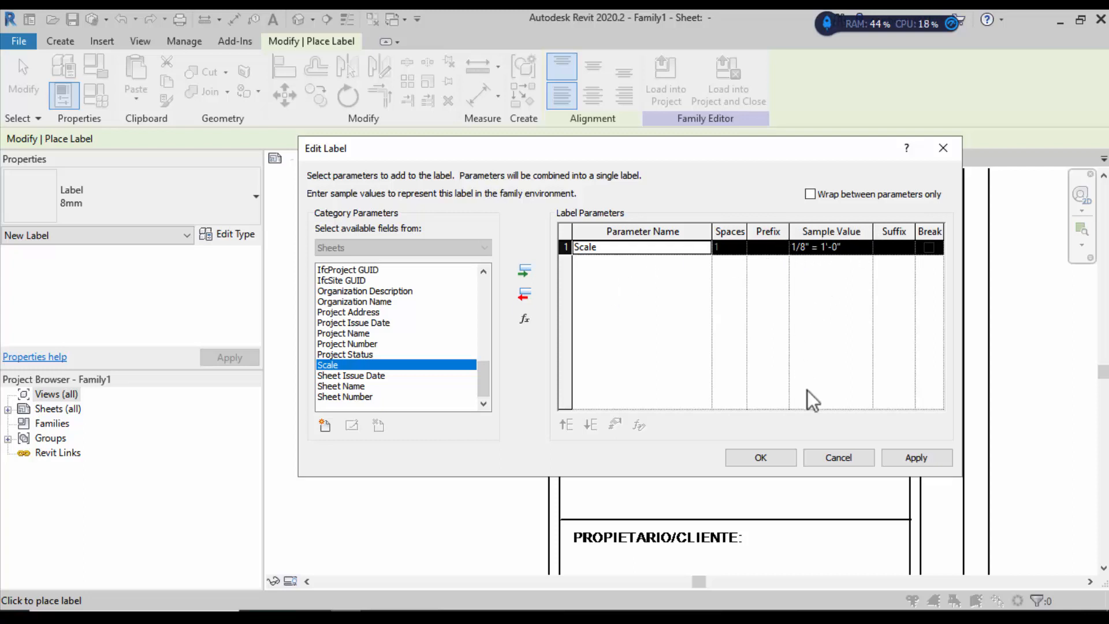
click(758, 459)
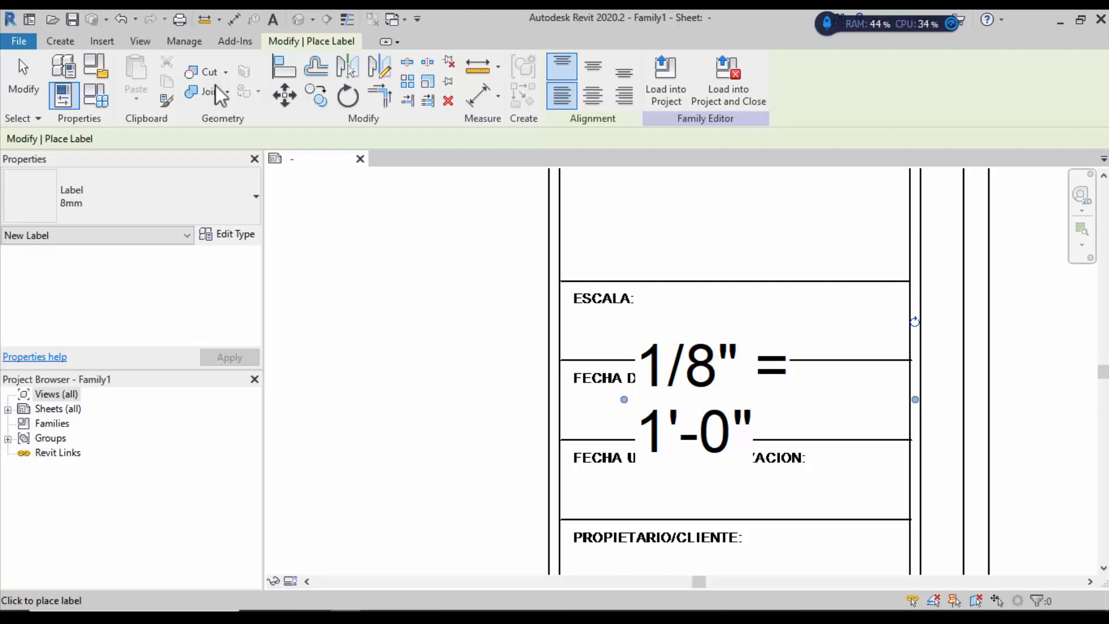
Step: Move the scale label over the ESCALA field and adjust its width so the text wraps
click(23, 81)
drag(676, 367, 688, 306)
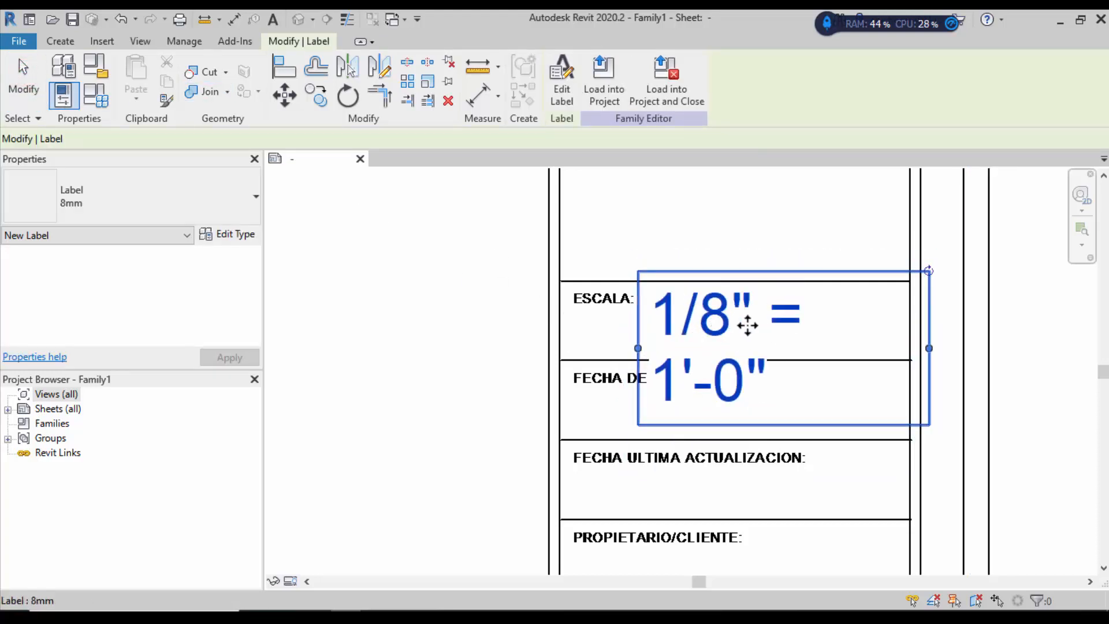
drag(930, 349, 1021, 317)
drag(1019, 322, 912, 315)
Step: Select the 8mm scale label and open its Type Properties via Edit Type
click(450, 305)
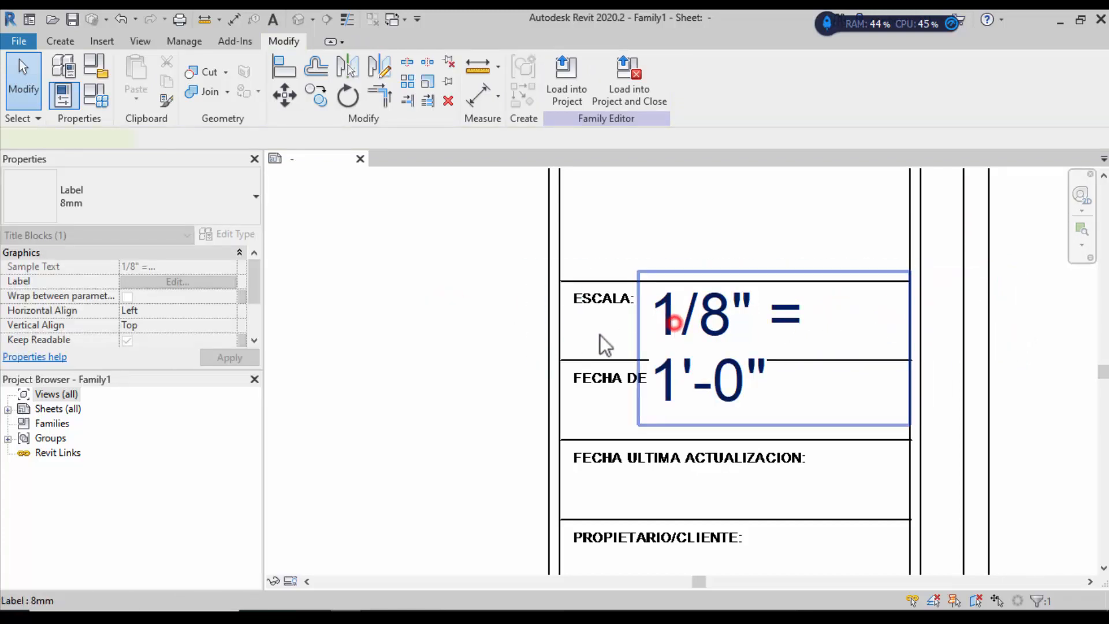
click(669, 320)
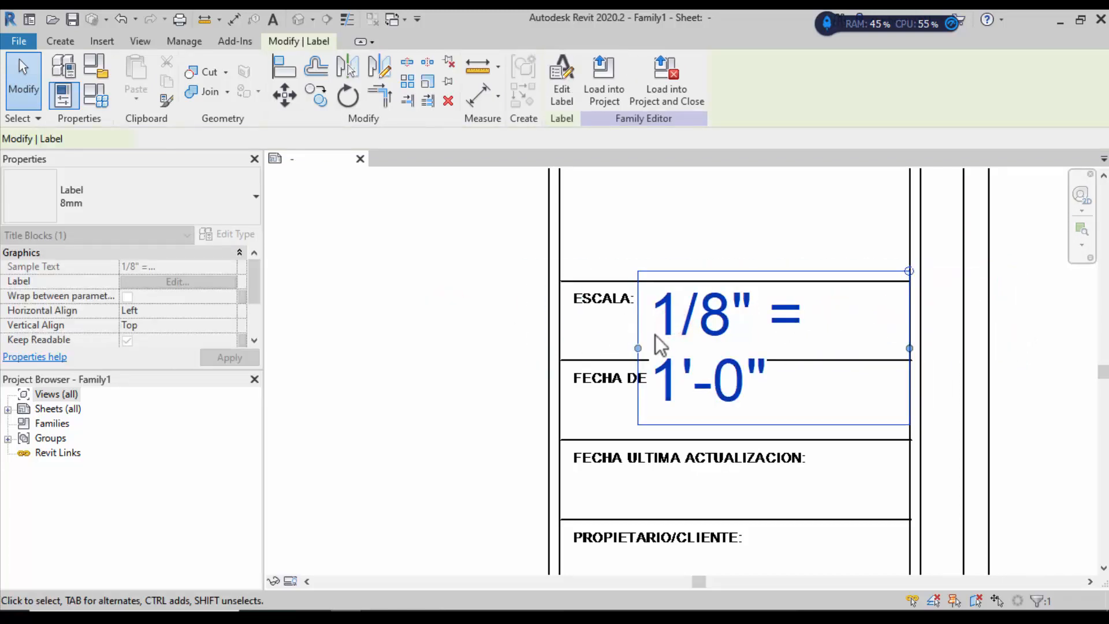
click(487, 328)
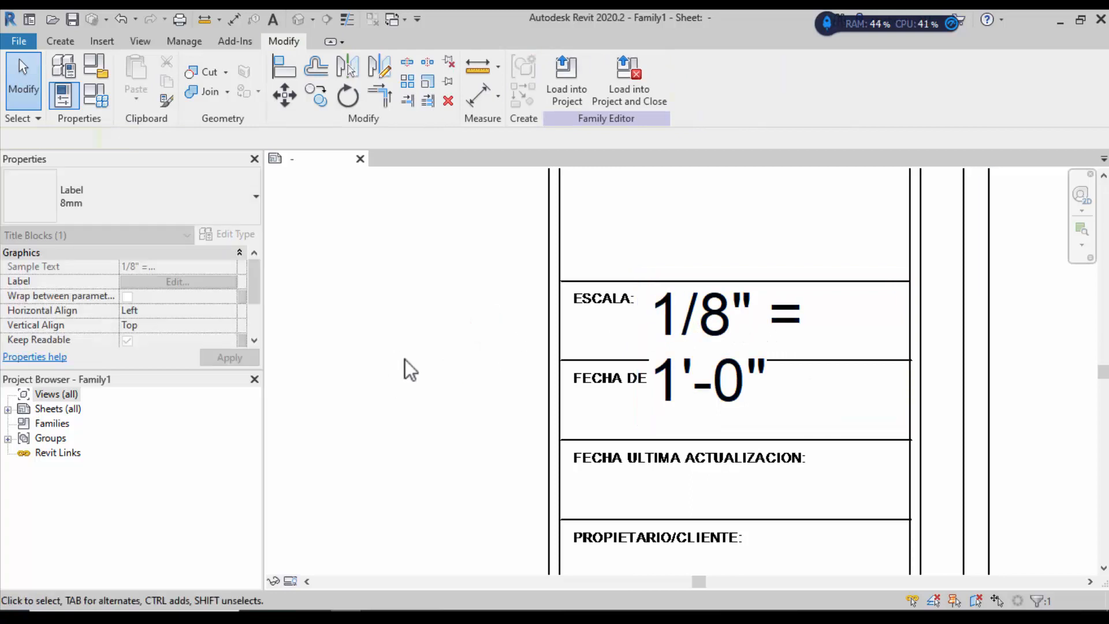
click(456, 324)
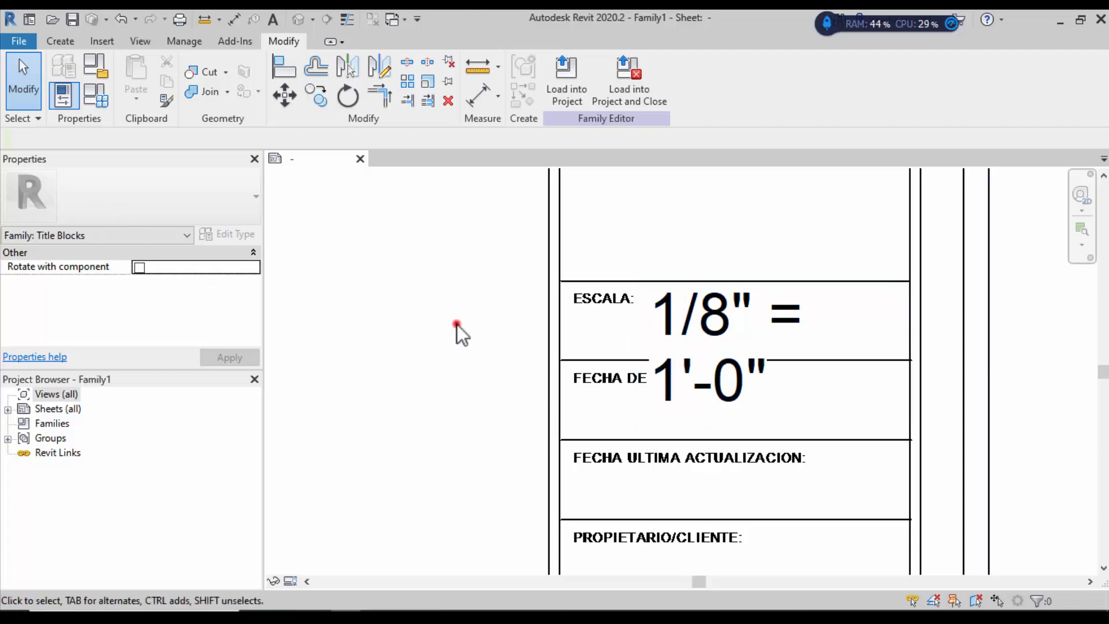
click(674, 328)
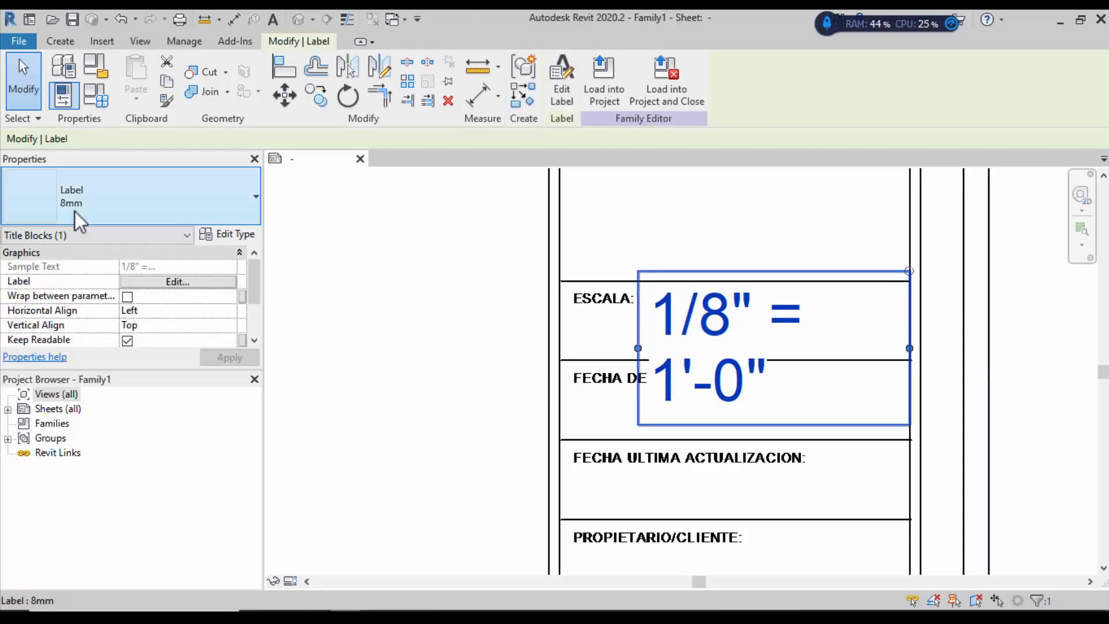
click(426, 295)
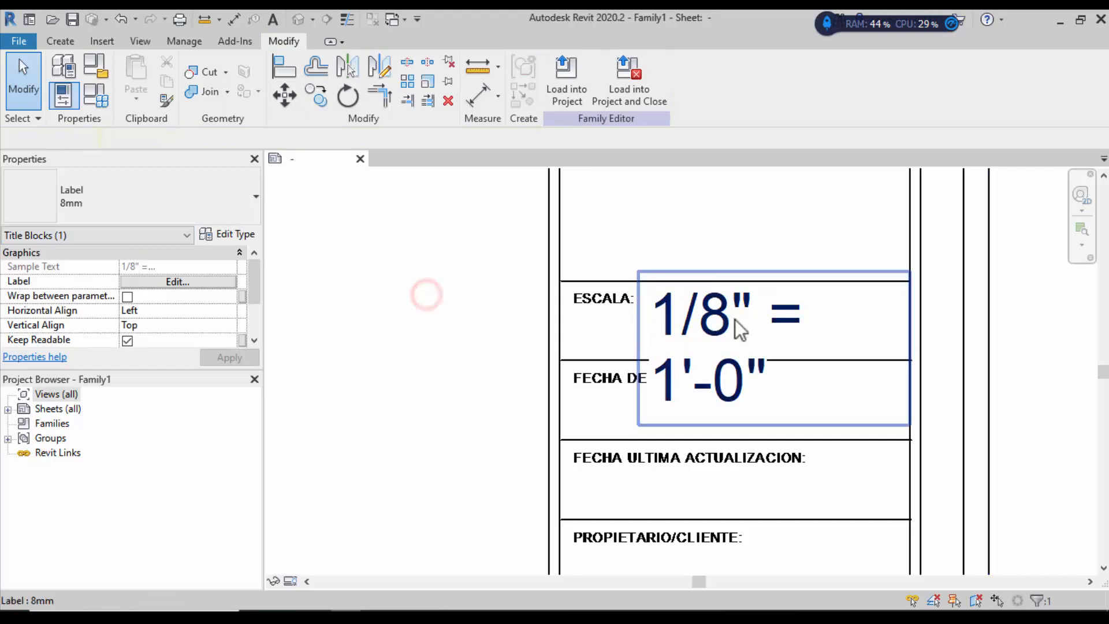
click(714, 322)
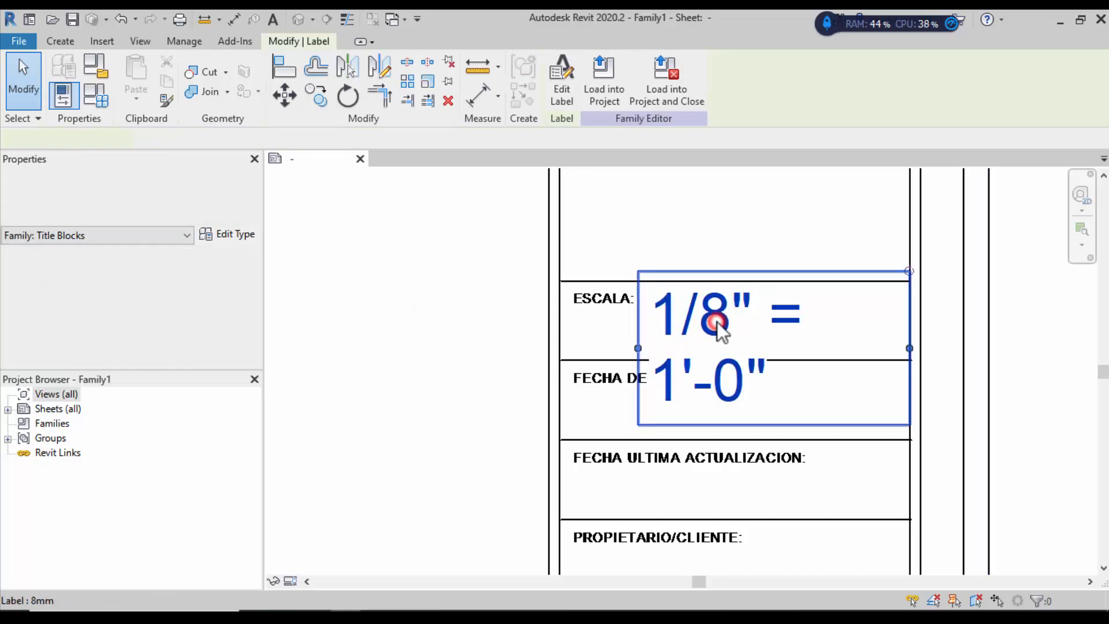
click(230, 235)
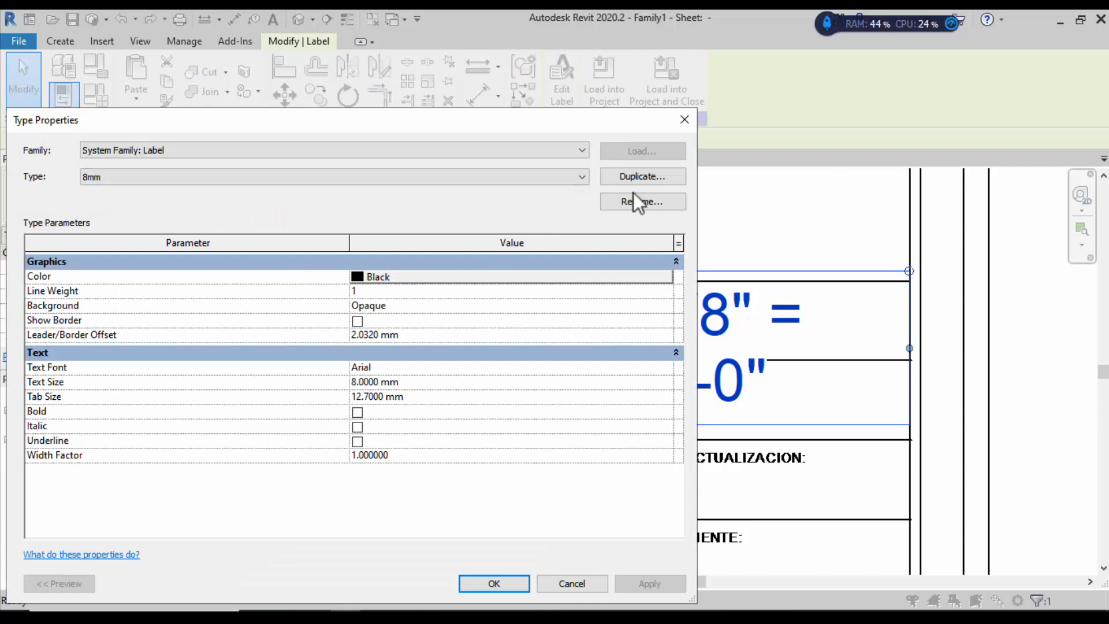
Step: Duplicate the 8mm label type as 4mm with a 4 mm text size
click(643, 177)
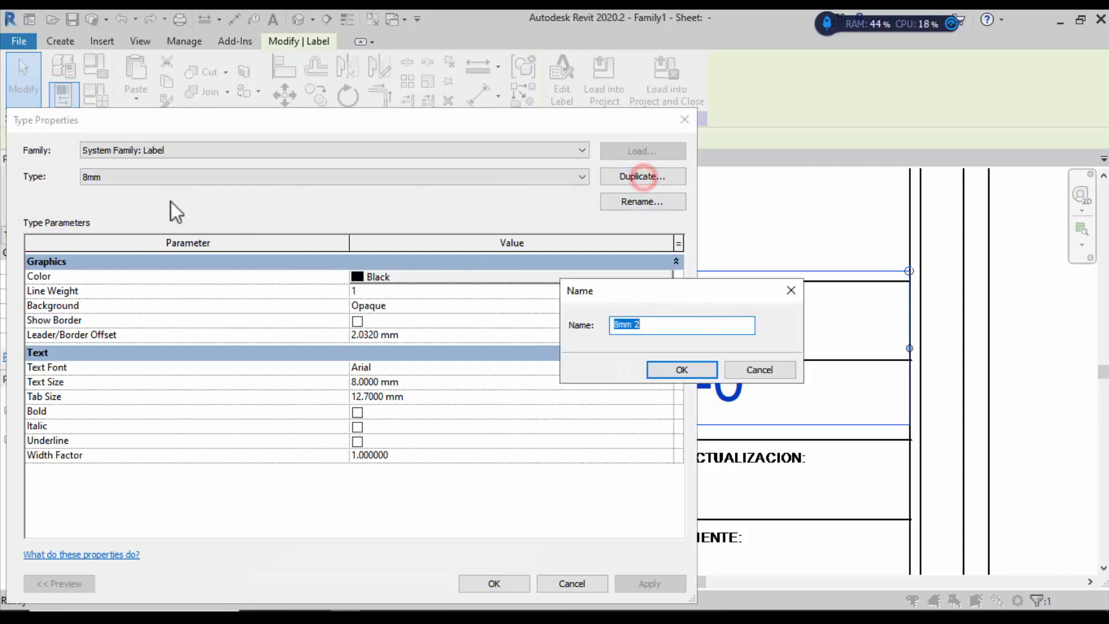
click(617, 325)
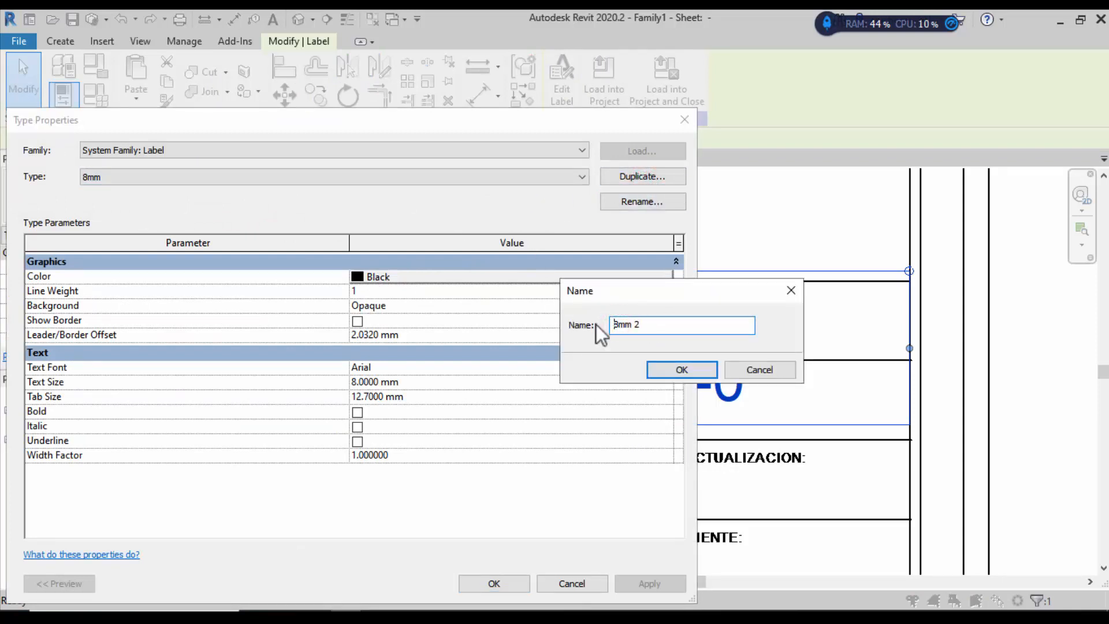
key(Delete)
text(4)
click(645, 327)
click(662, 365)
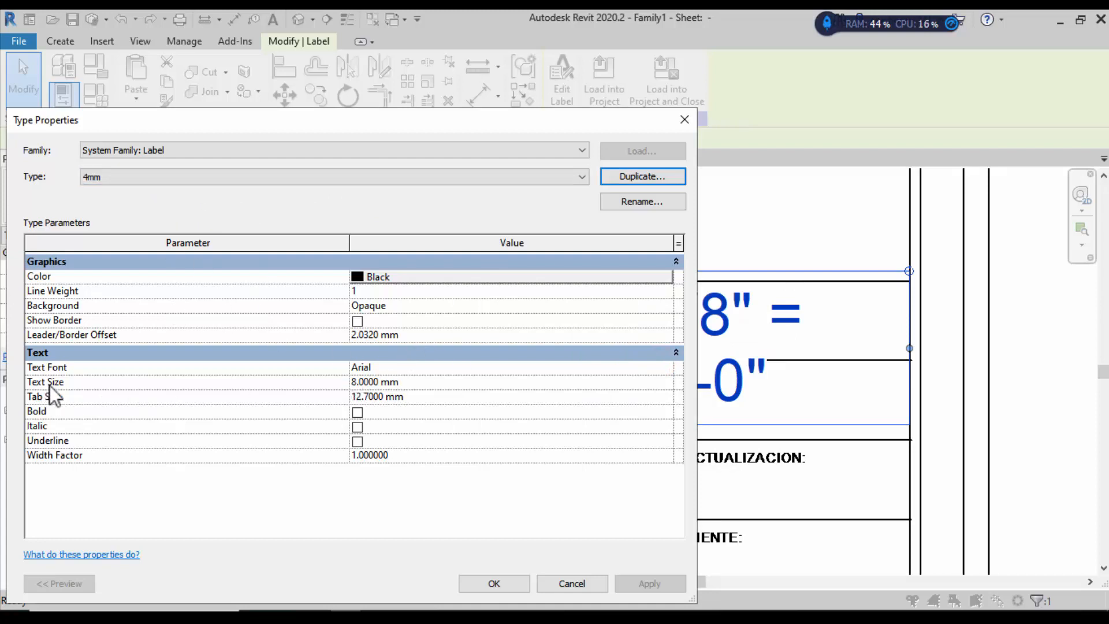
click(354, 382)
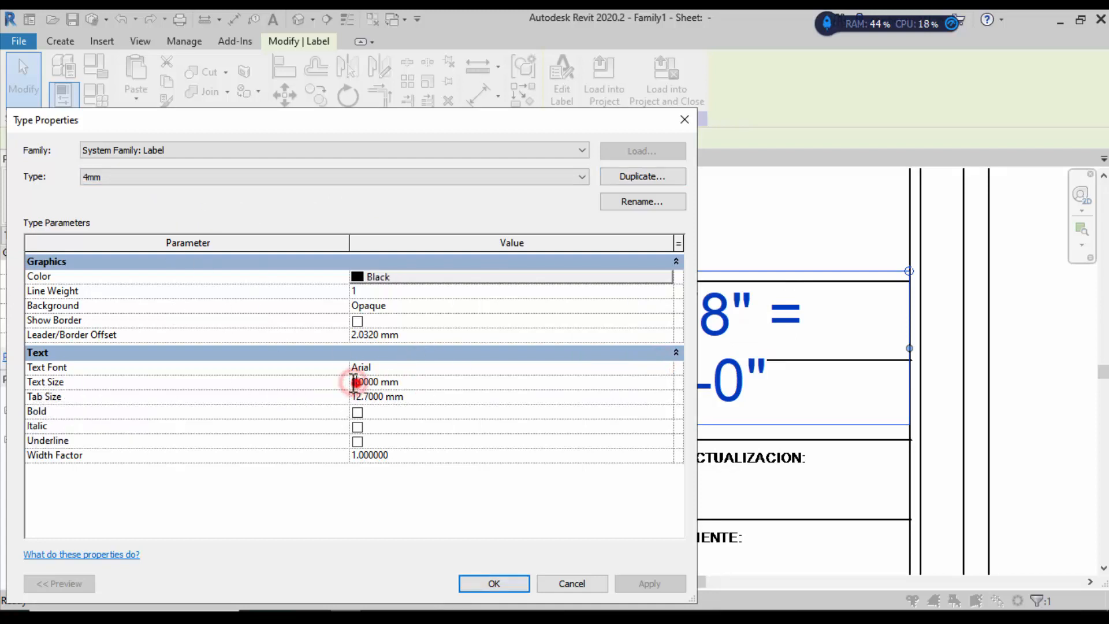
drag(355, 382, 338, 383)
text(4.)
click(494, 585)
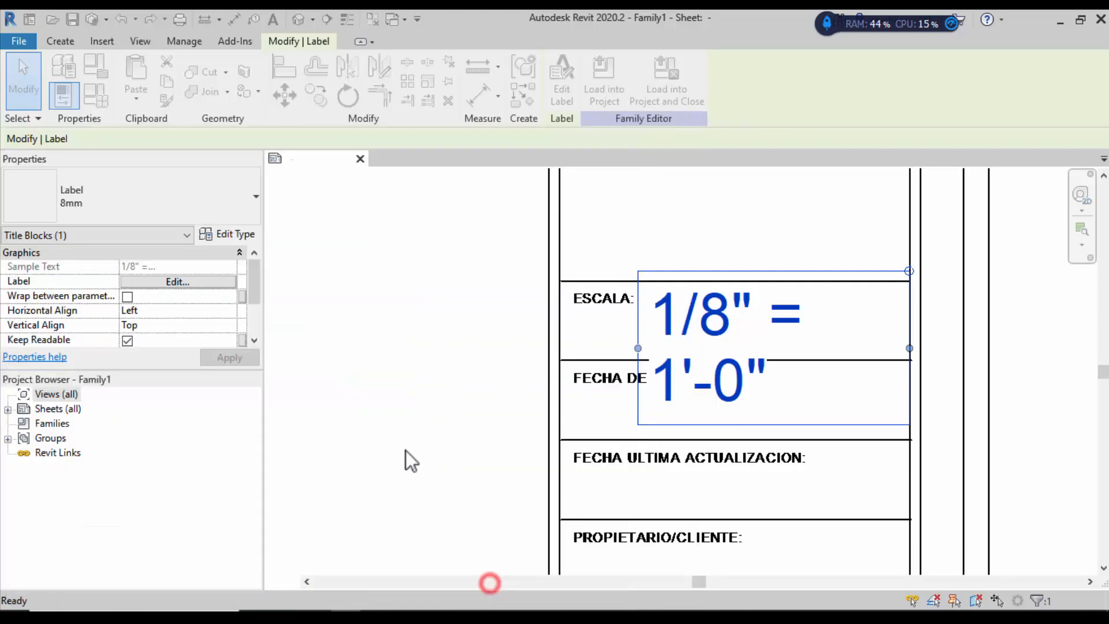
Step: Duplicate the 4mm label type as 3mm with a 3 mm text size
click(227, 234)
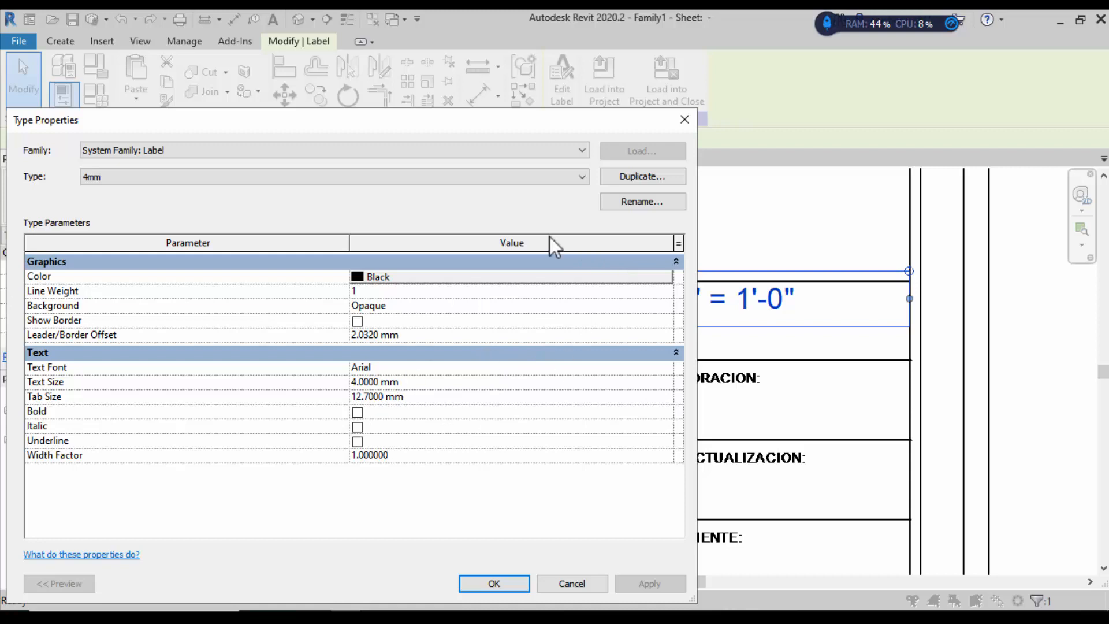
click(634, 173)
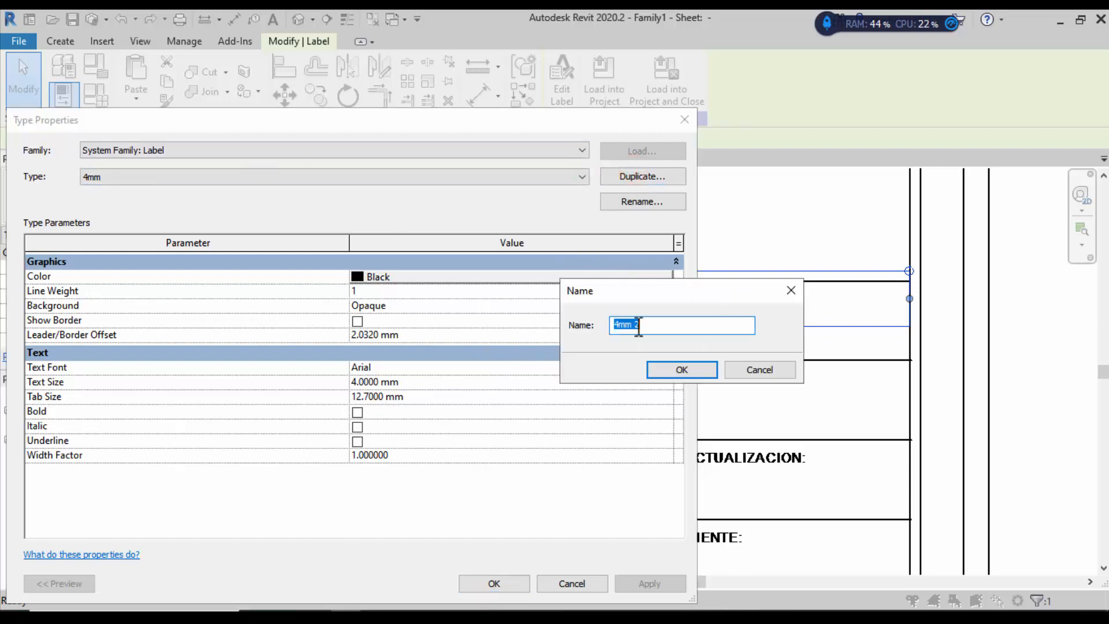
click(621, 328)
drag(620, 324, 588, 323)
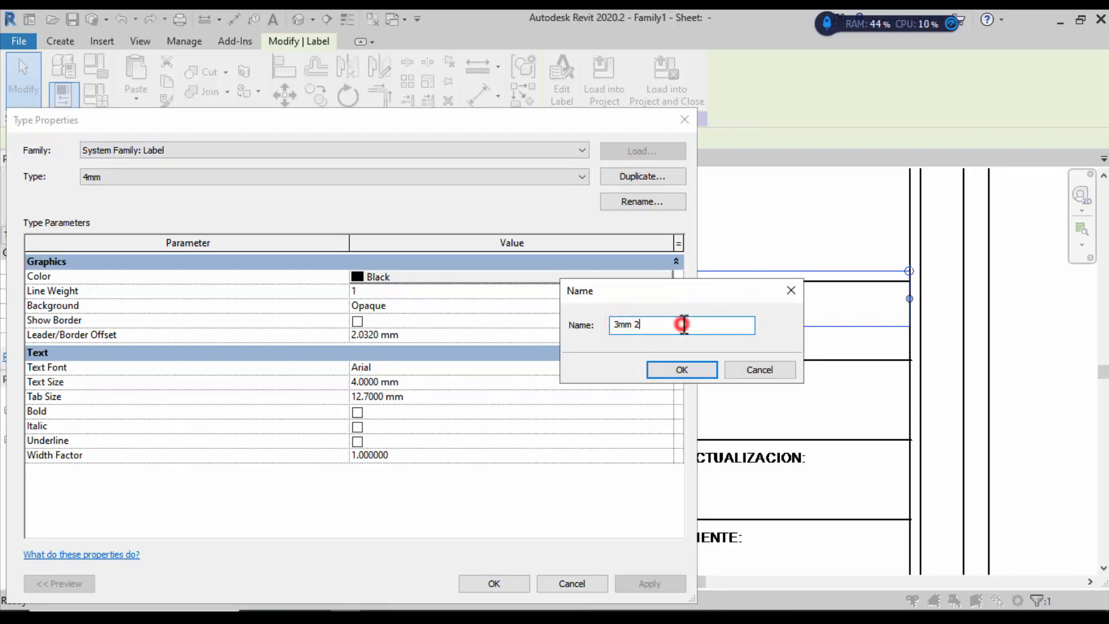
key(BackSpace)
click(706, 369)
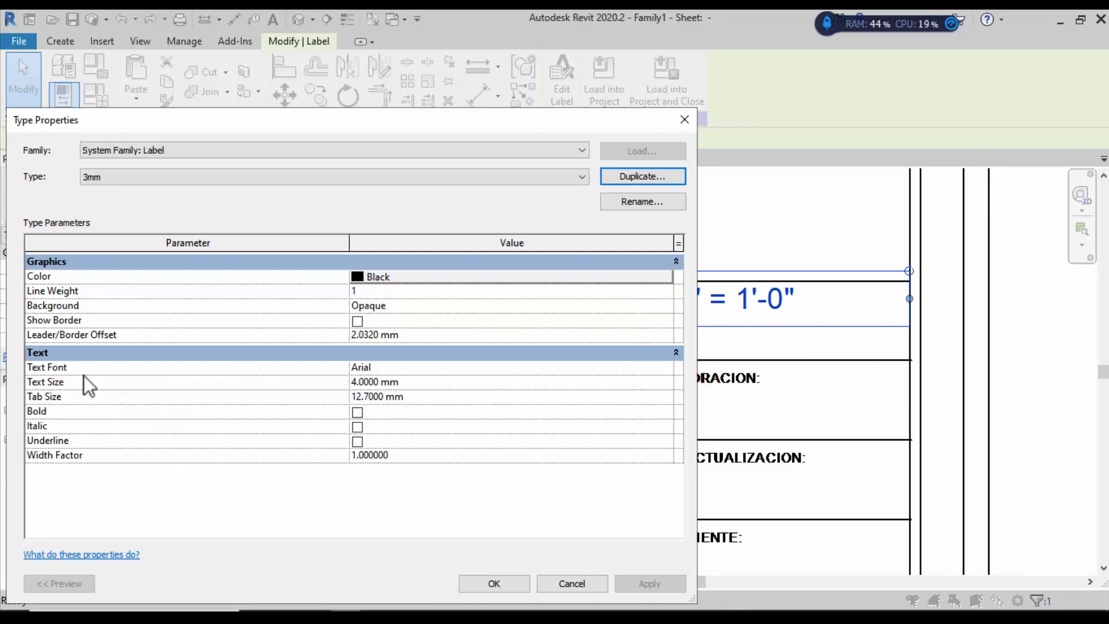
click(348, 384)
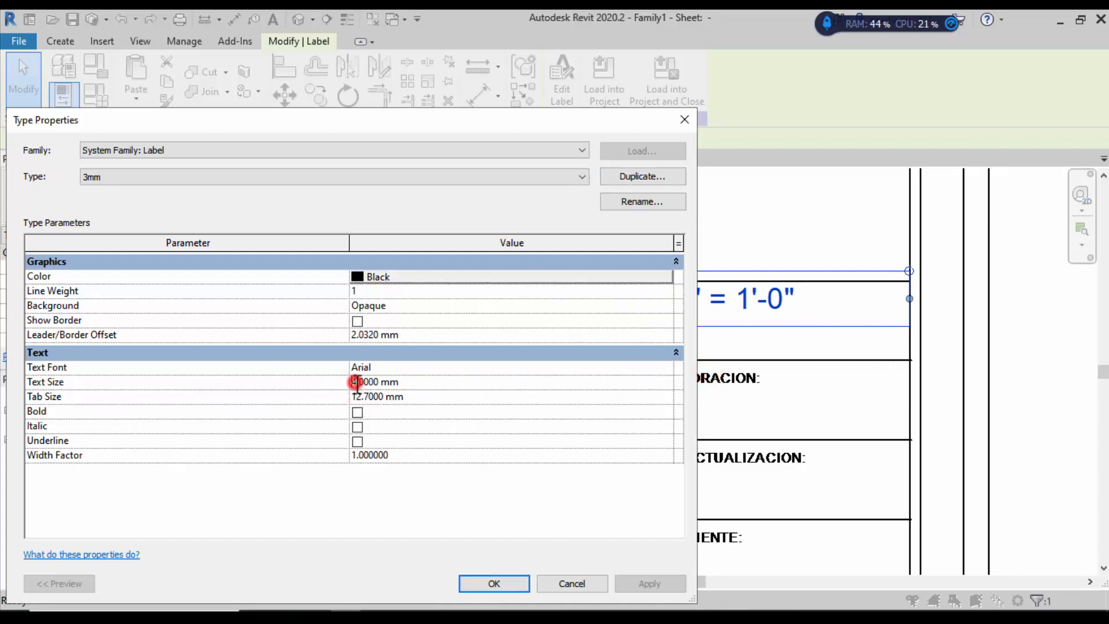
text(3)
click(523, 578)
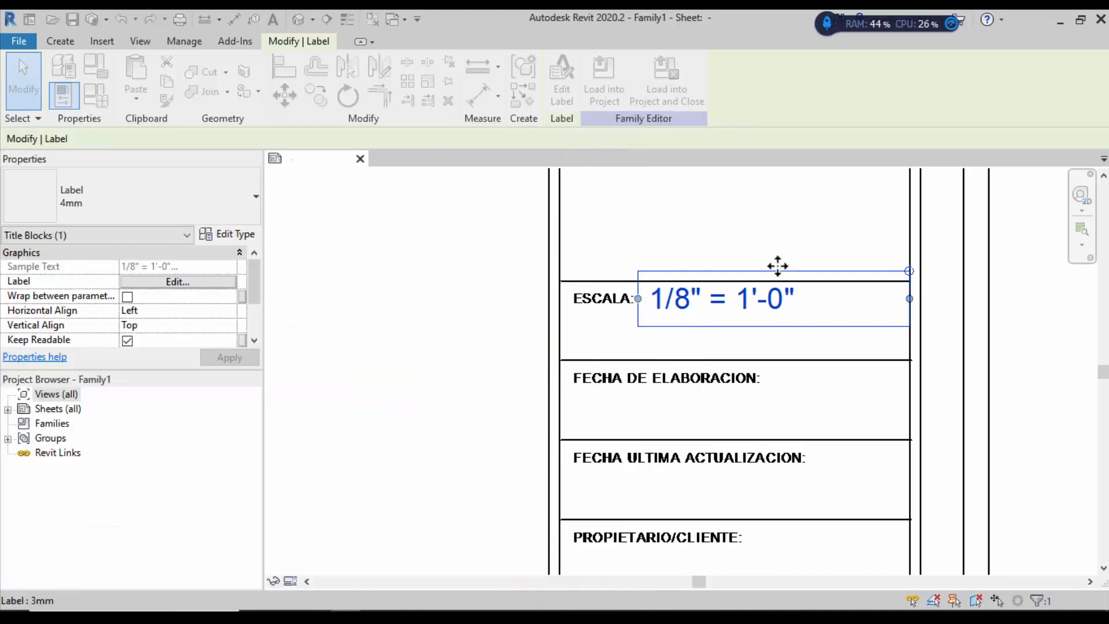
Step: Duplicate the 3mm label type as 2mm with a 2 mm text size
click(252, 208)
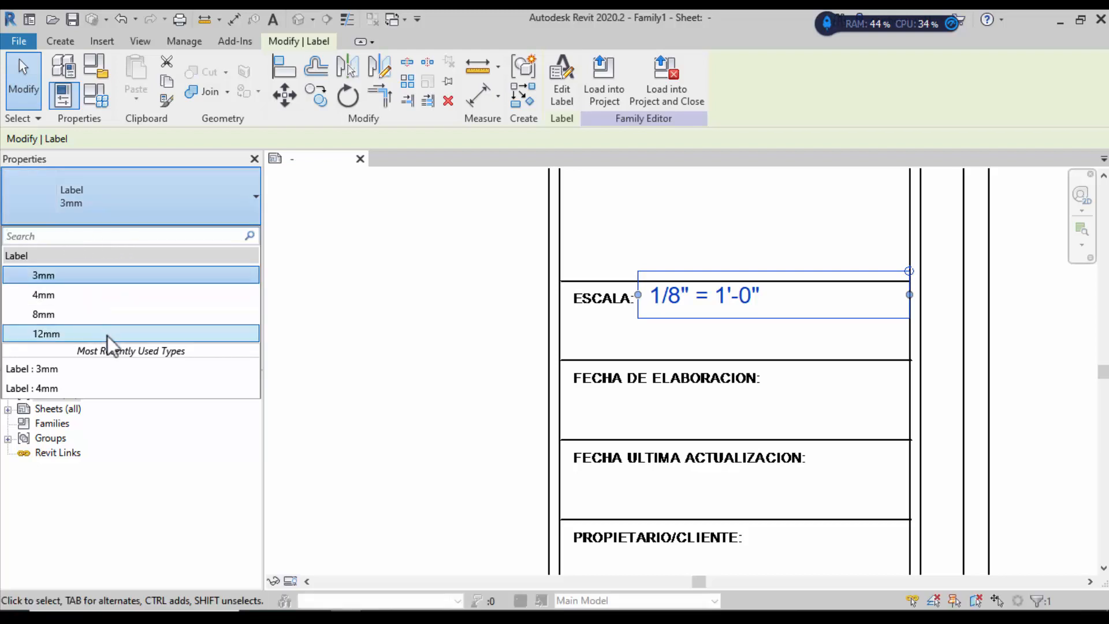
click(123, 213)
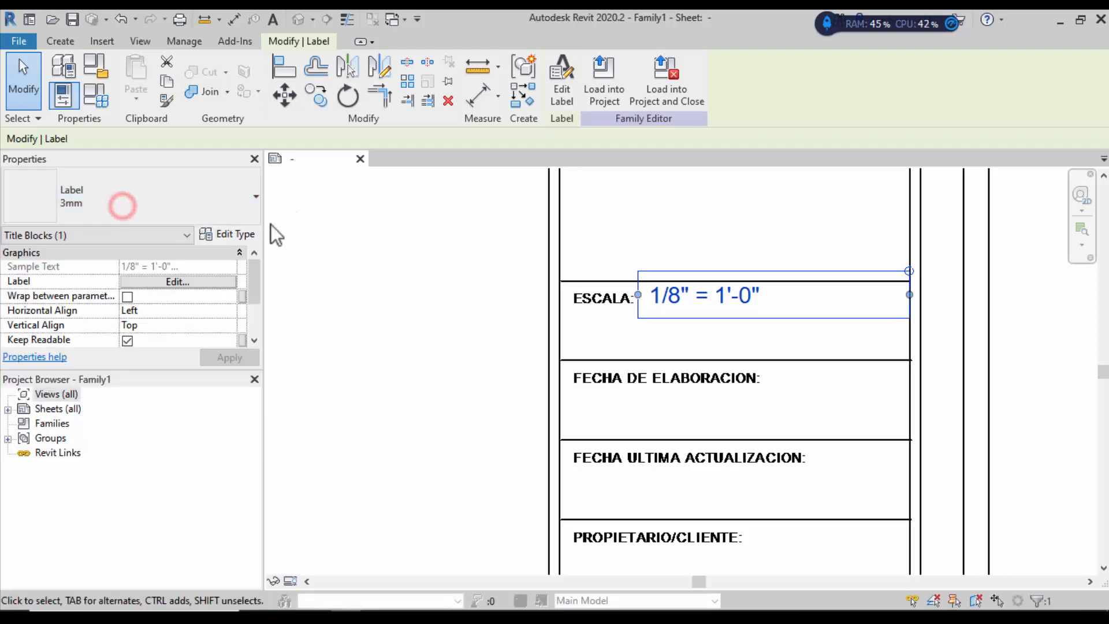
click(242, 232)
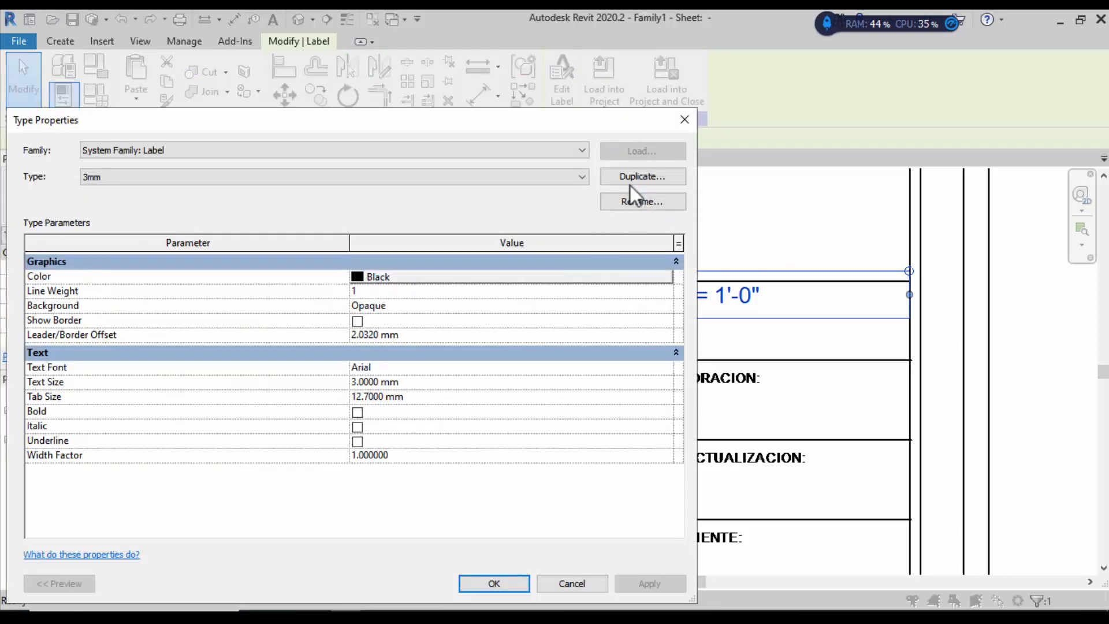
click(630, 182)
click(622, 322)
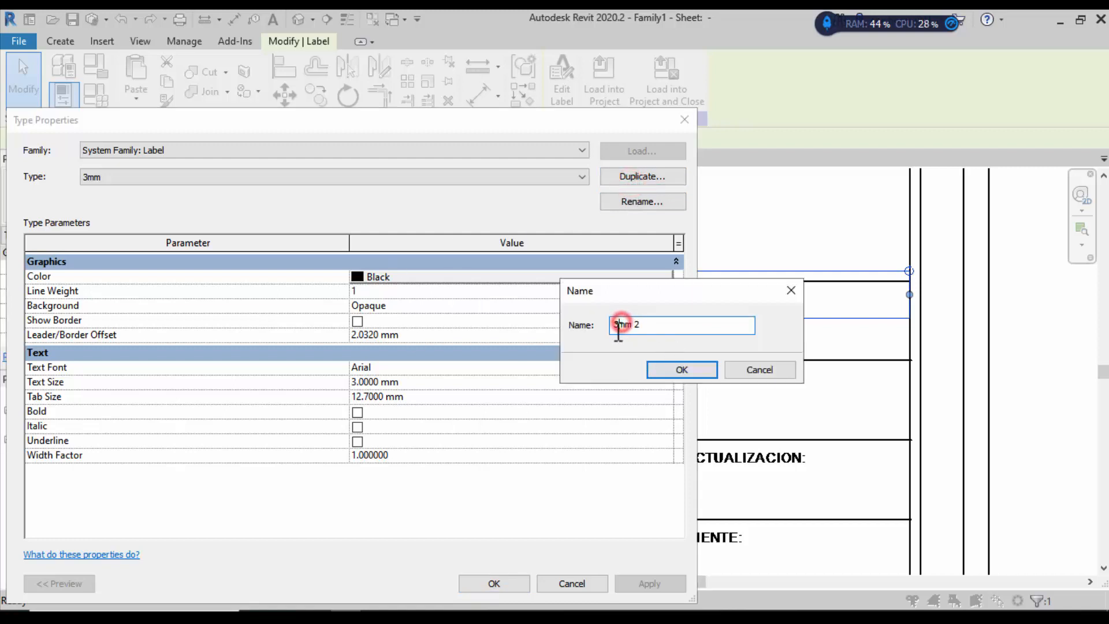
drag(620, 327, 592, 335)
key(BackSpace)
click(656, 369)
click(366, 383)
drag(358, 383, 352, 383)
text(2)
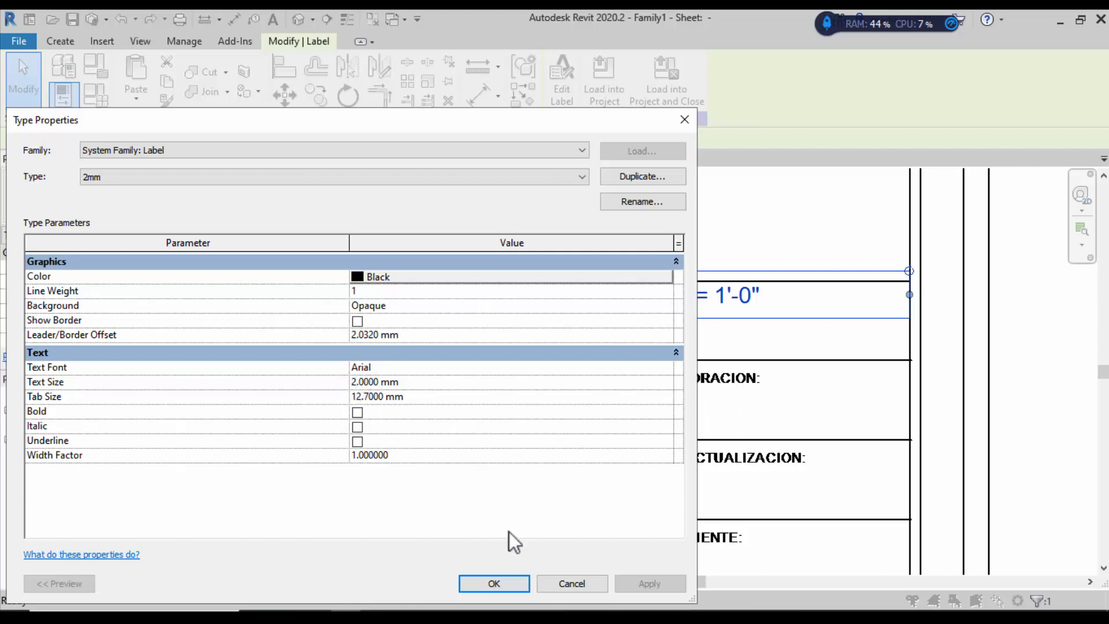
click(514, 581)
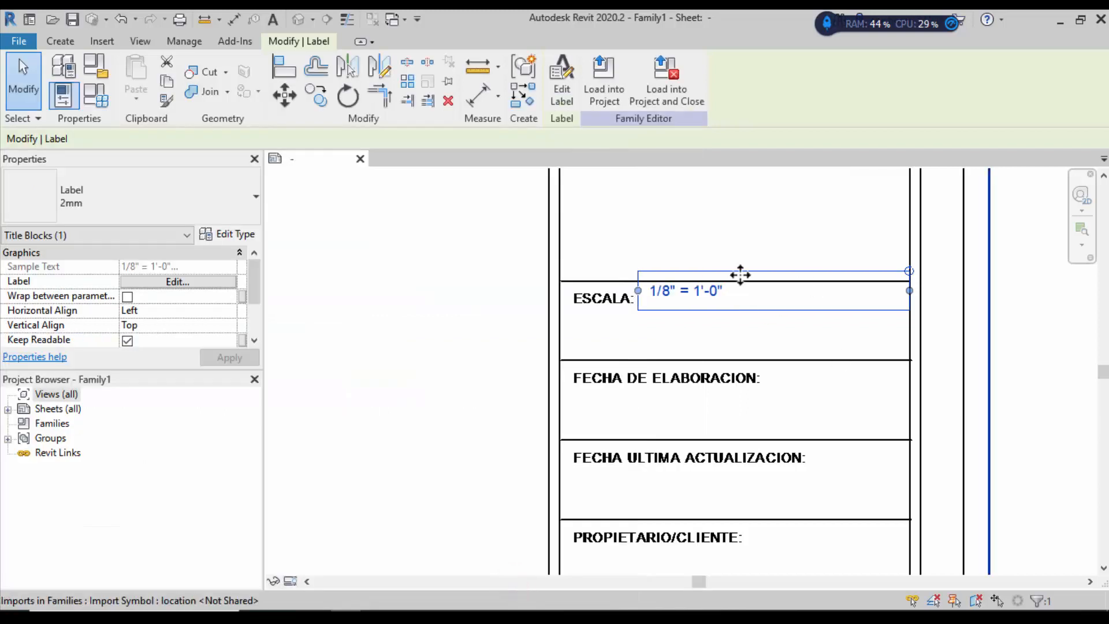
Step: Switch the scale label to Label 4mm, then narrow and position it under the ESCALA heading
drag(723, 275, 673, 319)
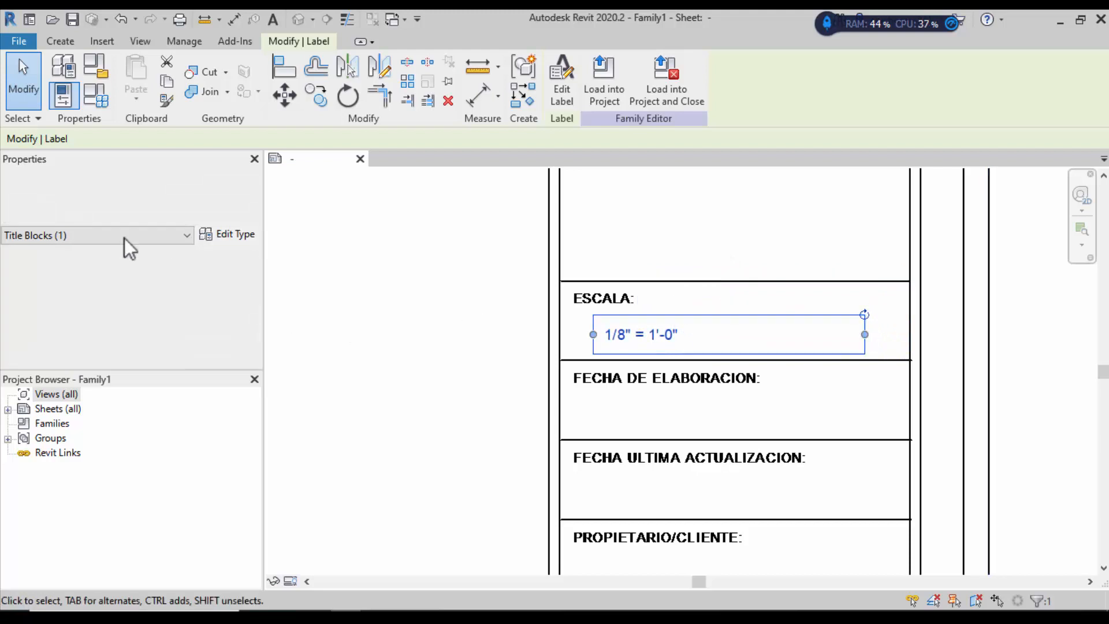
click(254, 202)
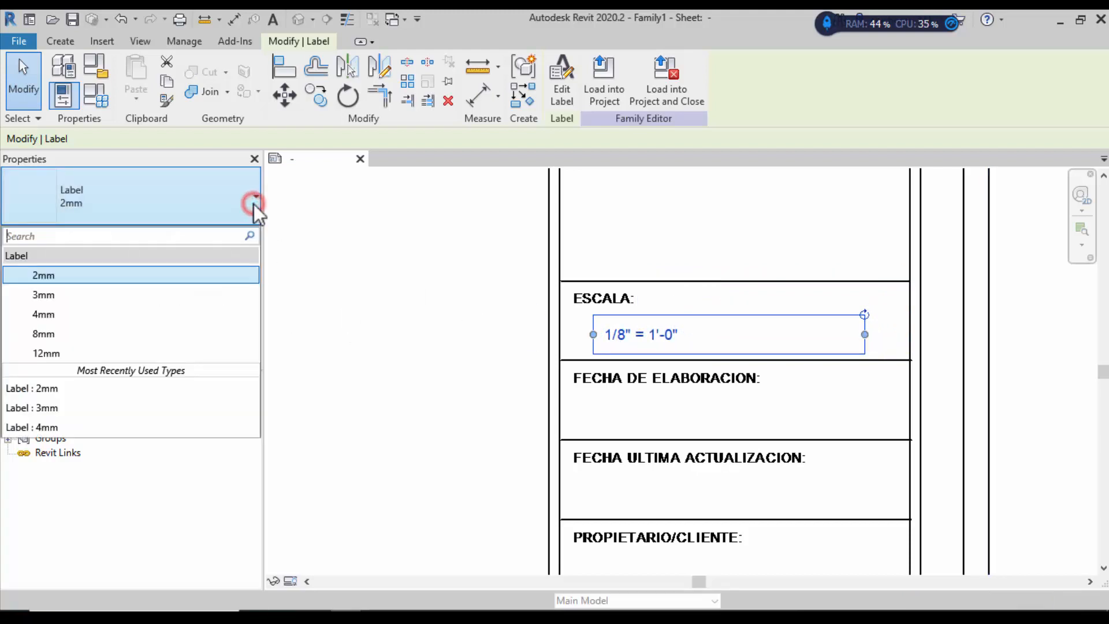
click(64, 314)
drag(683, 321, 733, 307)
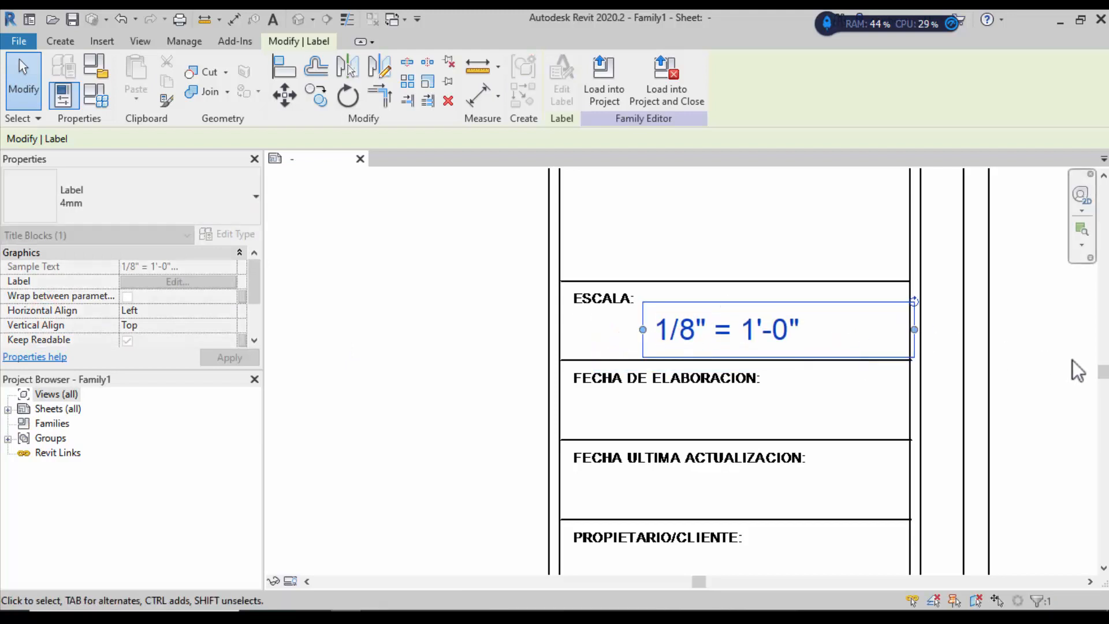
drag(908, 328, 899, 328)
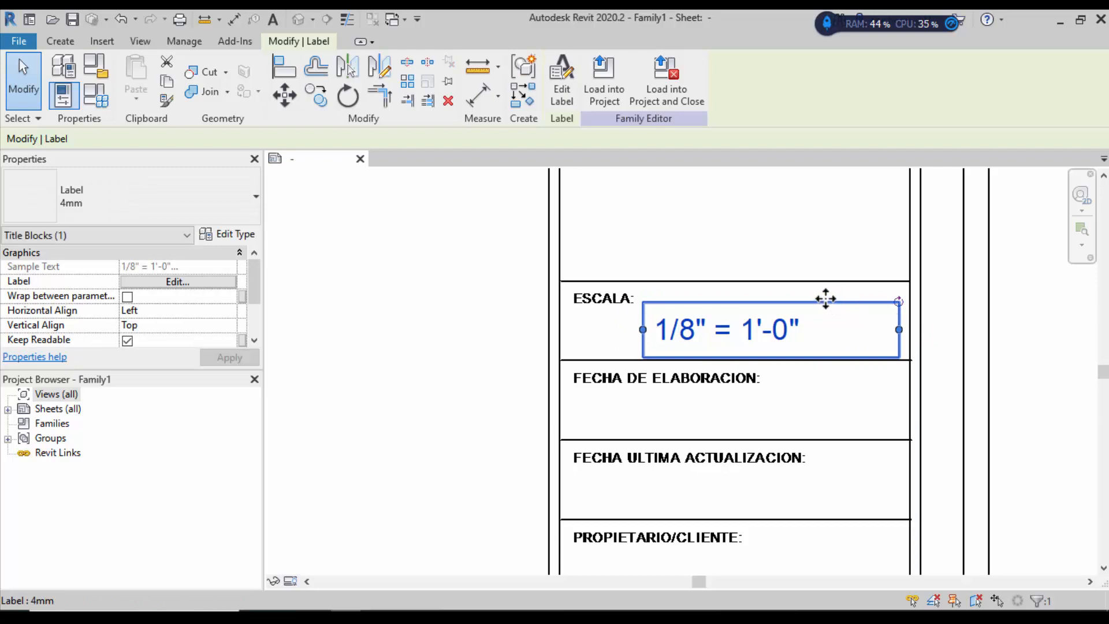
drag(826, 298, 835, 302)
click(390, 297)
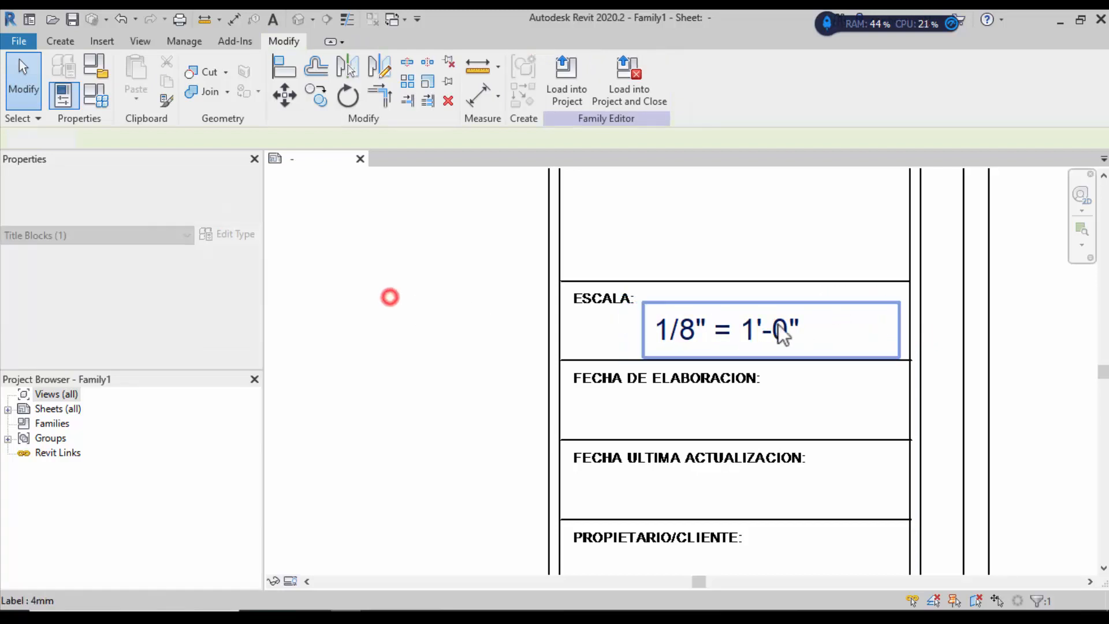
click(781, 333)
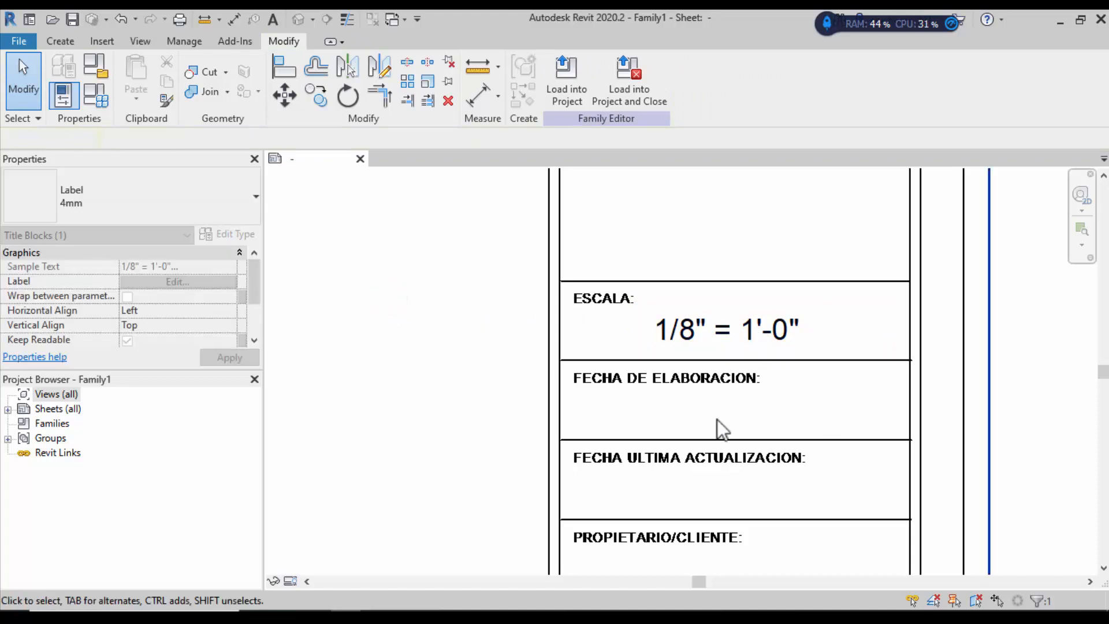
click(515, 315)
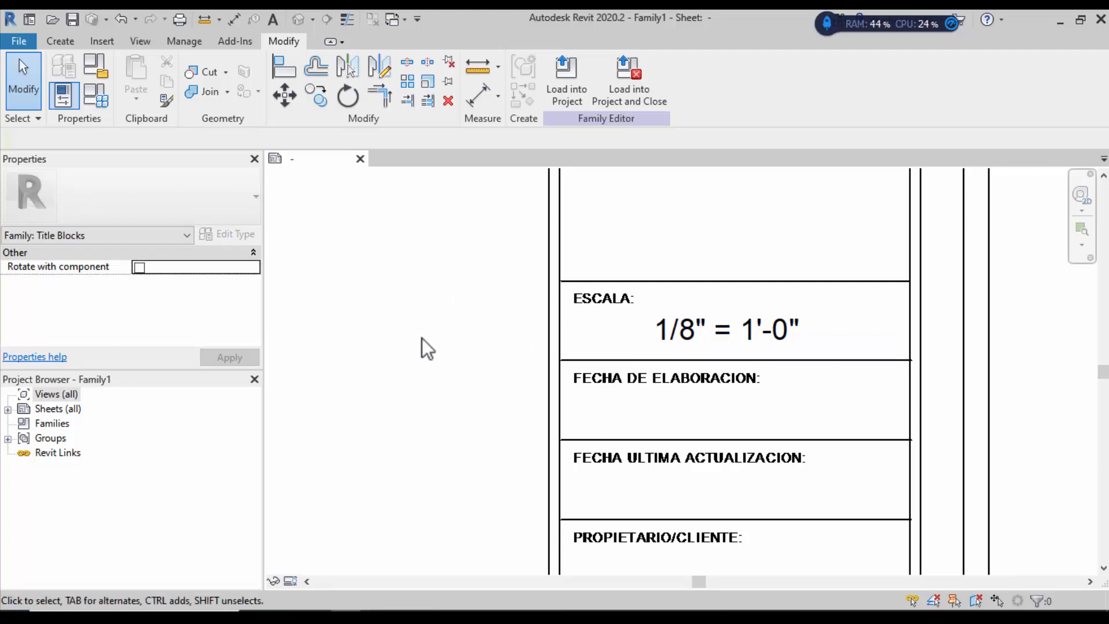
click(705, 328)
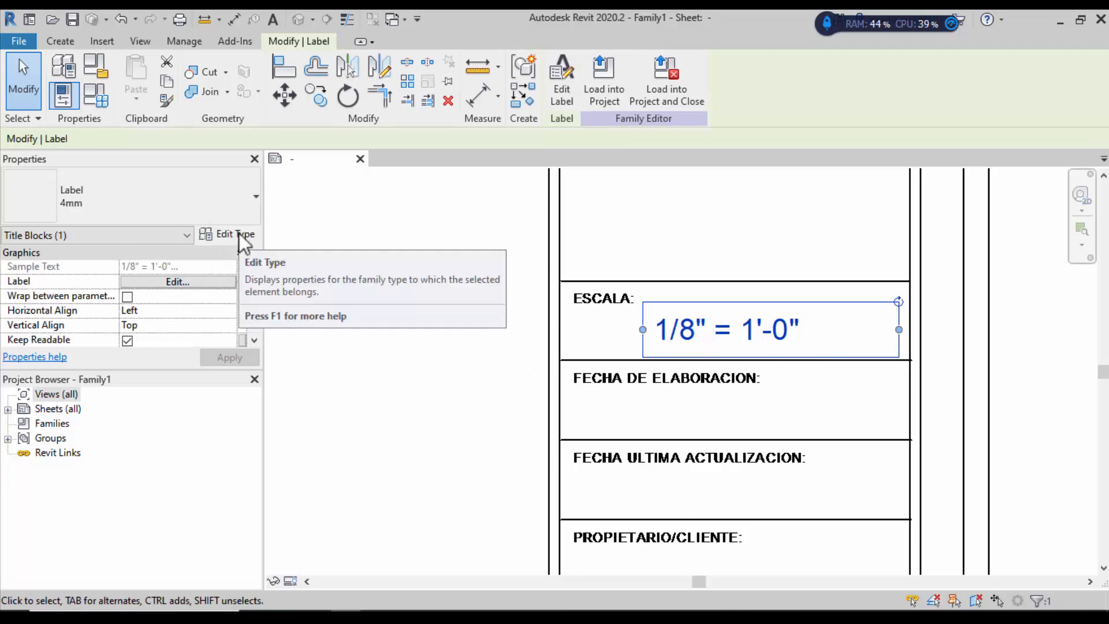
click(239, 233)
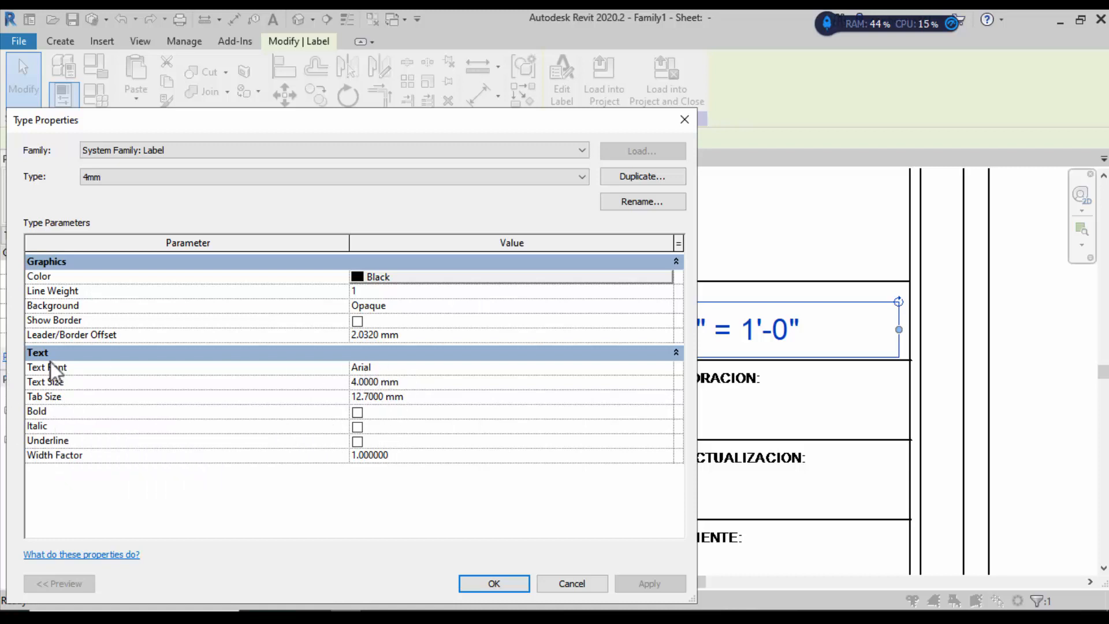
click(395, 369)
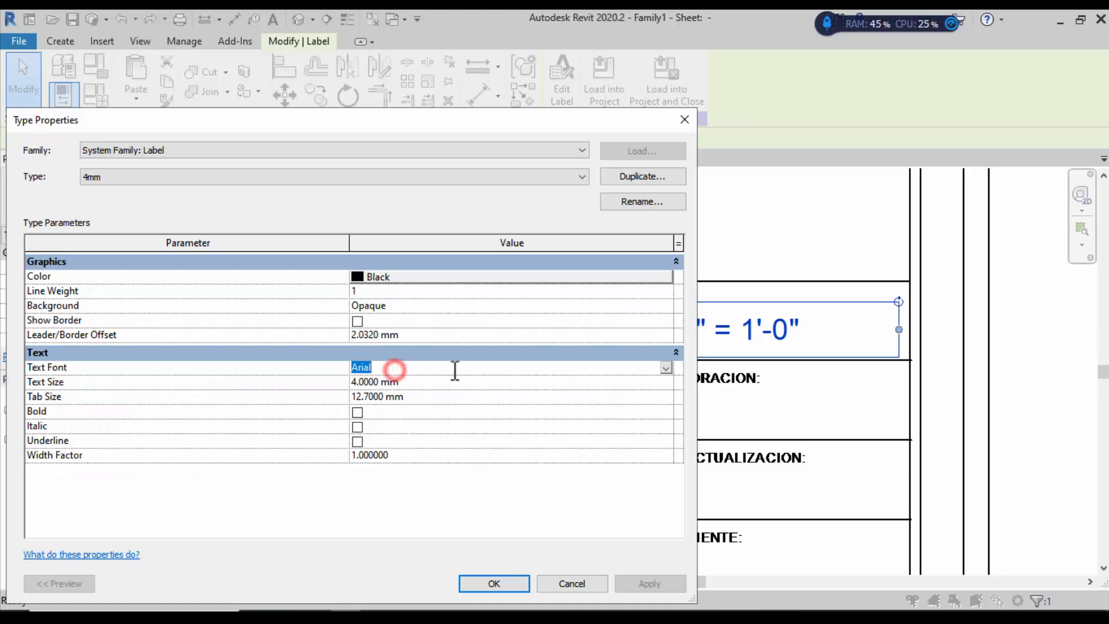
click(670, 366)
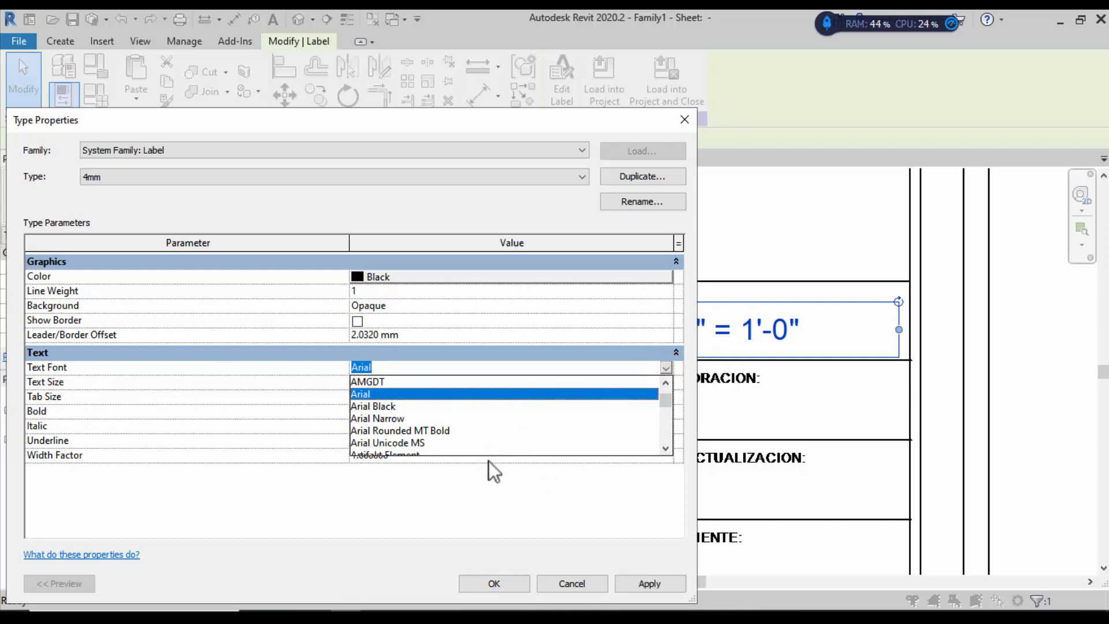
click(411, 496)
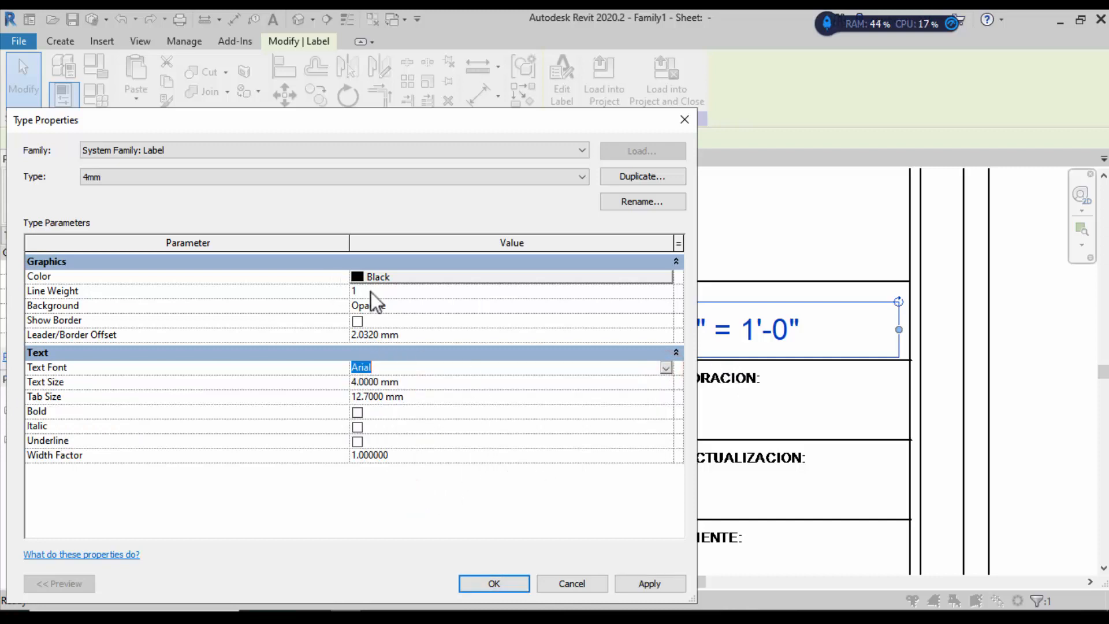
click(132, 176)
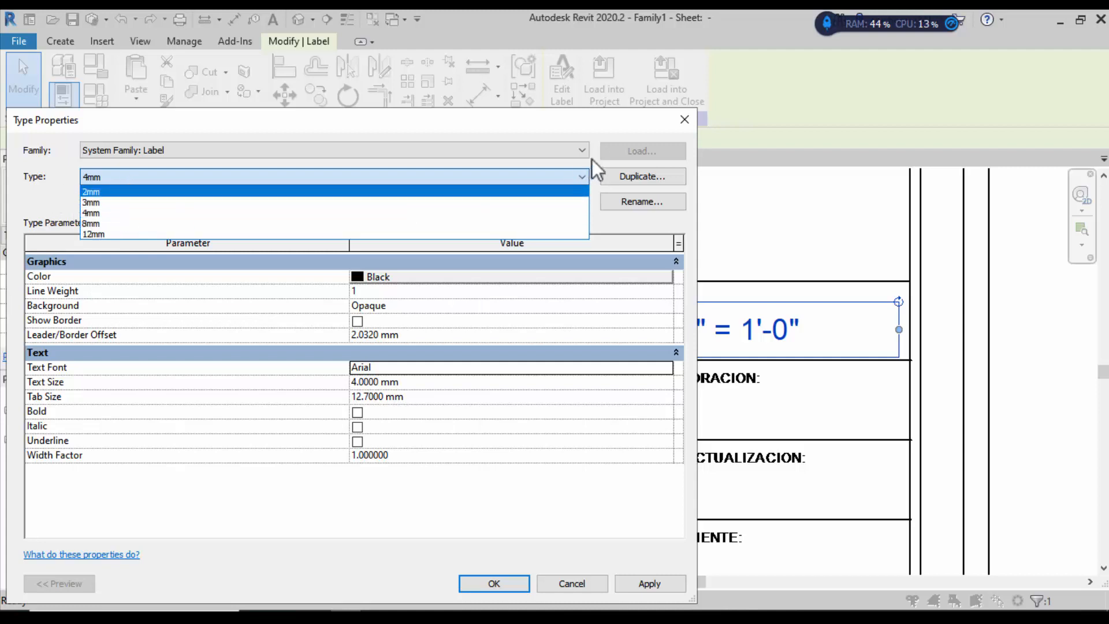
click(692, 124)
click(1041, 350)
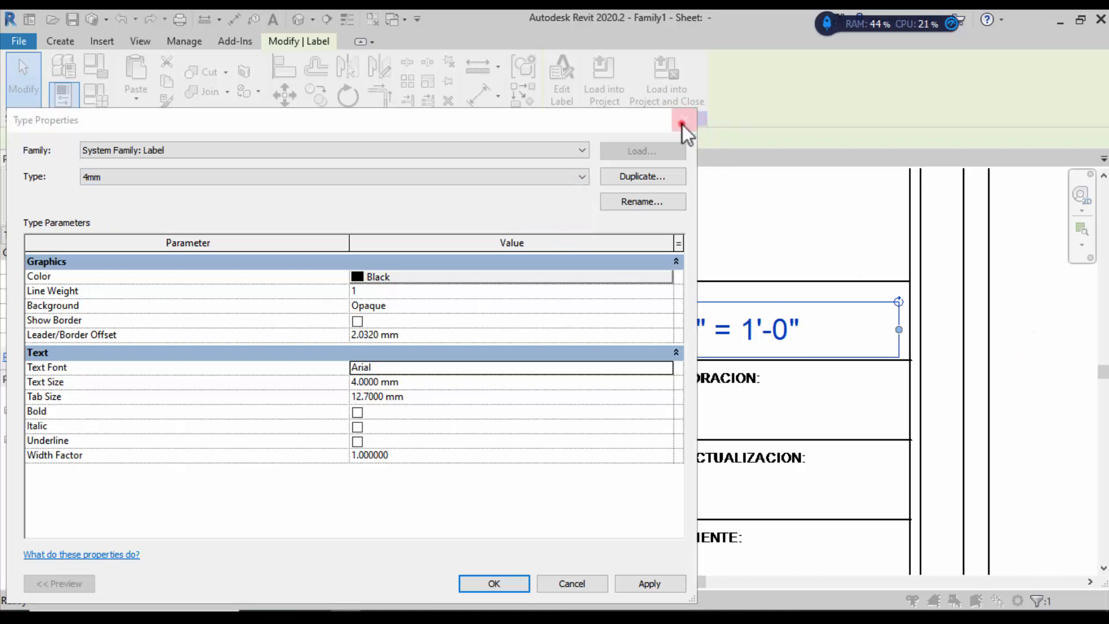
click(682, 123)
click(1029, 362)
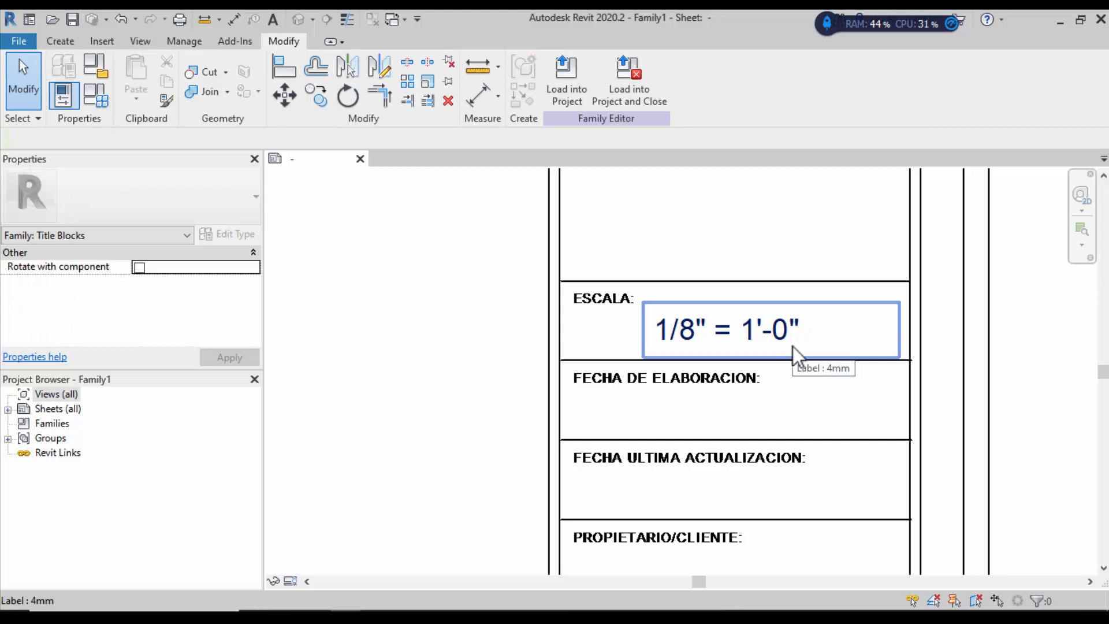
Step: Zoom to the date rows and start the Label tool from the Create tab
scroll(722, 310, down, 3)
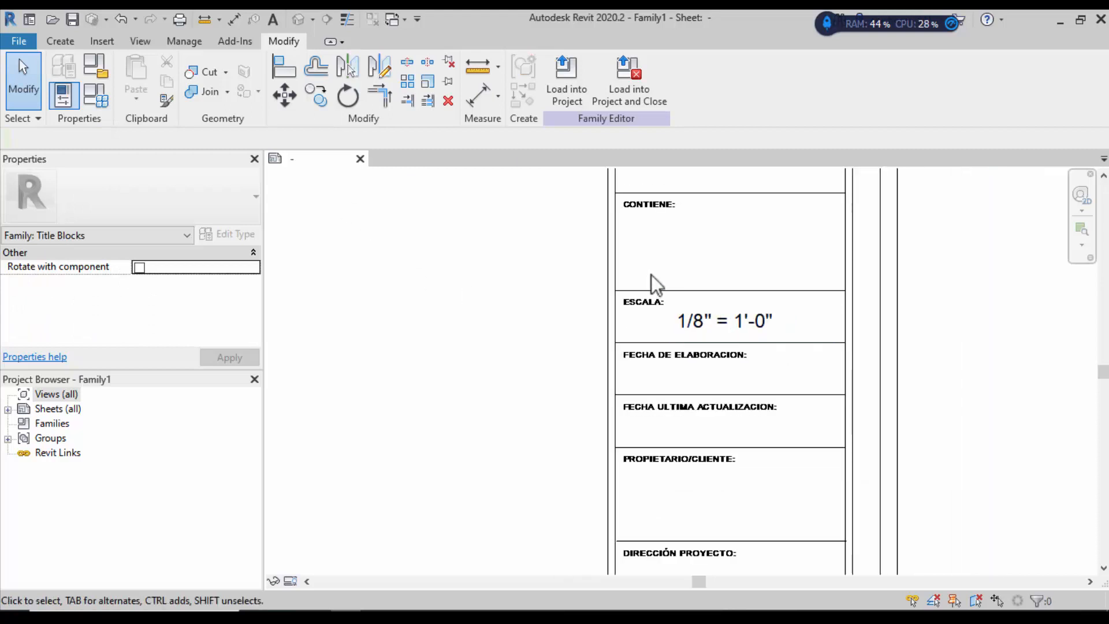
scroll(795, 467, up, 1)
scroll(709, 299, up, 2)
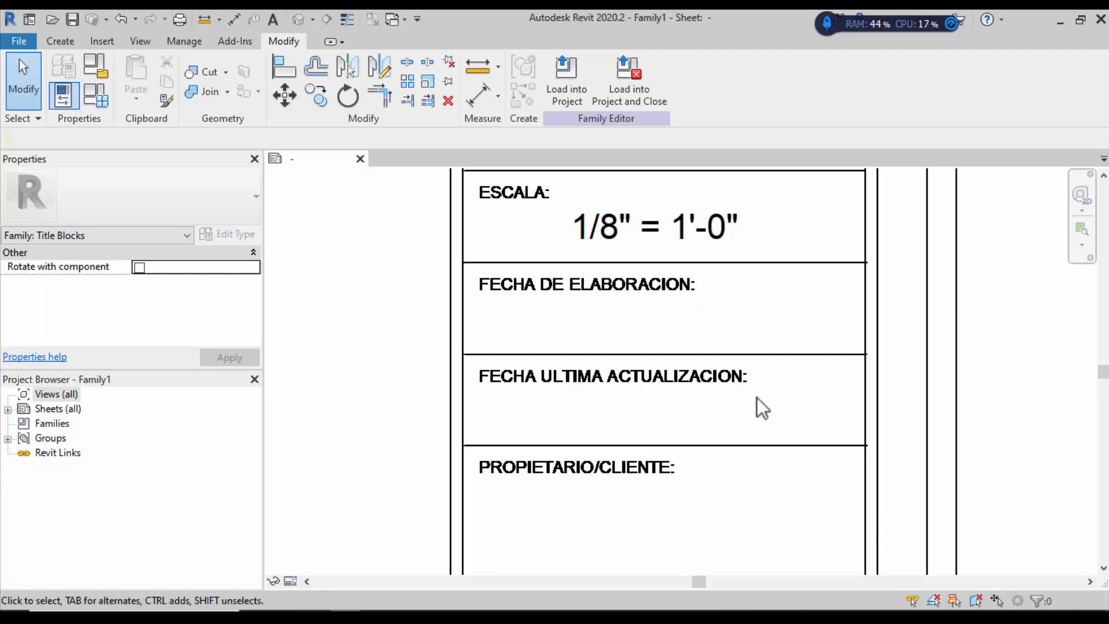
scroll(757, 354, down, 1)
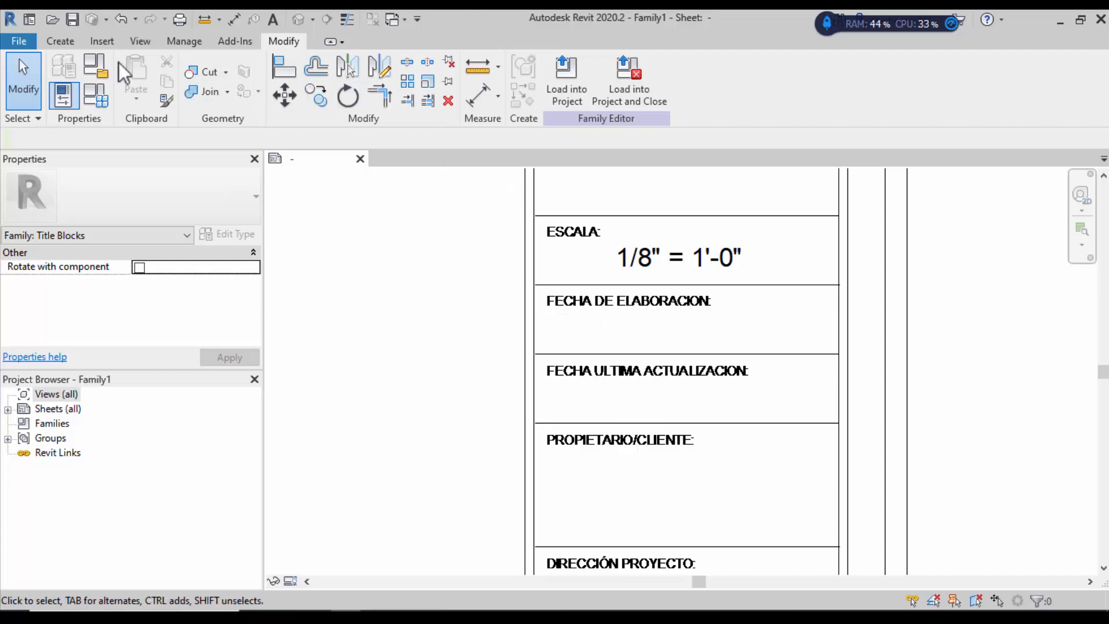
click(60, 44)
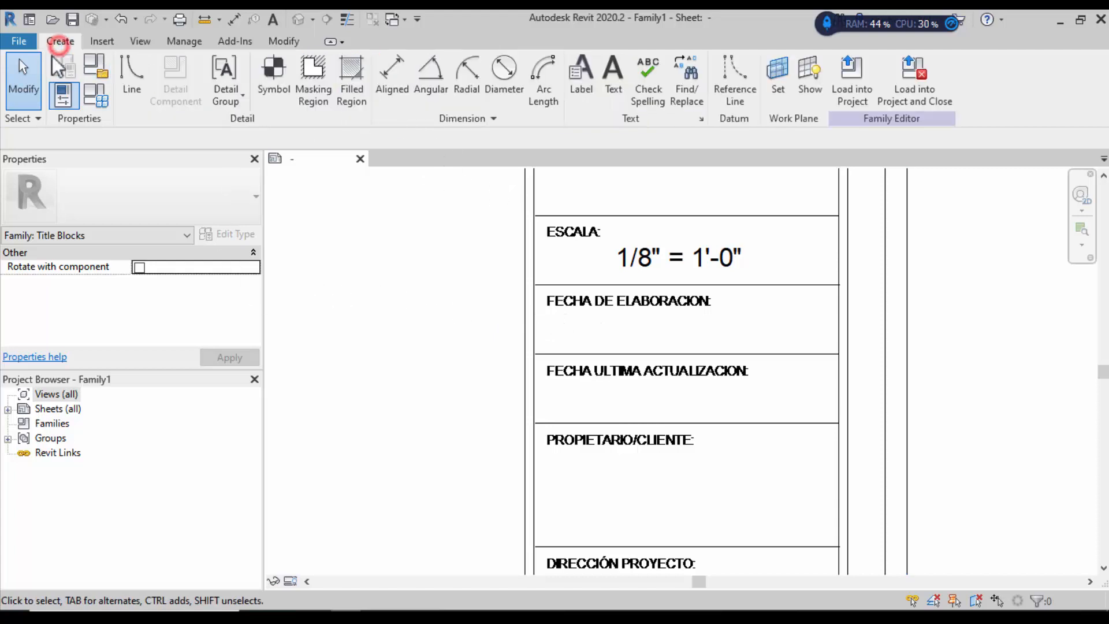
click(576, 86)
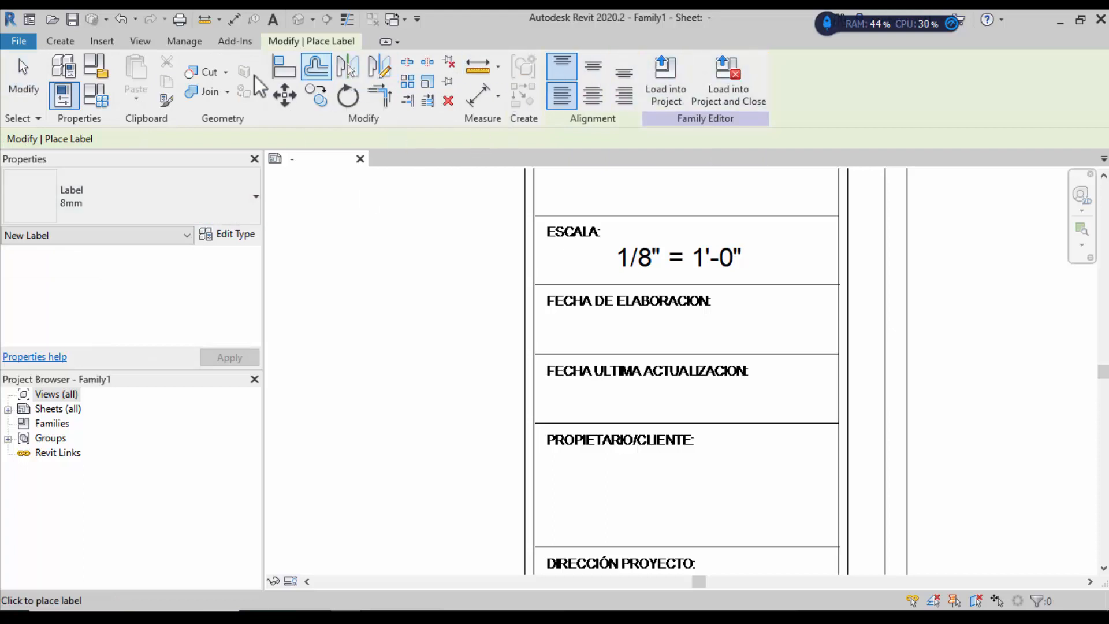
Step: Place a label showing the Project Issue Date parameter in the FECHA DE ELABORACION field
click(564, 325)
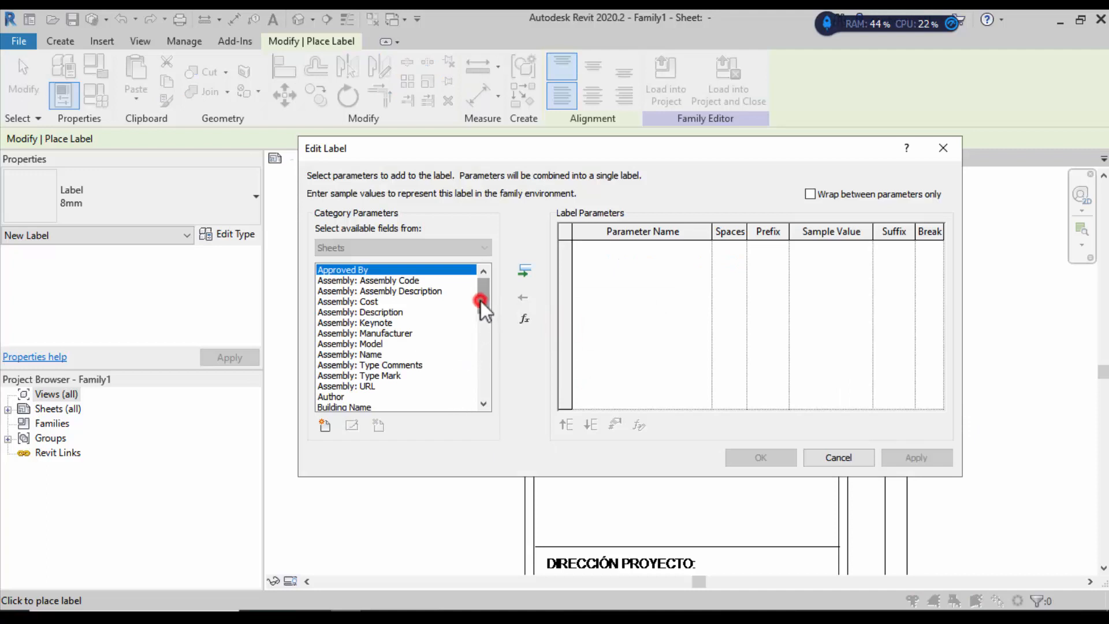
drag(480, 301, 476, 388)
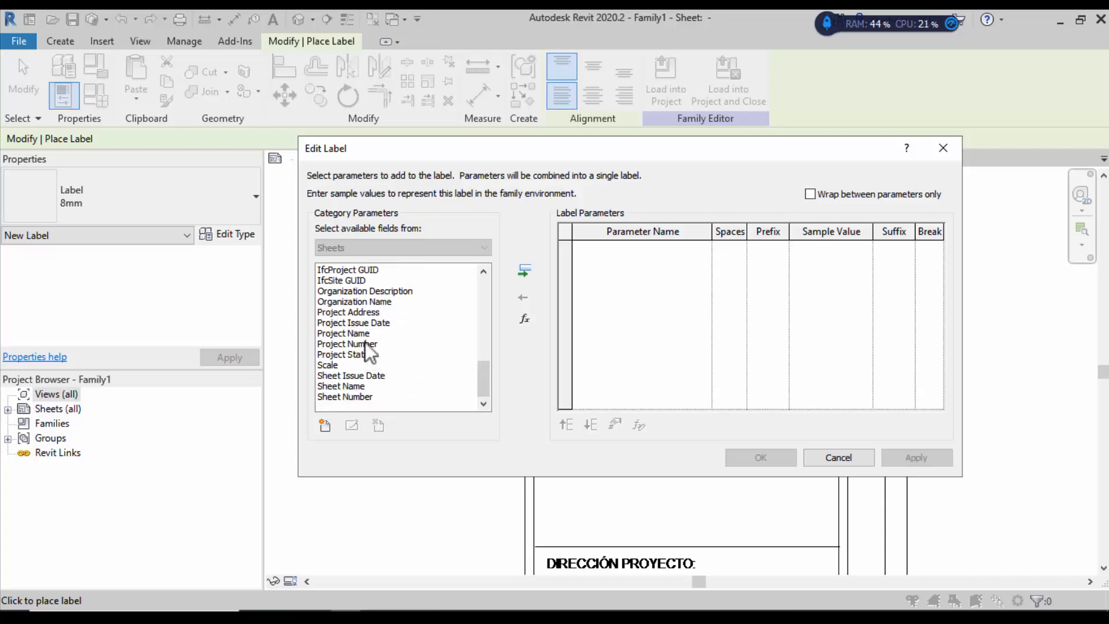
click(362, 324)
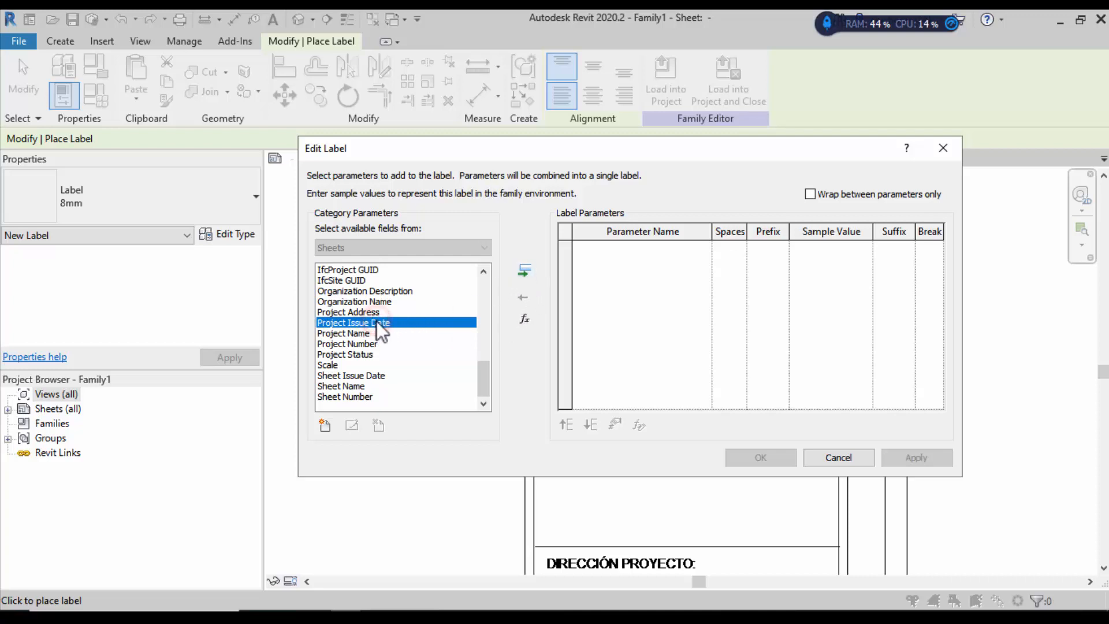
click(529, 270)
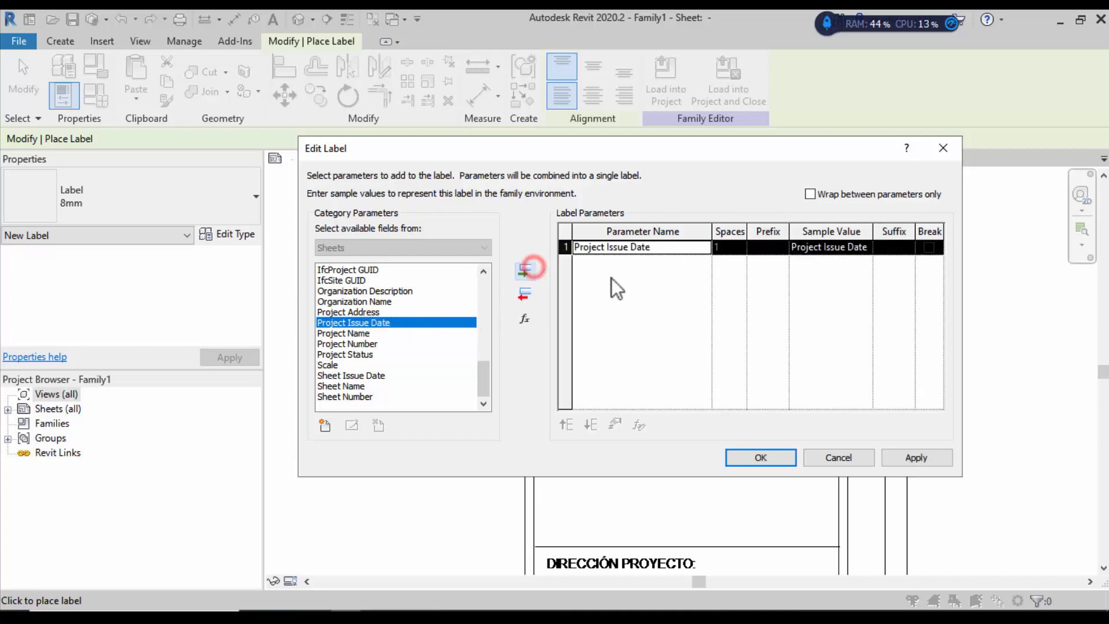
click(809, 246)
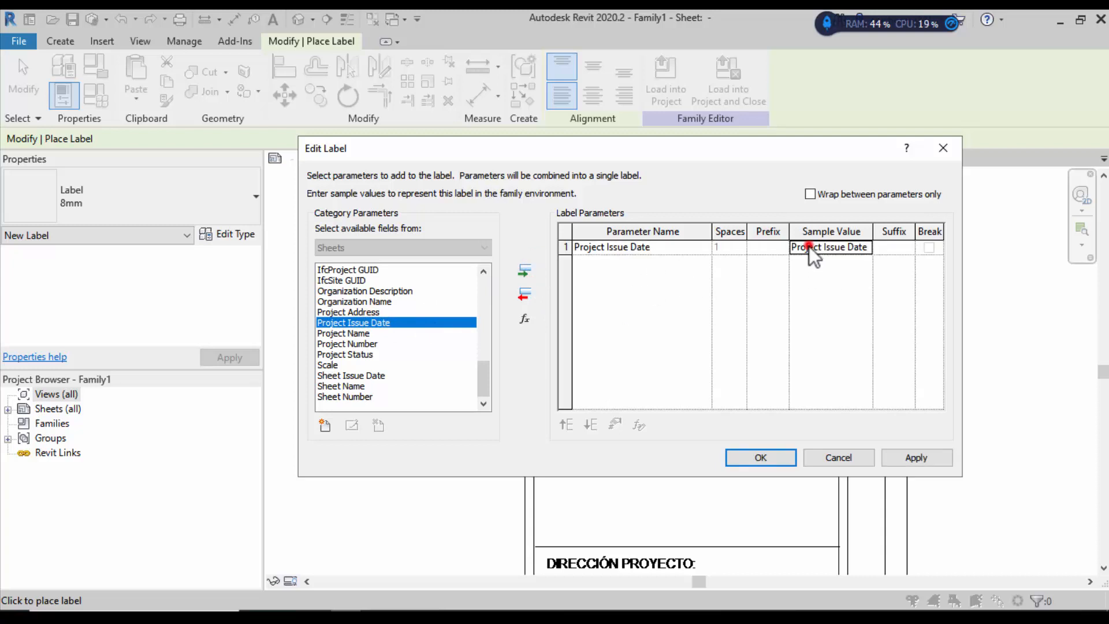
click(865, 248)
drag(865, 248, 818, 226)
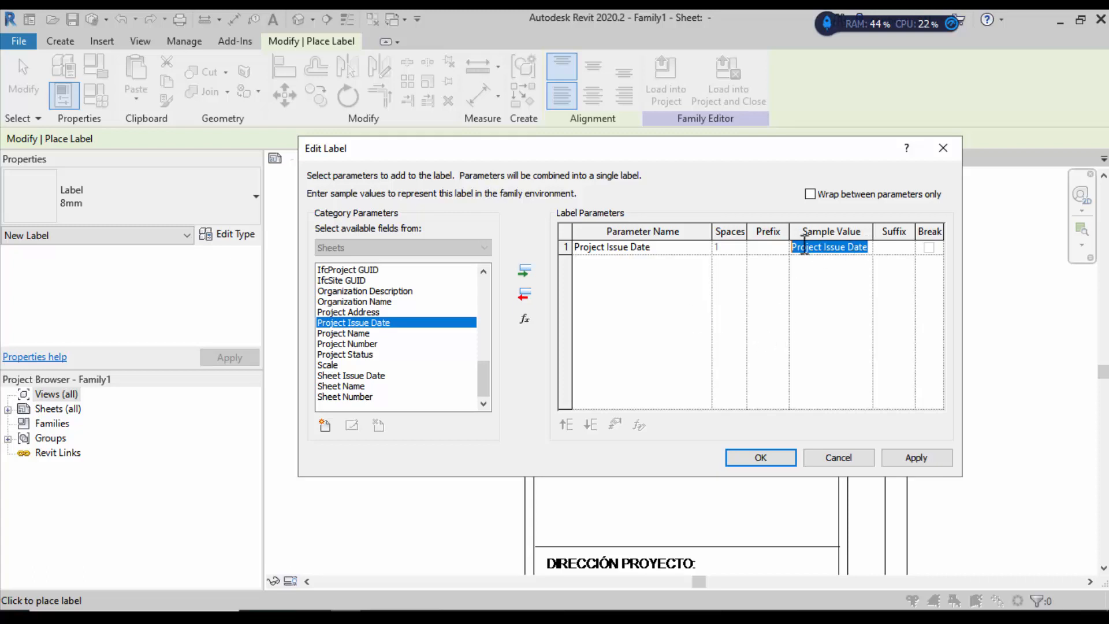
click(761, 458)
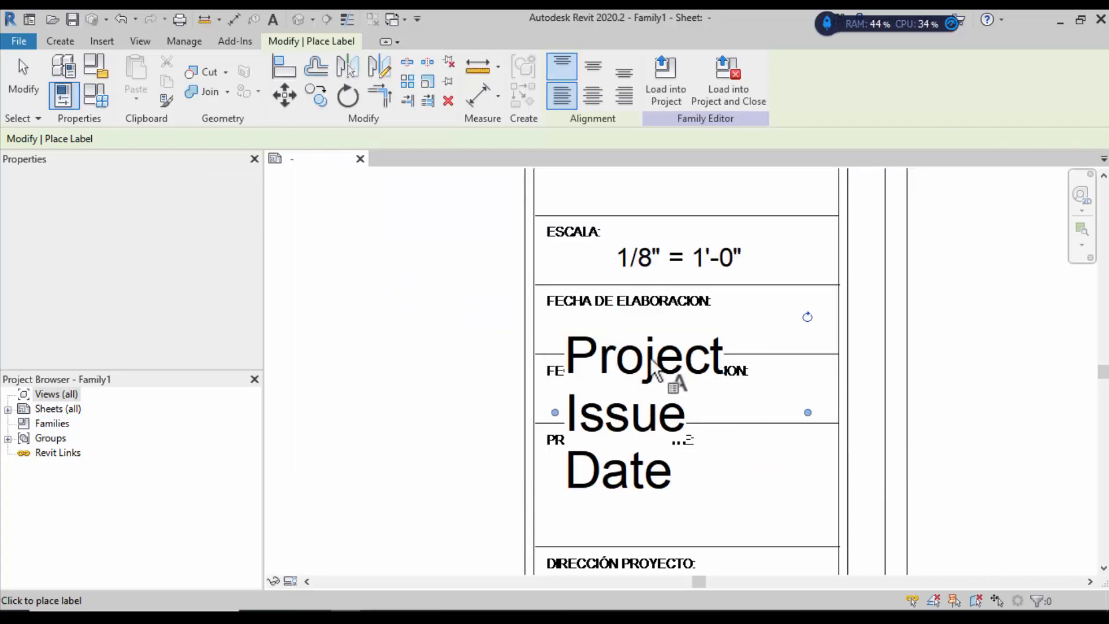
Step: Cancel the extra label placement and return to Modify
click(797, 410)
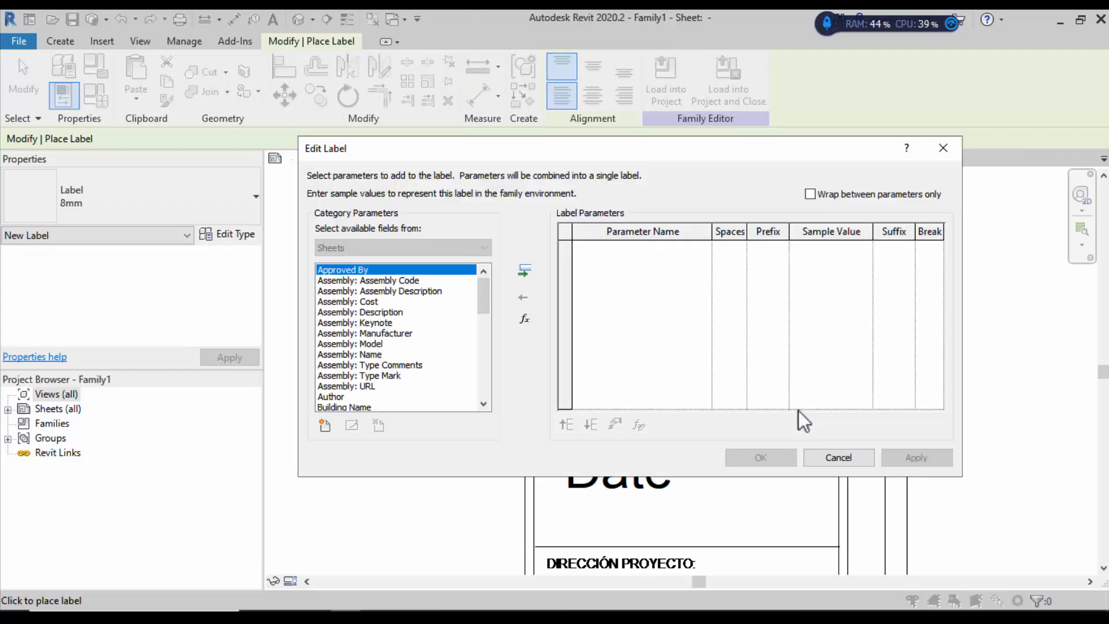
click(943, 148)
click(22, 74)
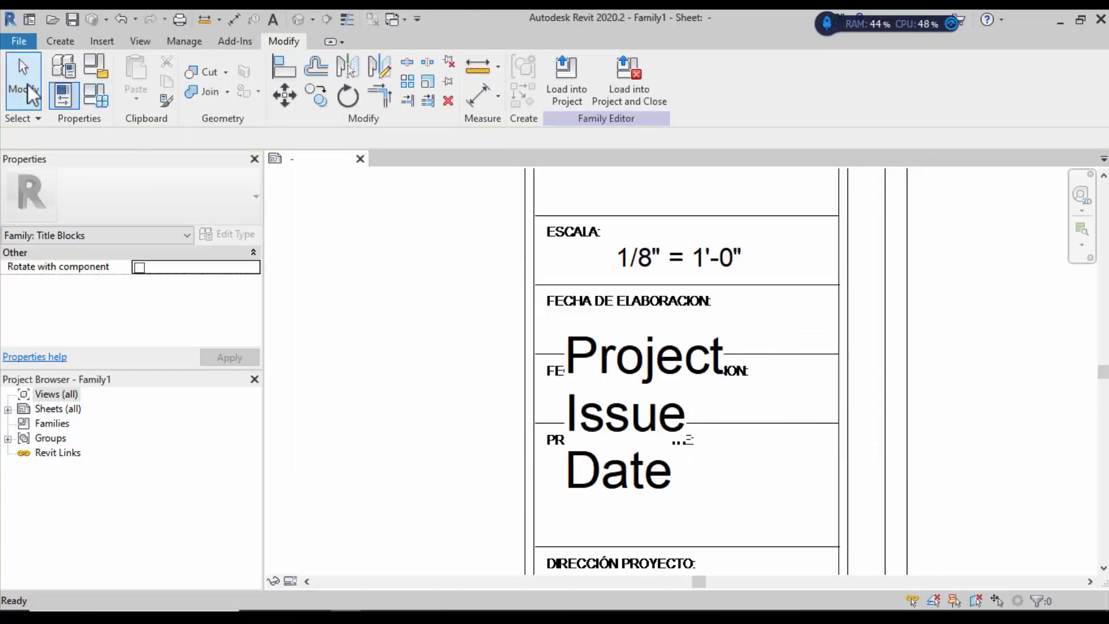
Step: Widen the Project Issue Date label to one line and switch it to the 3mm type
click(713, 348)
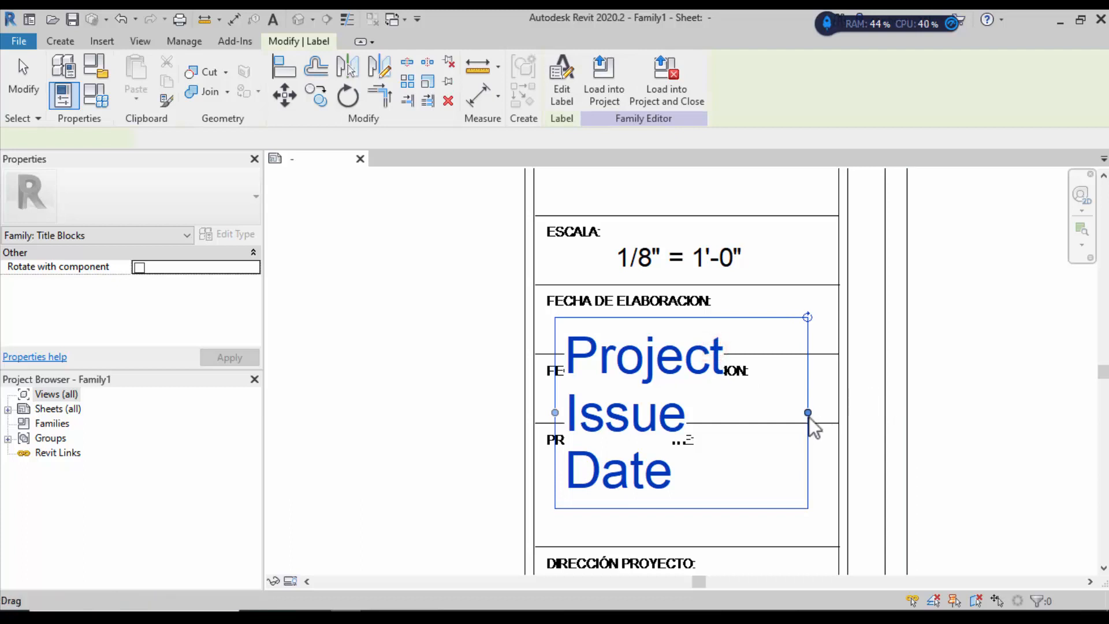
drag(807, 413, 1044, 373)
click(1028, 497)
click(1046, 355)
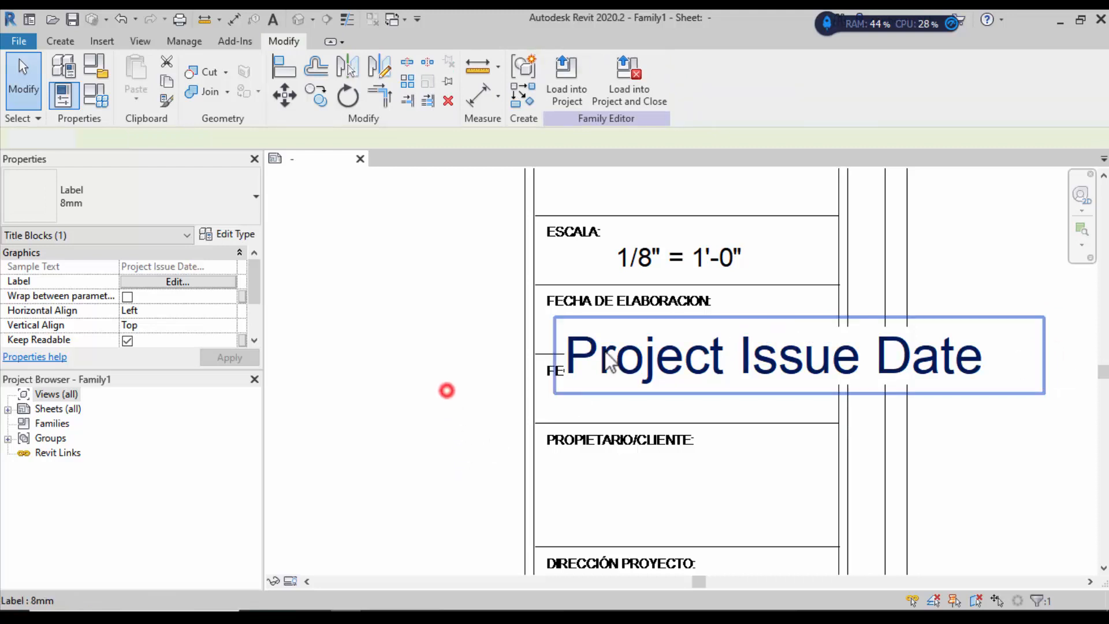
click(231, 220)
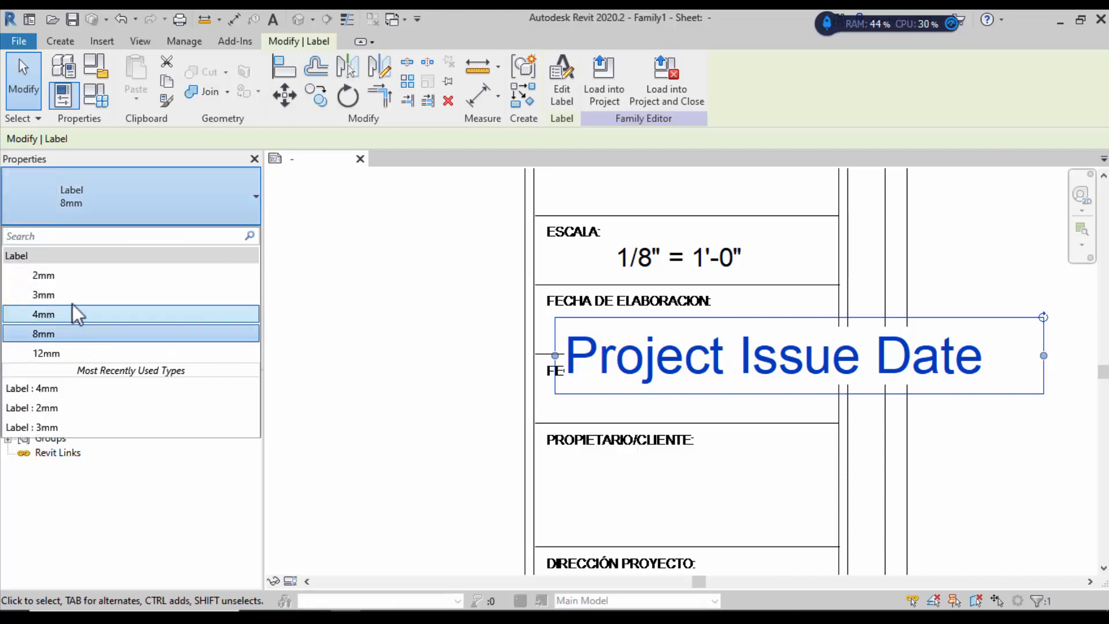
click(76, 294)
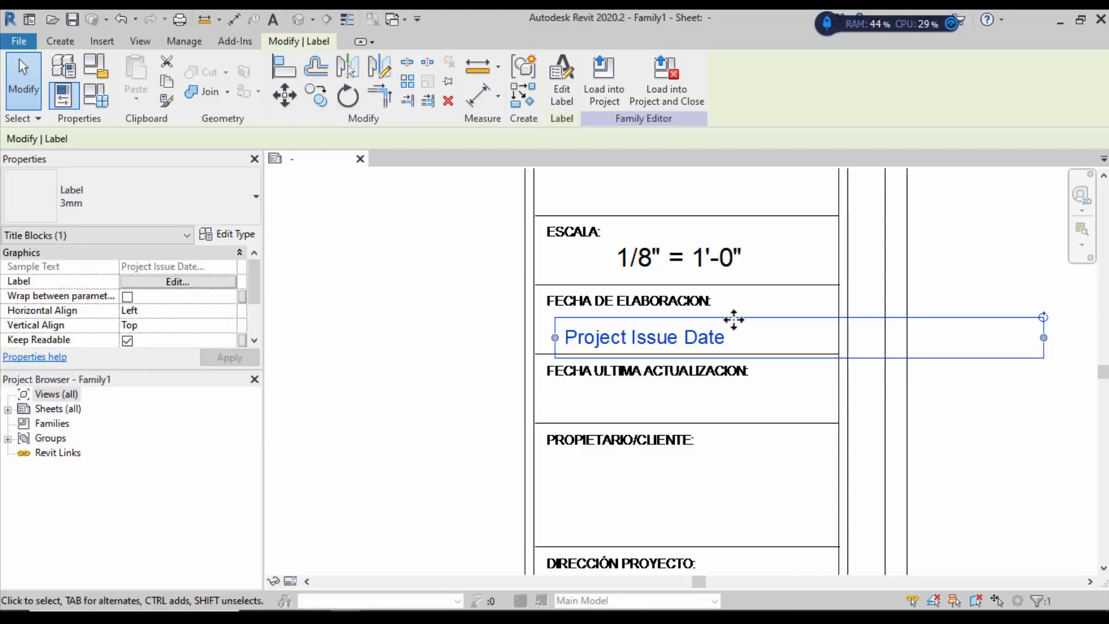
Step: Resize and move the date label to fit inside the FECHA DE ELABORACION field
ctrl+drag(733, 319, 721, 377)
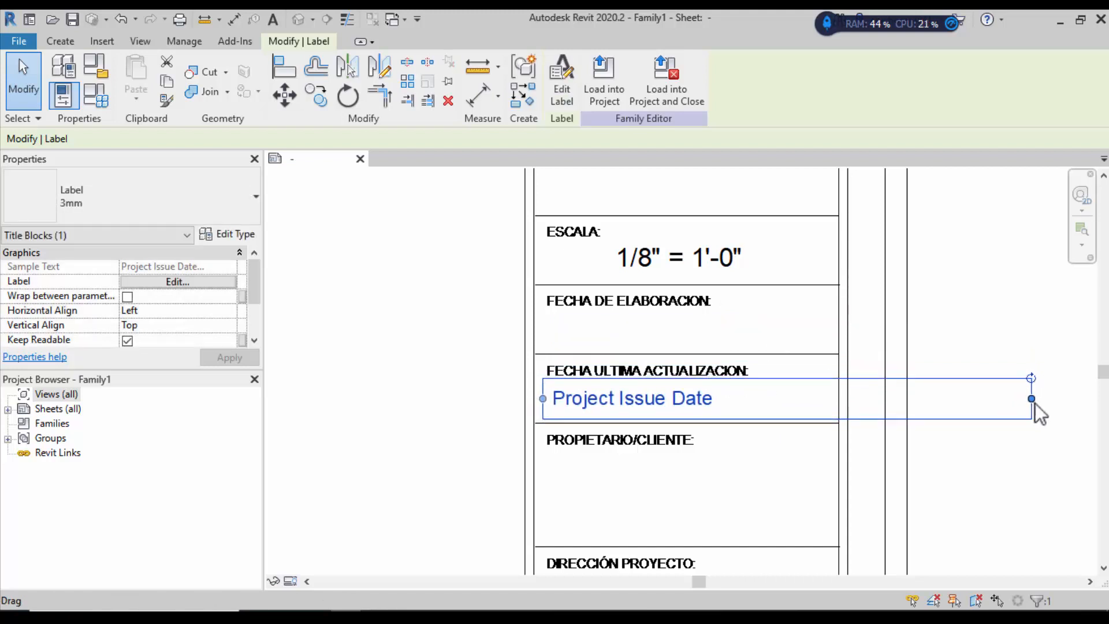
drag(1032, 404, 836, 400)
click(978, 439)
click(671, 403)
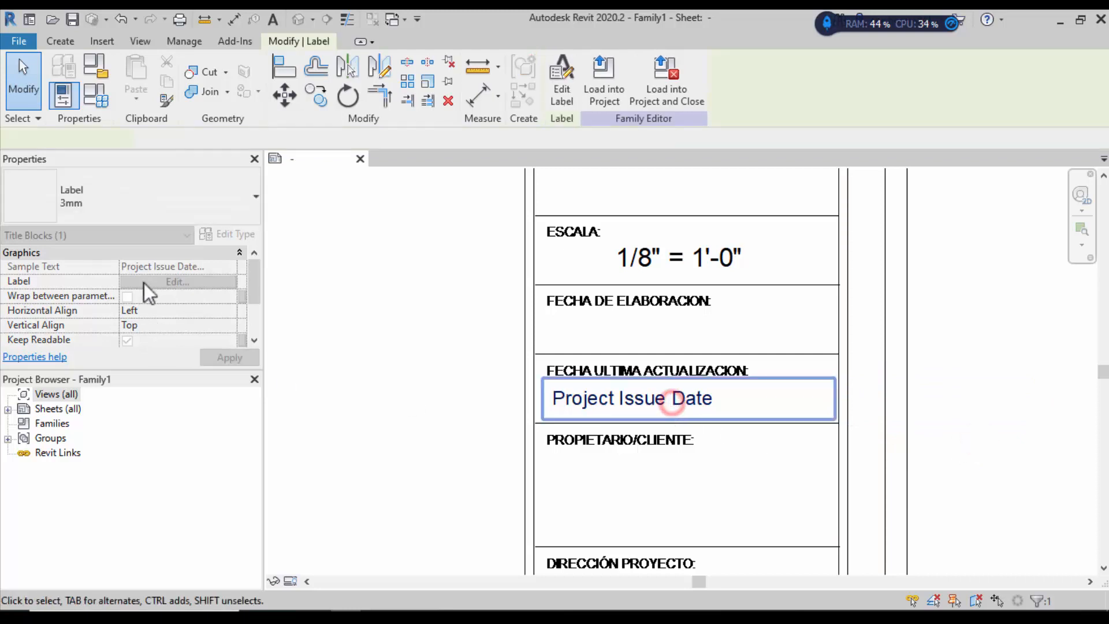
click(407, 374)
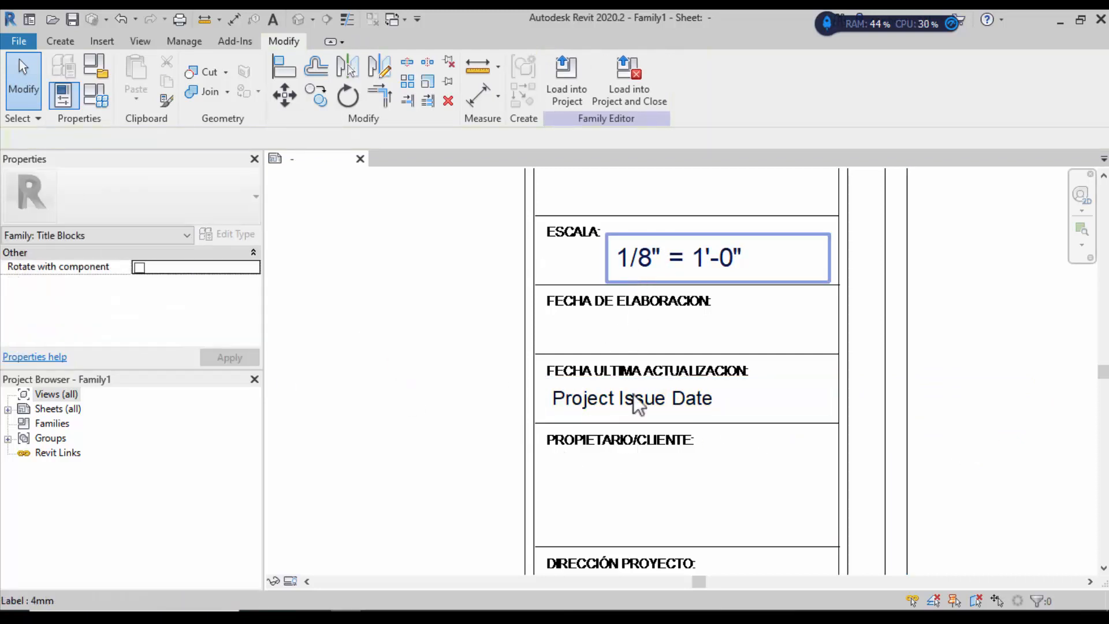
drag(657, 401, 651, 337)
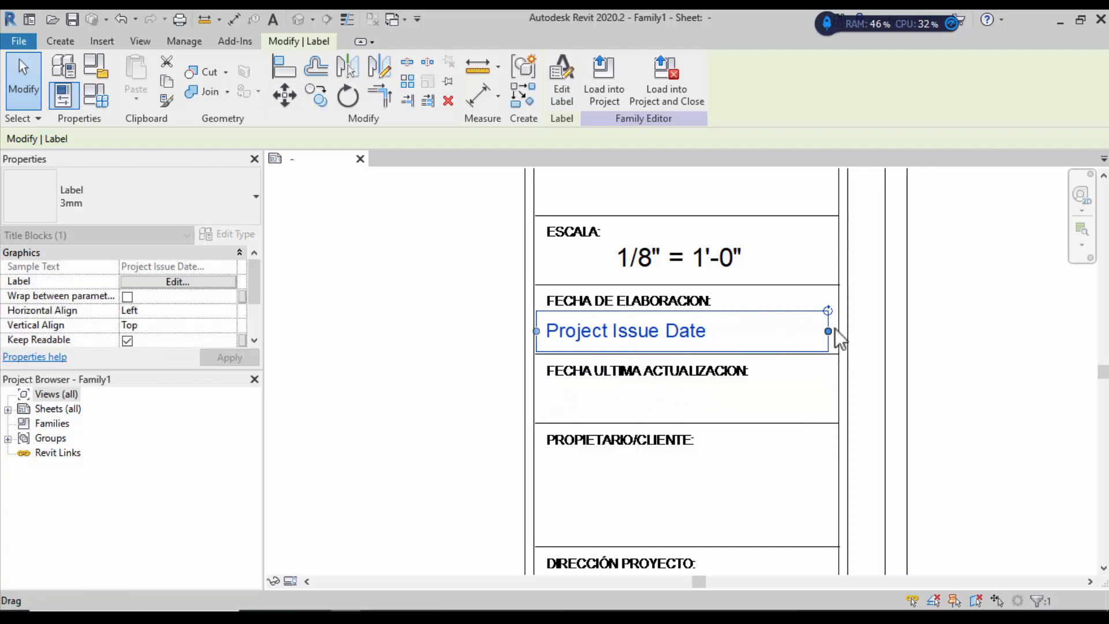
drag(828, 331, 833, 331)
click(986, 347)
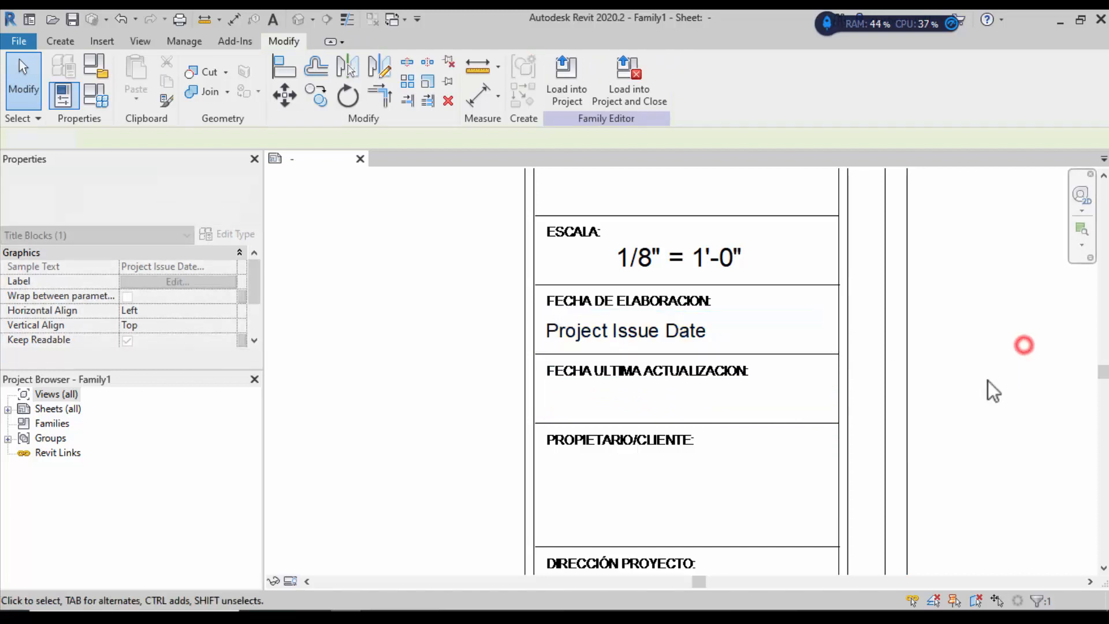
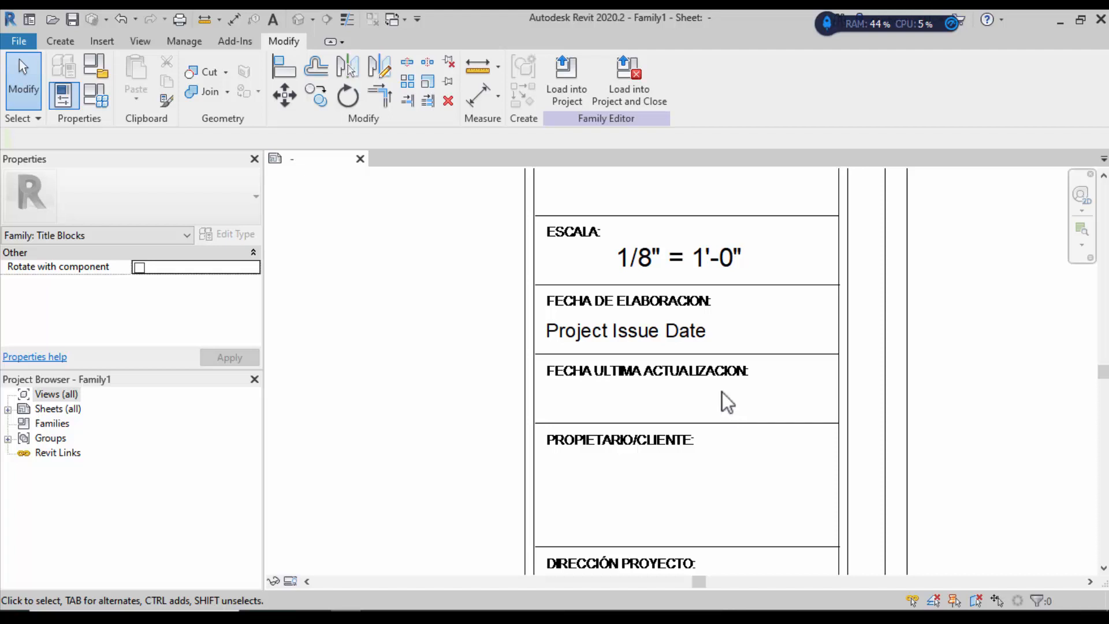
Step: Place a Date/Time Stamp label (26/06/2023 11:35:01 p.m.) in the FECHA ULTIMA ACTUALIZACION box
click(58, 41)
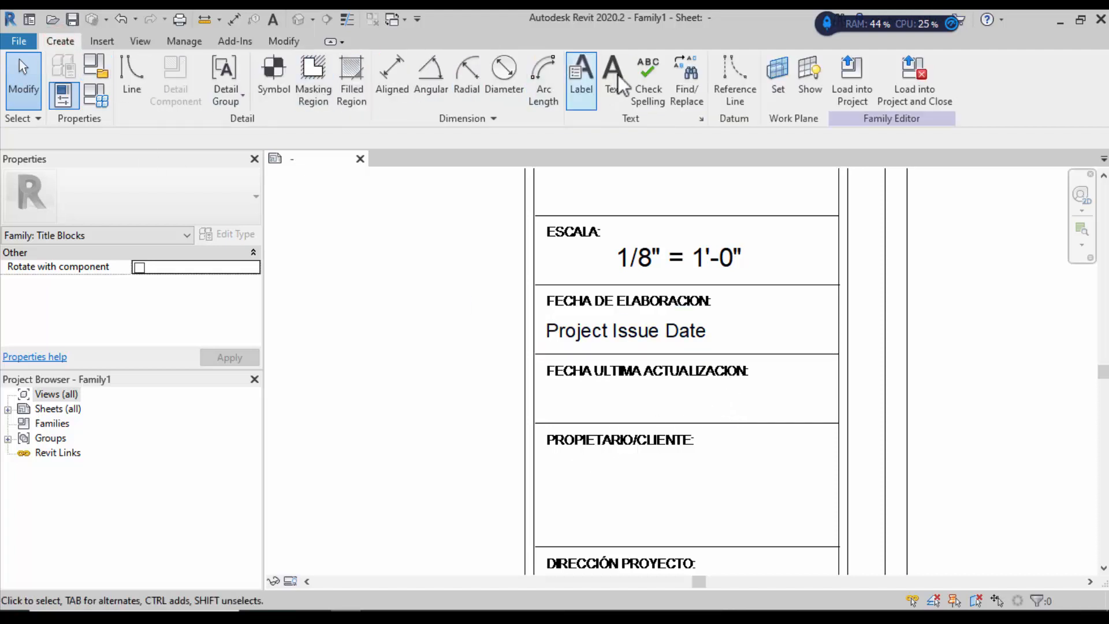
click(581, 81)
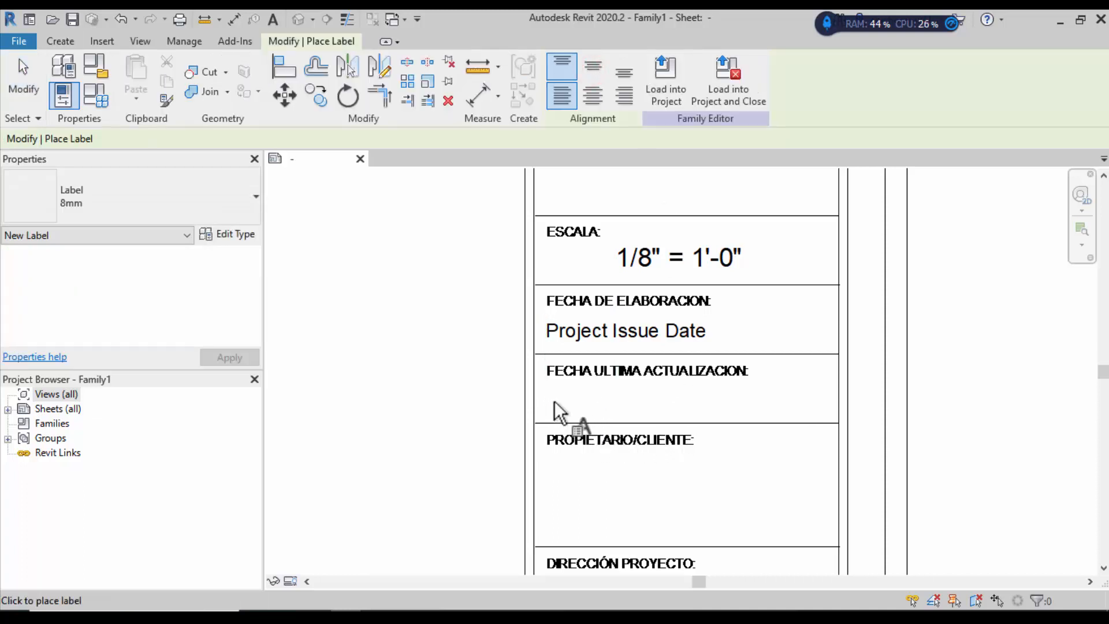
click(679, 463)
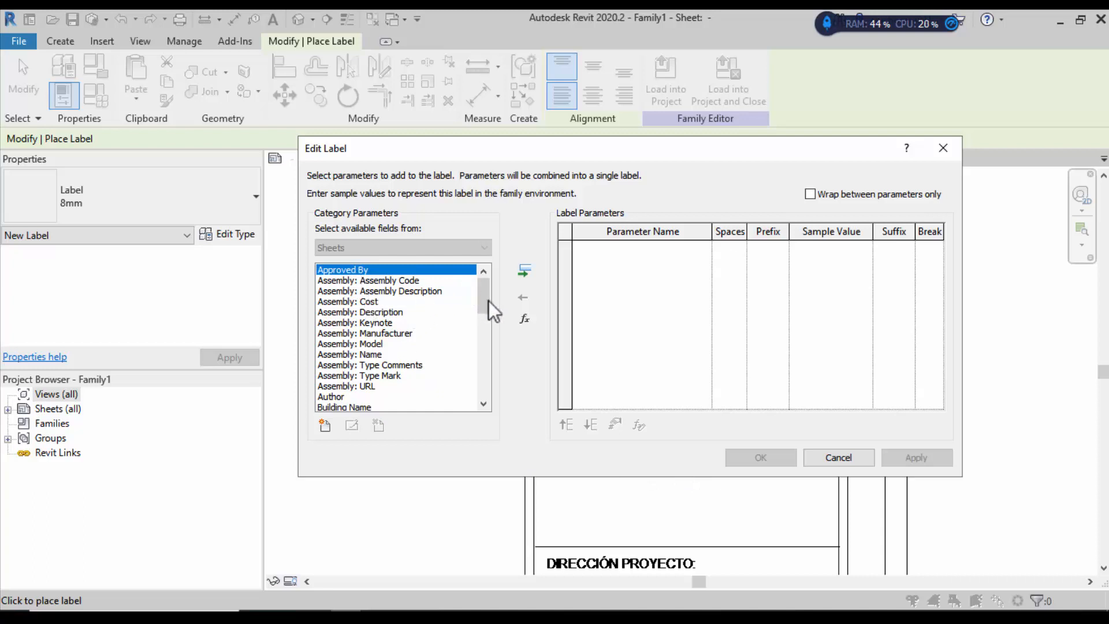
drag(487, 301, 479, 328)
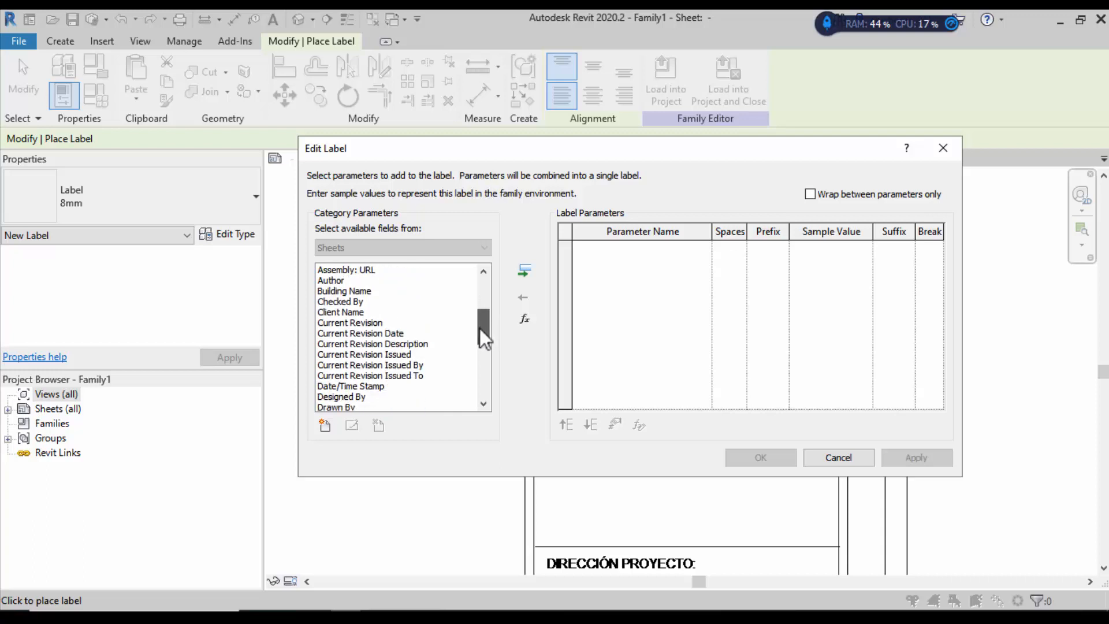
click(340, 386)
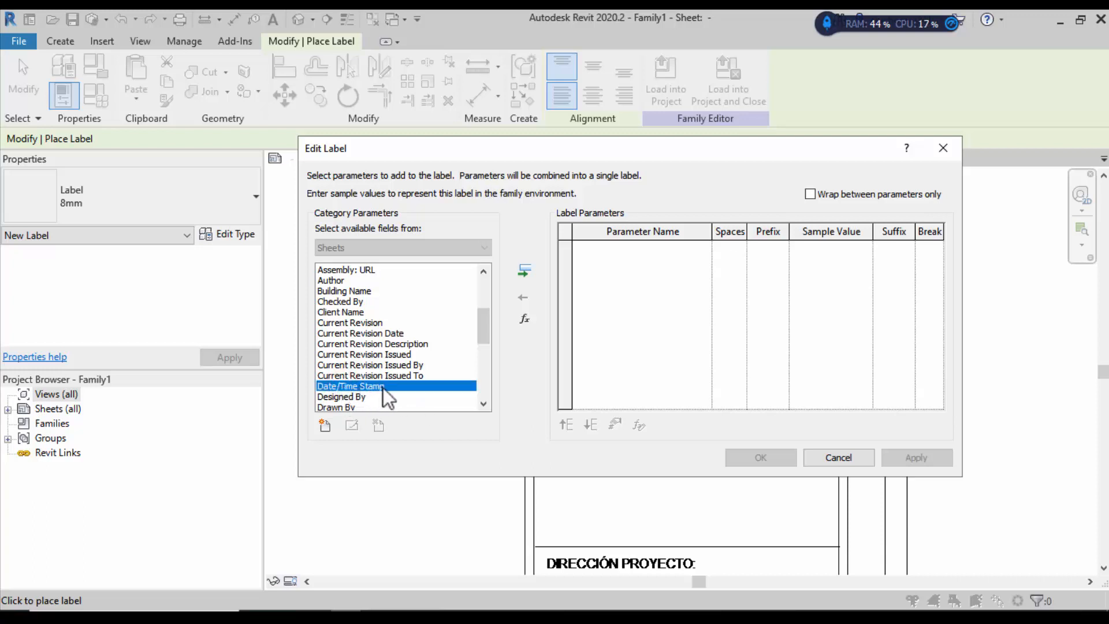
click(524, 271)
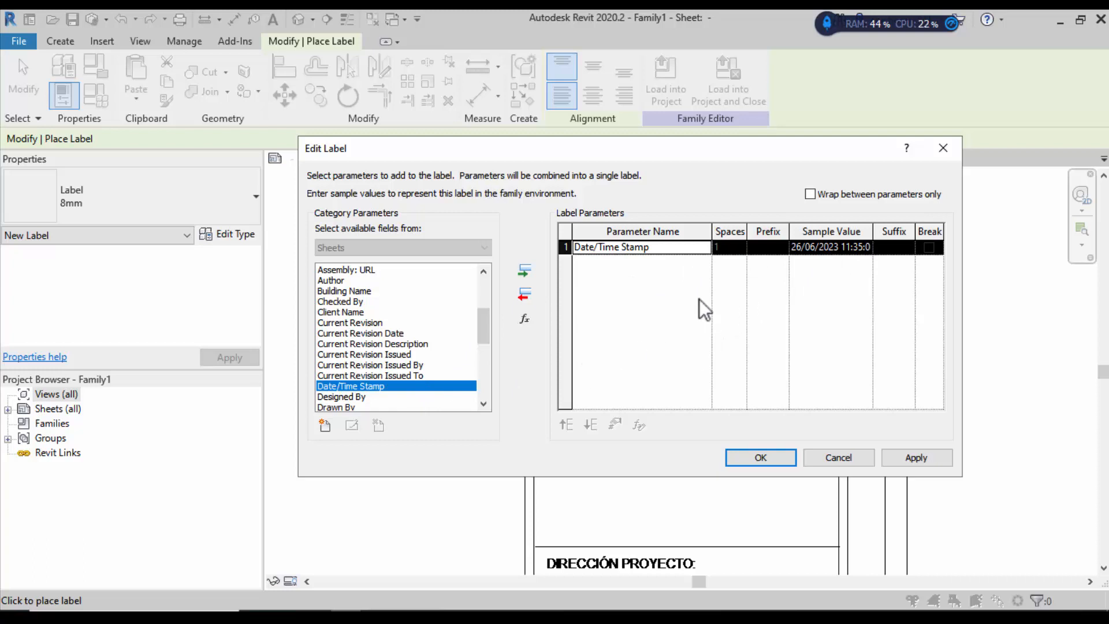
click(566, 247)
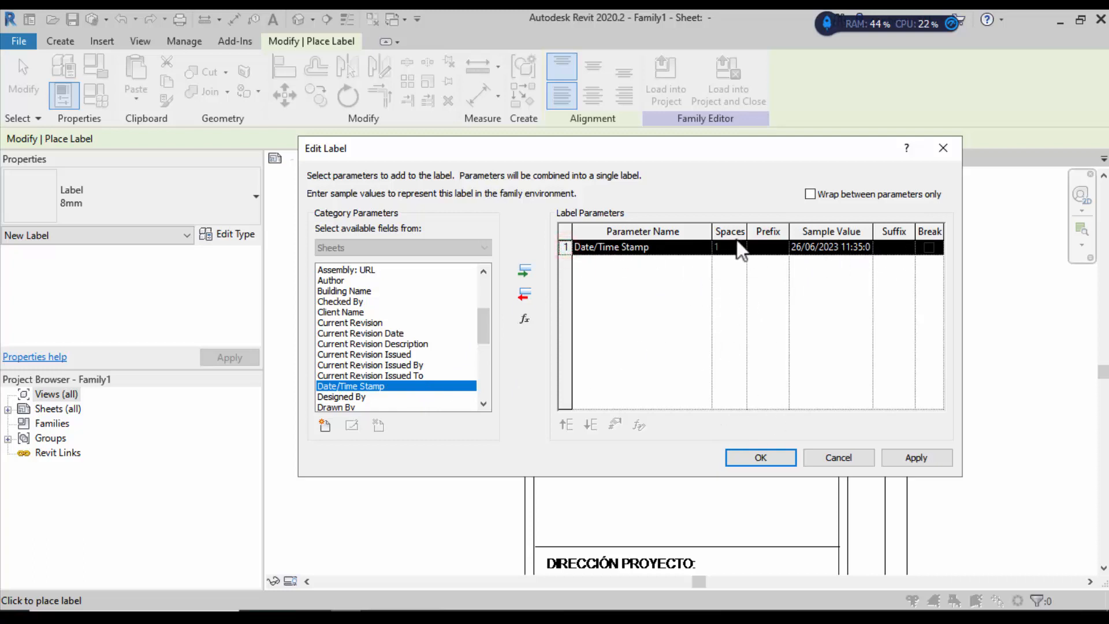
click(908, 456)
click(758, 458)
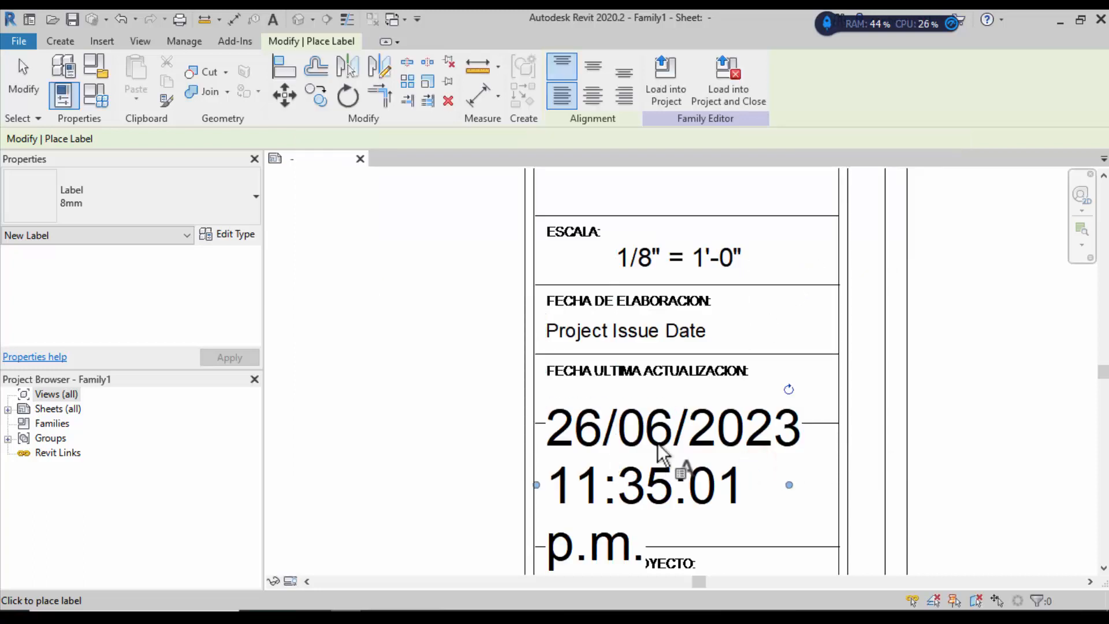
Step: Stretch the date/time label onto one line and cancel the accidental extra labels
scroll(641, 457, down, 1)
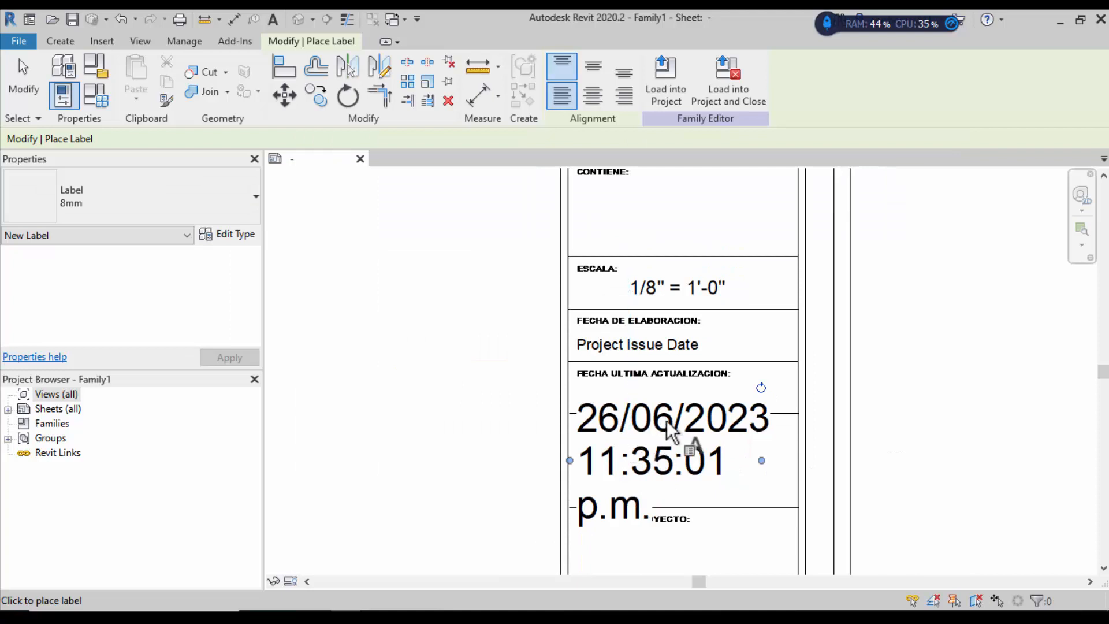
drag(761, 461, 1074, 429)
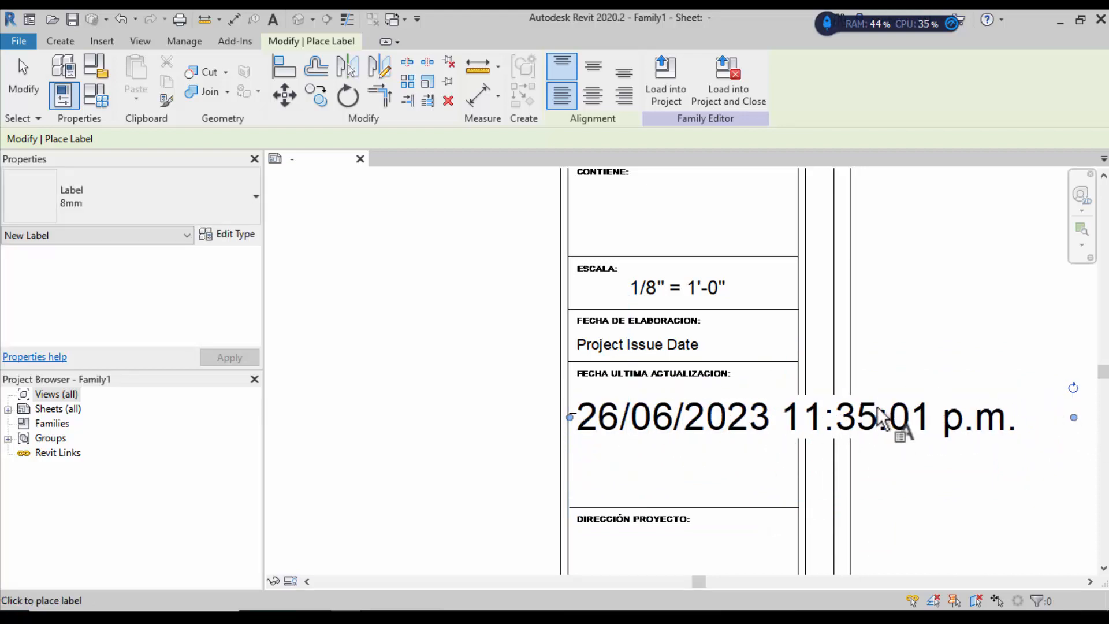
click(735, 414)
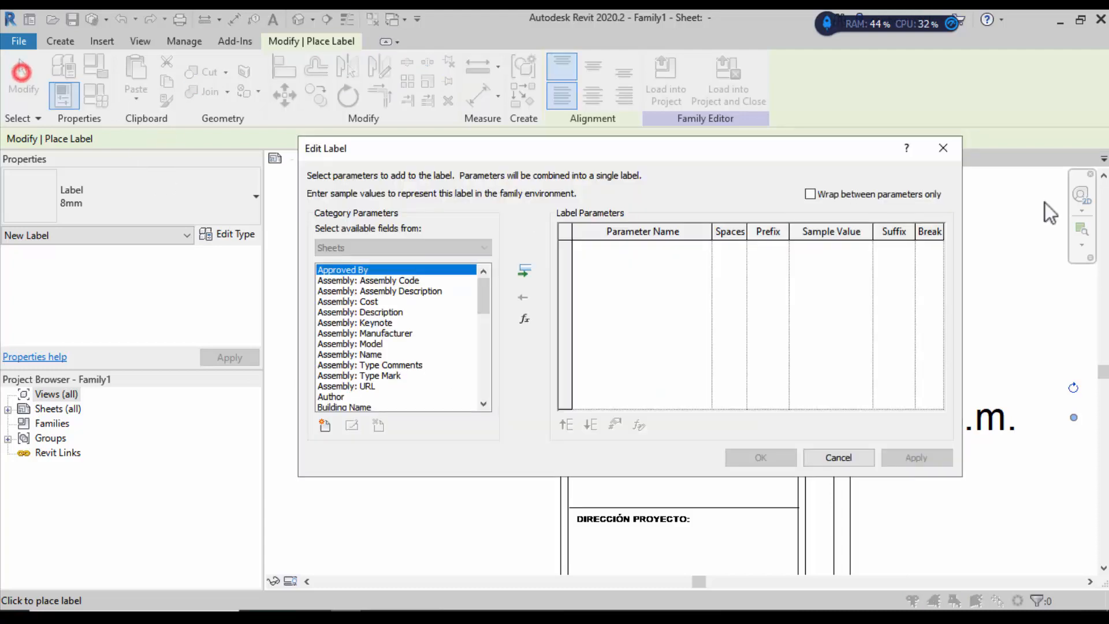
click(955, 149)
click(791, 418)
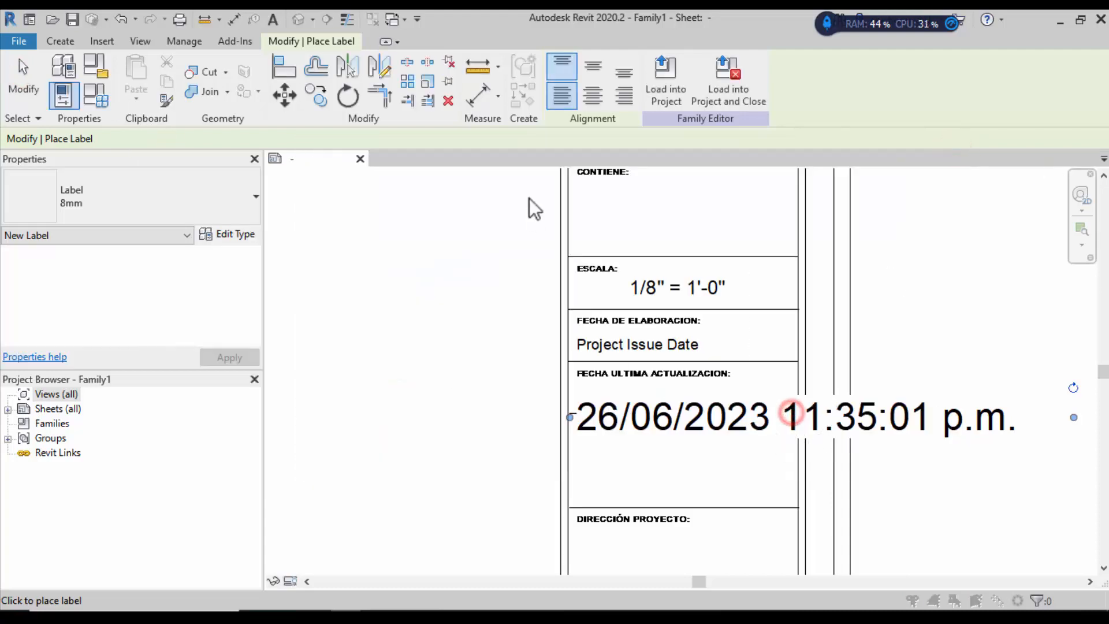
click(944, 148)
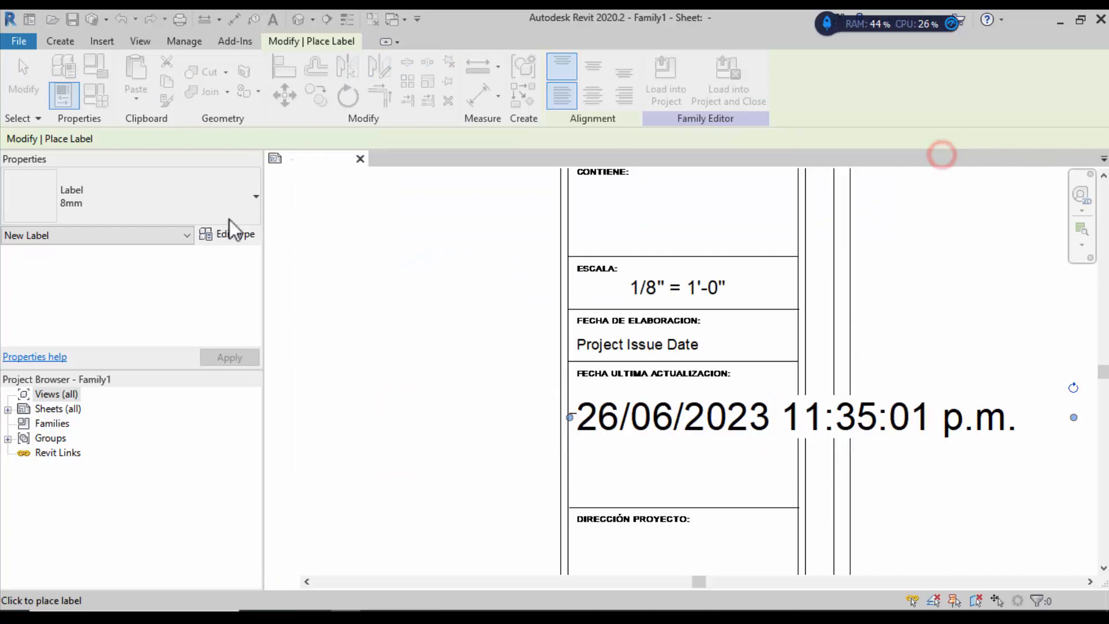
click(249, 202)
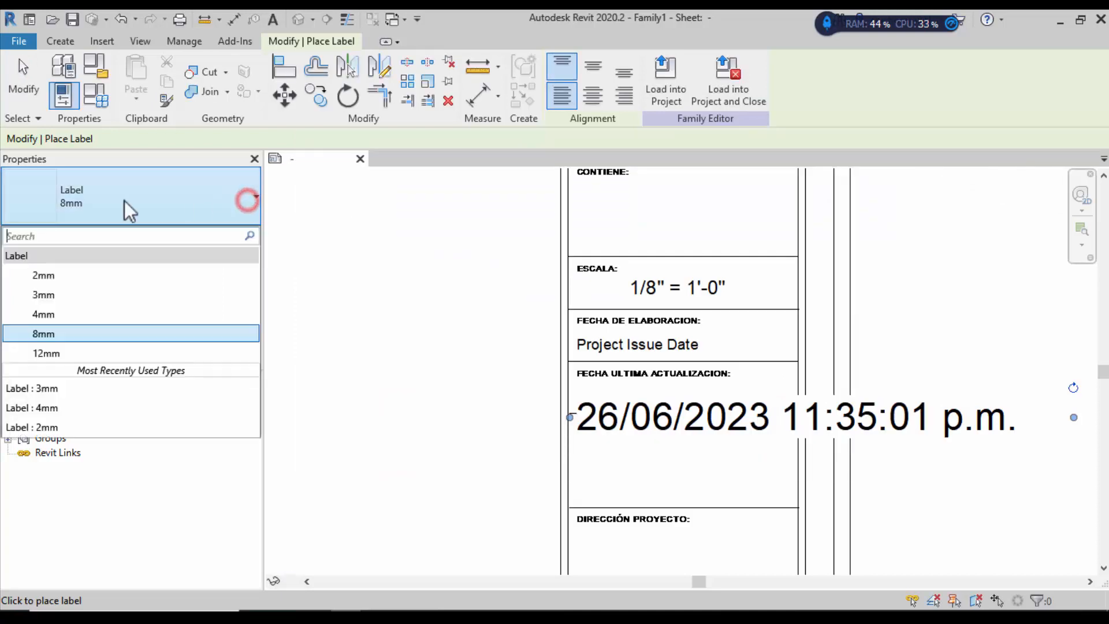
click(69, 271)
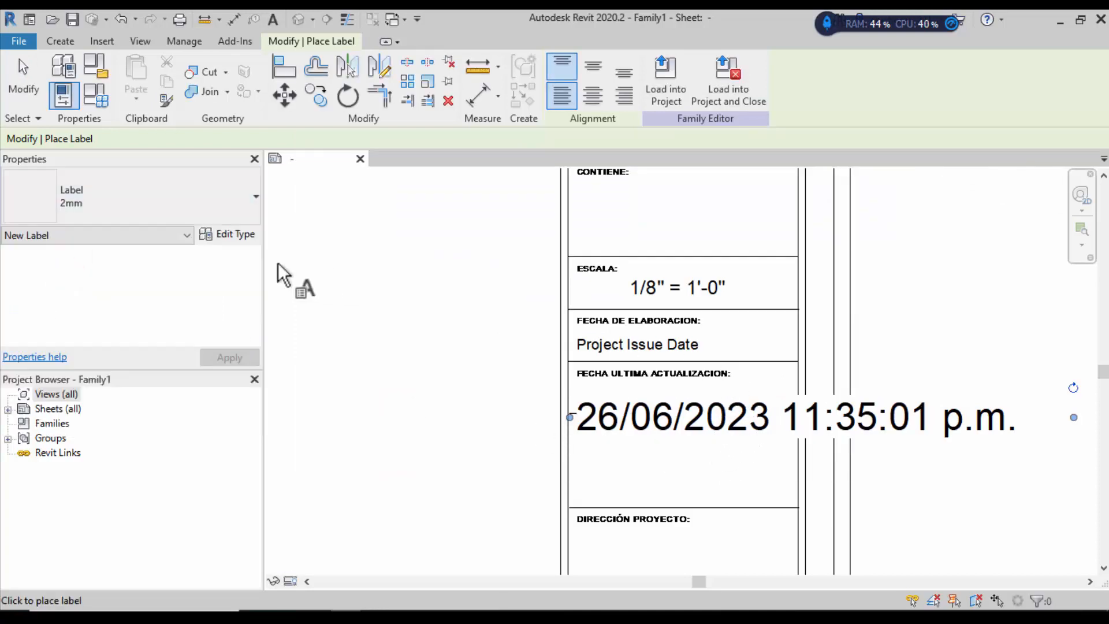
click(19, 62)
Step: Switch the 26/06/2023 date/time label to 3mm, then reposition and shorten it to fit its cell
click(936, 416)
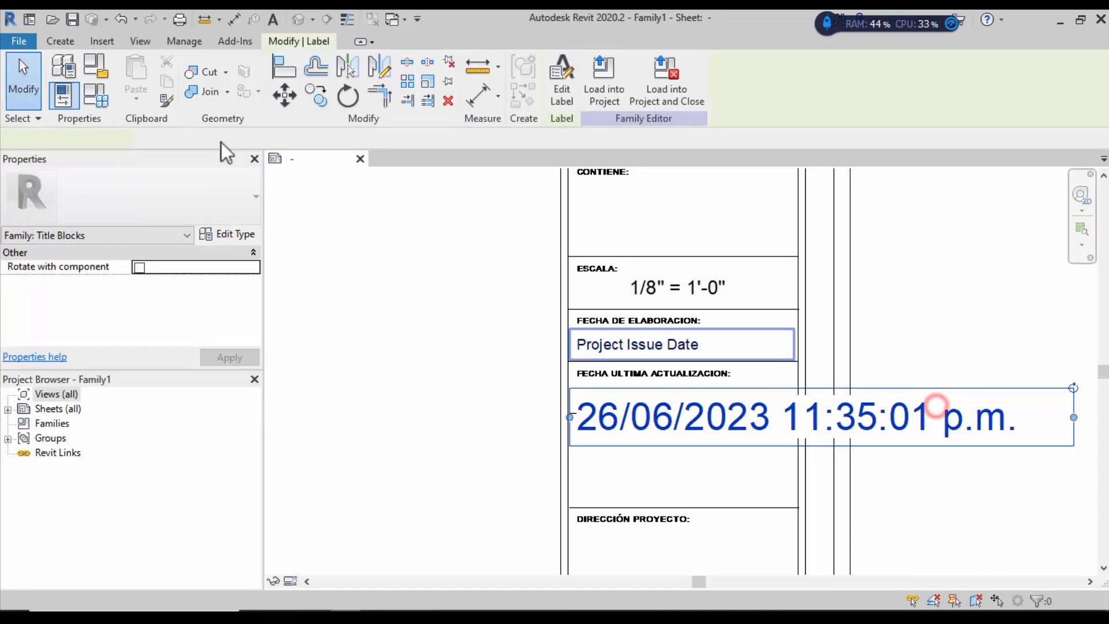
click(255, 196)
click(43, 294)
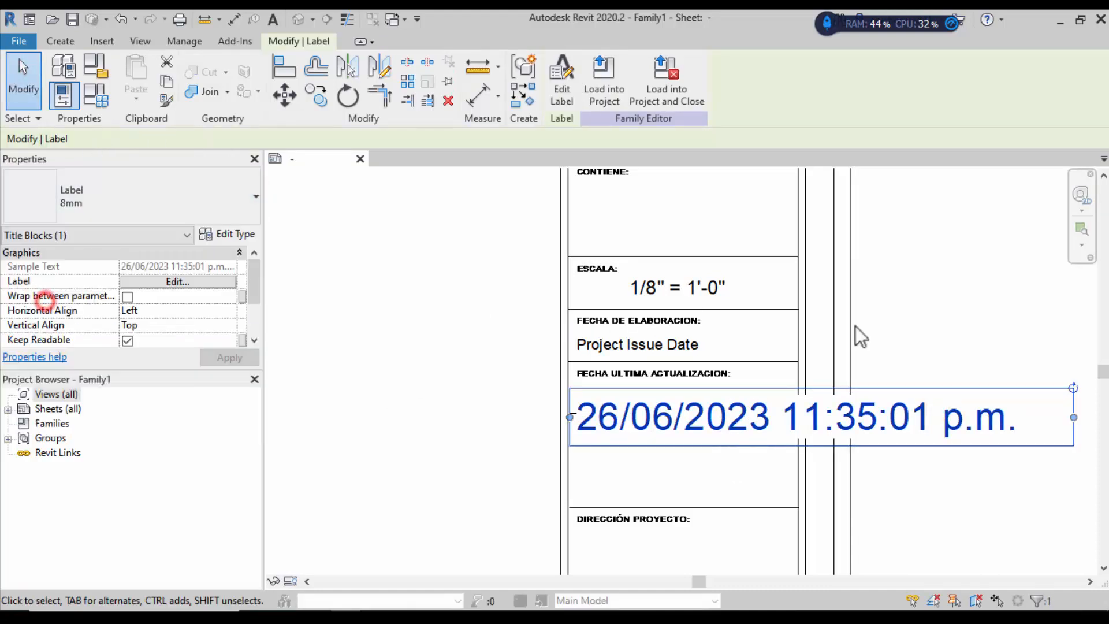
mouse_move(754, 389)
mouse_down()
mouse_move(774, 365)
mouse_move(768, 384)
mouse_up()
drag(1066, 399, 800, 393)
click(980, 448)
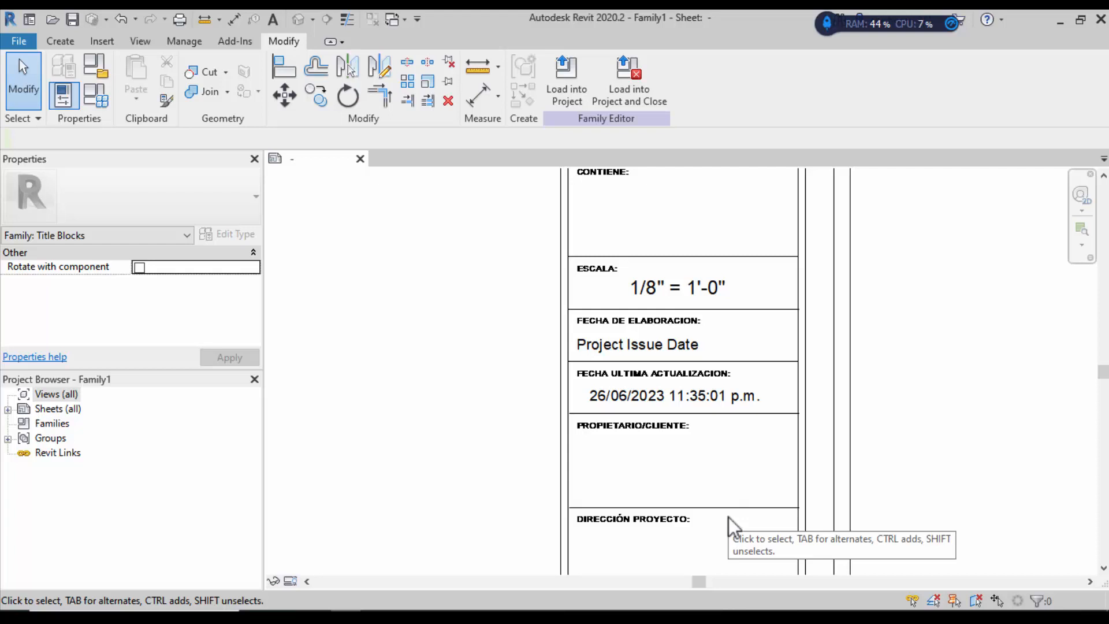
Step: Place a Client Name label in the PROPIETARIO/CLIENTE box
scroll(682, 438, down, 3)
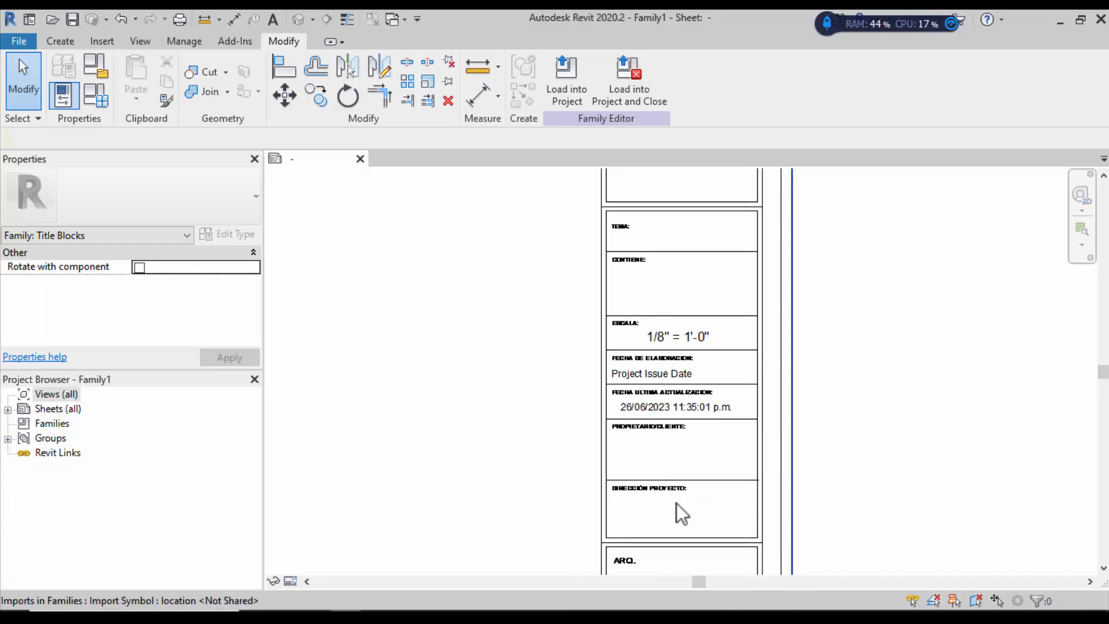
scroll(682, 511, up, 2)
scroll(680, 549, up, 1)
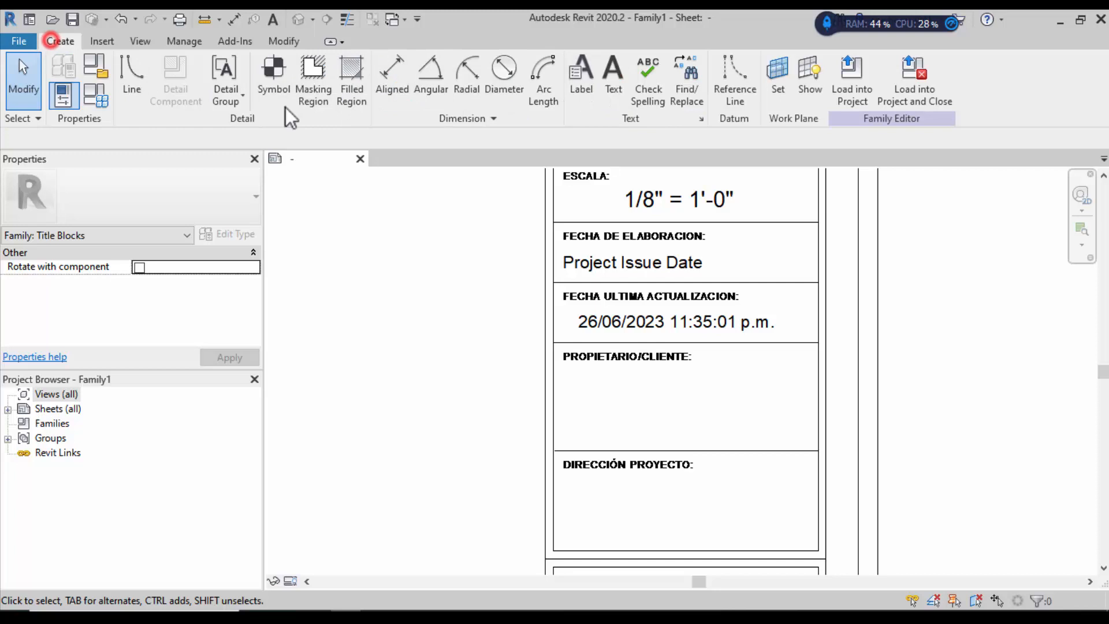
click(581, 74)
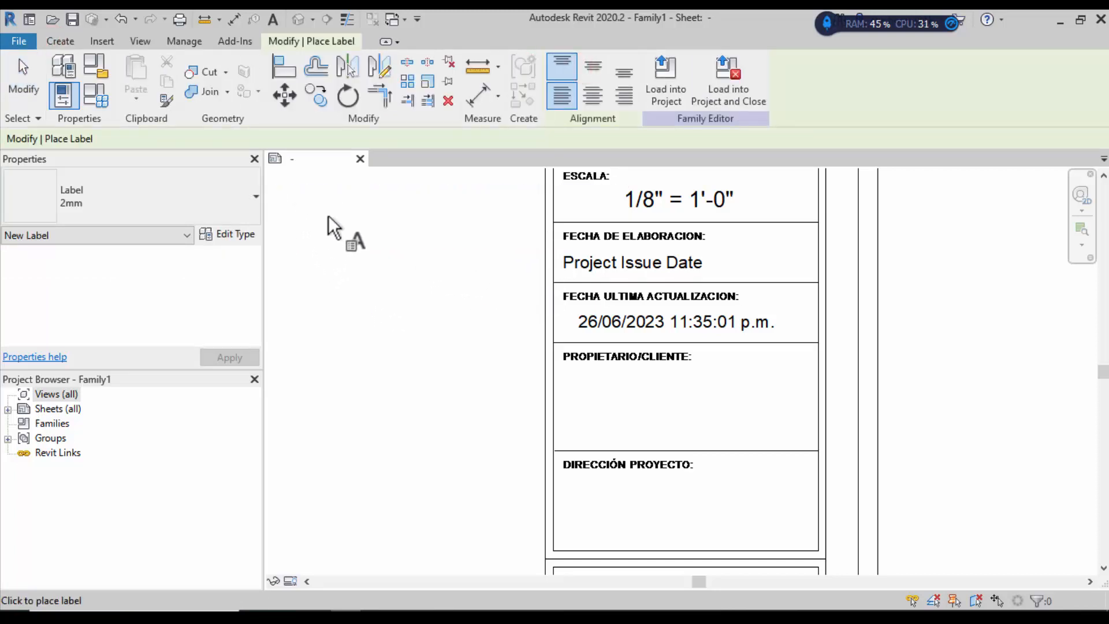
click(568, 415)
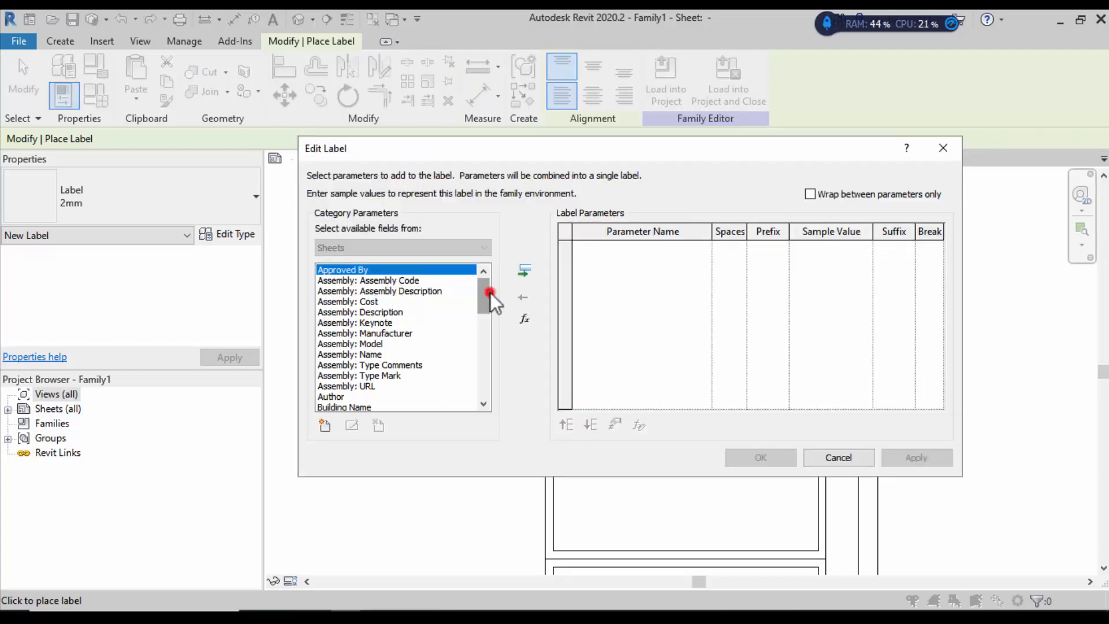
drag(490, 293, 491, 315)
click(355, 344)
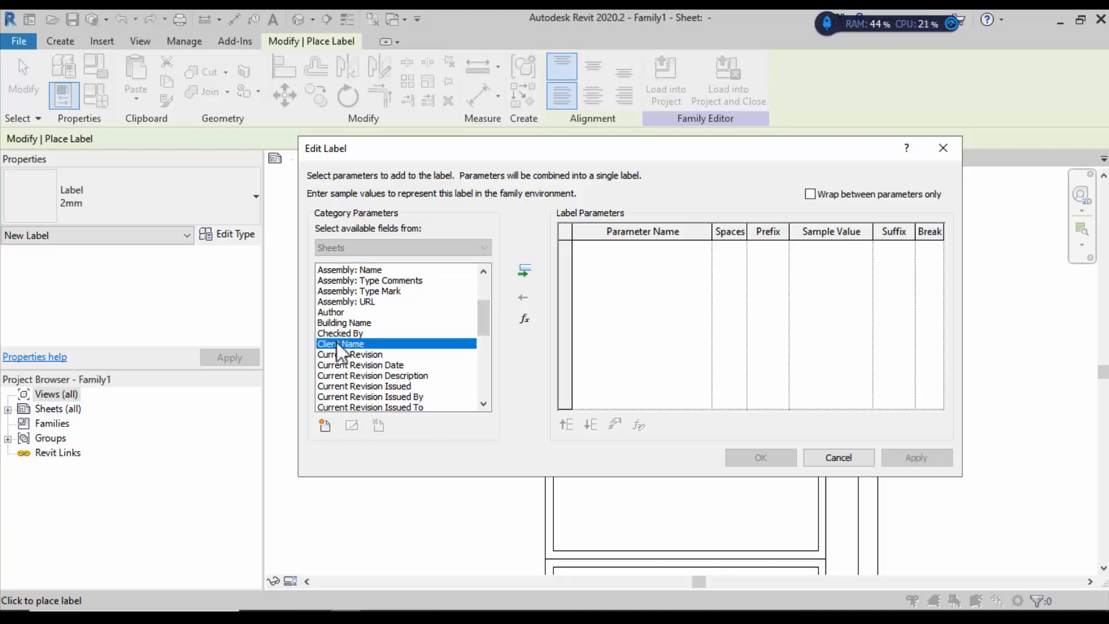
click(522, 272)
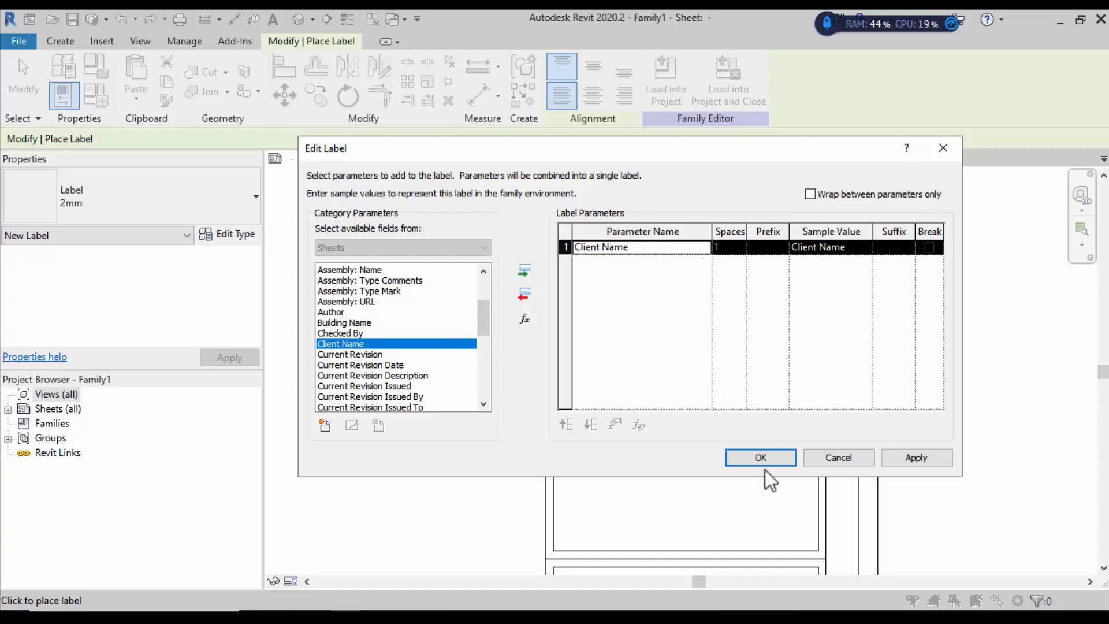
click(745, 458)
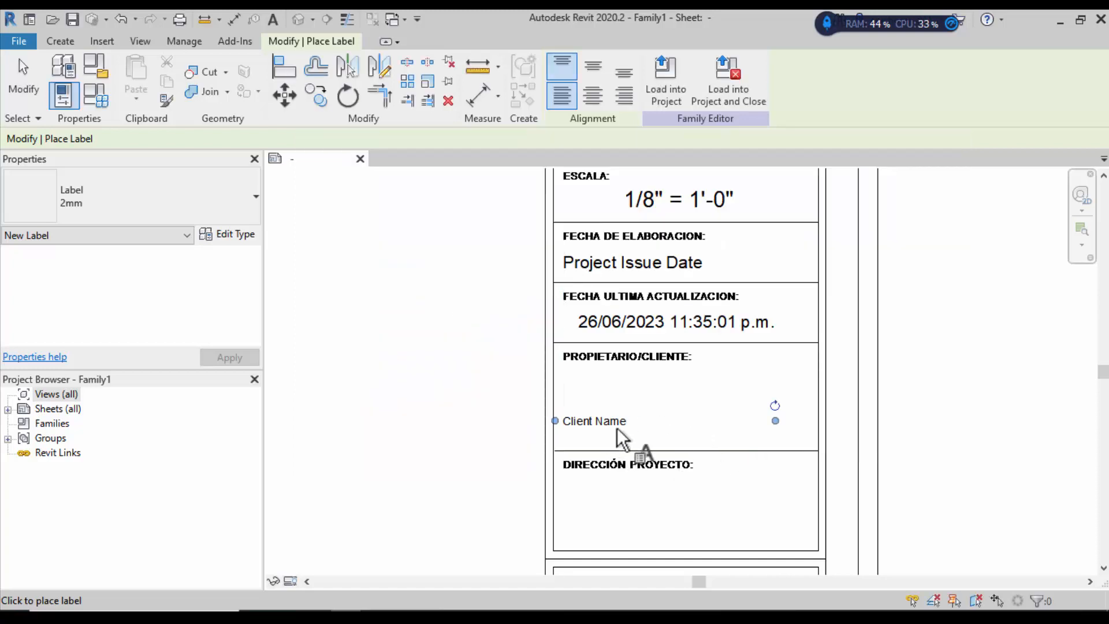
Step: Cancel the stray label, then make the Client Name label 4mm and move it up in its box
click(614, 424)
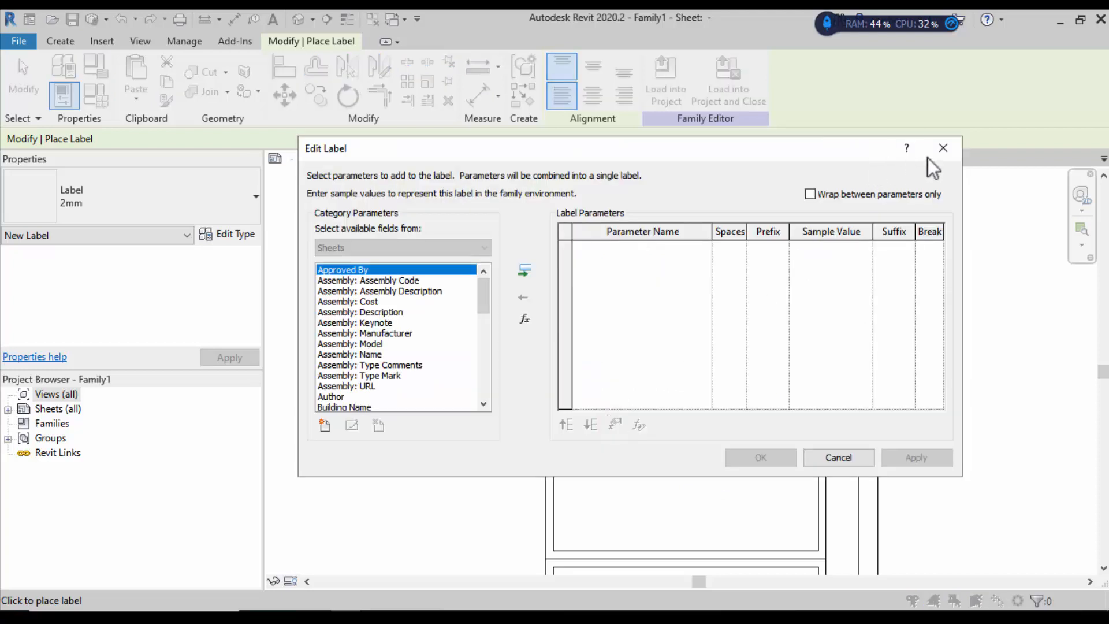
click(937, 157)
click(26, 84)
click(577, 412)
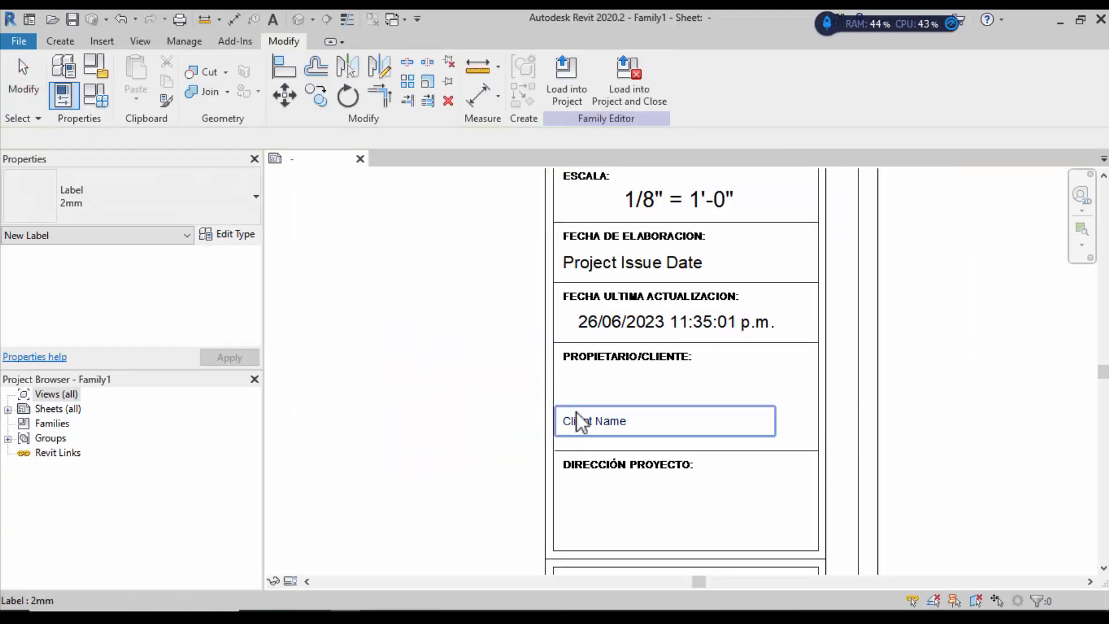
click(206, 199)
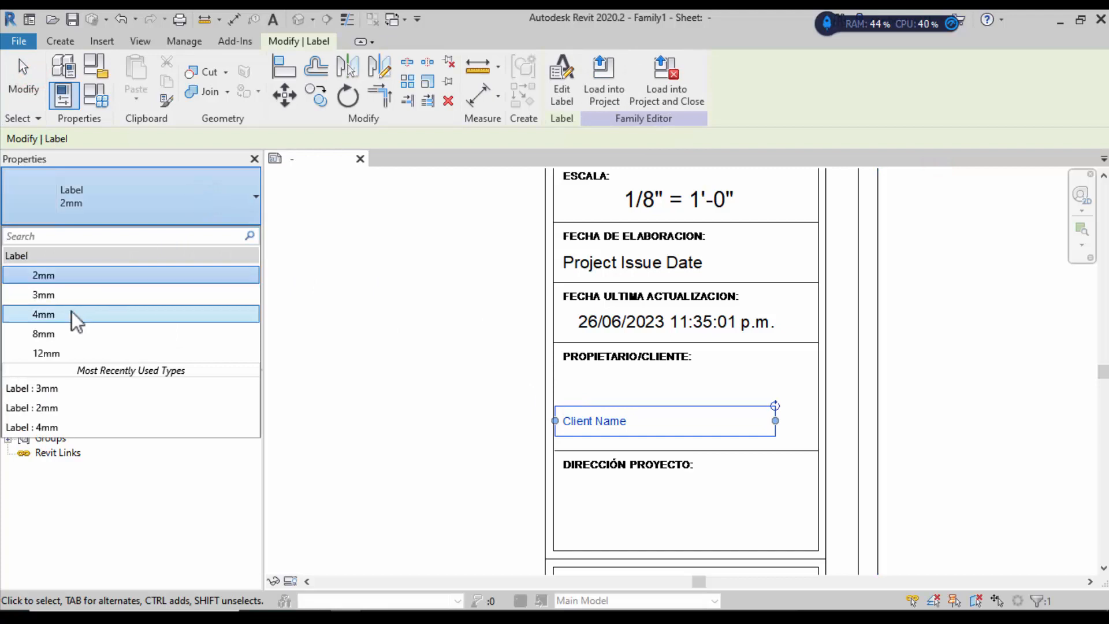
click(71, 311)
drag(619, 409, 649, 388)
click(941, 383)
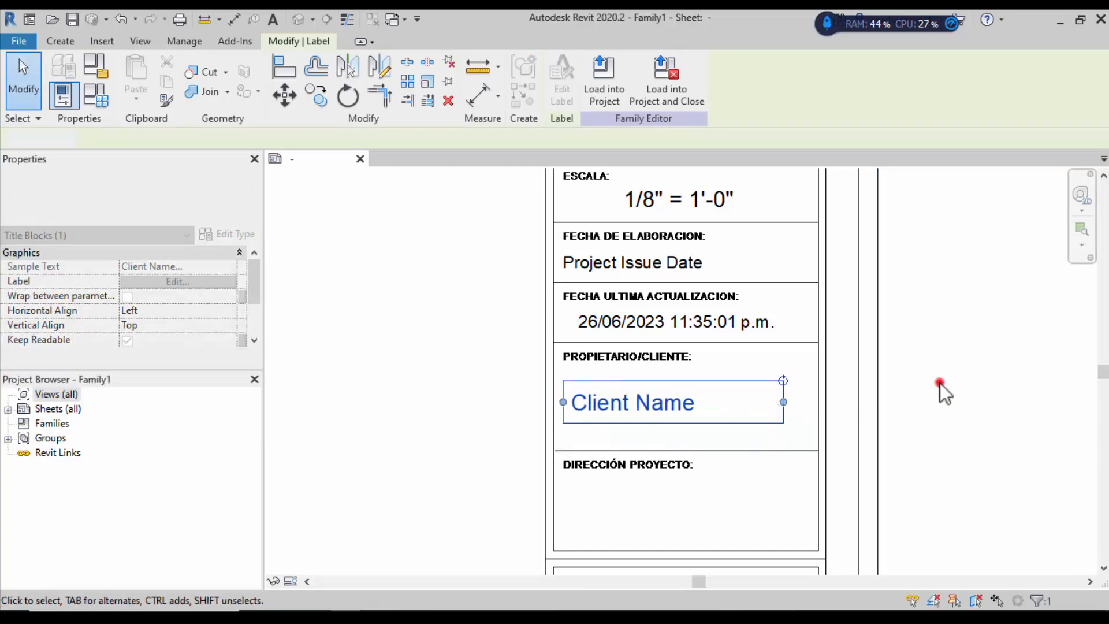
scroll(722, 358, down, 1)
scroll(696, 479, up, 1)
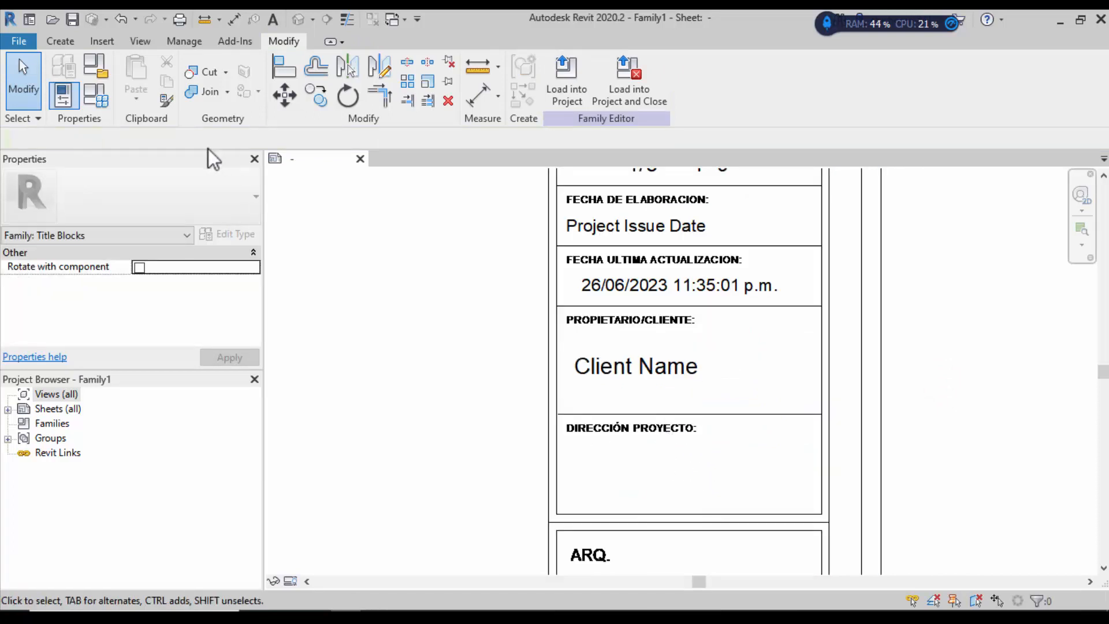
click(58, 40)
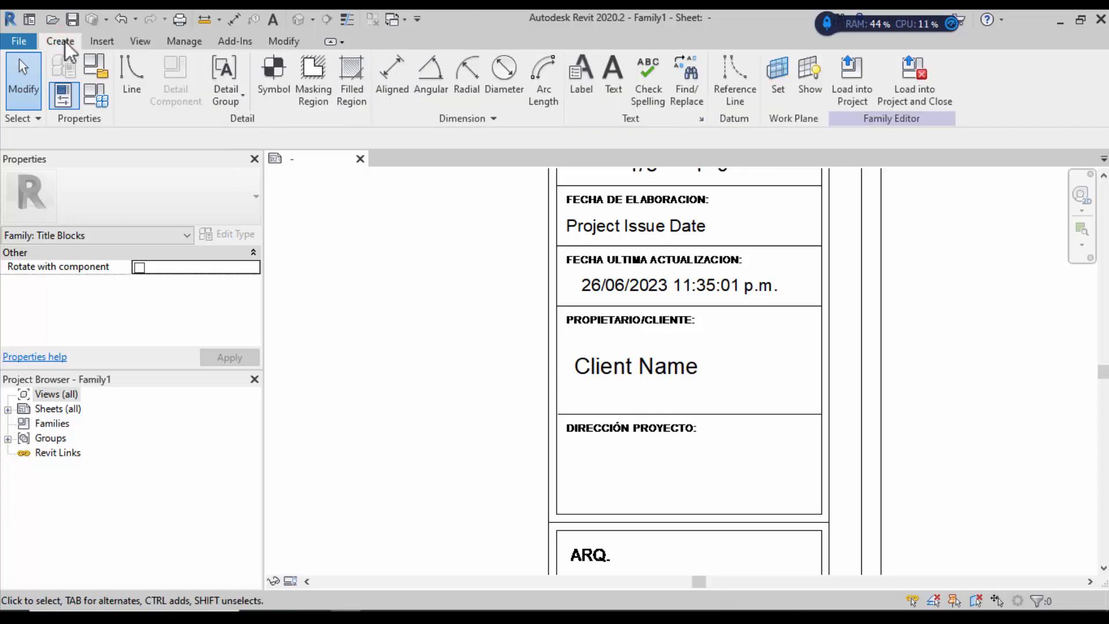
Step: Place a Project Address label in the DIRECCIÓN PROYECTO box
click(583, 75)
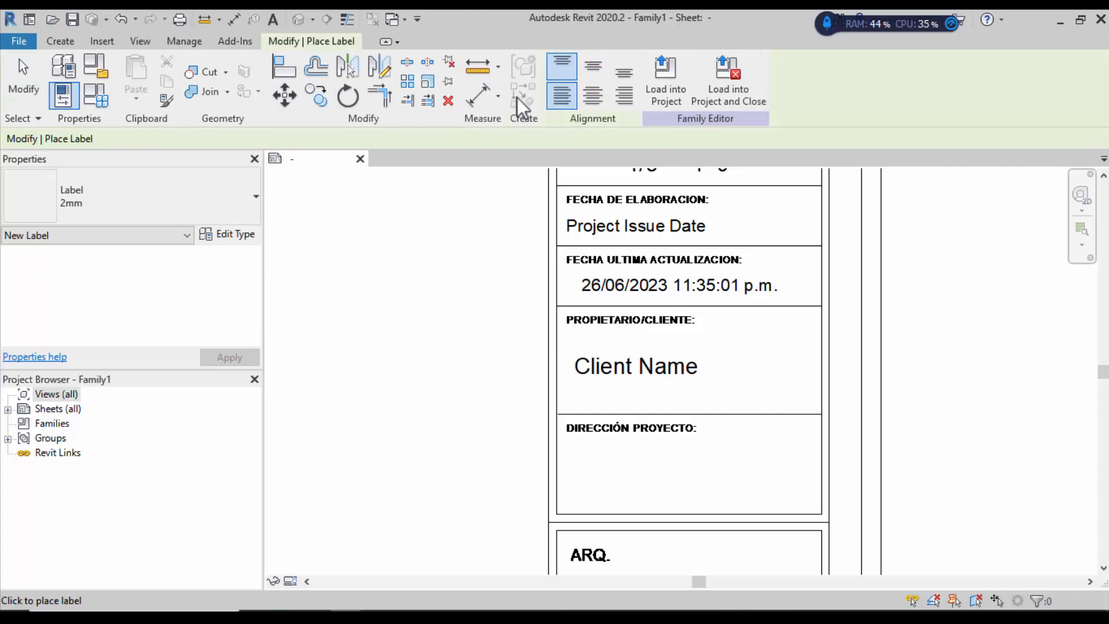
click(575, 483)
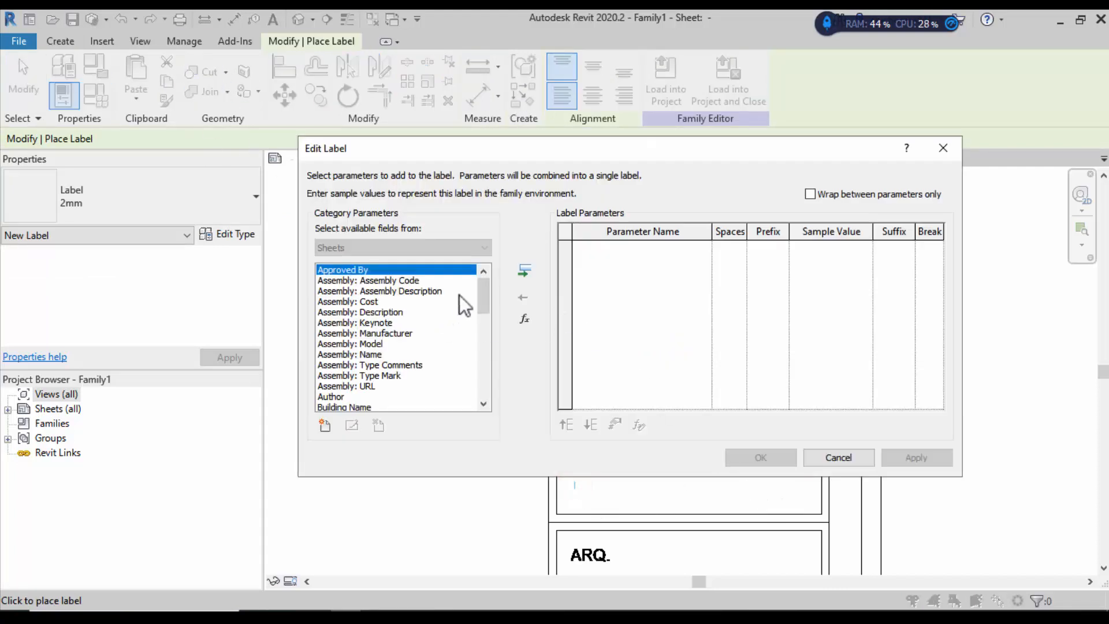
drag(485, 303, 483, 273)
click(480, 401)
click(479, 401)
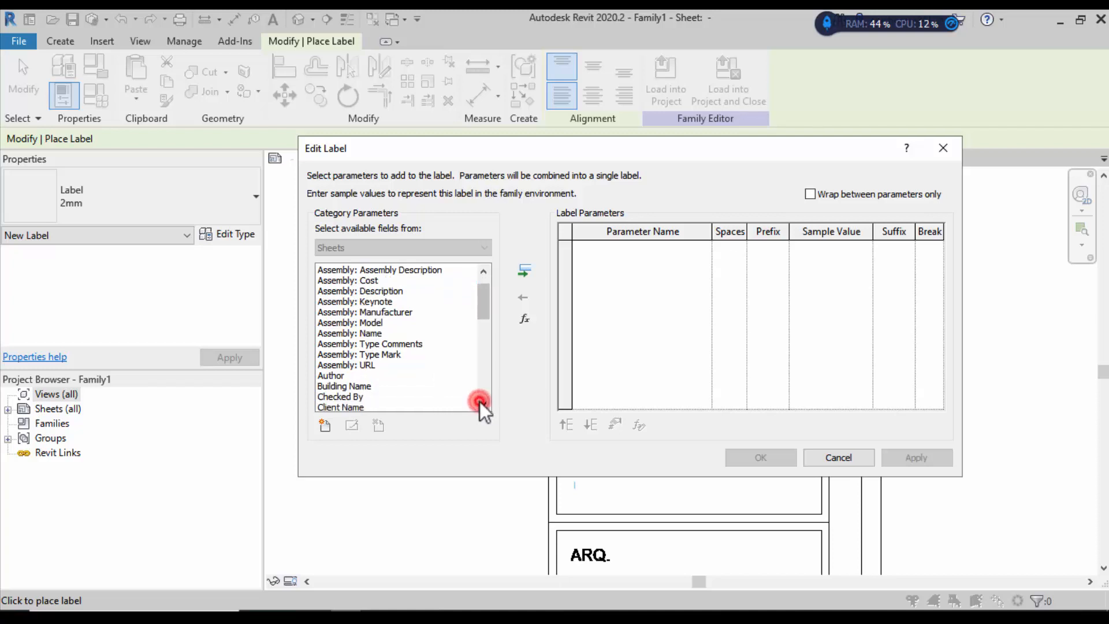
click(480, 401)
click(480, 401)
click(479, 401)
click(479, 400)
click(479, 401)
click(479, 401)
click(479, 401)
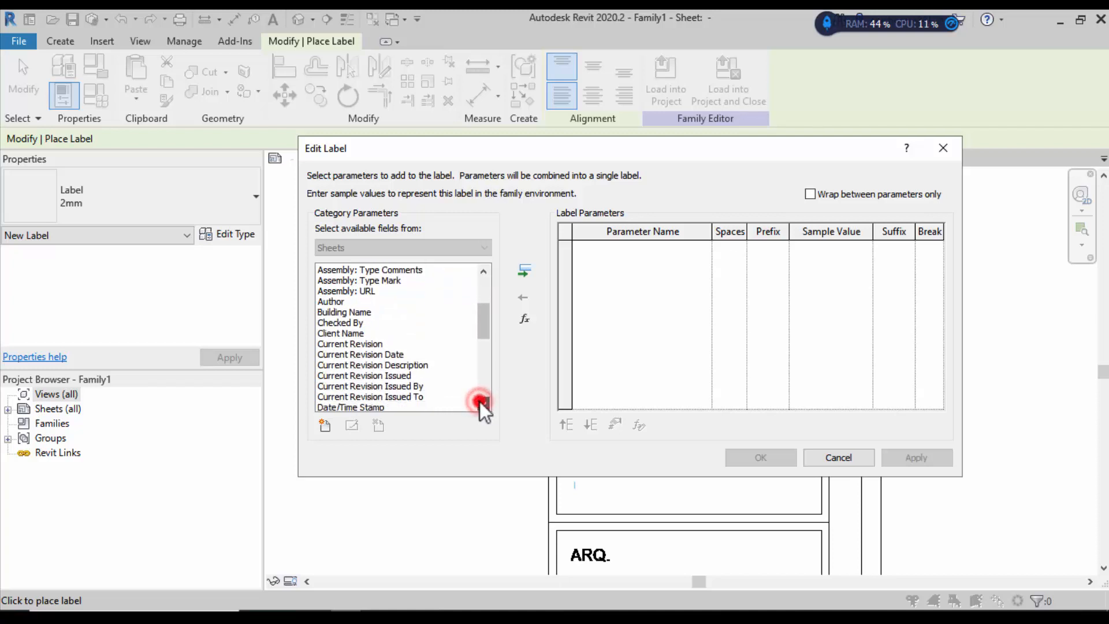
click(479, 400)
click(480, 401)
click(479, 401)
click(480, 401)
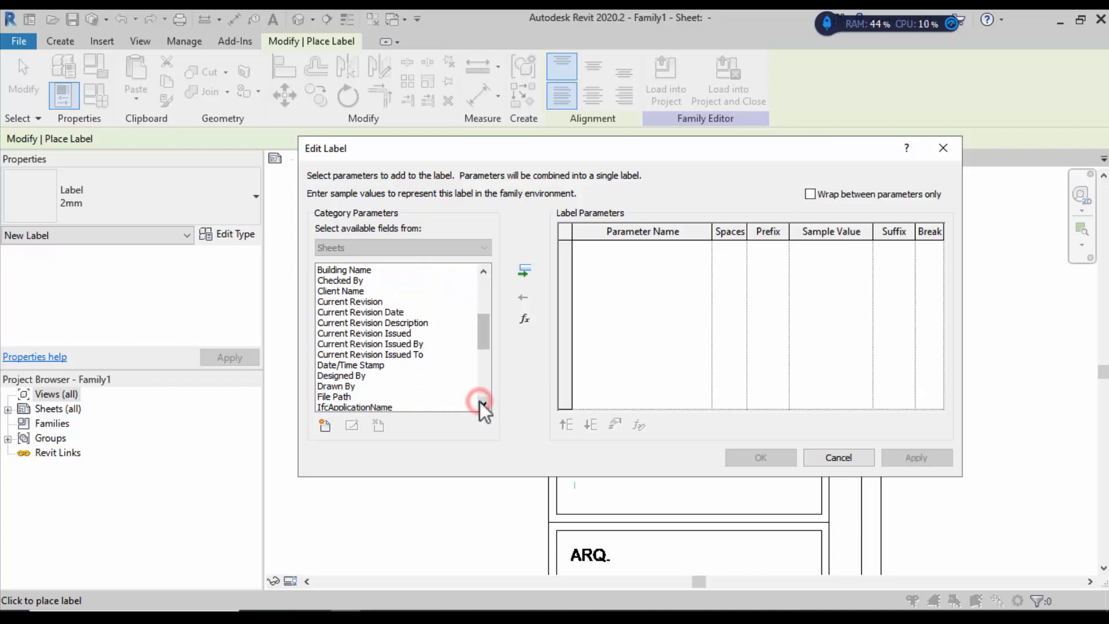
click(479, 401)
click(479, 401)
click(480, 400)
click(480, 401)
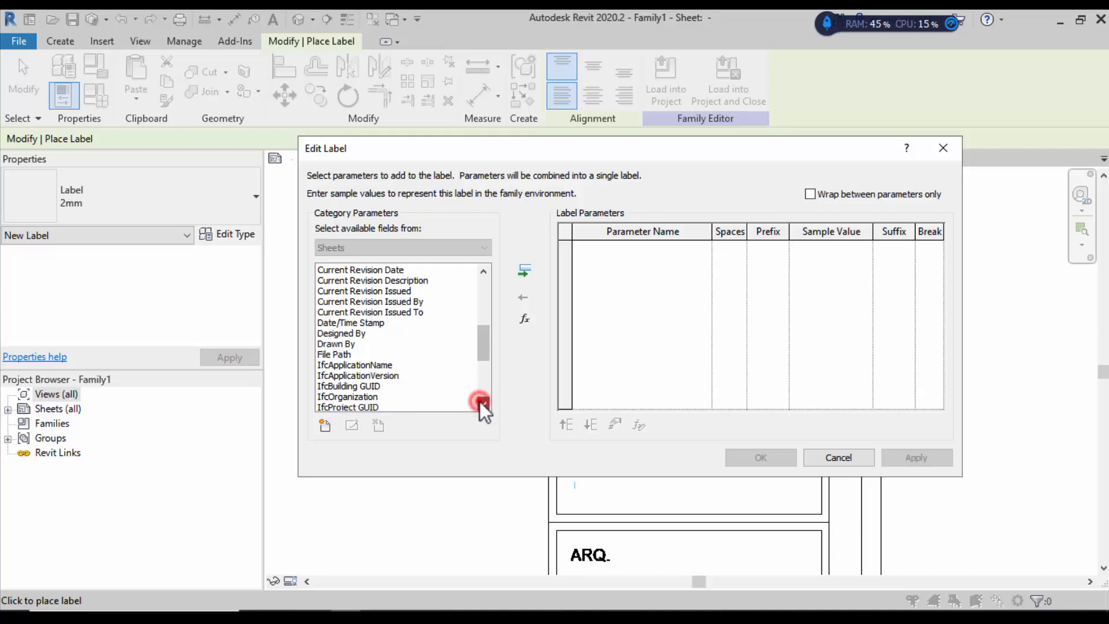
click(483, 403)
click(483, 402)
click(483, 403)
click(483, 403)
click(483, 402)
click(483, 402)
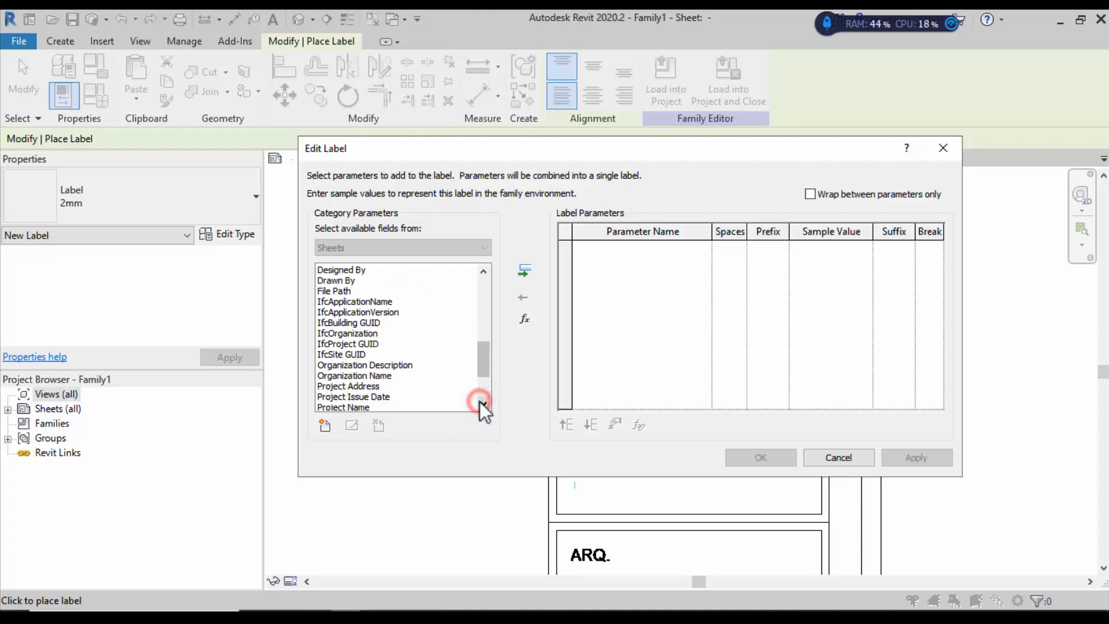
click(483, 403)
click(347, 375)
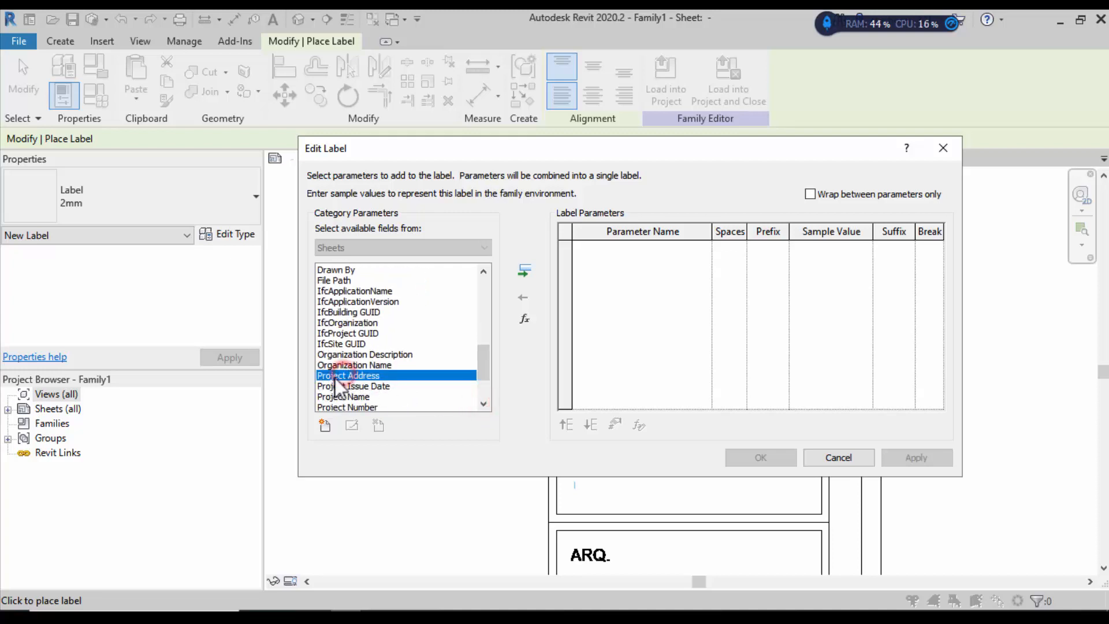
click(523, 270)
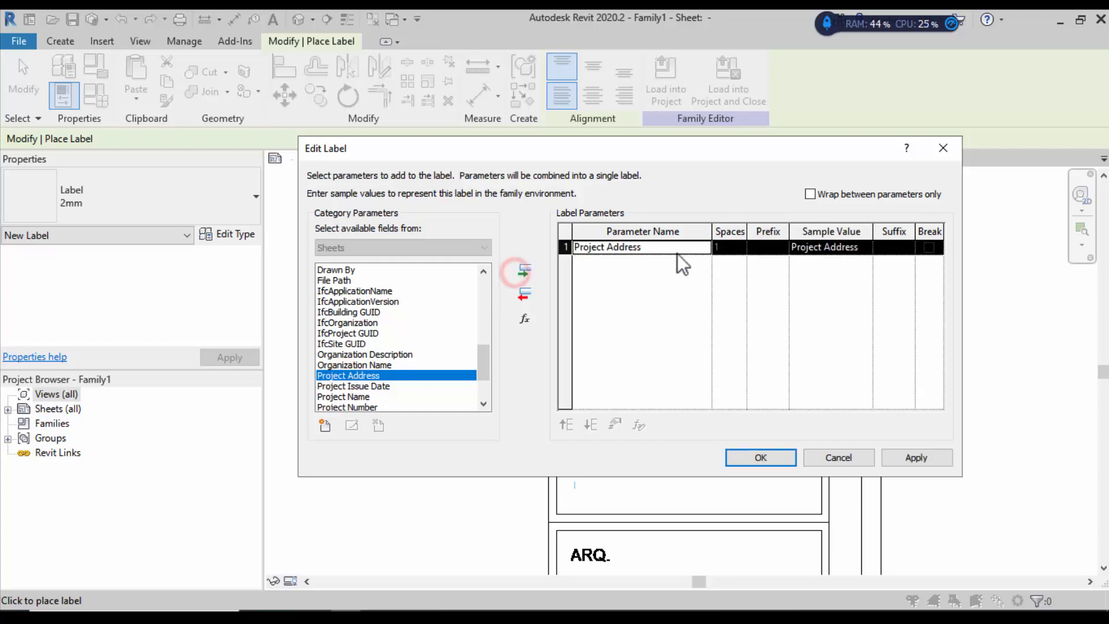
click(761, 457)
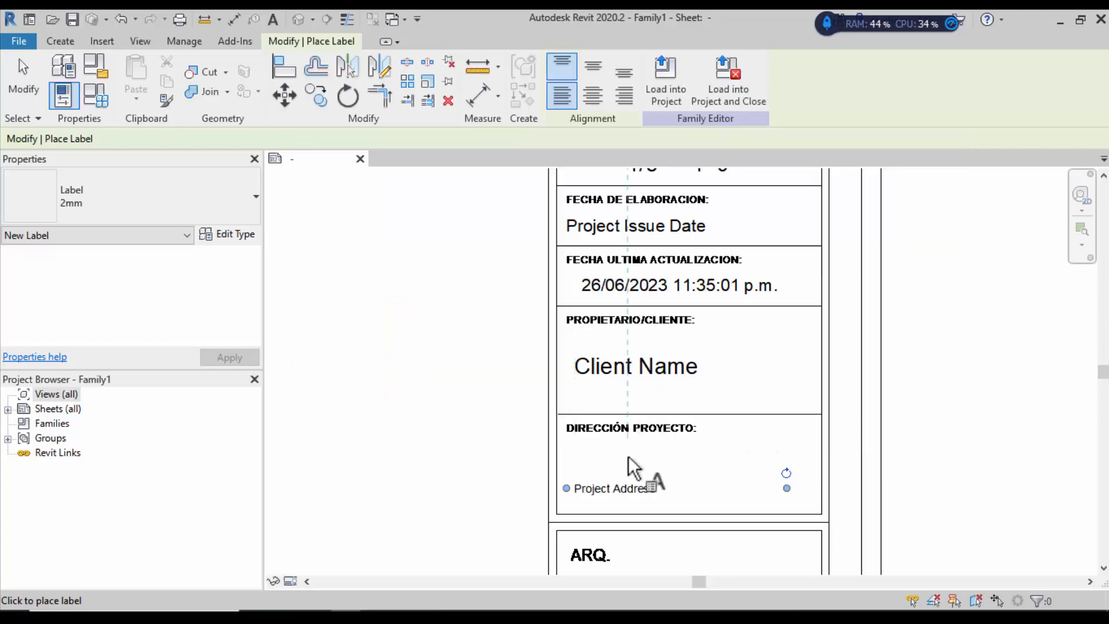
Step: Make the Project Address label 3mm, move it up near its heading and widen its text box
click(23, 75)
click(685, 476)
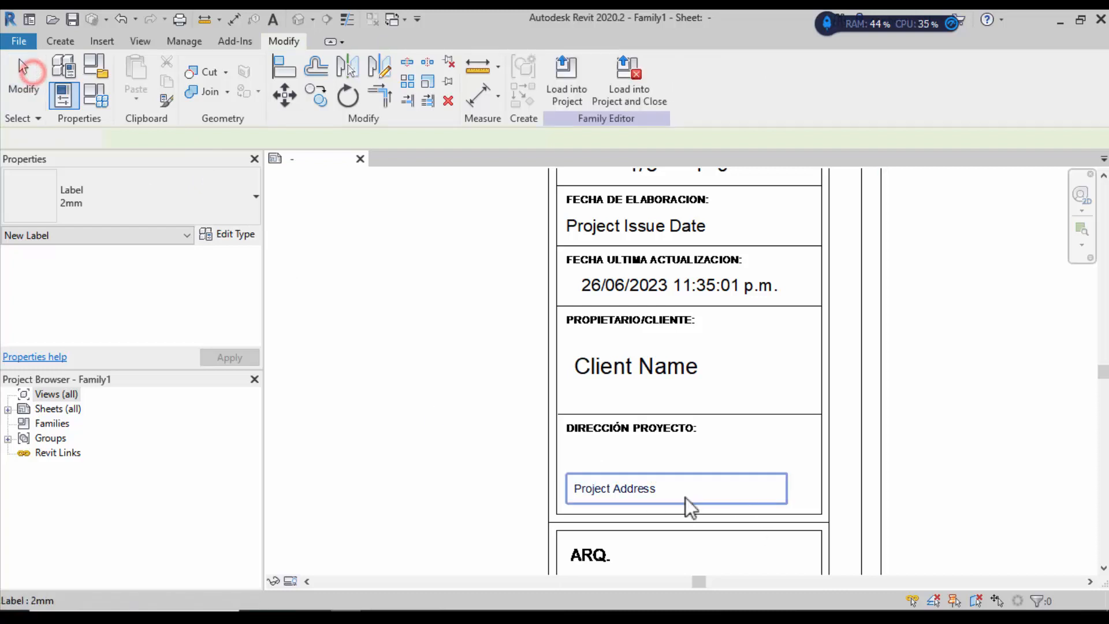
drag(703, 445, 693, 462)
click(92, 202)
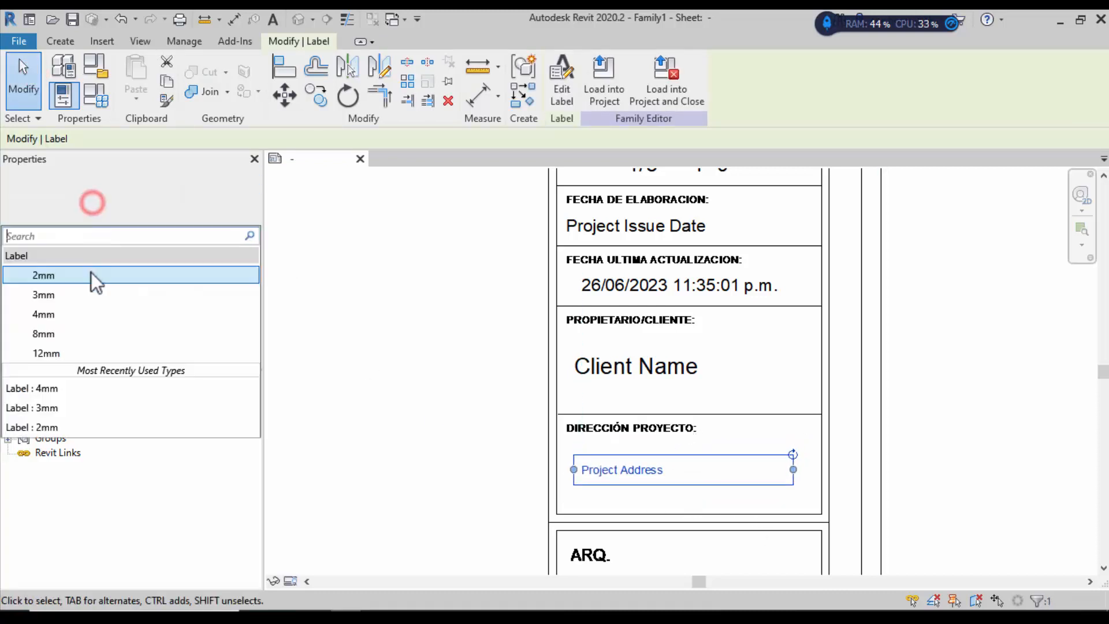
click(79, 314)
click(359, 417)
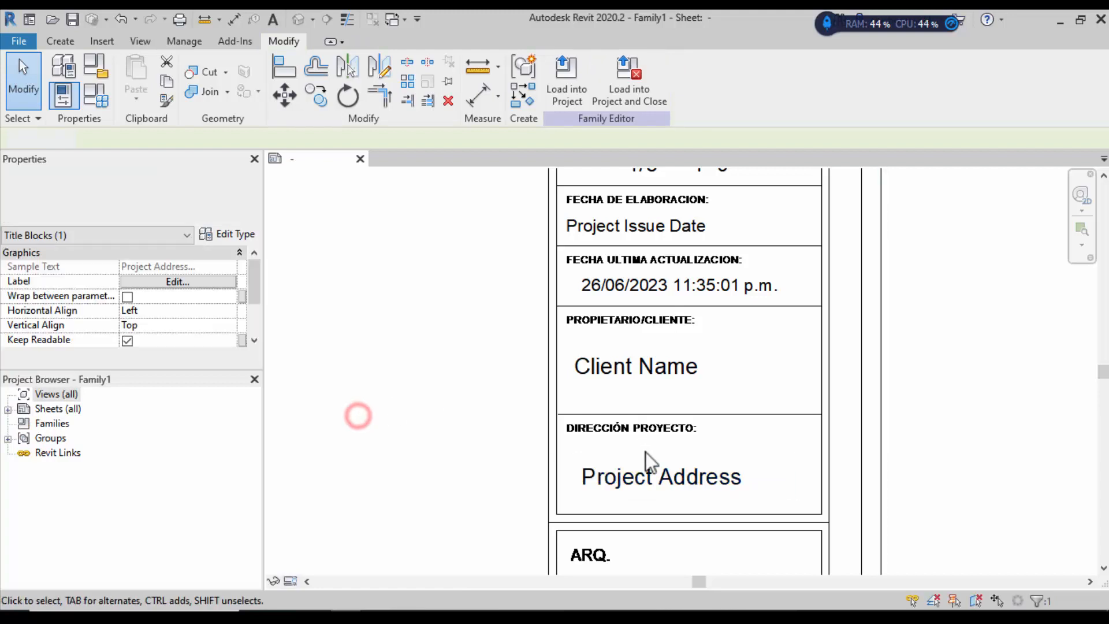
click(649, 476)
mouse_move(669, 456)
mouse_down()
mouse_move(658, 442)
mouse_move(662, 452)
mouse_up()
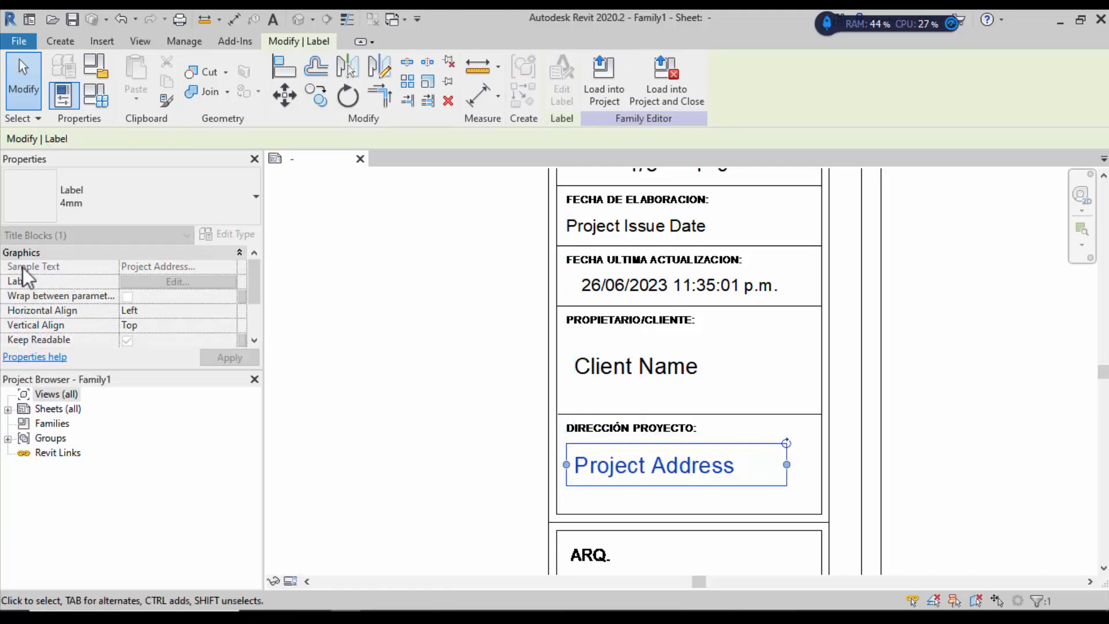
click(124, 195)
click(96, 294)
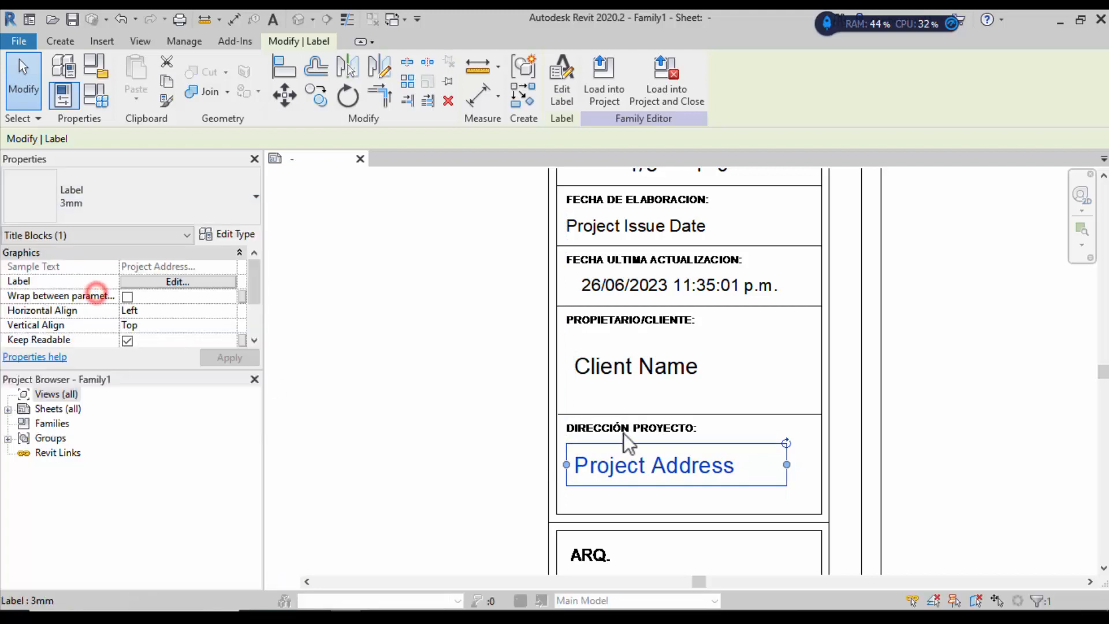
drag(787, 461, 810, 466)
click(1000, 435)
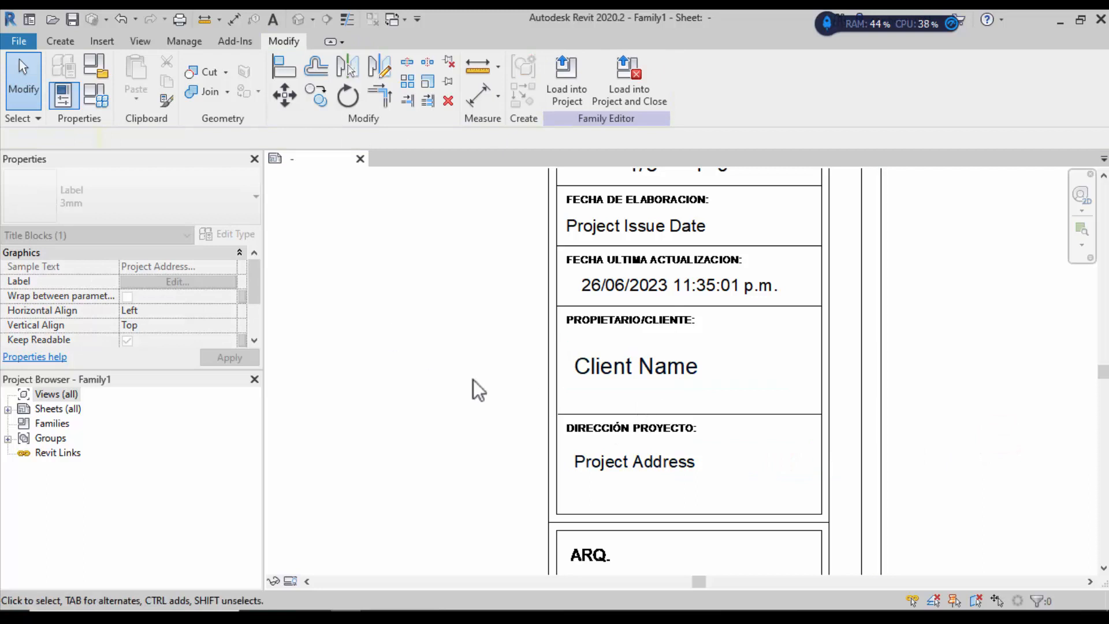
Step: Zoom to the ARQ. box and bring up the Create annotation tools
scroll(451, 386, down, 1)
scroll(647, 391, down, 2)
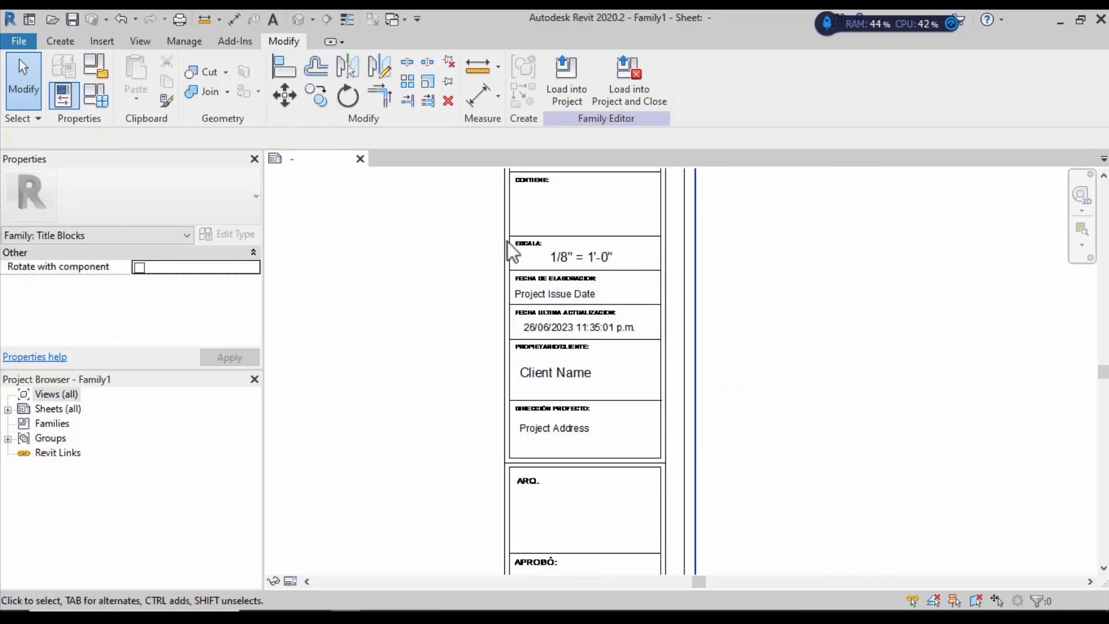
scroll(547, 298, up, 2)
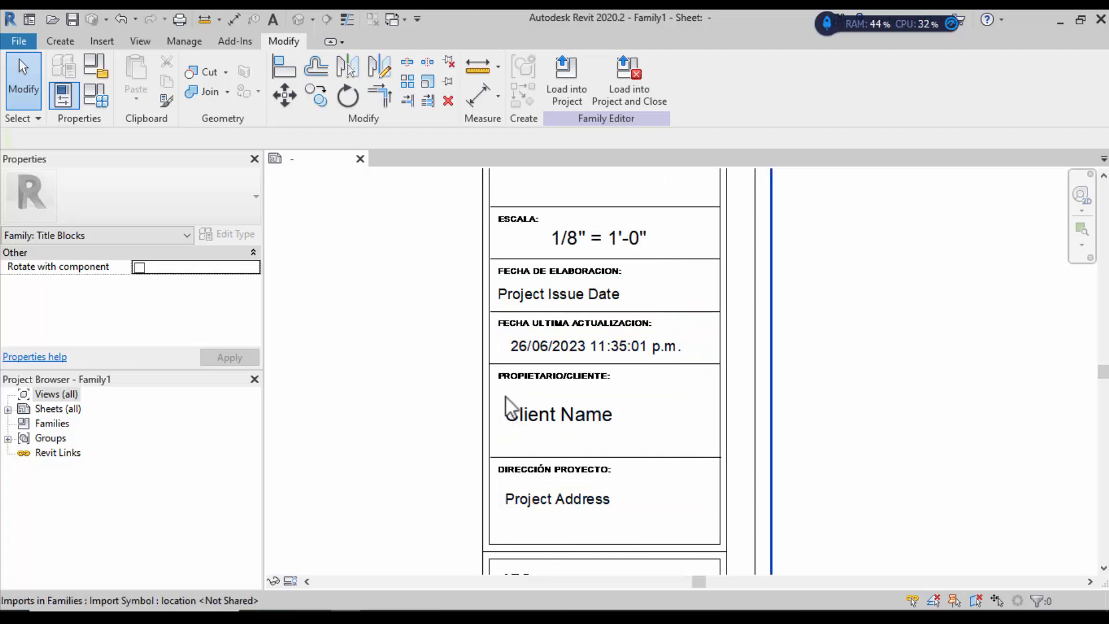
scroll(509, 408, down, 2)
scroll(514, 393, down, 1)
scroll(557, 540, up, 3)
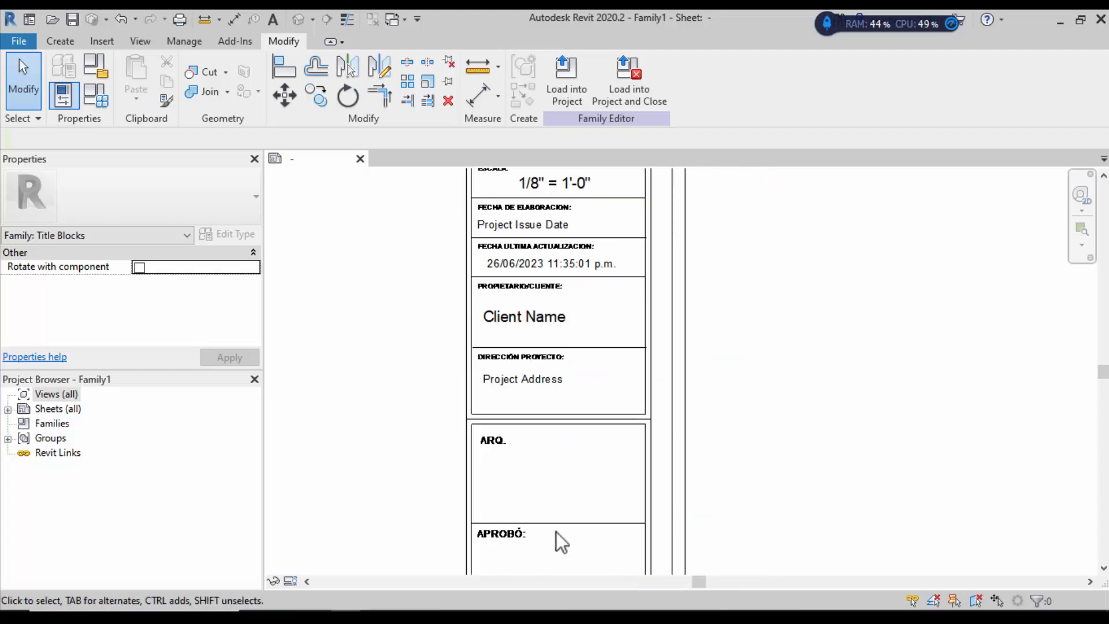
scroll(449, 332, down, 1)
scroll(484, 410, up, 2)
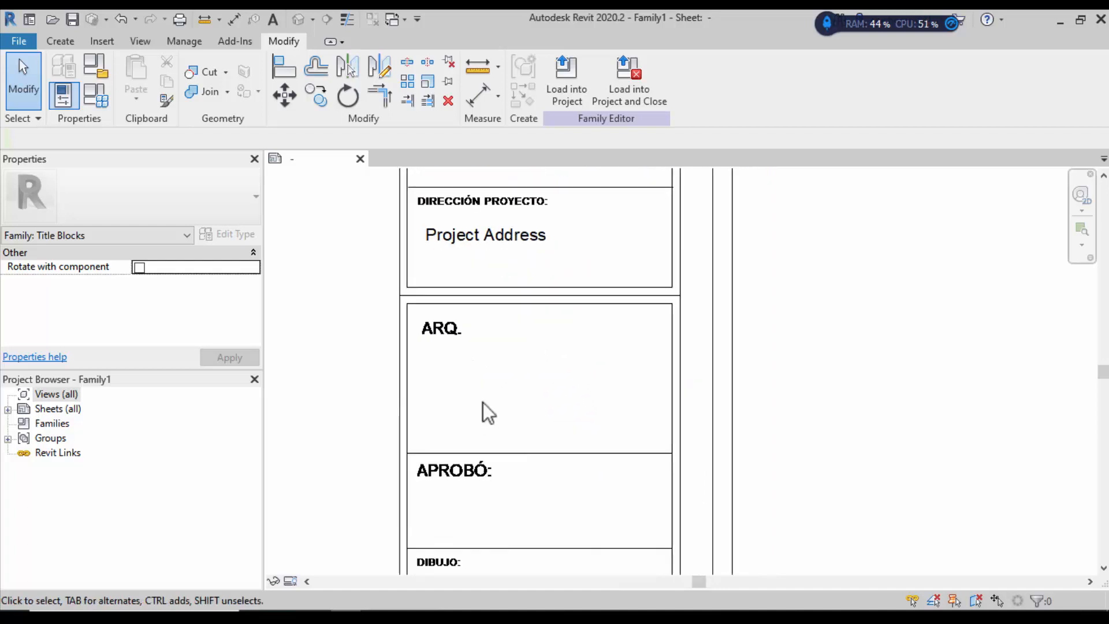
click(50, 43)
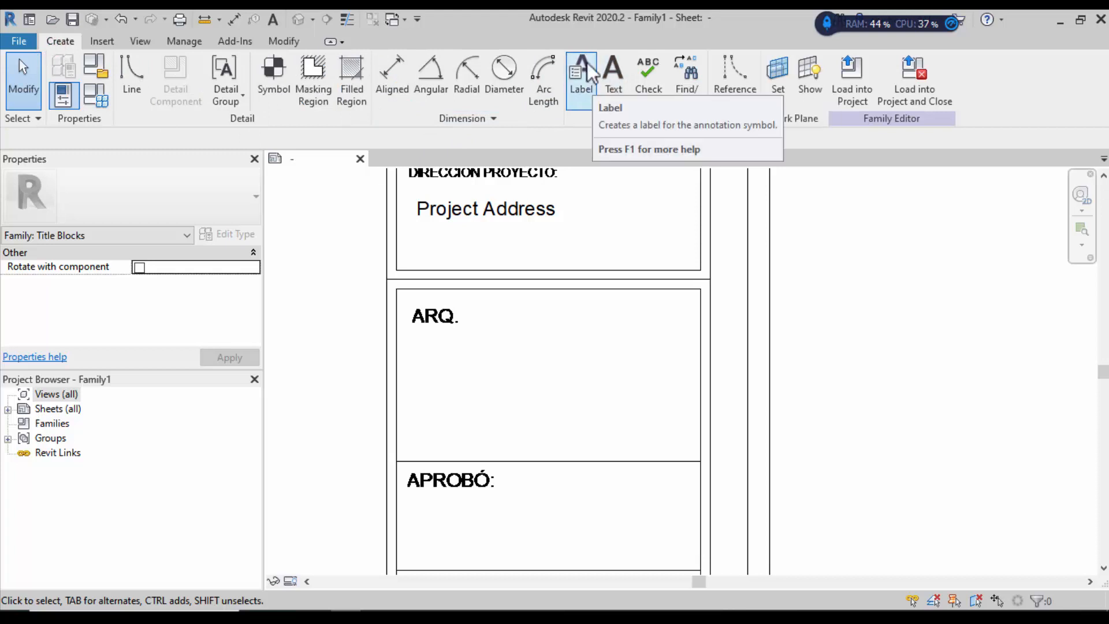
Step: Place a Designed By label in the ARQ. box
click(579, 78)
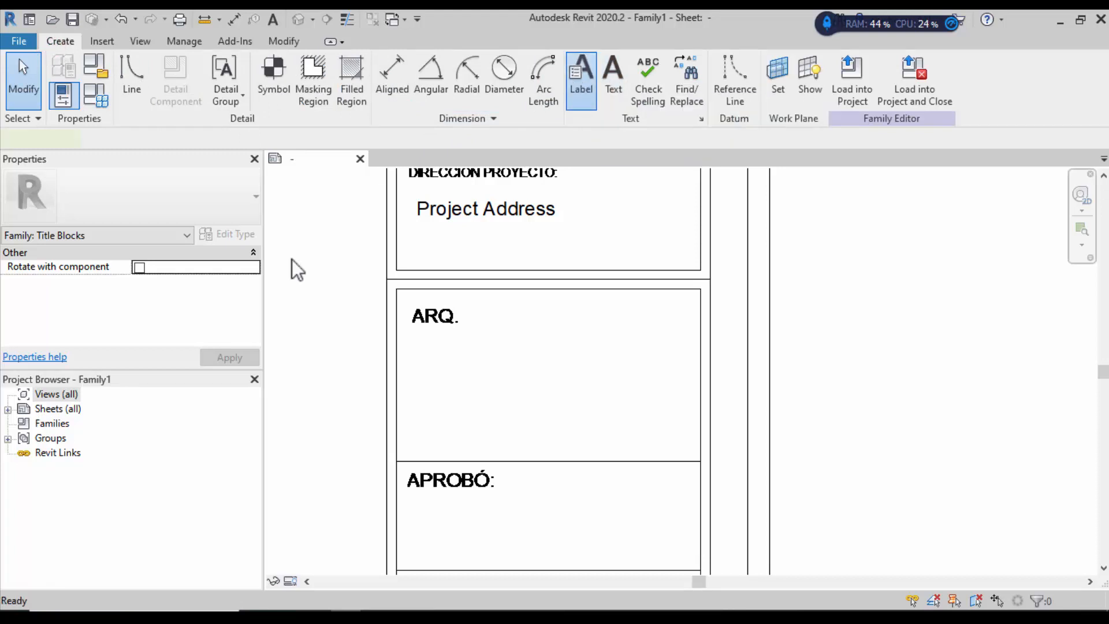
click(418, 398)
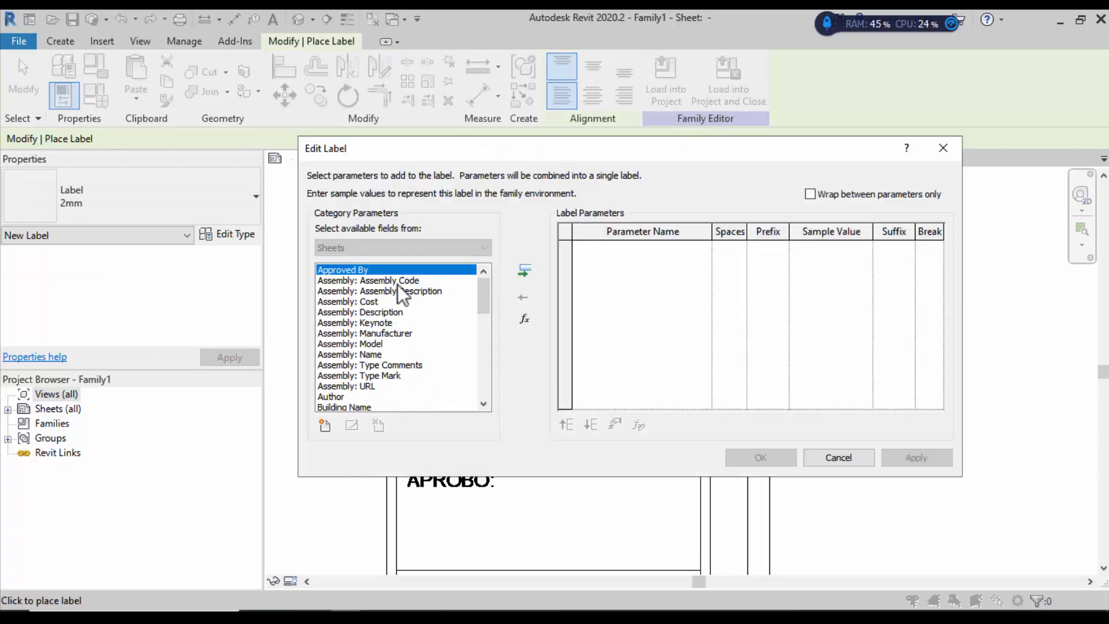
drag(484, 296, 483, 335)
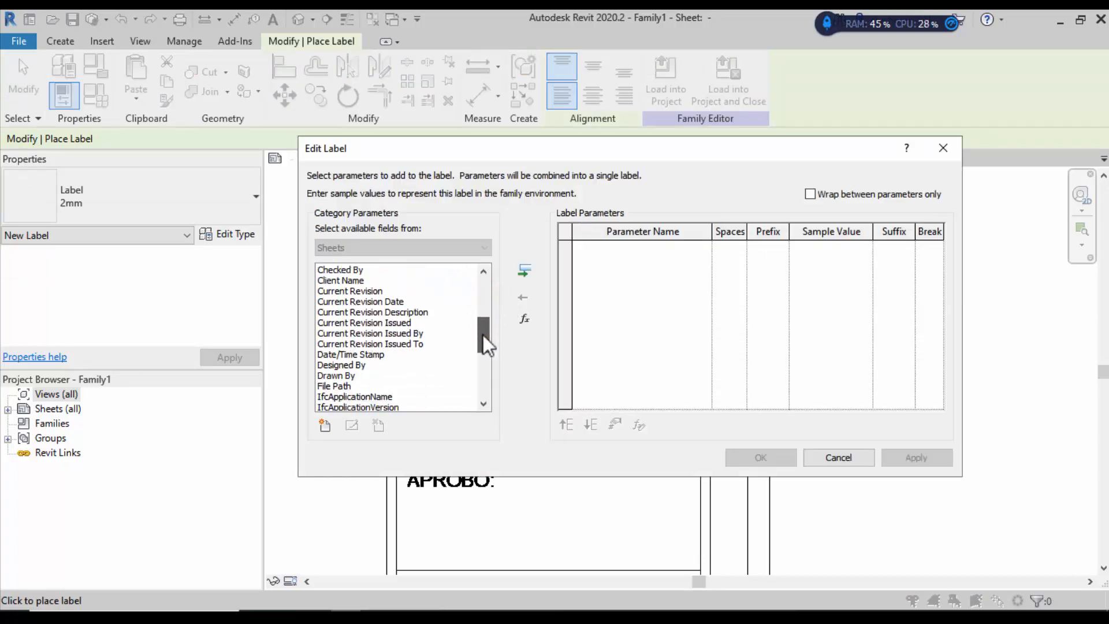
click(354, 365)
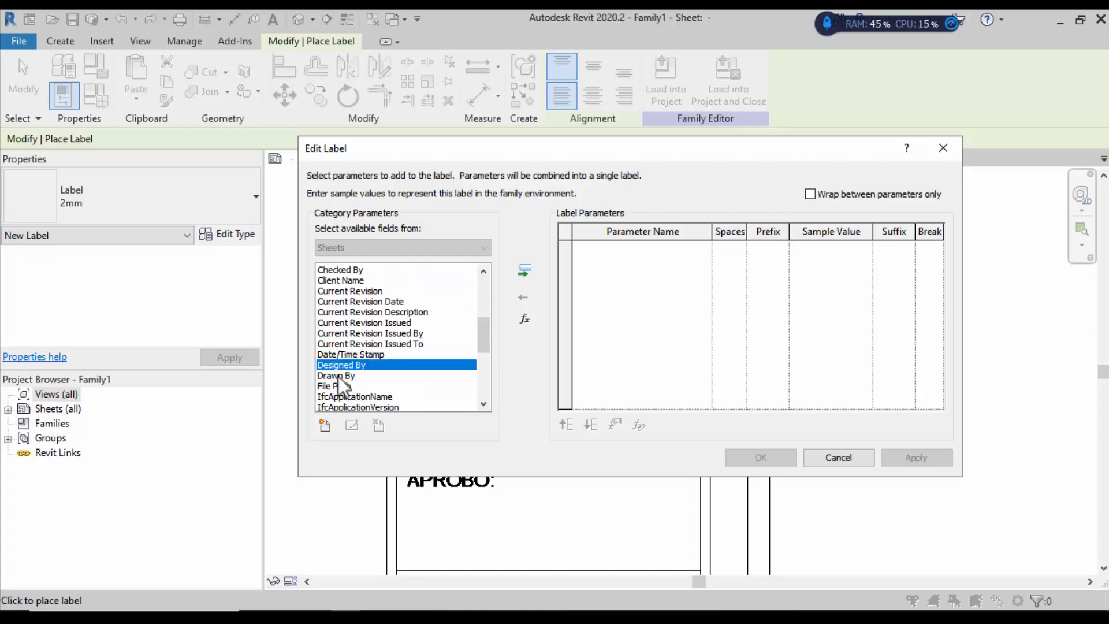
click(525, 271)
click(731, 460)
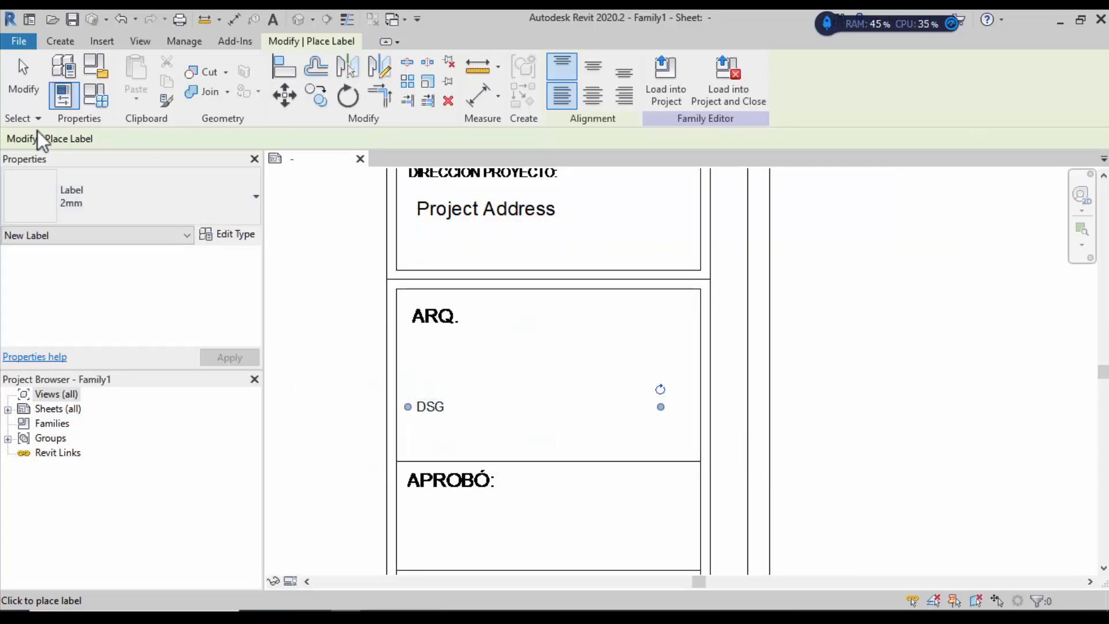
Step: Set the DSG label to 3mm and move it up in the ARQ. box
click(193, 206)
click(92, 294)
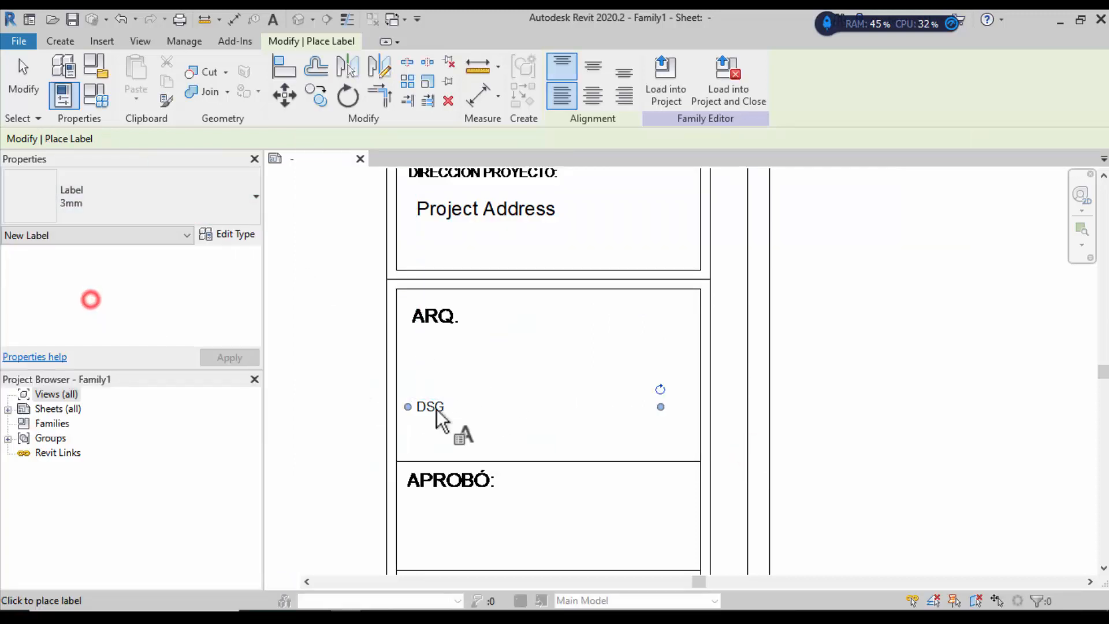
key(Escape)
key(Escape)
click(430, 405)
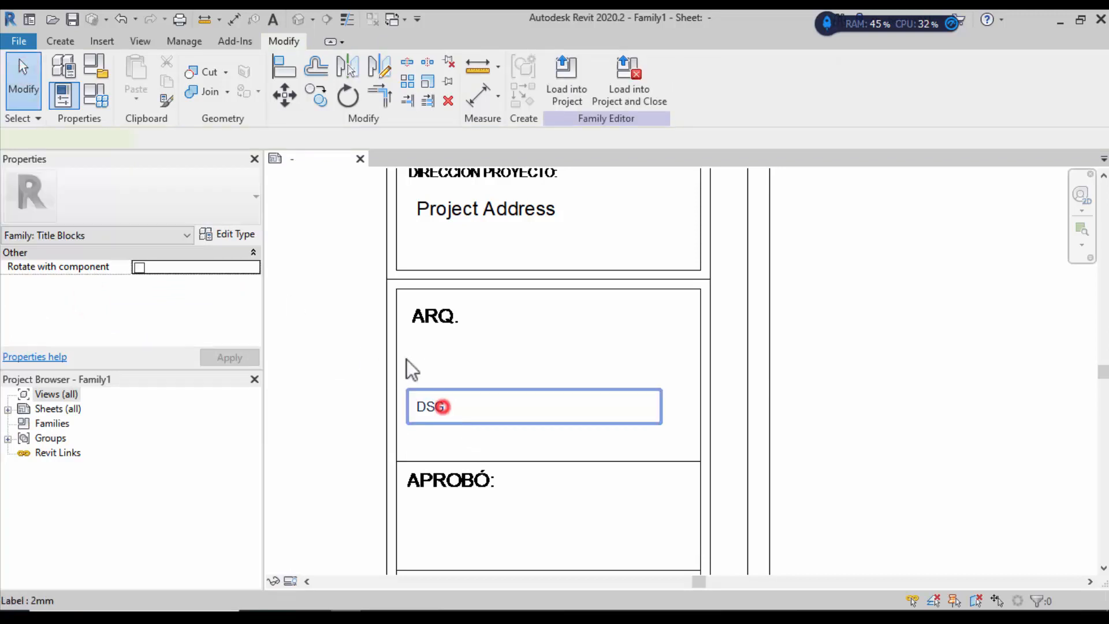
click(136, 206)
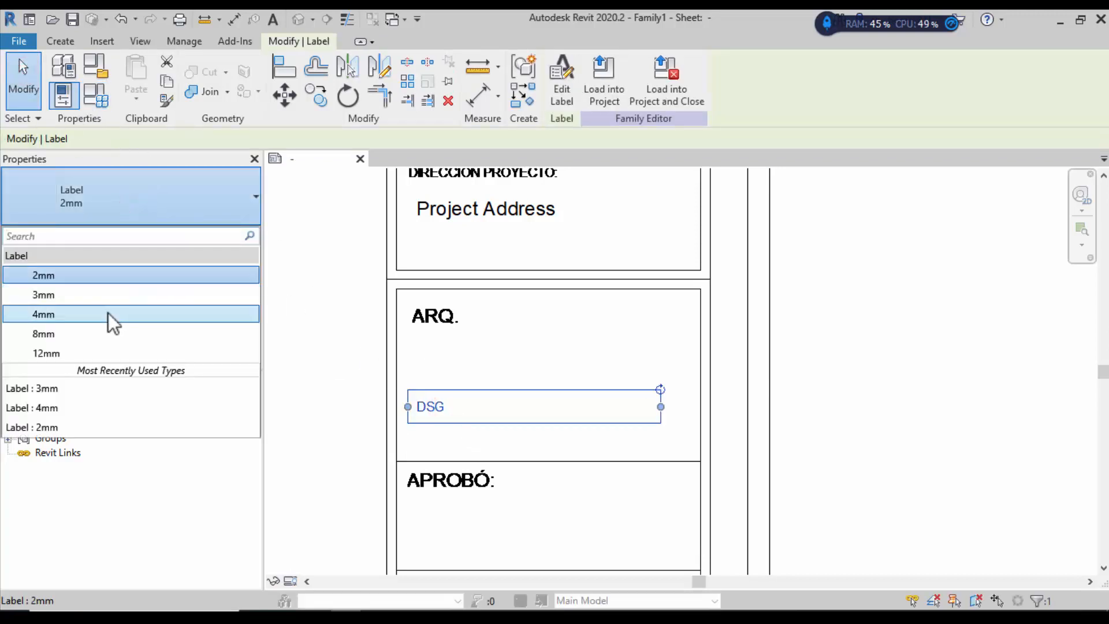
click(104, 297)
click(456, 391)
drag(455, 376, 456, 369)
click(840, 361)
Step: Widen the DSG label's text box
scroll(840, 360, down, 2)
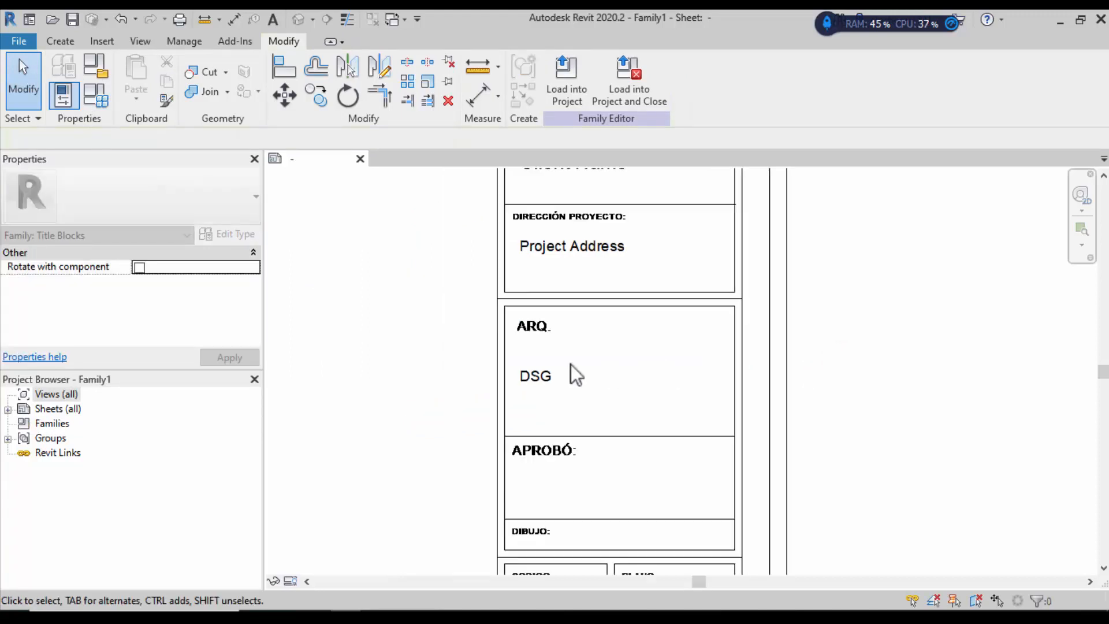
click(540, 373)
drag(716, 377, 729, 379)
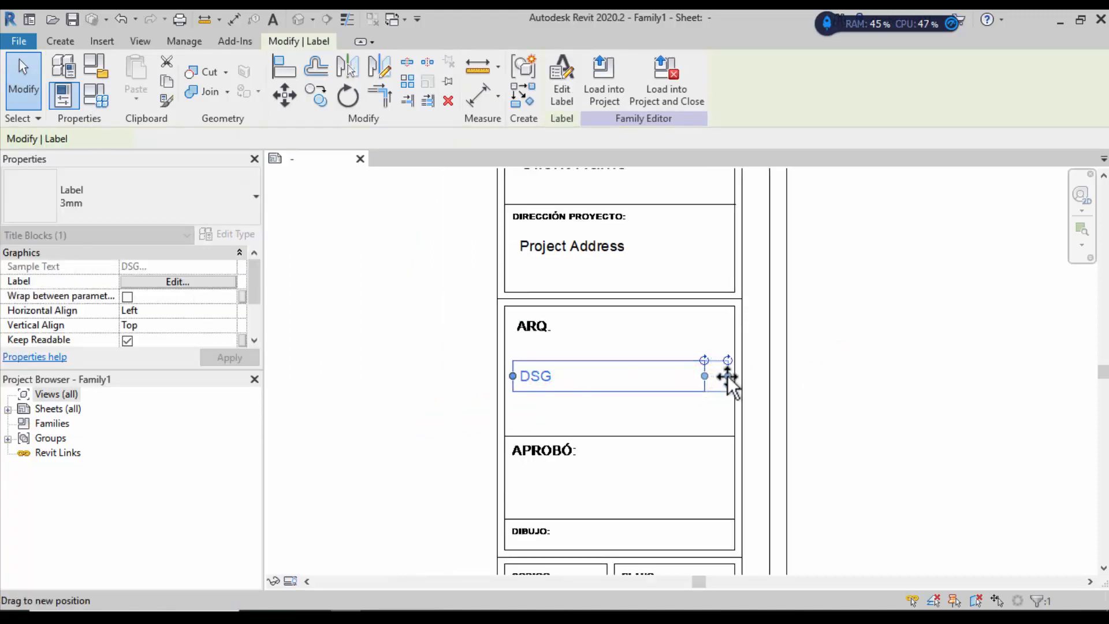
click(907, 386)
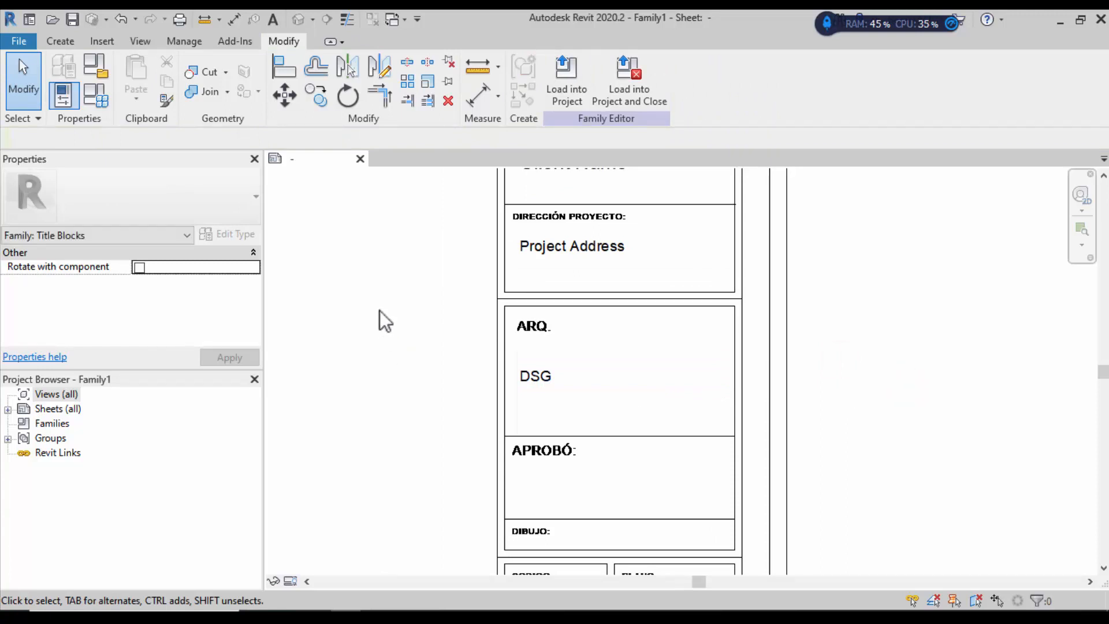
scroll(379, 314, down, 1)
scroll(535, 351, up, 2)
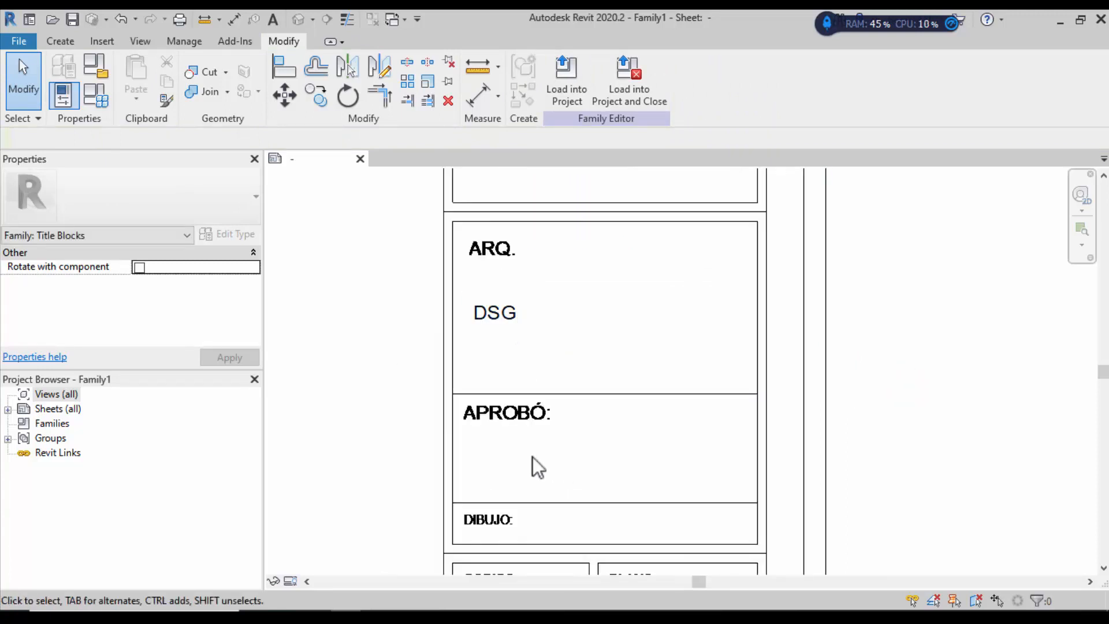
Step: Set up a new label with the Approved By field for the APROBÓ cell
click(61, 41)
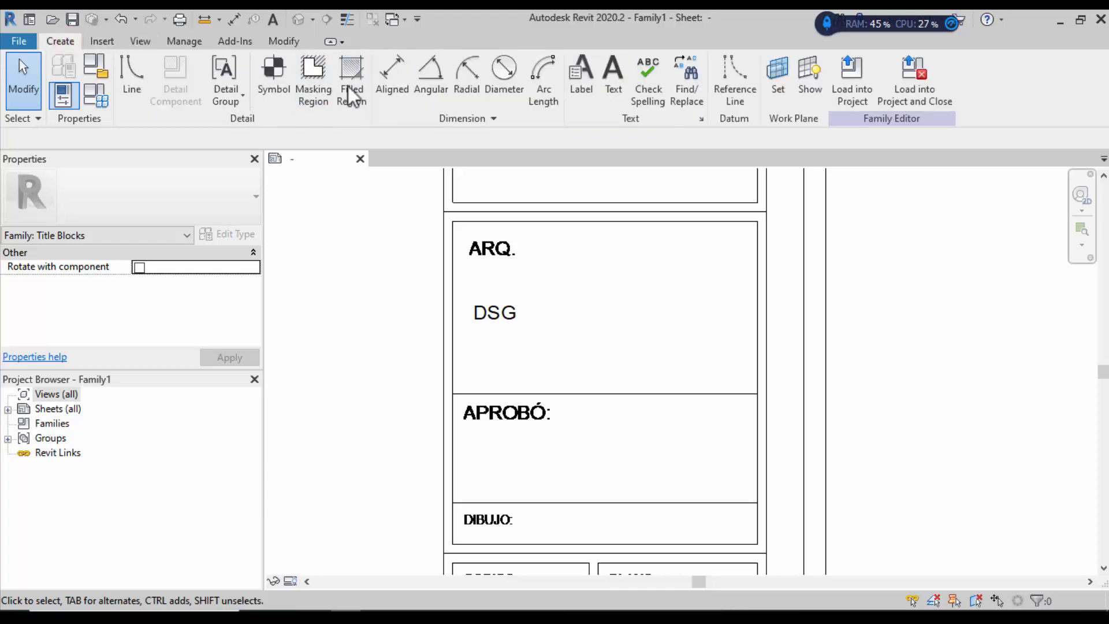
click(579, 72)
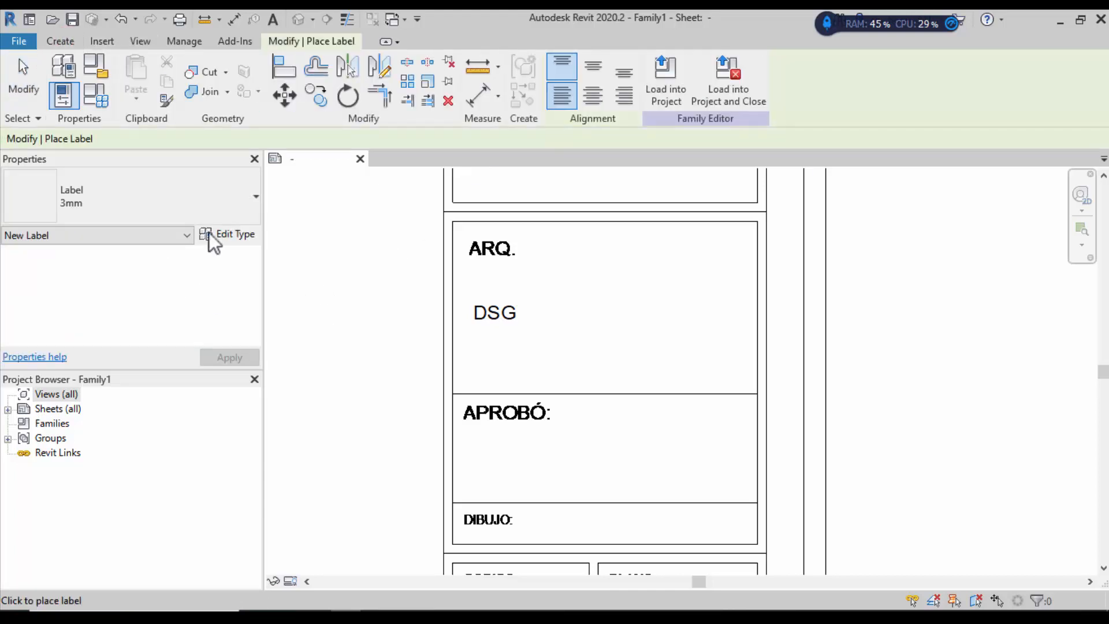
click(463, 466)
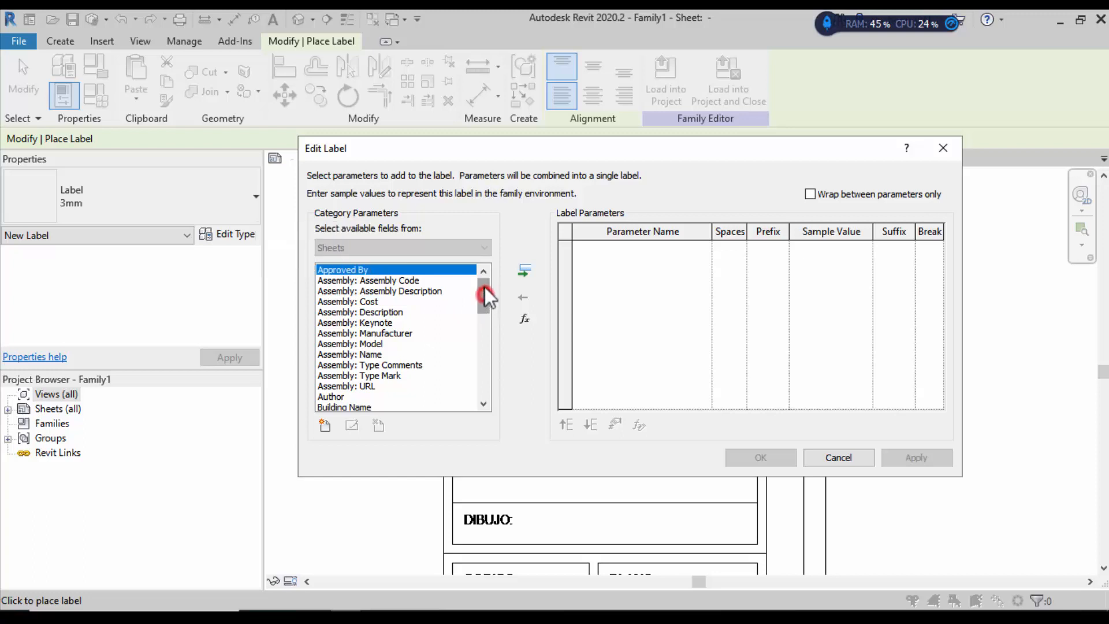
mouse_move(484, 286)
mouse_down()
mouse_move(486, 308)
mouse_move(484, 286)
mouse_up()
mouse_move(481, 297)
mouse_down()
mouse_move(470, 356)
mouse_move(475, 276)
mouse_up()
click(473, 274)
drag(370, 271, 369, 270)
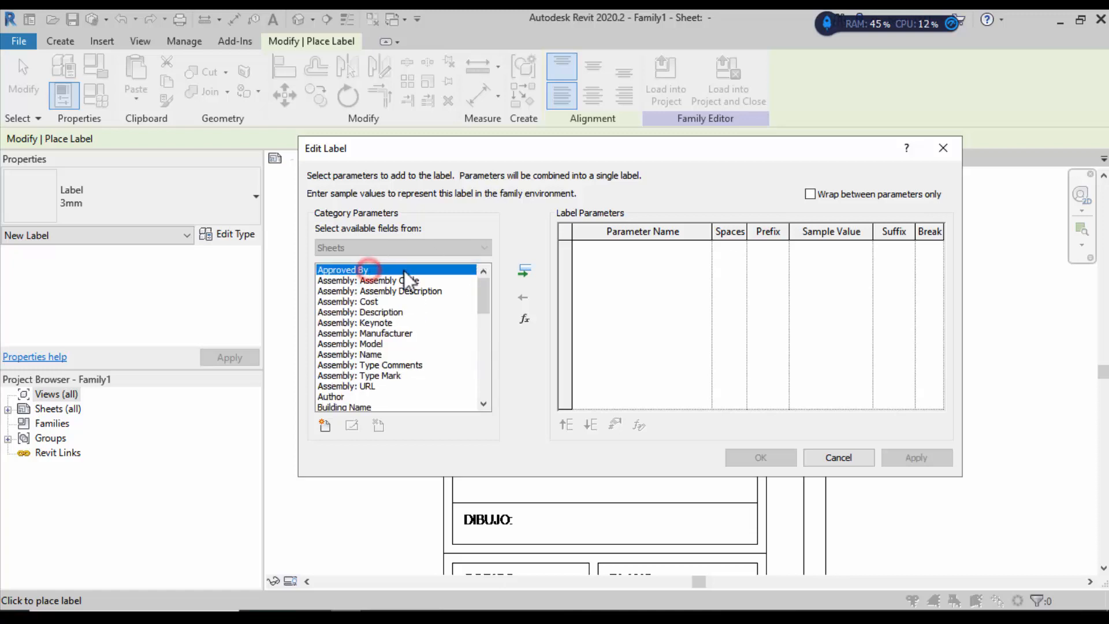
click(524, 270)
click(757, 454)
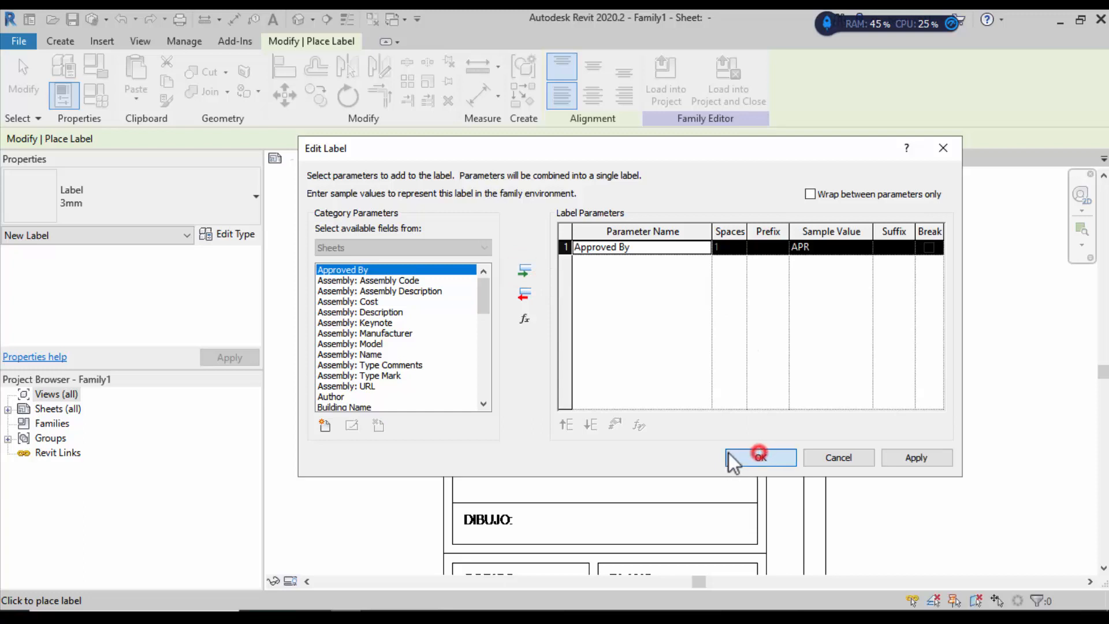
Step: Drop the APR label in the APROBÓ cell and move it up under the heading
click(517, 490)
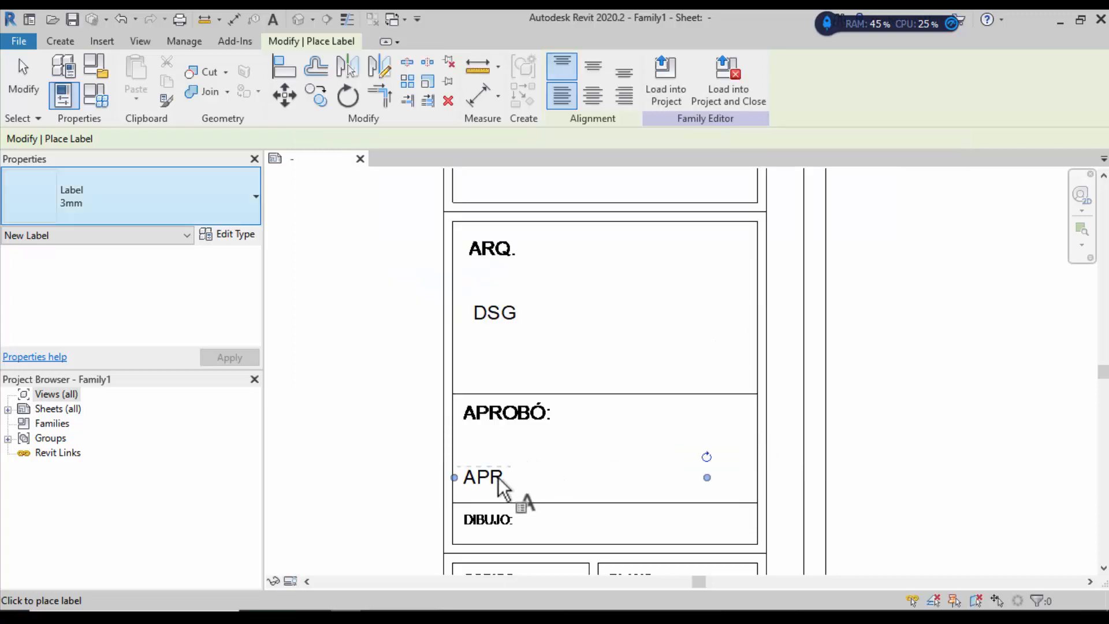
click(23, 80)
click(497, 468)
mouse_move(502, 456)
mouse_down()
mouse_move(528, 441)
mouse_move(511, 436)
mouse_up()
click(834, 432)
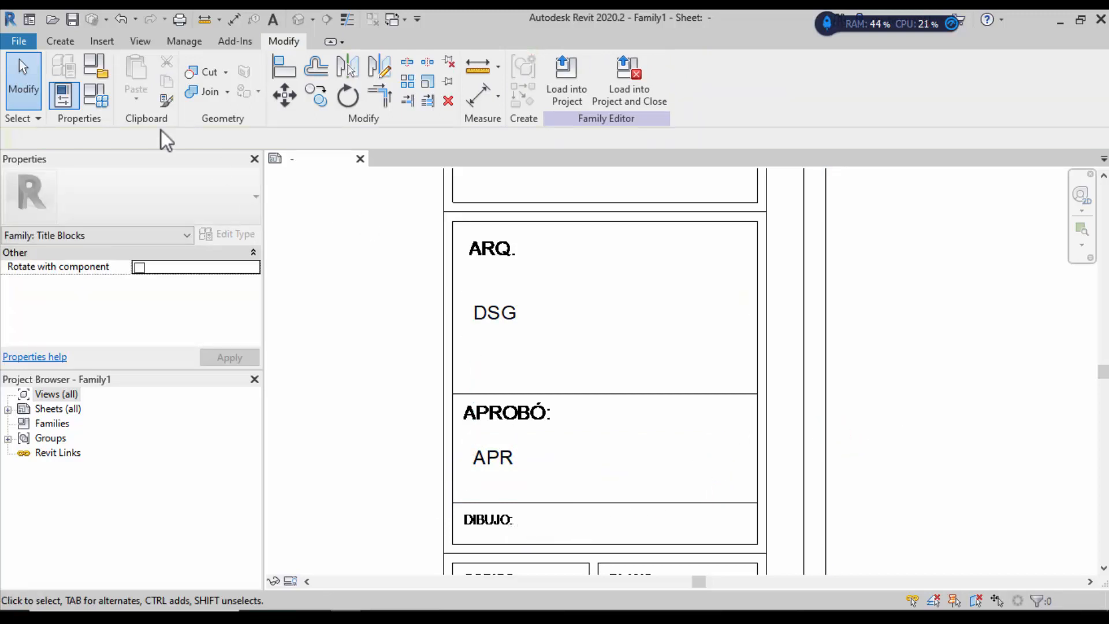
click(61, 41)
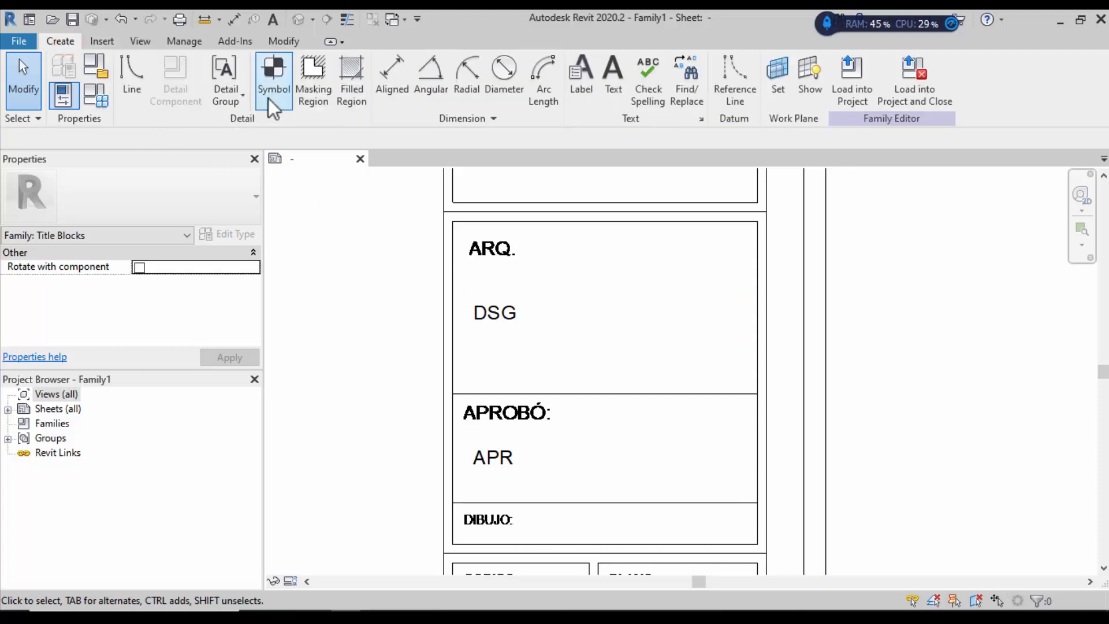
Step: Place a Drawn By label (DRW) beside DIBUJO and nudge it left toward the heading
click(585, 81)
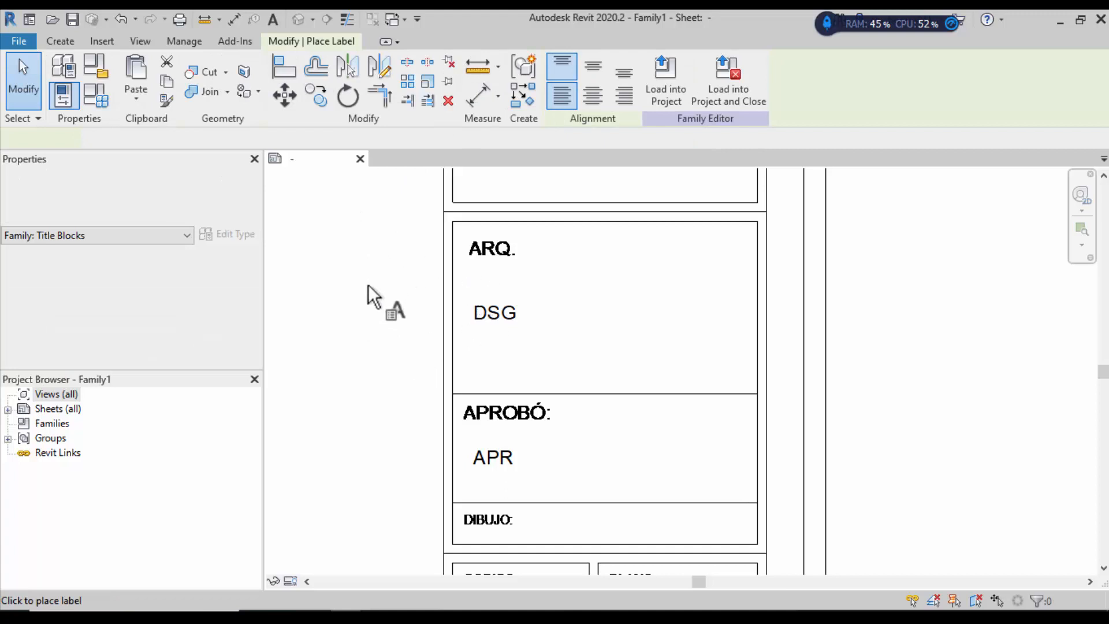
click(545, 520)
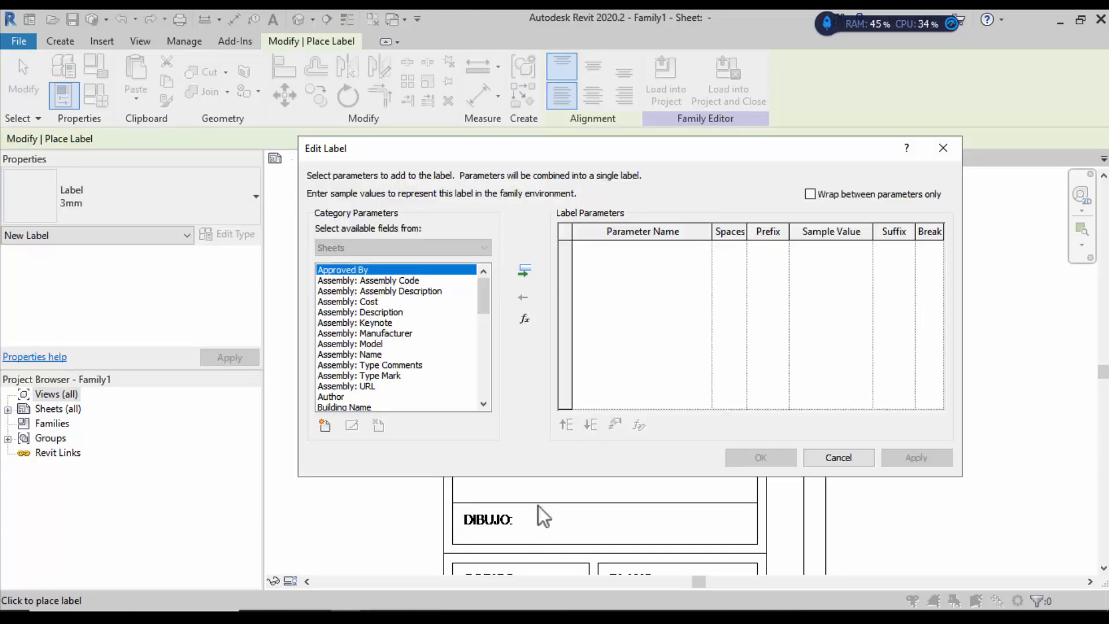
drag(482, 303, 476, 390)
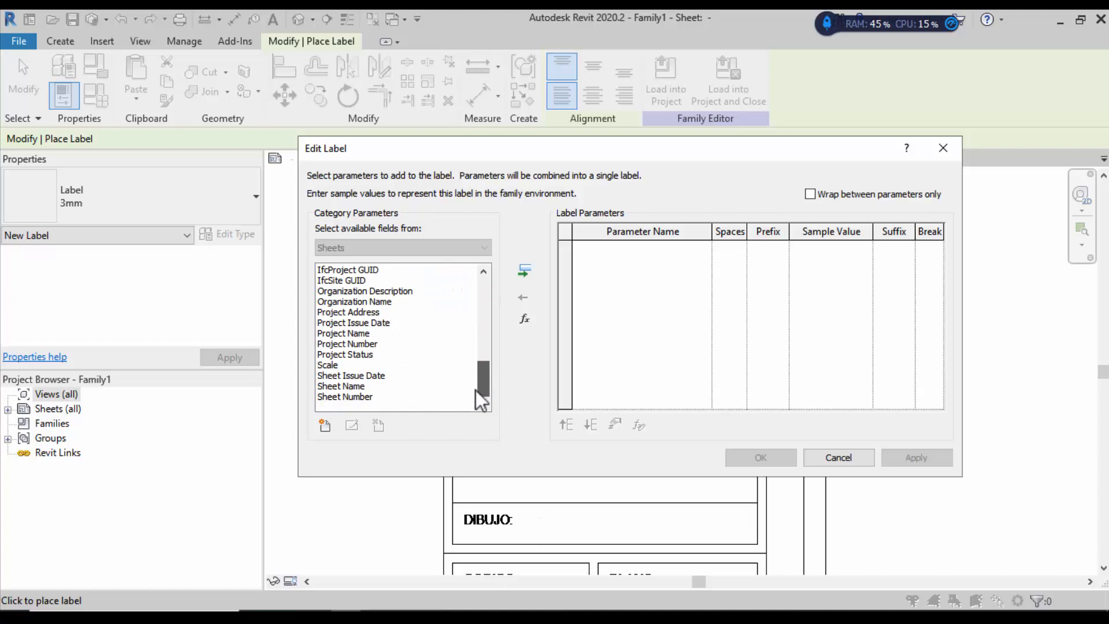
drag(476, 365, 477, 353)
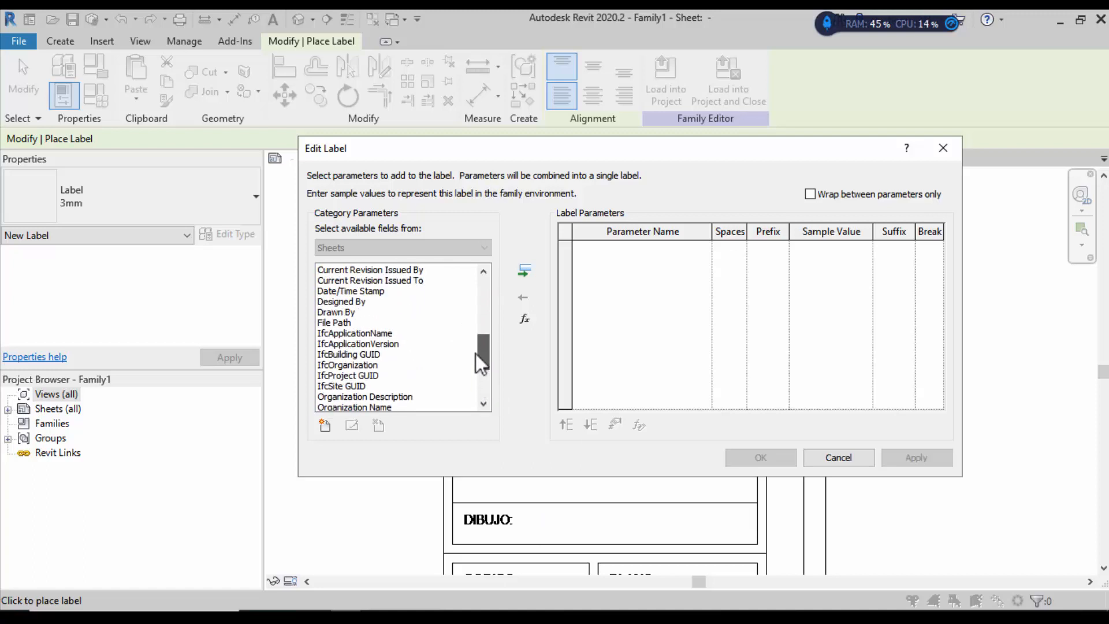
click(349, 313)
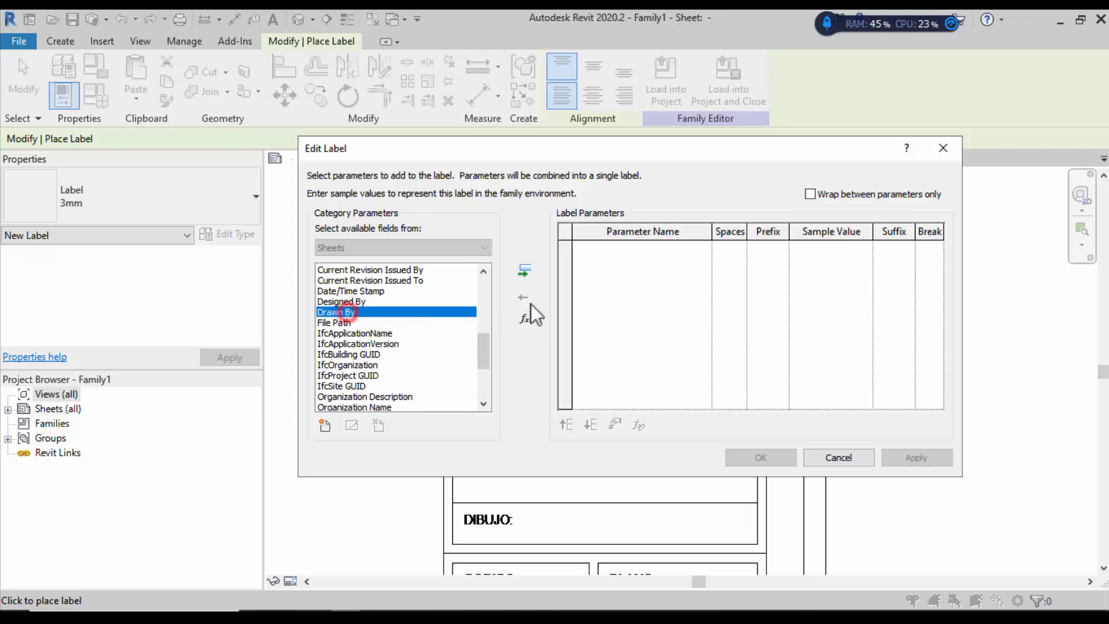
click(523, 270)
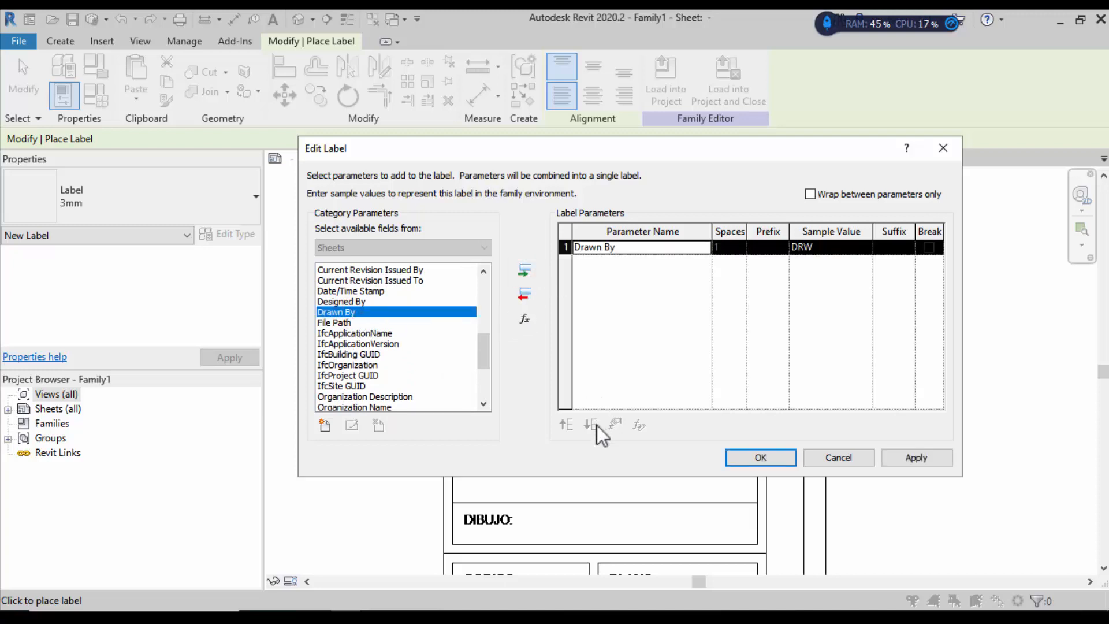
click(760, 457)
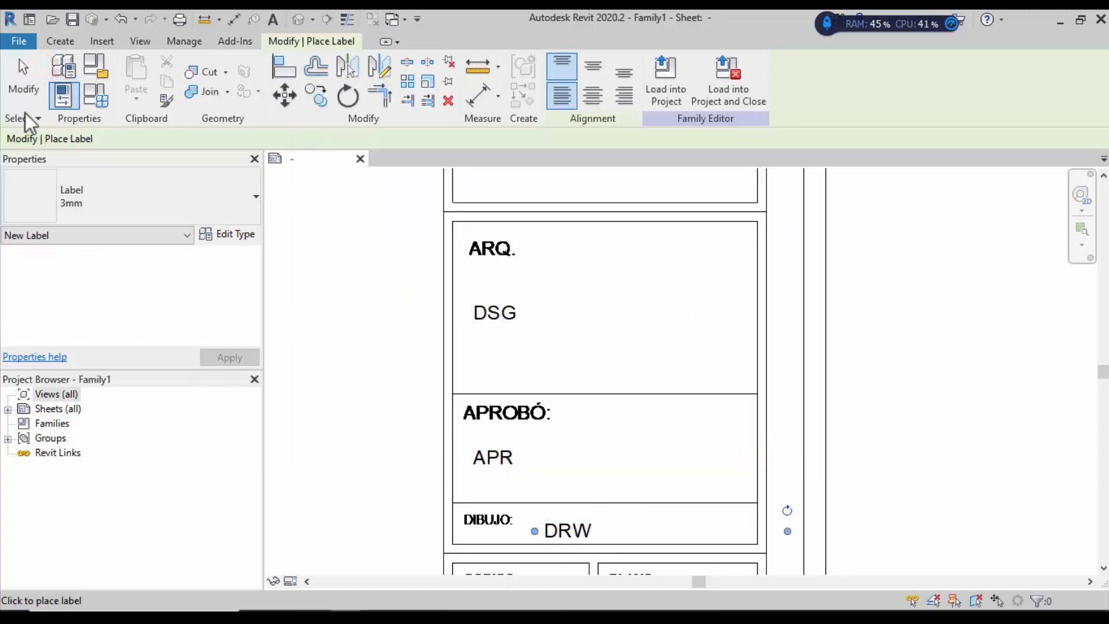
click(24, 84)
mouse_move(582, 511)
mouse_down()
mouse_move(559, 509)
mouse_move(568, 500)
mouse_up()
click(901, 435)
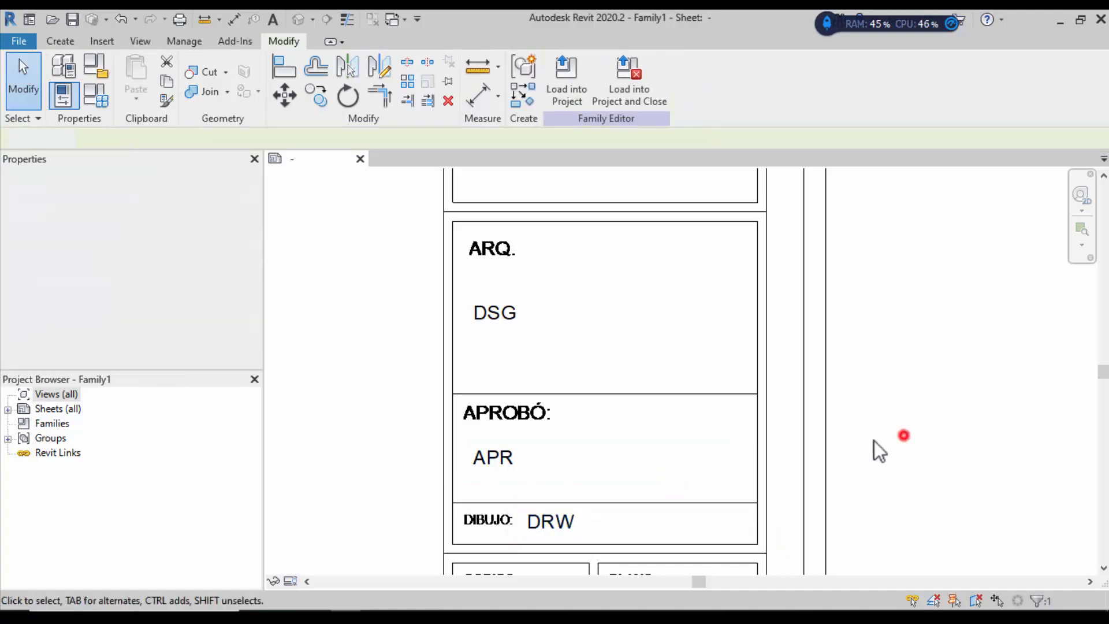
Step: Start a new label placed inside the PLANO cell of the title block
scroll(691, 459, down, 3)
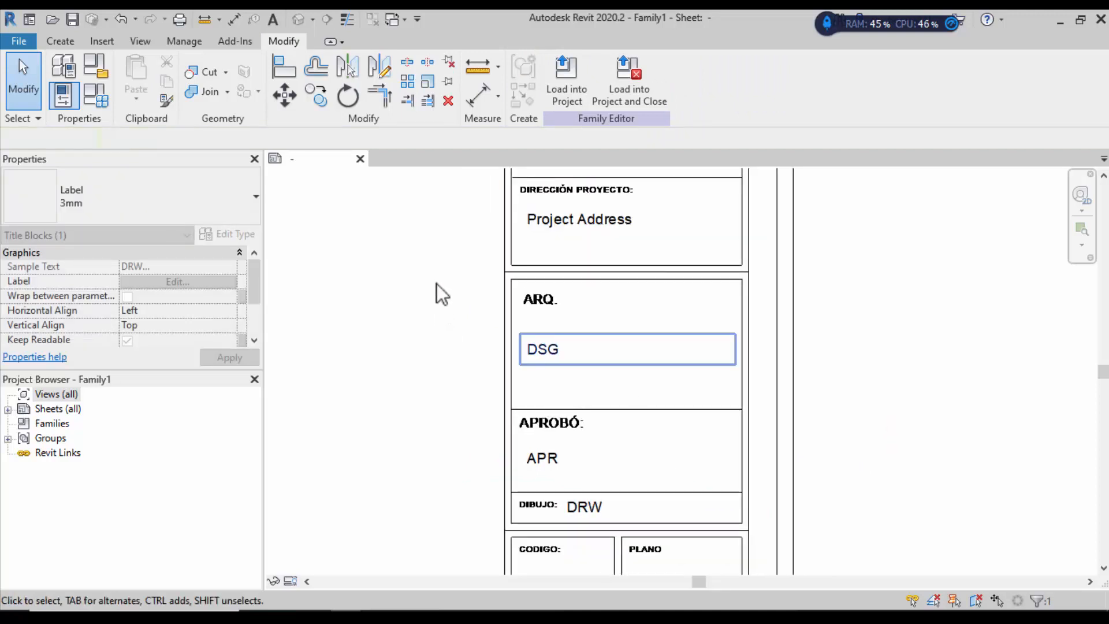
scroll(462, 306, down, 3)
scroll(551, 416, up, 4)
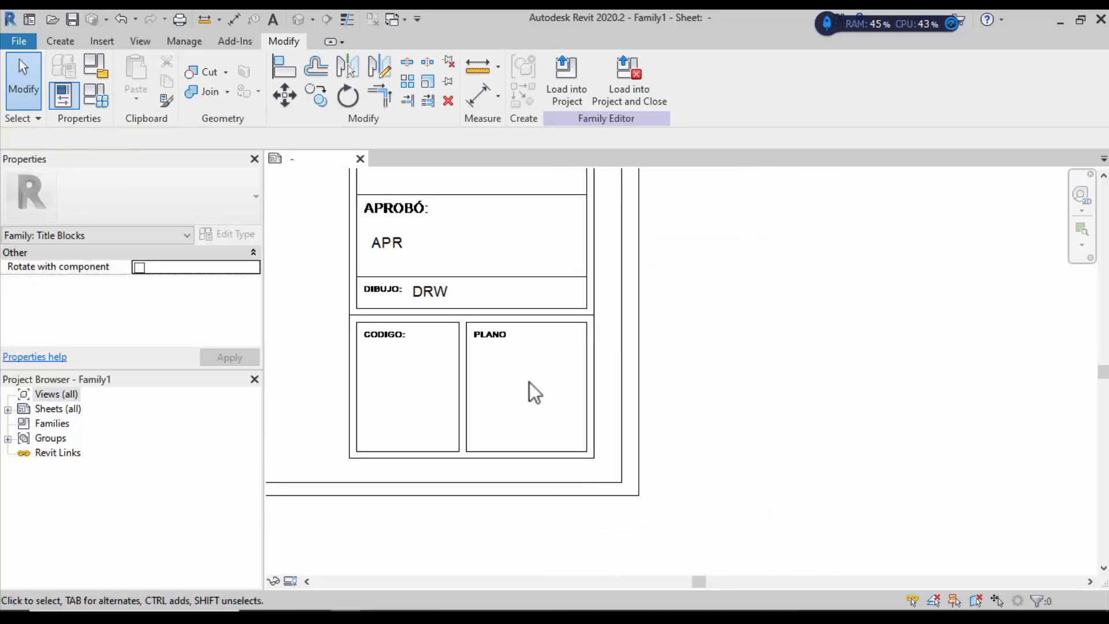
click(73, 45)
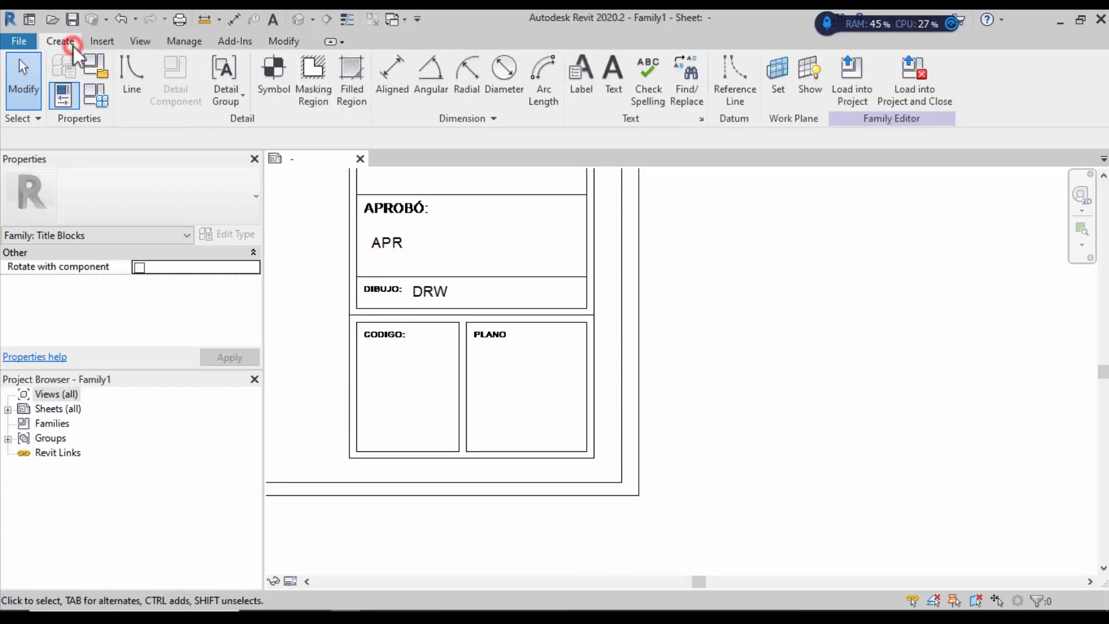
click(585, 75)
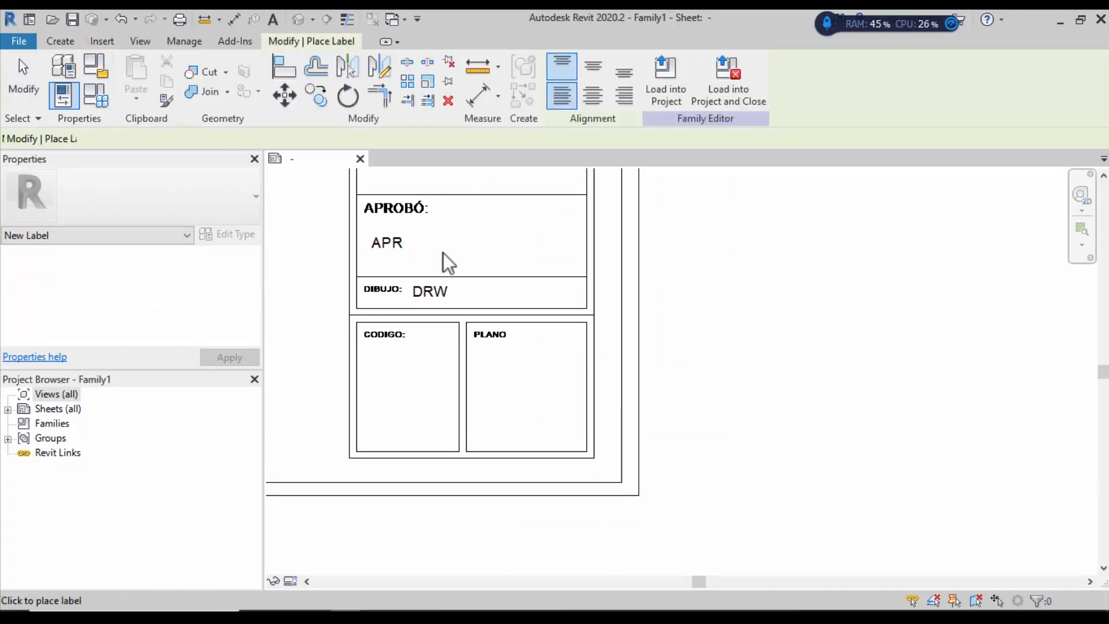
click(504, 394)
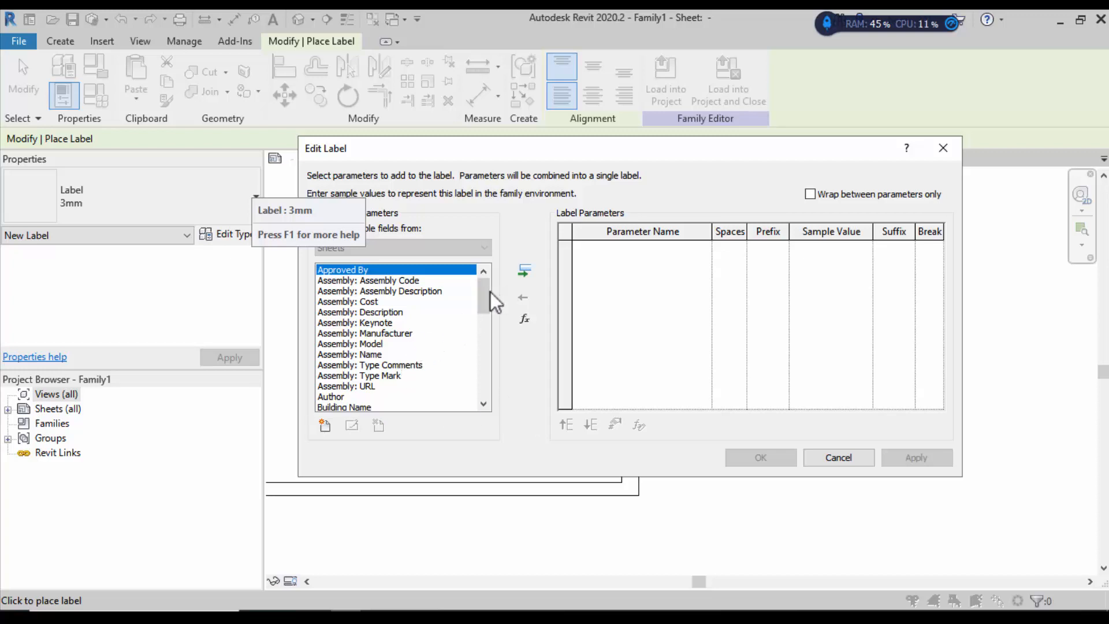
Step: Add the Sheet Number field to the label, abandoning the shared-parameter attempt, so it shows A101
drag(490, 292, 494, 395)
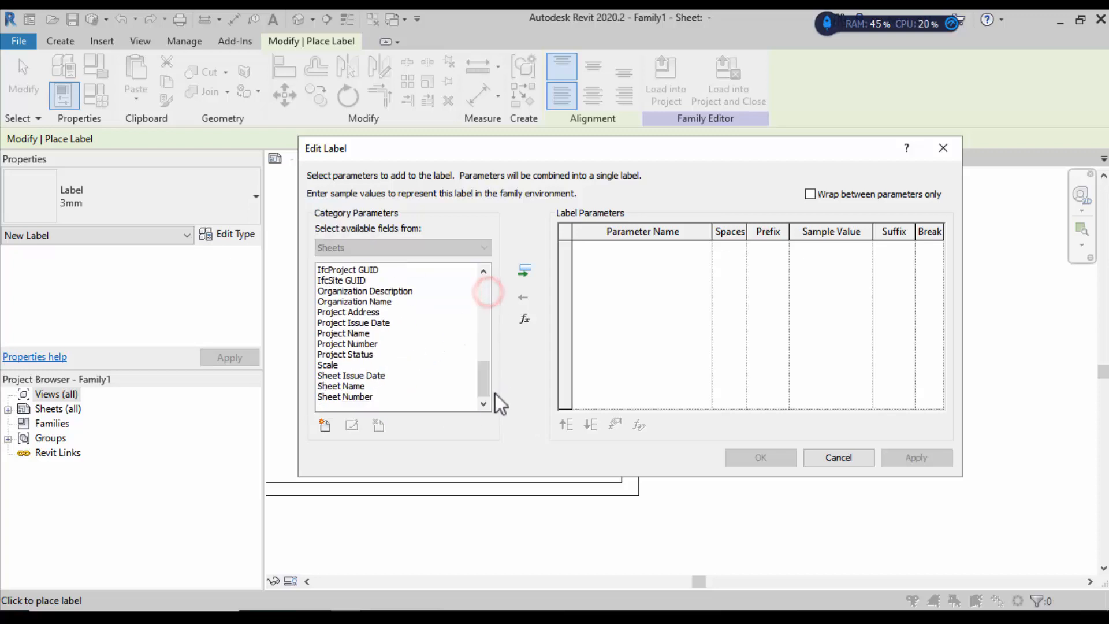
click(358, 397)
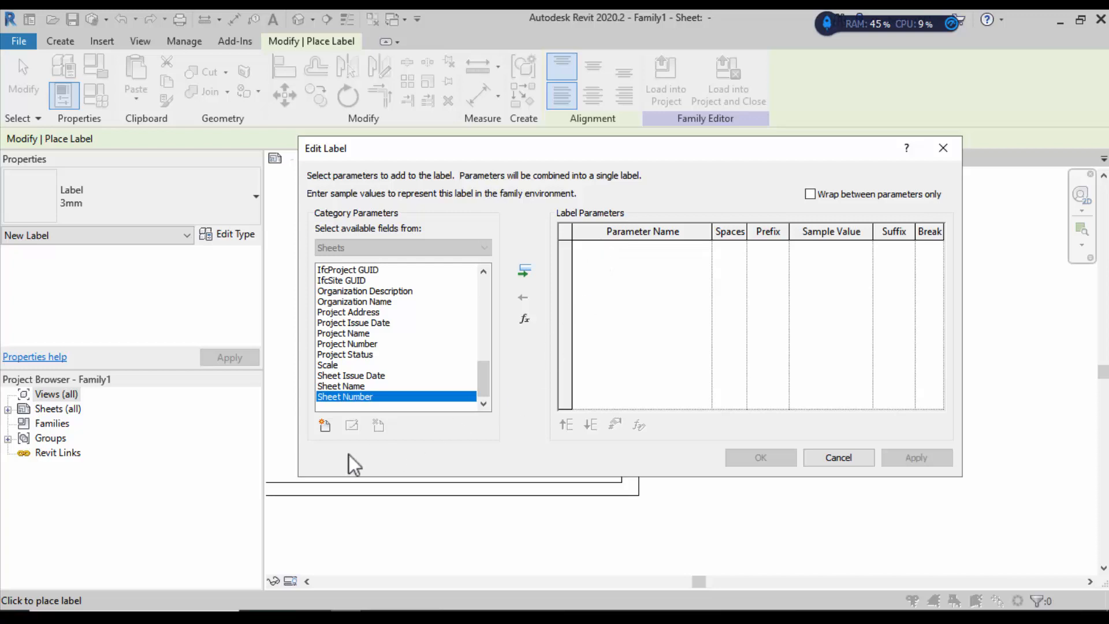
click(325, 426)
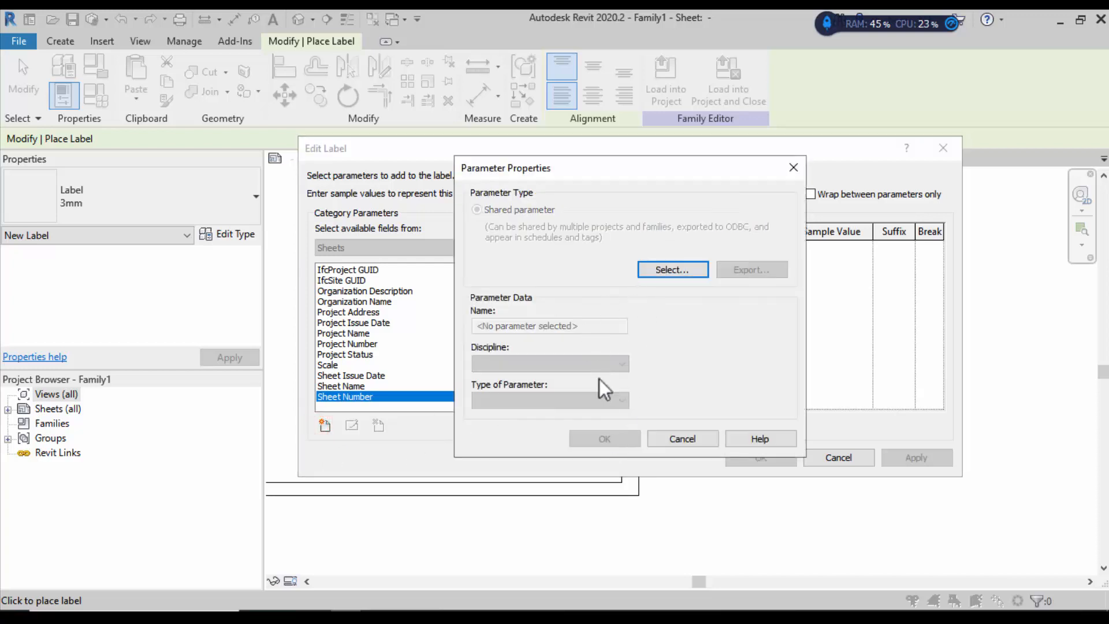
click(664, 270)
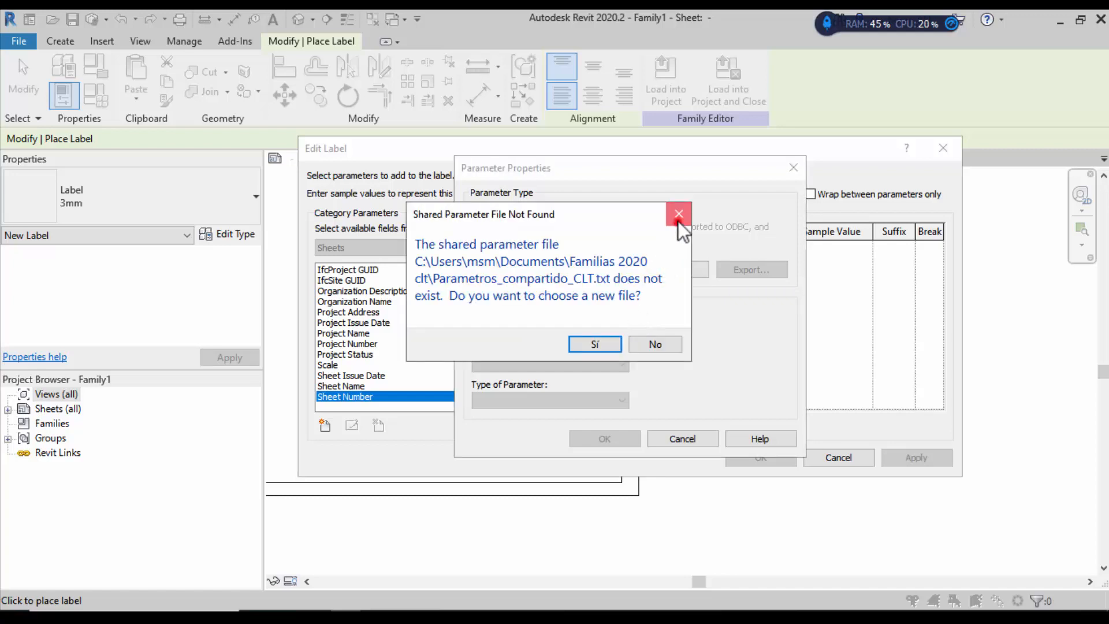
click(678, 215)
click(794, 167)
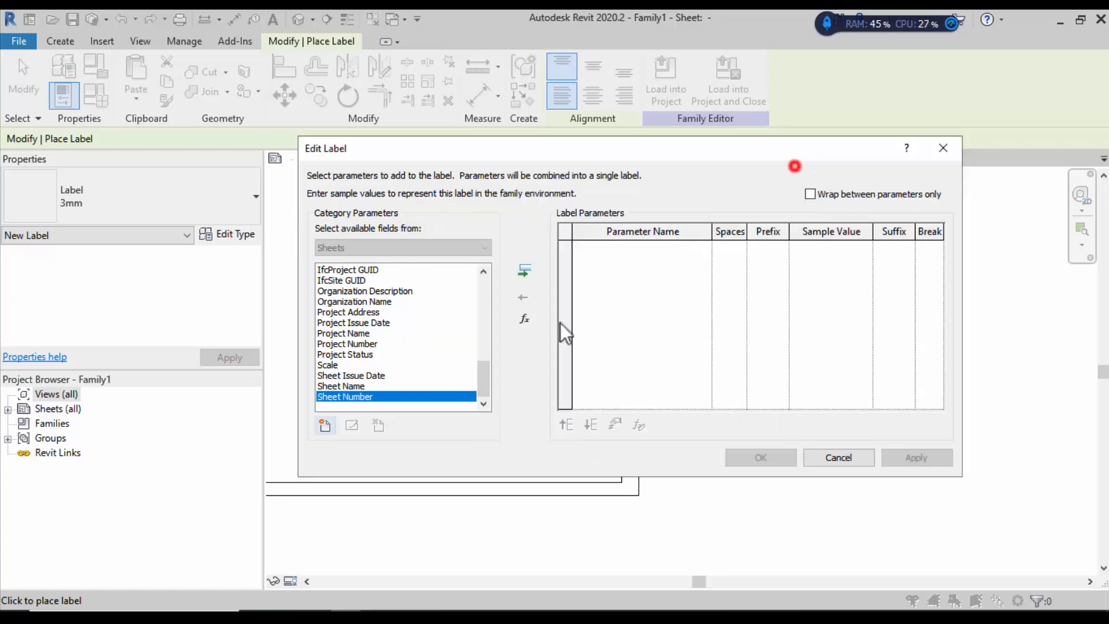
click(516, 274)
click(771, 451)
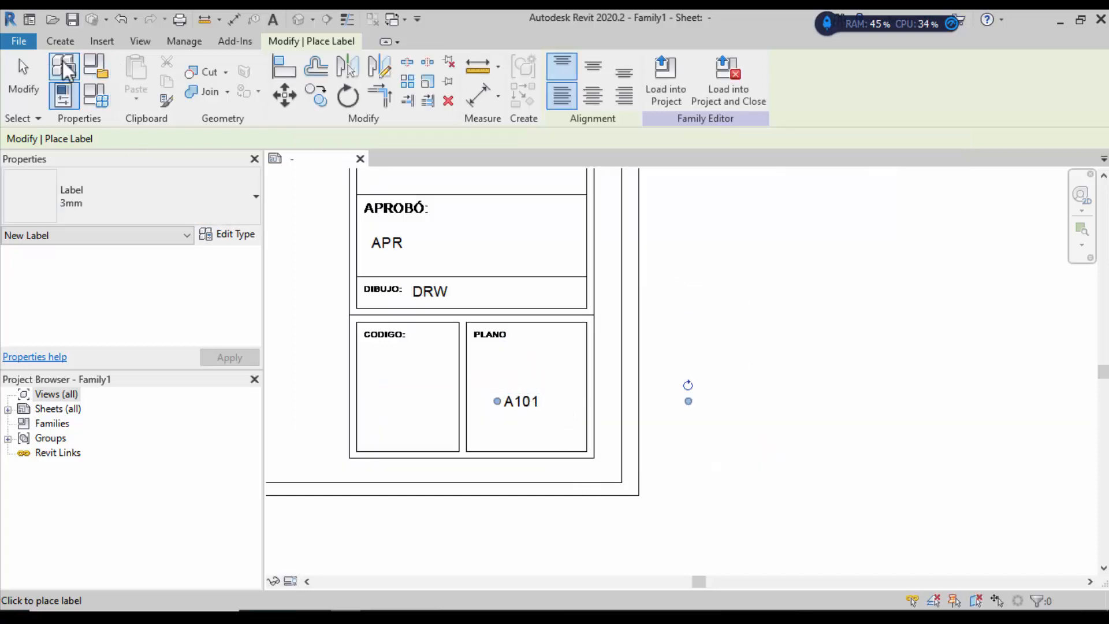
click(23, 75)
Step: Switch the A101 label to the Label 8mm type and move and narrow it within PLANO
click(514, 401)
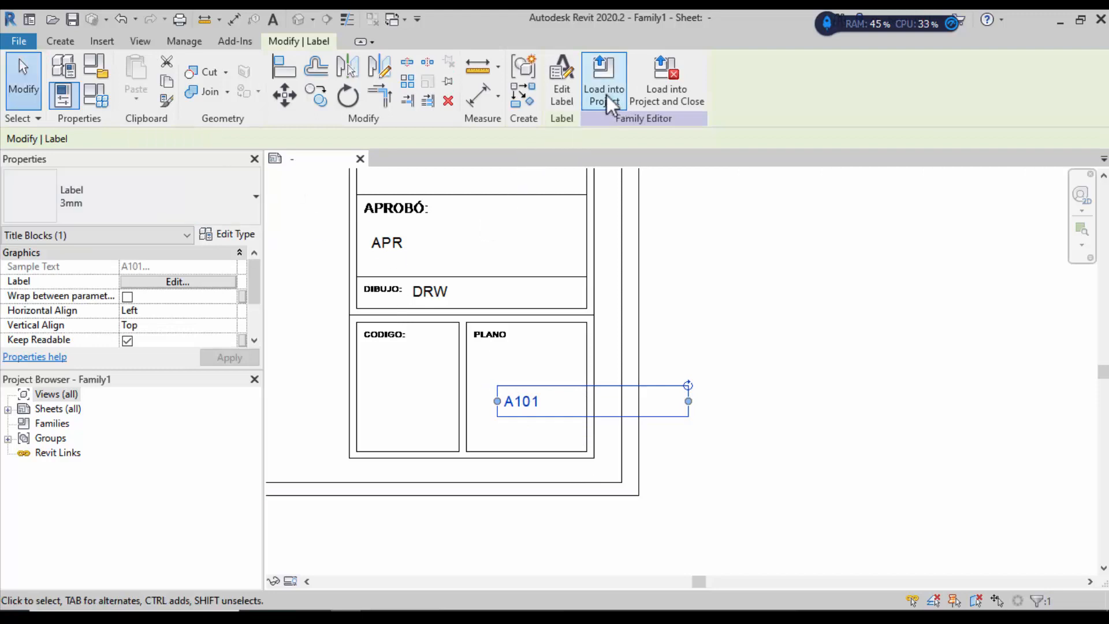
click(251, 199)
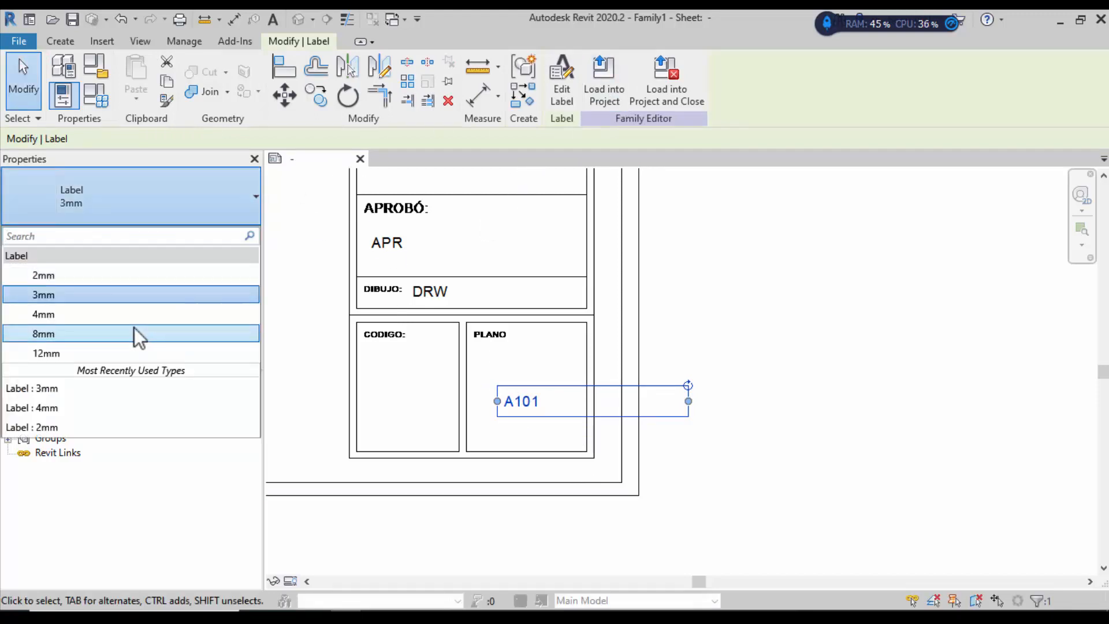
click(134, 333)
drag(560, 392, 544, 366)
drag(674, 391, 585, 393)
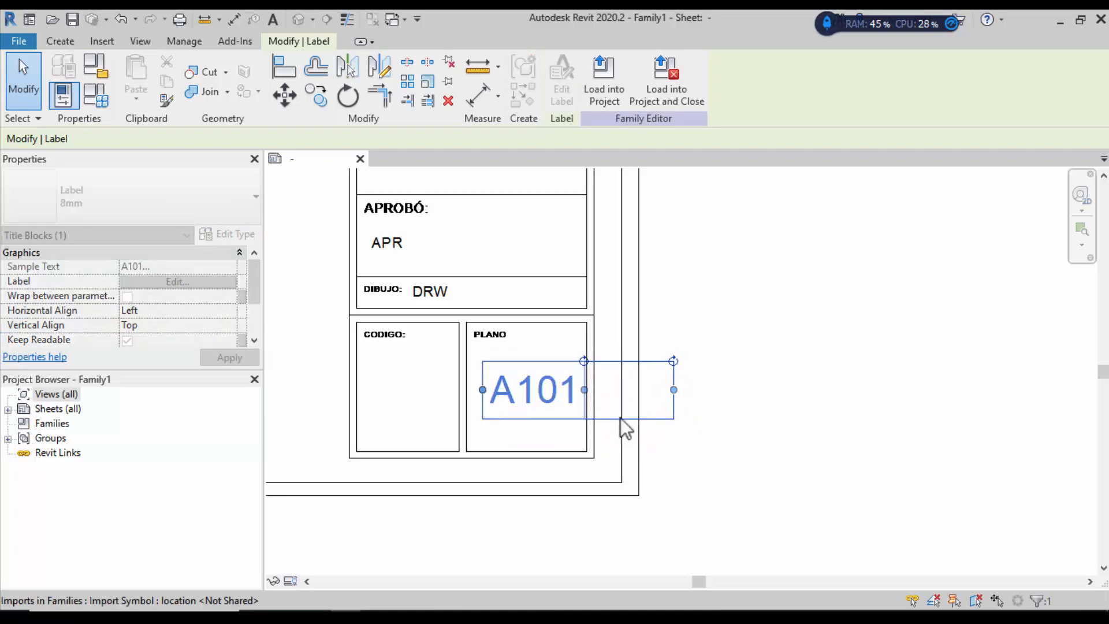
click(23, 75)
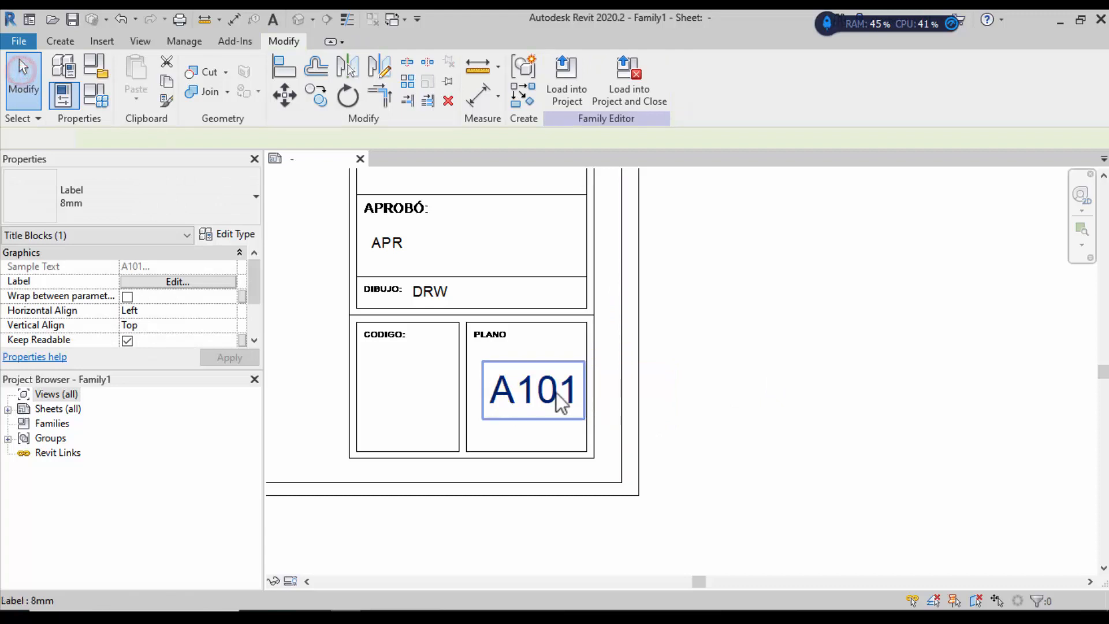
click(508, 366)
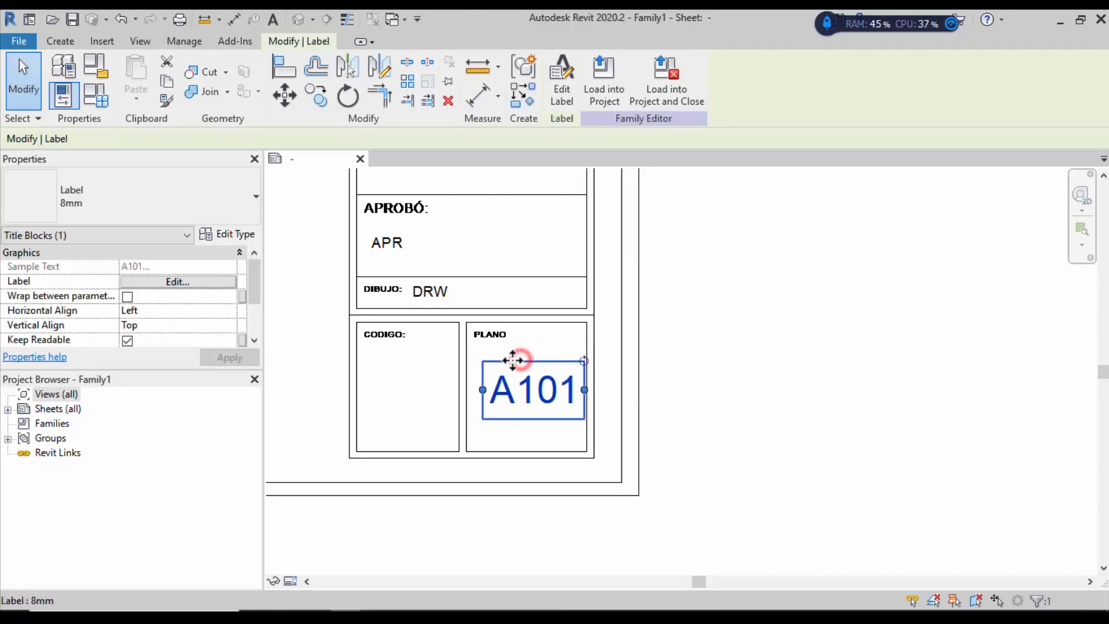
mouse_move(503, 358)
mouse_down()
mouse_move(493, 362)
mouse_move(513, 366)
mouse_up()
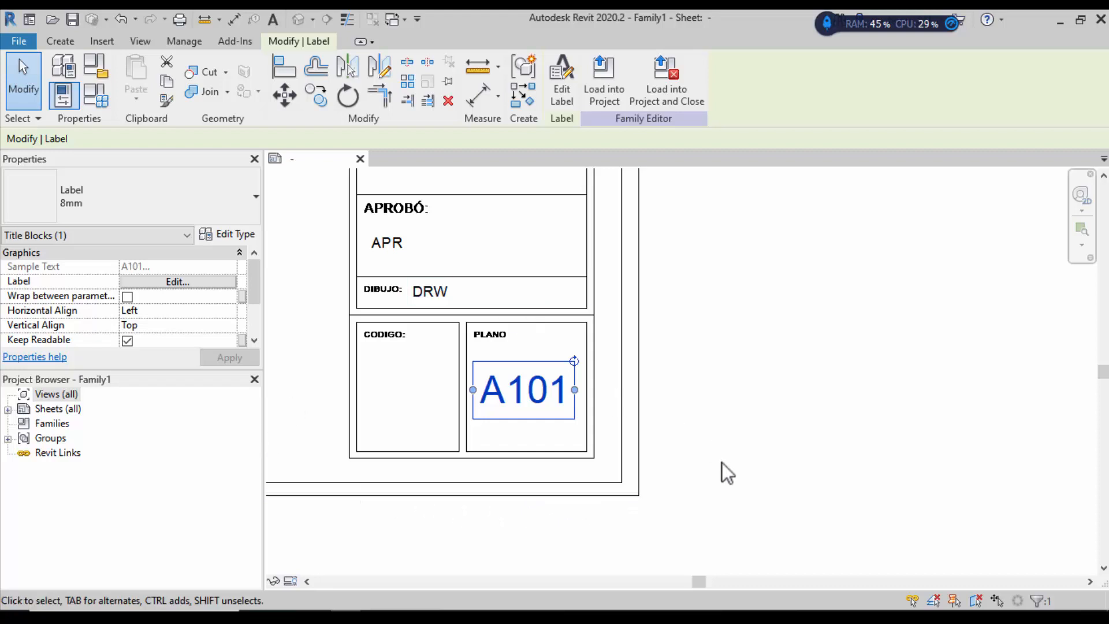
scroll(710, 505, down, 2)
scroll(664, 503, down, 2)
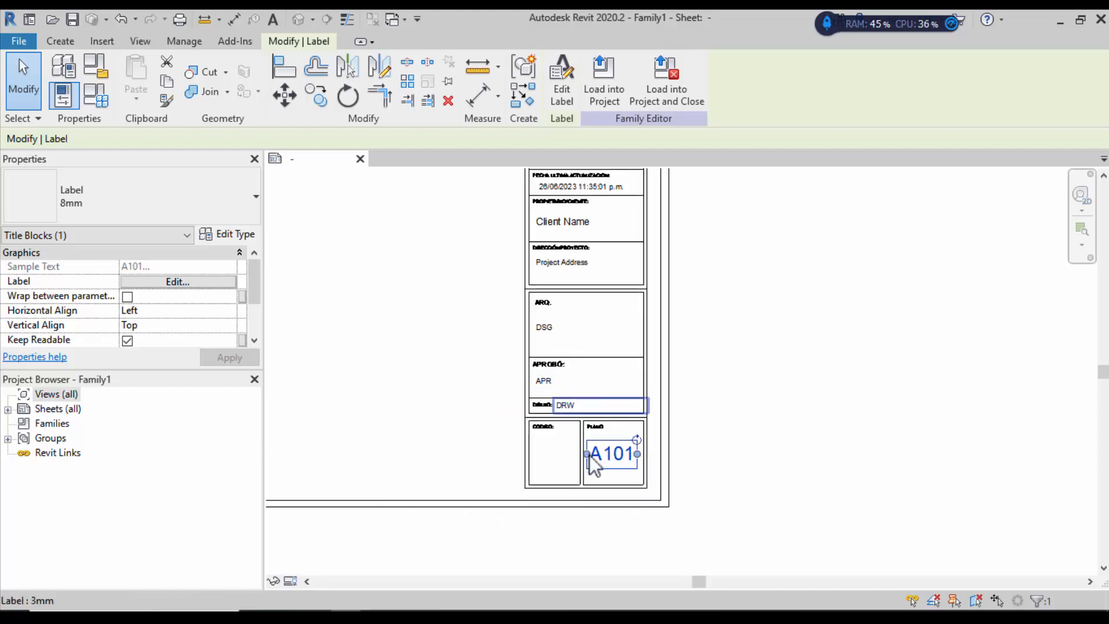
scroll(613, 445, down, 1)
scroll(584, 187, up, 3)
scroll(586, 320, down, 3)
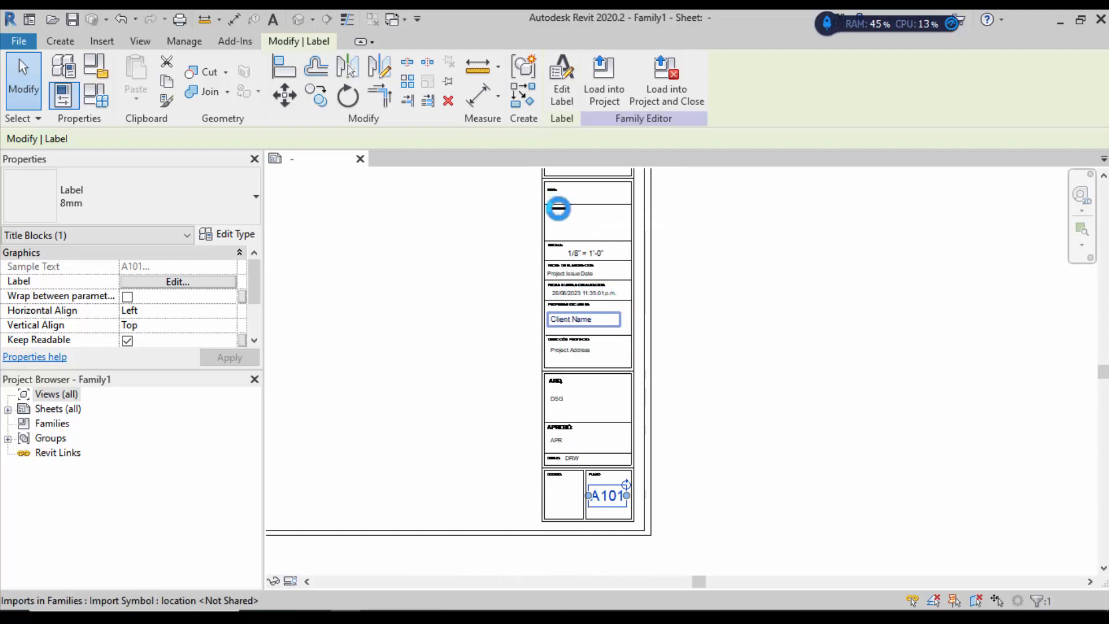
scroll(561, 209, up, 4)
scroll(578, 416, down, 2)
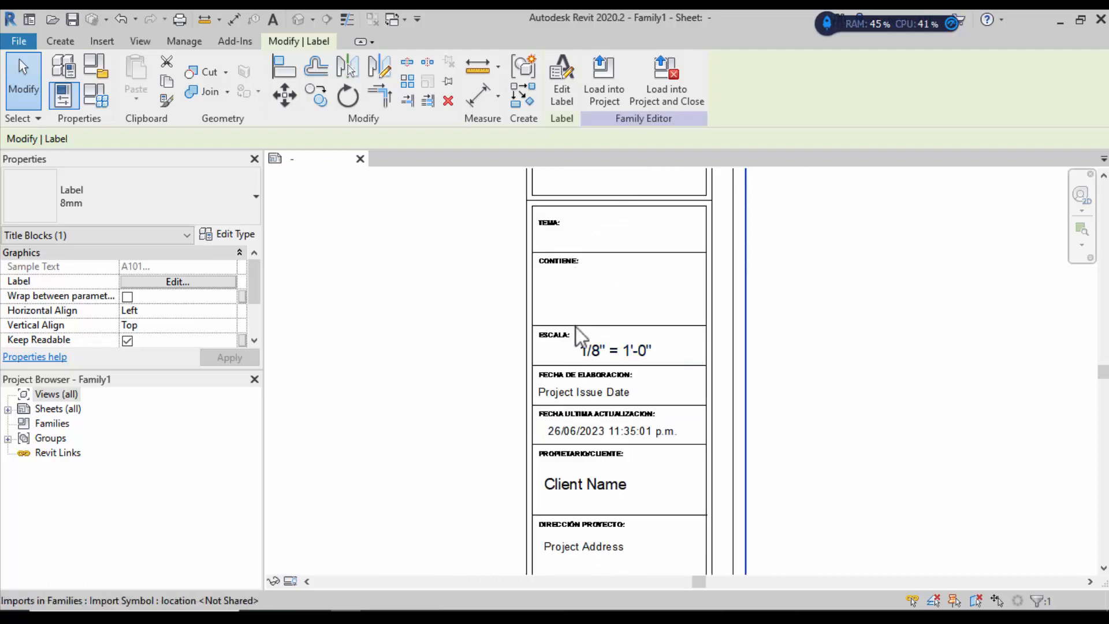
scroll(591, 208, up, 1)
scroll(592, 208, up, 2)
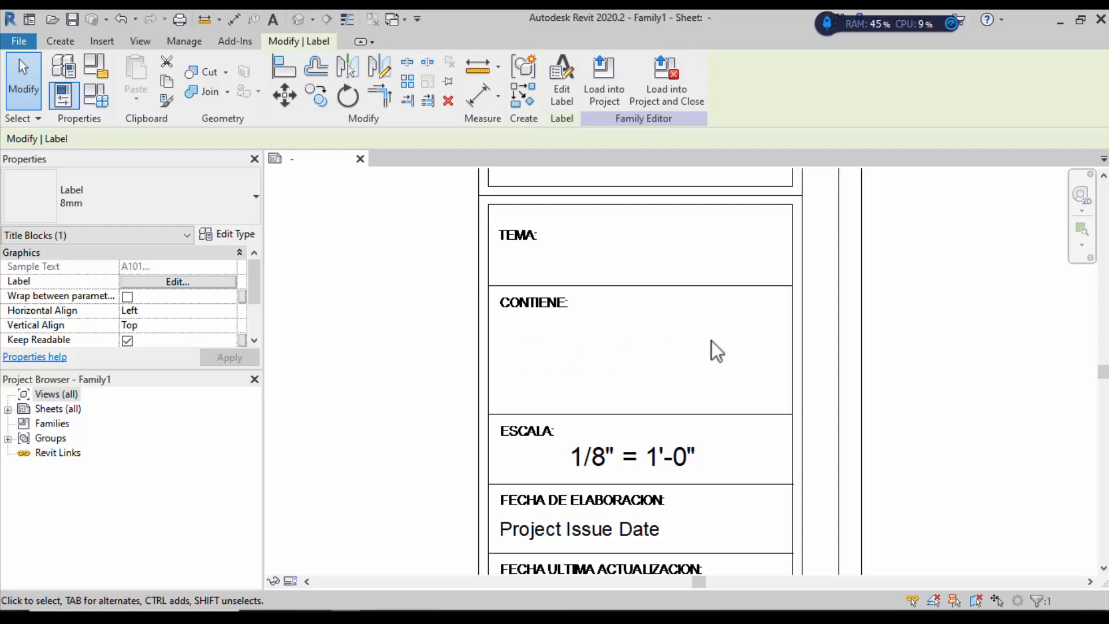
scroll(491, 416, down, 3)
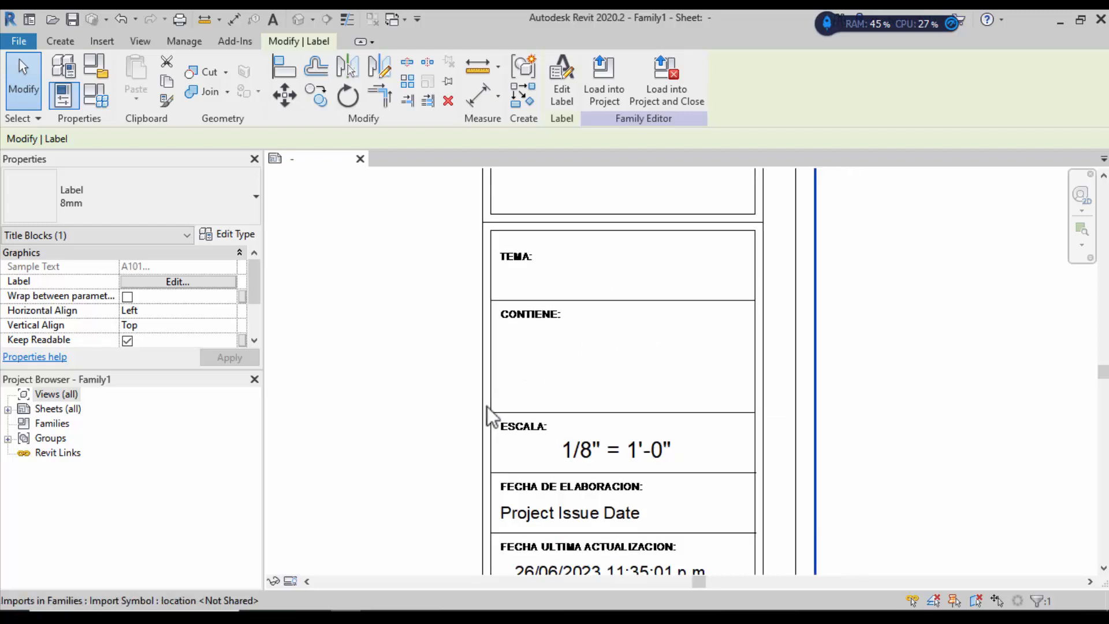
scroll(570, 302, up, 5)
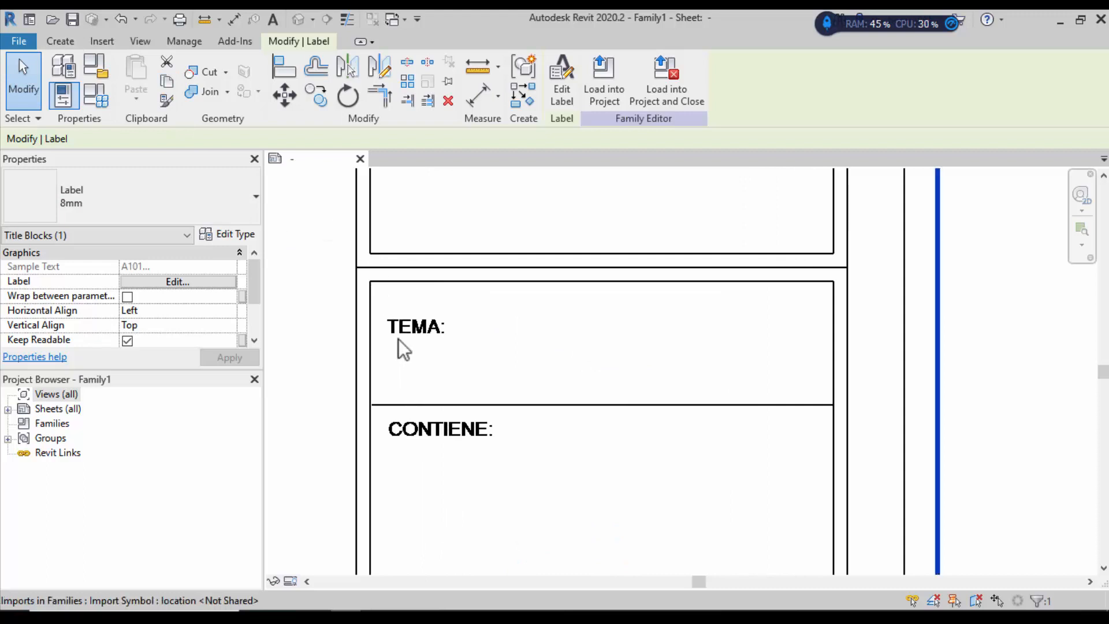
Step: Place a new label with the Project Name field inside the TEMA box
click(69, 41)
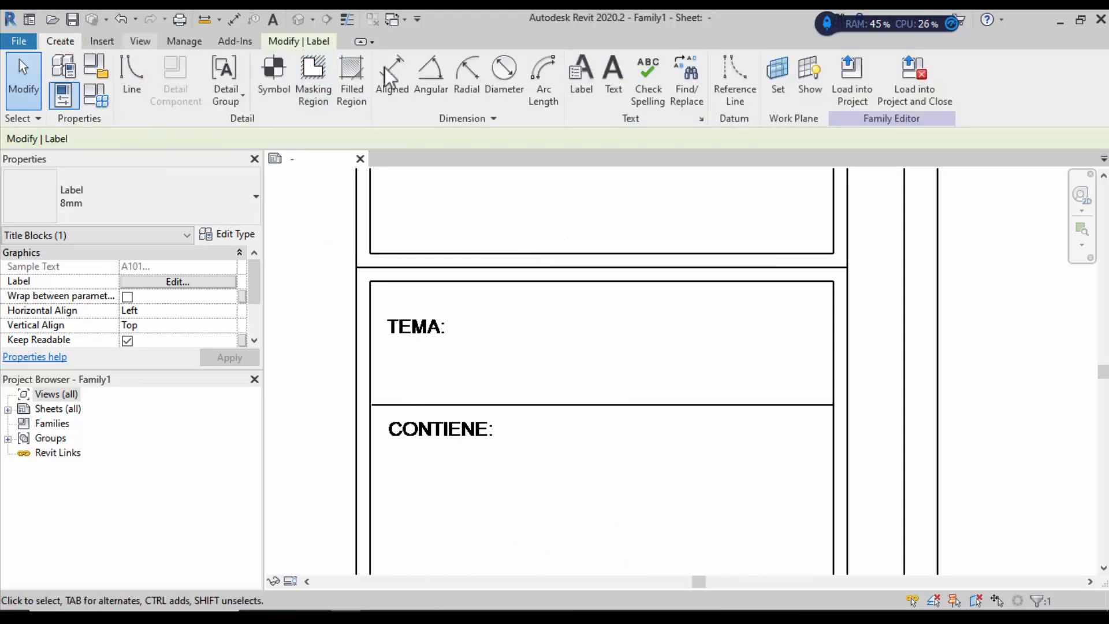
click(578, 75)
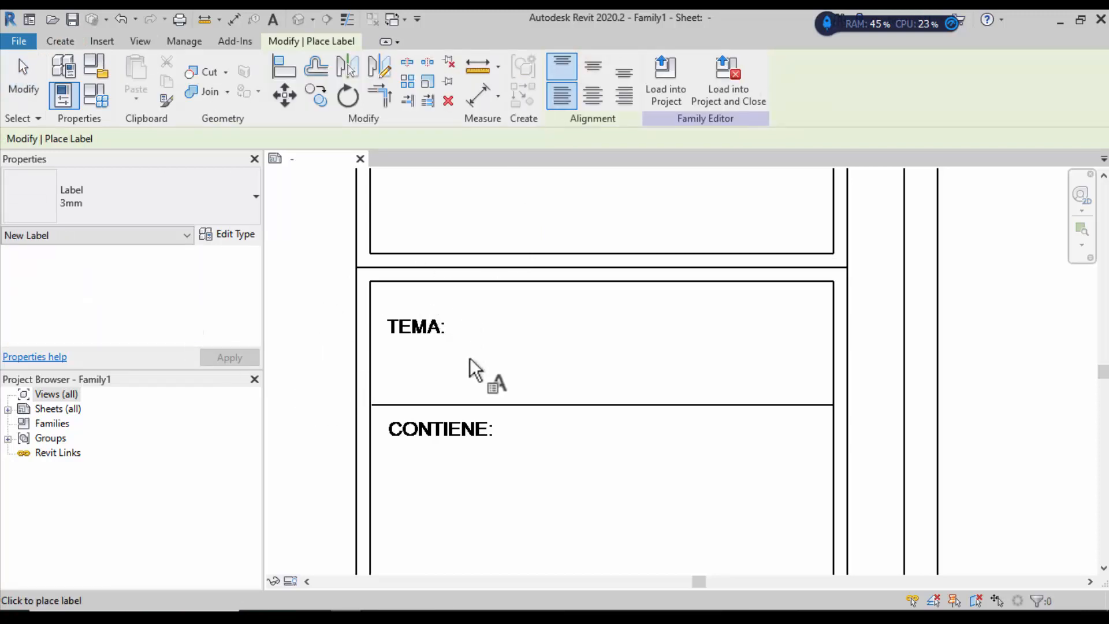
click(616, 360)
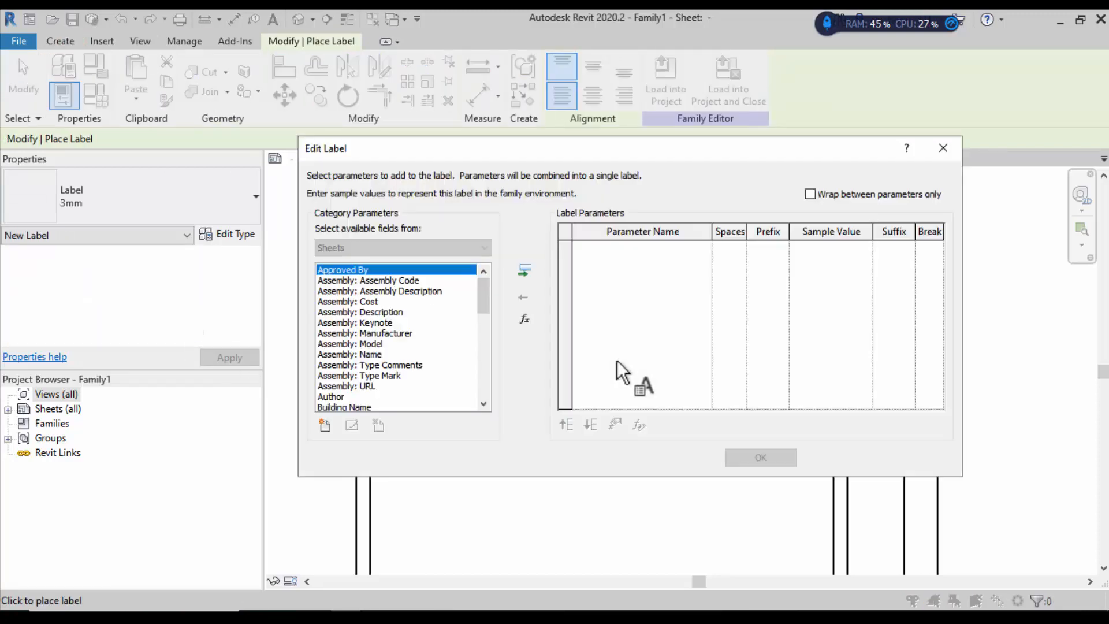
click(486, 289)
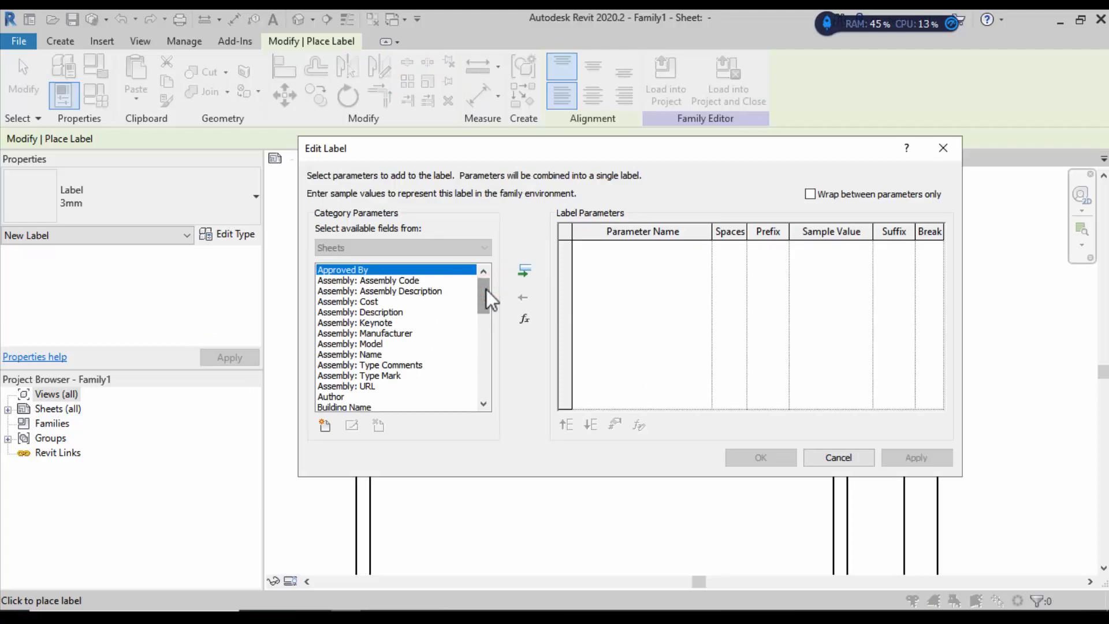
drag(486, 290, 482, 298)
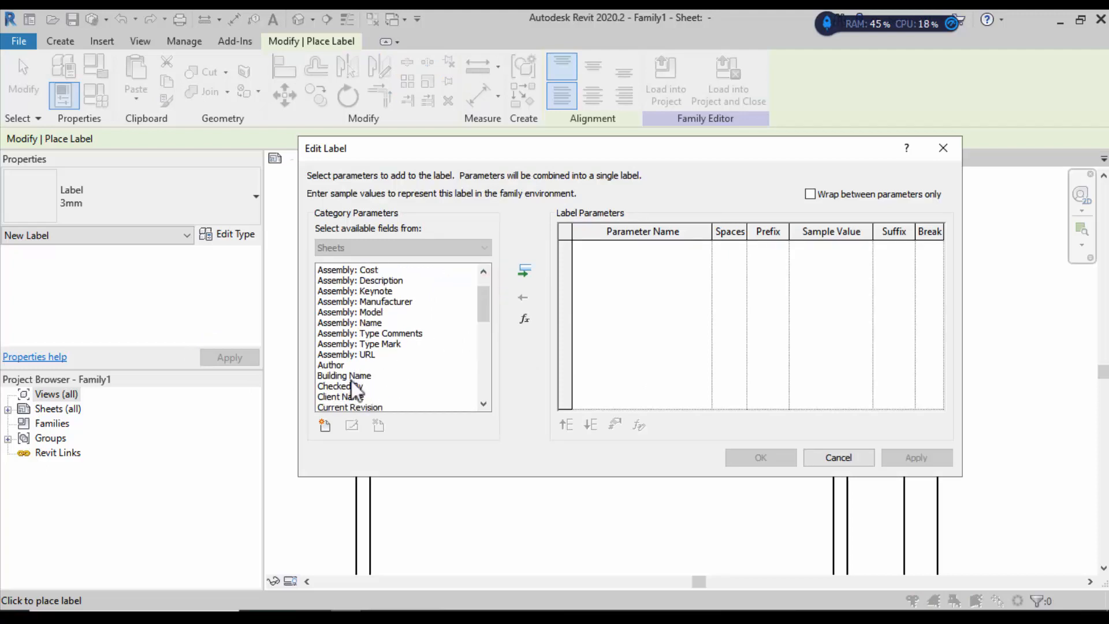
drag(482, 315, 479, 396)
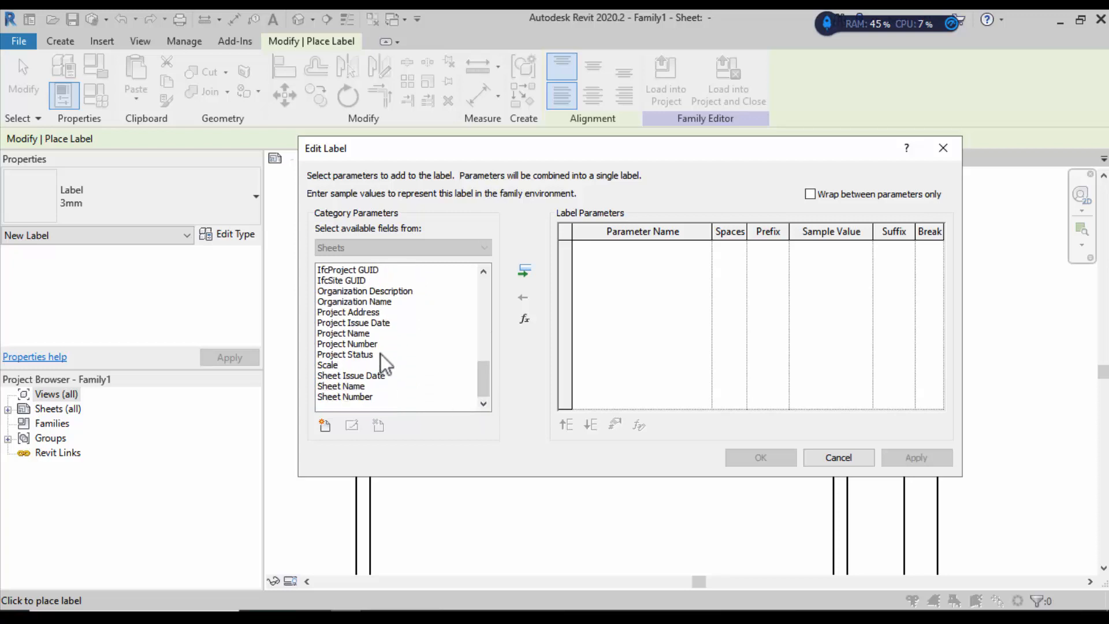
click(363, 334)
click(523, 271)
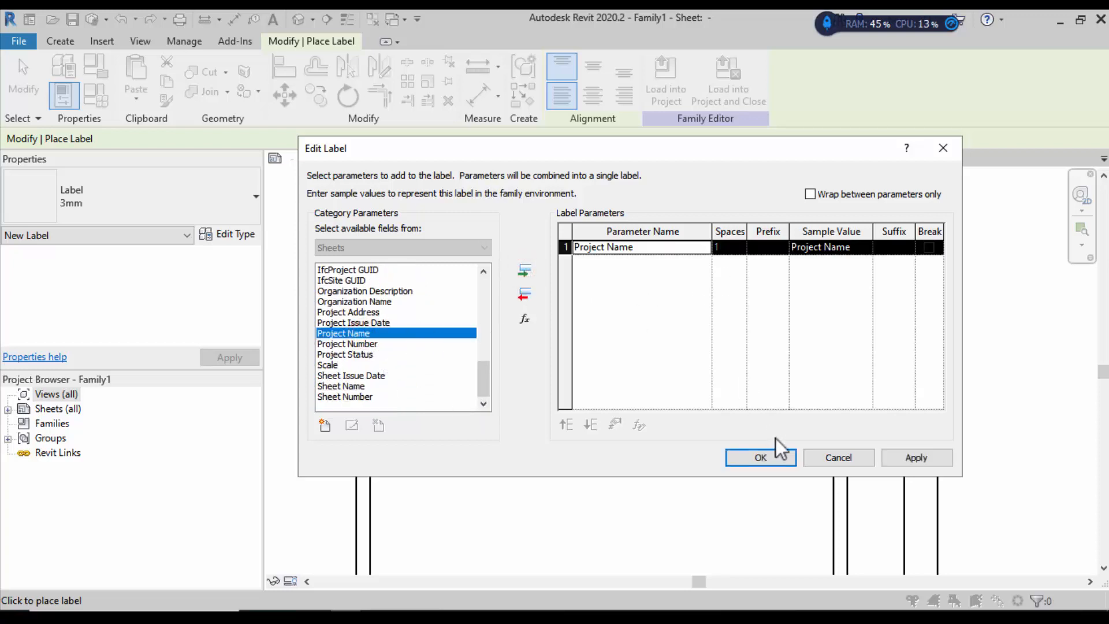
click(766, 457)
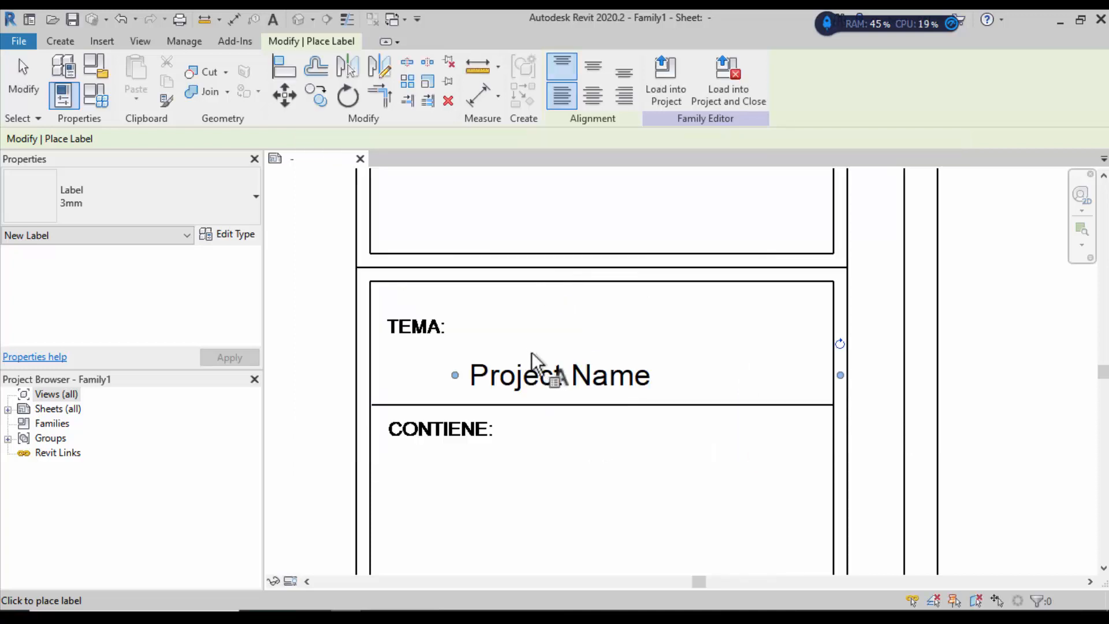
click(33, 99)
Step: Move the Project Name label up beside TEMA and shorten it to fit the box
click(464, 372)
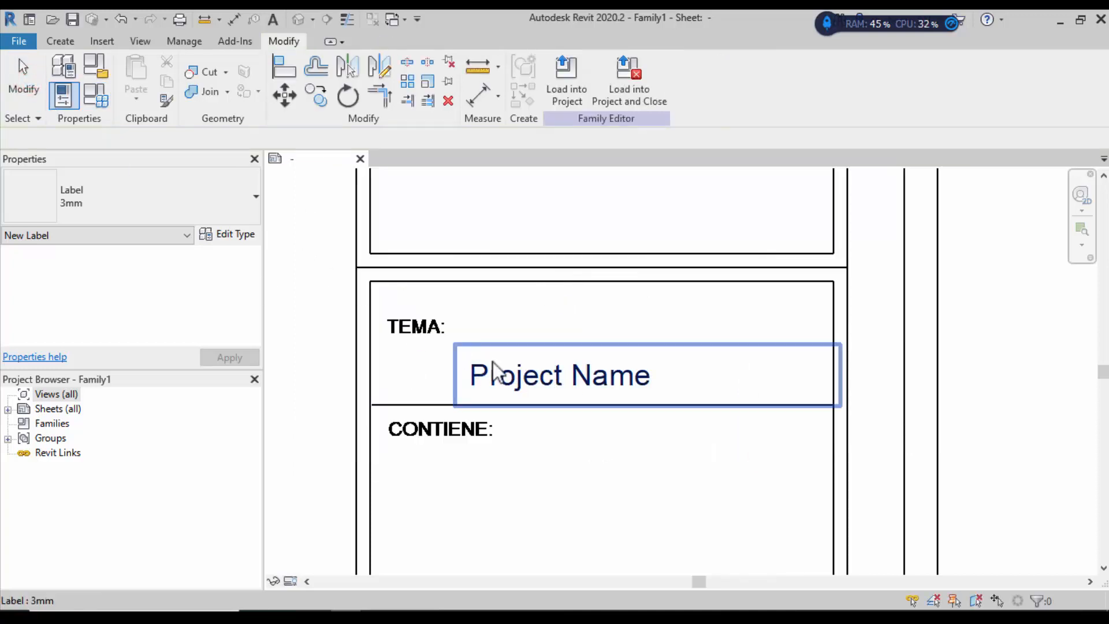
drag(520, 324, 526, 321)
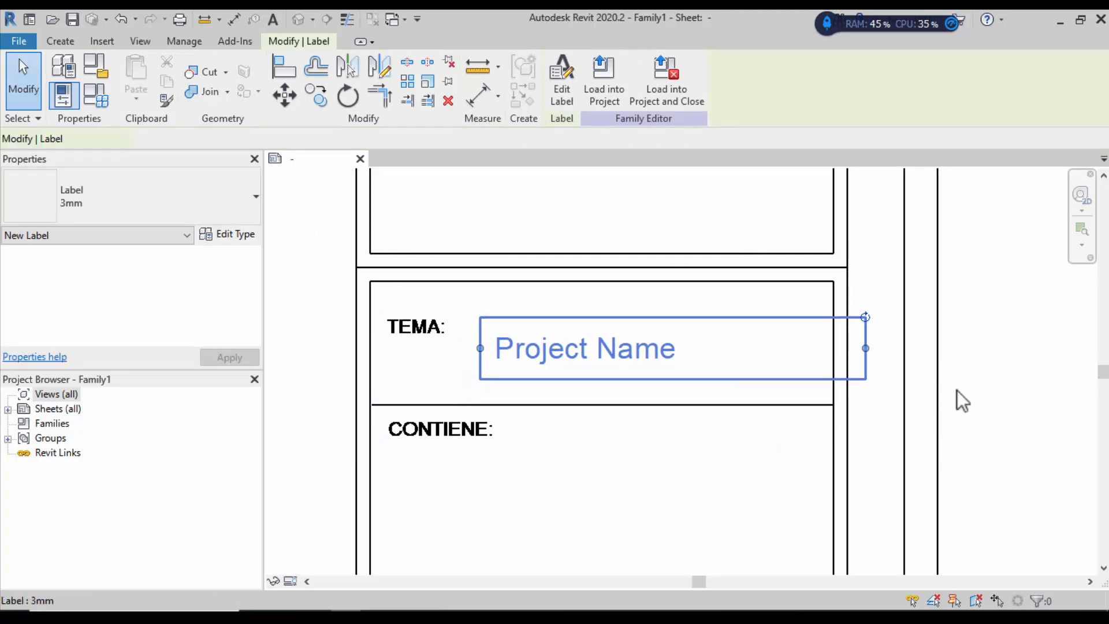
click(977, 374)
click(703, 352)
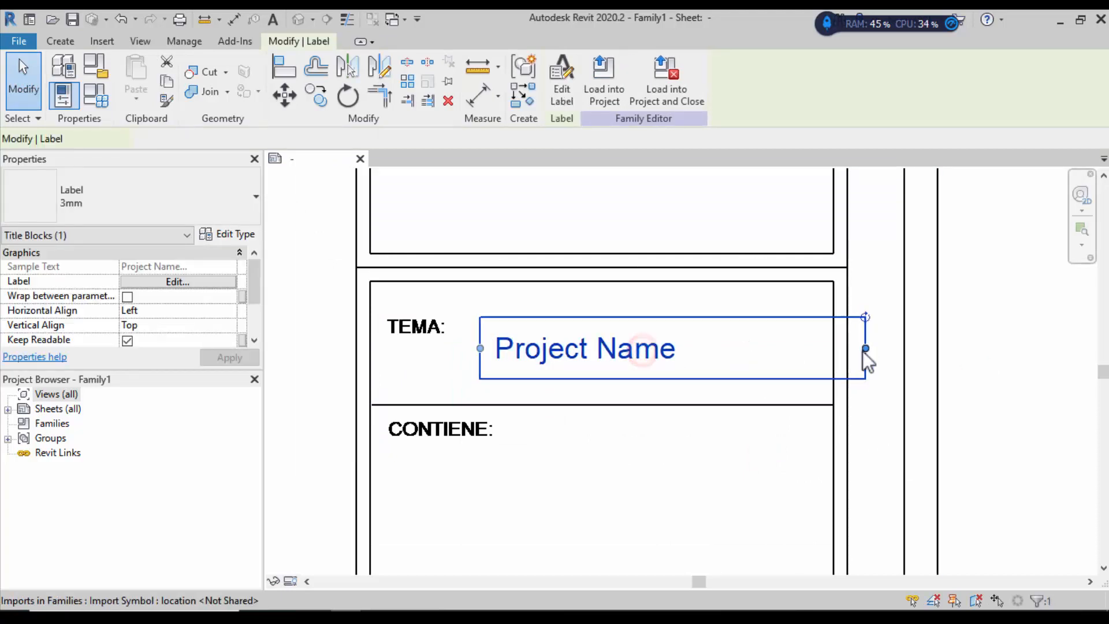
drag(866, 348, 830, 349)
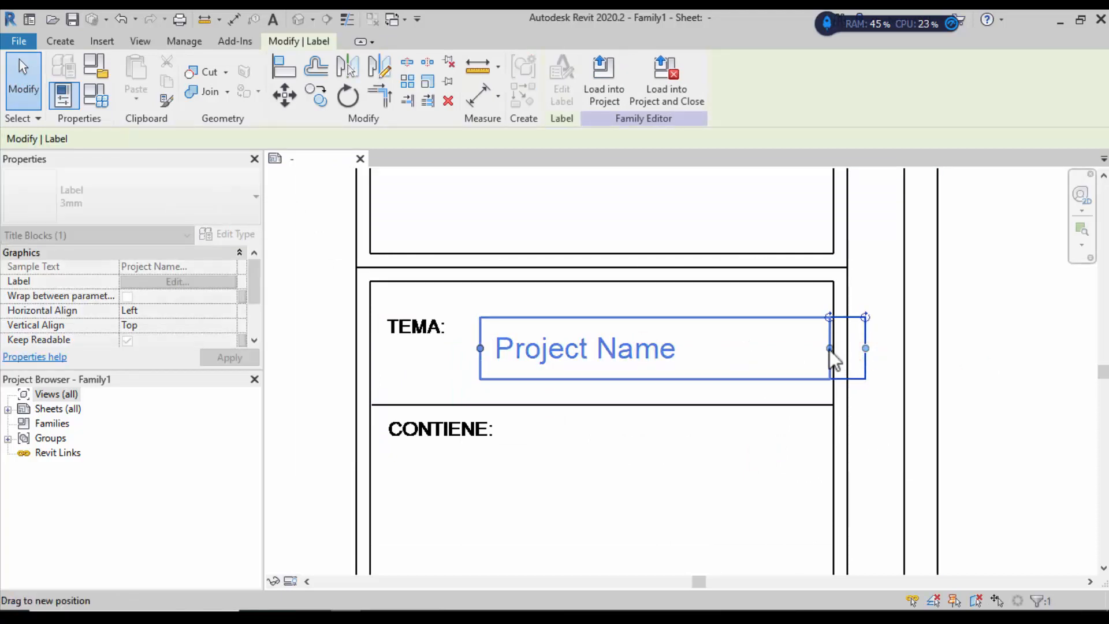
click(997, 337)
scroll(667, 317, down, 6)
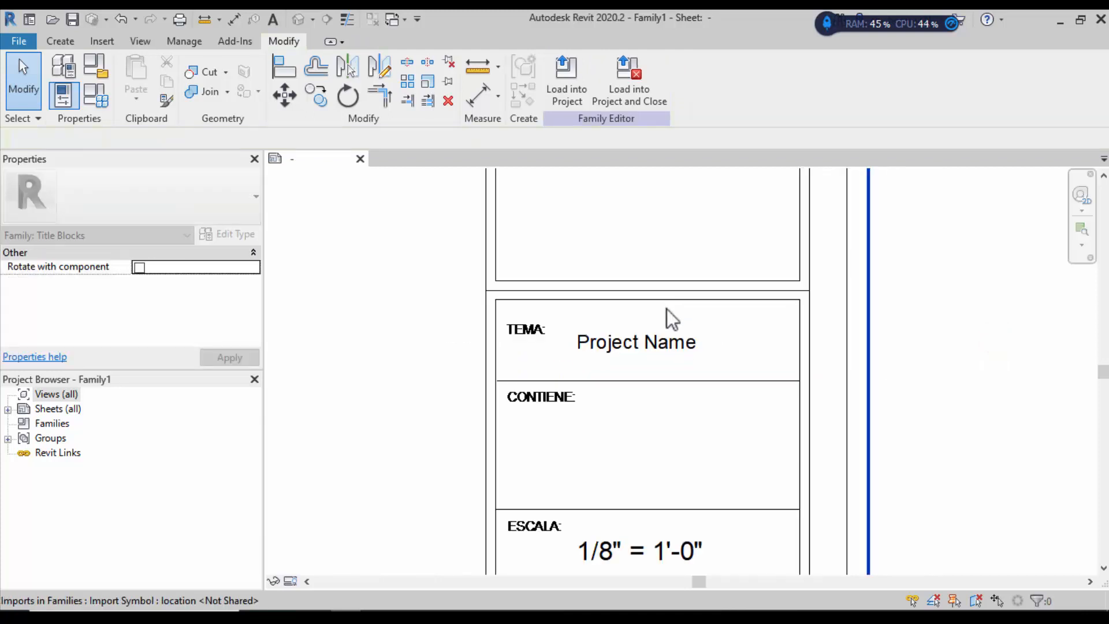
scroll(663, 328, down, 2)
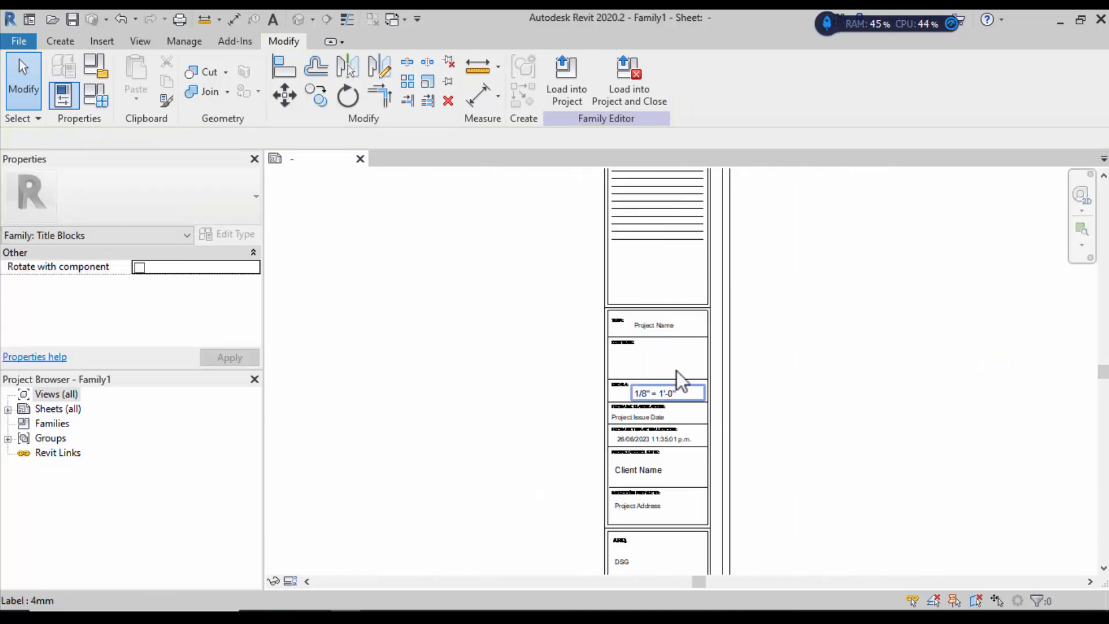
scroll(667, 415, down, 1)
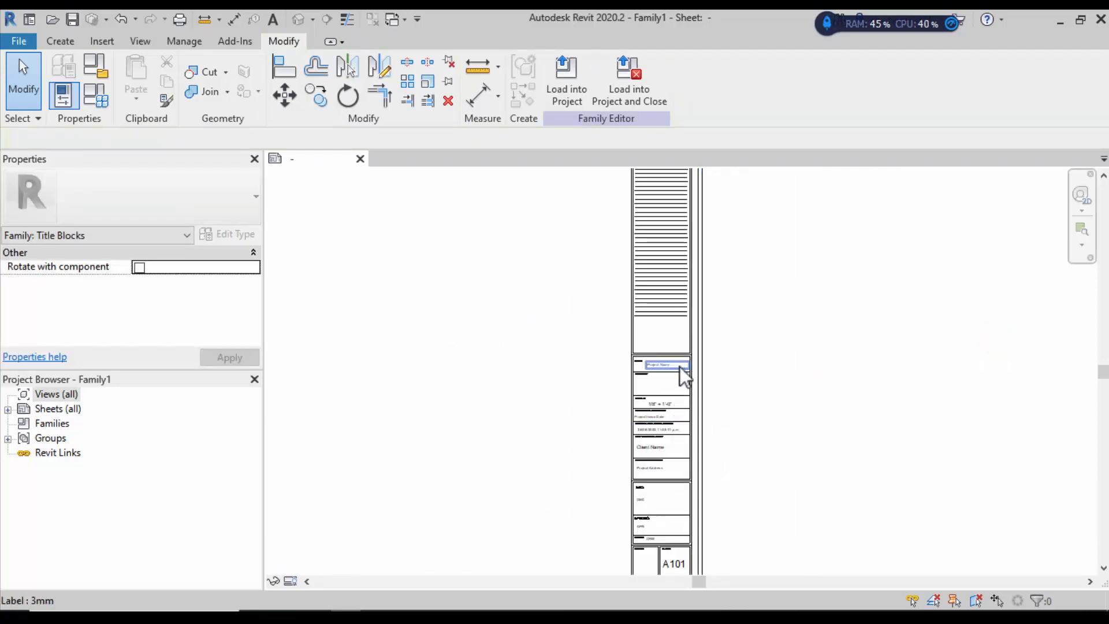
scroll(687, 365, down, 2)
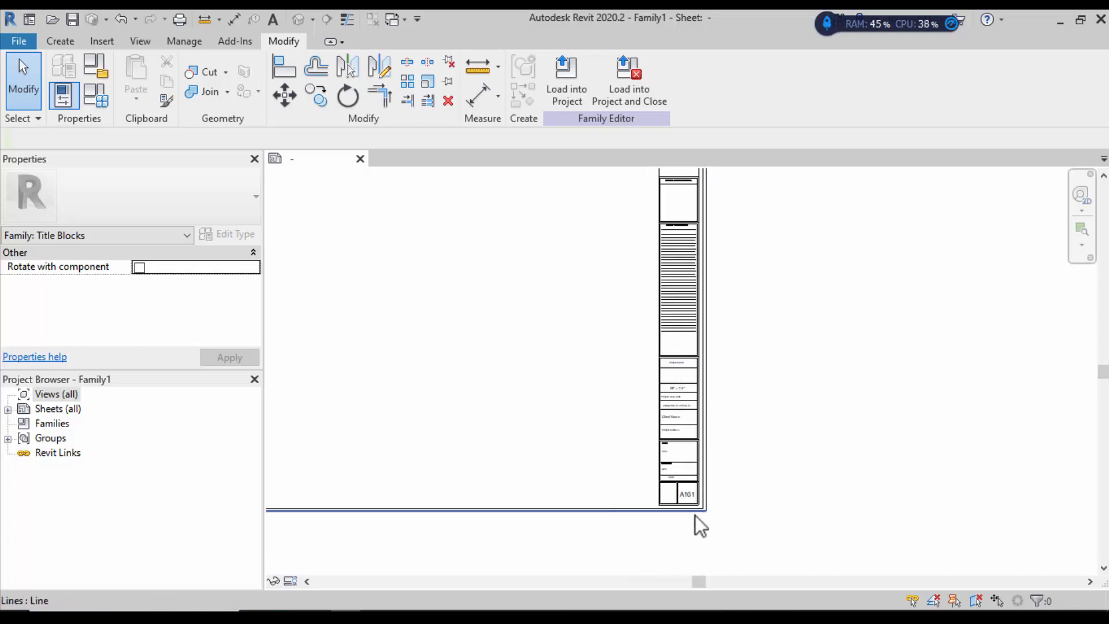
scroll(670, 497, up, 6)
scroll(664, 485, up, 2)
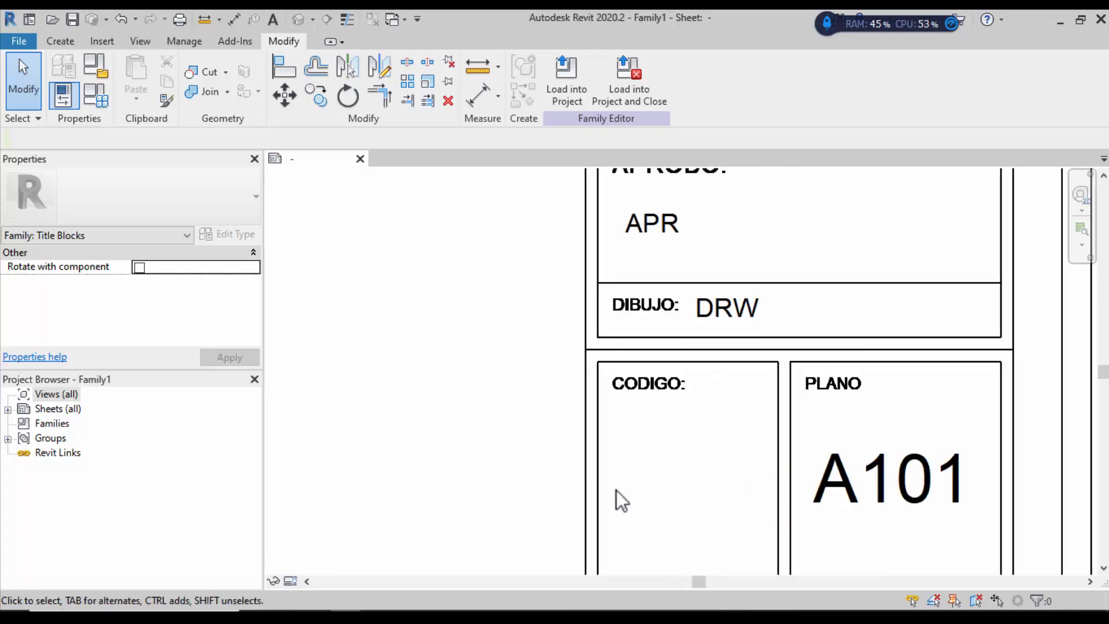
scroll(616, 490, down, 3)
scroll(696, 309, down, 5)
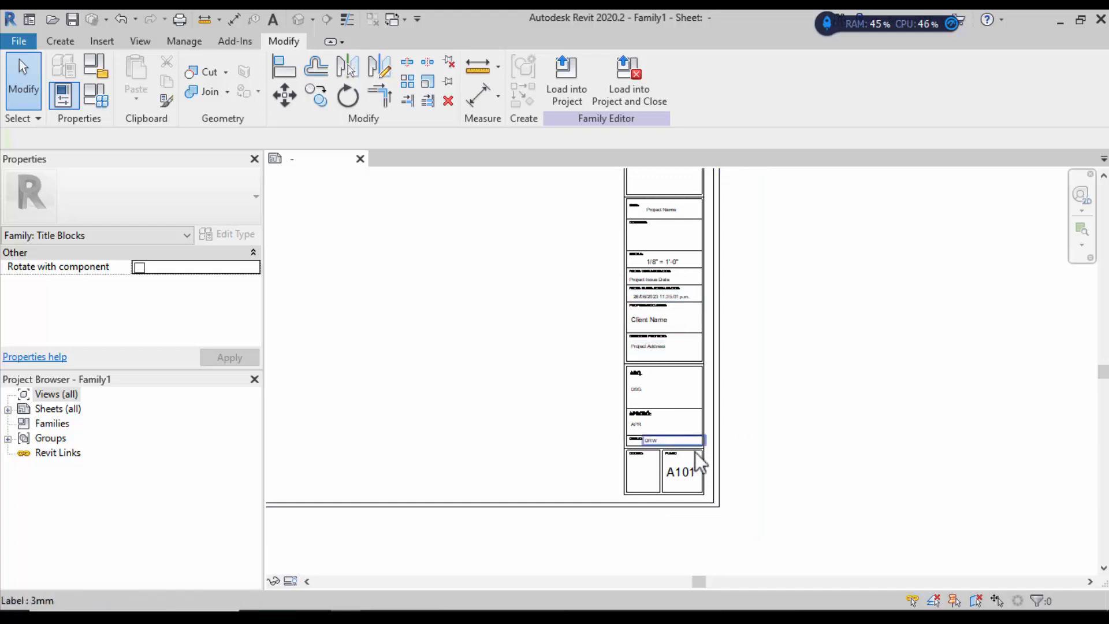
scroll(729, 478, down, 1)
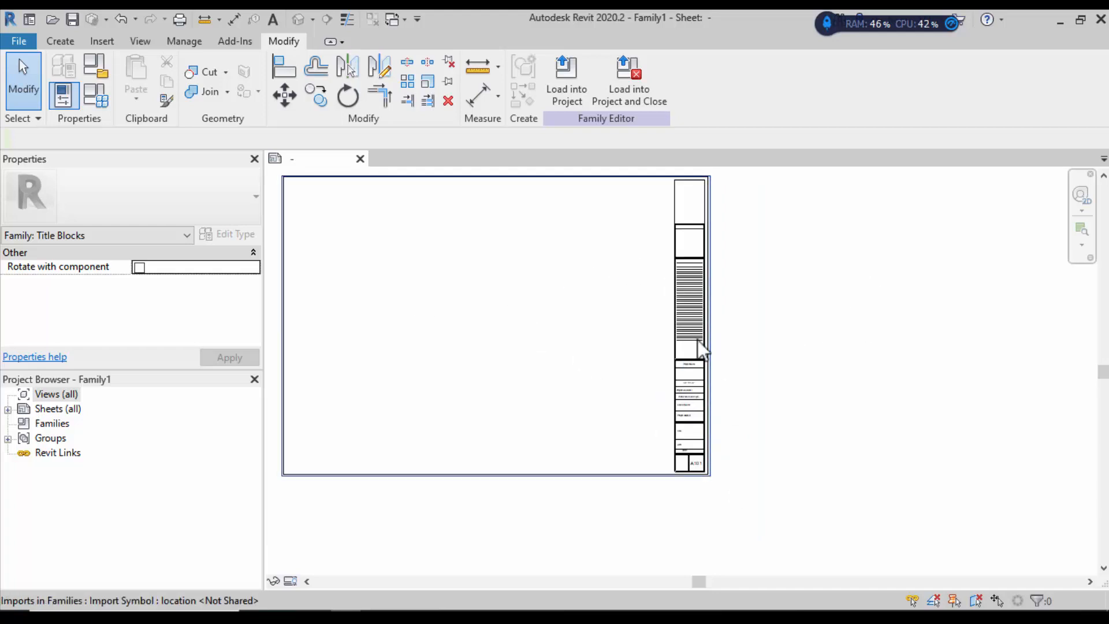
scroll(834, 418, down, 2)
scroll(619, 332, up, 2)
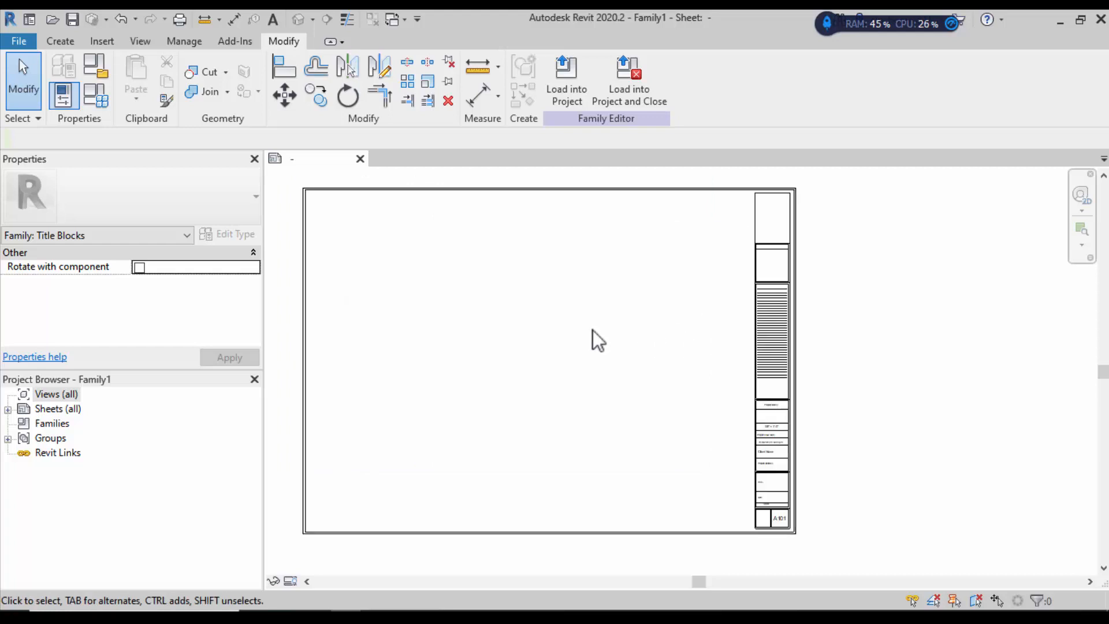
scroll(605, 348, down, 1)
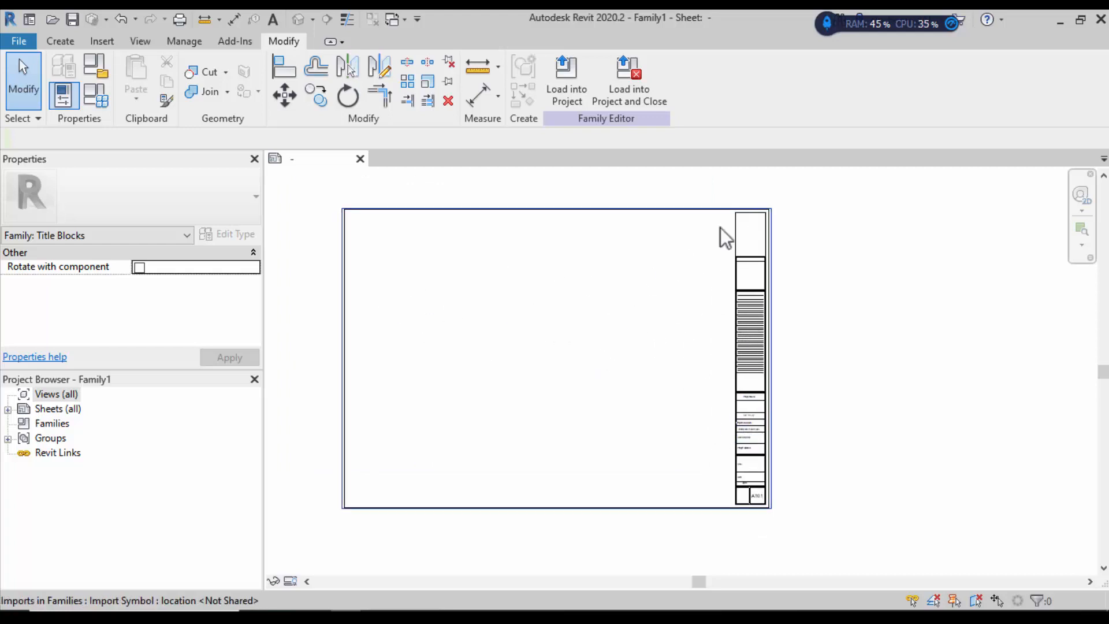
scroll(745, 376, up, 2)
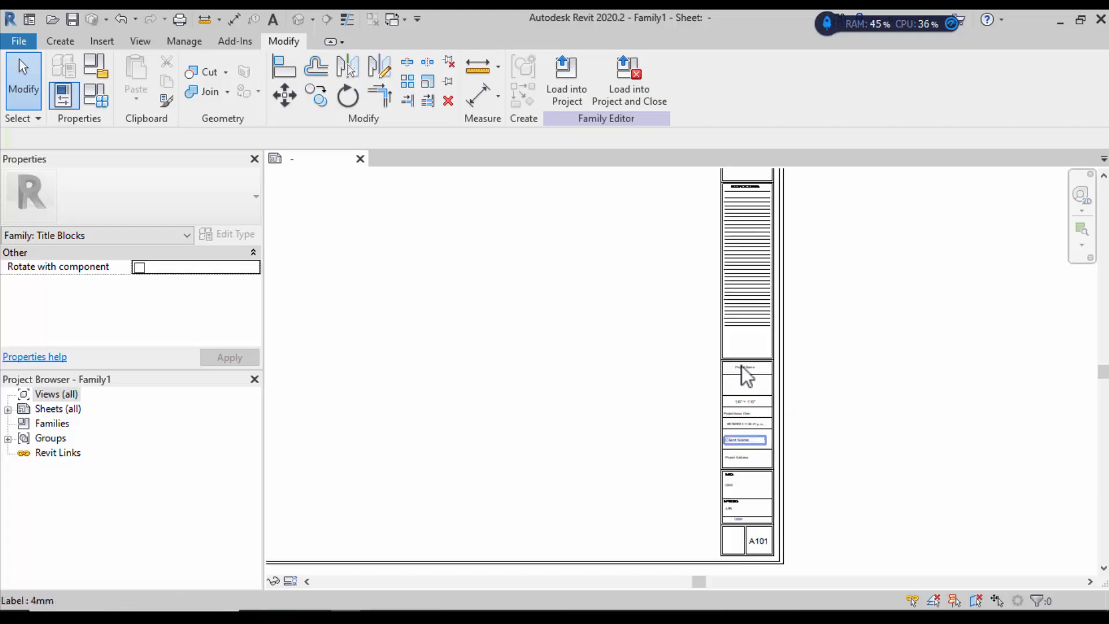
scroll(838, 464, down, 3)
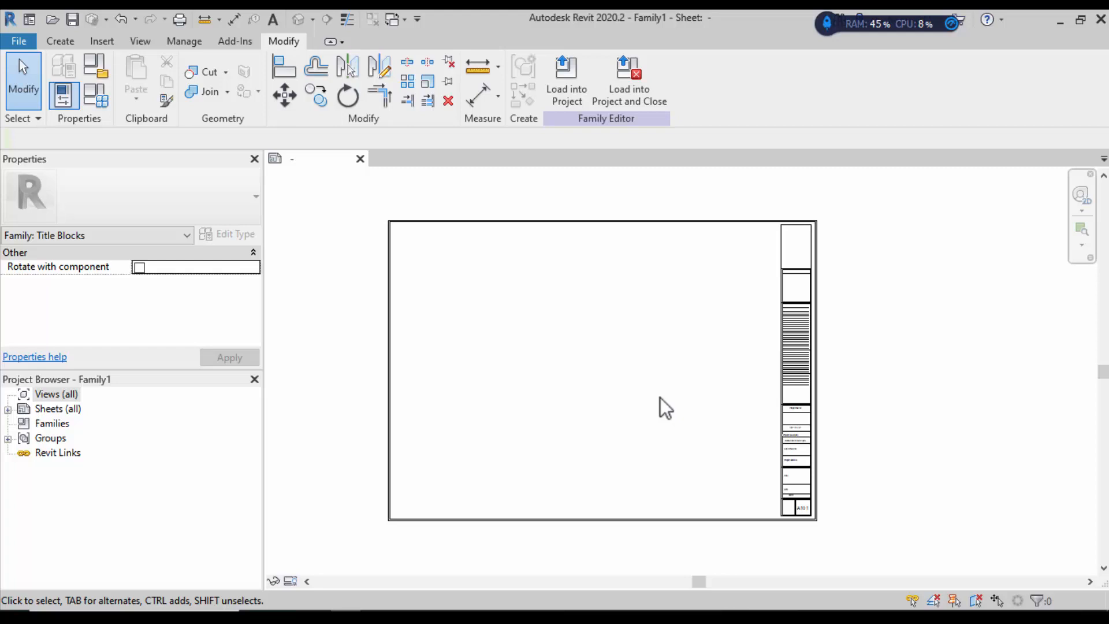
Step: Save the title block family as Rotulo 2.rfa in the Descargas folder
click(72, 41)
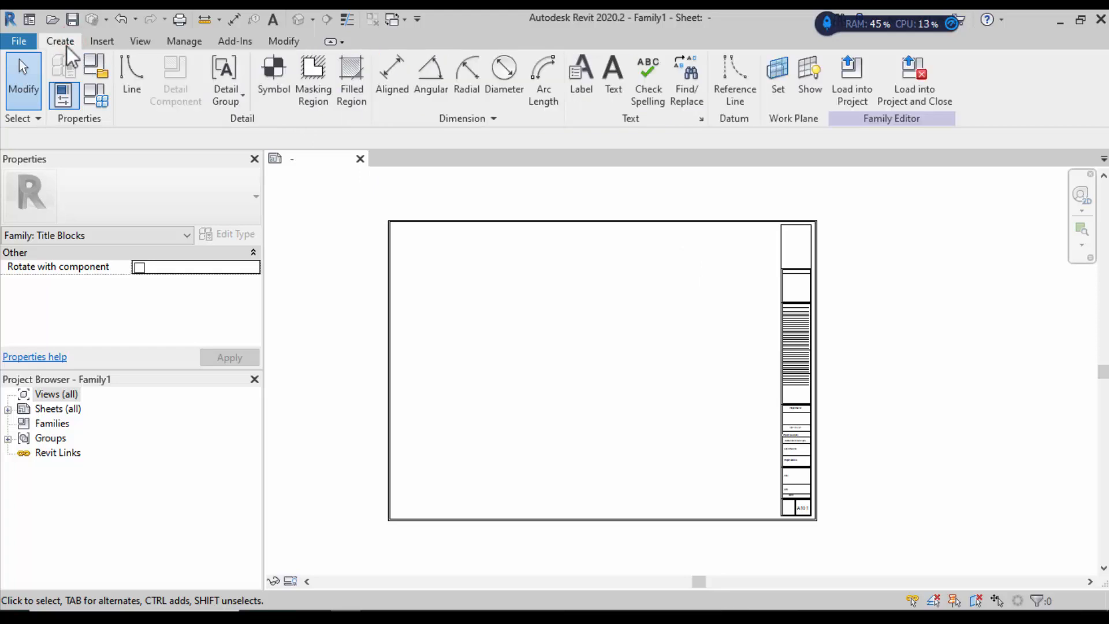
click(23, 43)
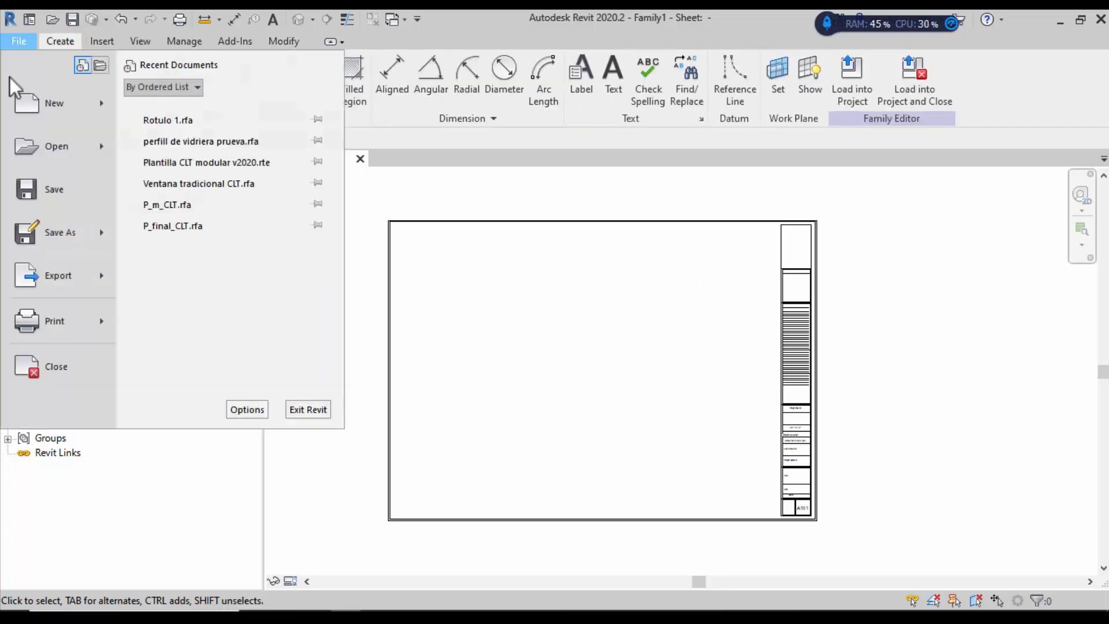
click(45, 236)
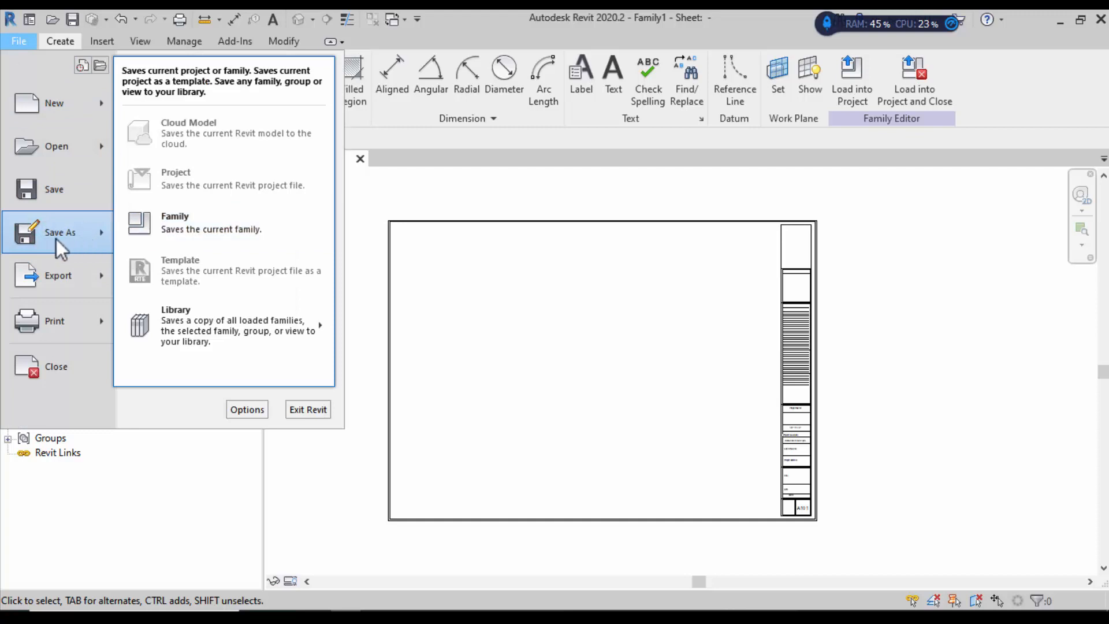
click(182, 226)
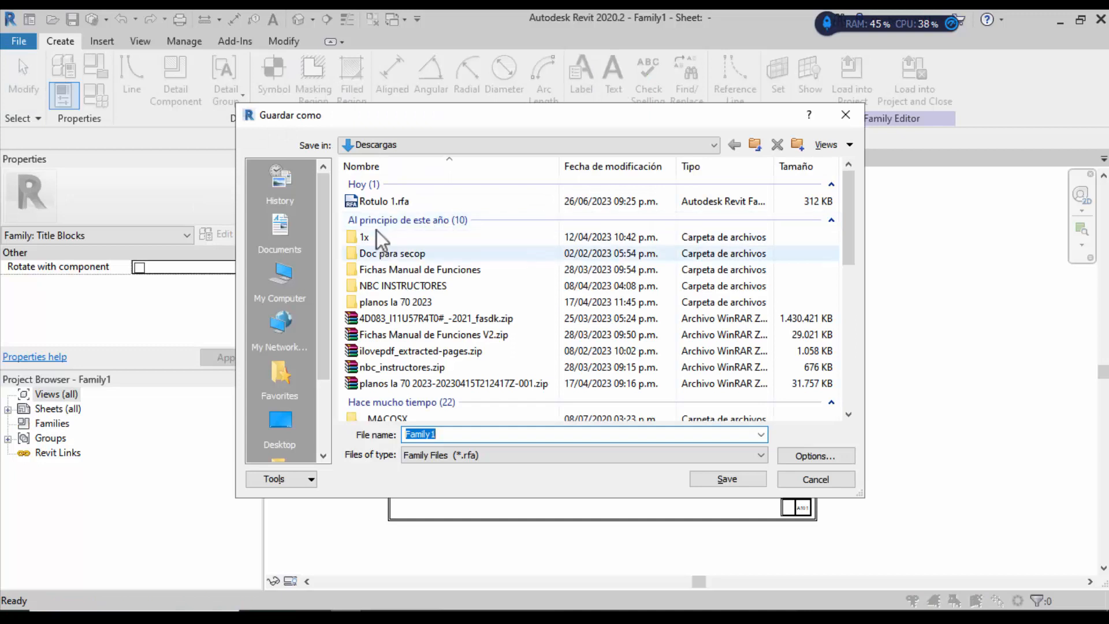
click(418, 202)
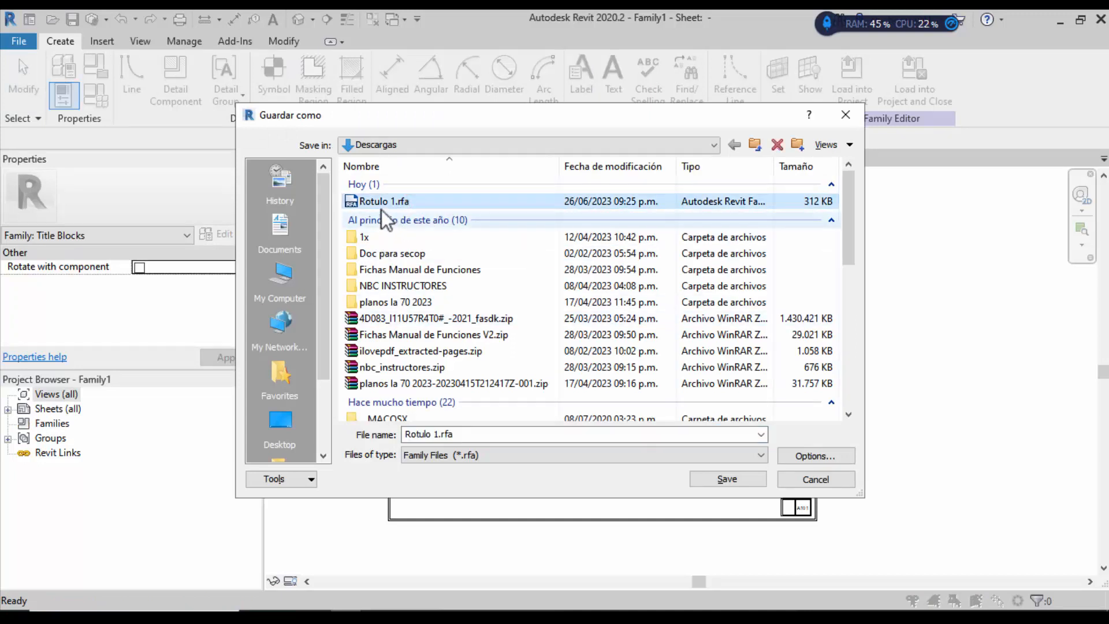
click(382, 203)
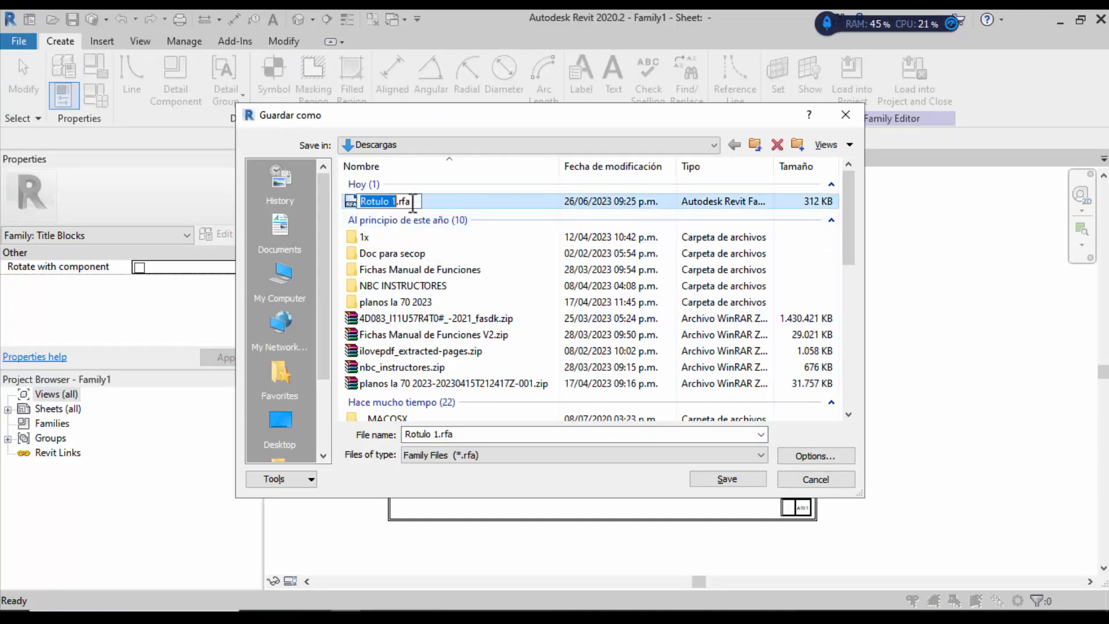
click(438, 435)
click(439, 434)
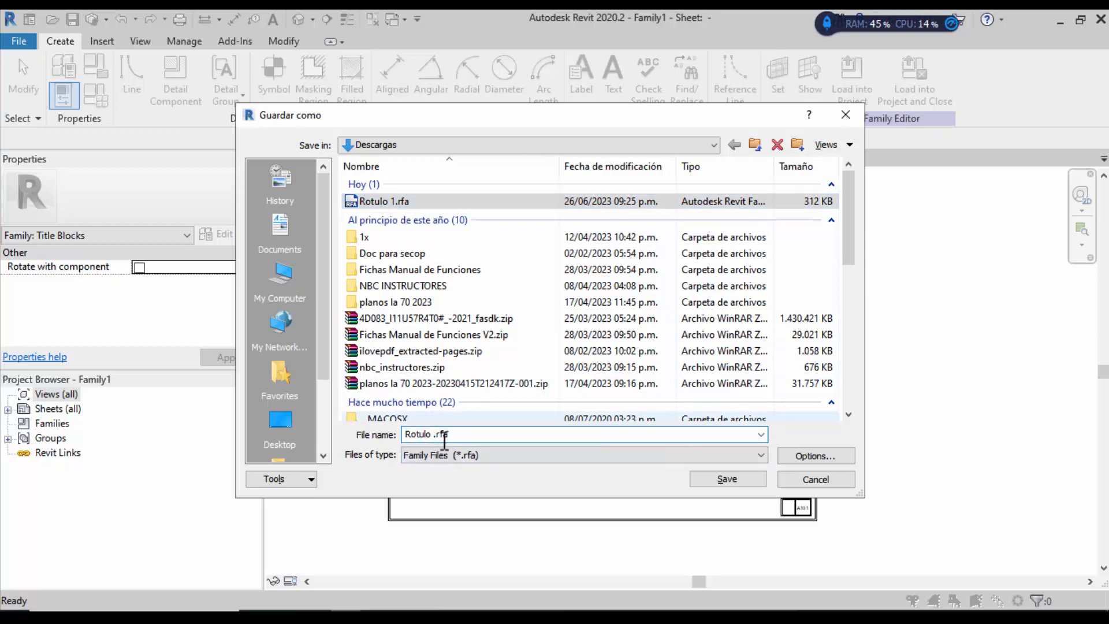
text(2)
click(729, 480)
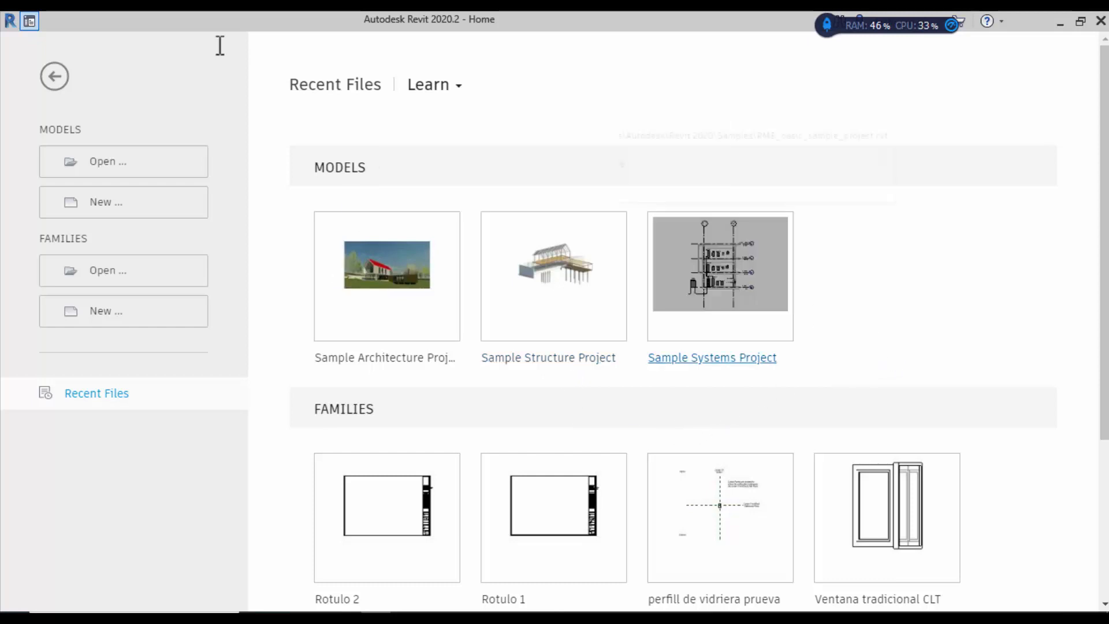
Step: Open the Plantilla ficha figueroa .rte template, showing its Nivel 1 floor plan
click(74, 162)
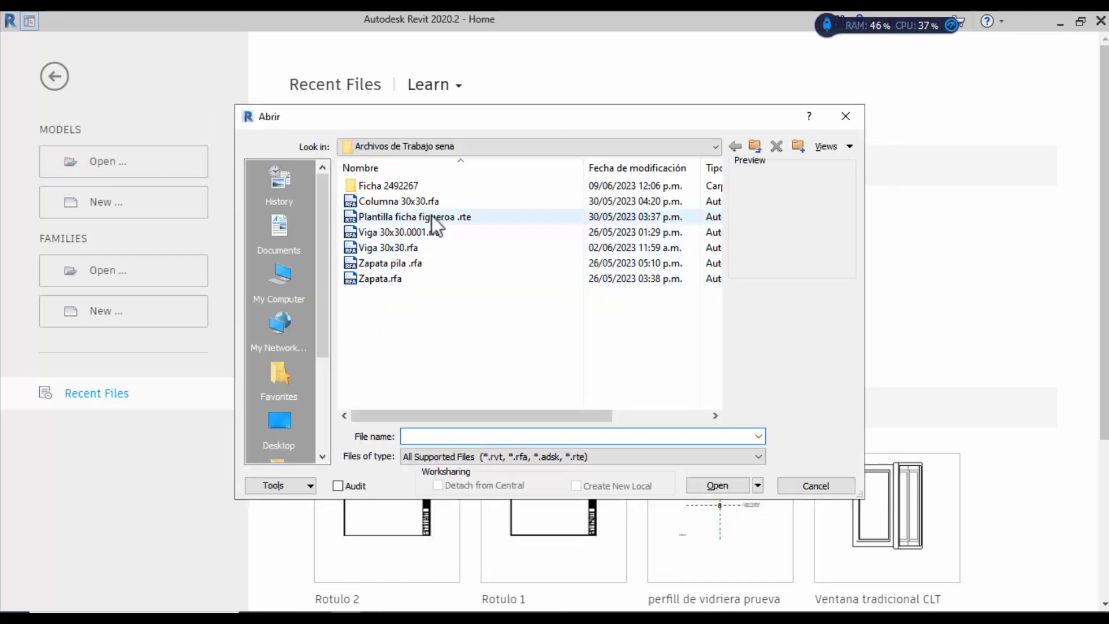
click(431, 216)
click(718, 485)
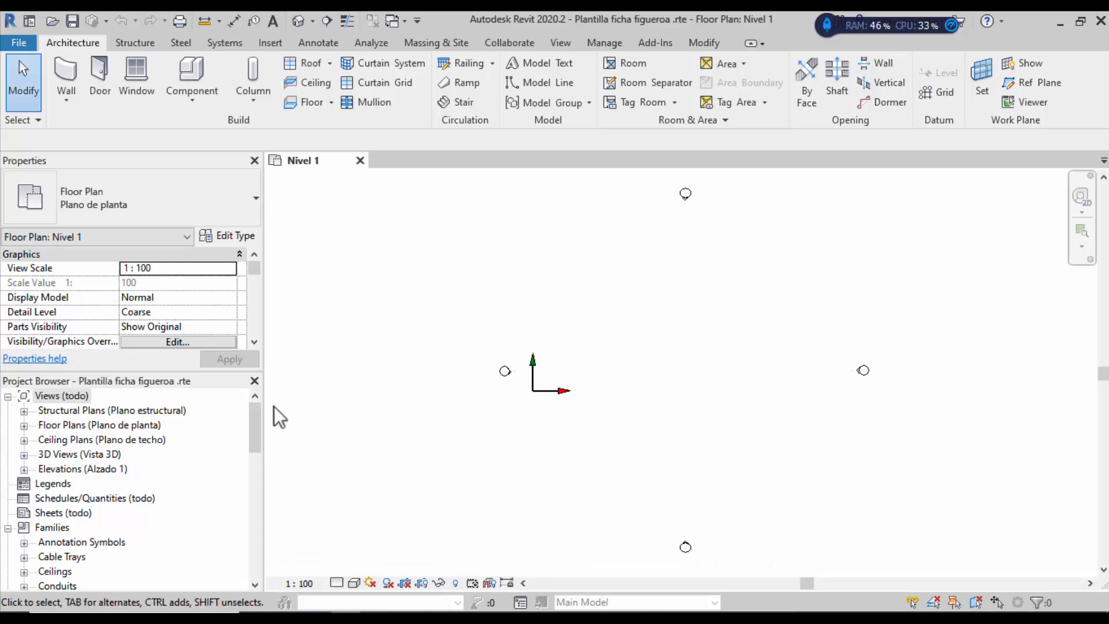
Step: Collapse the Families node in the Project Browser and select the Sheets category
mouse_move(257, 422)
mouse_down()
mouse_move(258, 432)
mouse_move(266, 407)
mouse_up()
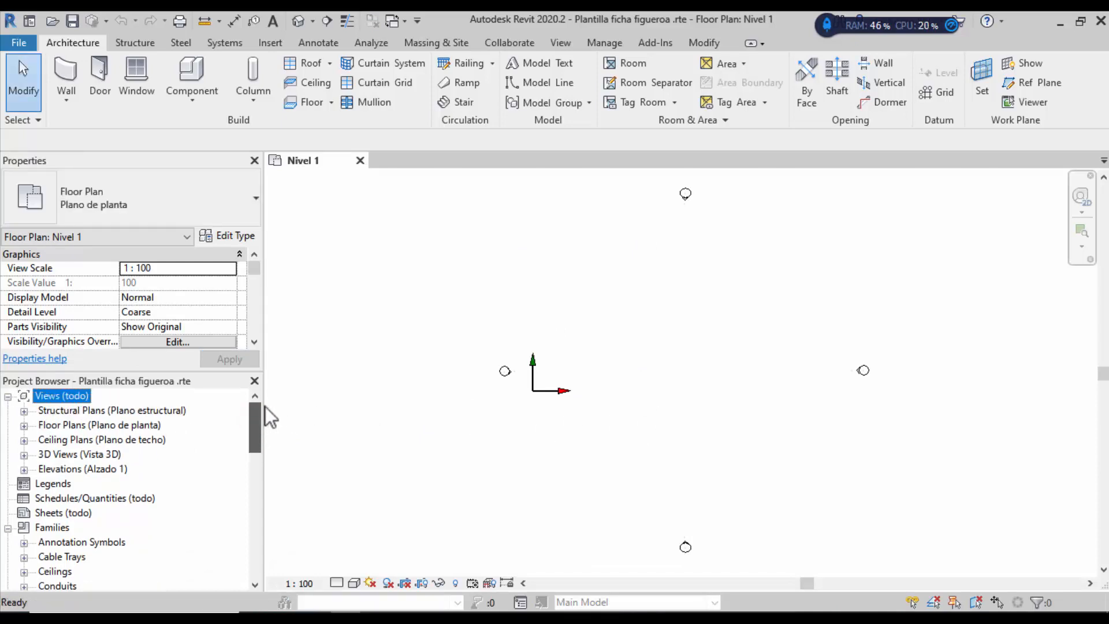
click(8, 528)
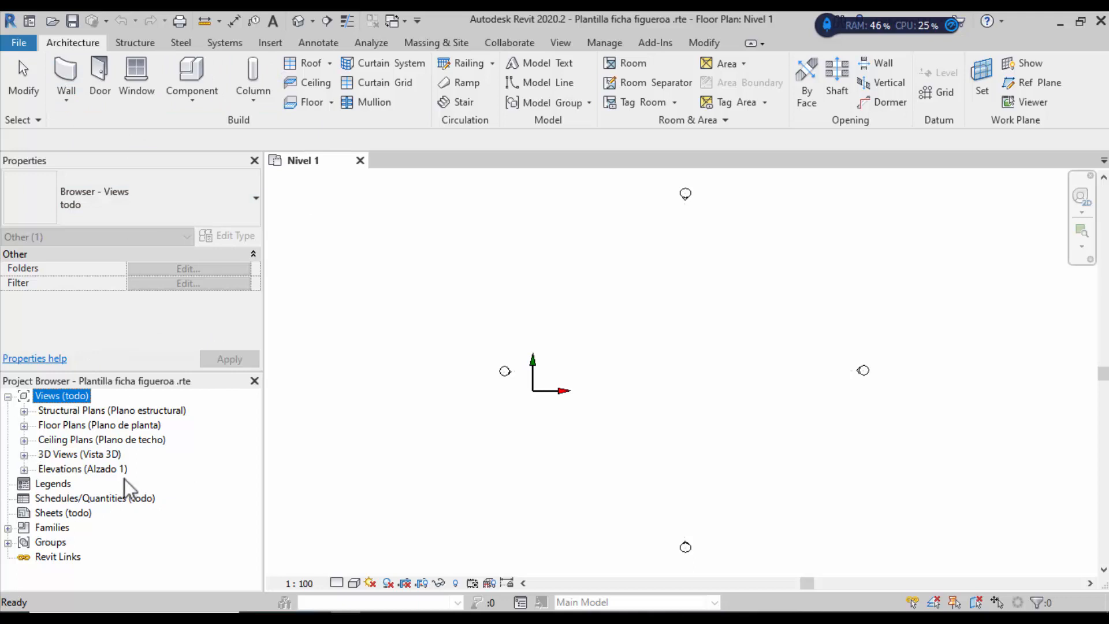
click(49, 513)
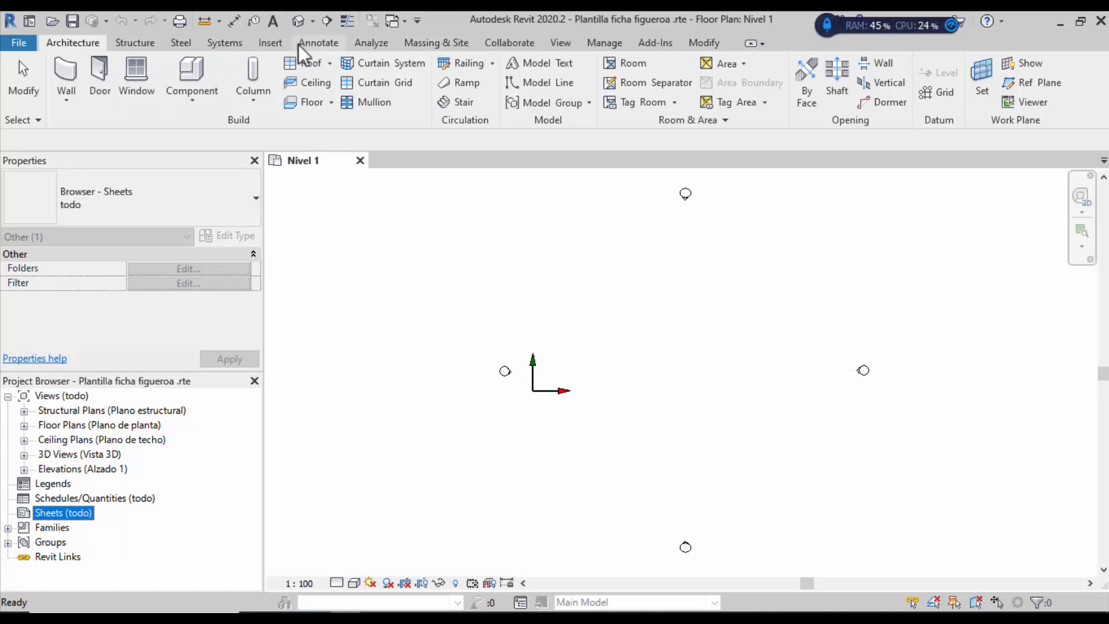
click(263, 44)
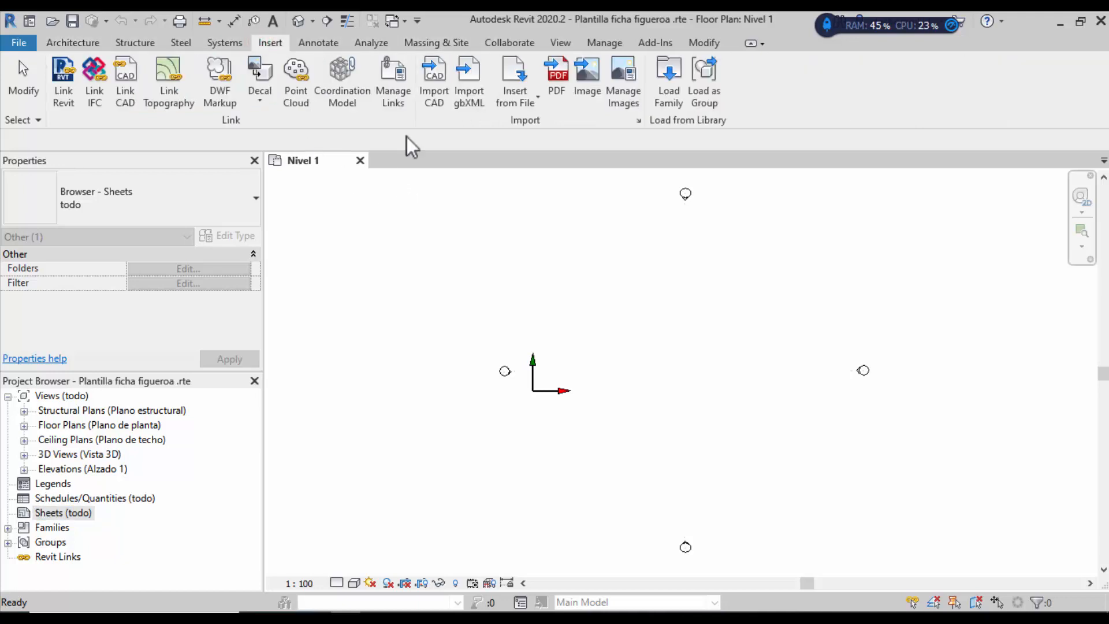
Step: Load the Rotulo 2.rfa title block family from Descargas into the project
click(662, 83)
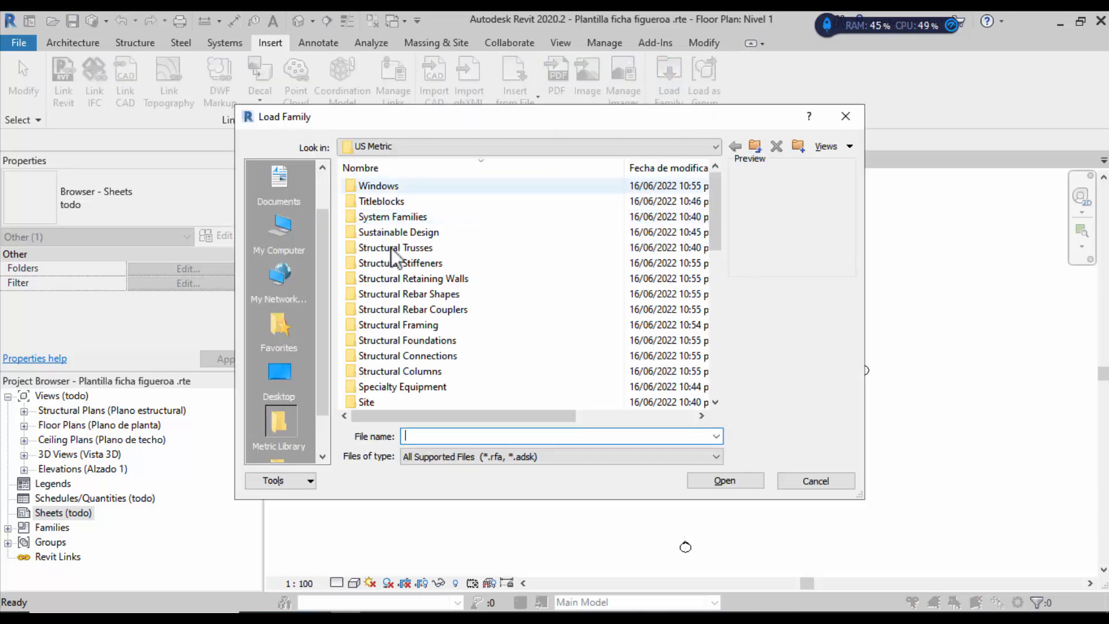
click(459, 145)
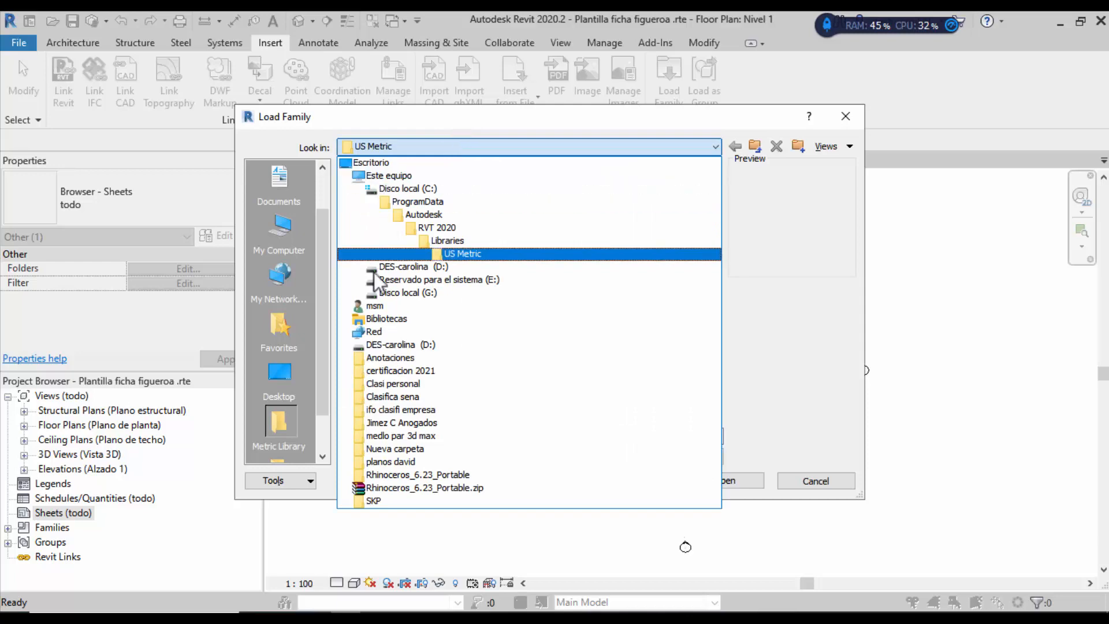
click(375, 305)
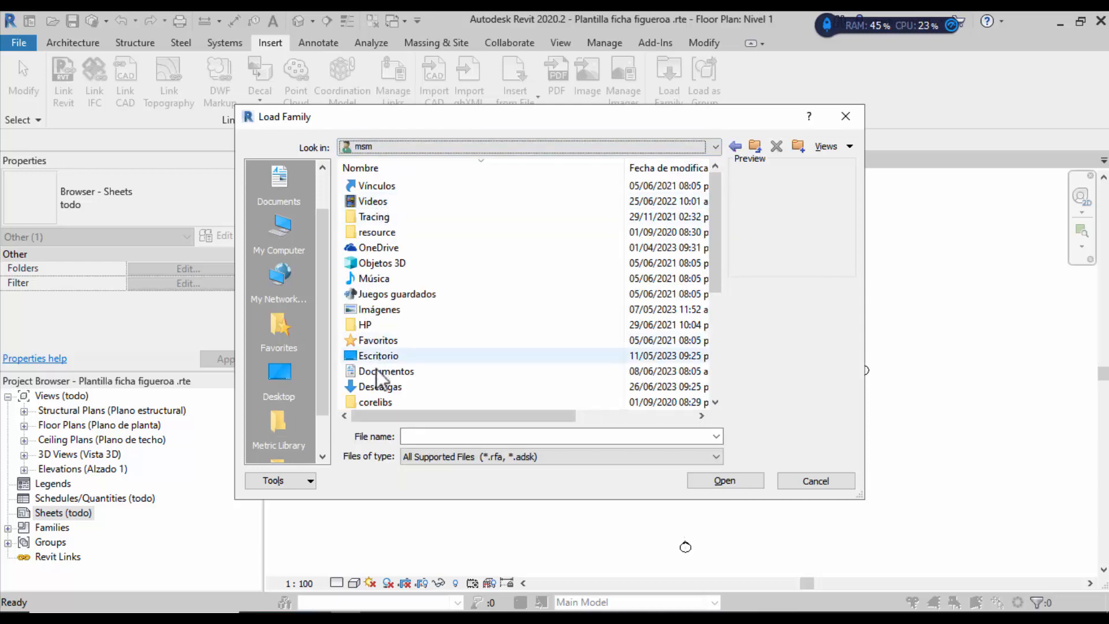
double_click(372, 385)
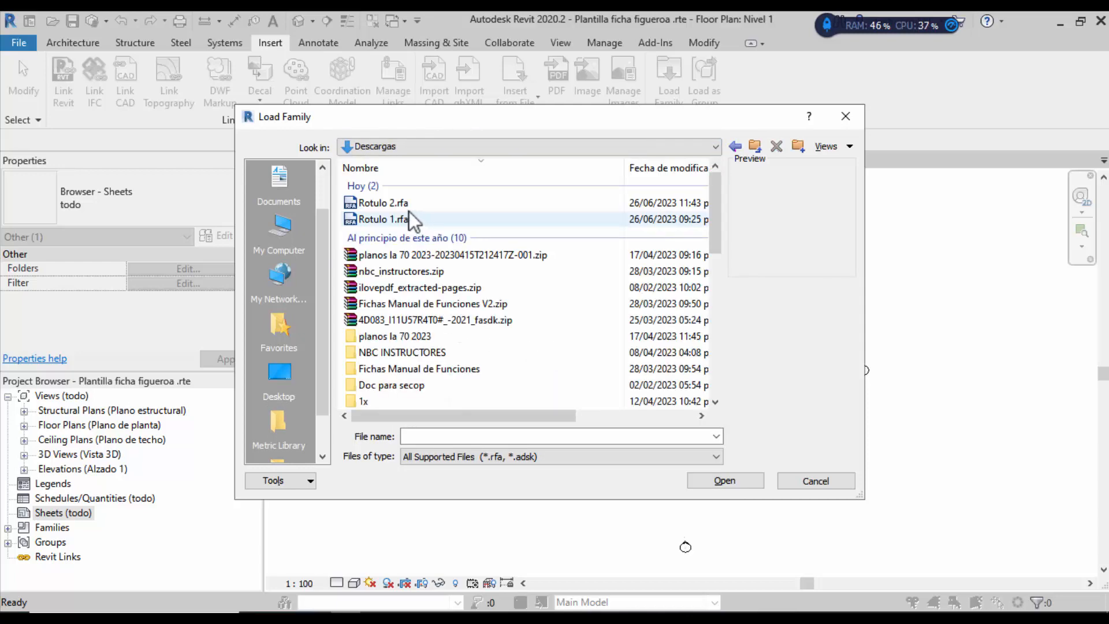
click(429, 204)
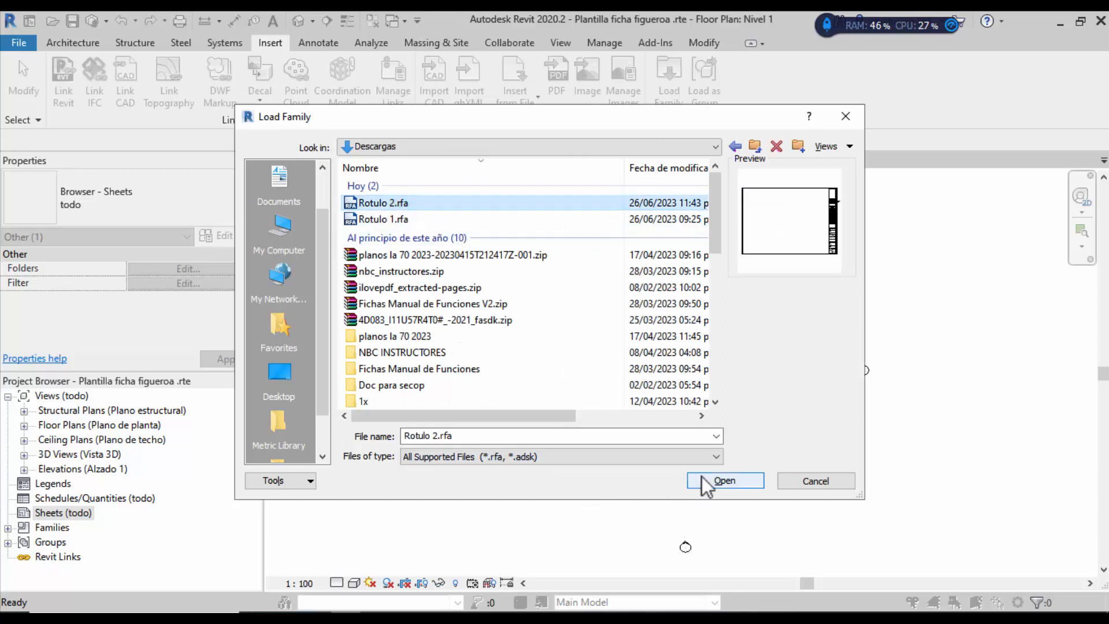
click(723, 481)
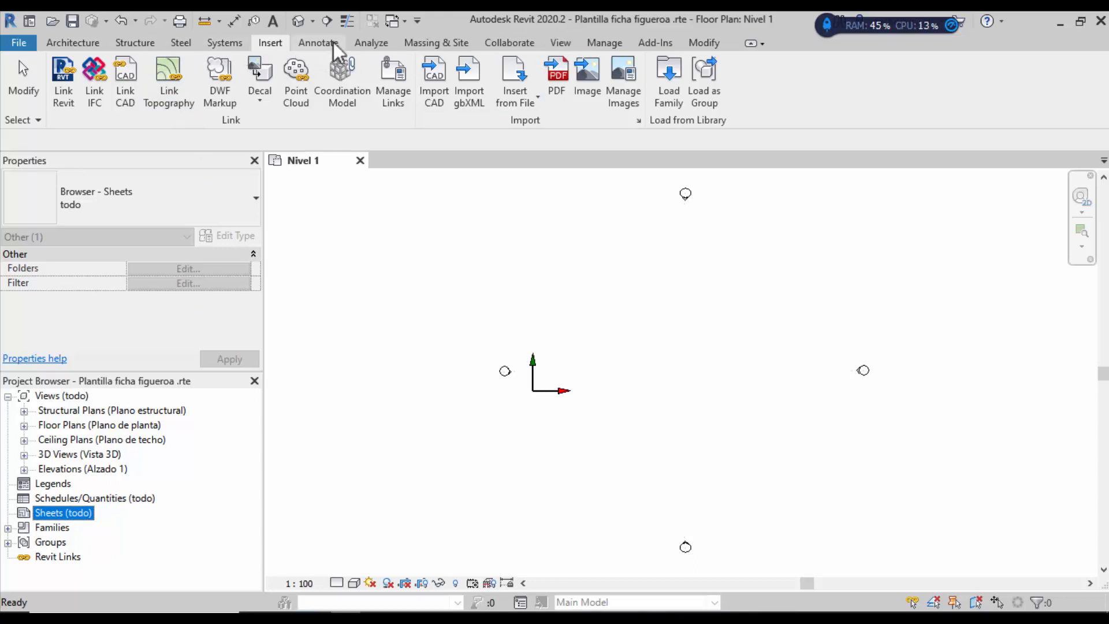
Step: Create new sheet A101 with Rotulo 2 chosen as its title block
click(552, 39)
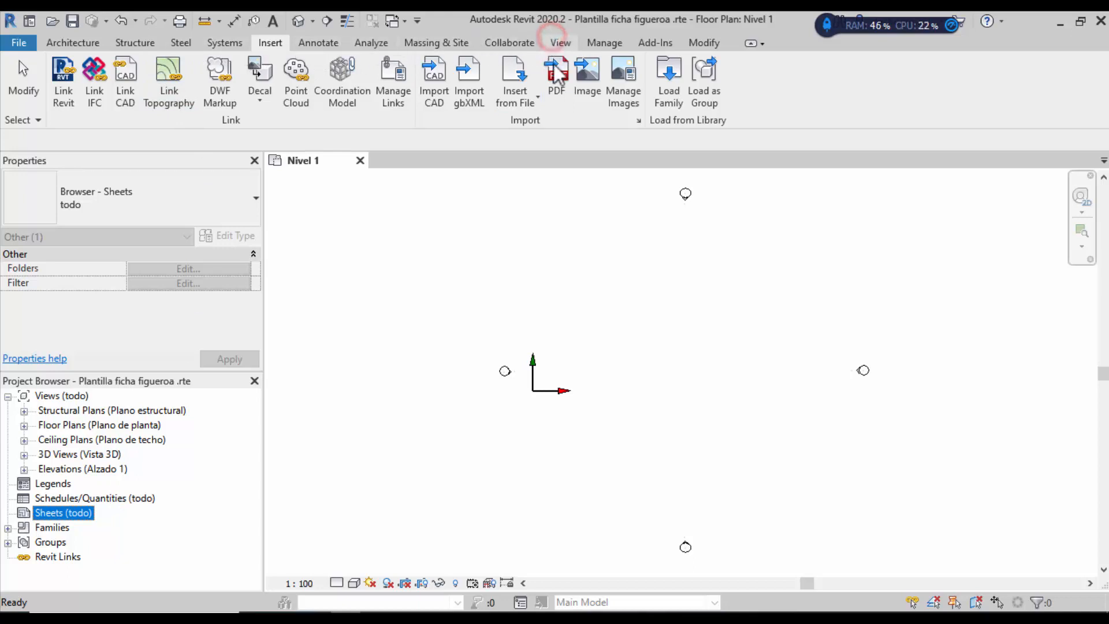
click(560, 43)
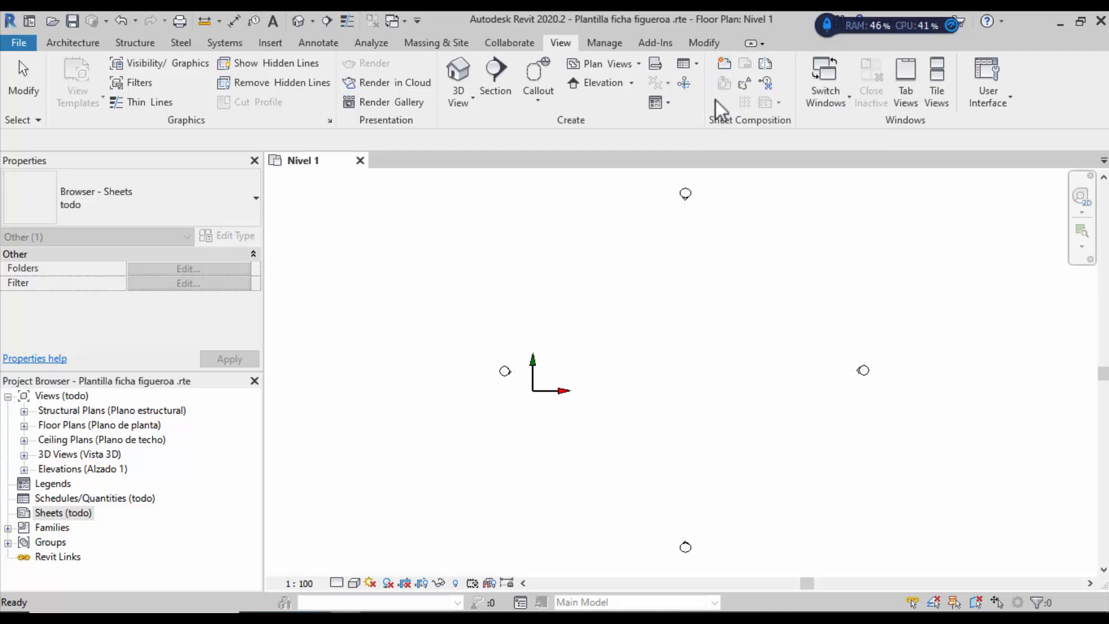
click(727, 64)
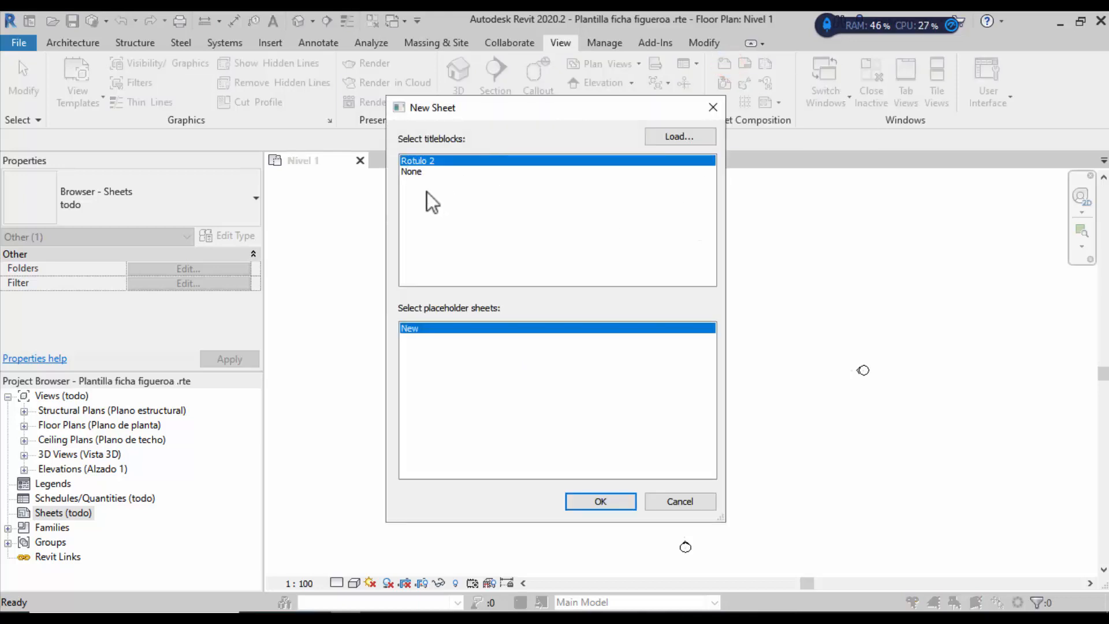
click(418, 172)
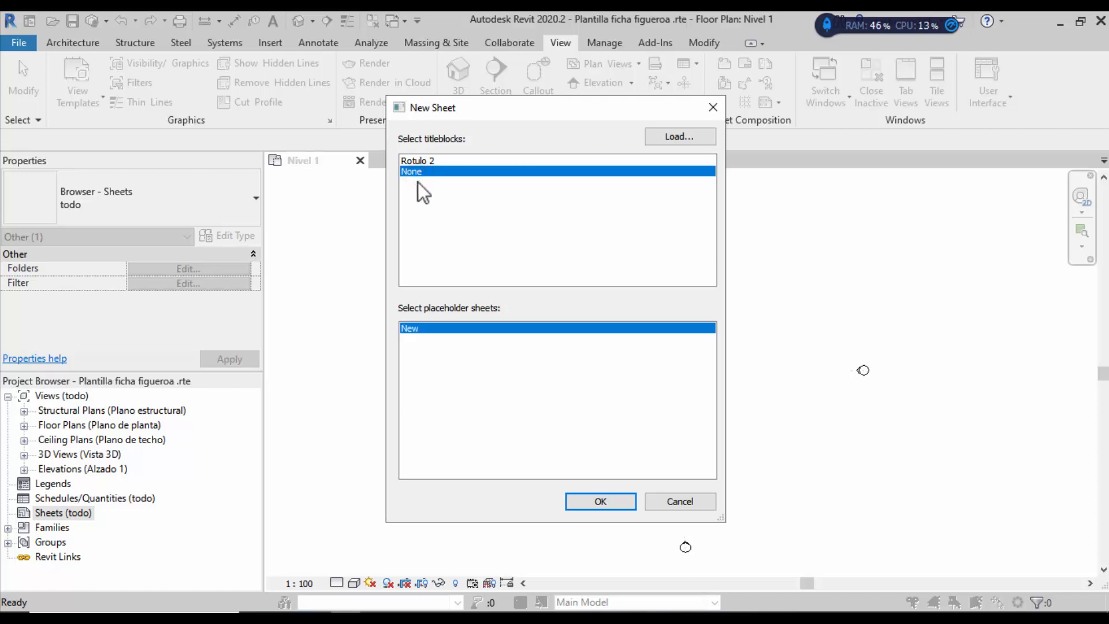
click(422, 160)
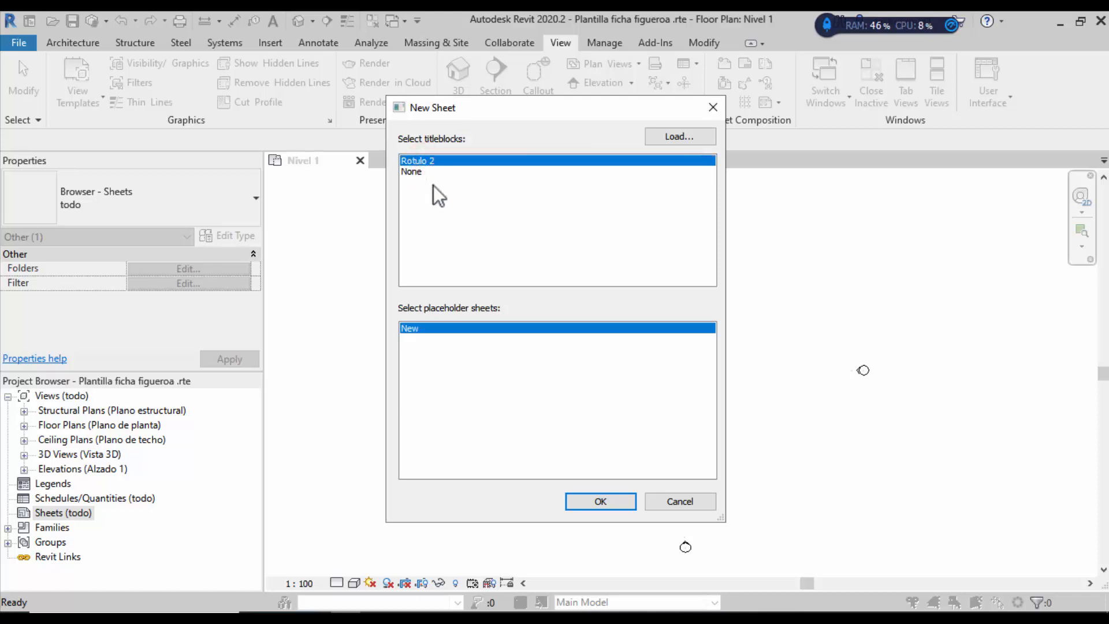
click(687, 137)
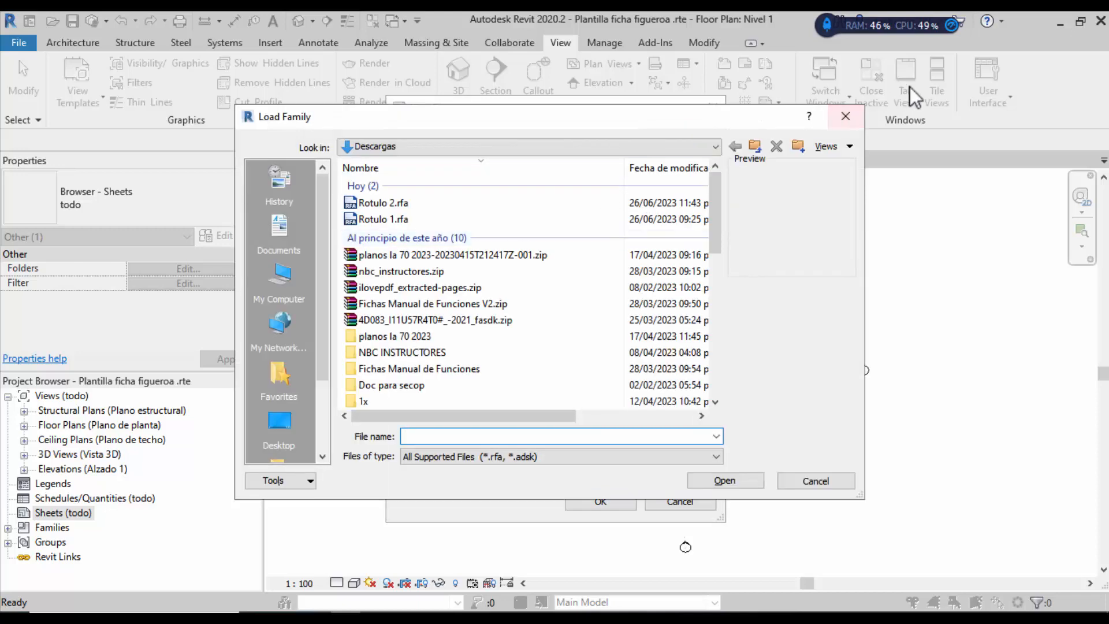
click(846, 116)
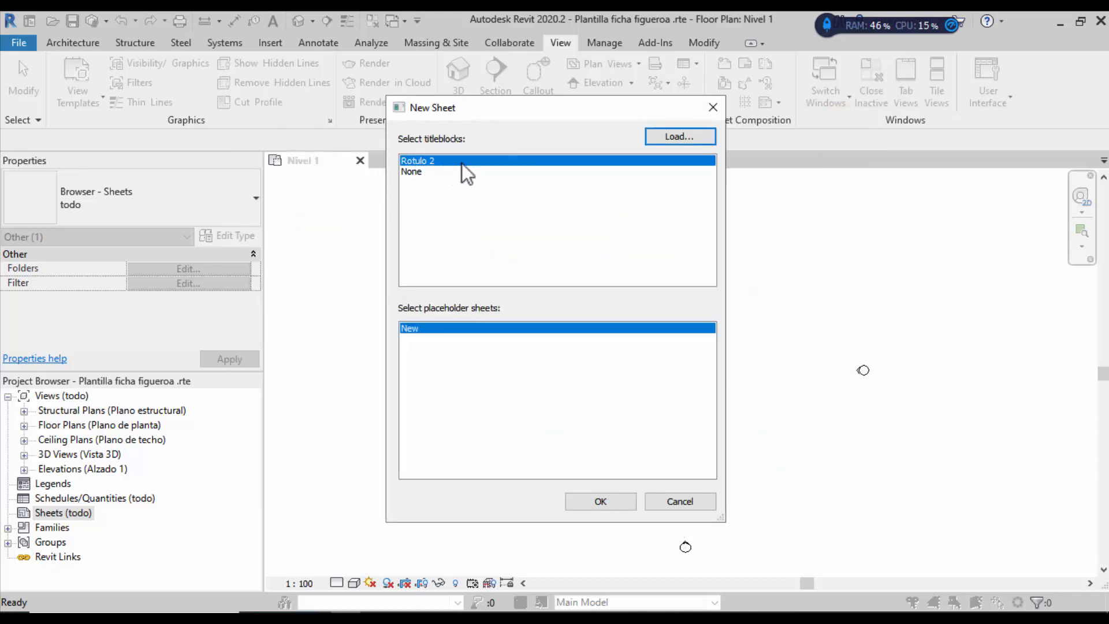
click(415, 162)
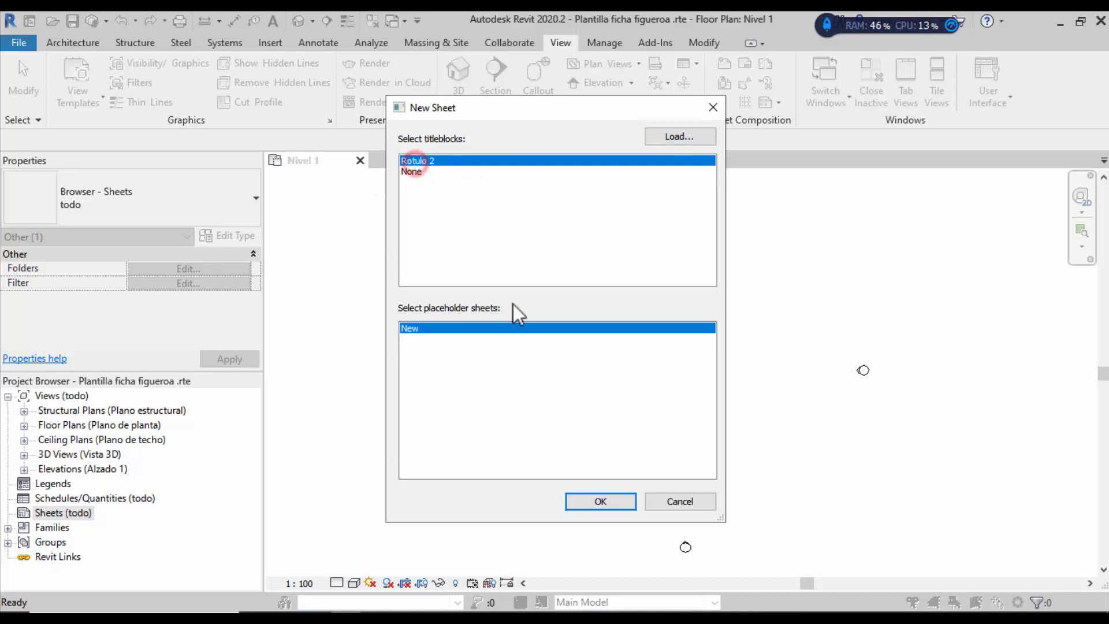
click(600, 501)
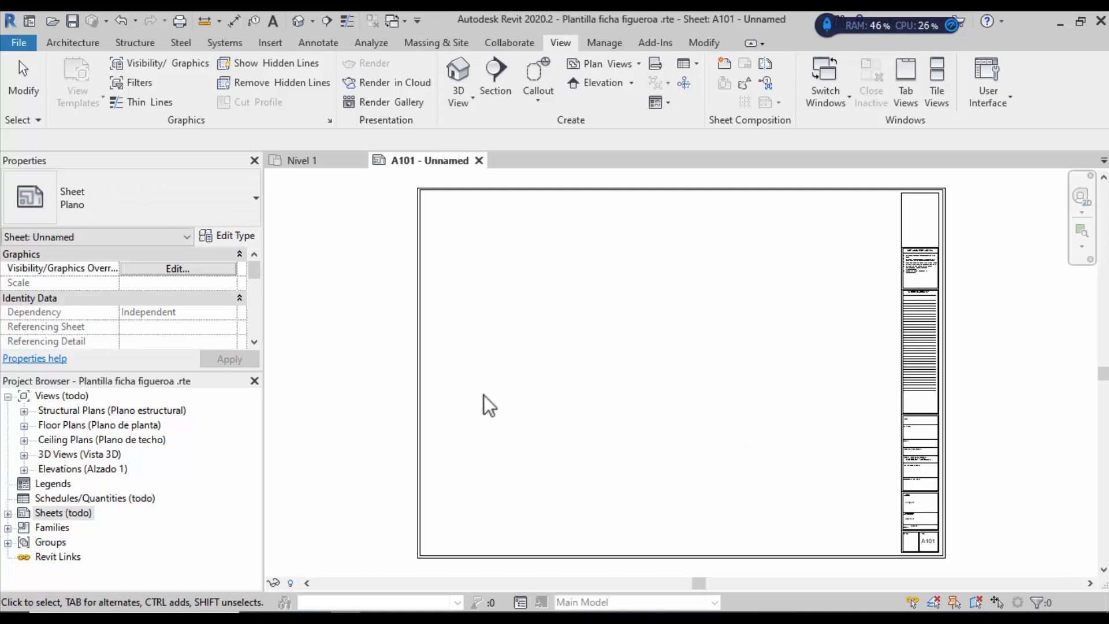
scroll(483, 395, down, 2)
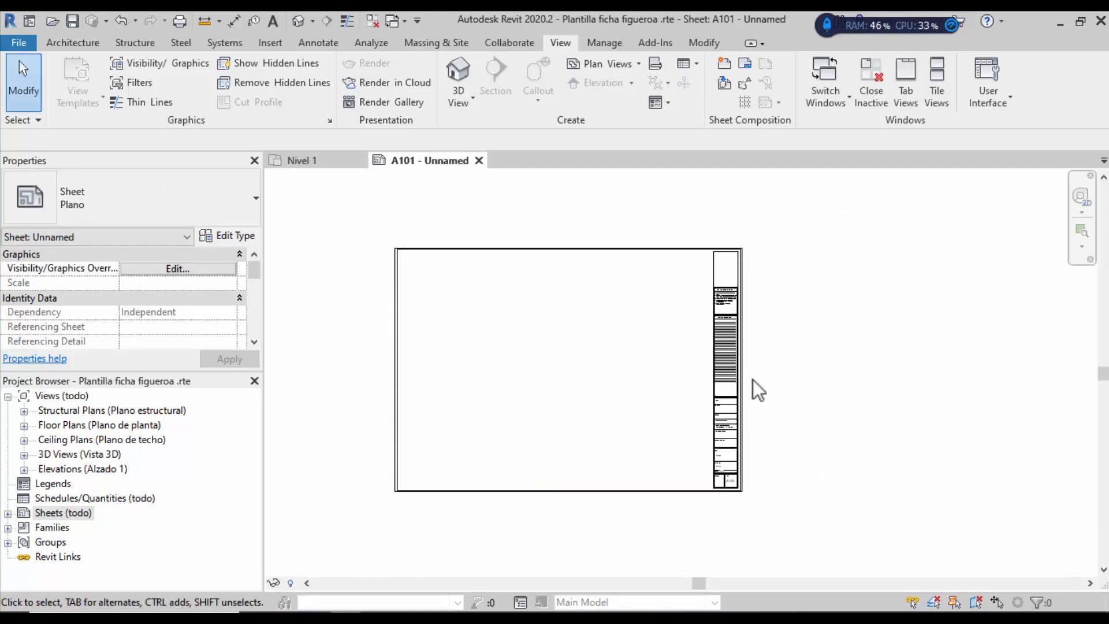
scroll(788, 317, up, 2)
scroll(755, 299, up, 2)
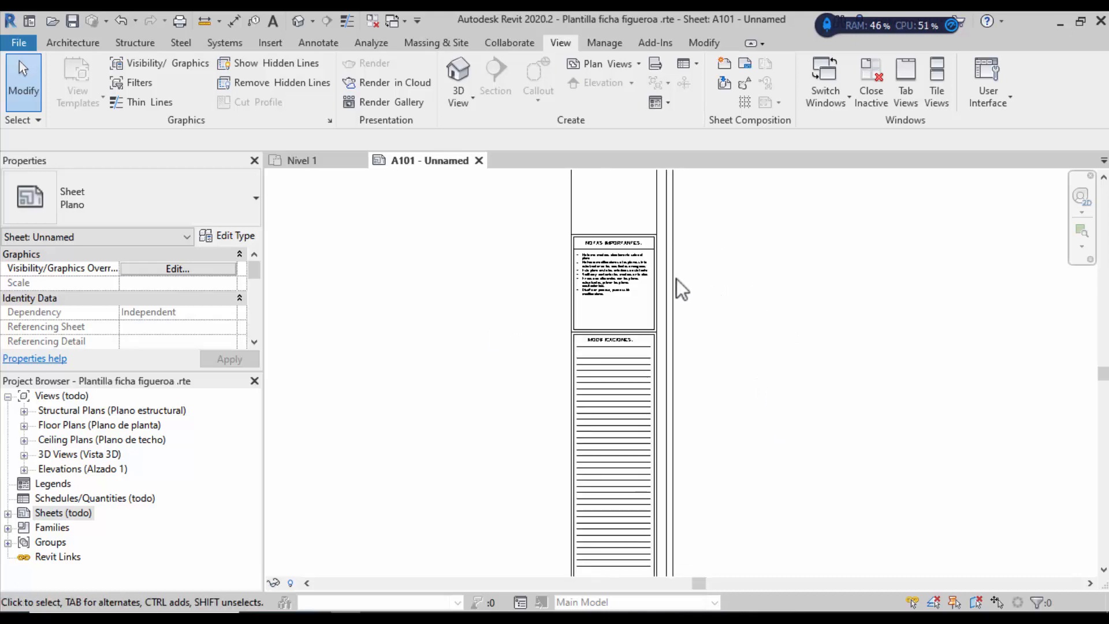
scroll(587, 309, down, 5)
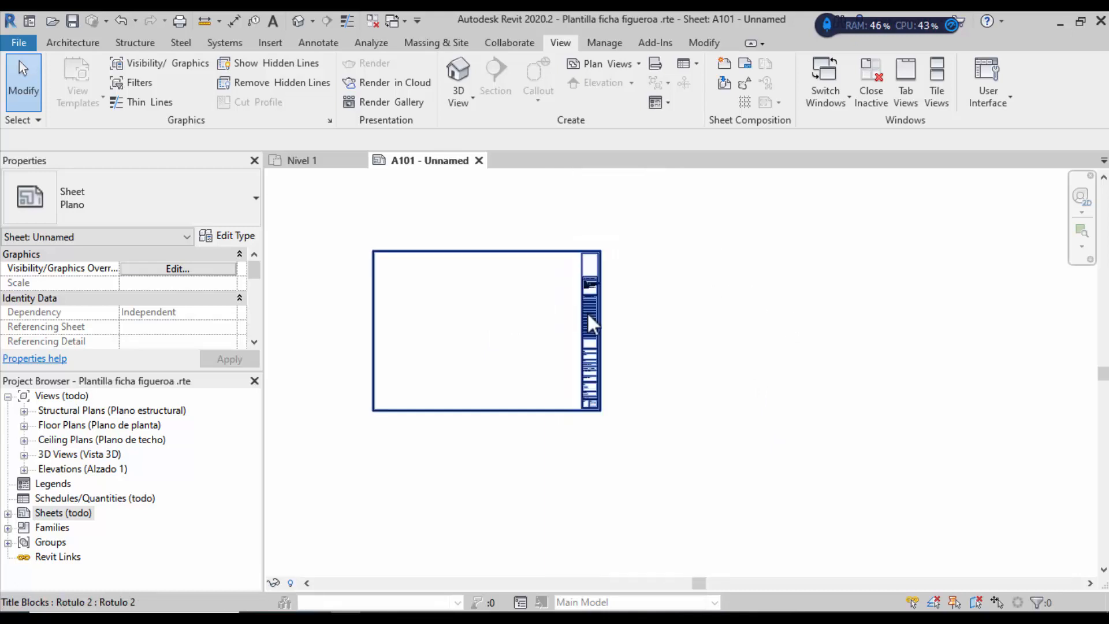
scroll(591, 348, up, 3)
scroll(594, 340, up, 3)
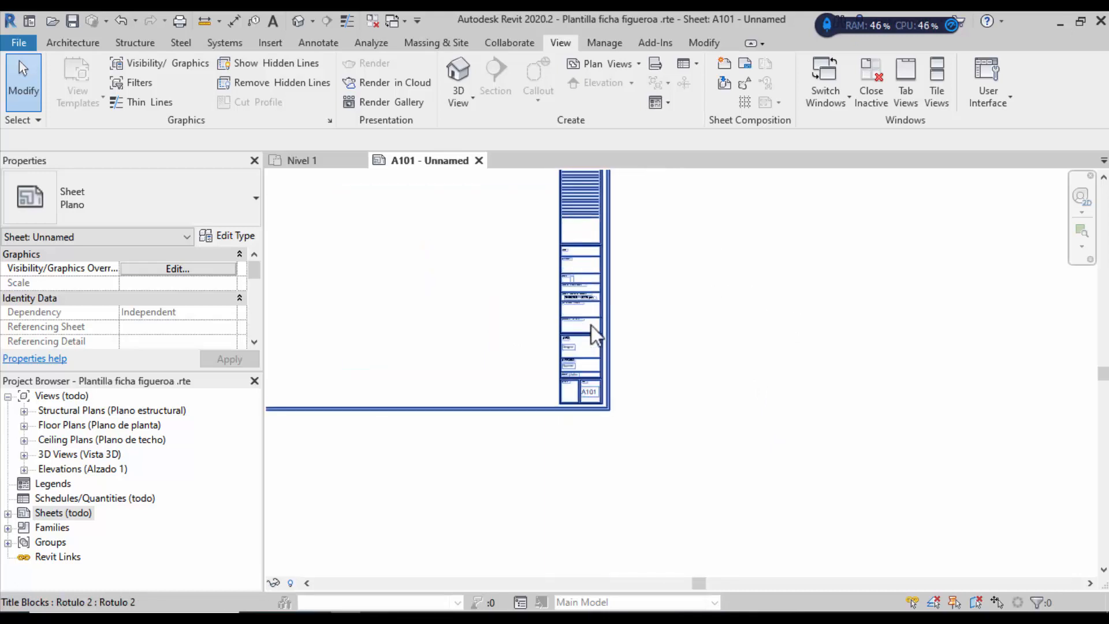
scroll(575, 246, up, 2)
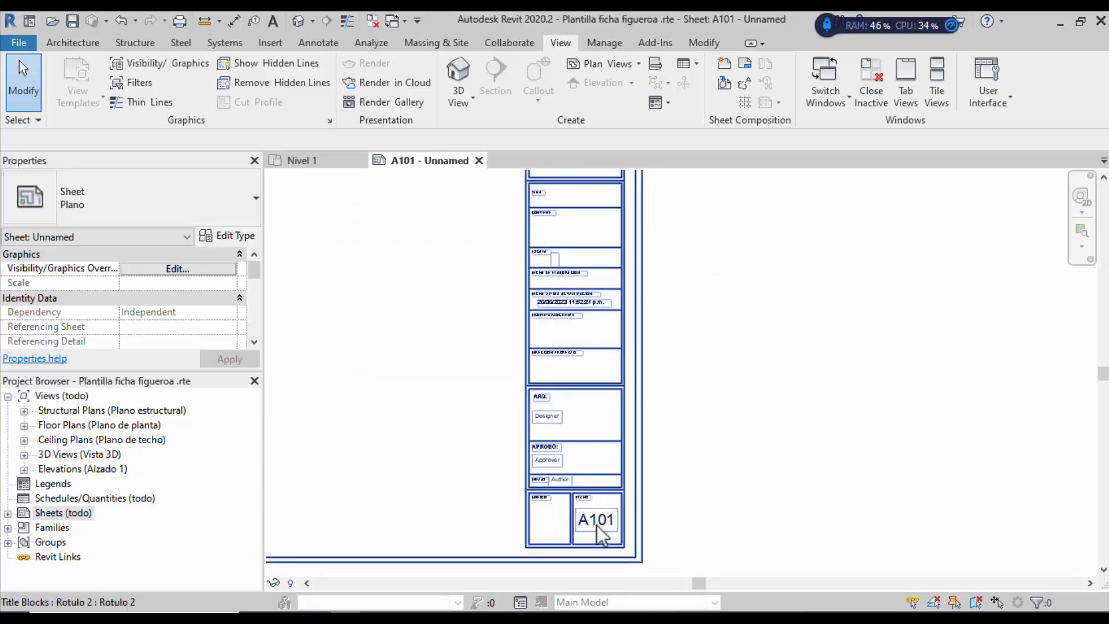
scroll(729, 415, down, 2)
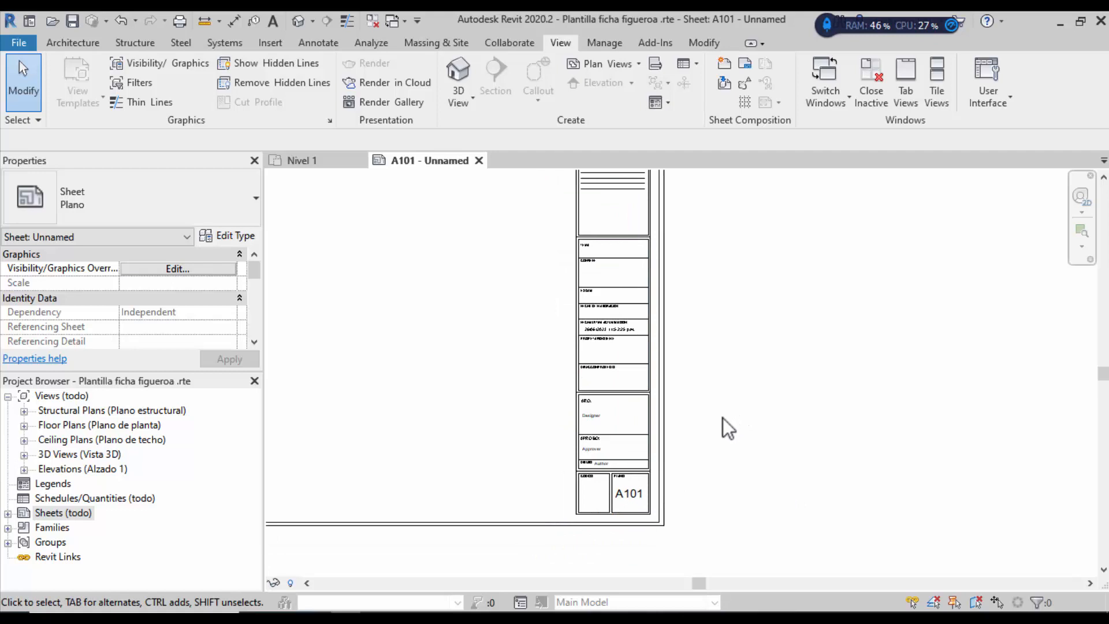
click(12, 517)
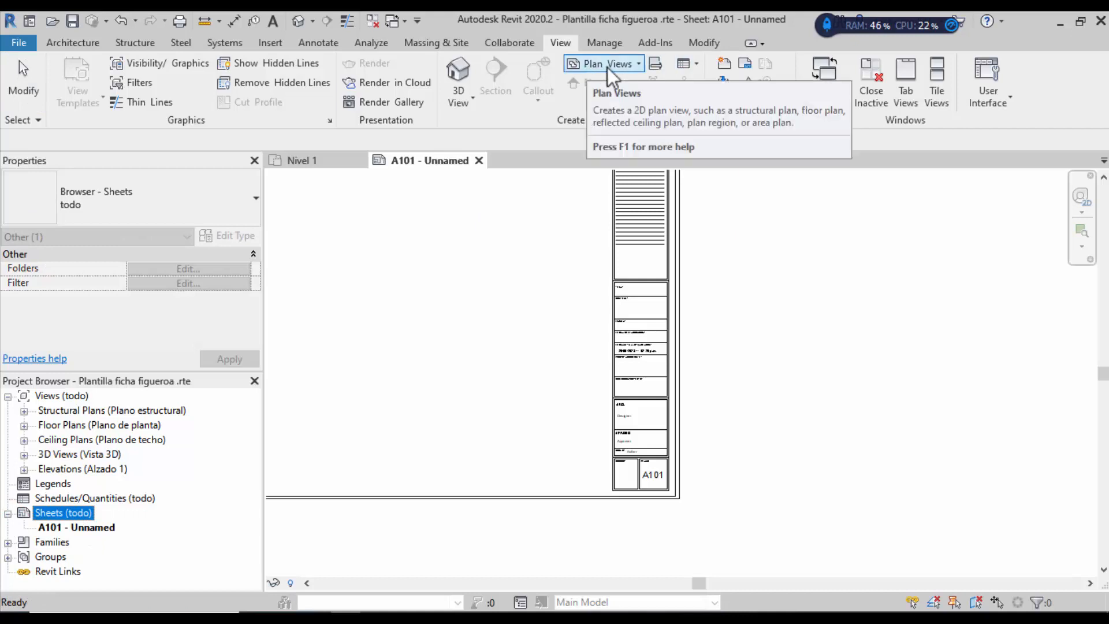
Step: Create sheet A102 with the Rotulo 2 title block, leaving sheet A101's name unchanged
click(725, 64)
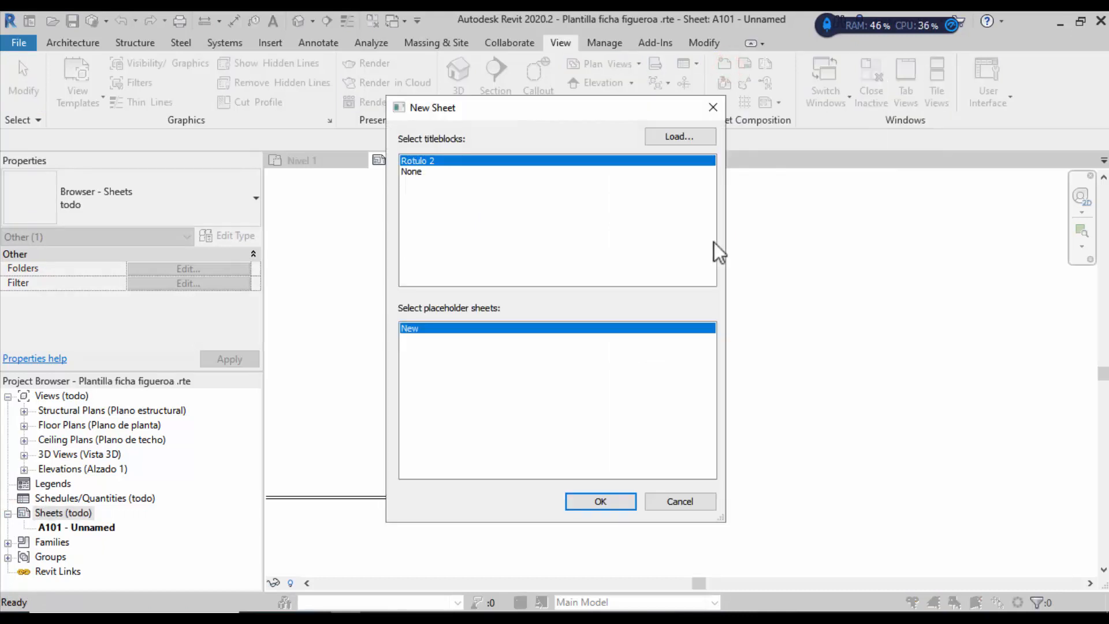
click(601, 501)
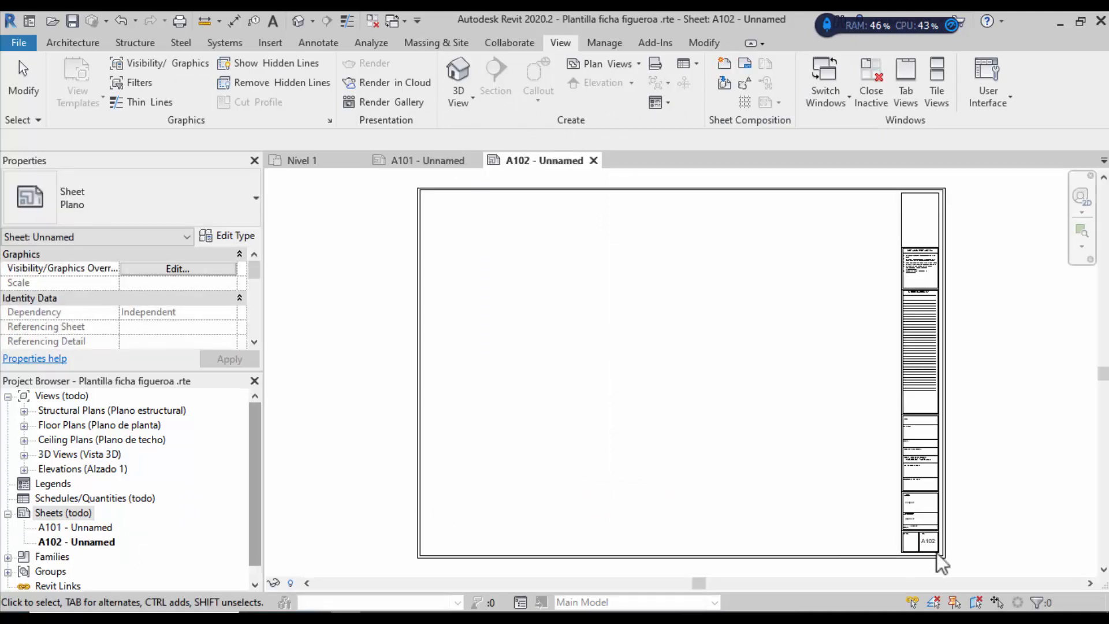
scroll(963, 553, up, 5)
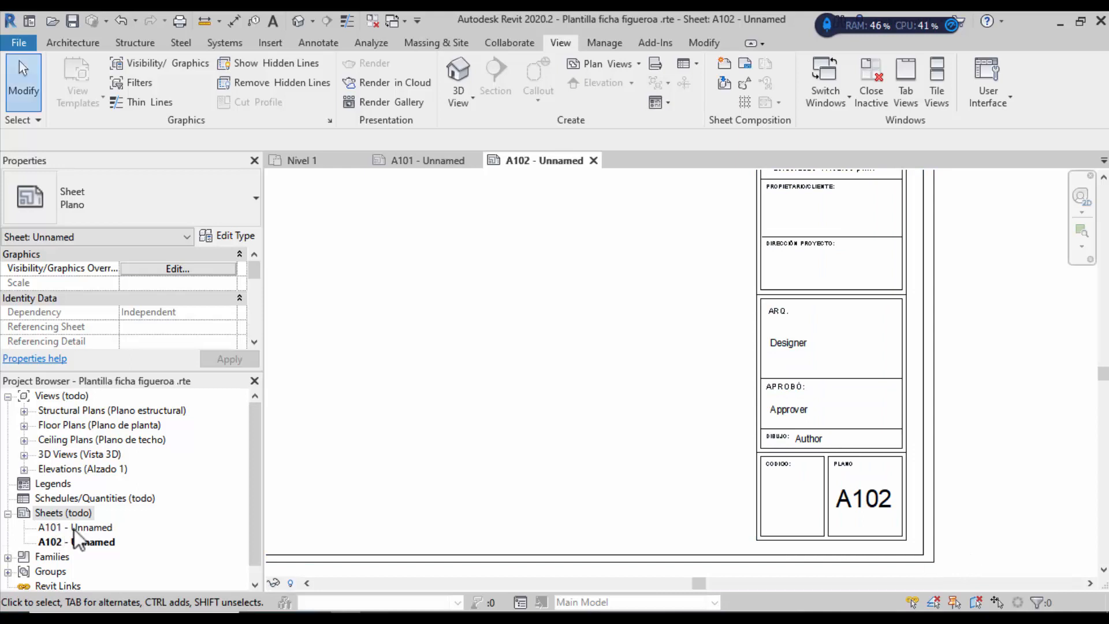
click(101, 529)
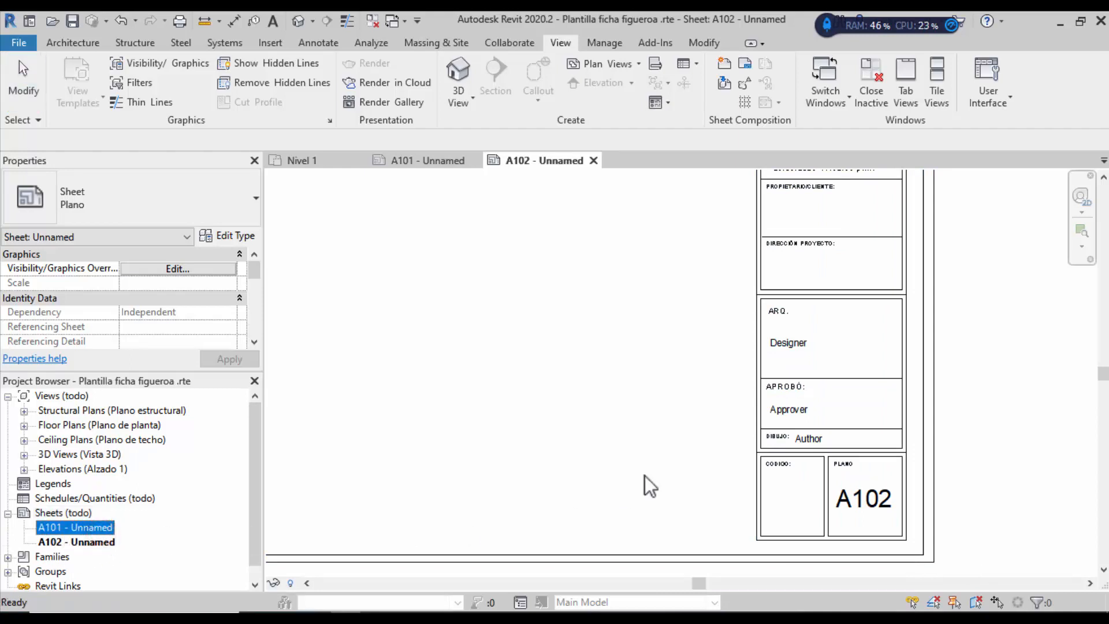
click(982, 459)
scroll(530, 477, down, 2)
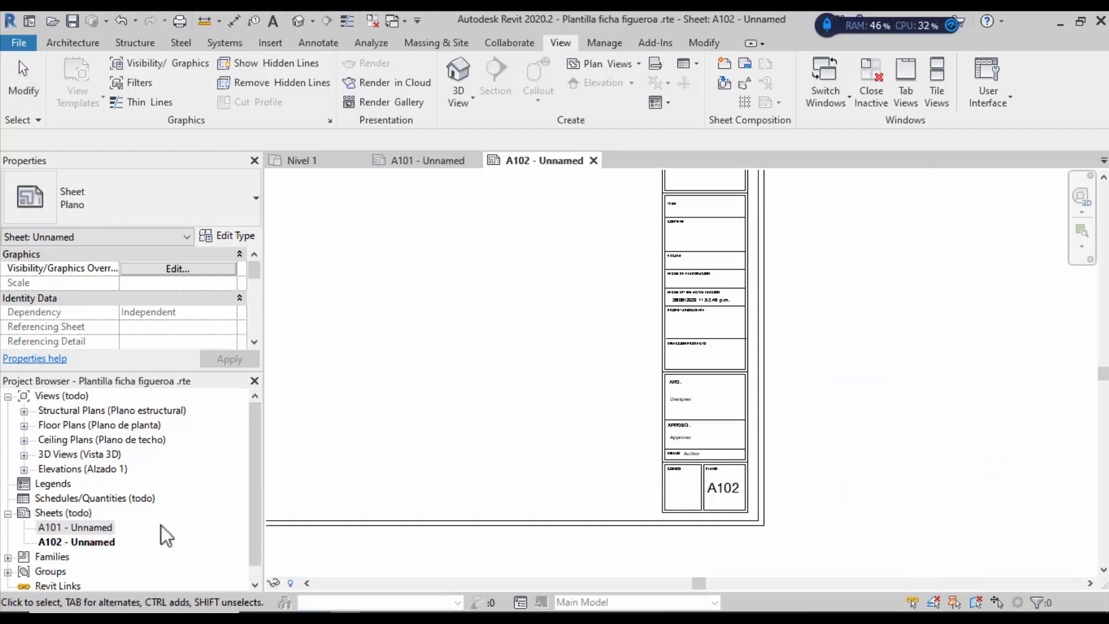
click(60, 537)
click(82, 527)
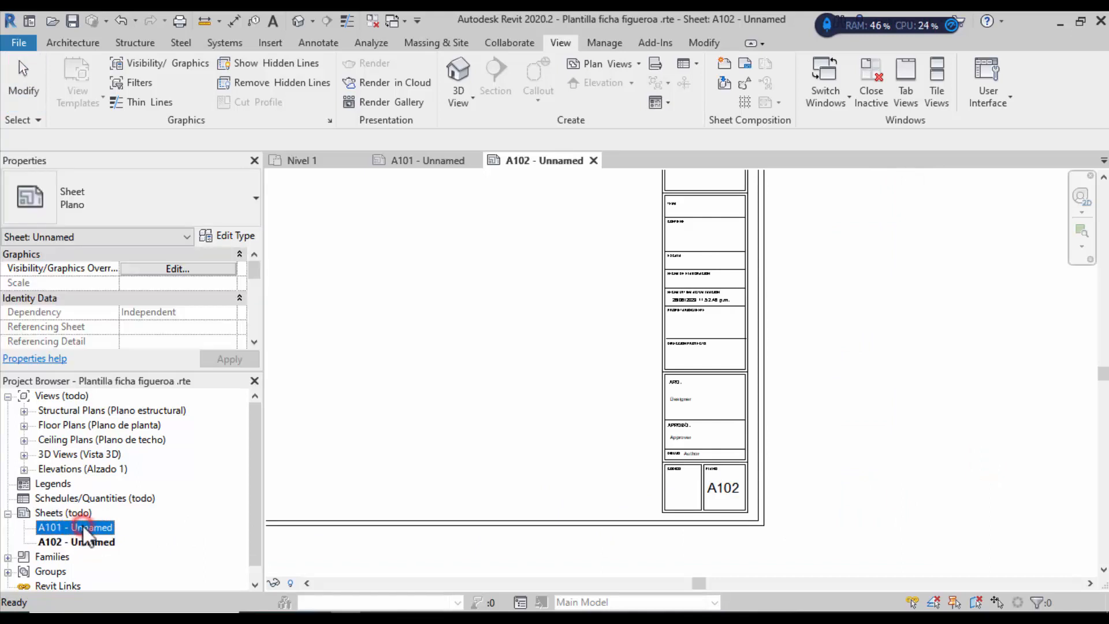
key(F2)
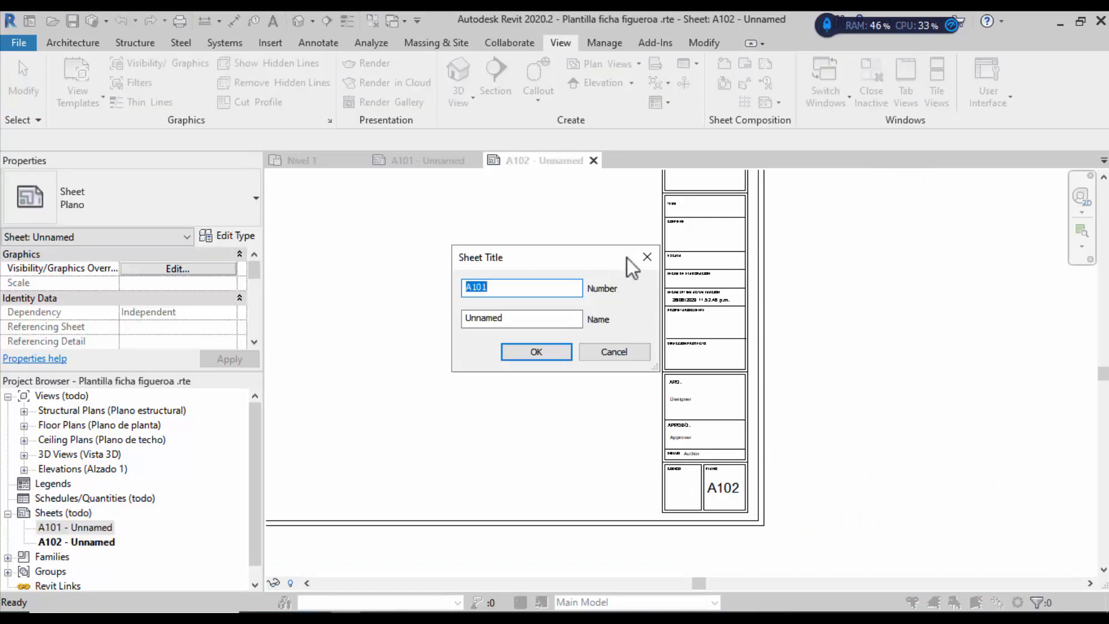
click(646, 257)
Step: Zoom around sheet A102 to inspect the Rotulo 2 title block's empty fields
scroll(702, 224, up, 3)
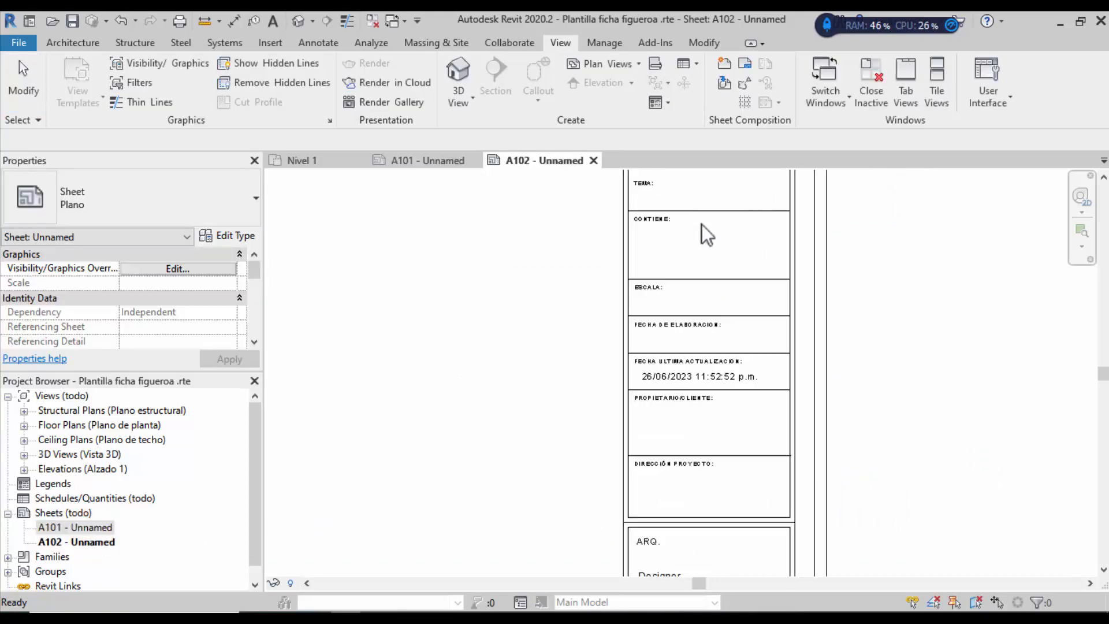
scroll(702, 226, up, 2)
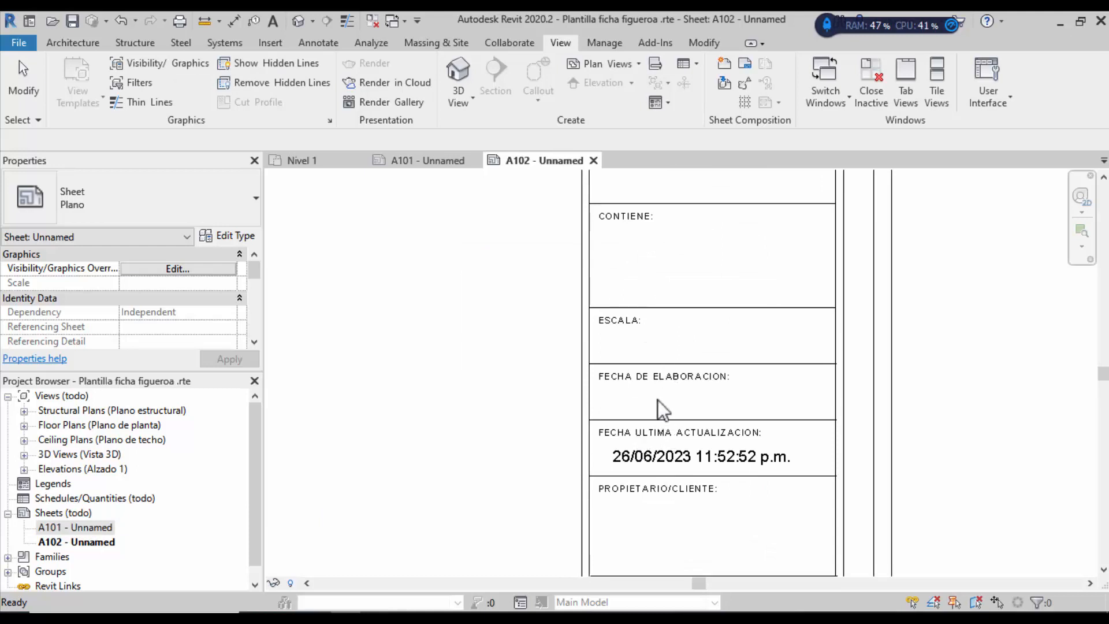
scroll(660, 400, down, 2)
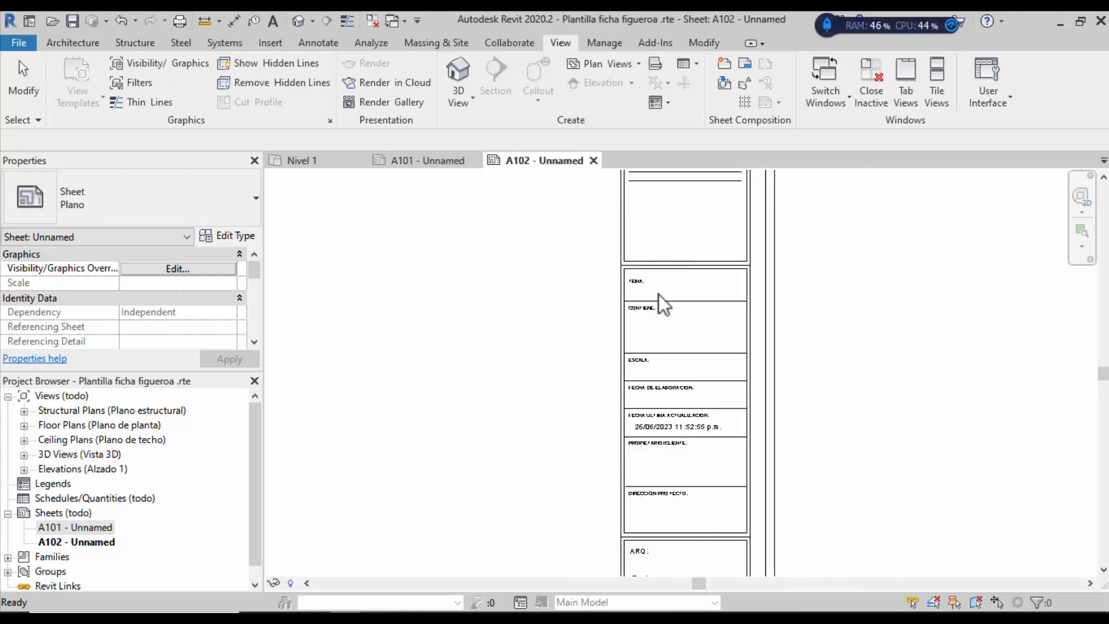
scroll(640, 292, down, 1)
scroll(644, 335, up, 3)
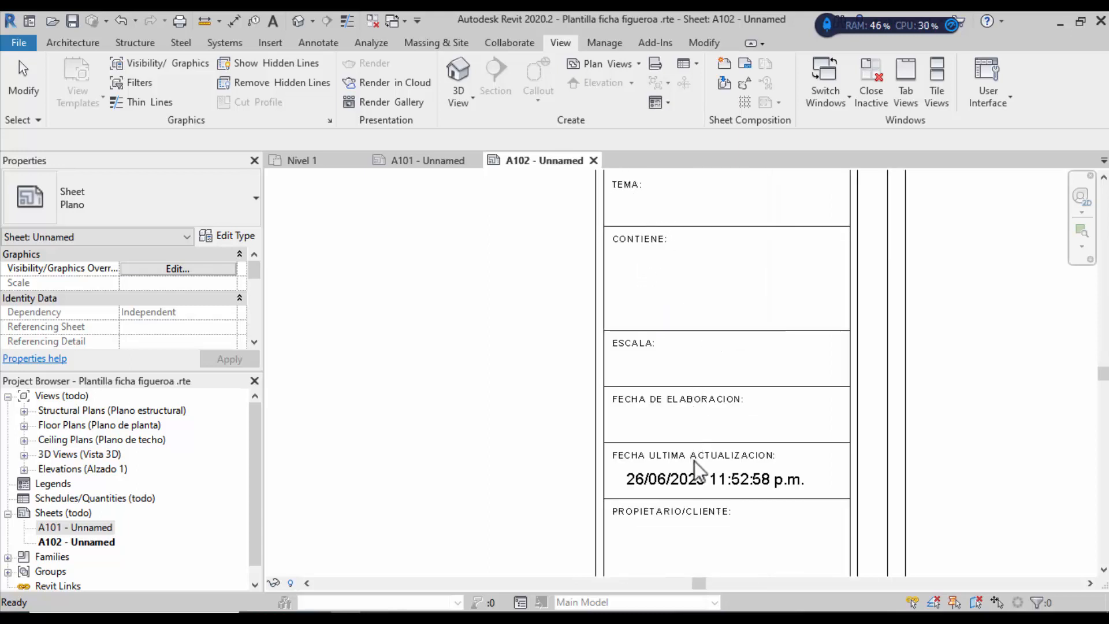
scroll(604, 280, down, 2)
scroll(635, 457, up, 2)
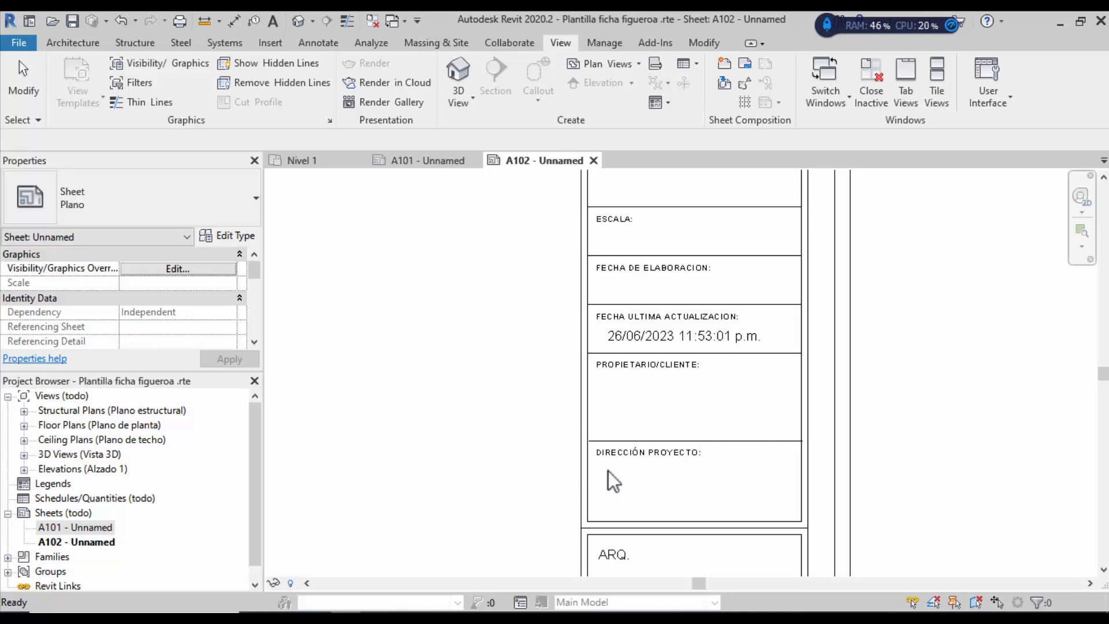
click(649, 490)
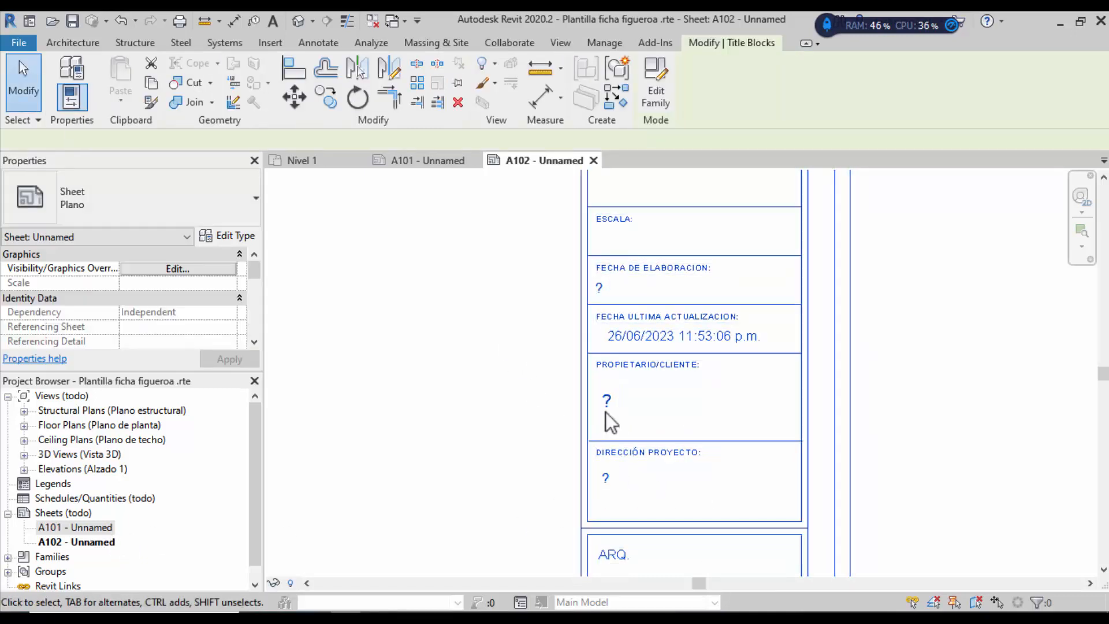
click(955, 401)
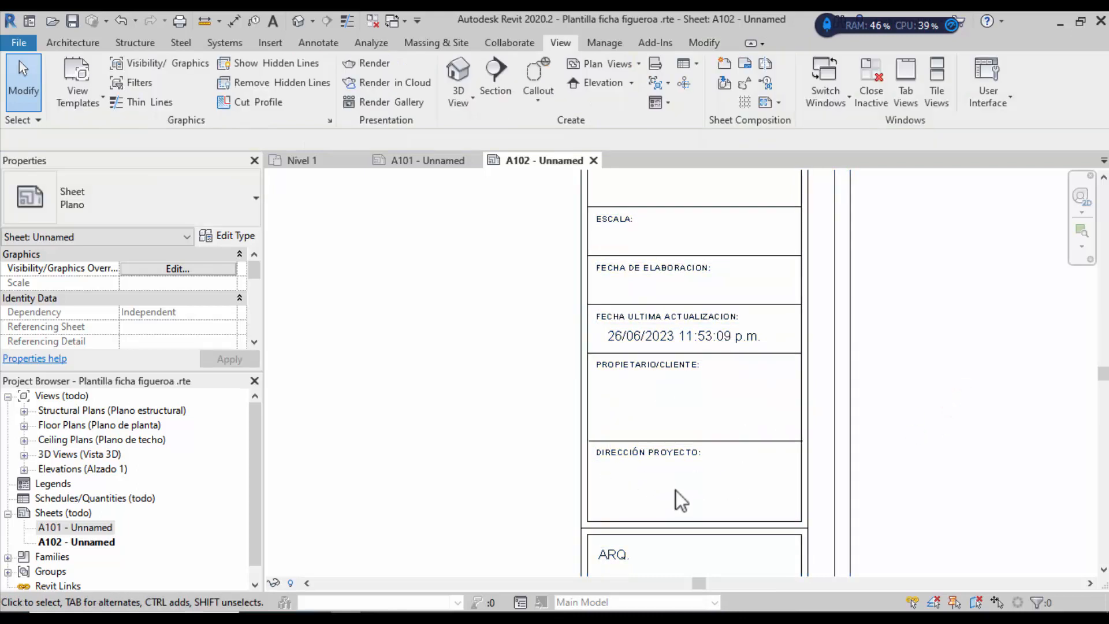
scroll(667, 317, down, 2)
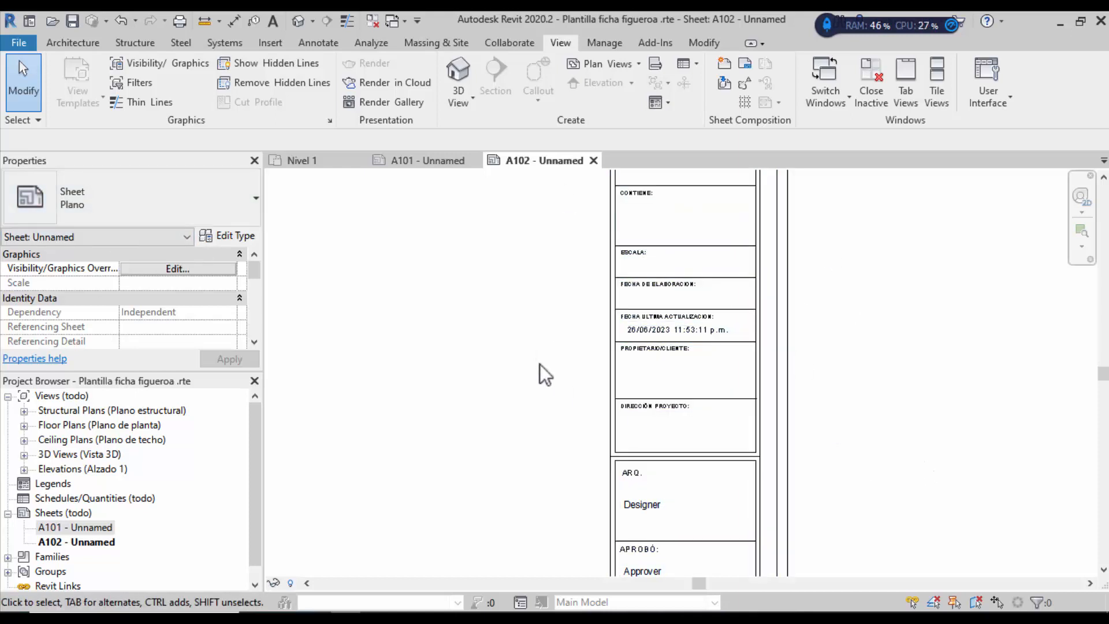
click(614, 43)
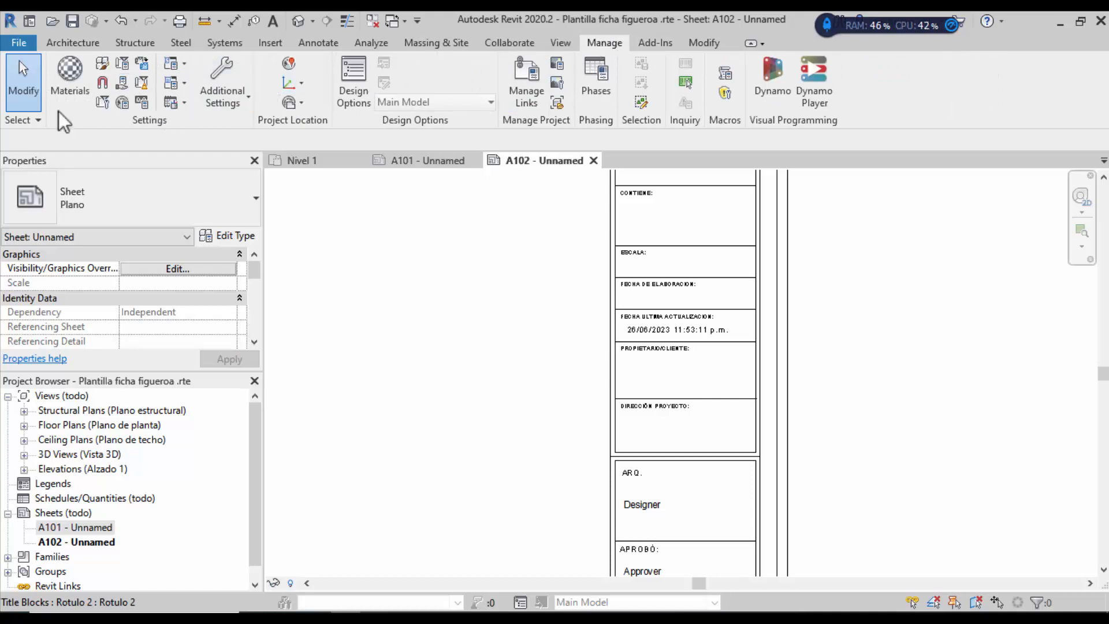
Step: Enter Organization Name 'Constructora laverde', description 'Constructora' and Building Name 'Edificio Rios' in Project Information
click(103, 103)
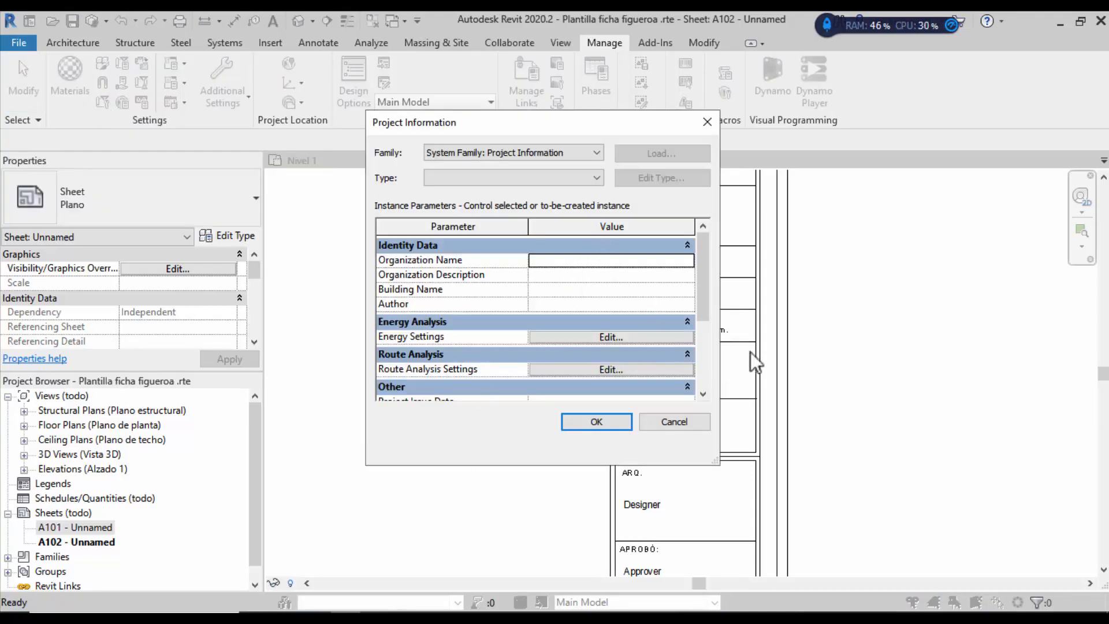
click(539, 261)
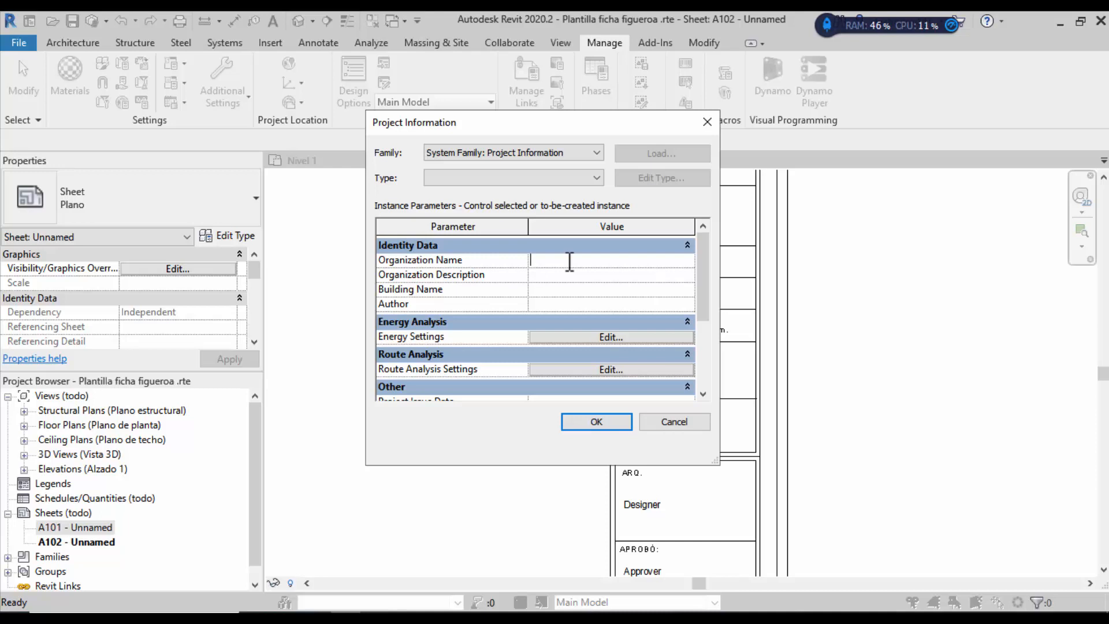
text(Constructora laverde)
click(596, 274)
text(Consrt)
key(BackSpace)
key(BackSpace)
key(BackSpace)
key(BackSpace)
key(BackSpace)
key(BackSpace)
text(C)
text(onstructo)
text(ra)
text(Edificio)
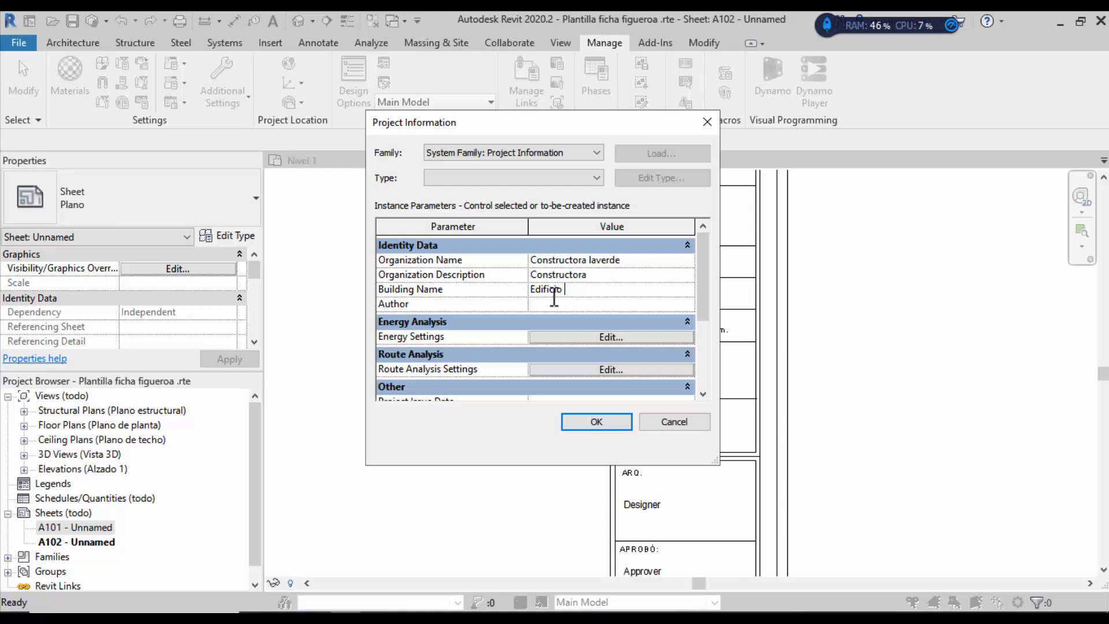
text(Rioas)
key(BackSpace)
key(BackSpace)
key(BackSpace)
key(BackSpace)
text(os)
Step: Enter the author's name, correcting its typos and capitalisation, then begin the Project Issue Date
click(555, 302)
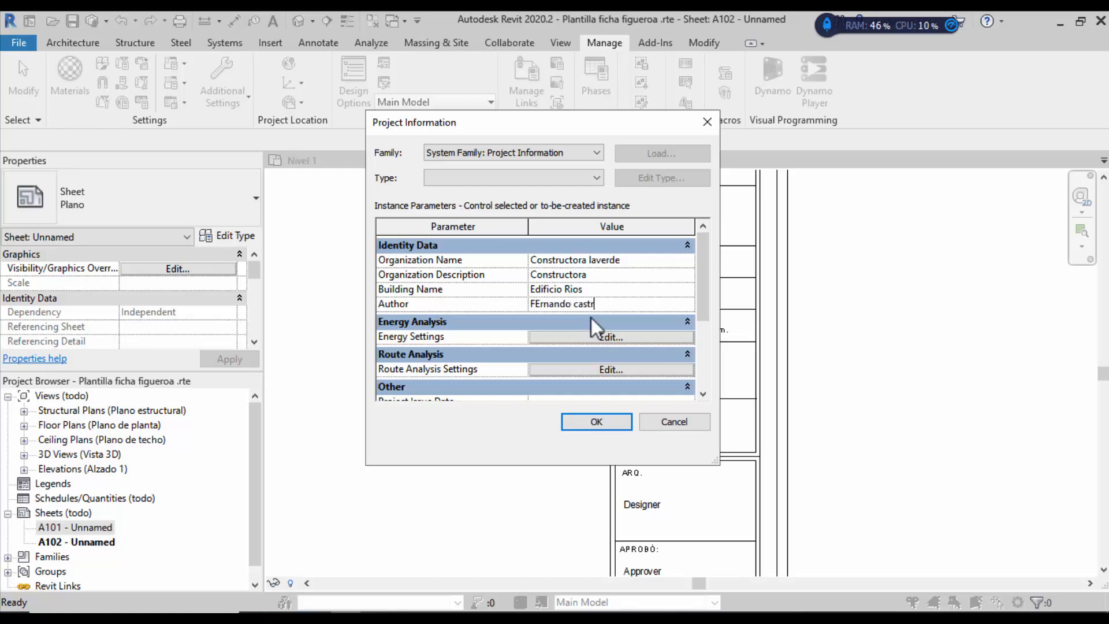
click(537, 305)
key(Delete)
text(eeeee)
click(628, 304)
drag(566, 304, 546, 305)
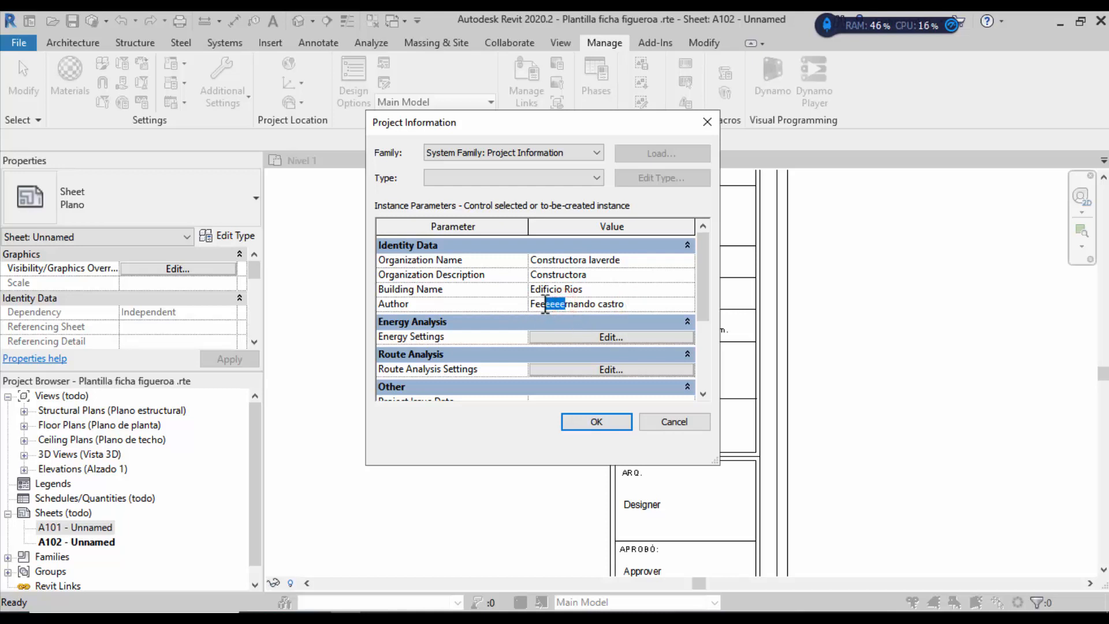
key(BackSpace)
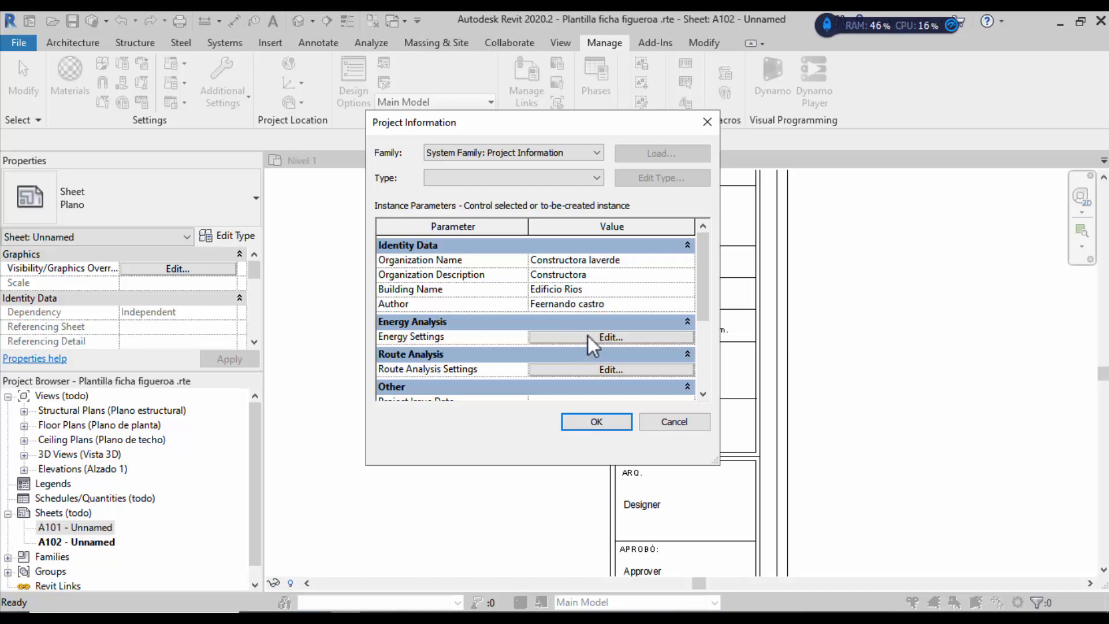
key(BackSpace)
click(631, 292)
mouse_move(701, 280)
mouse_down()
mouse_move(701, 260)
mouse_move(704, 328)
mouse_move(691, 295)
mouse_up()
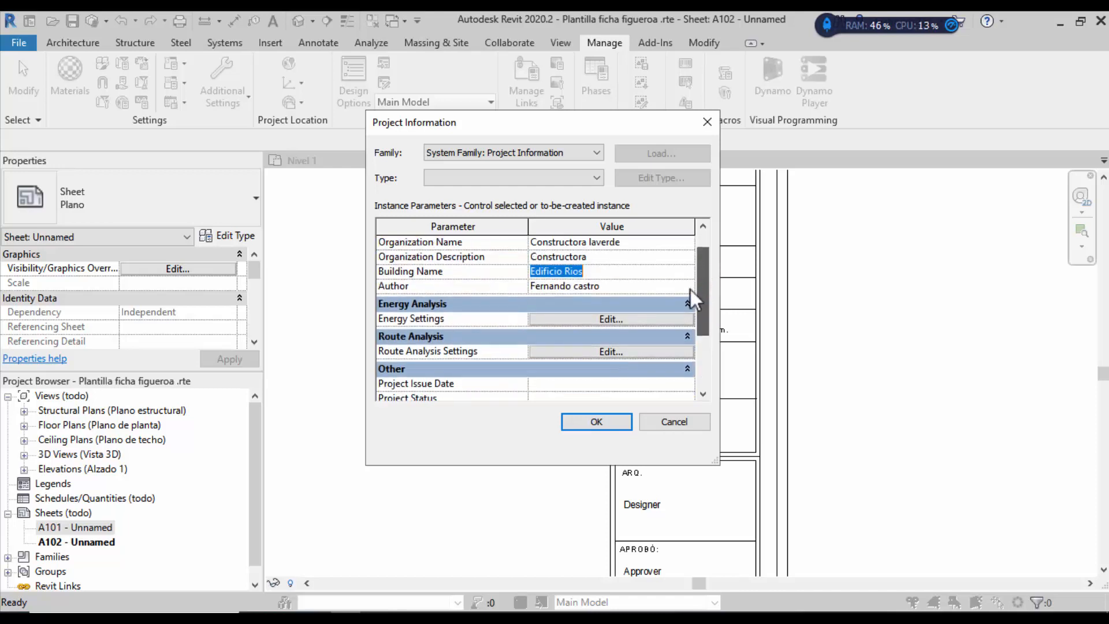
click(580, 287)
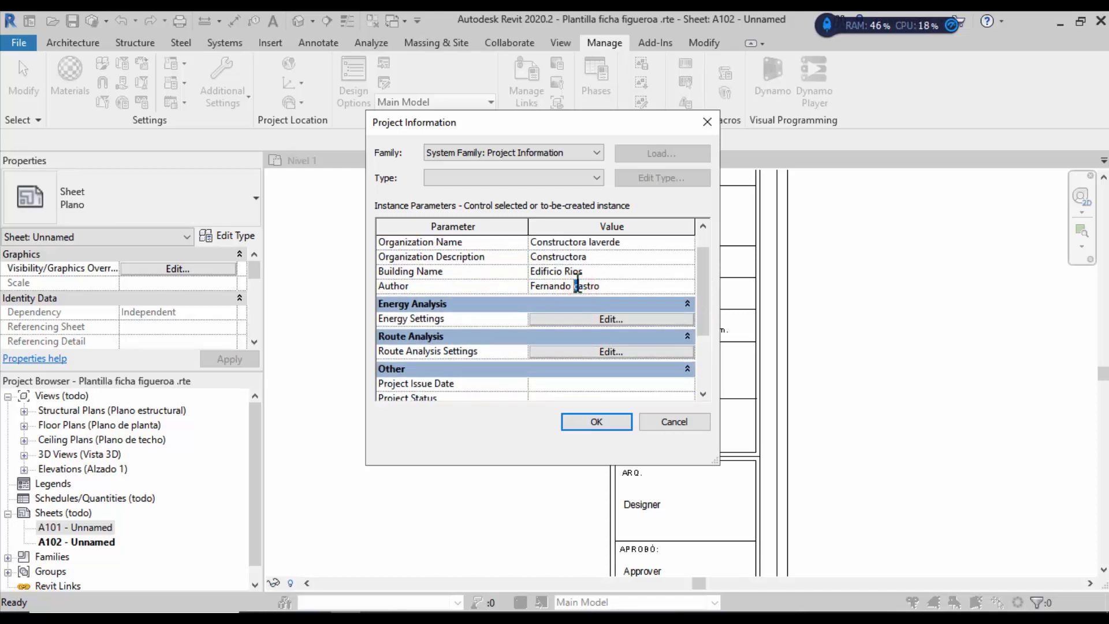
drag(574, 286, 579, 286)
text(C)
drag(707, 286, 467, 324)
drag(700, 316, 699, 330)
click(537, 293)
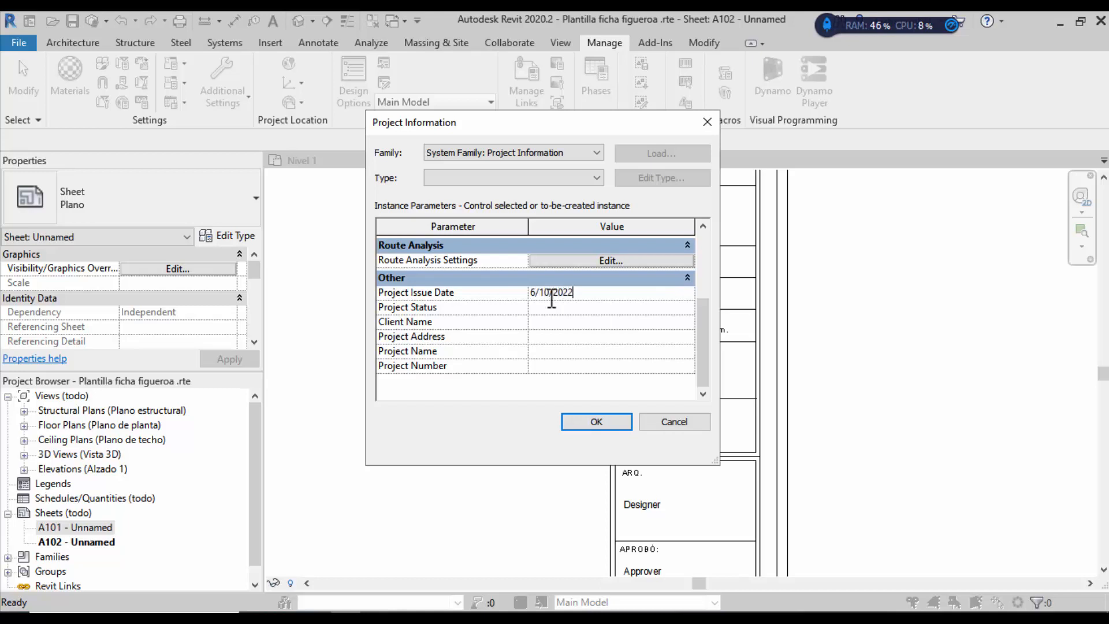
Step: Correct the issue date, set Project Status to 'En diseño' and enter the client name
key(BackSpace)
click(531, 307)
click(561, 307)
text(En diseño)
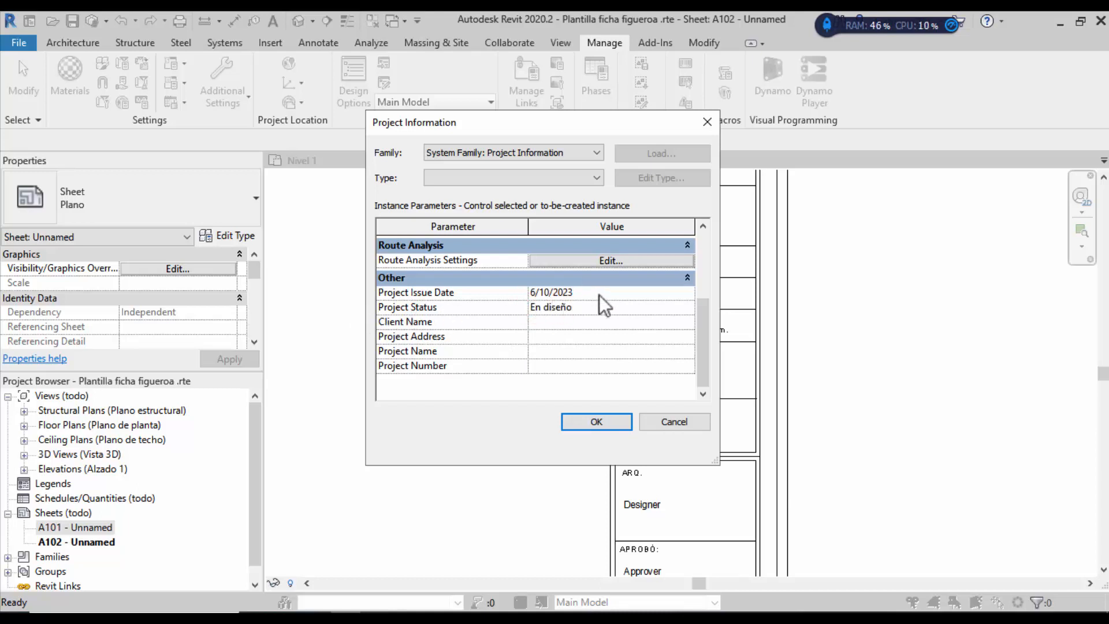
click(531, 325)
text(Famil)
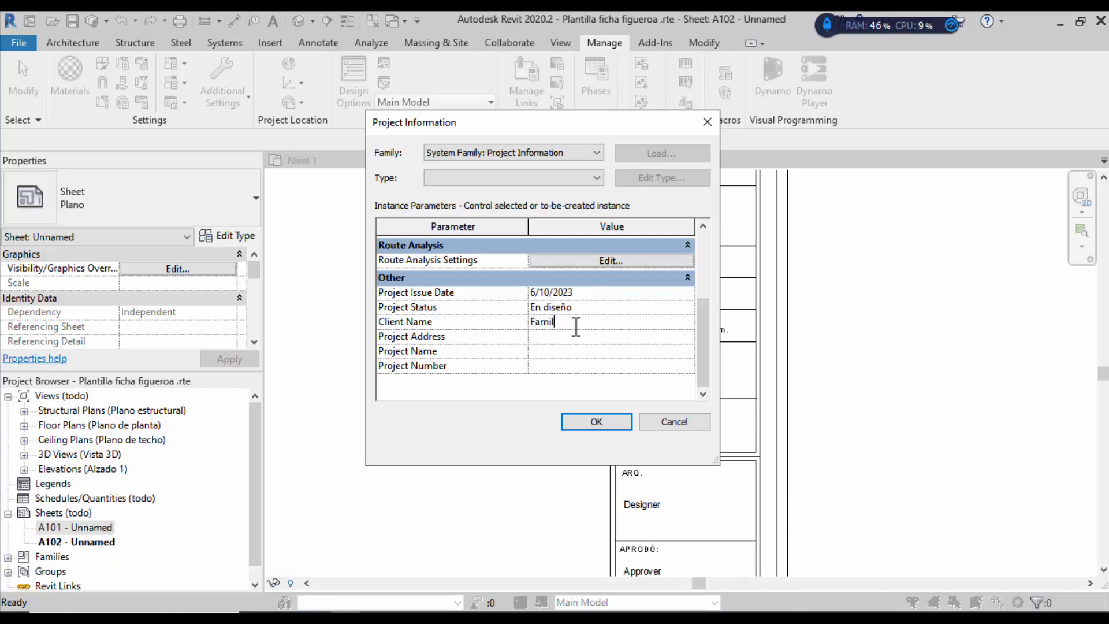
text(iar Rios)
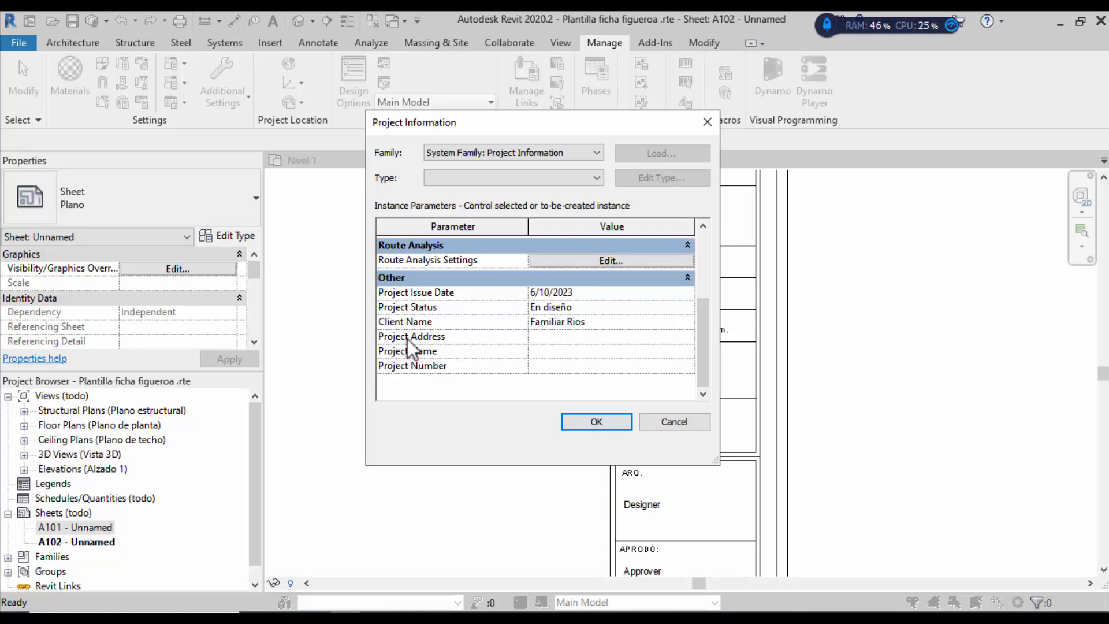
Step: Enter the street address as the Project Address in the text editor
click(543, 334)
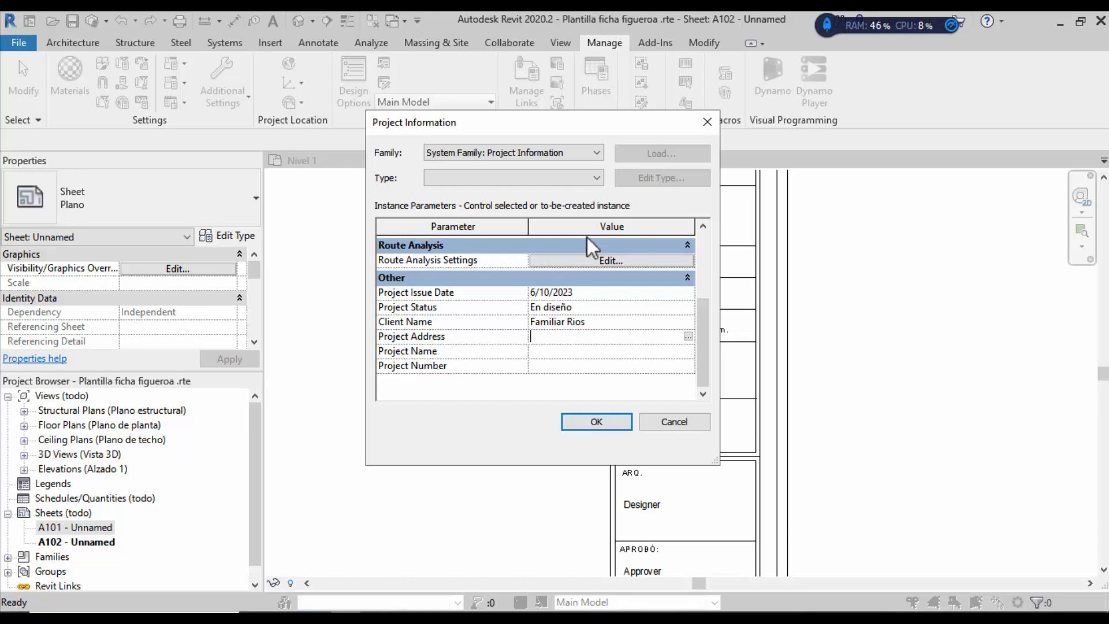
click(566, 335)
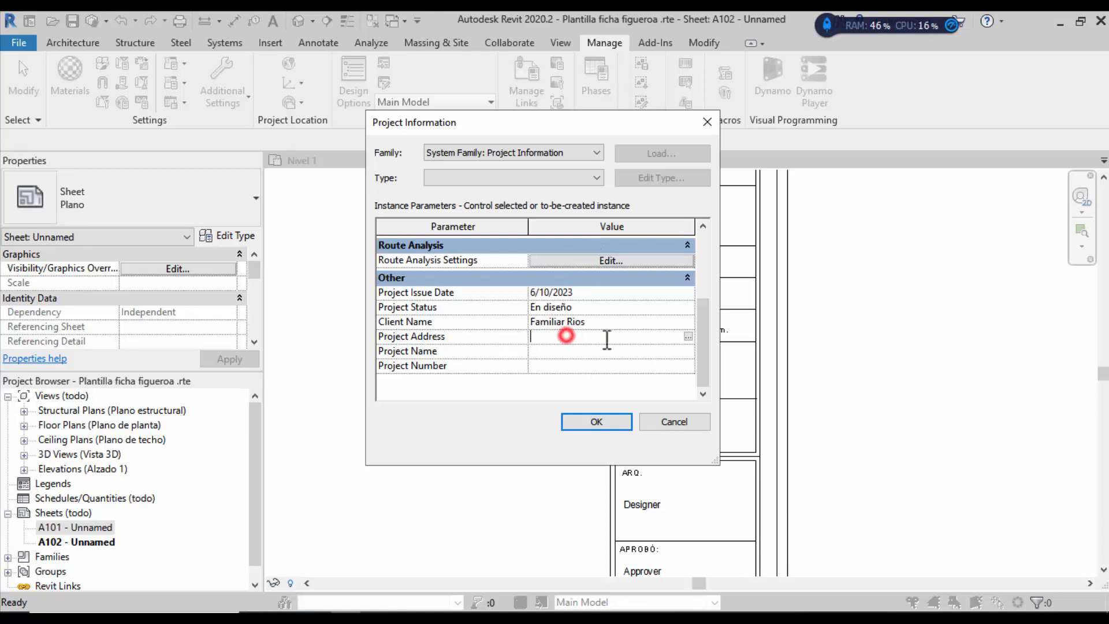
click(688, 338)
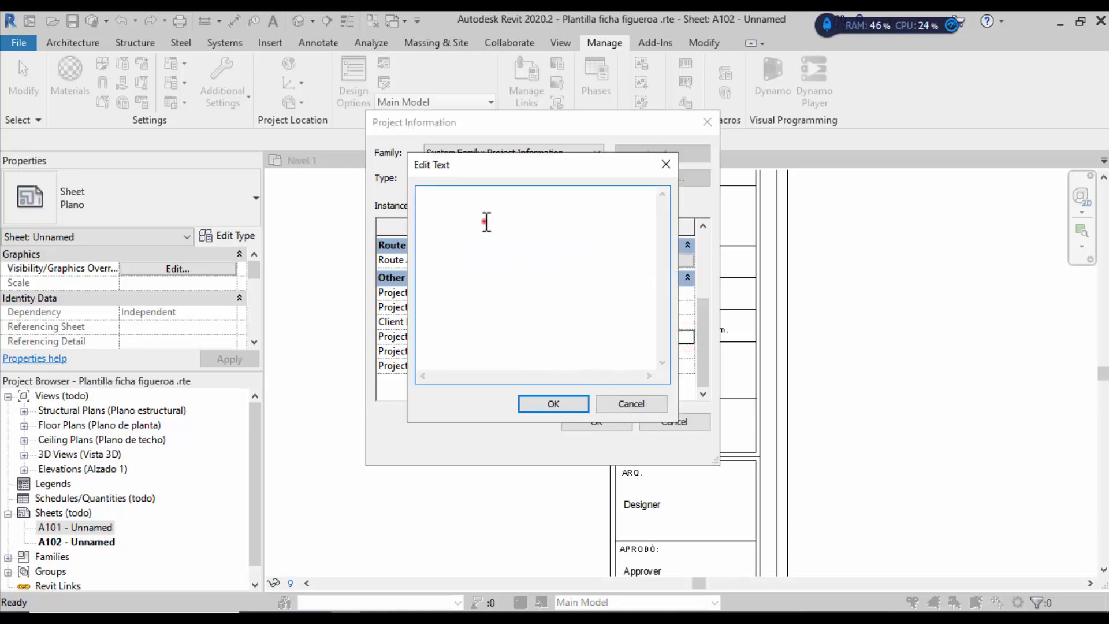
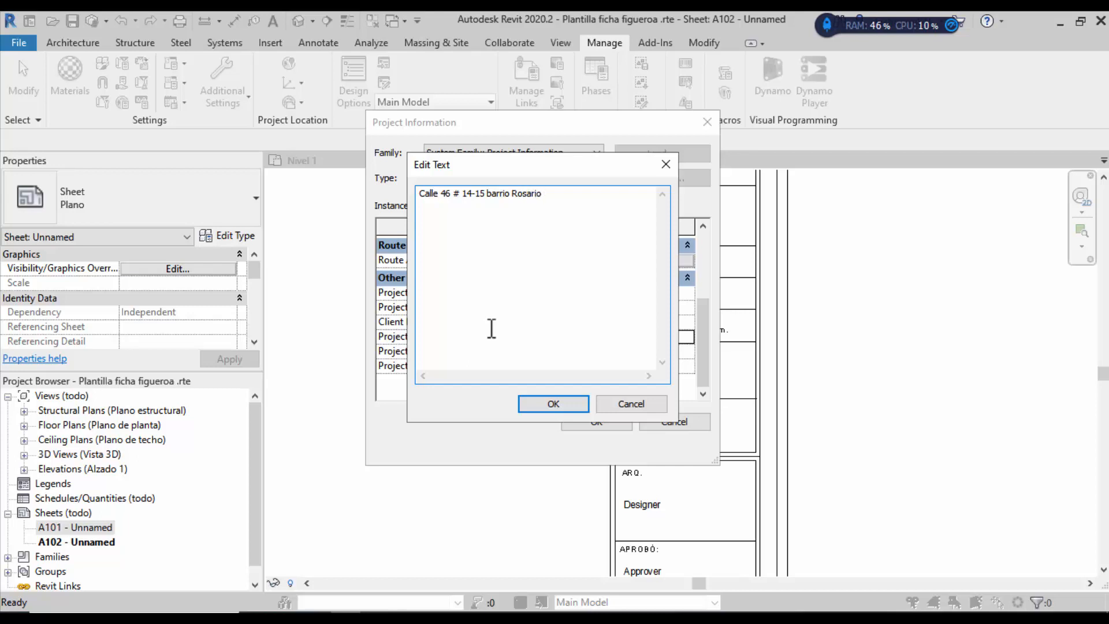
click(555, 403)
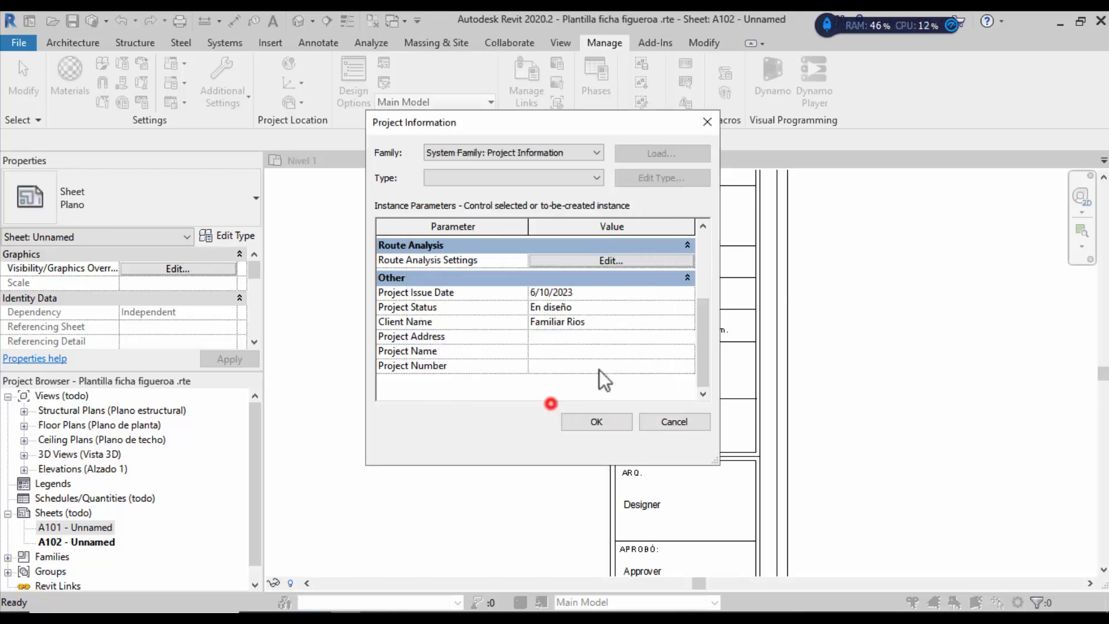
Step: Capitalise 'barrio' to 'Barrio' in the Project Address
click(671, 341)
click(690, 337)
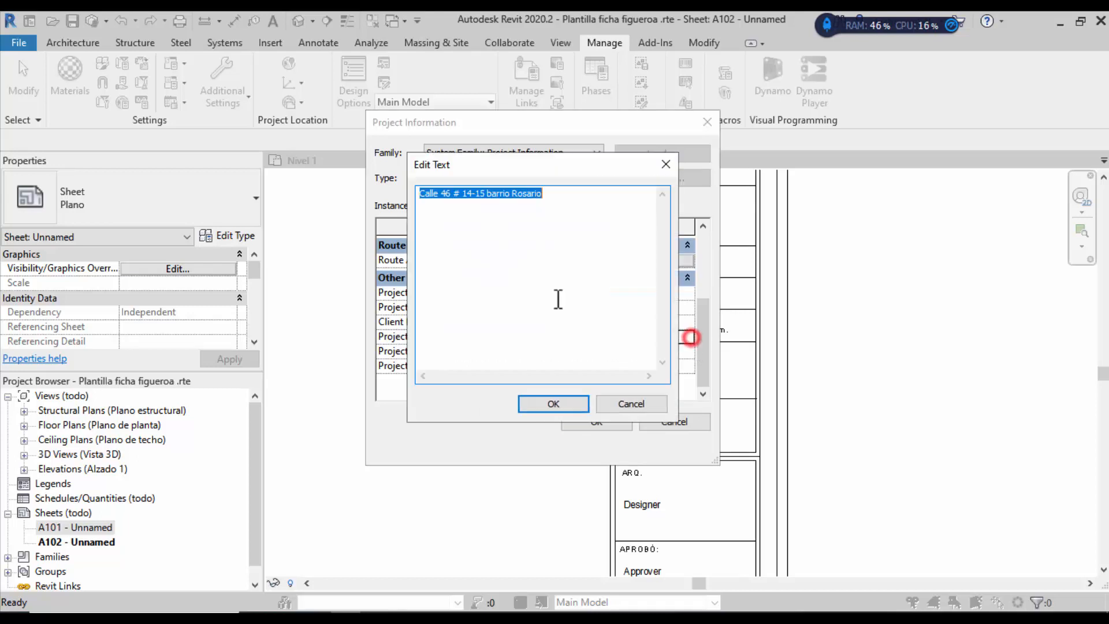
click(490, 192)
key(BackSpace)
text(B)
click(564, 244)
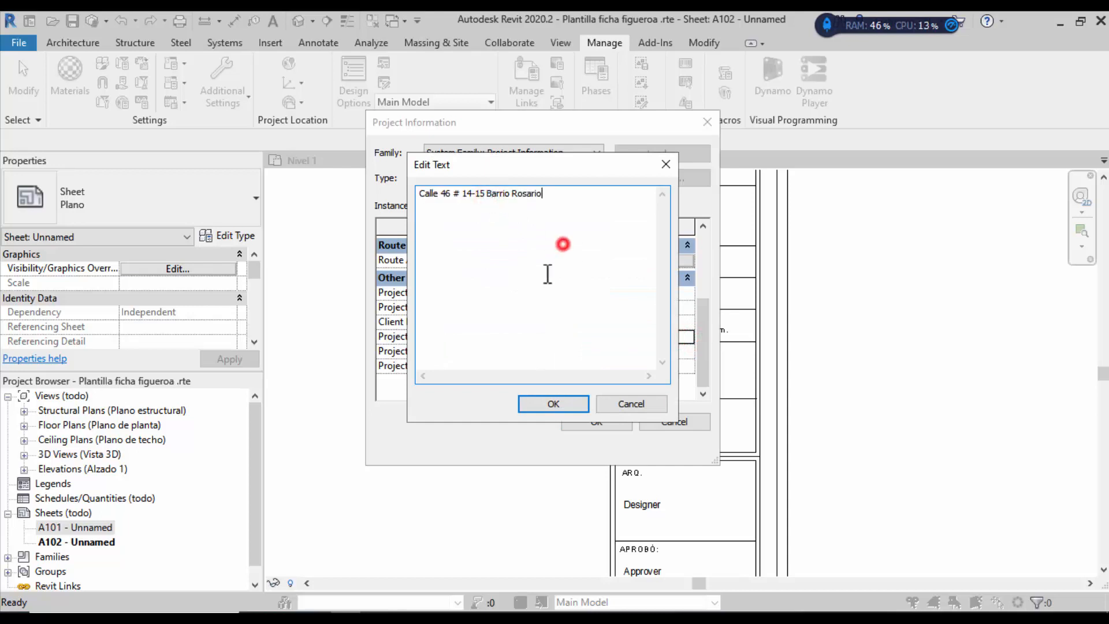
click(553, 403)
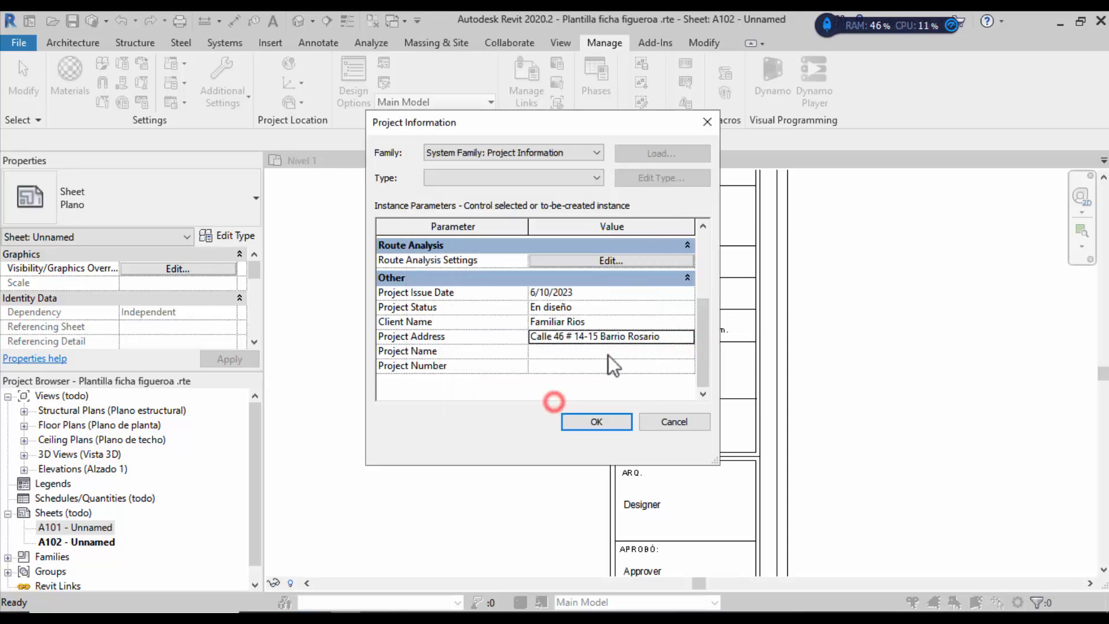
Step: Set Project Name to 'Edificio Rios' and Project Number to 001, then confirm
click(569, 352)
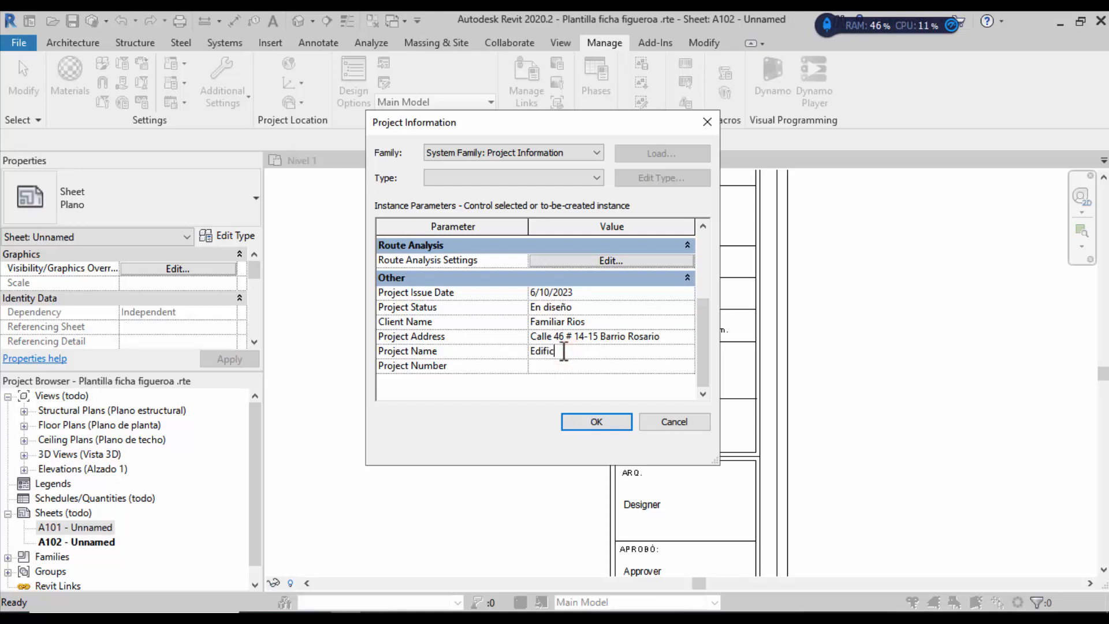
text(Edificio Rios)
click(547, 366)
text(0001)
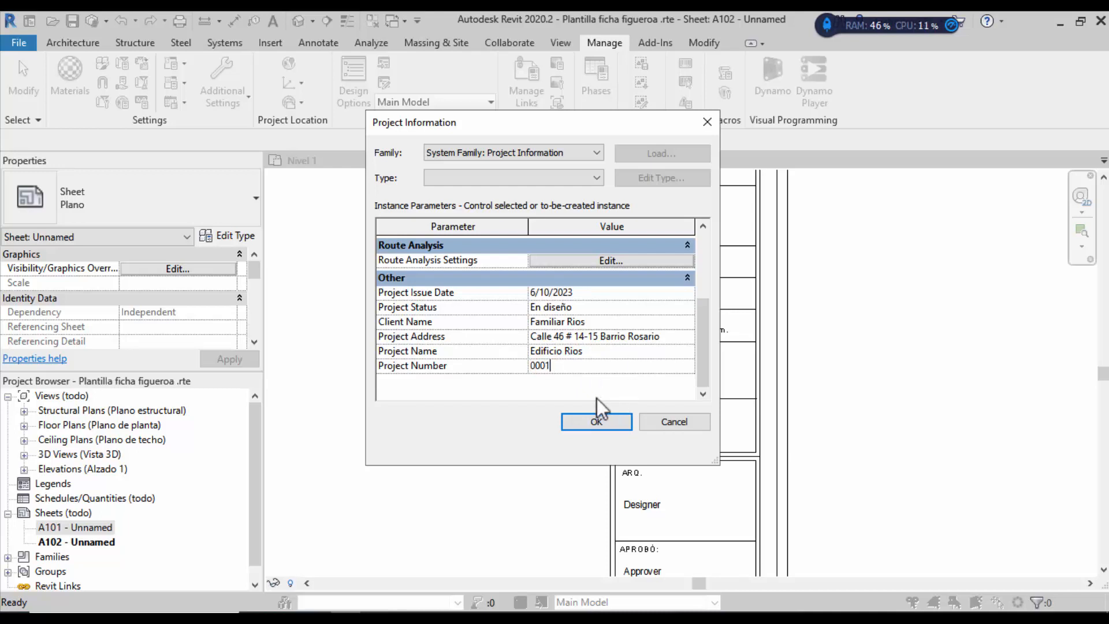
key(BackSpace)
key(BackSpace)
text(1)
click(592, 419)
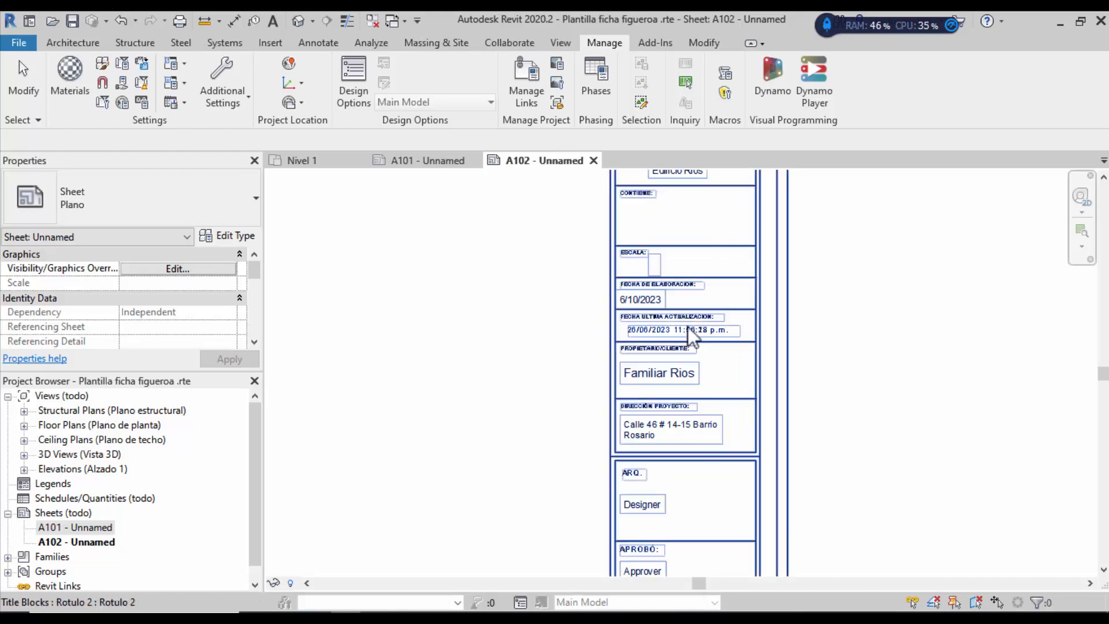
scroll(688, 329, down, 2)
scroll(745, 331, up, 2)
click(847, 341)
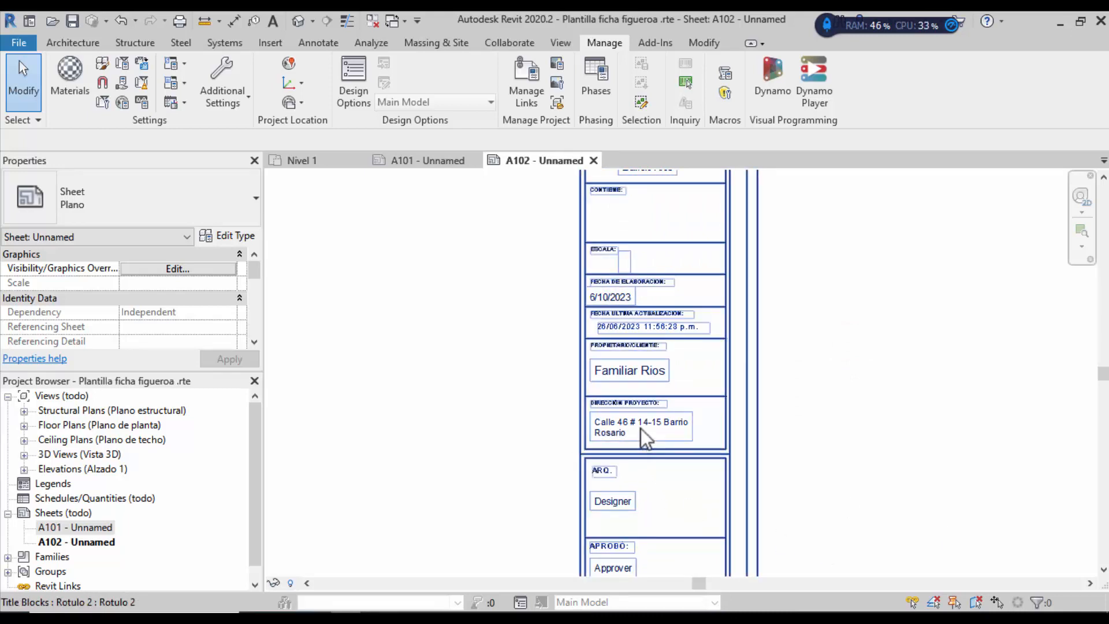
scroll(640, 428, down, 1)
scroll(585, 494, down, 1)
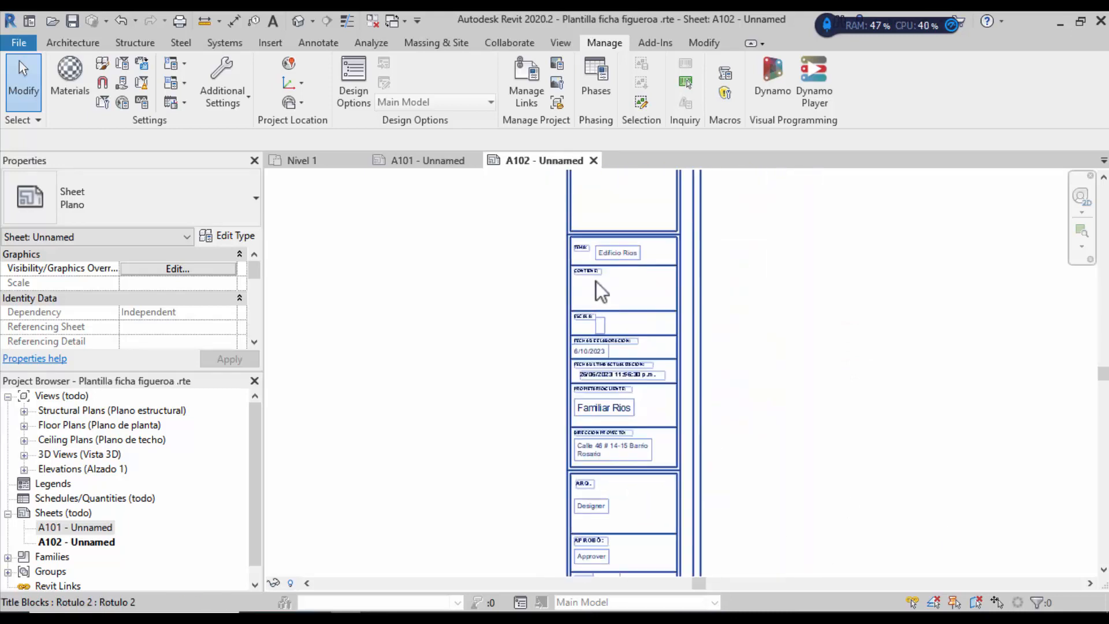
scroll(596, 264, up, 1)
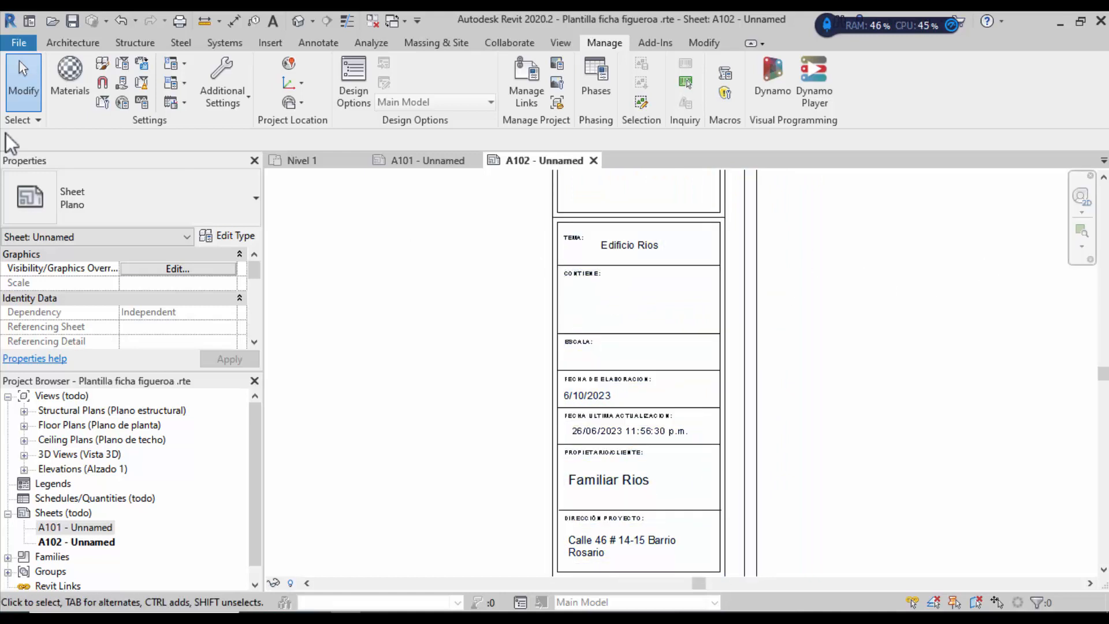
click(57, 40)
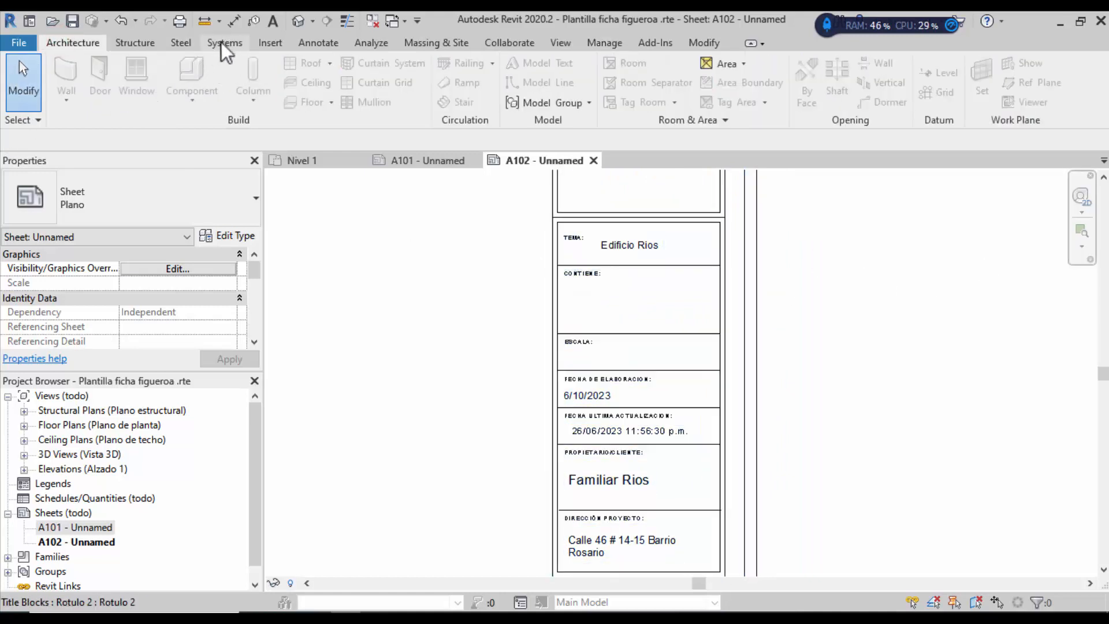
click(273, 22)
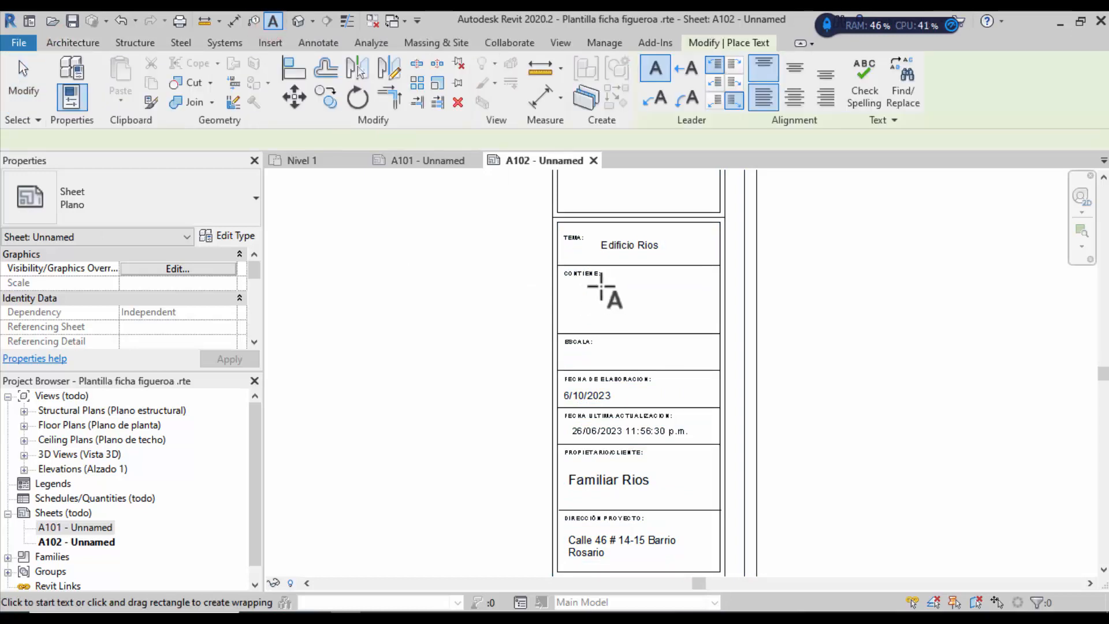
drag(573, 282, 706, 331)
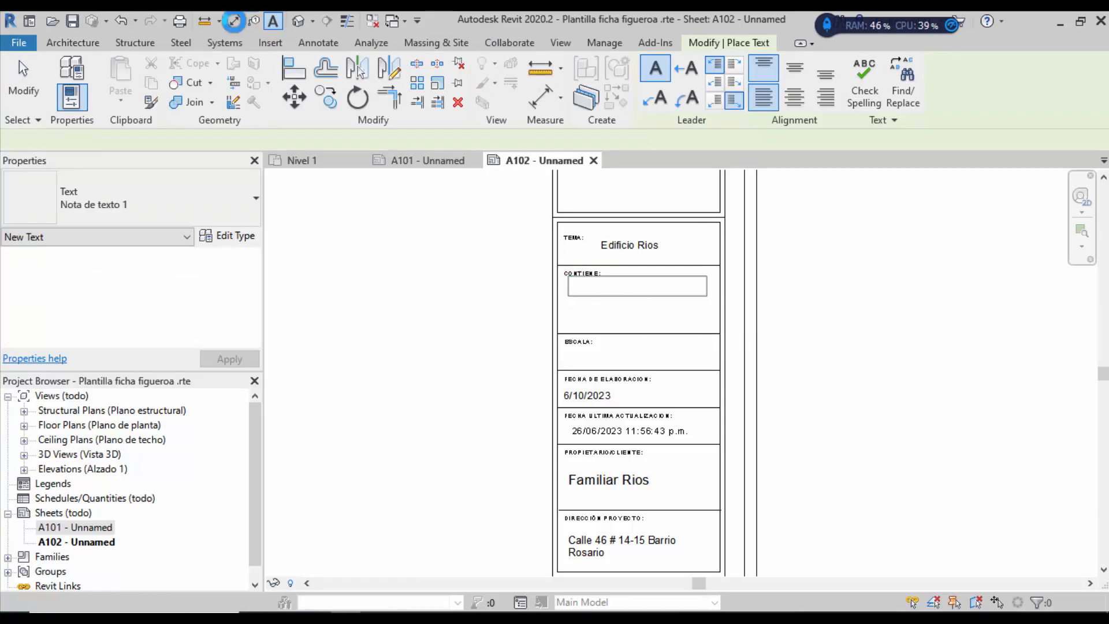
click(22, 73)
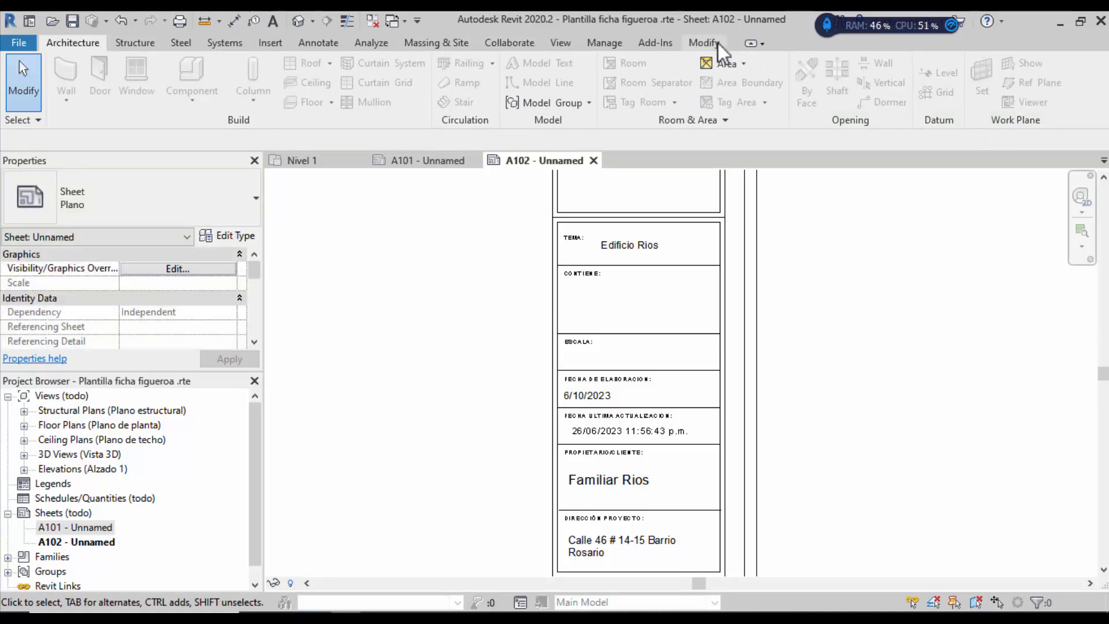
Step: Select the Rotulo 2 title block and enlarge the Properties palette to show its sheet fields
scroll(662, 260, down, 1)
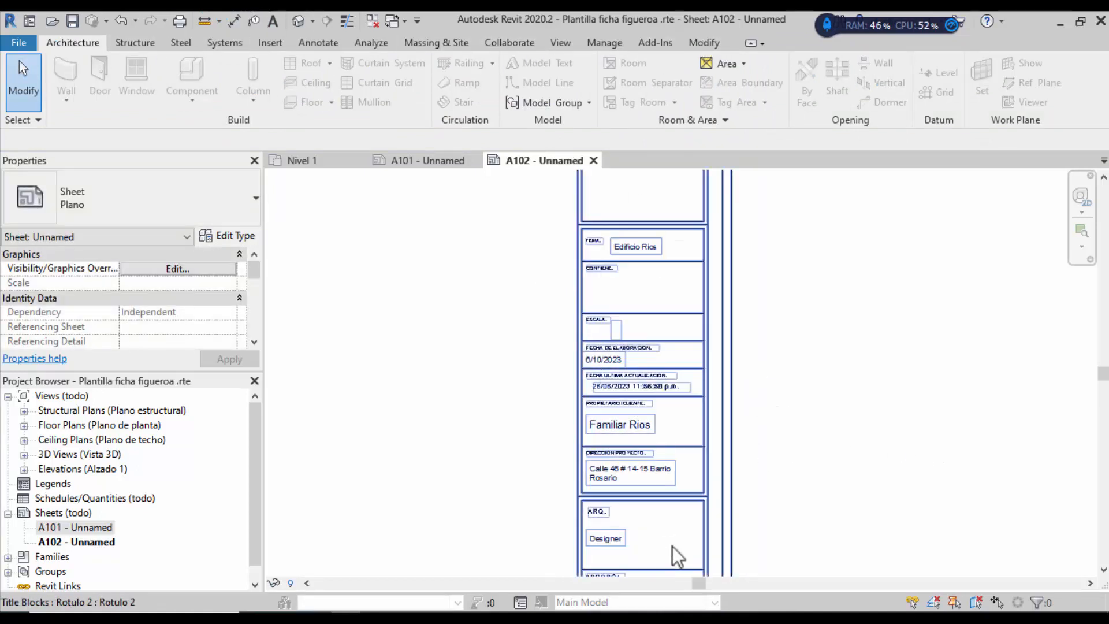
scroll(674, 554, down, 1)
scroll(658, 579, up, 3)
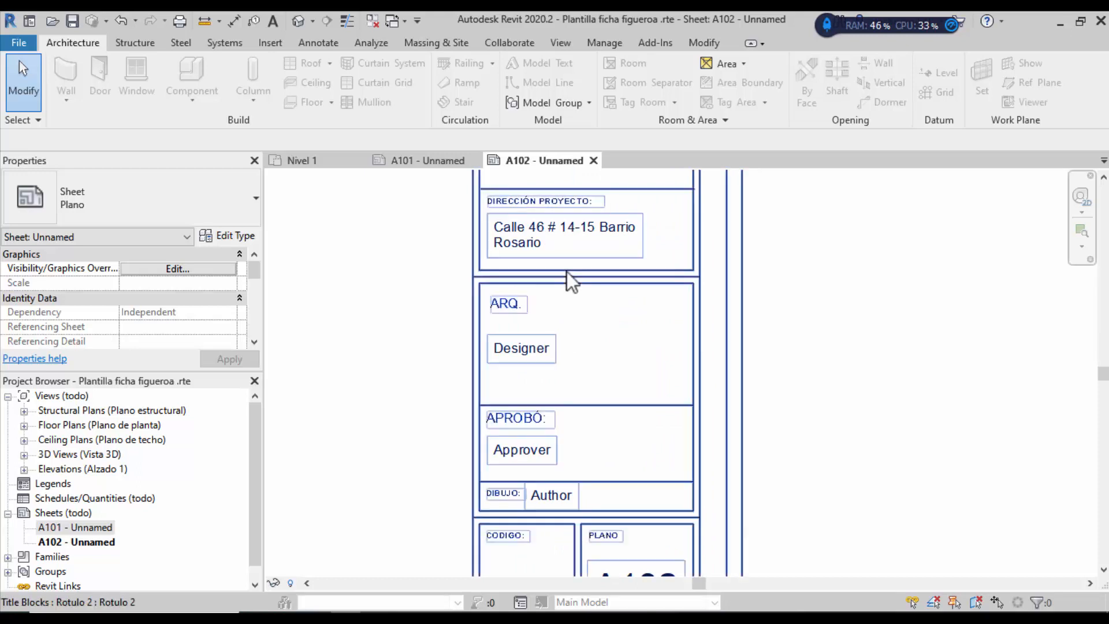
scroll(567, 275, down, 2)
scroll(647, 463, down, 1)
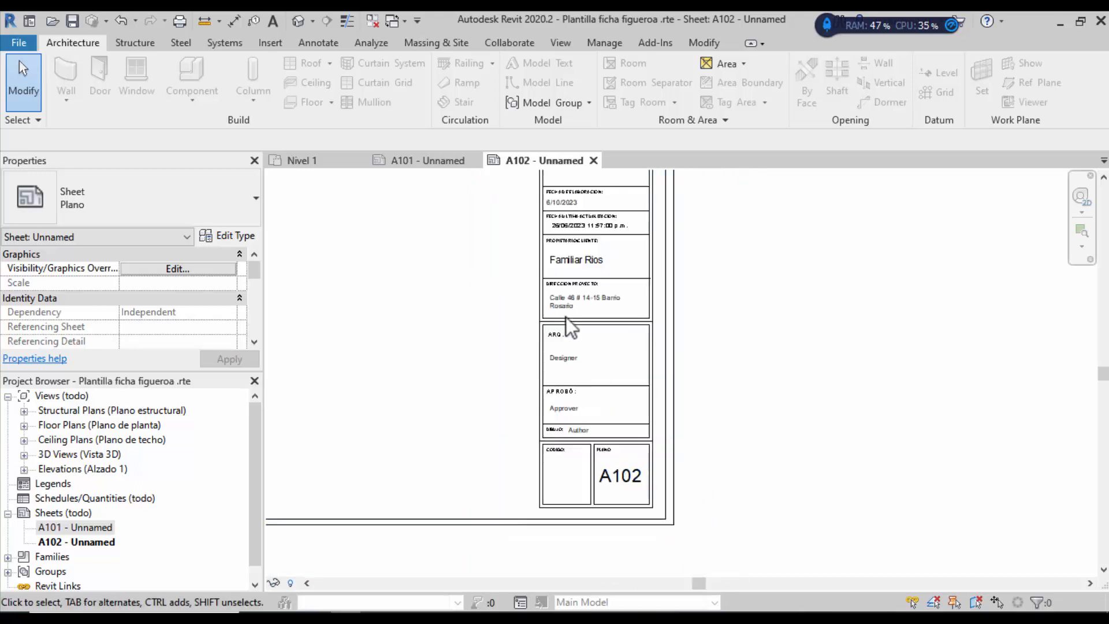
scroll(566, 317, up, 1)
scroll(659, 367, down, 2)
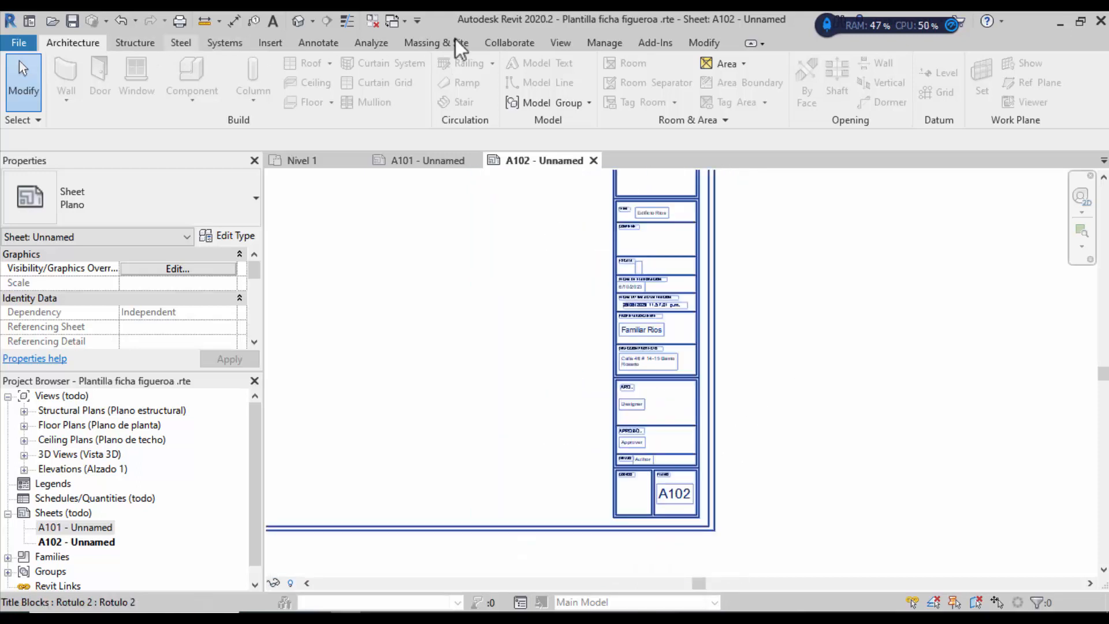
click(702, 40)
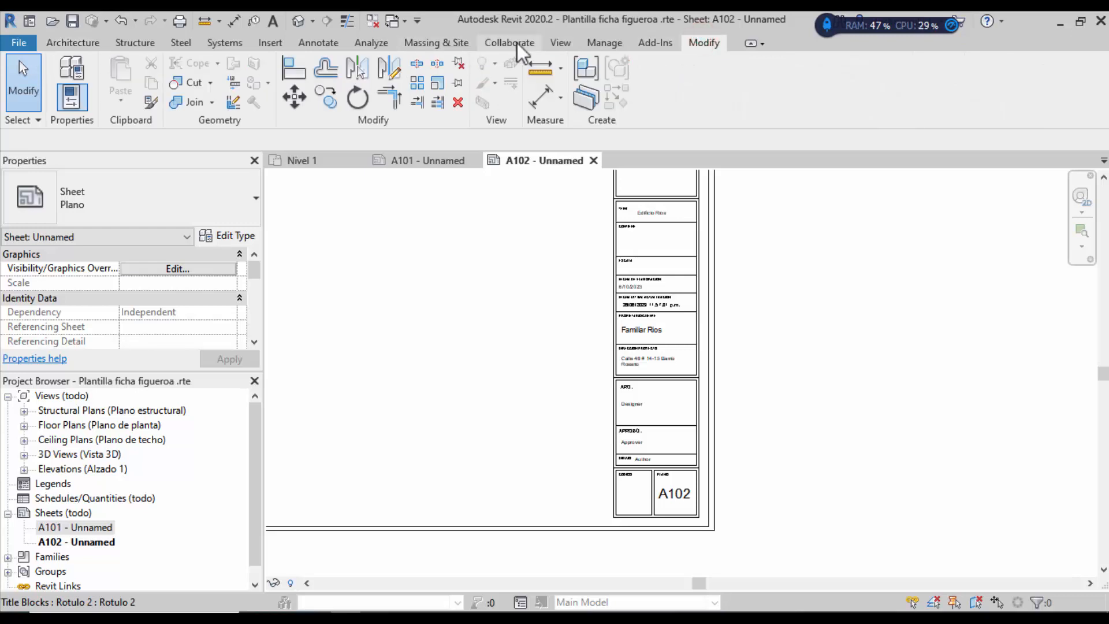
click(599, 43)
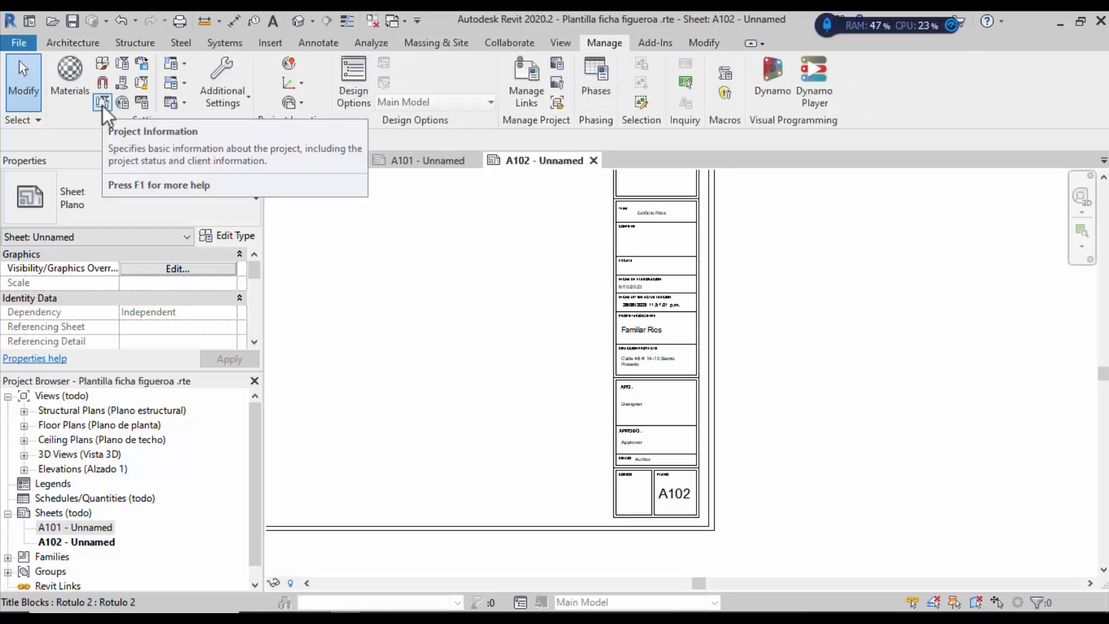
scroll(754, 445, up, 2)
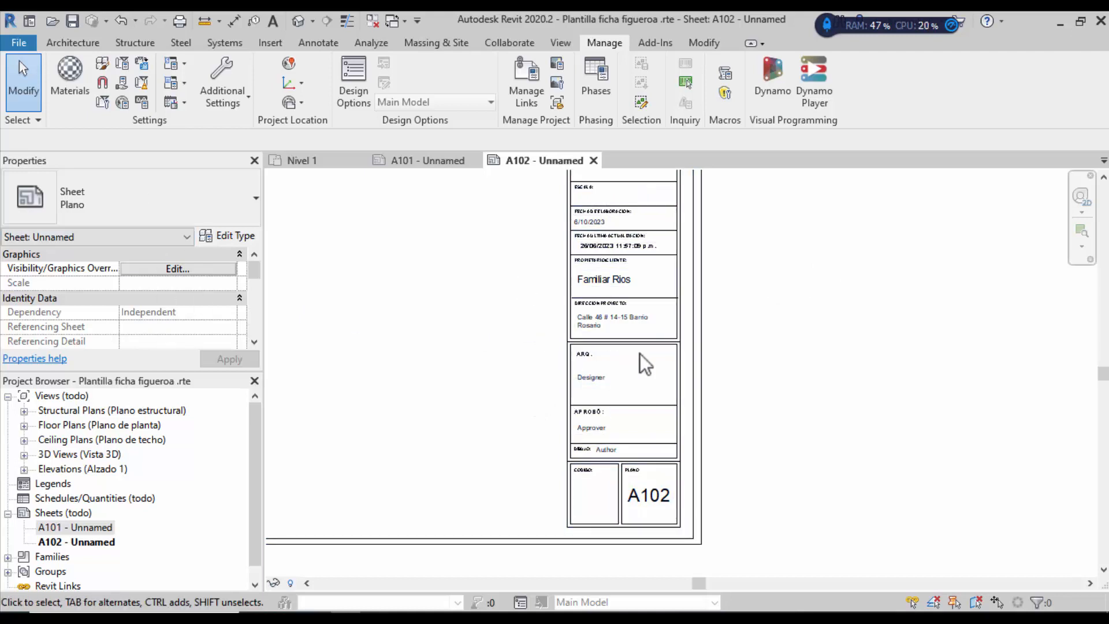
click(647, 340)
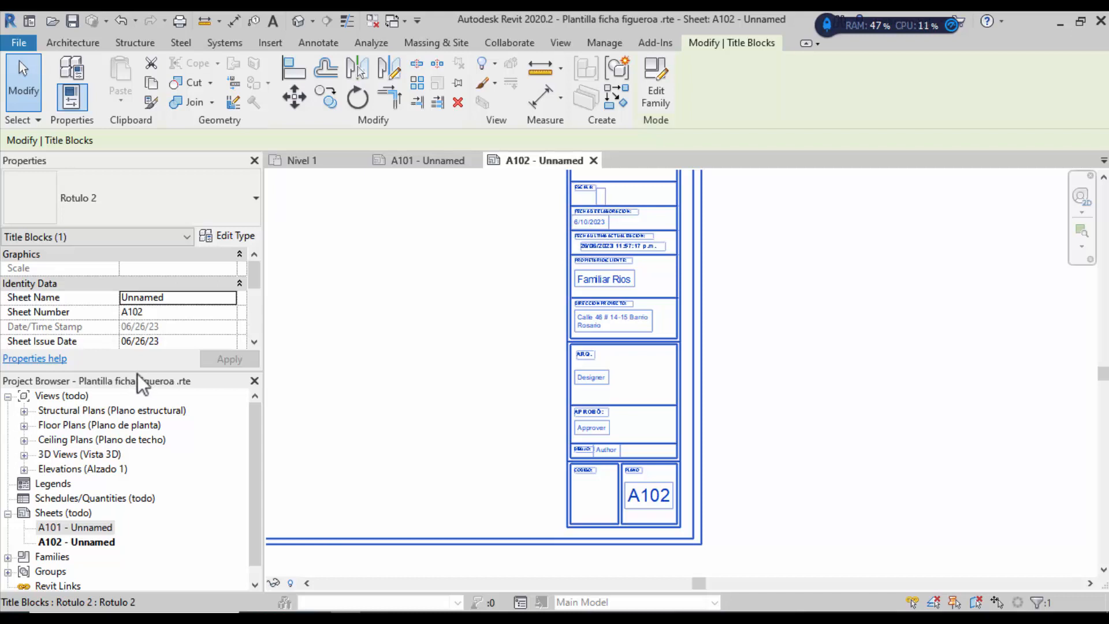
drag(138, 373, 145, 411)
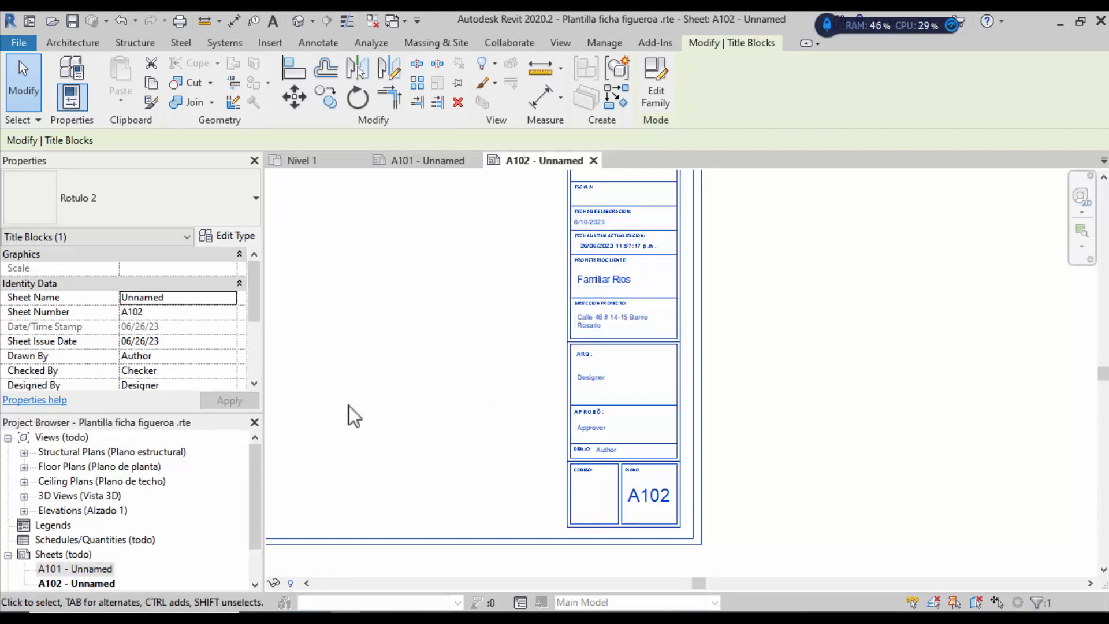
Step: Enter 'Plantas' as the Sheet Name and apply it
click(163, 299)
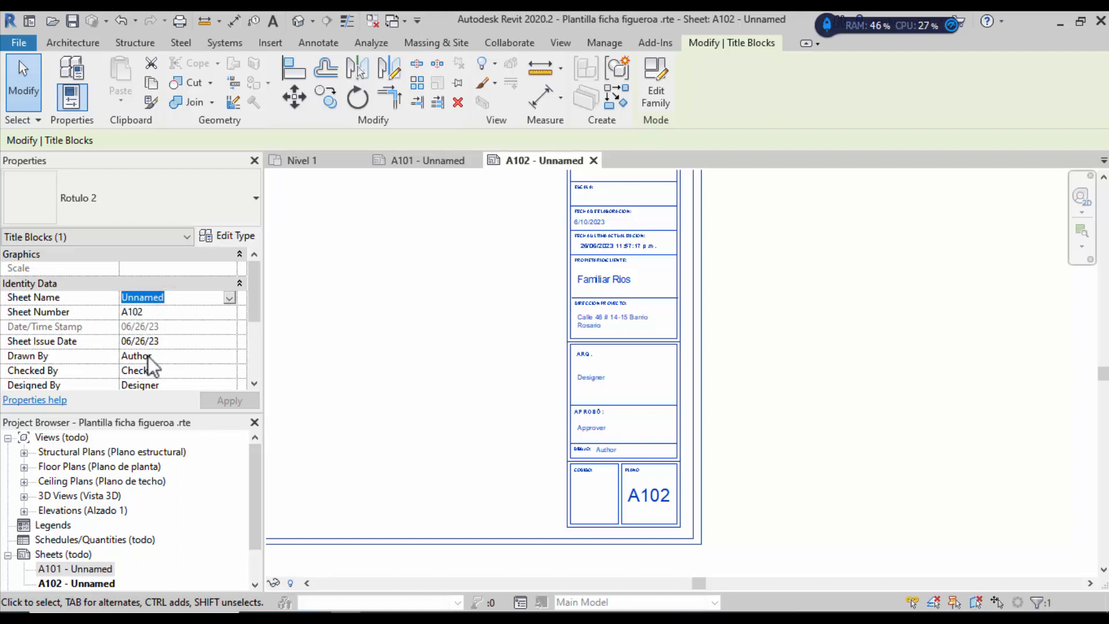
text(Plantas)
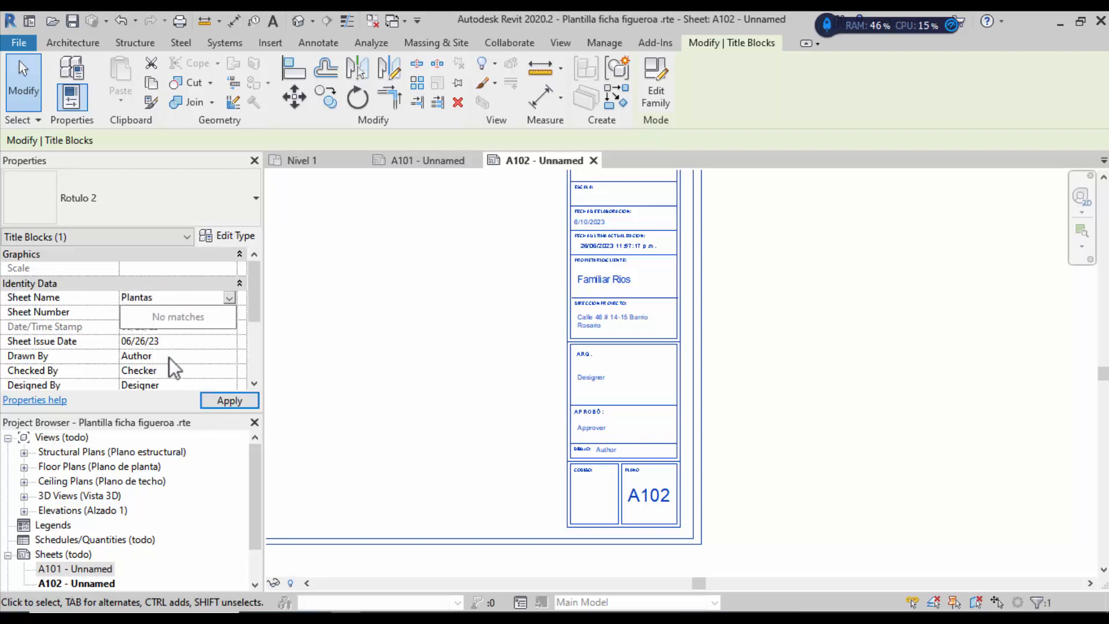
click(238, 336)
click(229, 400)
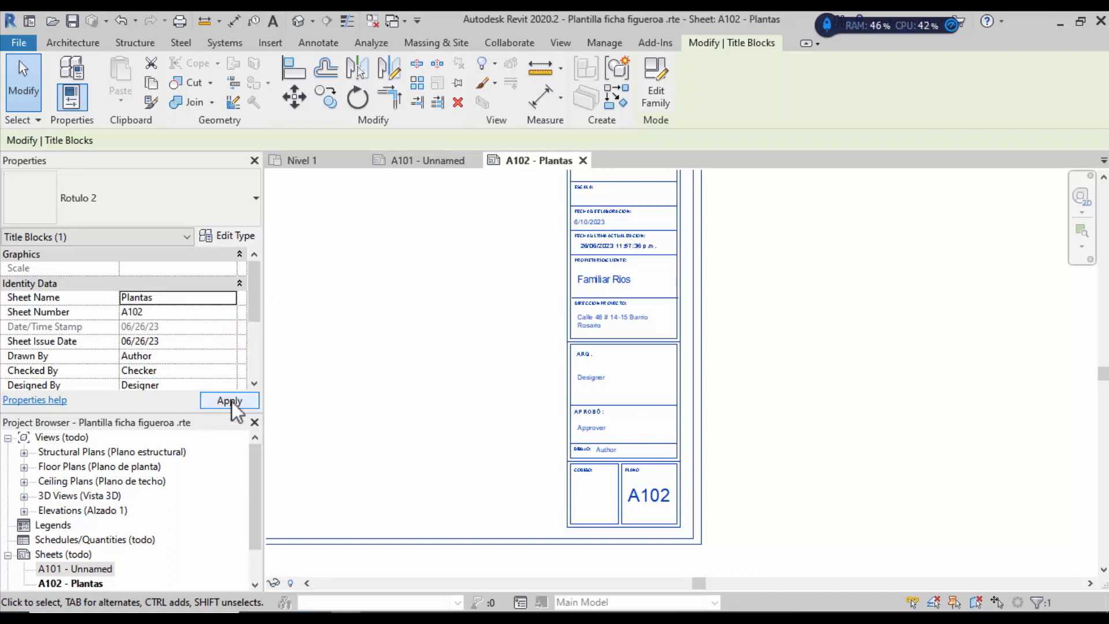
click(255, 296)
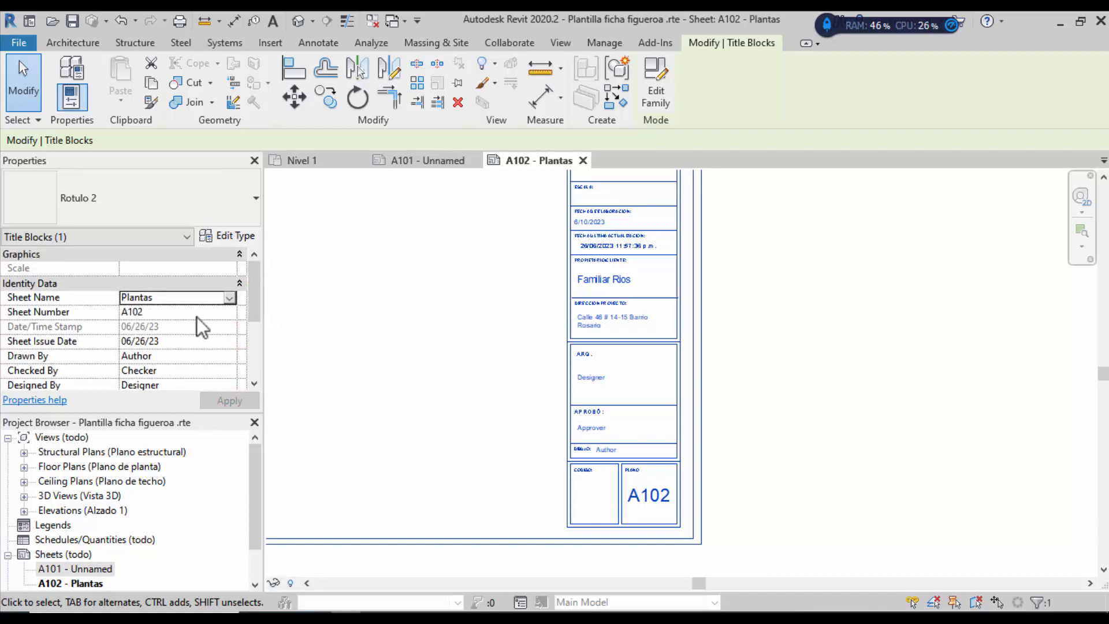
drag(254, 296, 254, 338)
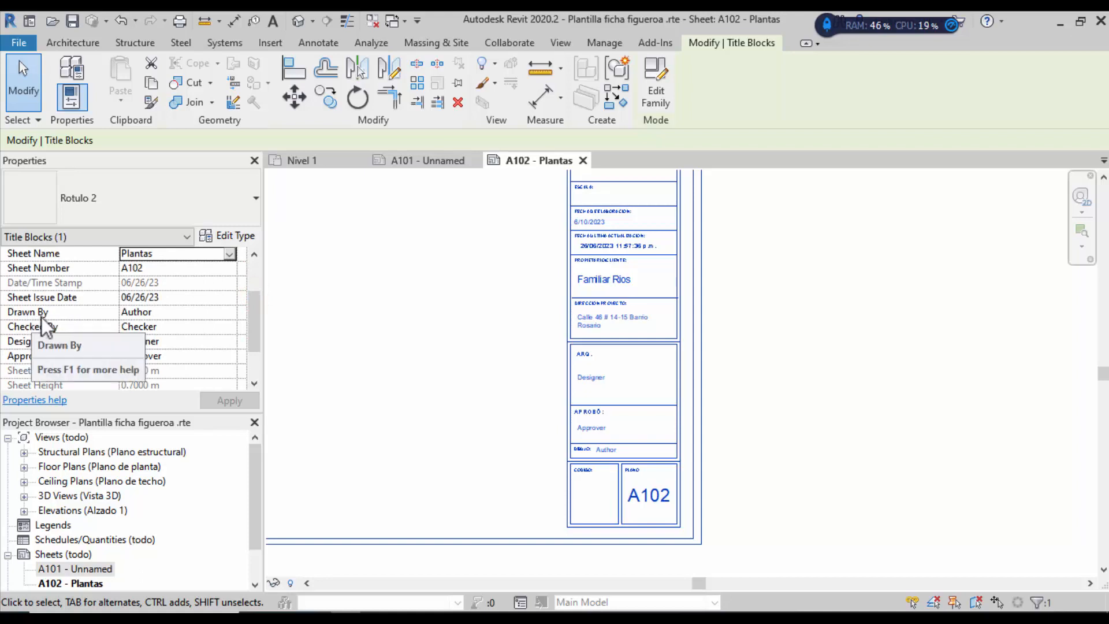
Step: Replace the Drawn By value 'Author' with the drafter's initials and apply
click(140, 313)
drag(156, 312, 57, 312)
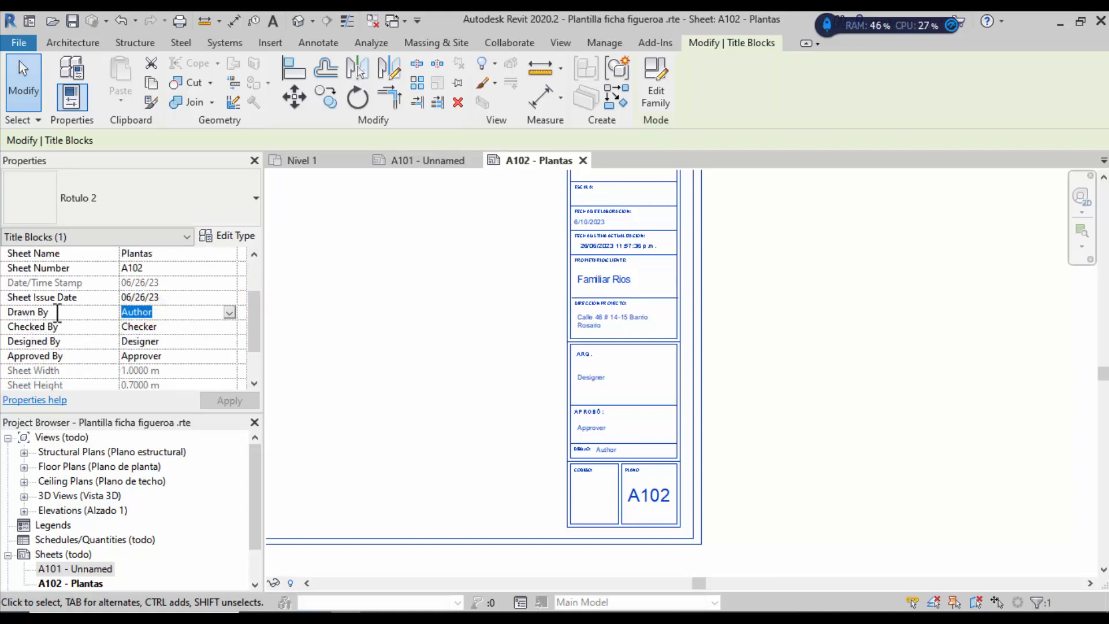
text(msm)
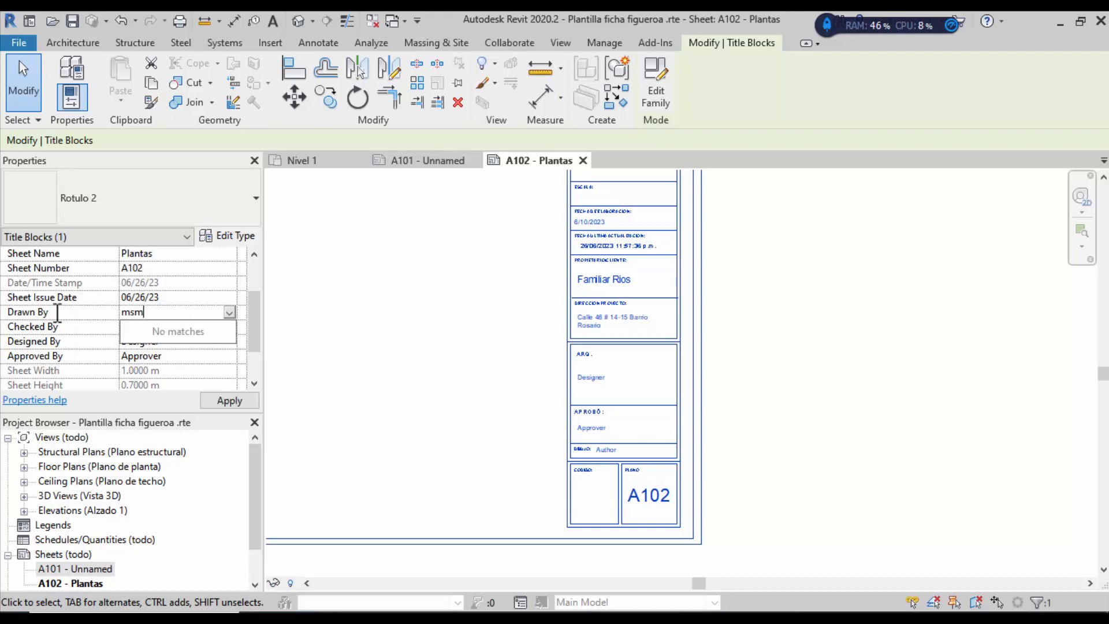
click(158, 324)
click(227, 399)
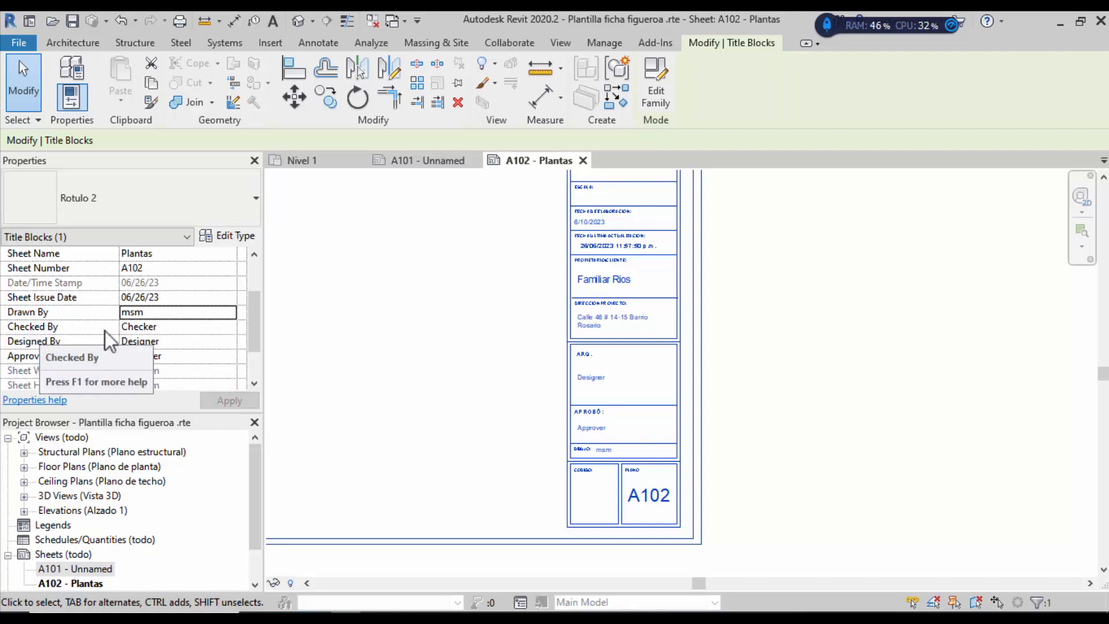
Step: Fill in the checker's and designer's names in Checked By and Designed By, applying each
click(139, 328)
drag(164, 327, 133, 327)
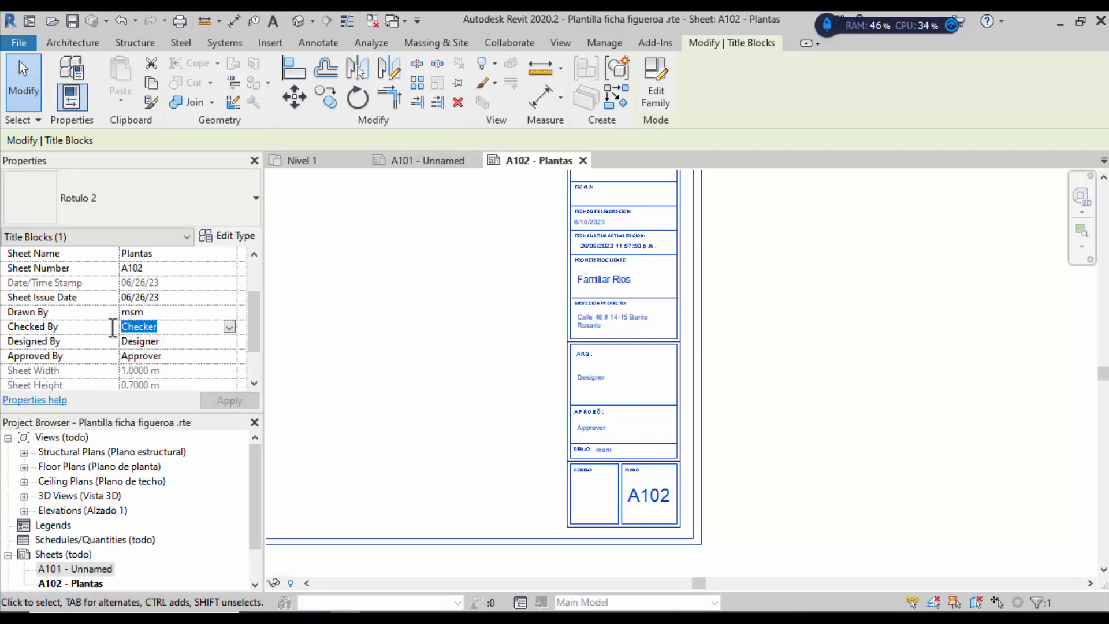
text(Ca)
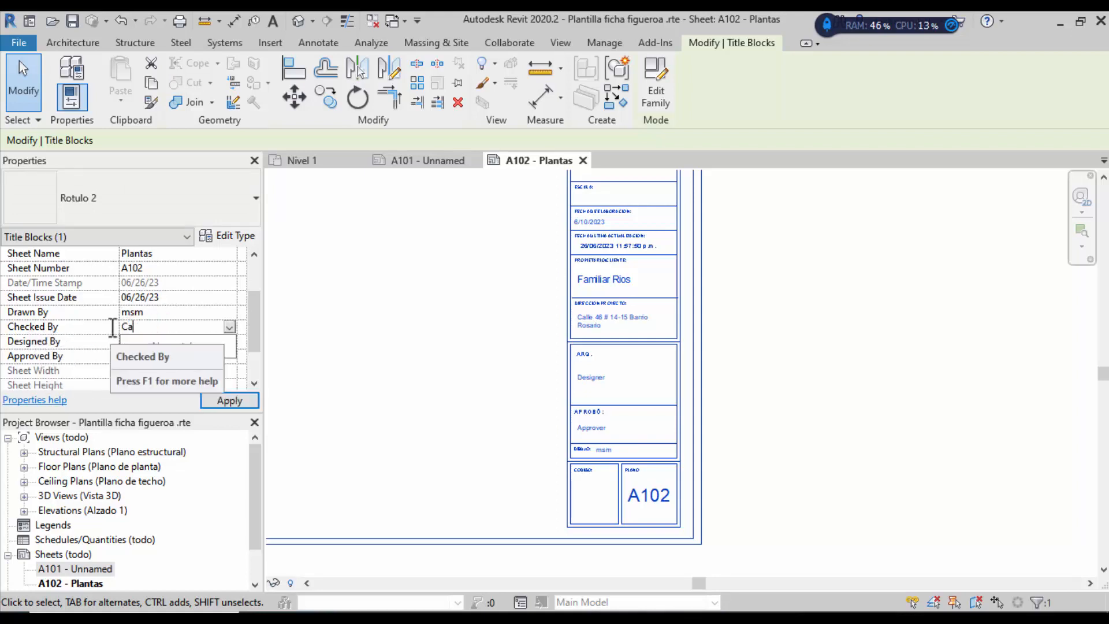
text(rlos S)
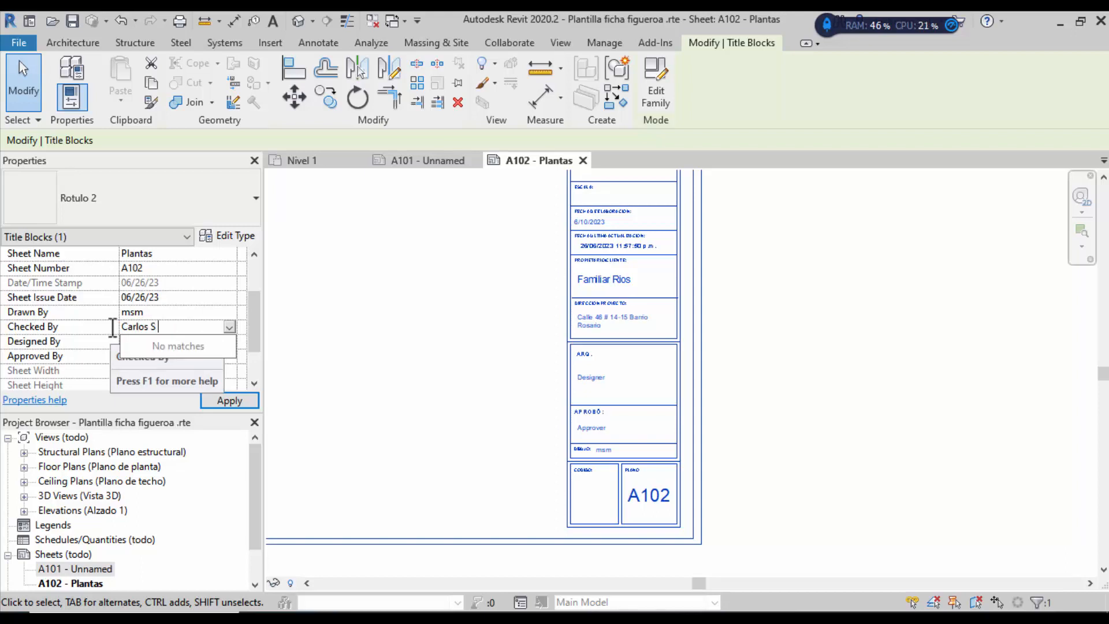
key(Return)
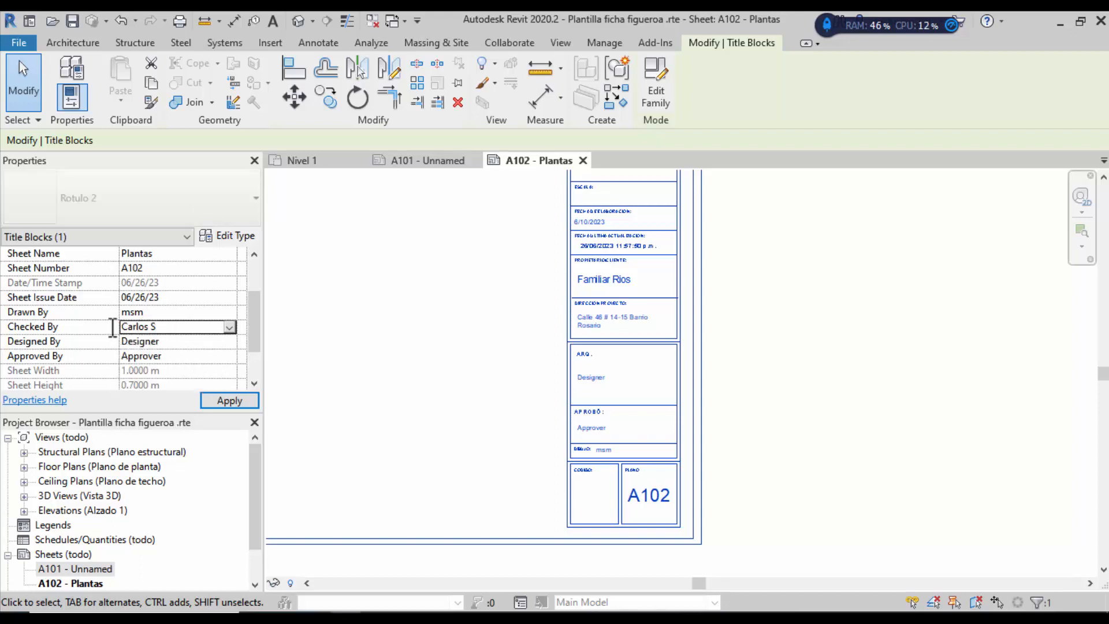
click(230, 401)
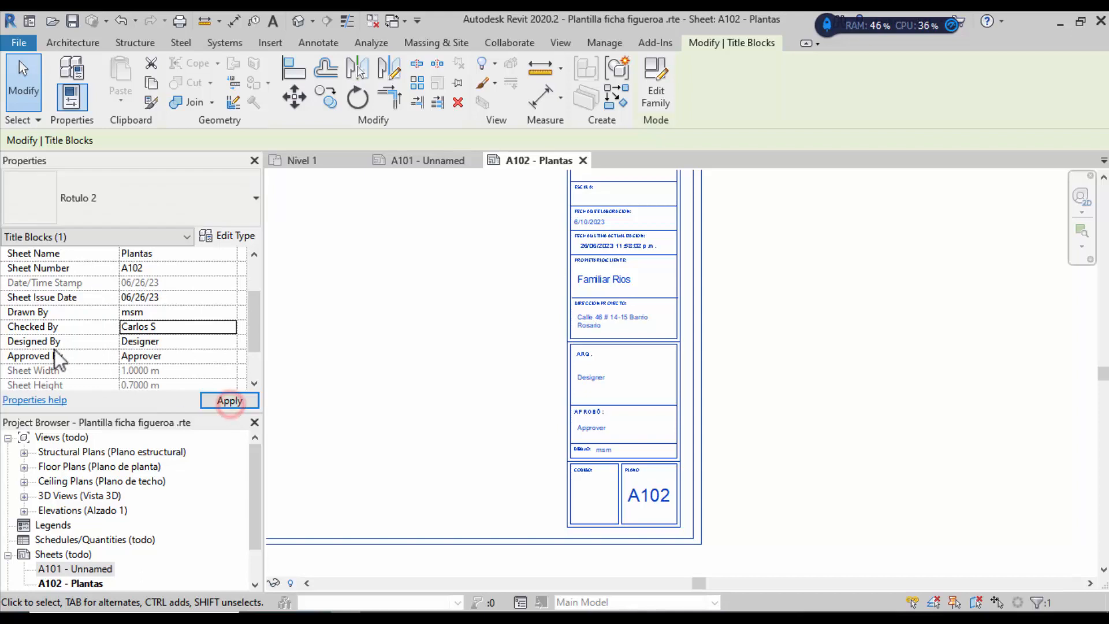
click(179, 341)
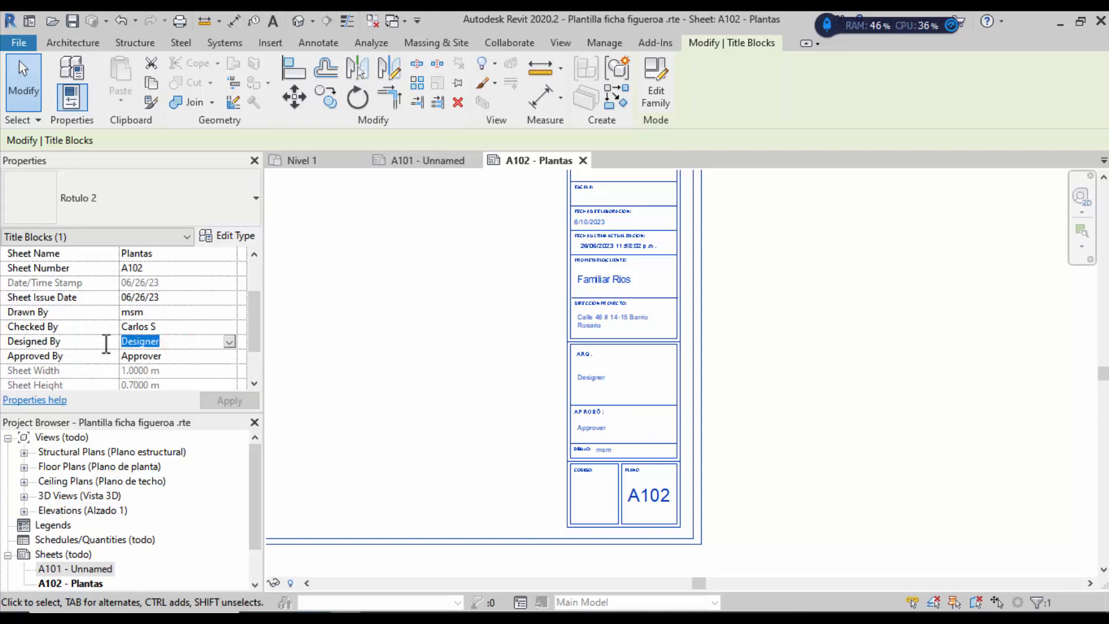
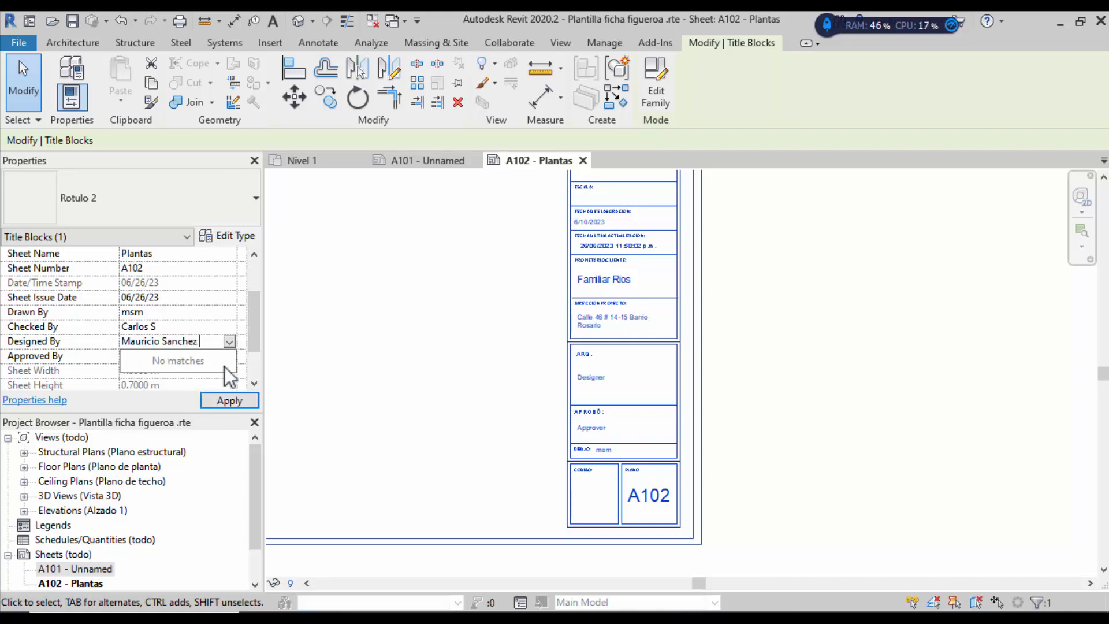
click(230, 401)
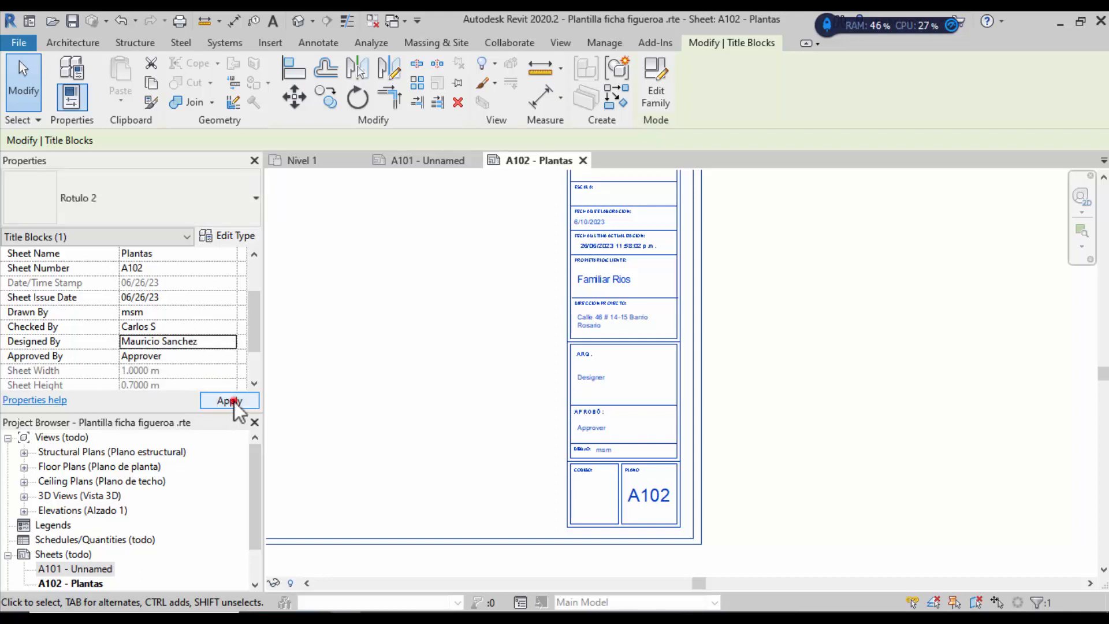
Step: Enter the approver's name in Approved By, apply it and deselect the title block
click(173, 357)
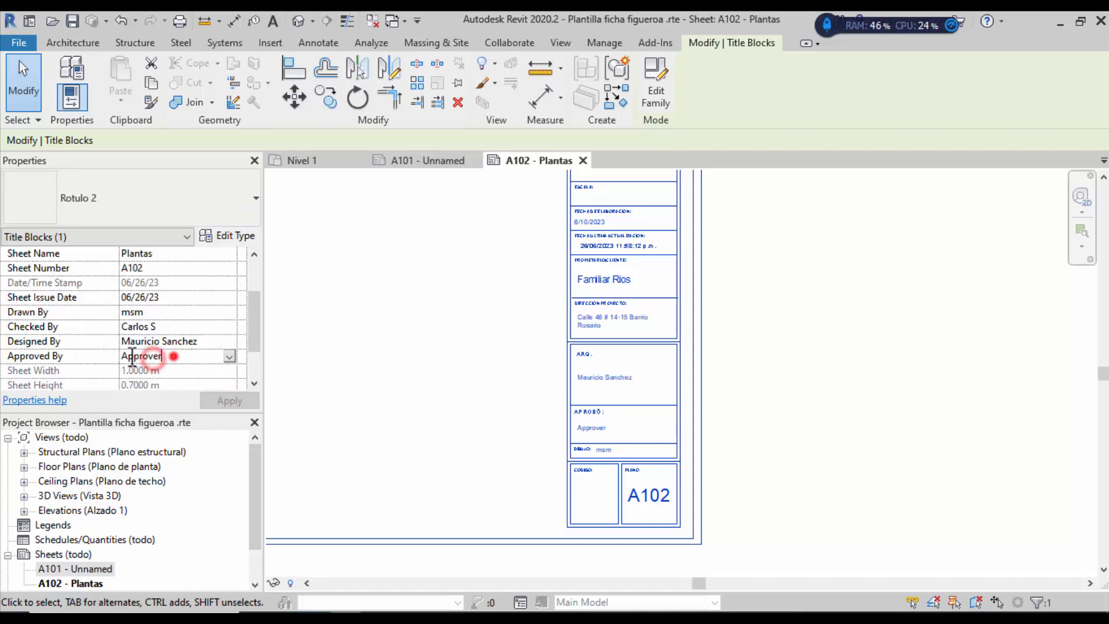
text(Fernando)
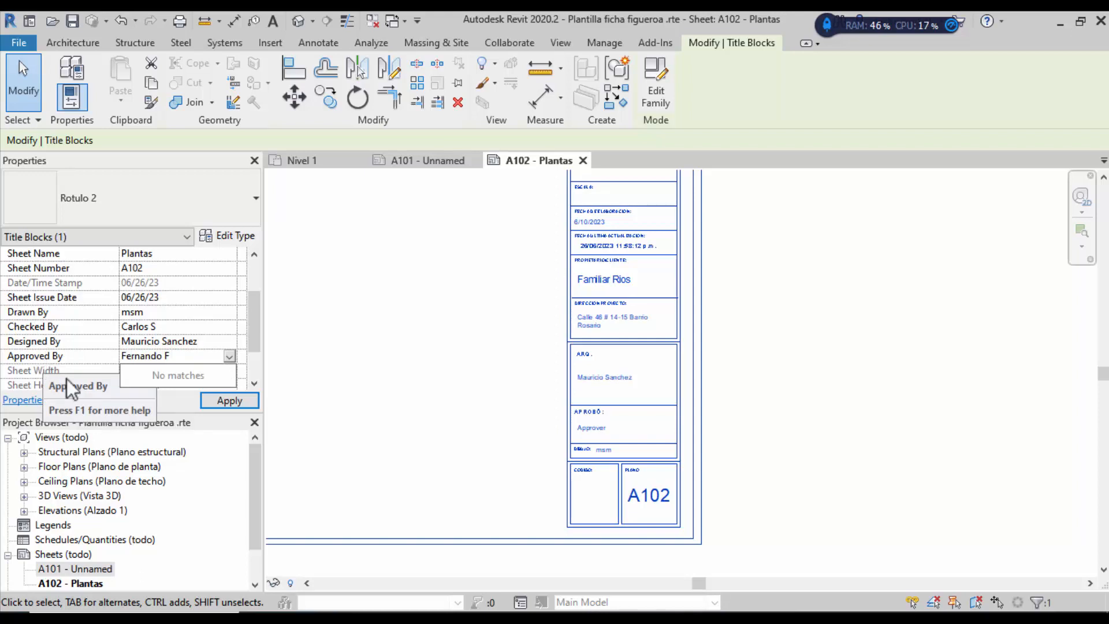
text( F)
click(211, 403)
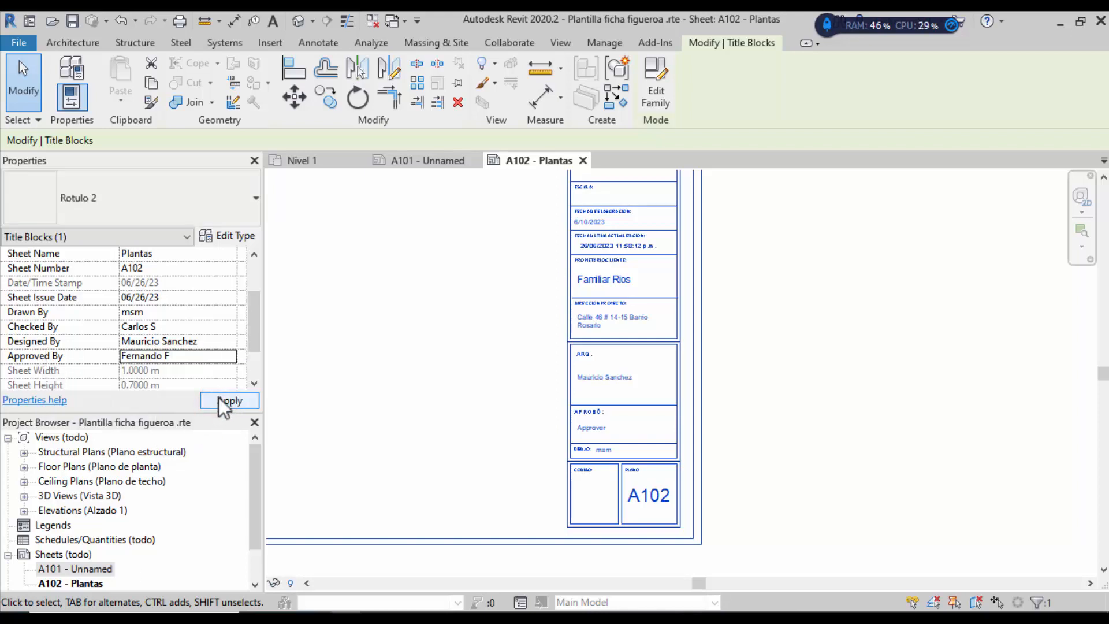
click(198, 359)
click(198, 359)
click(248, 398)
drag(253, 334, 246, 370)
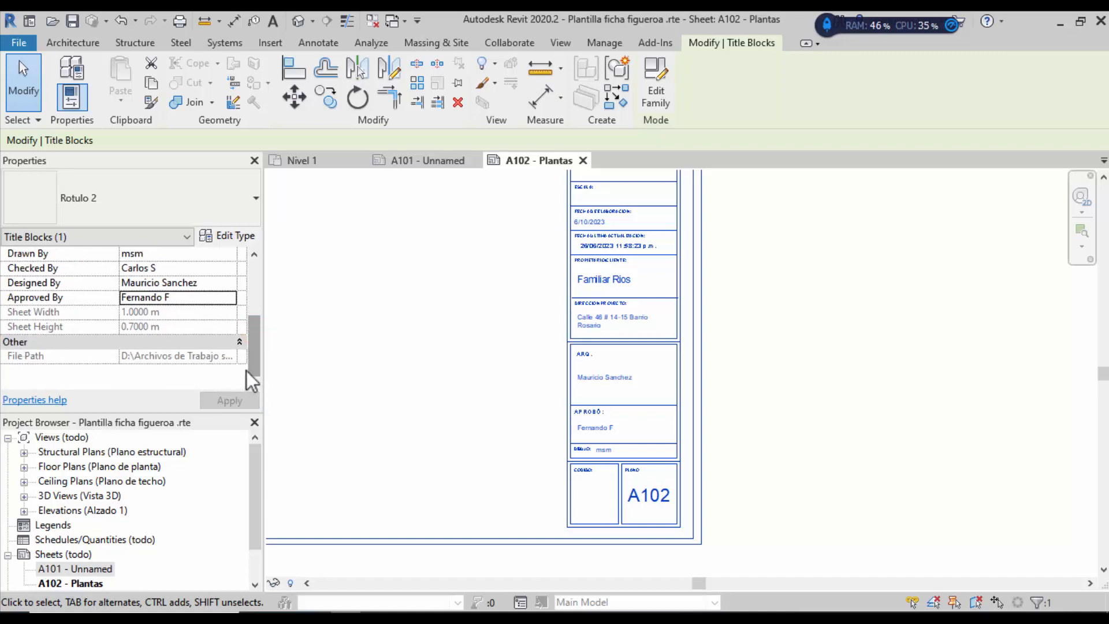
click(410, 385)
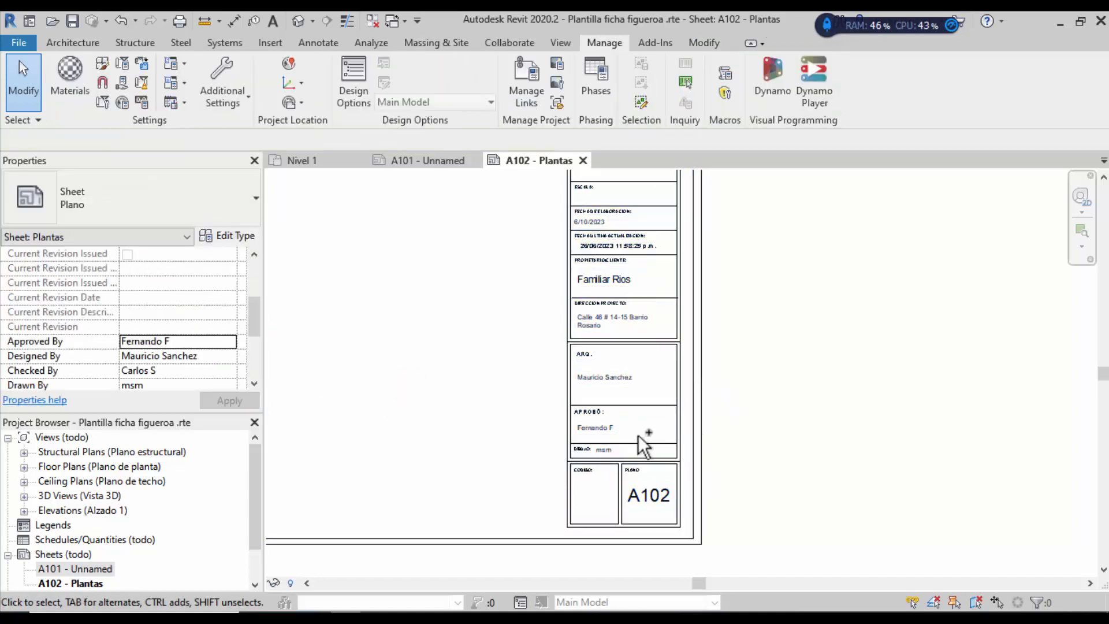
scroll(638, 435, up, 2)
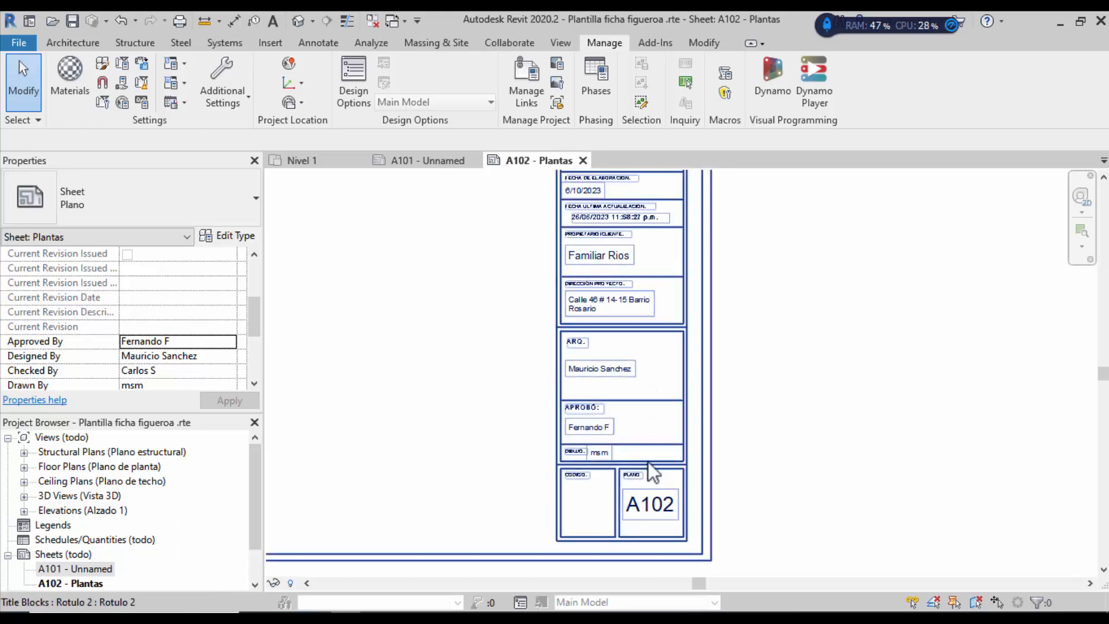
scroll(640, 455, up, 3)
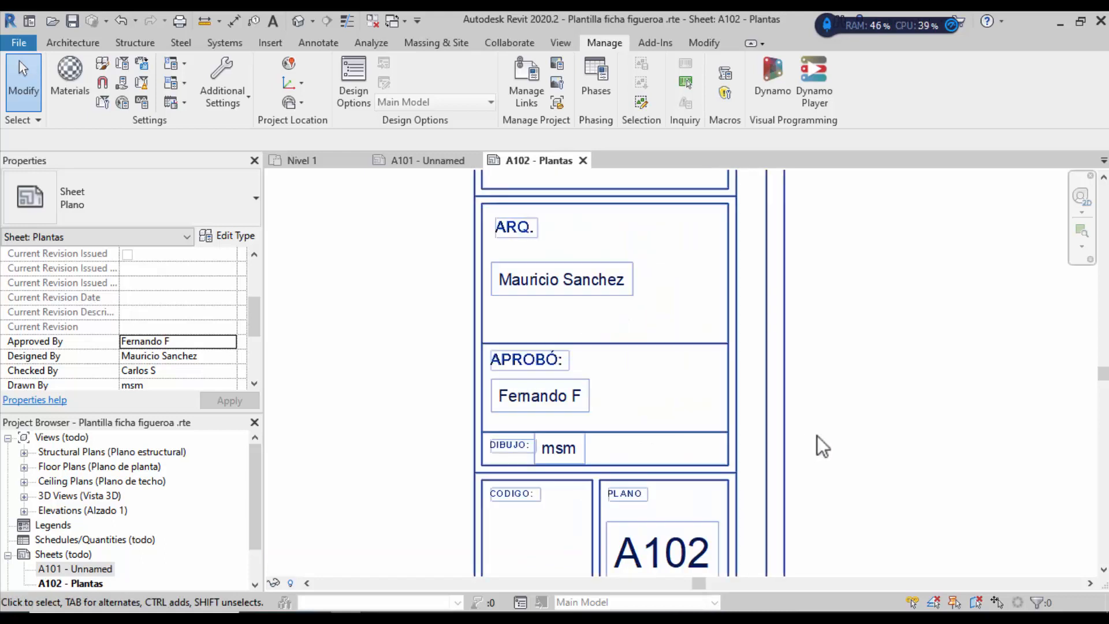
scroll(823, 427, down, 1)
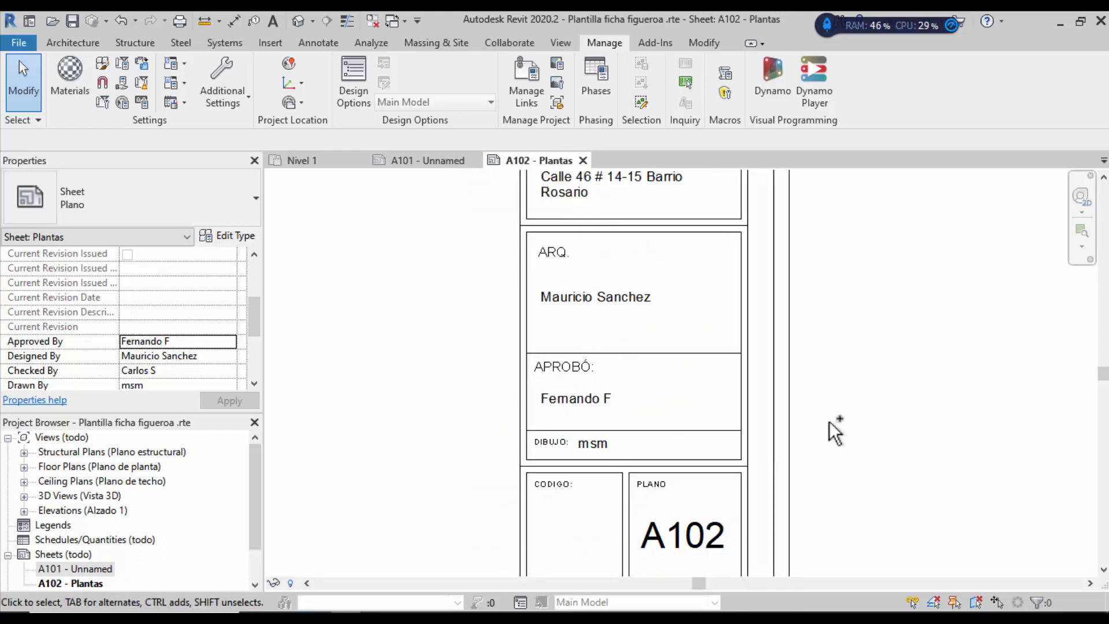
scroll(829, 422, down, 2)
scroll(802, 471, down, 1)
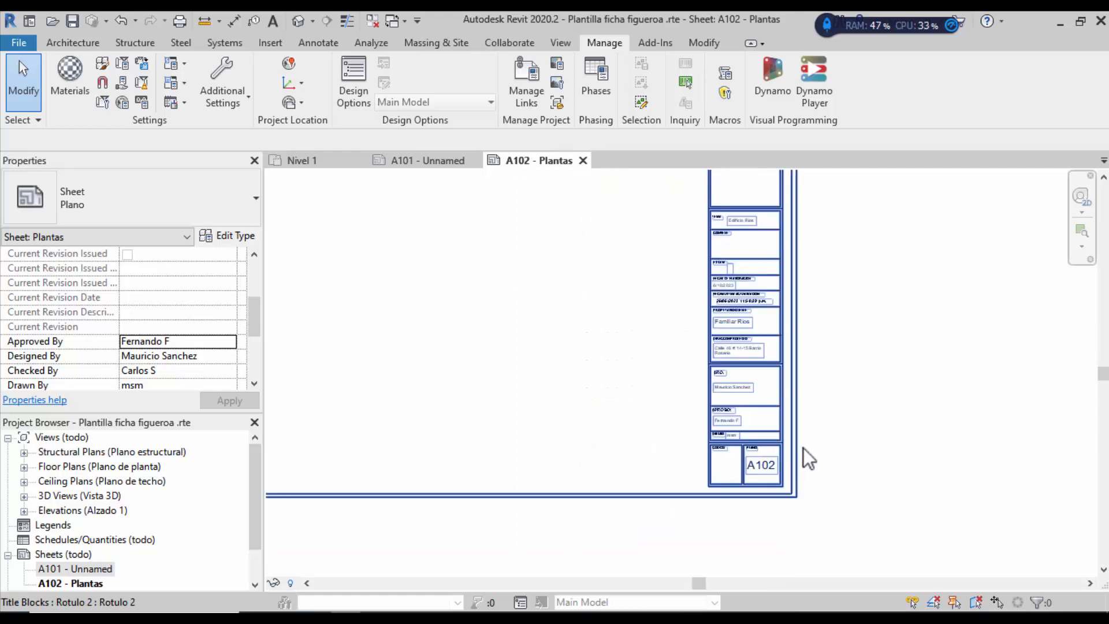
scroll(798, 459, down, 1)
scroll(829, 334, up, 1)
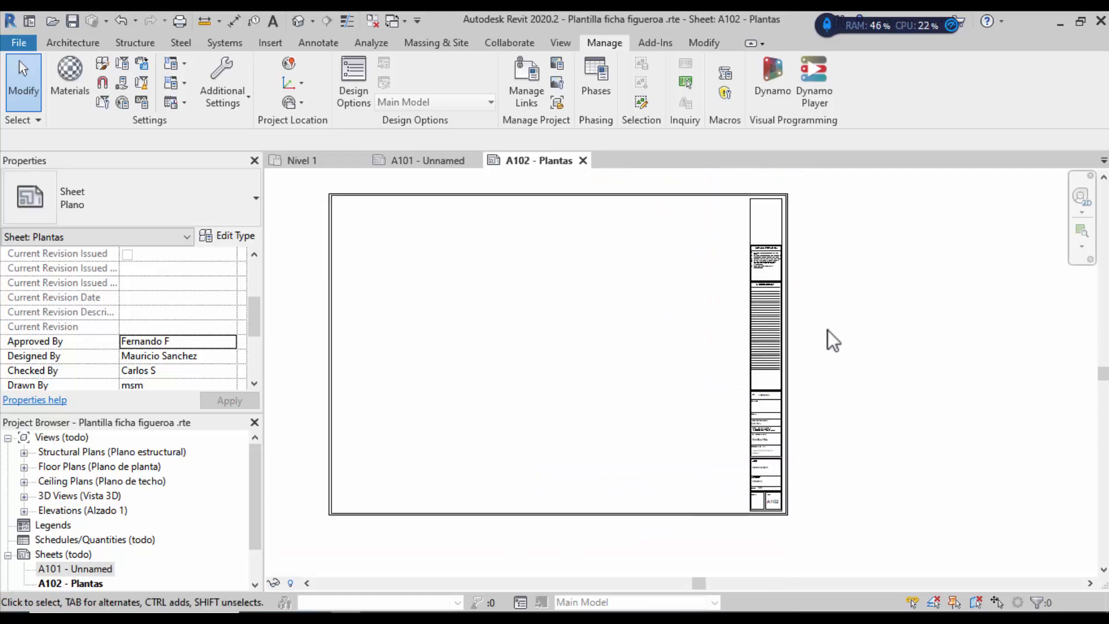
click(56, 584)
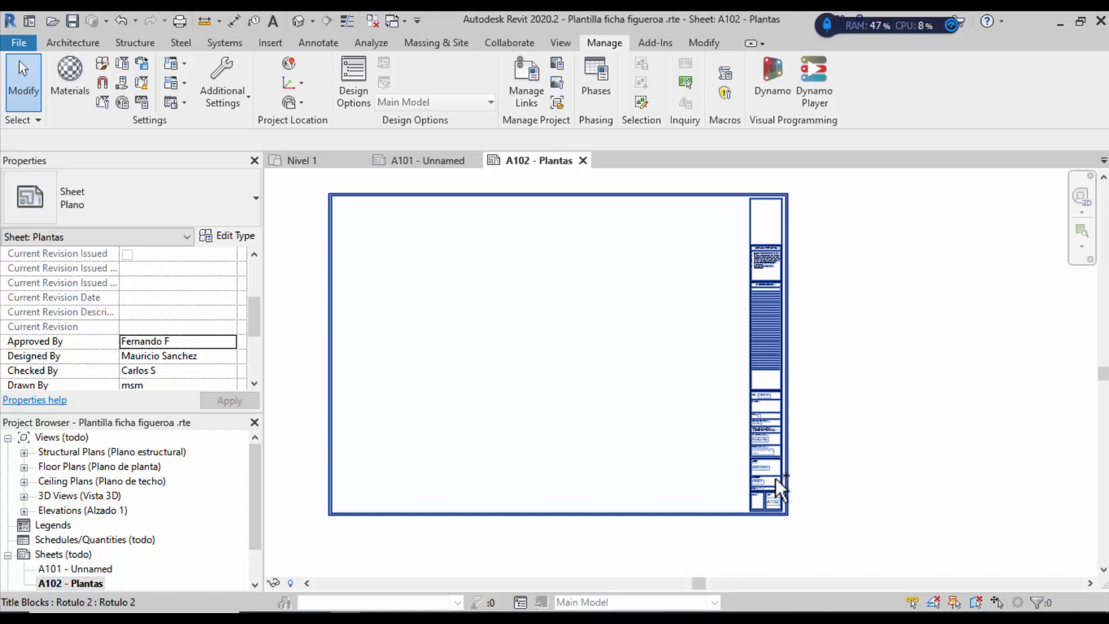
click(862, 450)
scroll(754, 452, up, 5)
scroll(629, 387, down, 4)
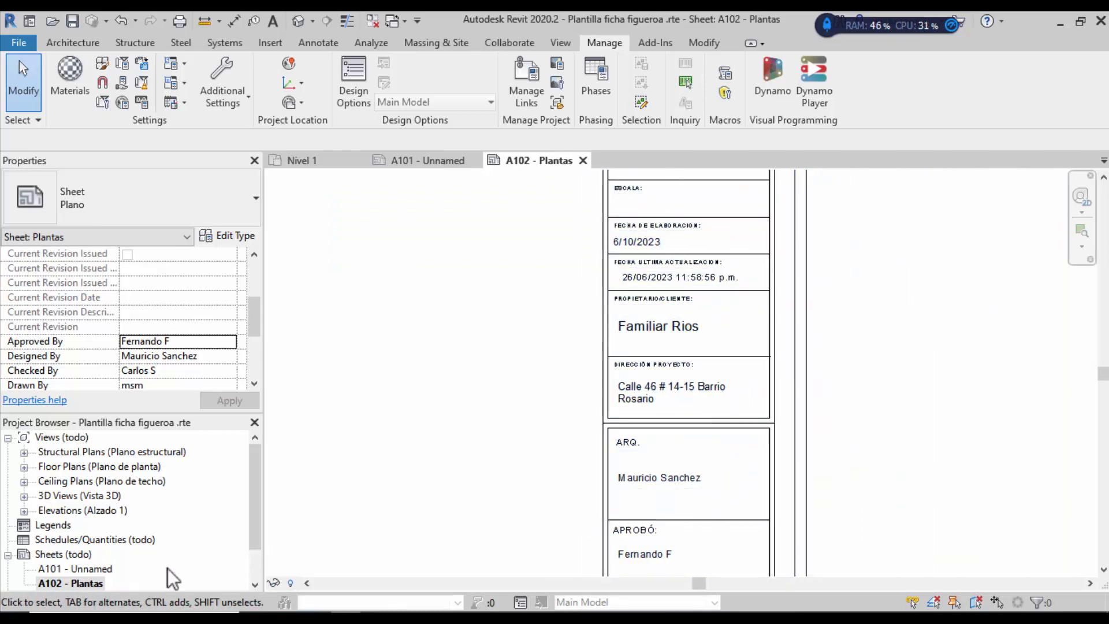
drag(258, 507, 198, 540)
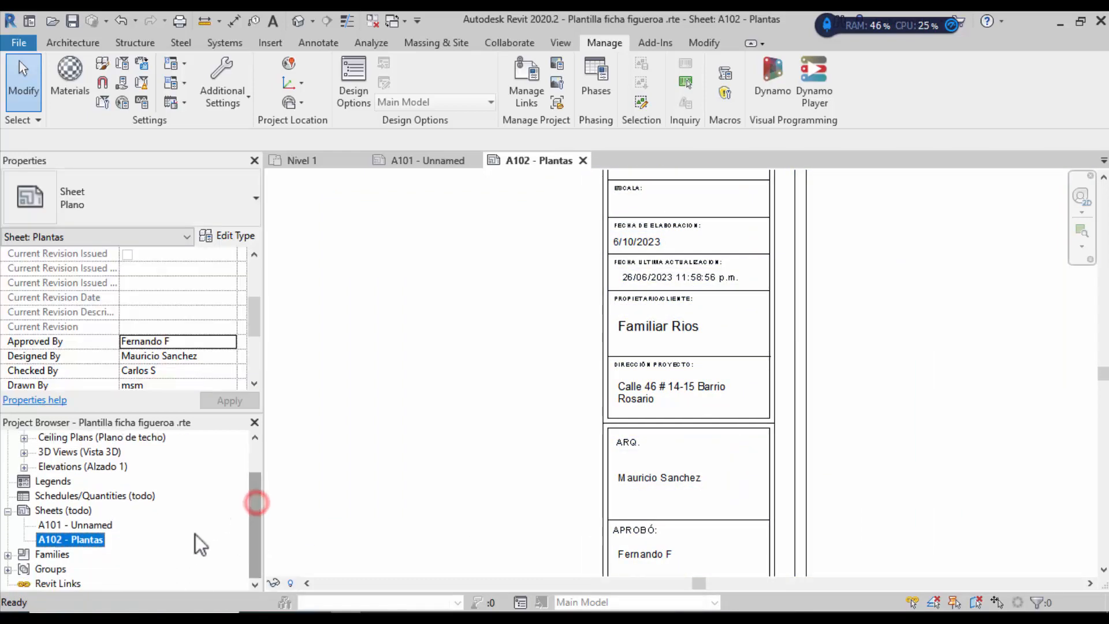
Step: Open sheet A101 - Unnamed from the Project Browser and zoom in on its title block
click(87, 525)
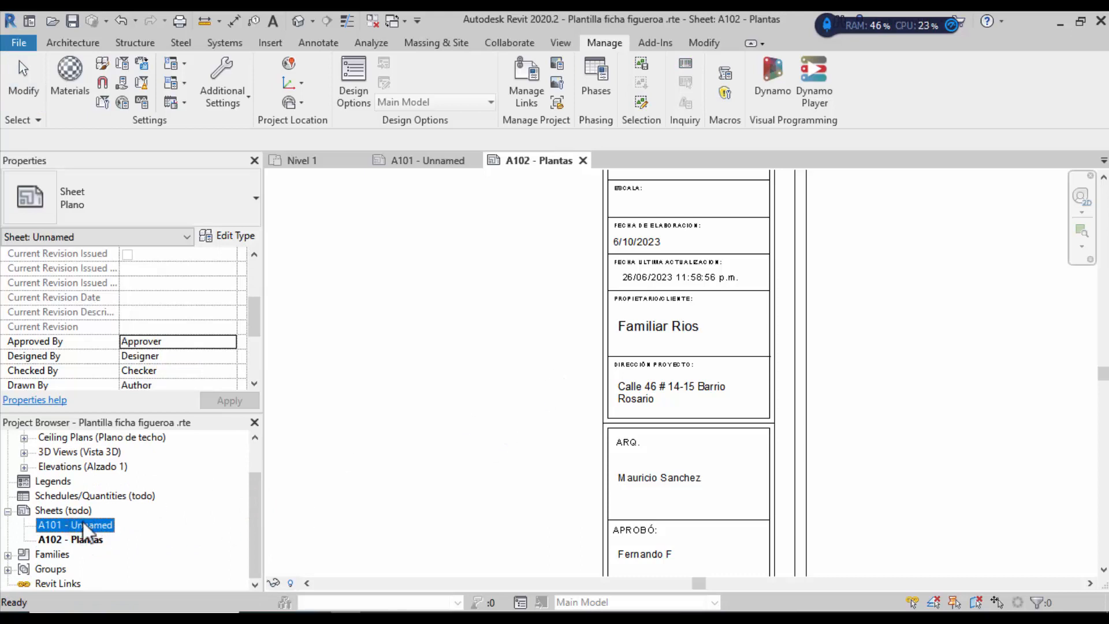
scroll(696, 448, down, 3)
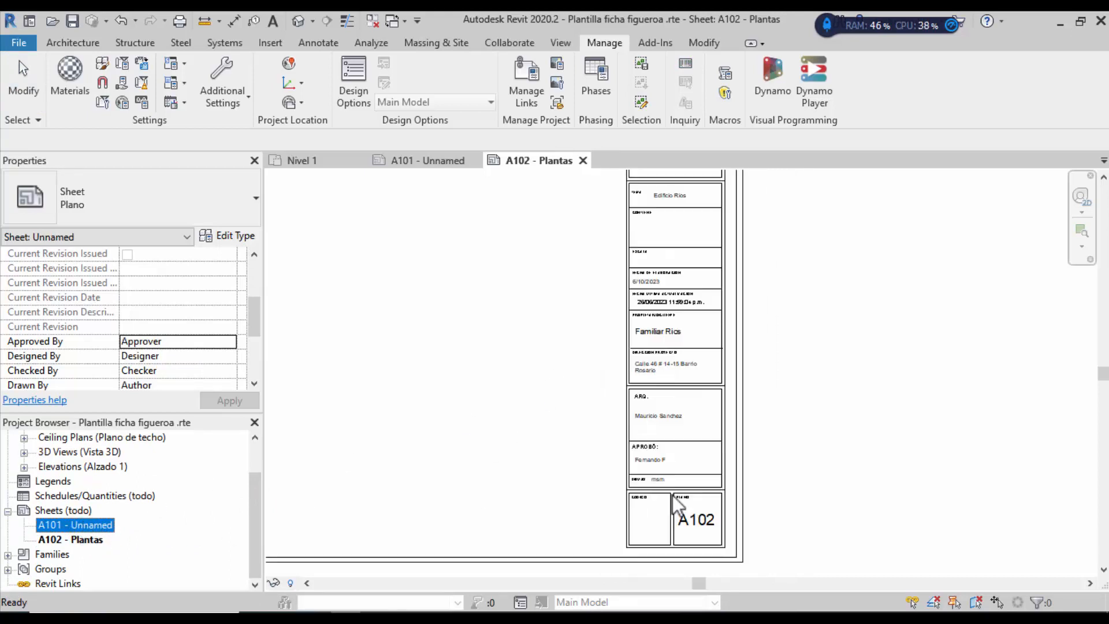
double_click(96, 526)
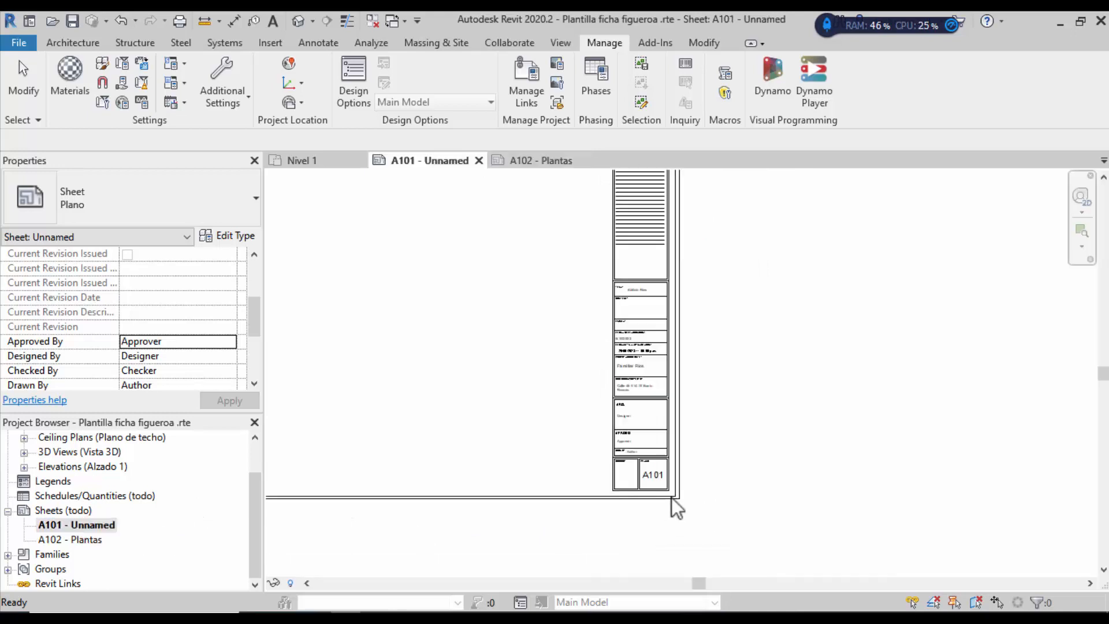
scroll(632, 447, up, 3)
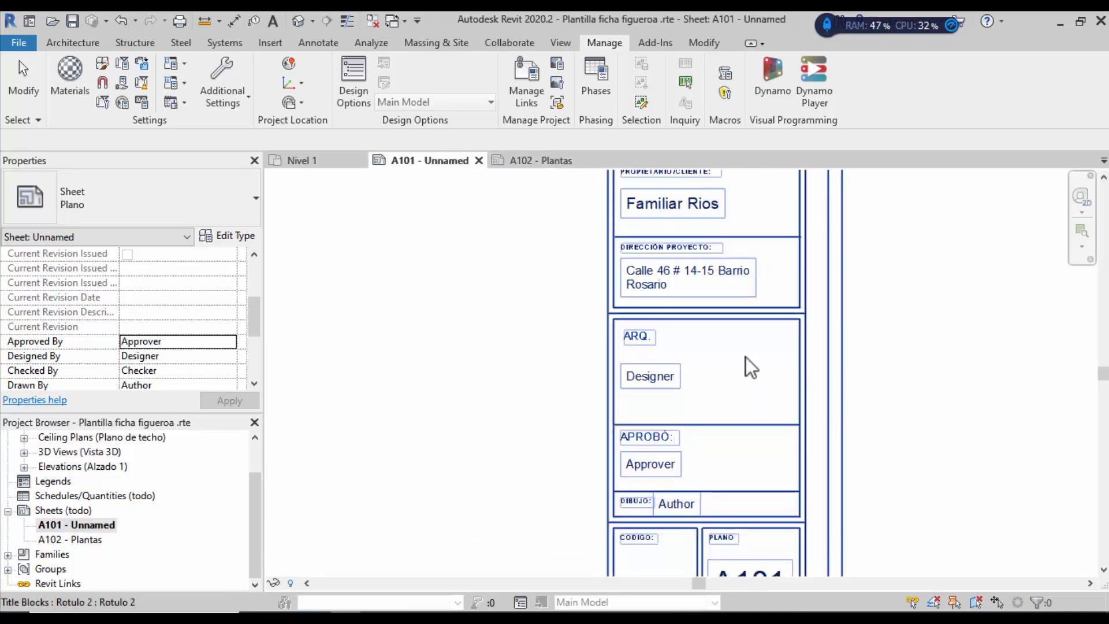
scroll(716, 284, up, 2)
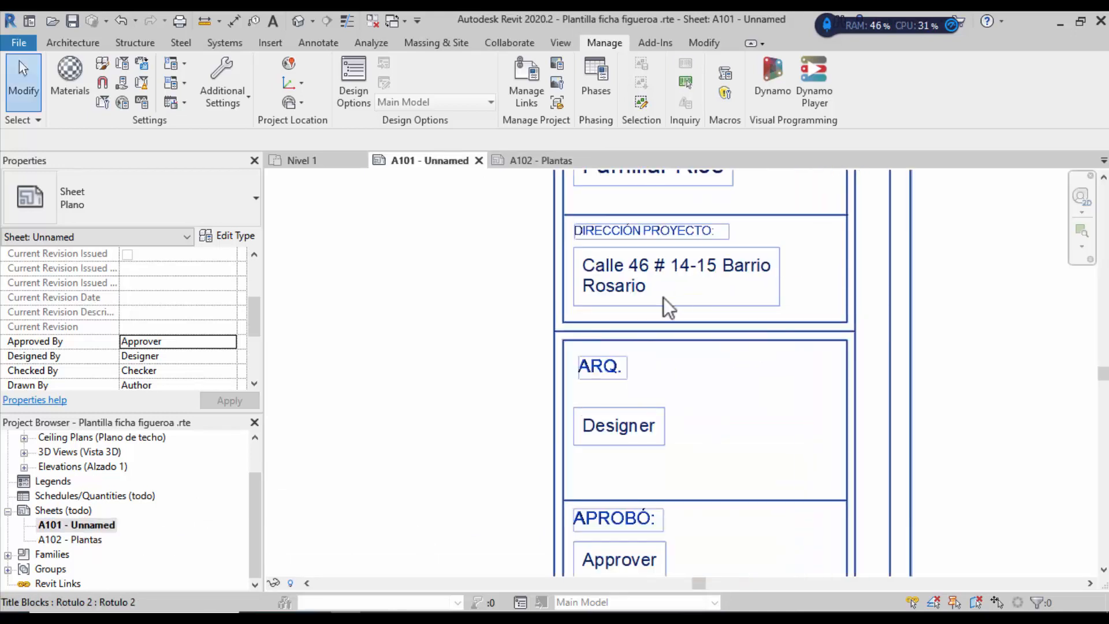
scroll(686, 404, down, 2)
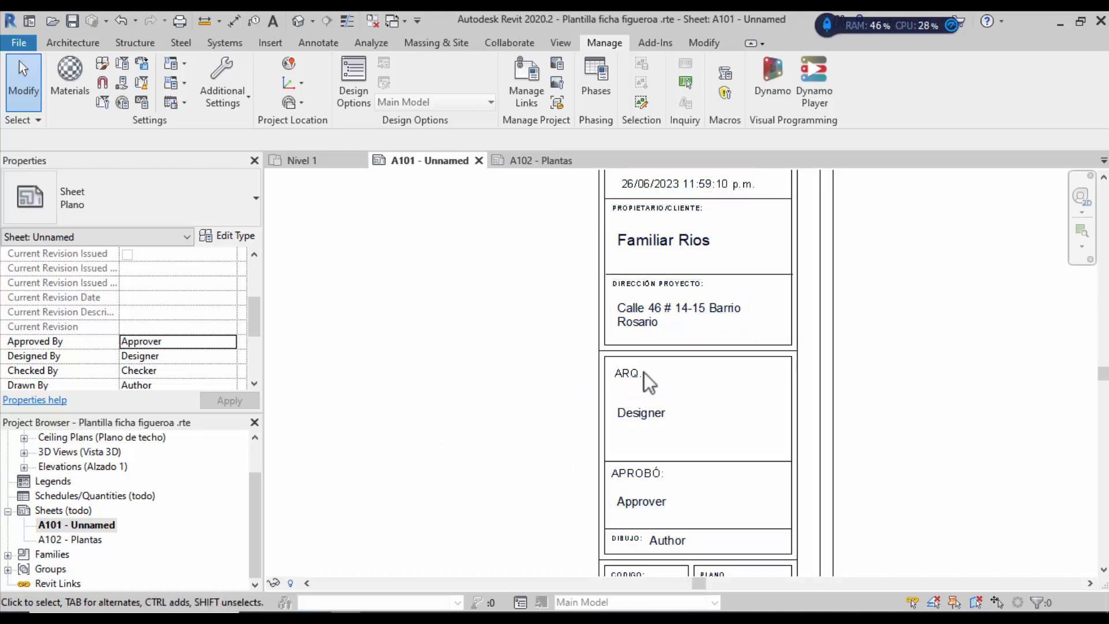
scroll(670, 411, up, 3)
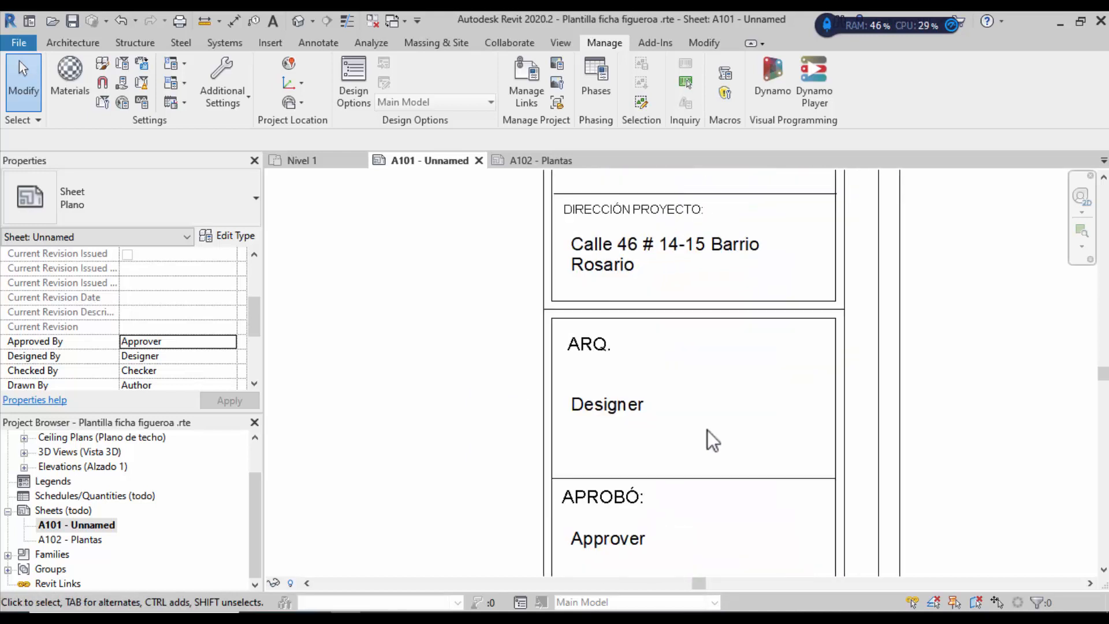
scroll(647, 469, down, 3)
scroll(636, 464, down, 4)
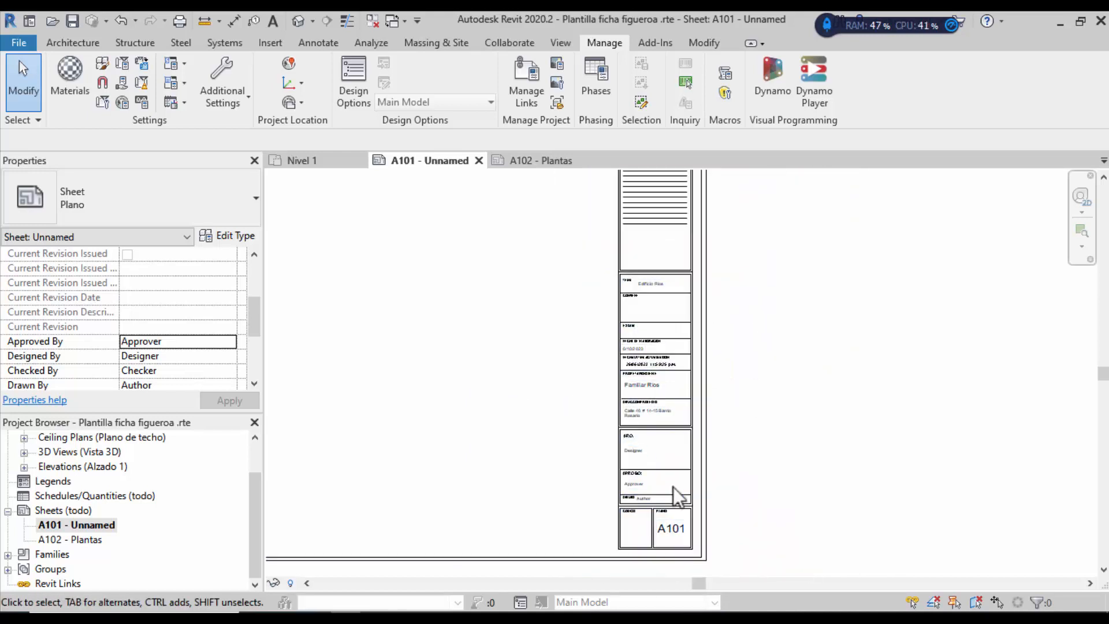
scroll(641, 294, up, 2)
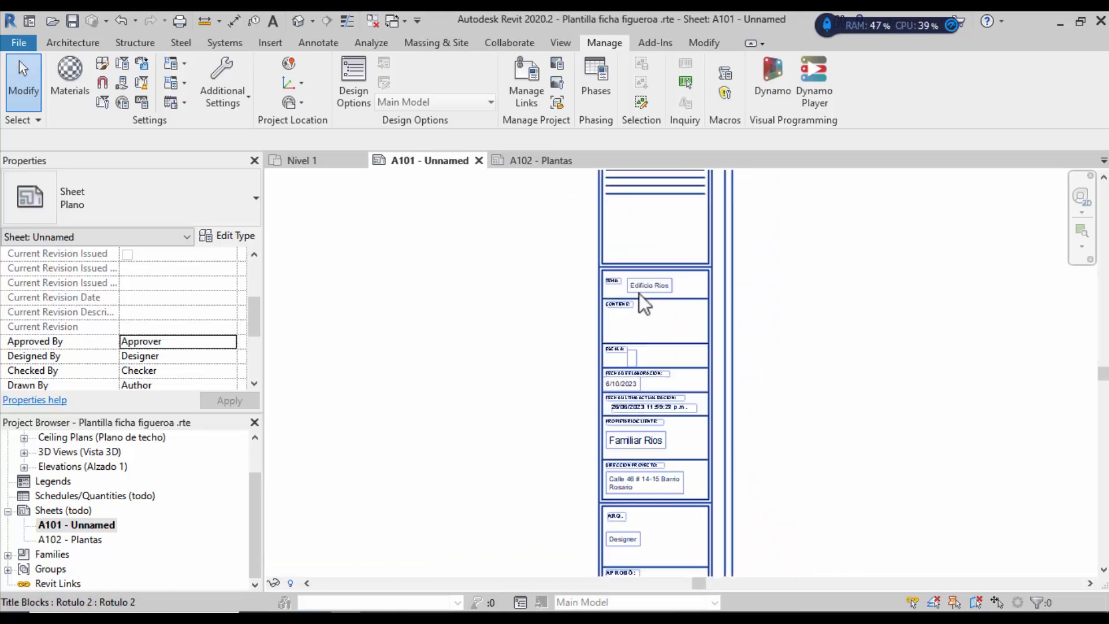
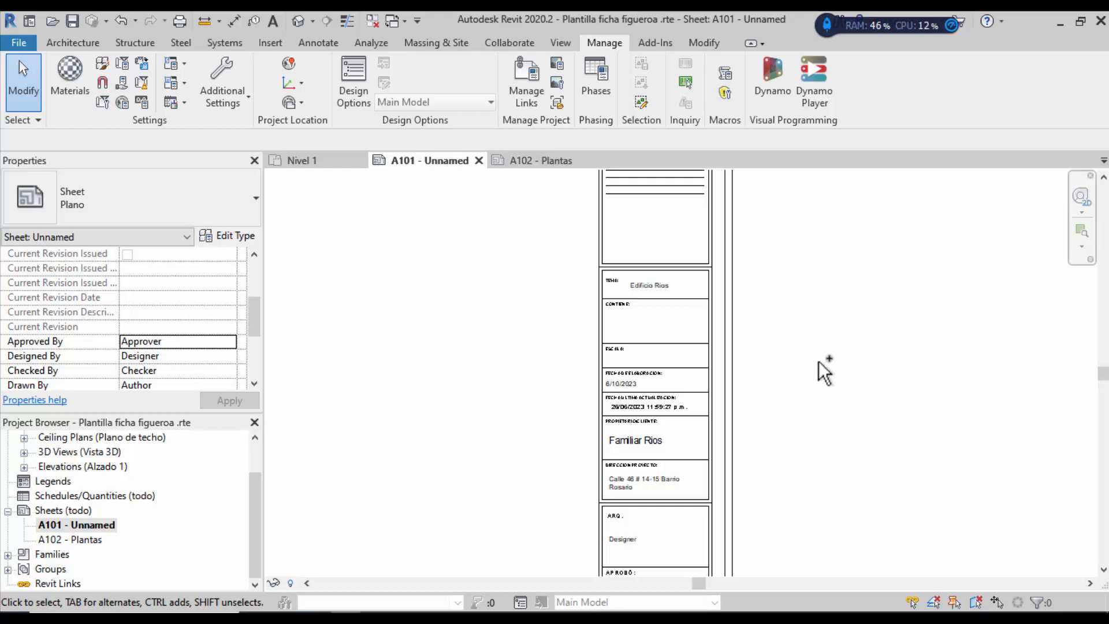
Step: Open the Nivel 1 floor plan from the Project Browser
scroll(819, 375, down, 5)
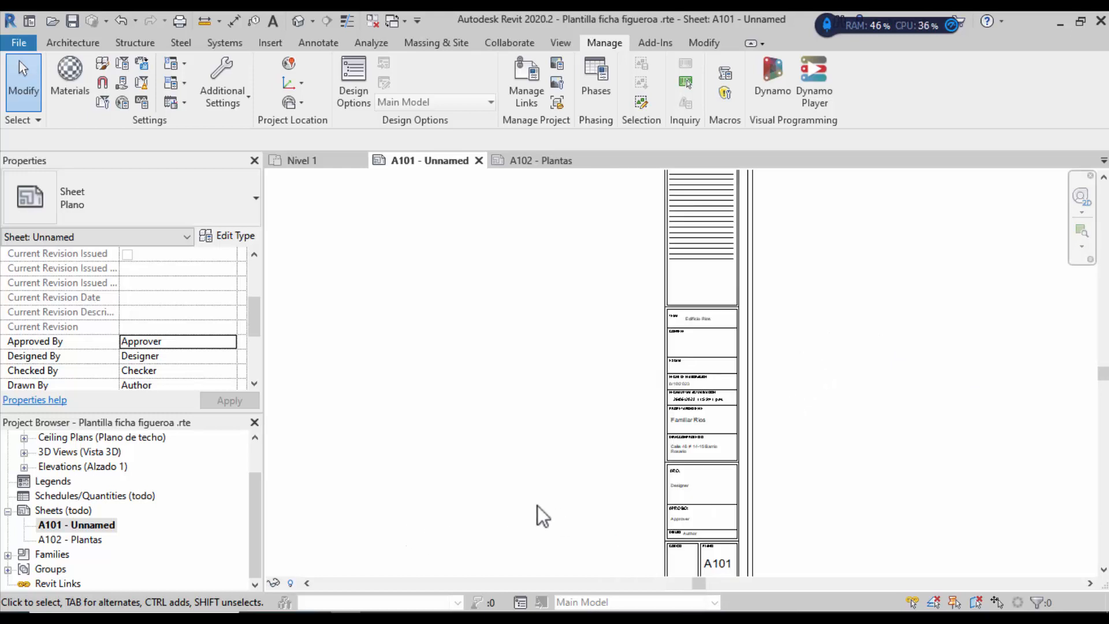
scroll(787, 486, down, 3)
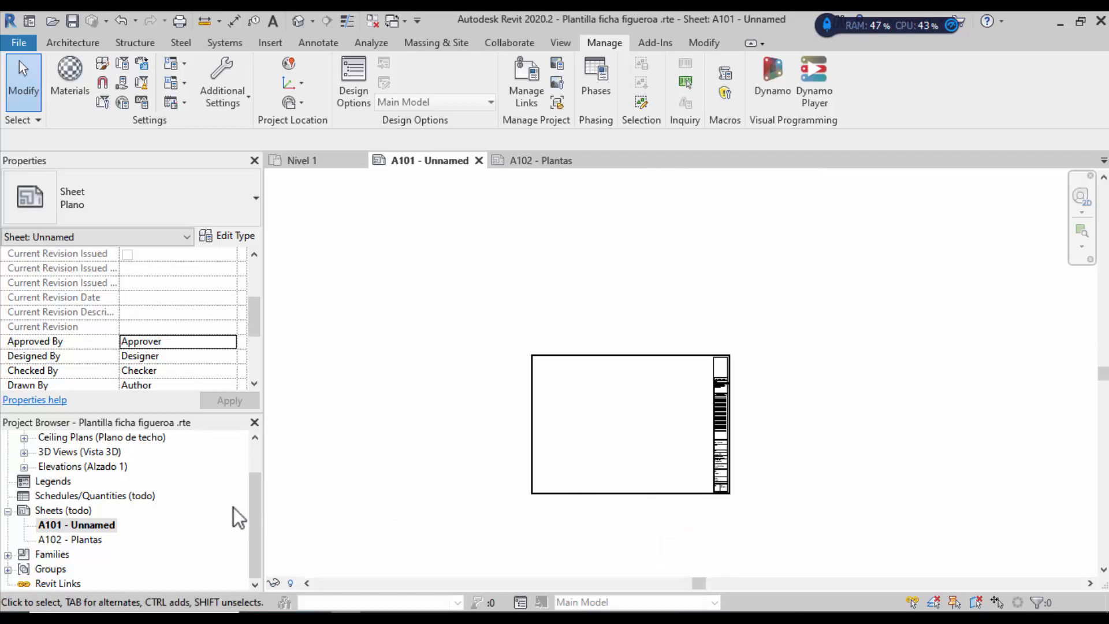
scroll(249, 507, up, 1)
drag(254, 481, 255, 439)
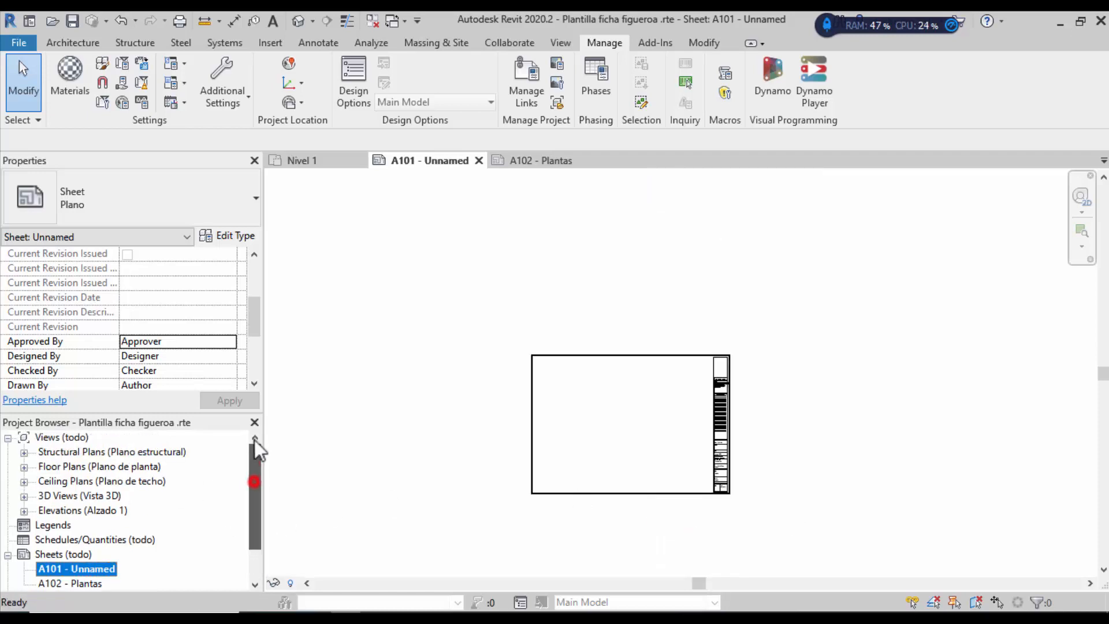
click(24, 466)
double_click(68, 481)
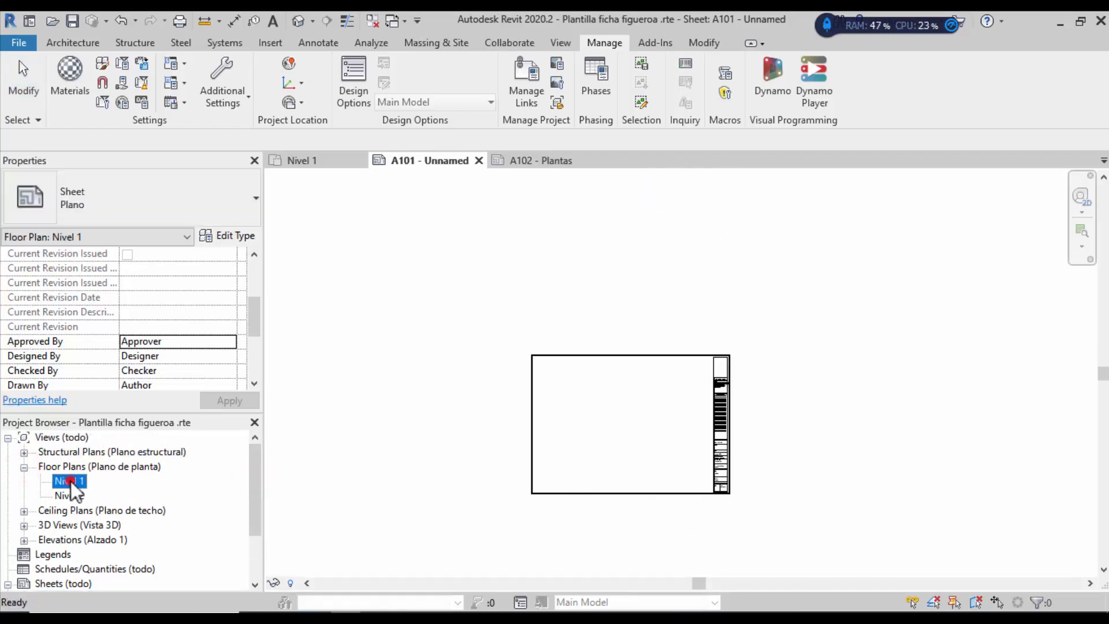
Step: Start the Wall tool and switch the wall type to the adobe Basic Wall
click(81, 42)
click(81, 68)
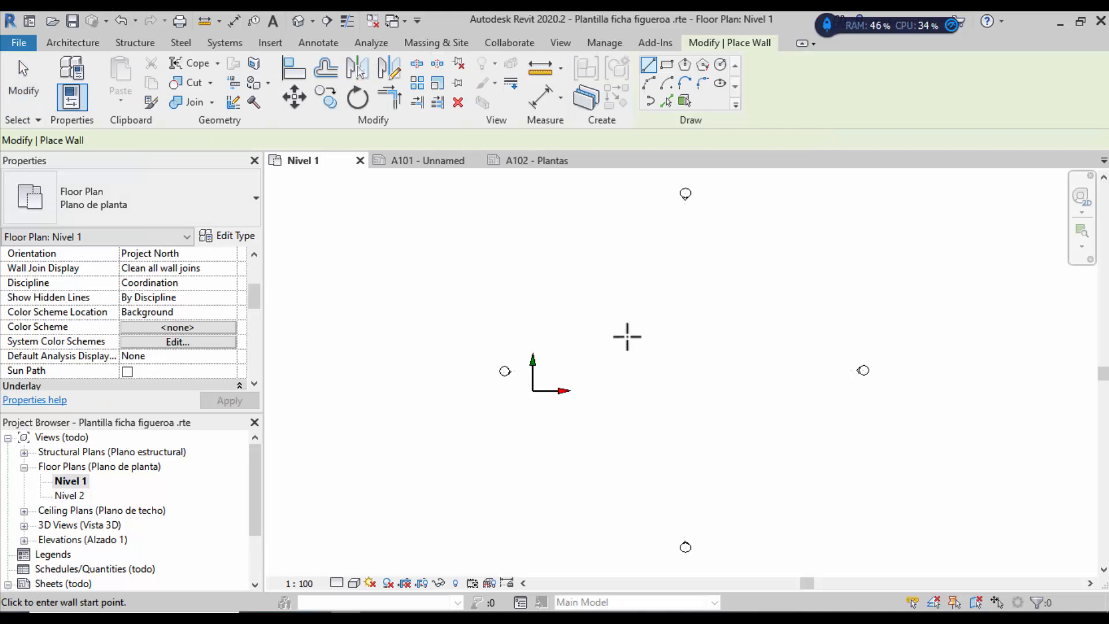
scroll(627, 335, up, 2)
click(647, 347)
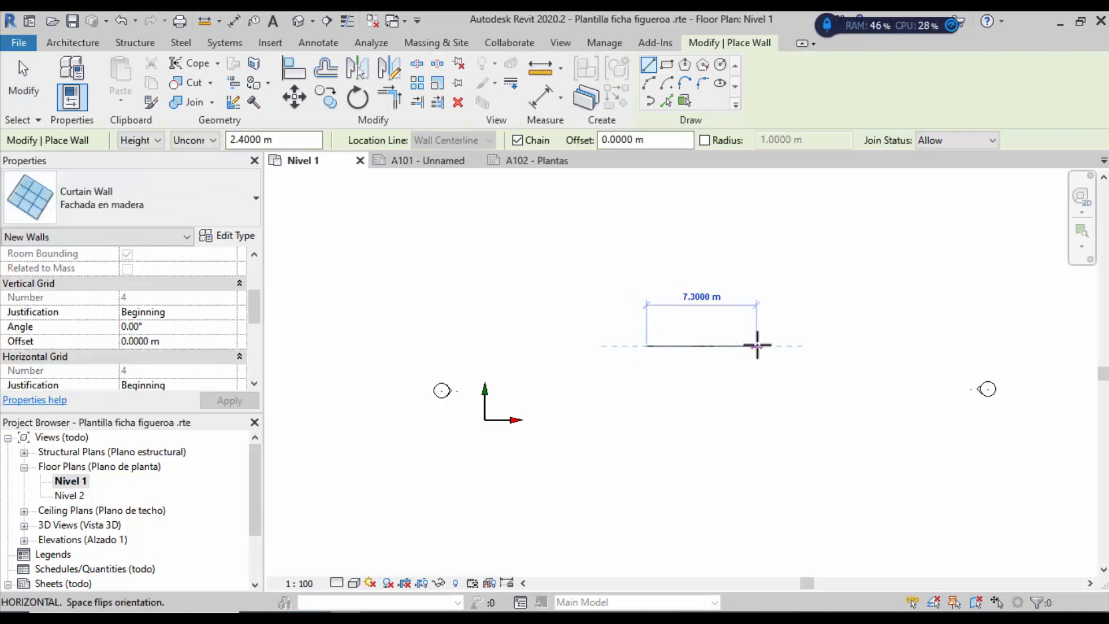
click(757, 347)
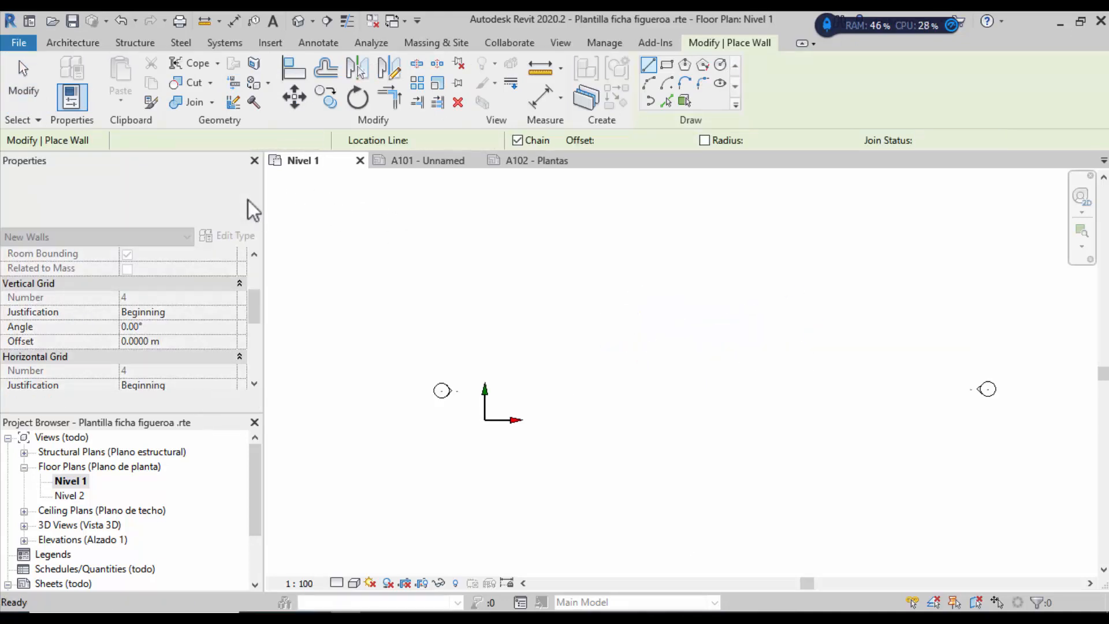
click(250, 199)
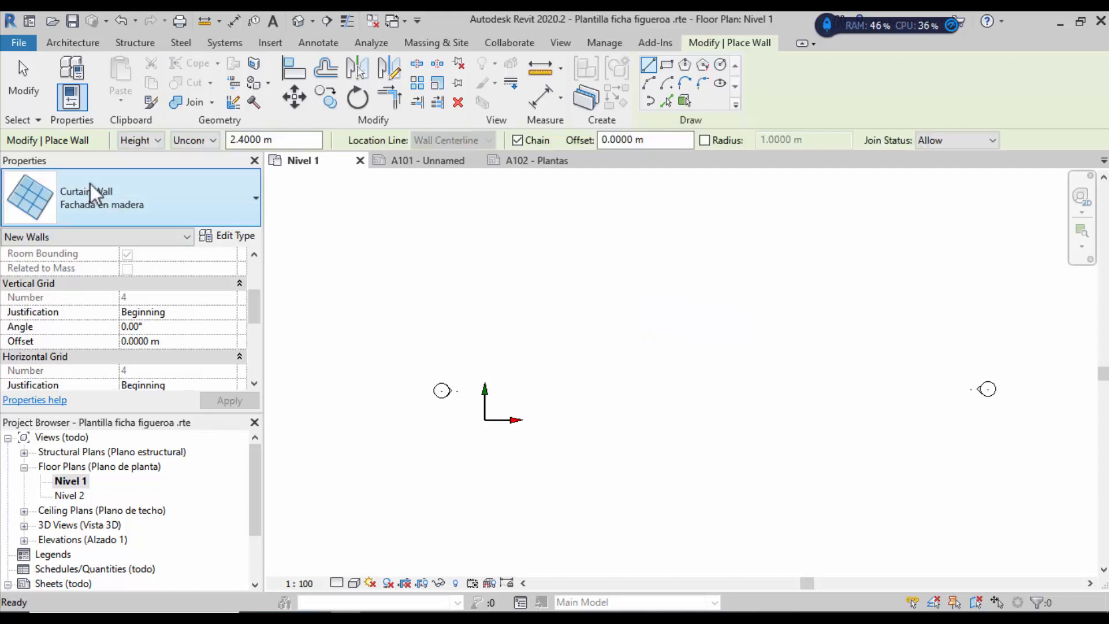
click(245, 199)
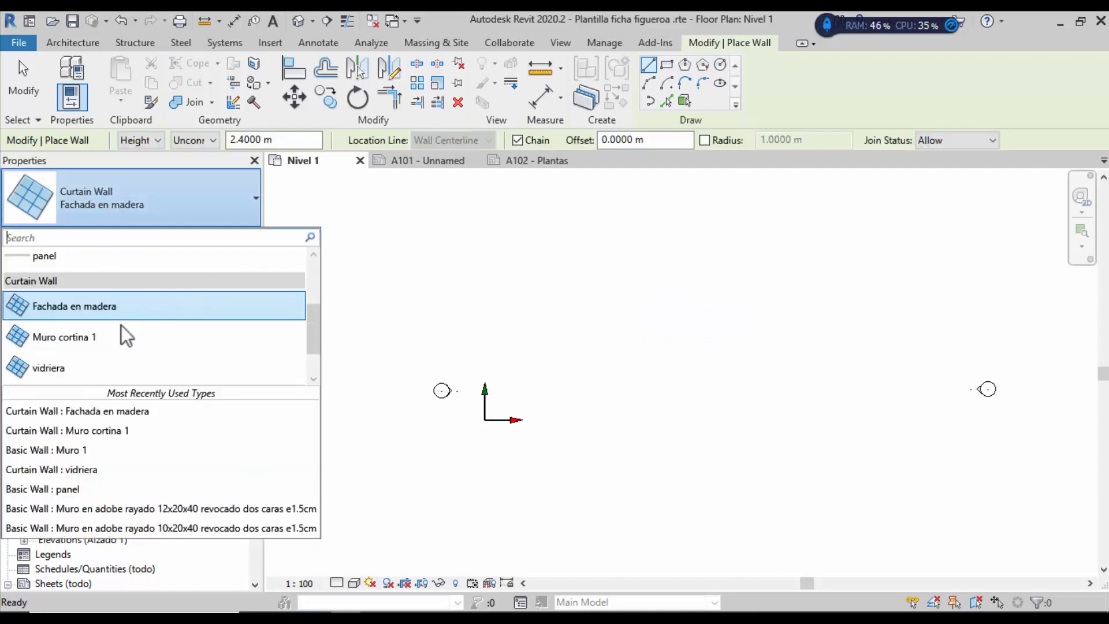
scroll(121, 325, up, 3)
click(89, 312)
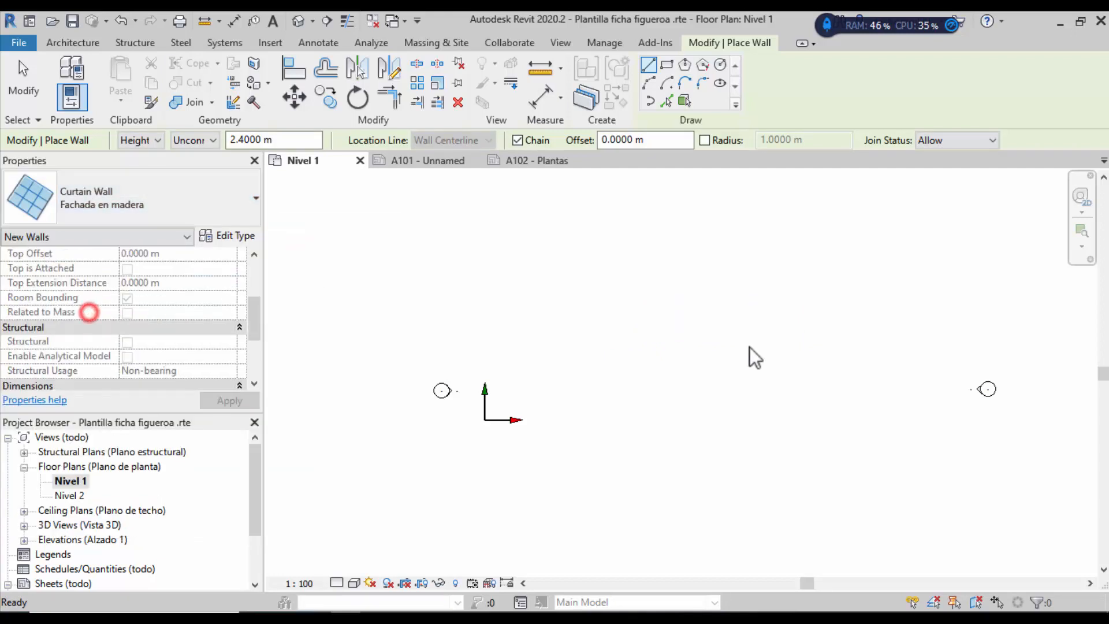
Step: Draw a closed loop of adobe walls, starting with a 5 m wall, back to the starting corner
click(624, 344)
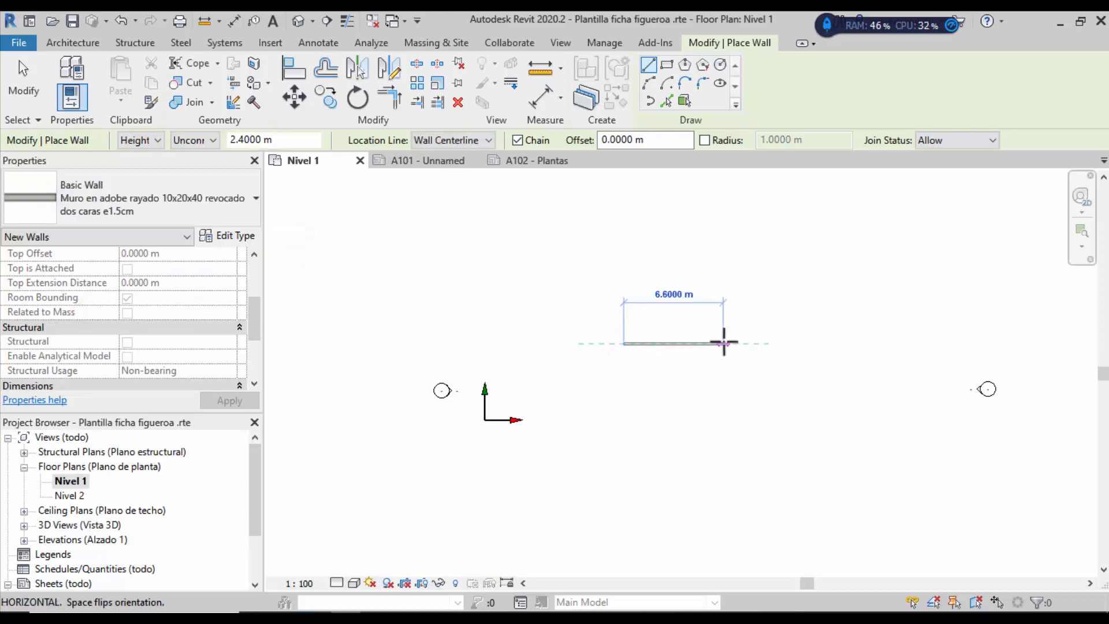
scroll(724, 343, up, 3)
text(5)
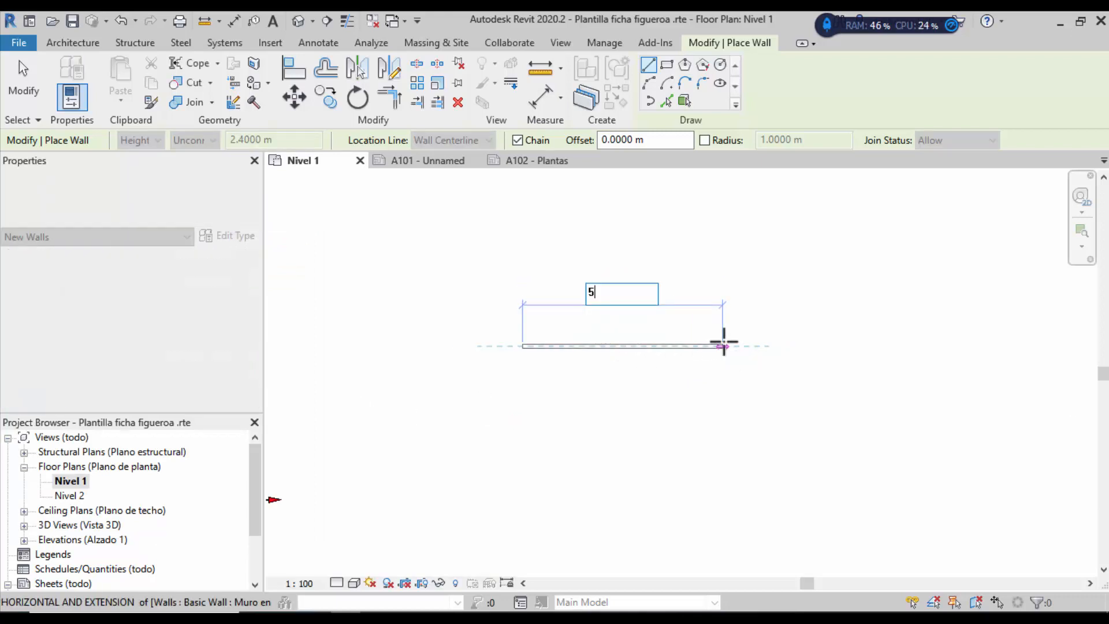
key(Return)
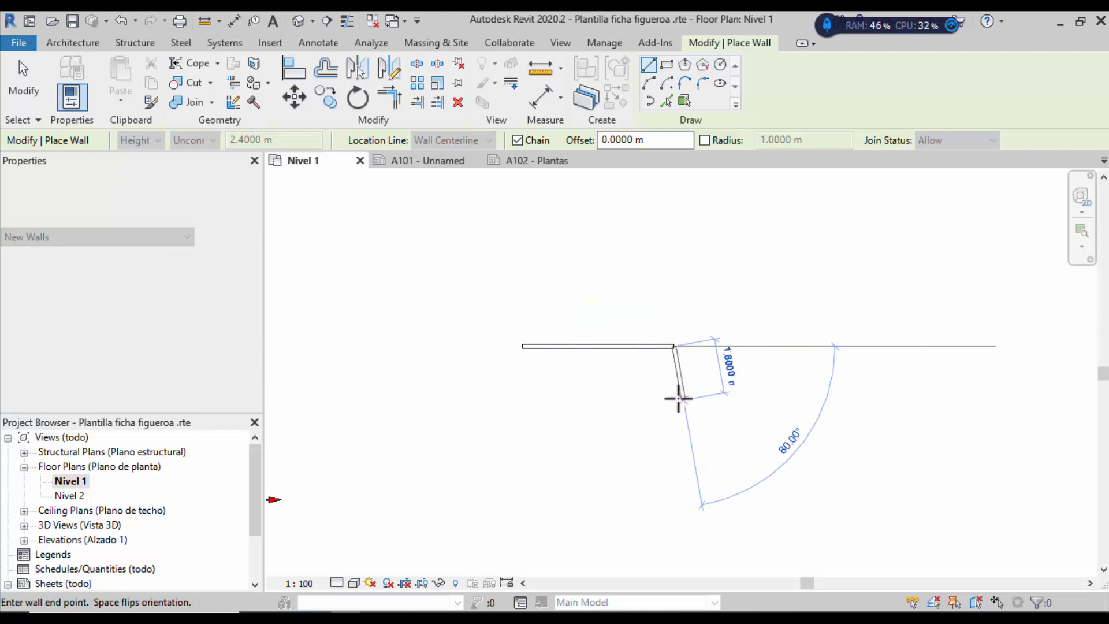
click(674, 397)
click(757, 398)
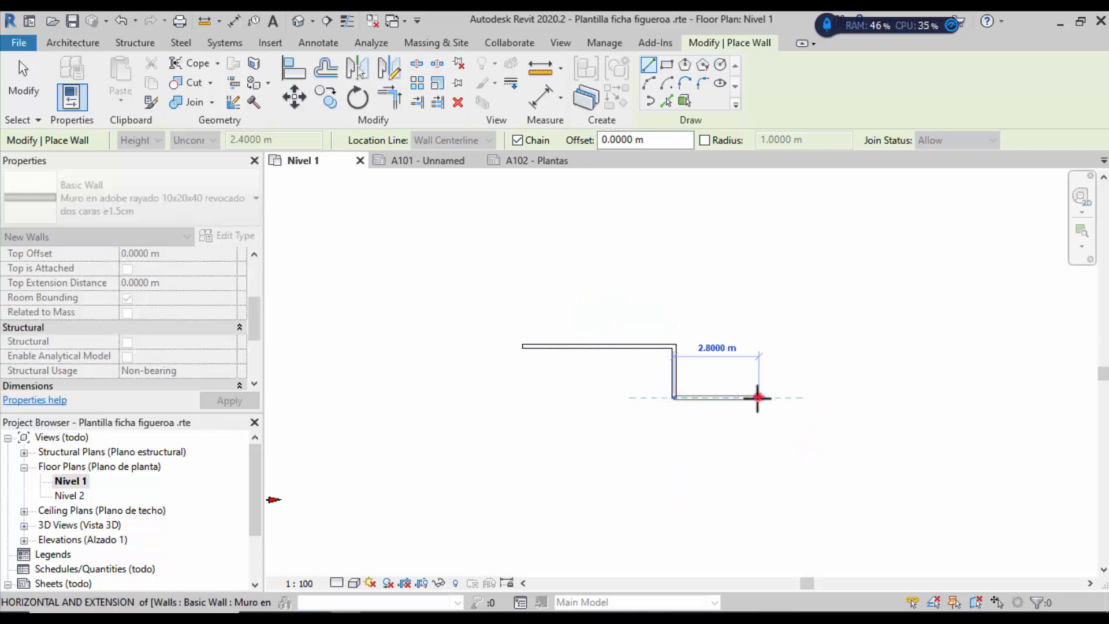
click(758, 492)
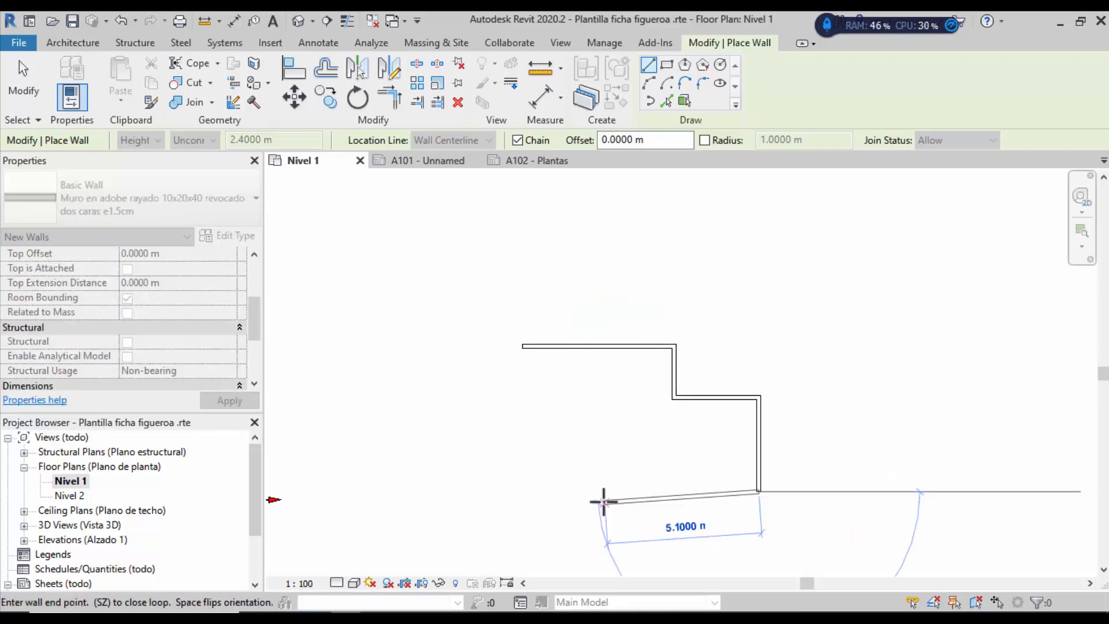
click(603, 502)
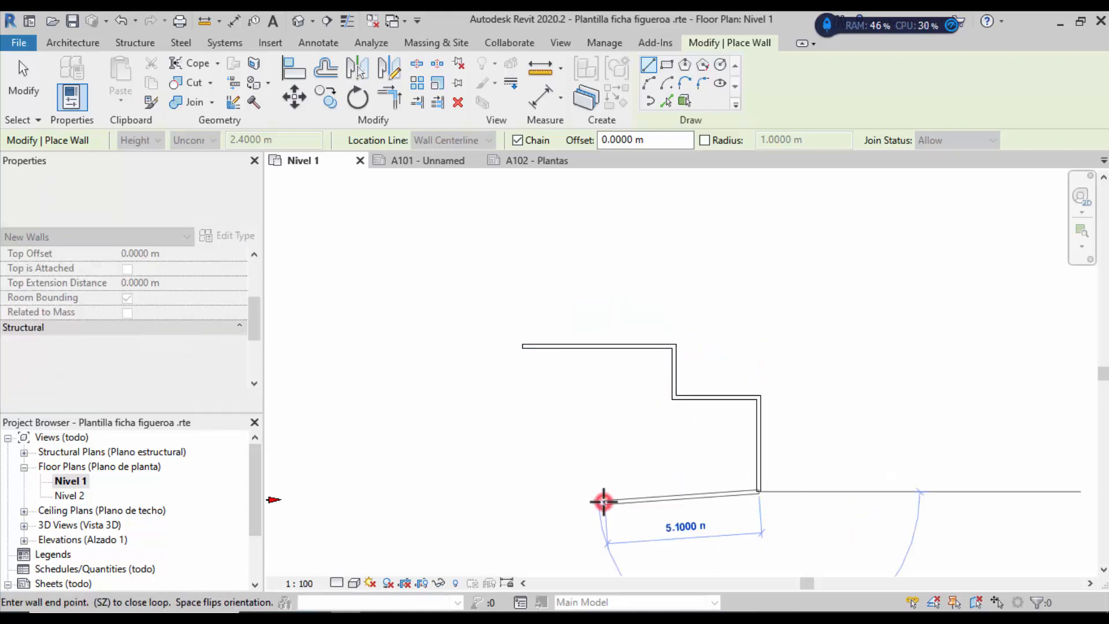
click(581, 443)
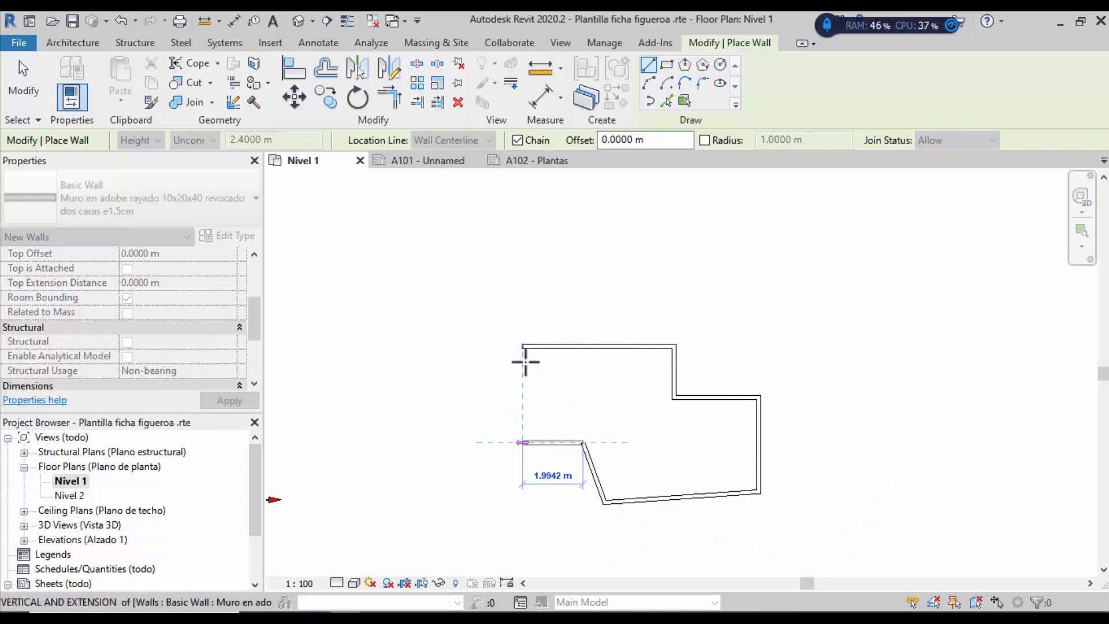
click(523, 443)
click(522, 347)
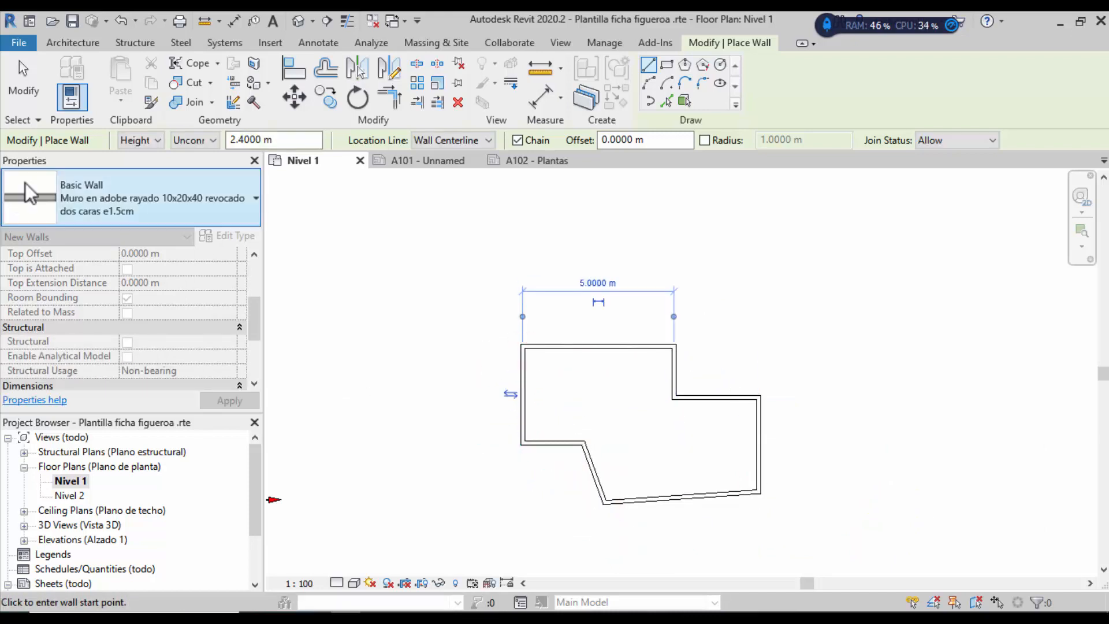
Step: Try the Door and Window tools, declining to load families, then exit wall placement
click(73, 43)
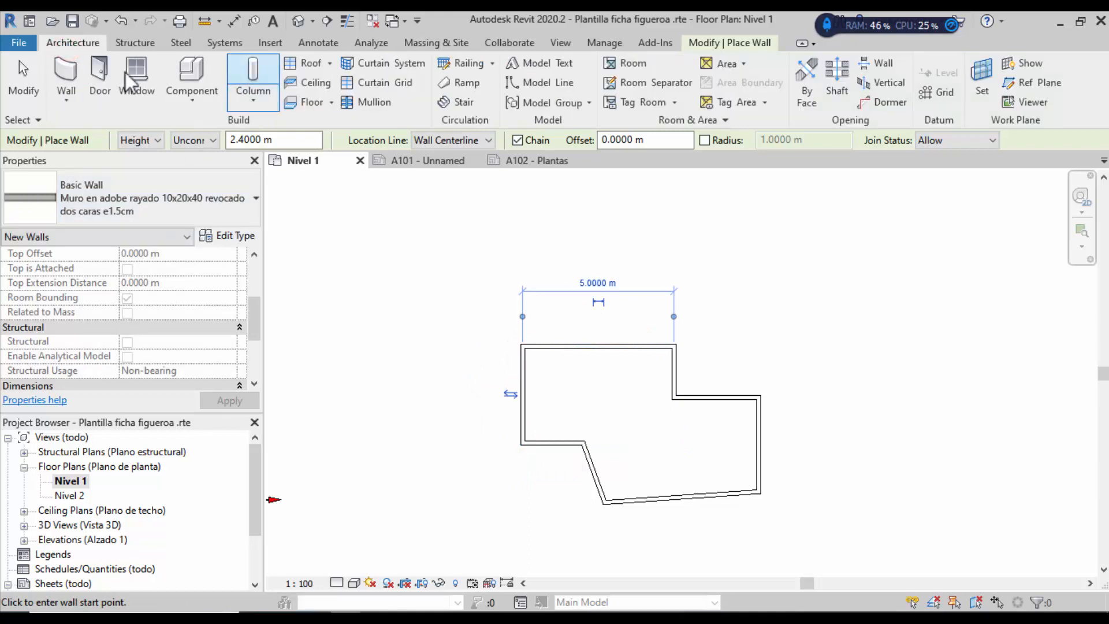
click(96, 70)
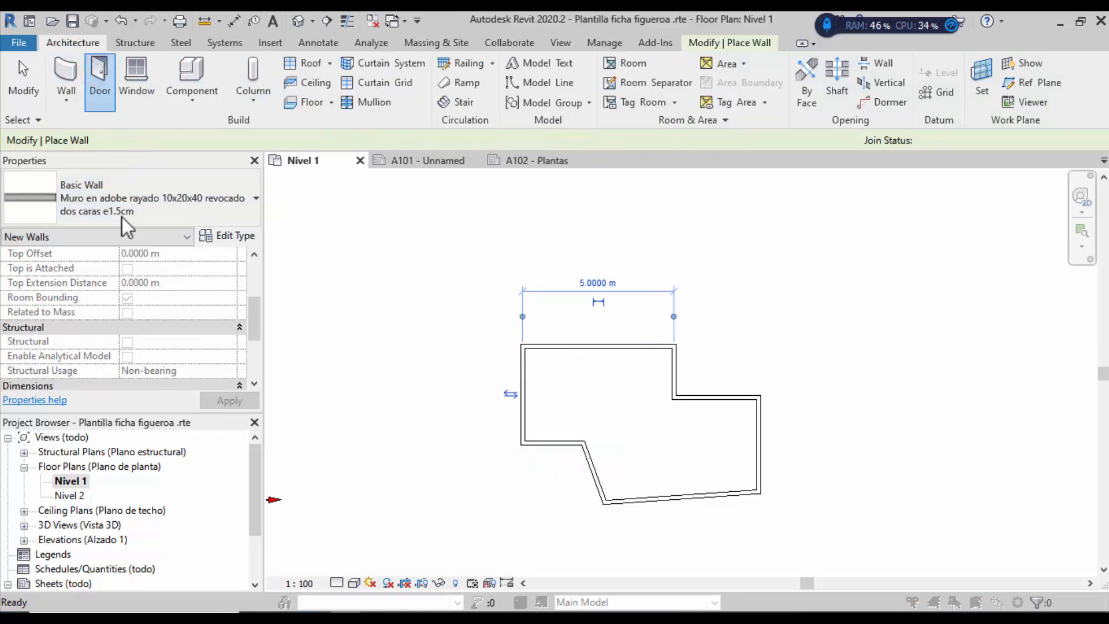
click(651, 327)
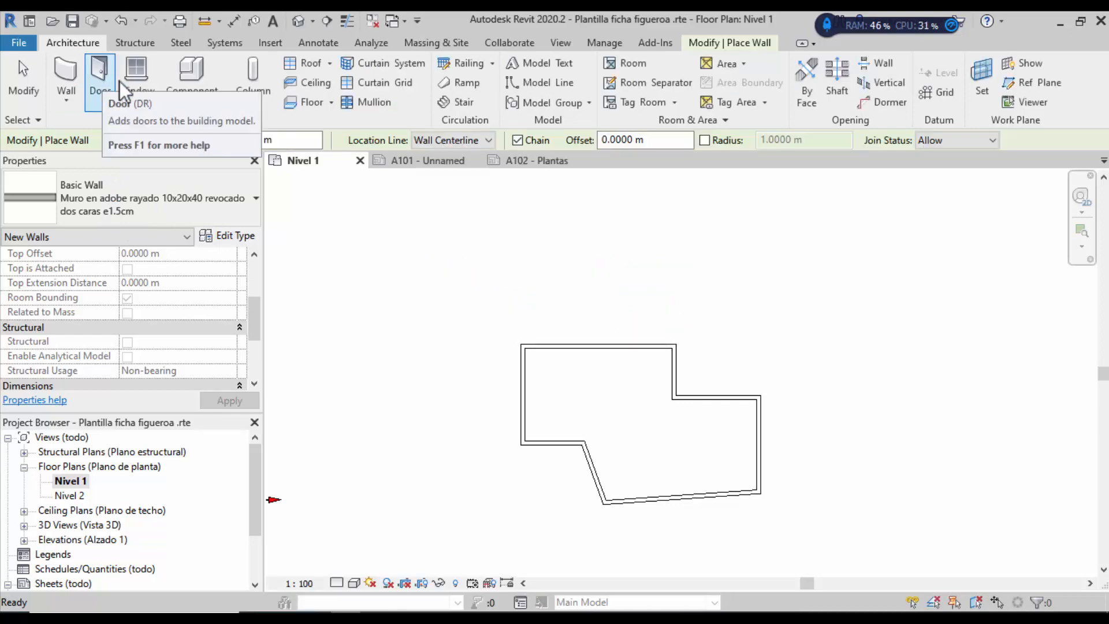
click(139, 81)
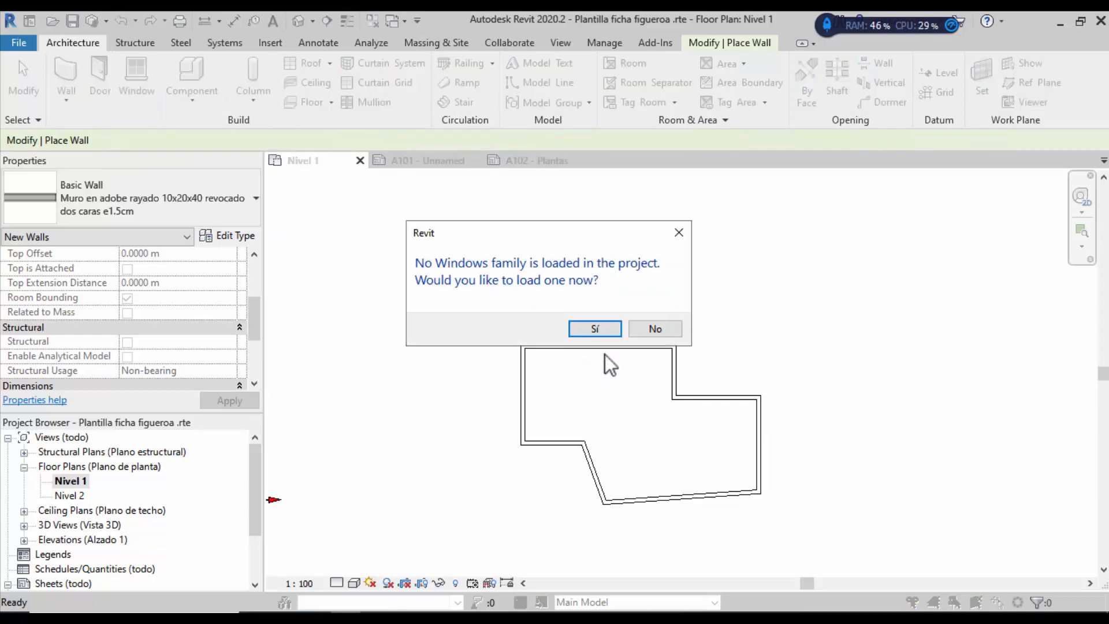
click(667, 328)
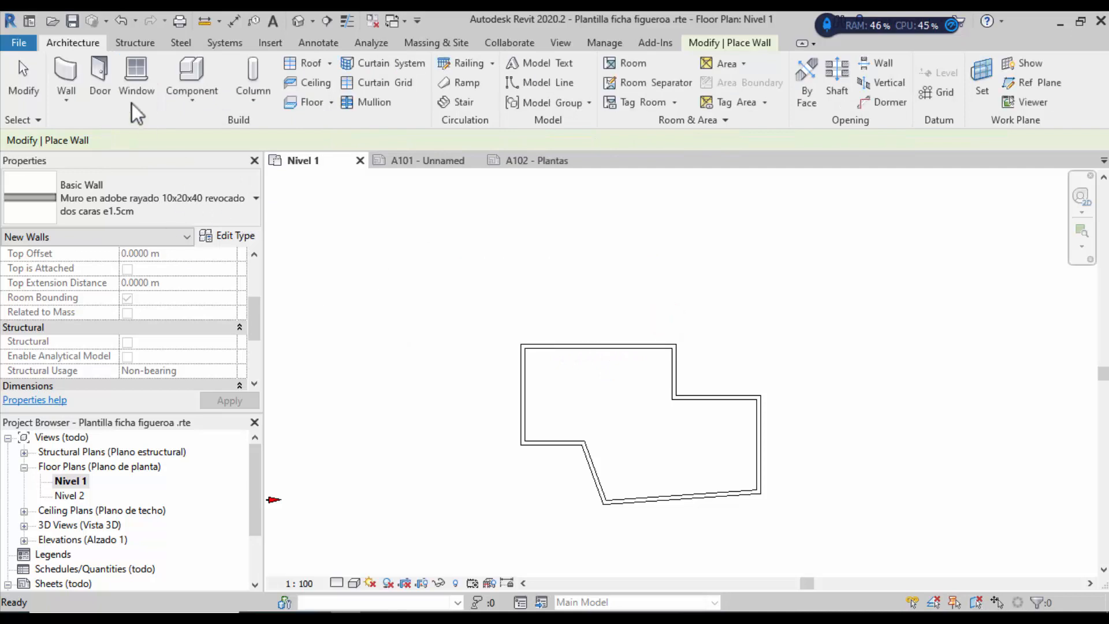
click(73, 82)
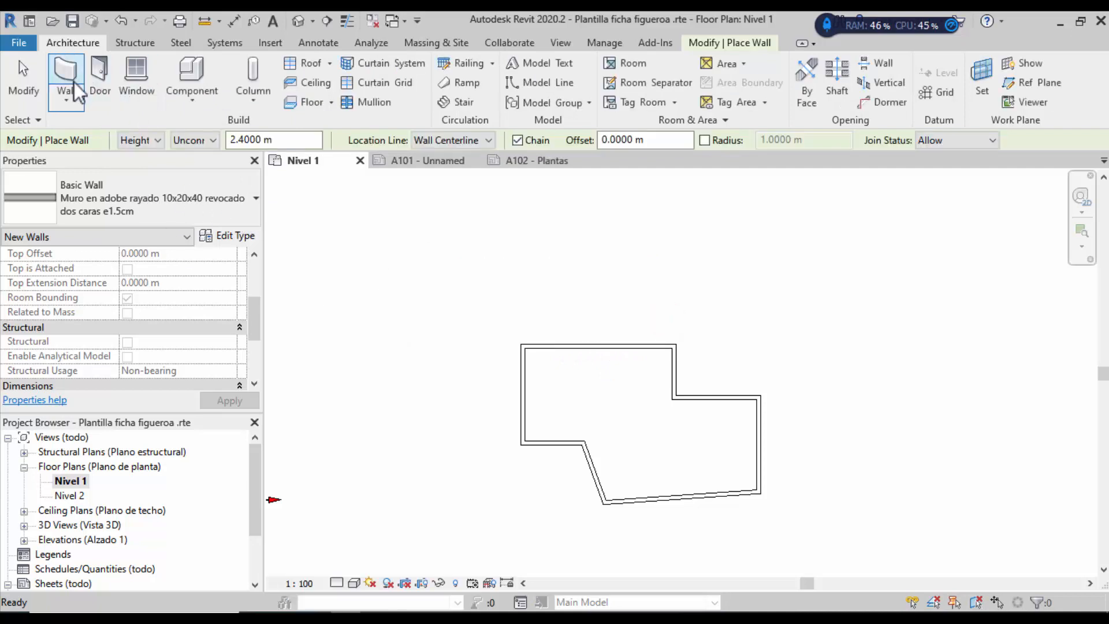
click(40, 105)
Step: Change the Nivel 1 plan's view scale to 1:50 in the view control bar
scroll(520, 322, down, 5)
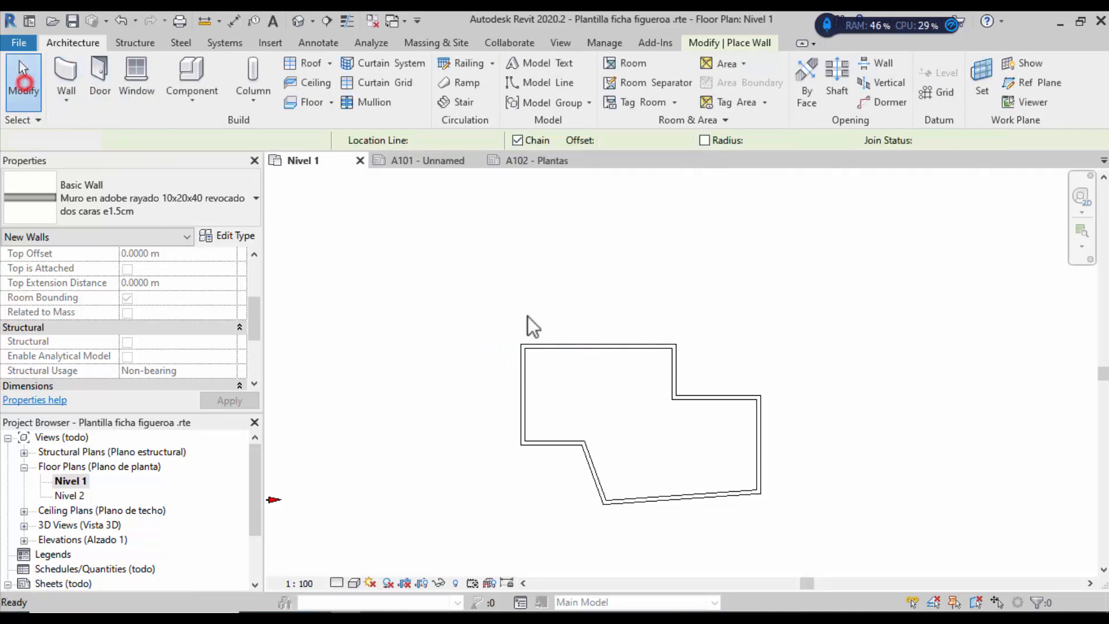
scroll(773, 387, up, 3)
click(292, 584)
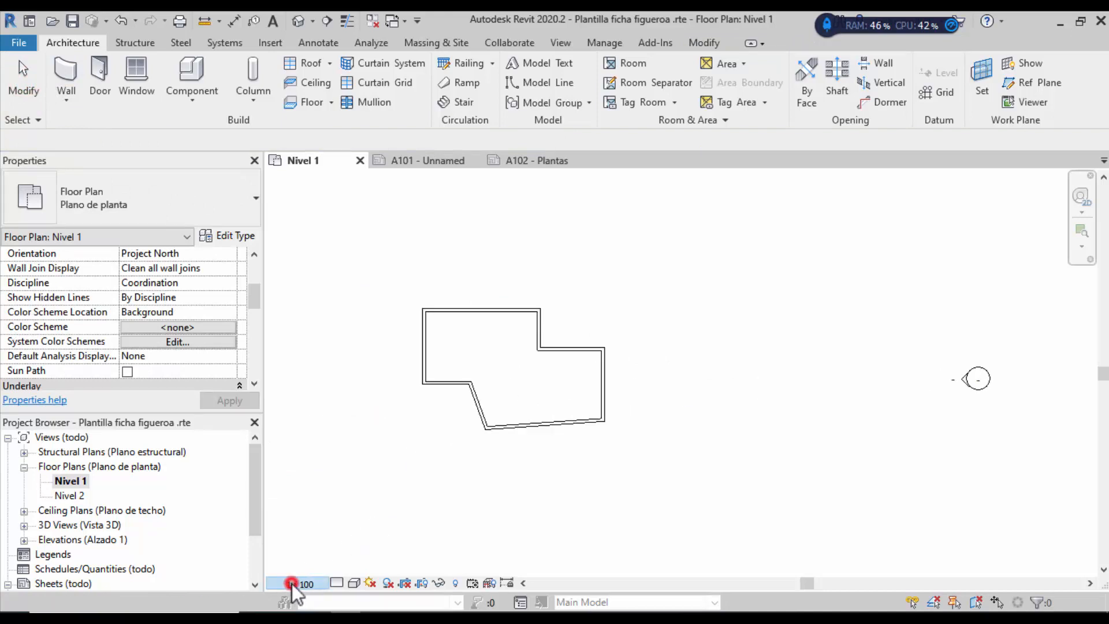
click(336, 458)
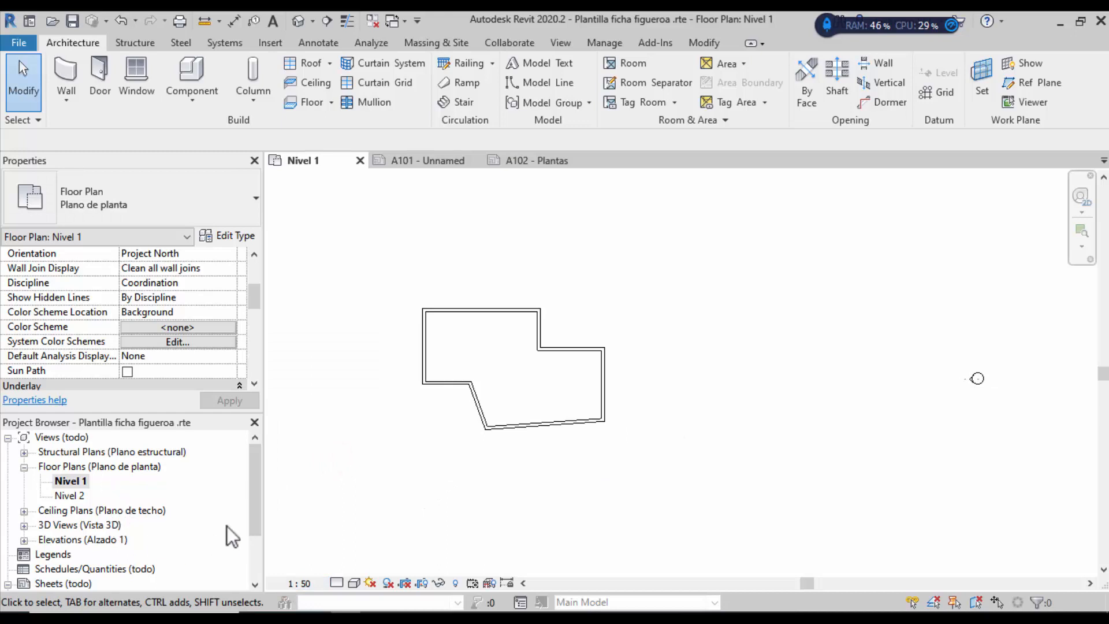
drag(254, 496, 226, 581)
click(255, 522)
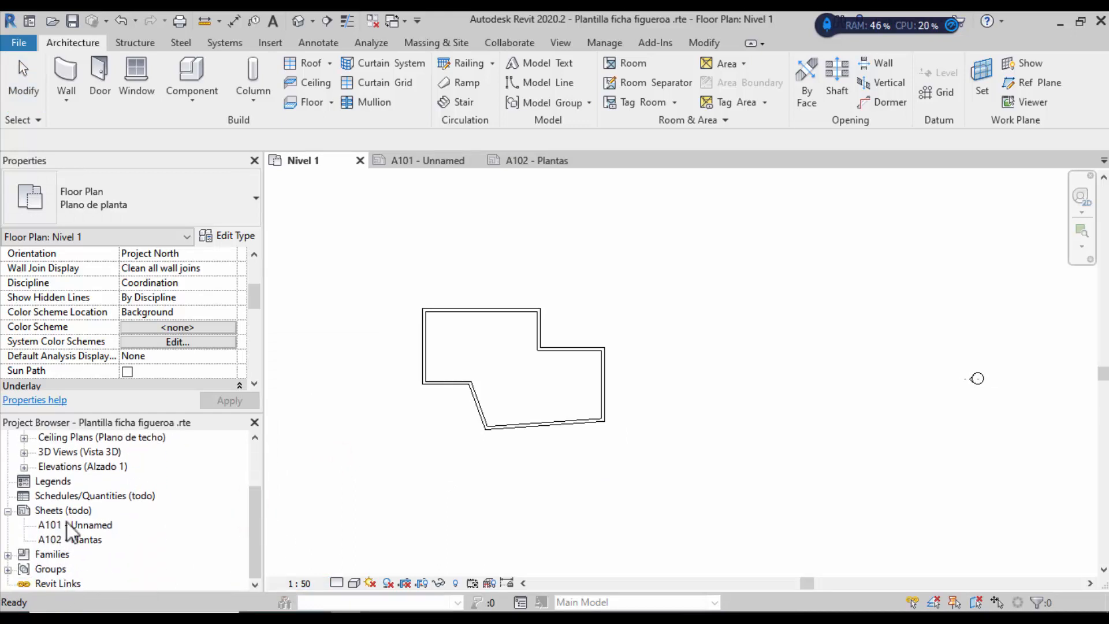
Step: Open sheet A102 - Plantas and place the Nivel 1 plan on it as a viewport
double_click(78, 539)
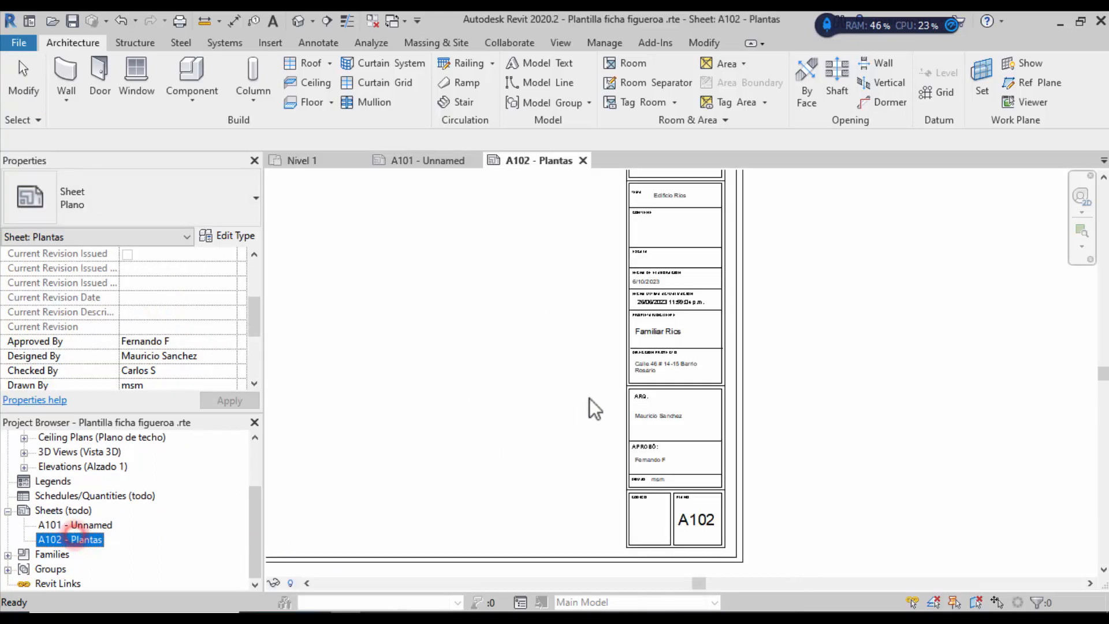
scroll(826, 491, down, 3)
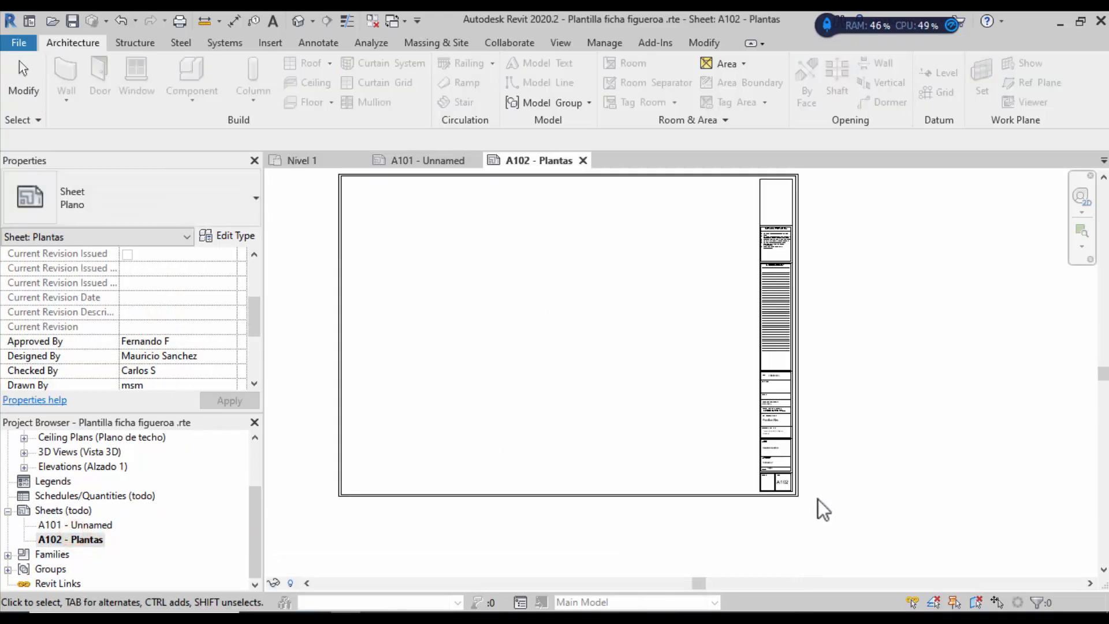
scroll(702, 312, up, 1)
drag(258, 525, 265, 470)
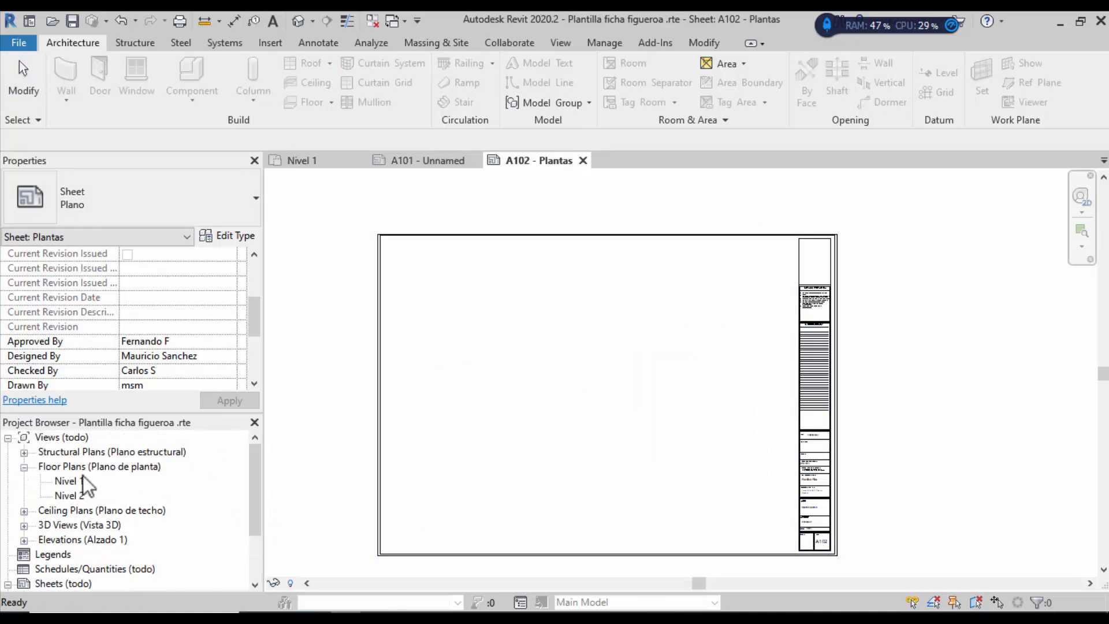
click(74, 481)
drag(81, 481, 489, 370)
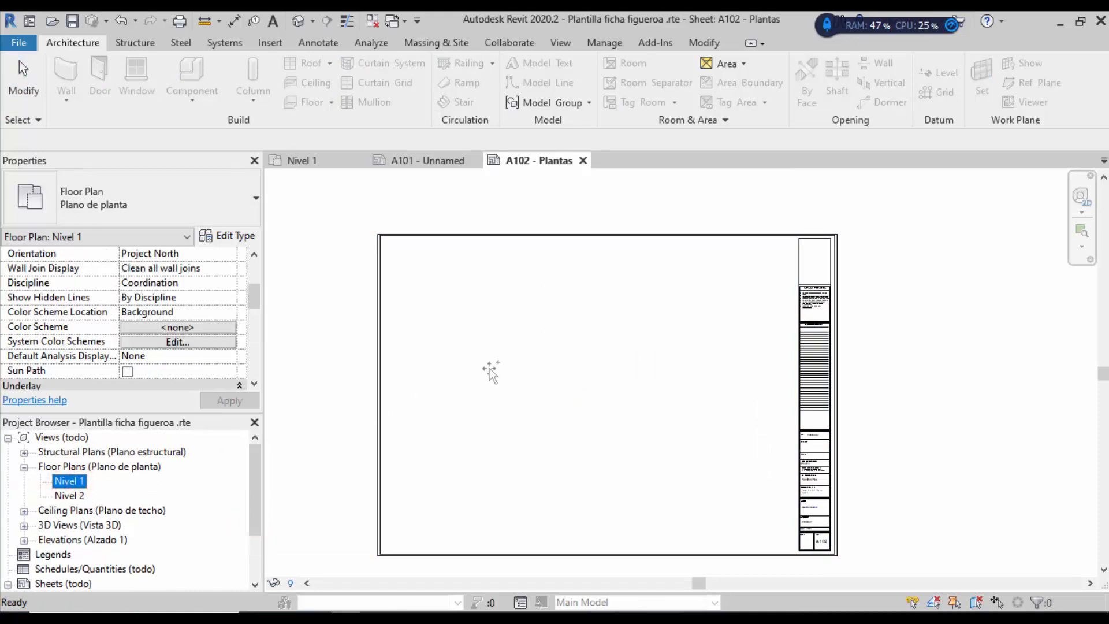
drag(522, 426, 522, 355)
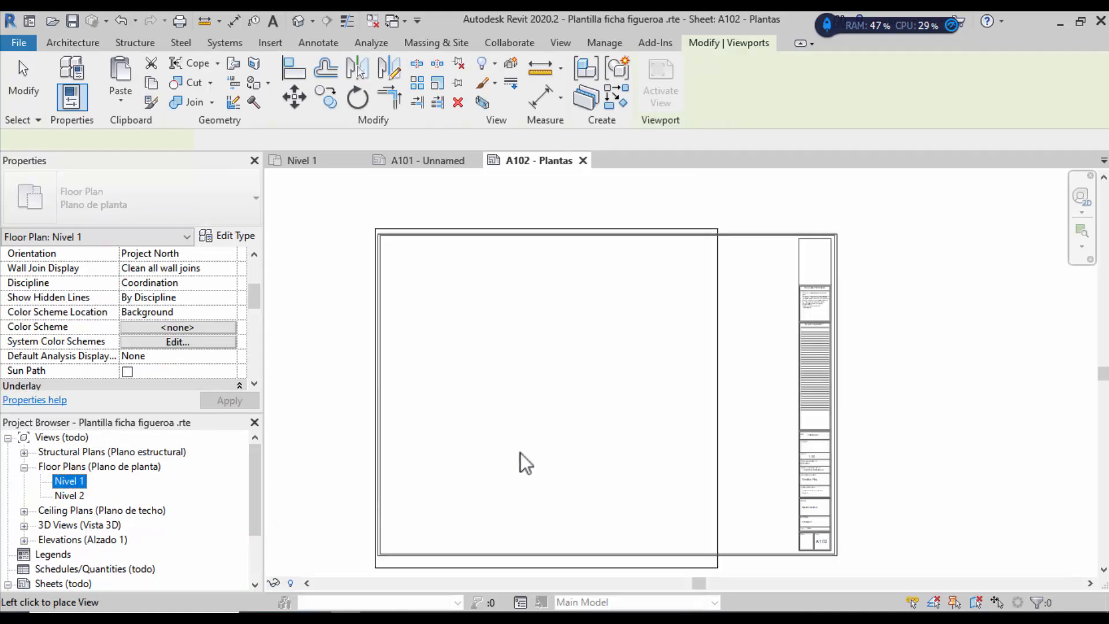
click(555, 387)
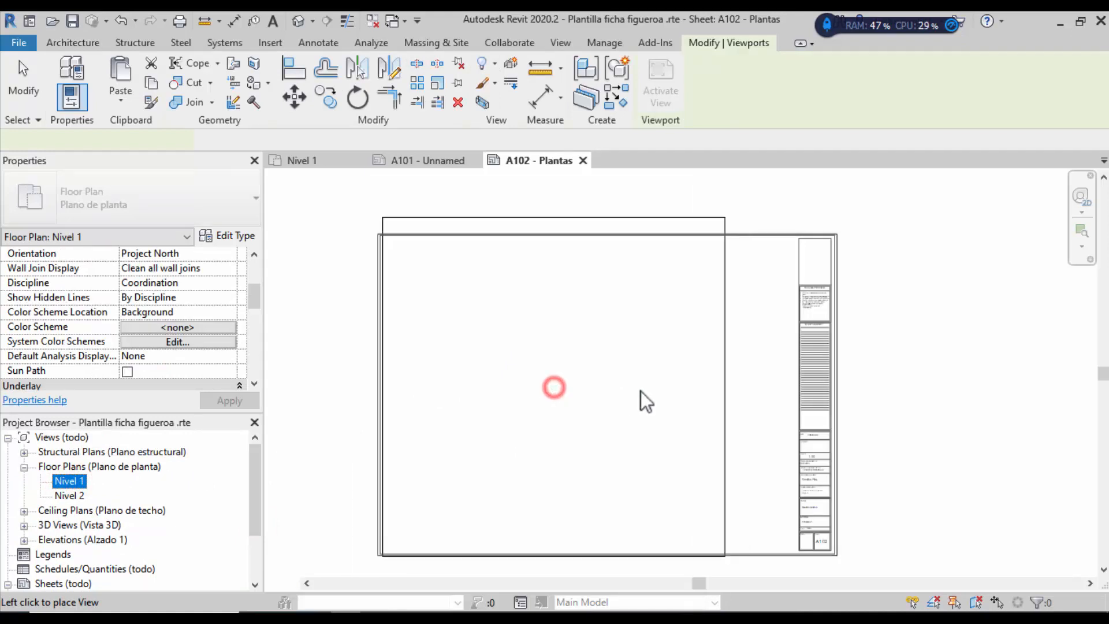
Step: Check the placed viewport, then return to the Nivel 1 floor plan
click(610, 216)
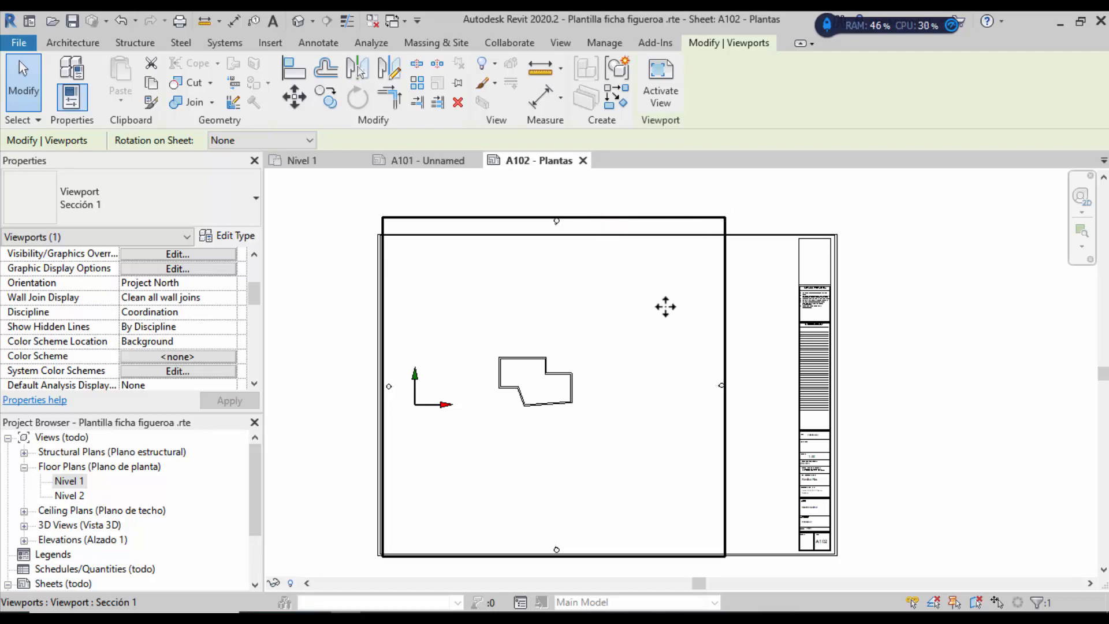
click(344, 330)
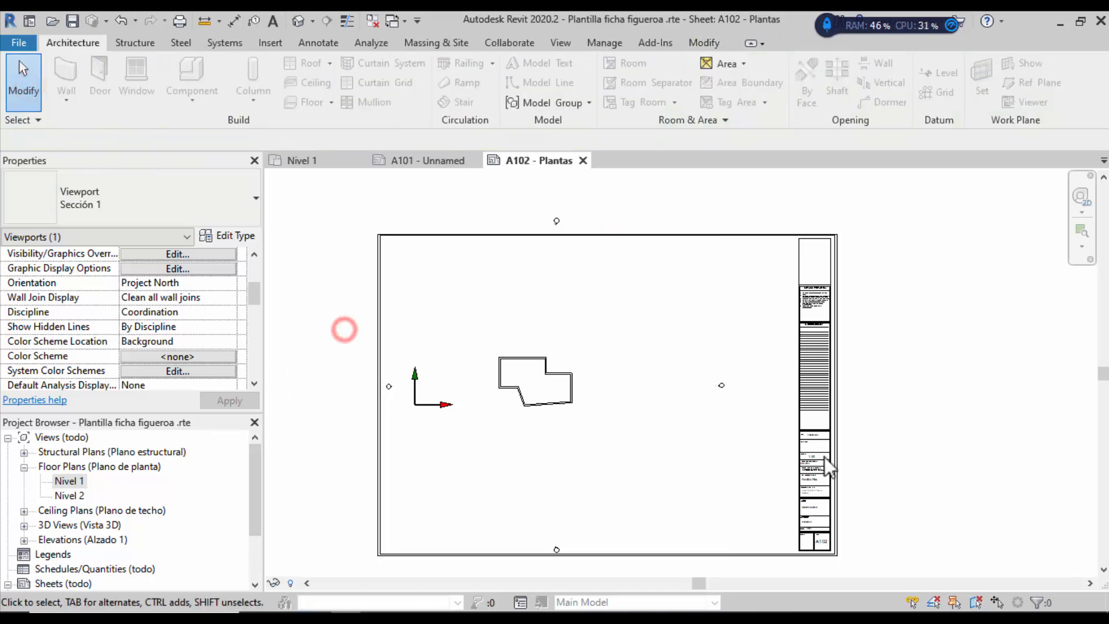
scroll(824, 466, up, 8)
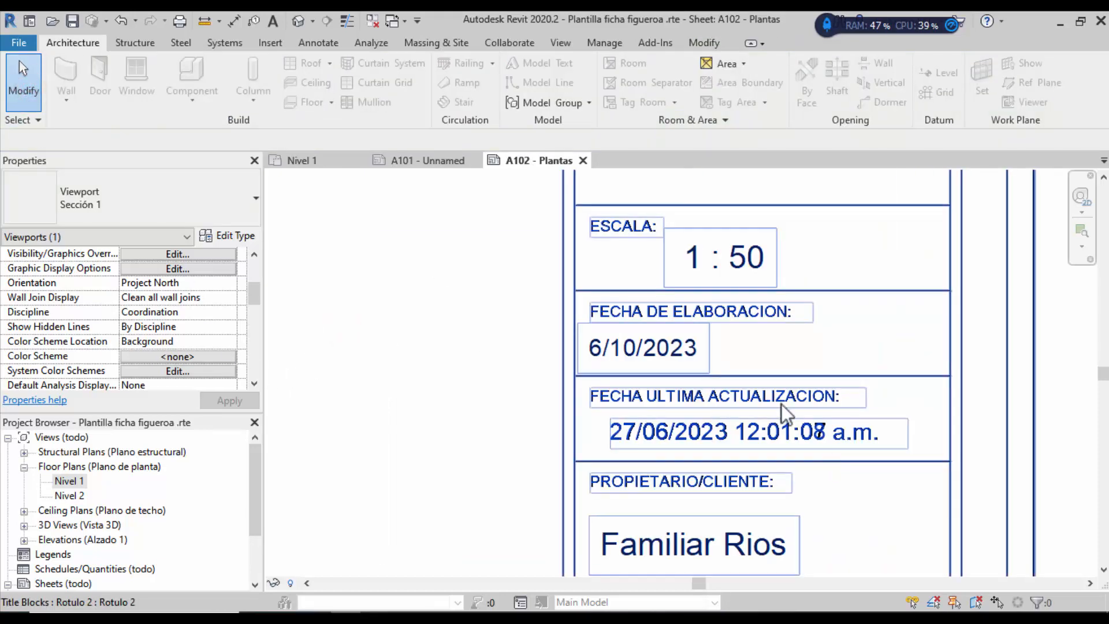
scroll(729, 352, down, 3)
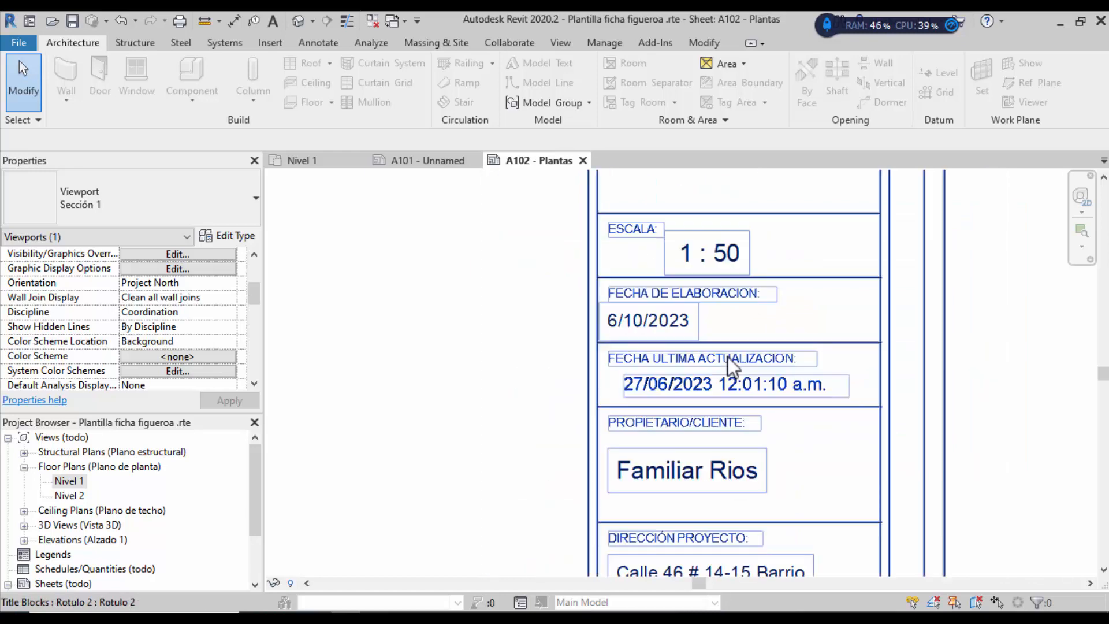
scroll(850, 299, down, 9)
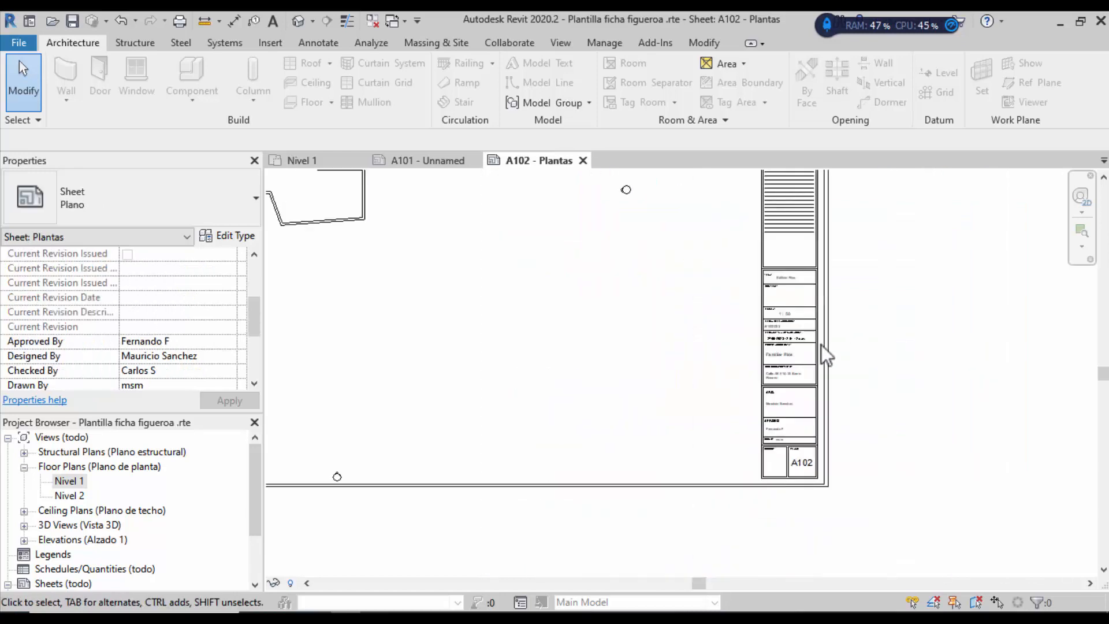
double_click(66, 482)
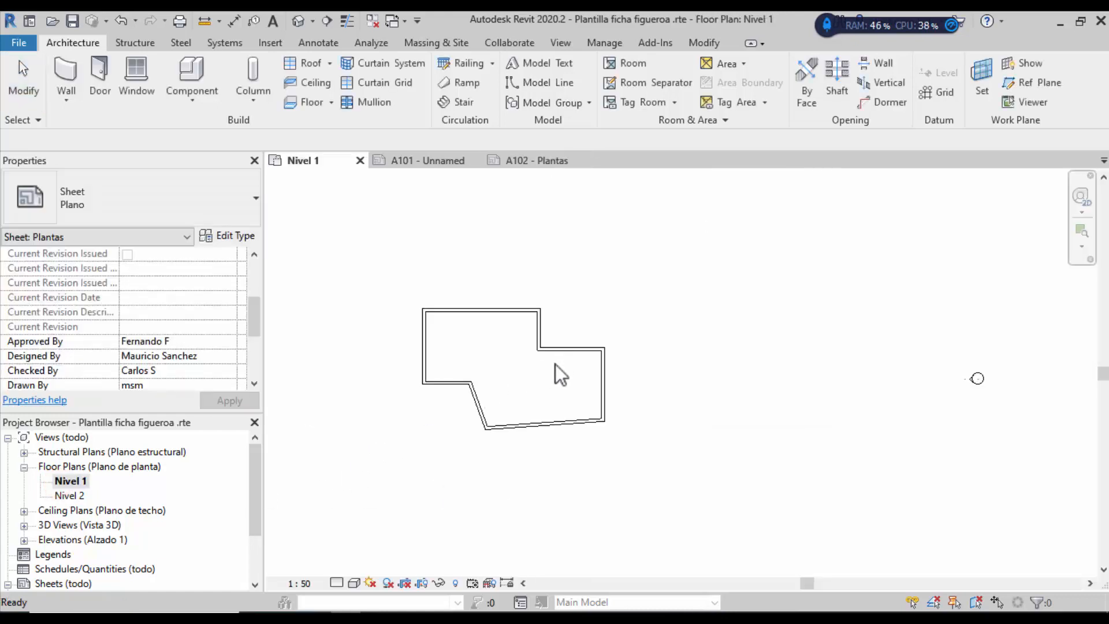
Step: Switch the Nivel 1 plan's view scale from 1:50 to 1:100
scroll(557, 355, down, 2)
click(298, 583)
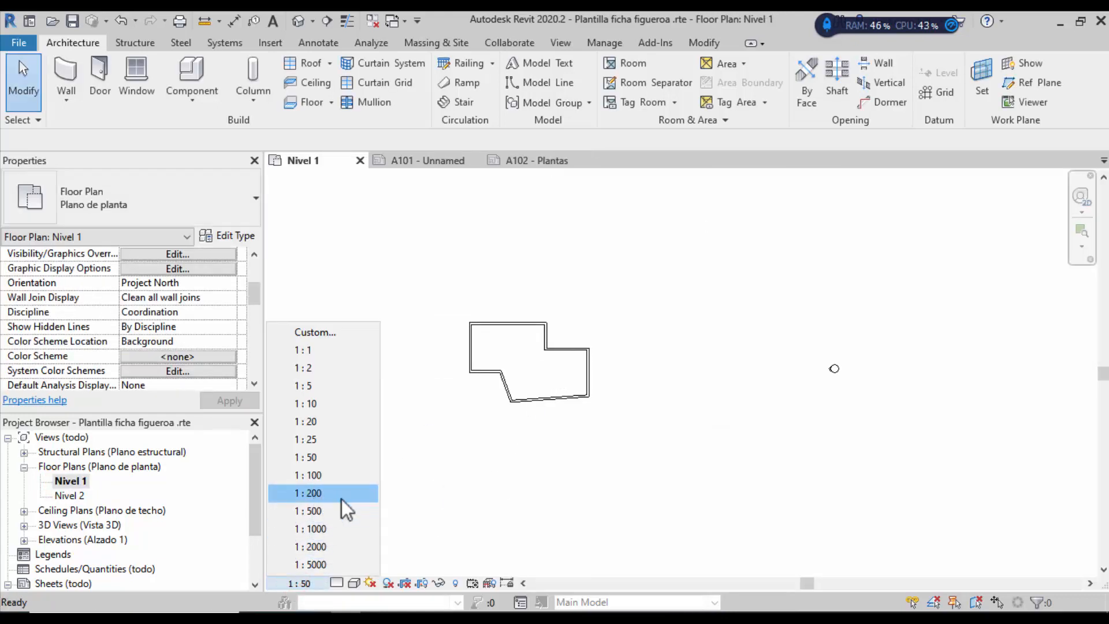
click(349, 472)
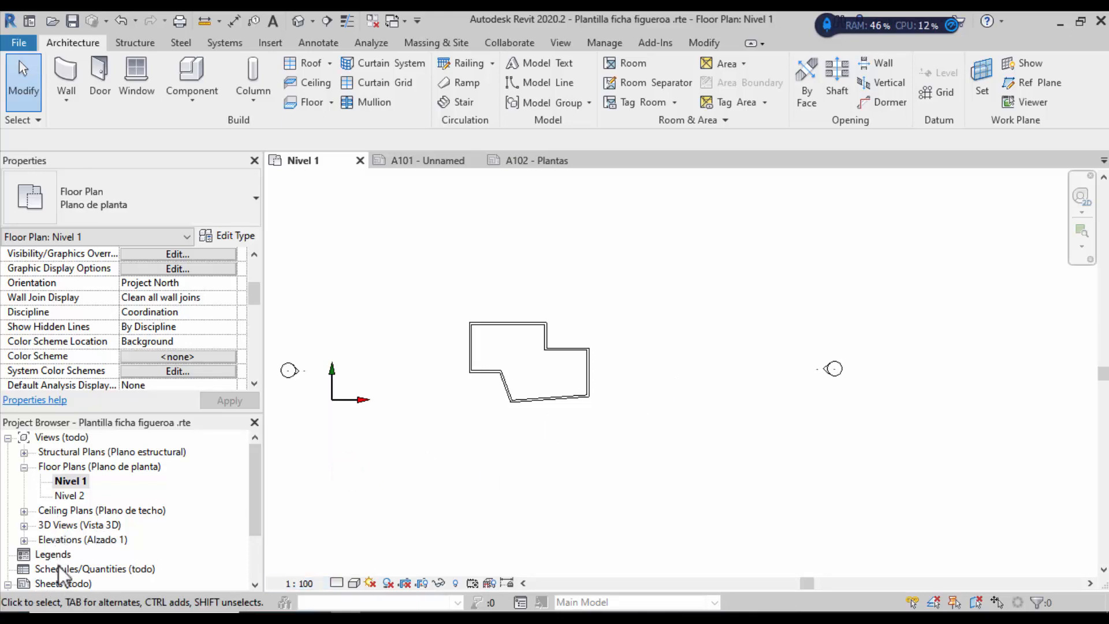
scroll(136, 510, down, 2)
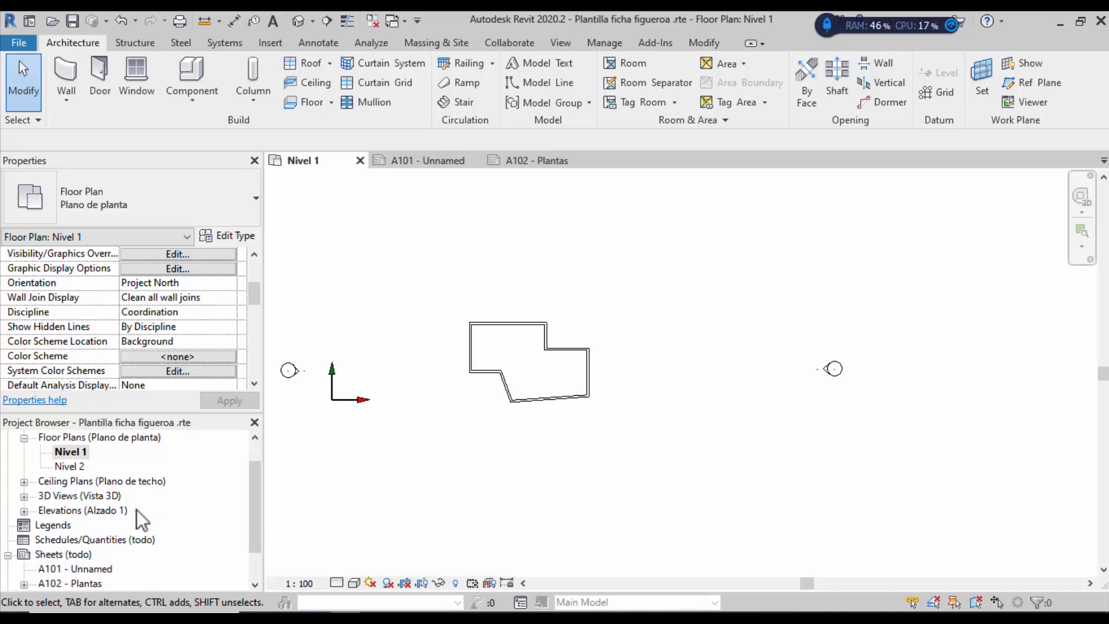
Step: On sheet A102 - Plantas, drag the 1:100 Nivel 1 viewport toward the upper left
double_click(88, 580)
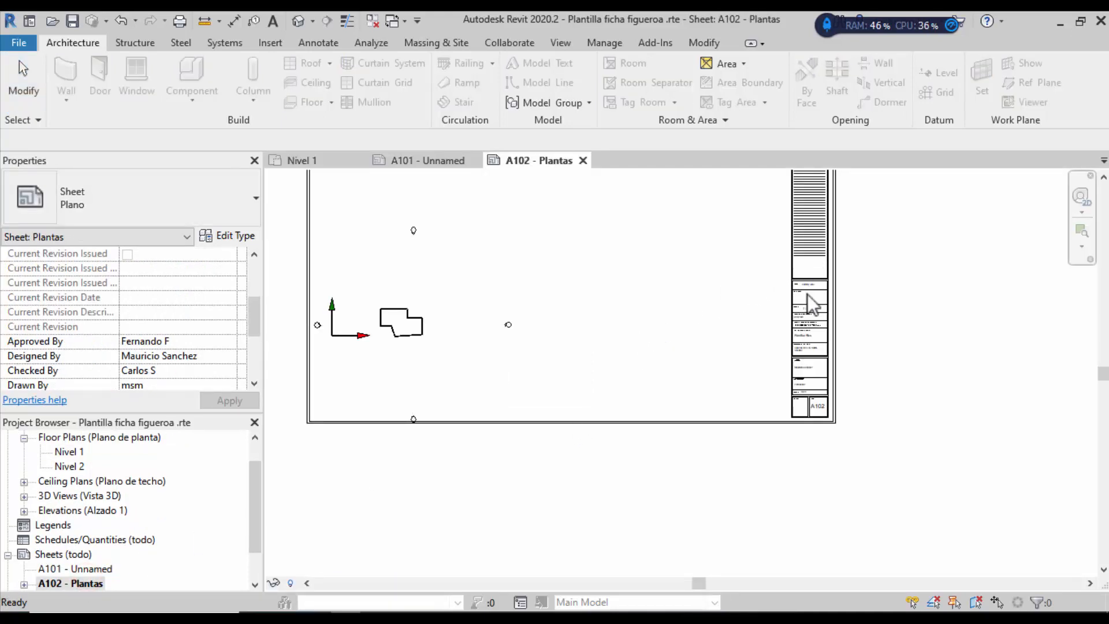
scroll(809, 307, up, 5)
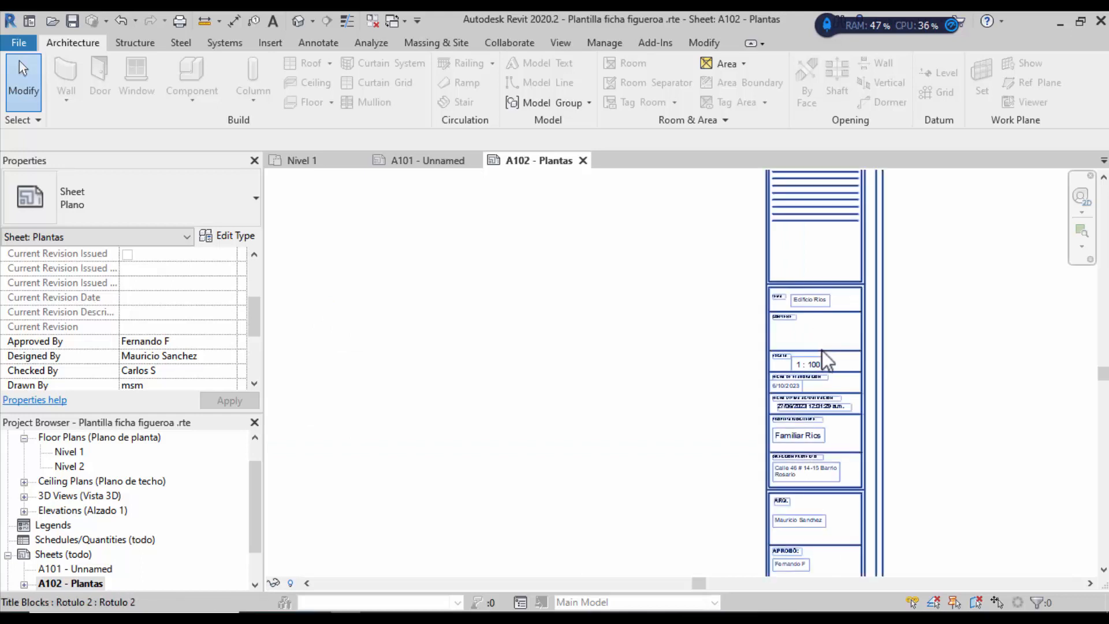
scroll(823, 352, down, 3)
scroll(543, 390, down, 2)
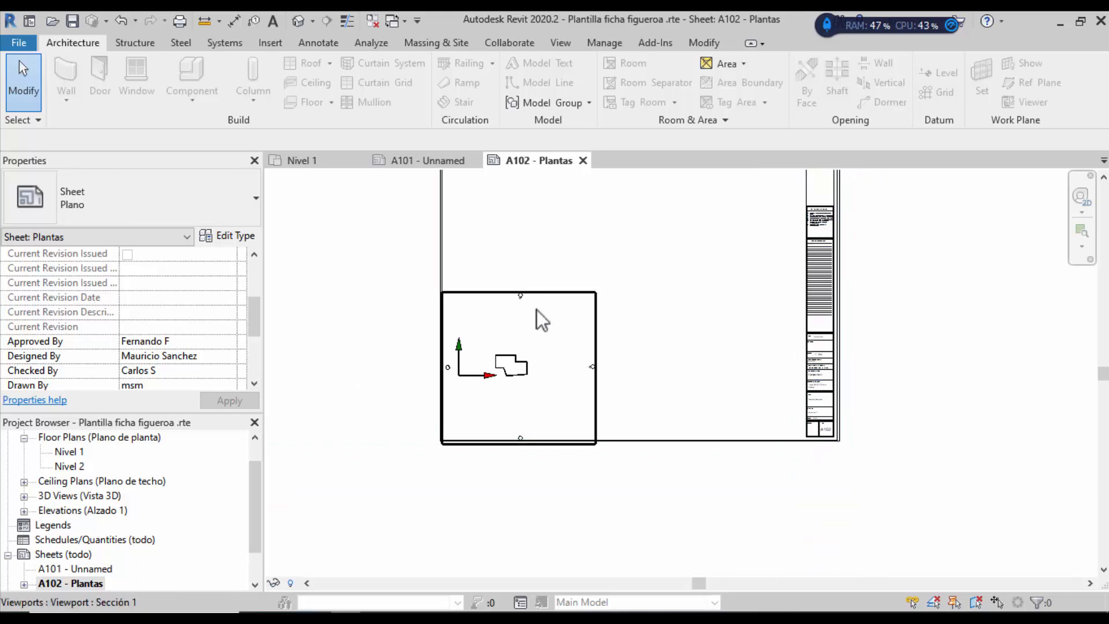
drag(541, 292, 556, 185)
scroll(532, 388, down, 2)
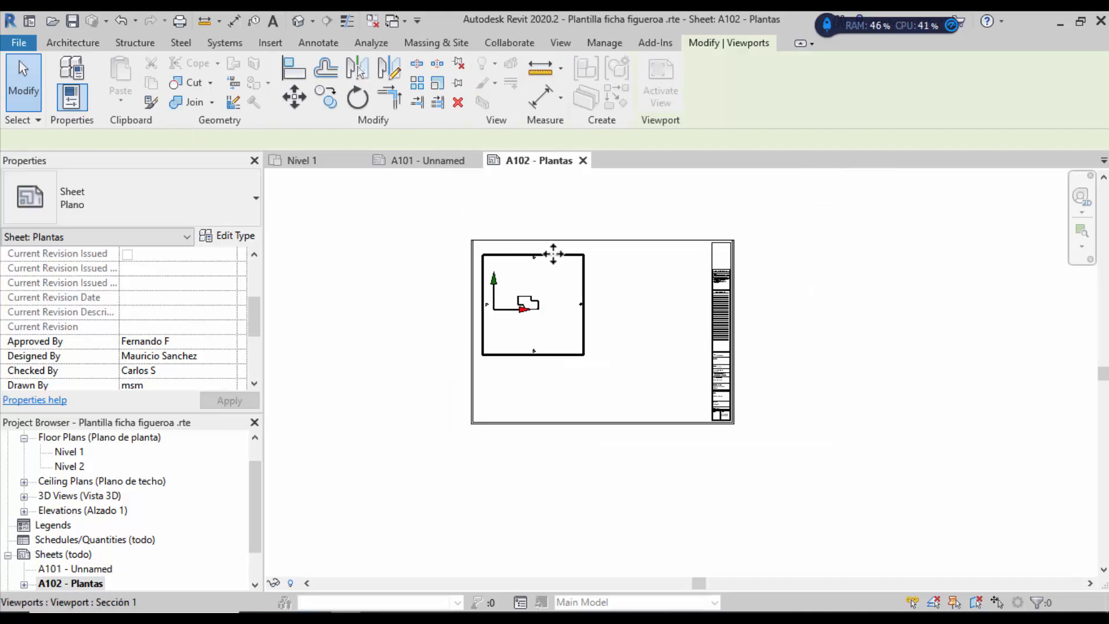
click(549, 246)
mouse_move(548, 242)
mouse_down()
mouse_move(539, 232)
mouse_move(549, 250)
mouse_move(536, 253)
mouse_move(547, 238)
mouse_up()
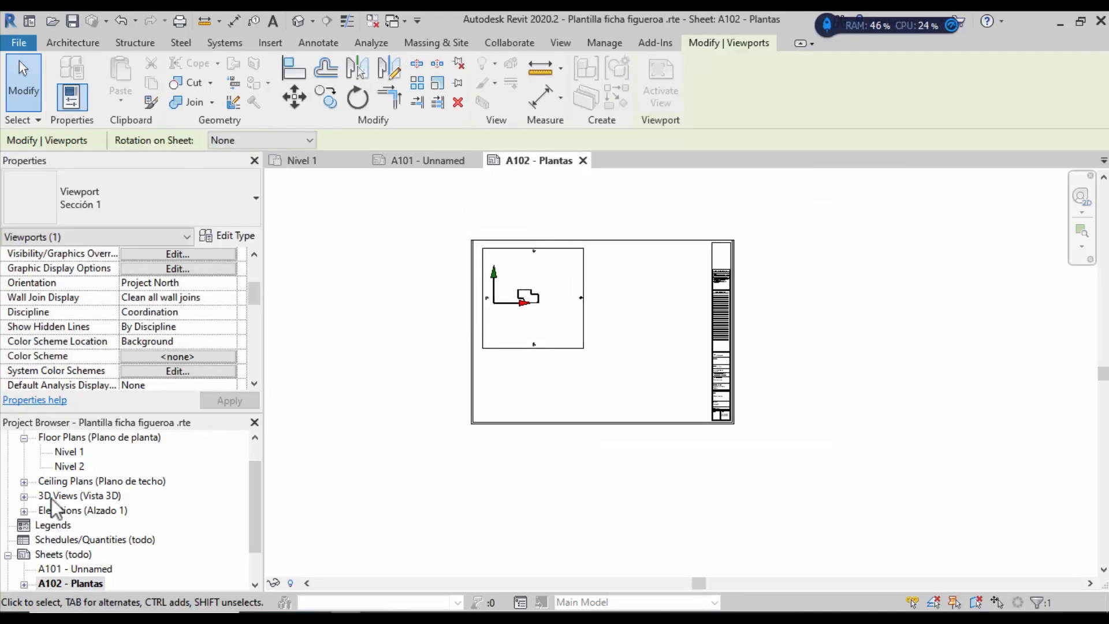
double_click(68, 455)
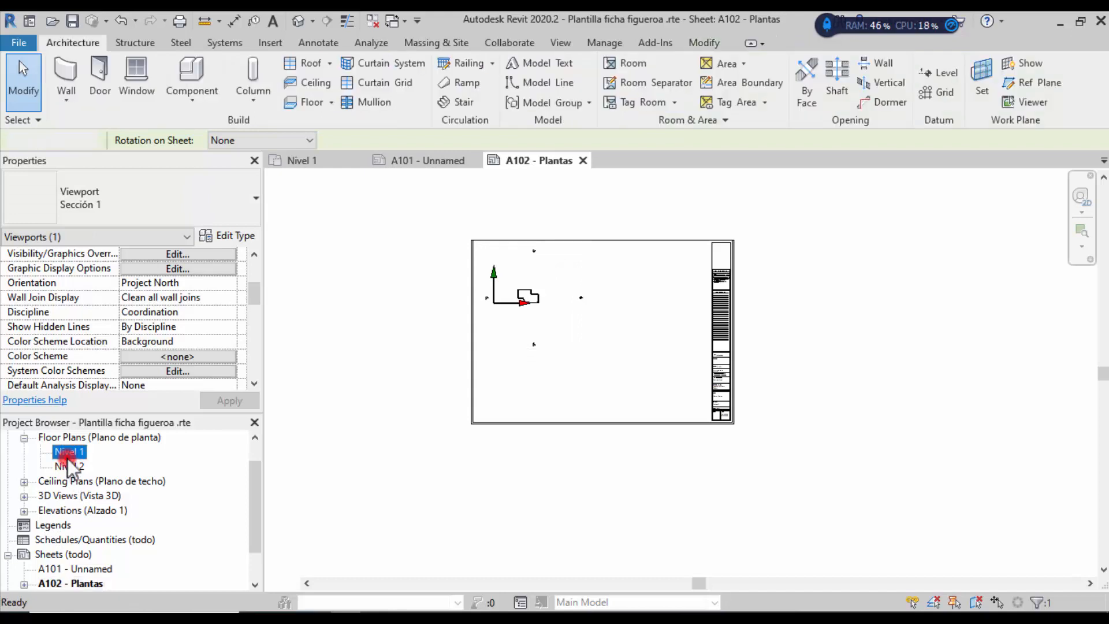
Step: On Nivel 2, draw a closed wall outline with WA, starting with an 8.6 m wall
double_click(68, 466)
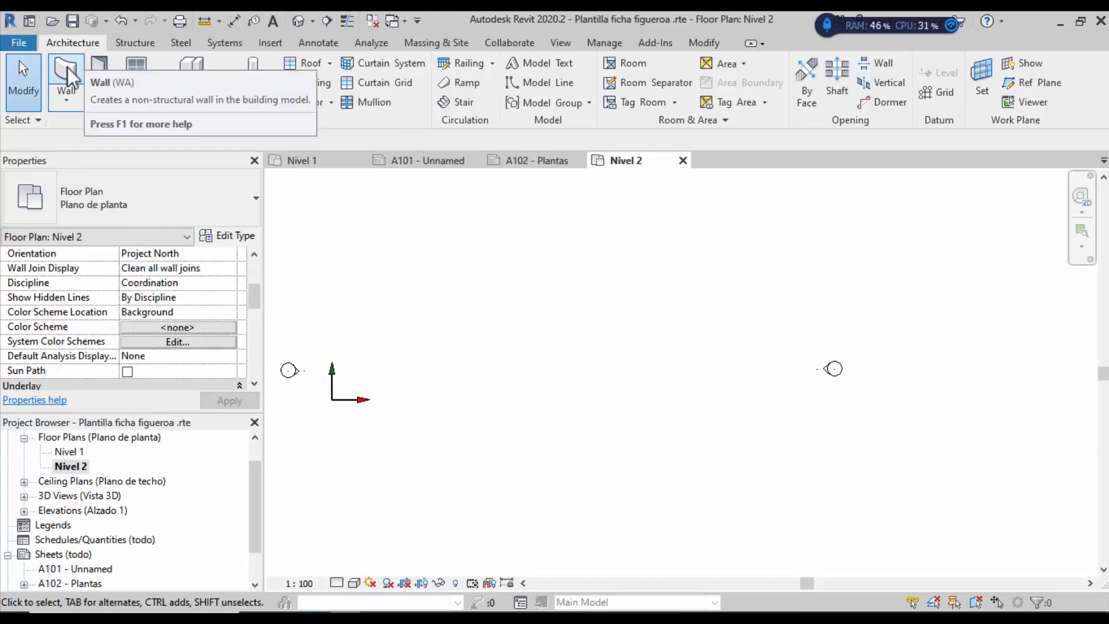
key(w)
key(a)
click(525, 332)
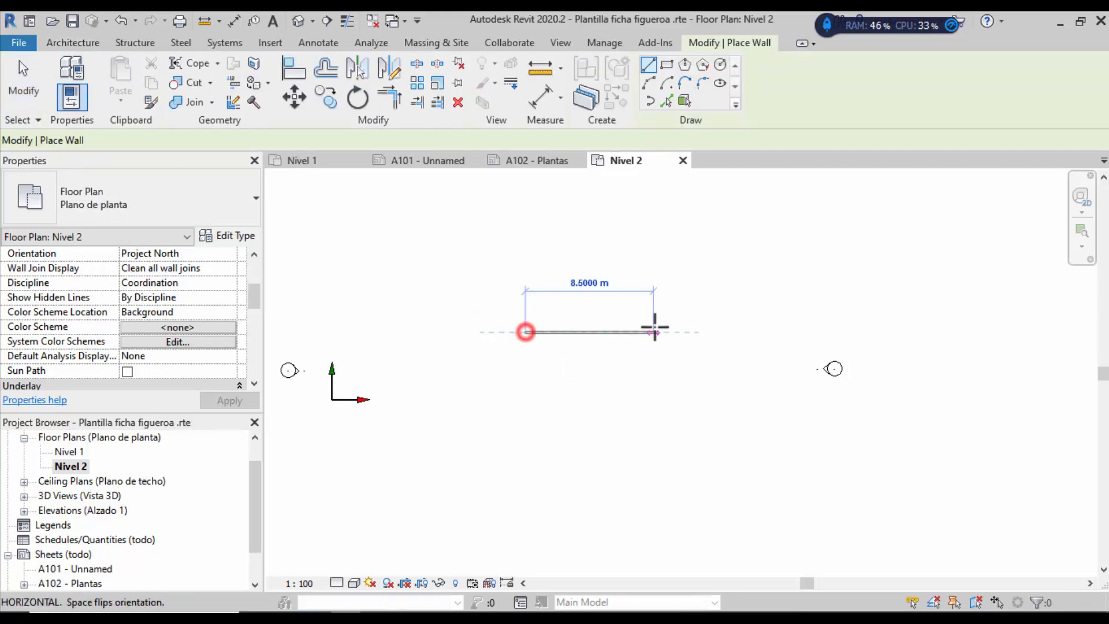
click(656, 386)
click(655, 385)
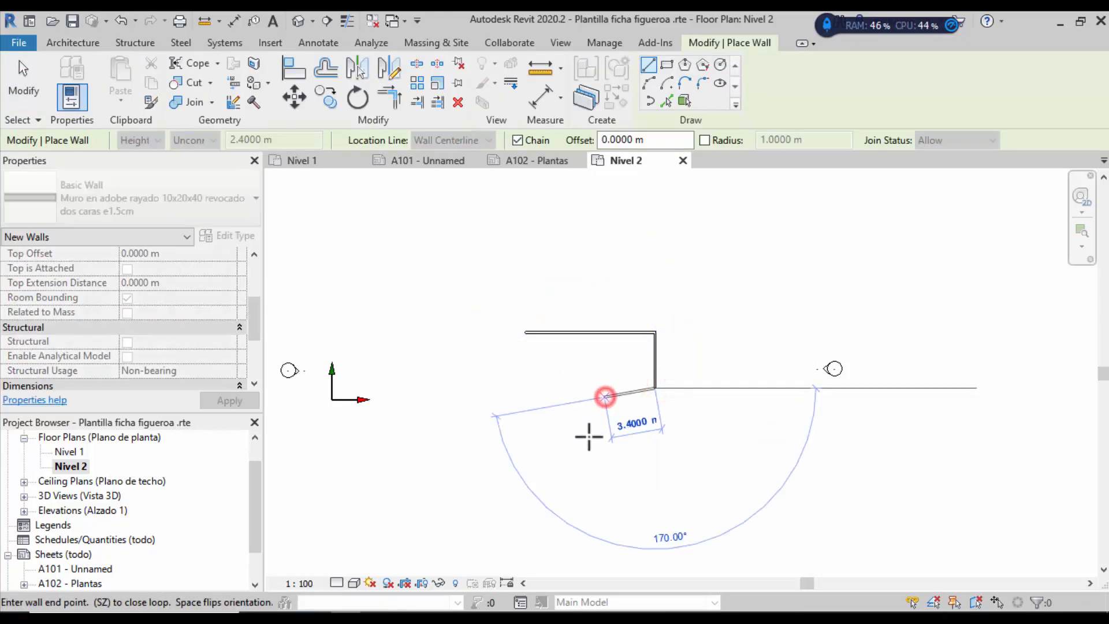
click(605, 397)
click(586, 441)
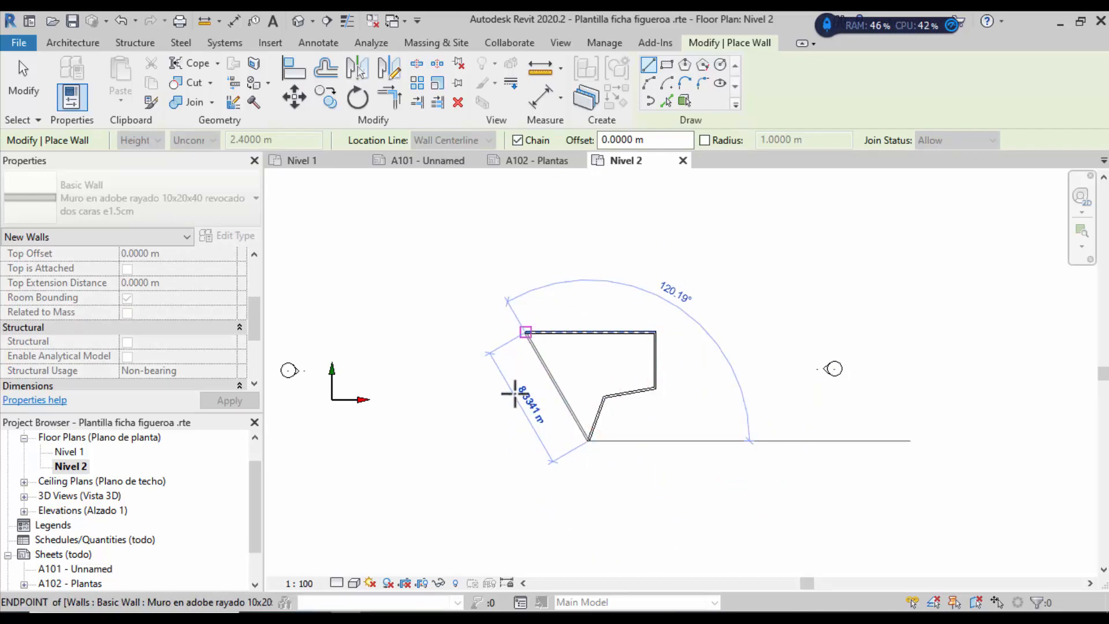
click(513, 411)
click(526, 333)
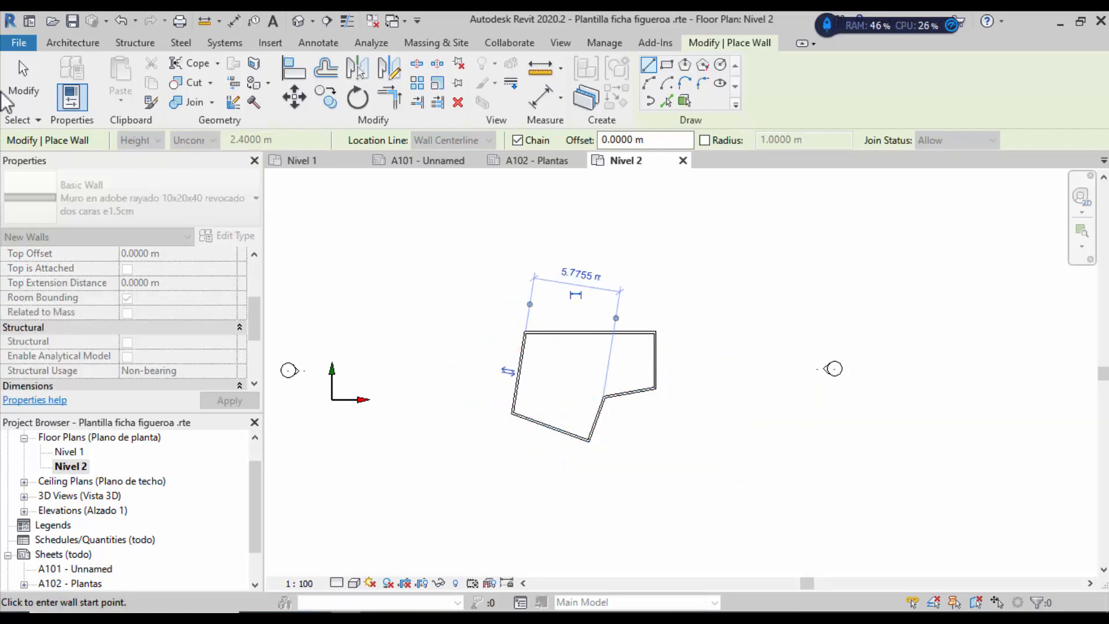
Step: Finish wall placement and set the Nivel 2 plan's view scale to 1:50
click(22, 92)
click(299, 583)
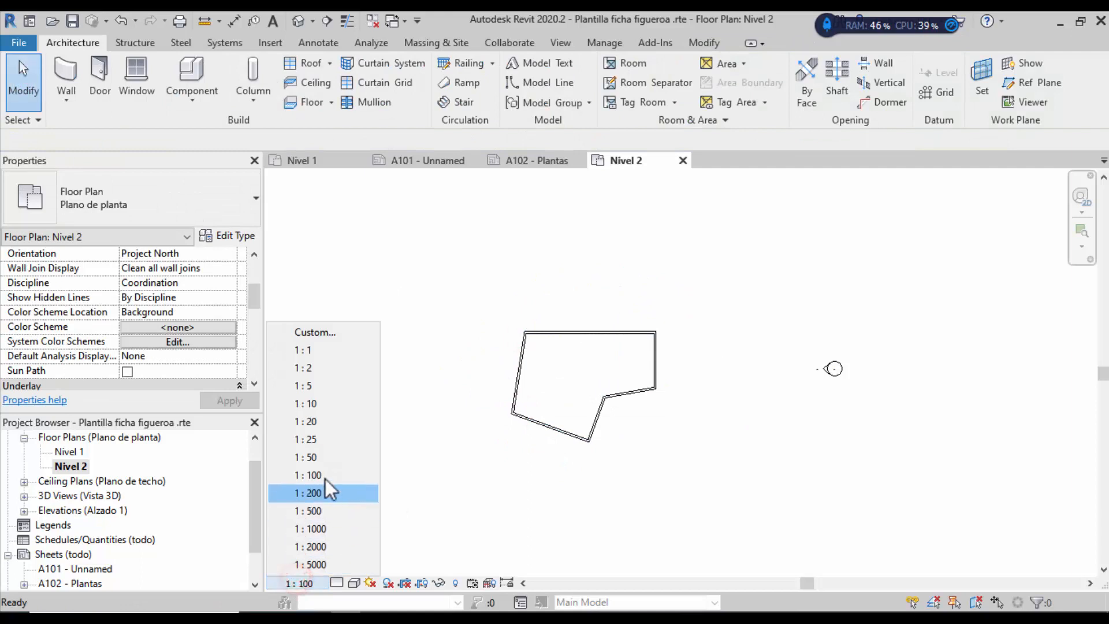
click(328, 458)
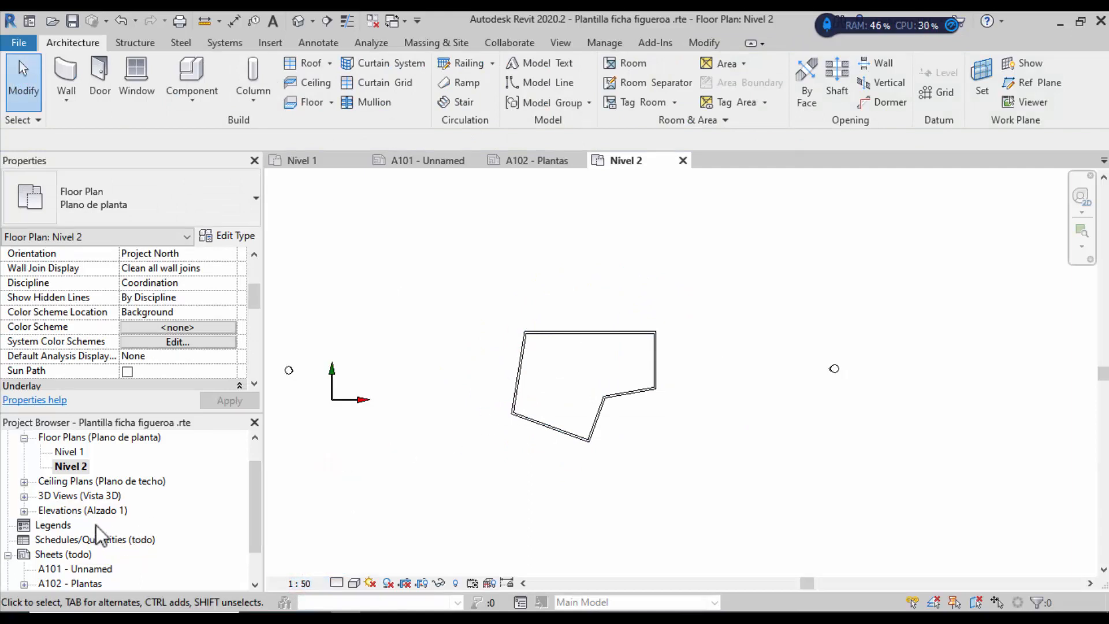
Step: Place the Nivel 2 plan as a viewport in the lower half of sheet A102 - Plantas
double_click(70, 585)
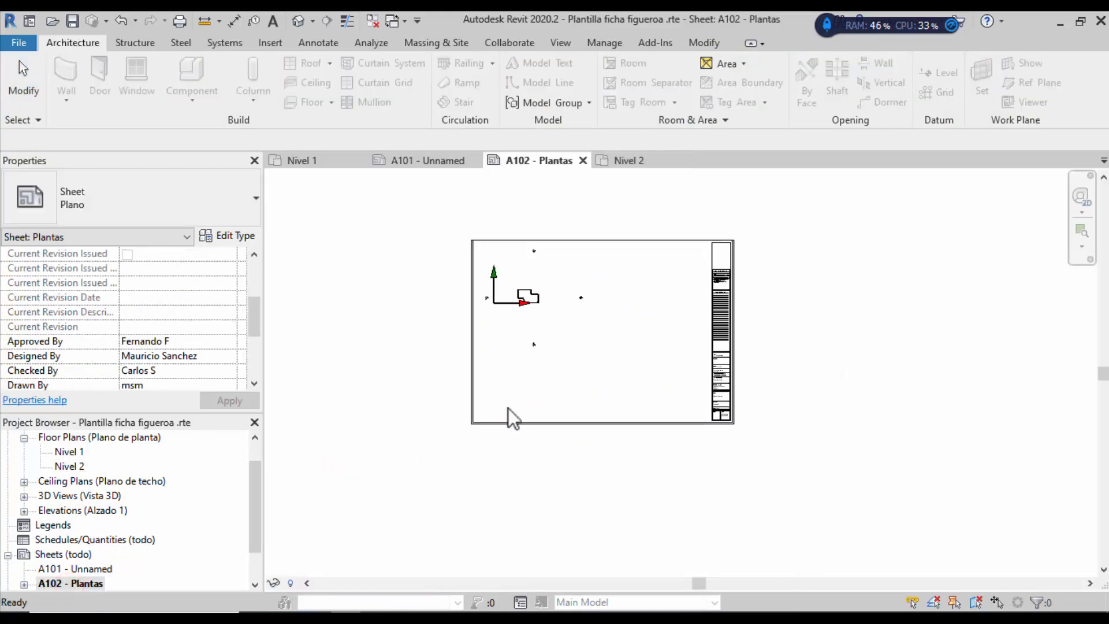
click(69, 465)
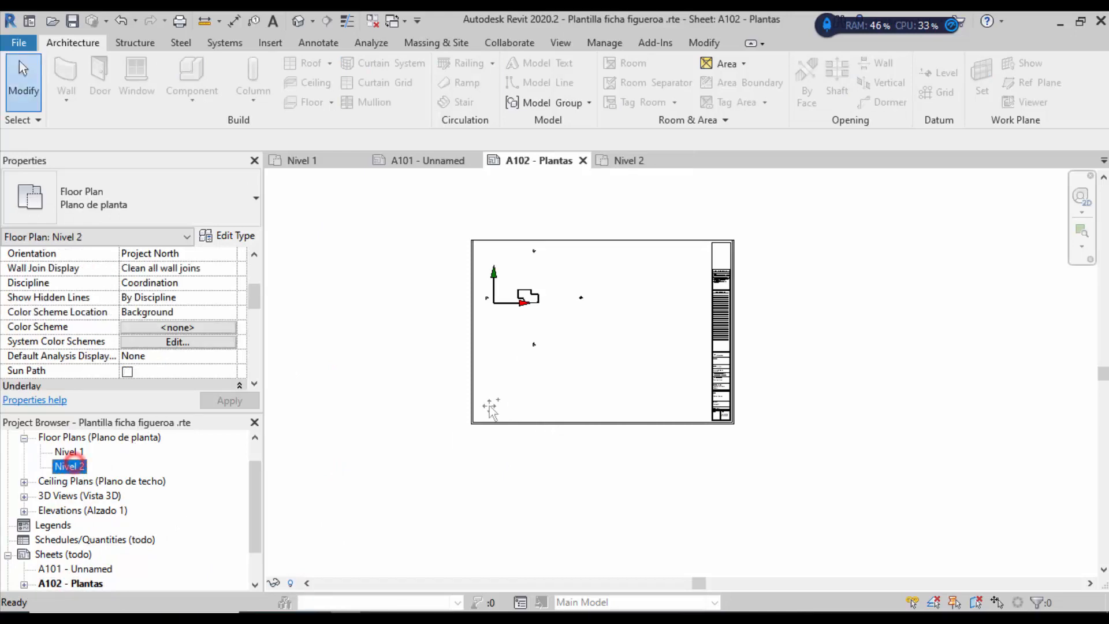
drag(490, 407, 604, 380)
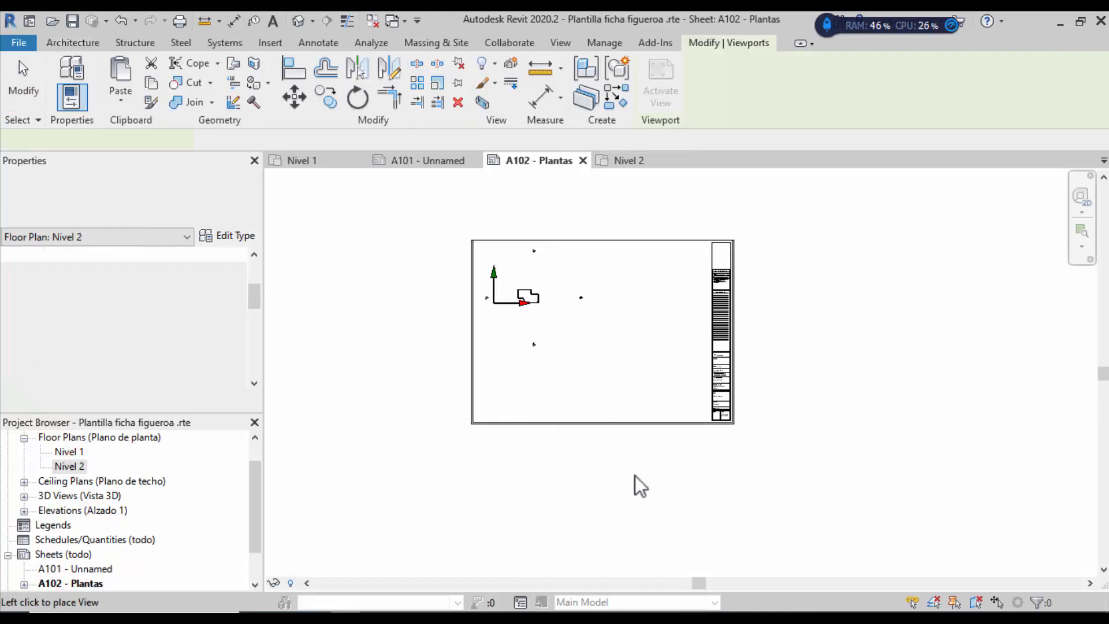
click(644, 376)
click(830, 369)
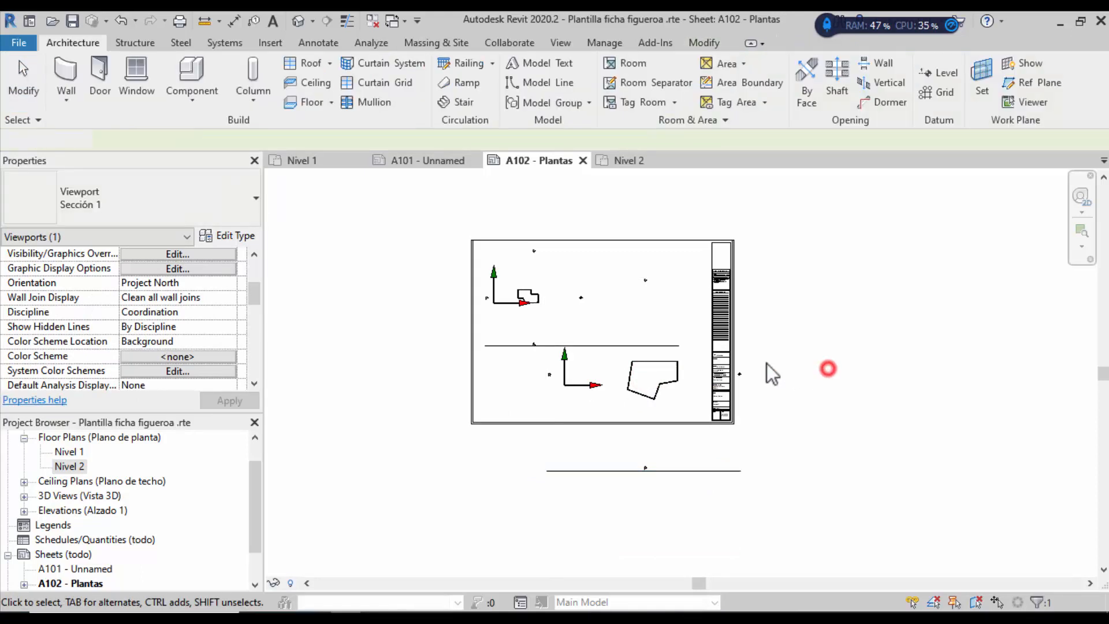
scroll(722, 373, up, 8)
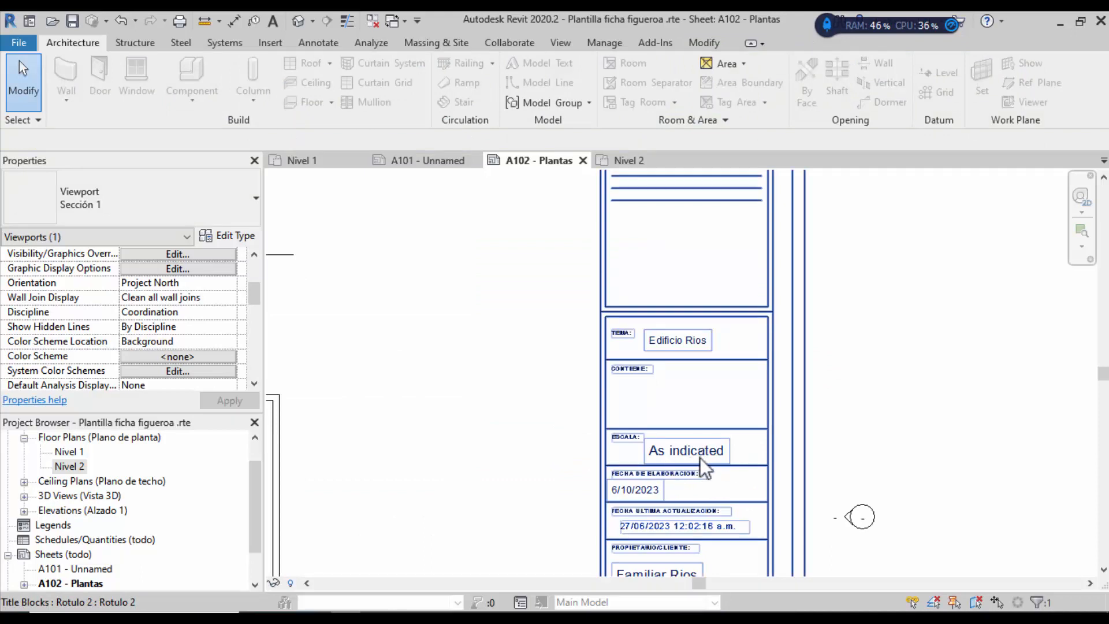
scroll(636, 316, down, 4)
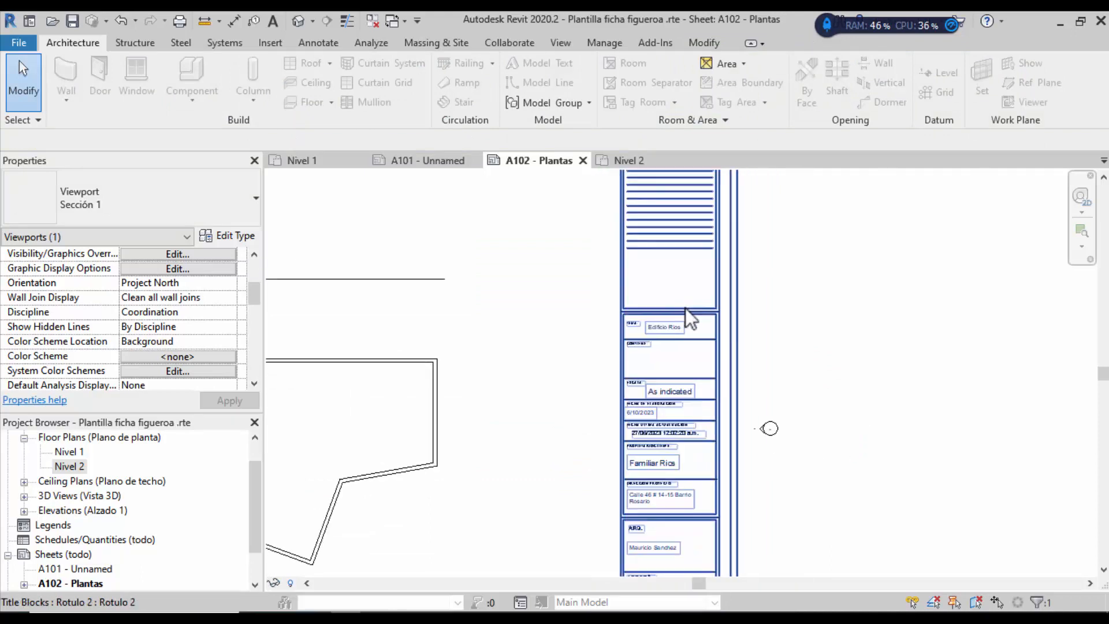
scroll(686, 307, down, 3)
scroll(554, 348, down, 2)
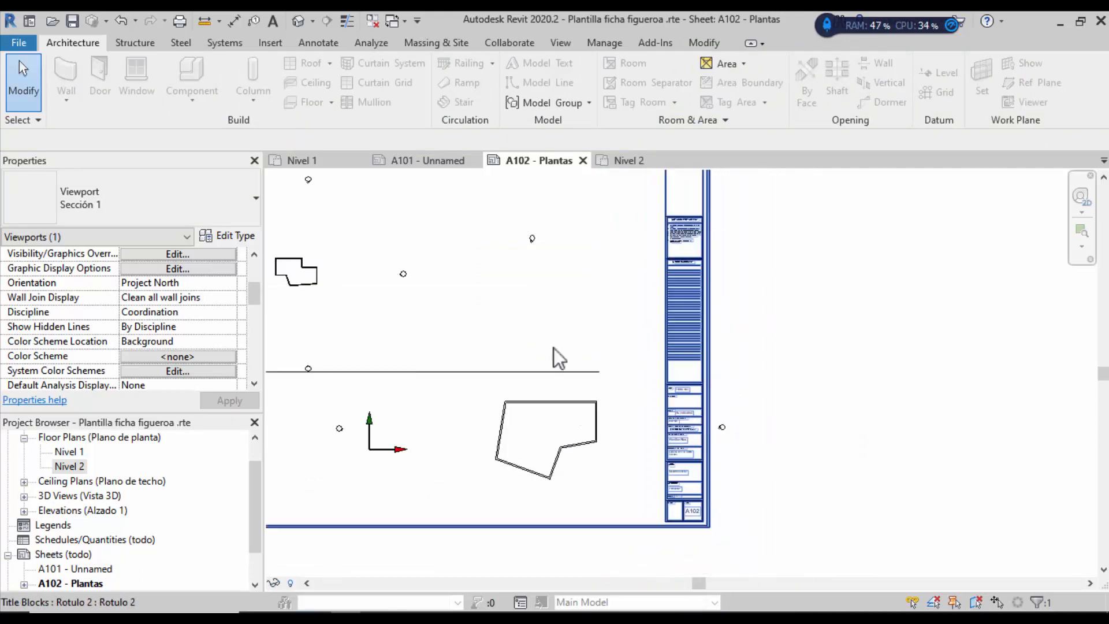
scroll(692, 412, down, 3)
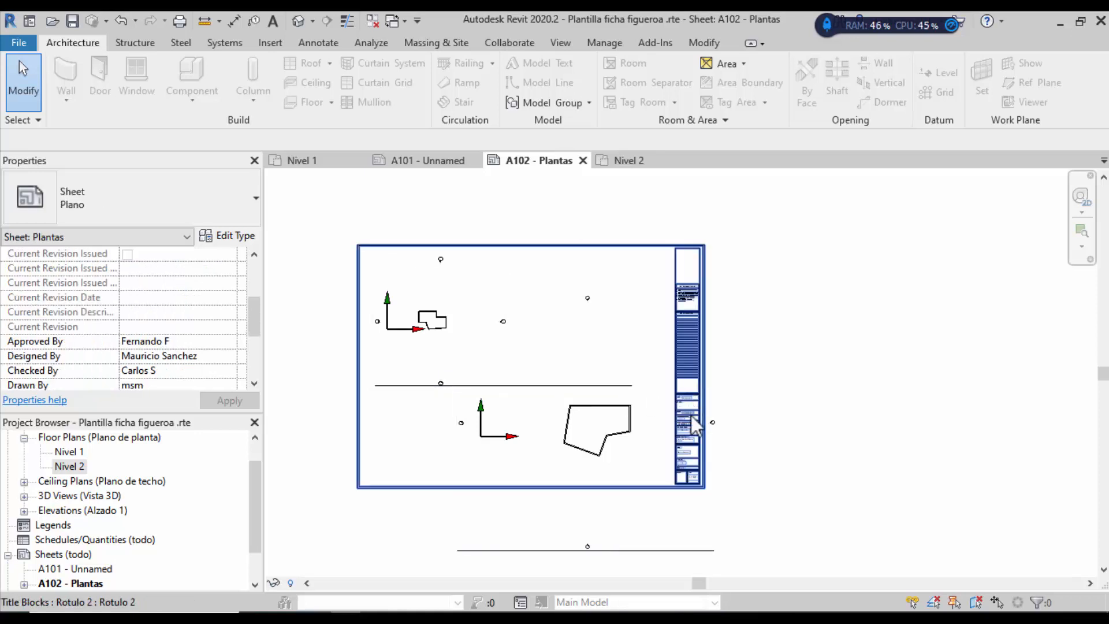
scroll(693, 418, up, 3)
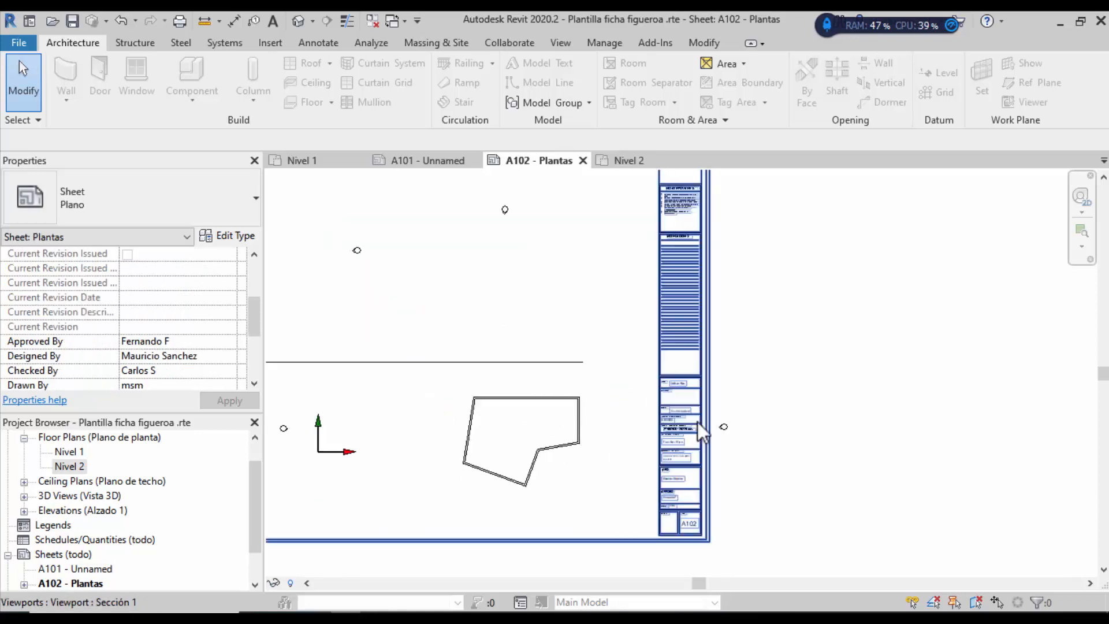
scroll(697, 419, up, 4)
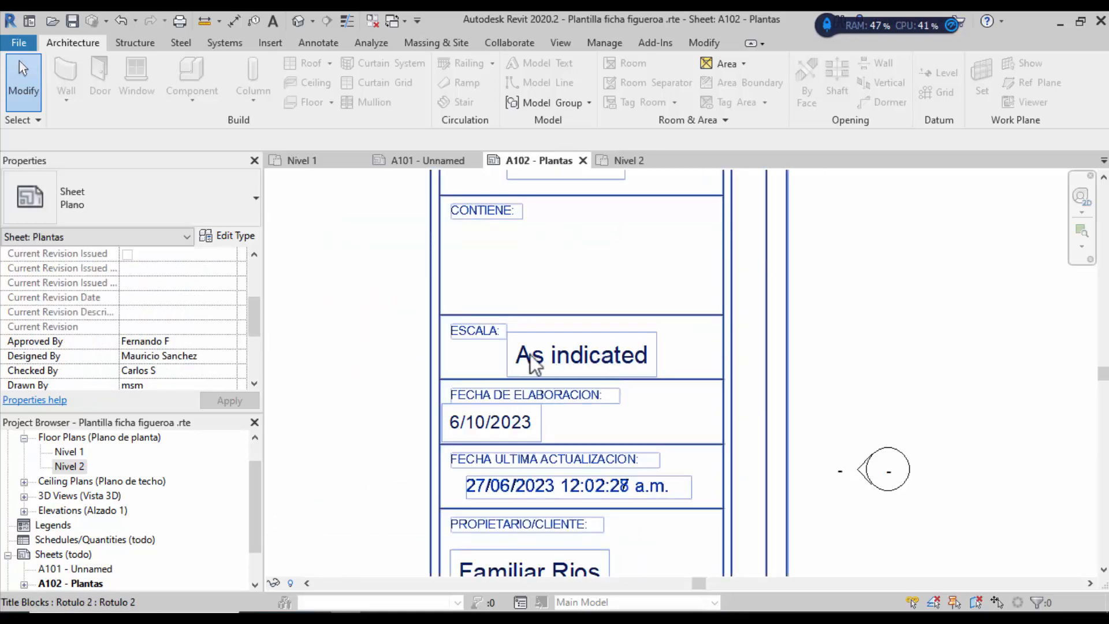
scroll(618, 327, down, 2)
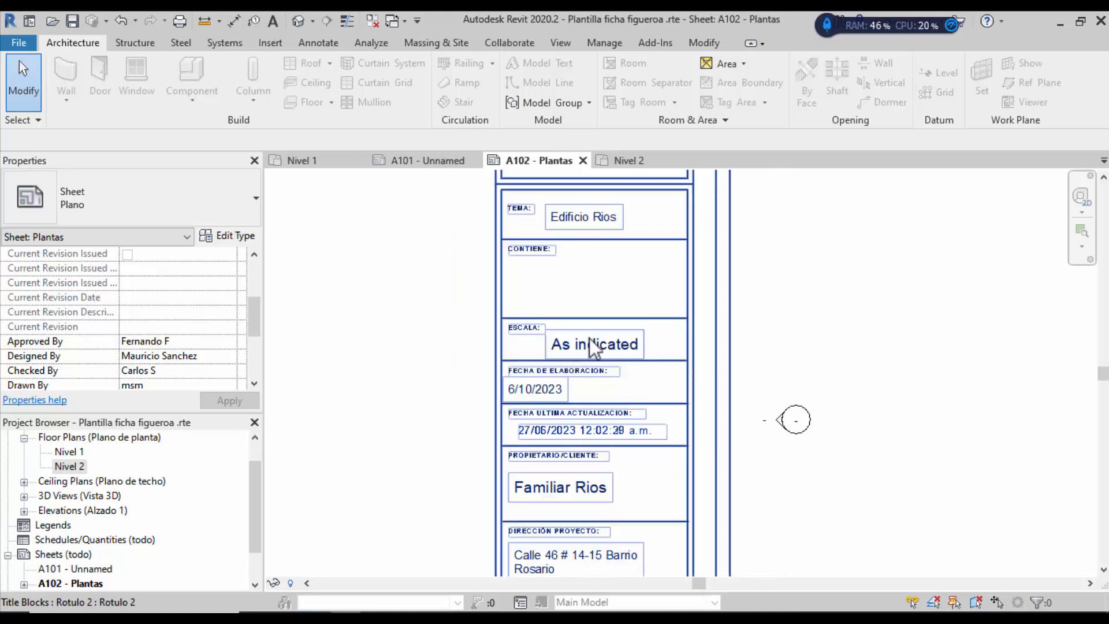
scroll(635, 325, down, 2)
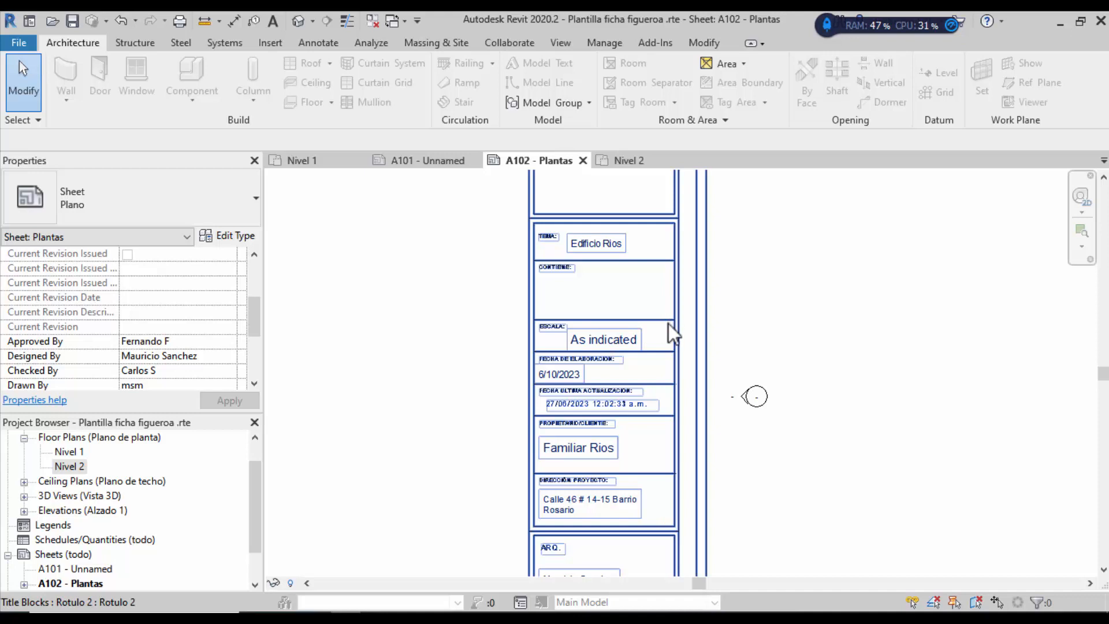
scroll(668, 324, down, 3)
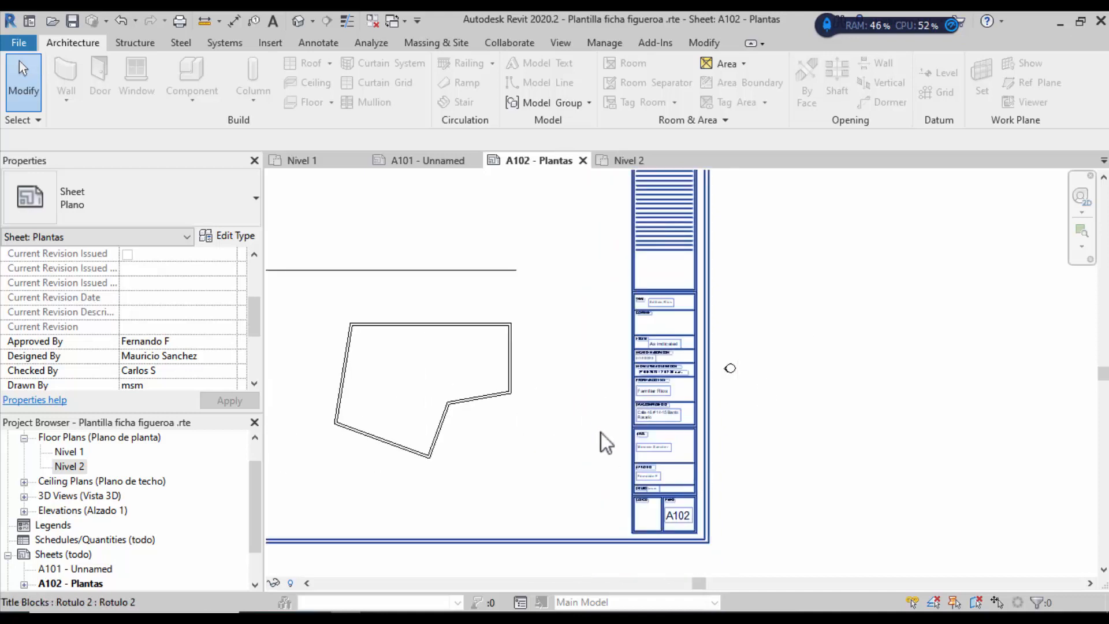
scroll(601, 440, down, 3)
scroll(395, 353, up, 1)
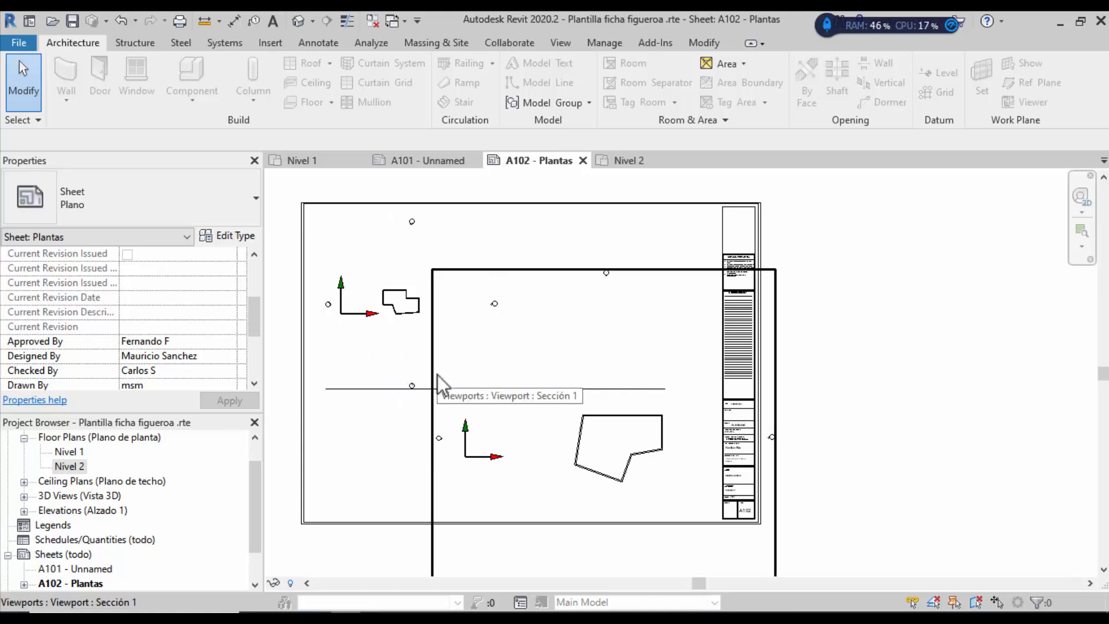
Step: Delete the lower and then the upper plan viewport from sheet A102
click(633, 270)
key(Delete)
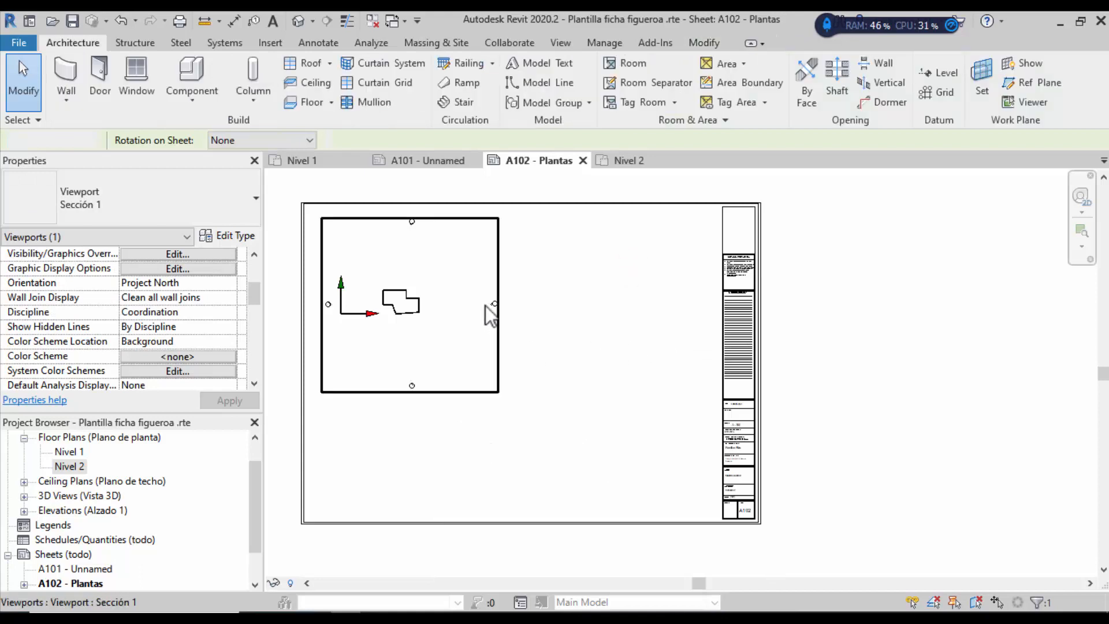
click(479, 219)
key(Delete)
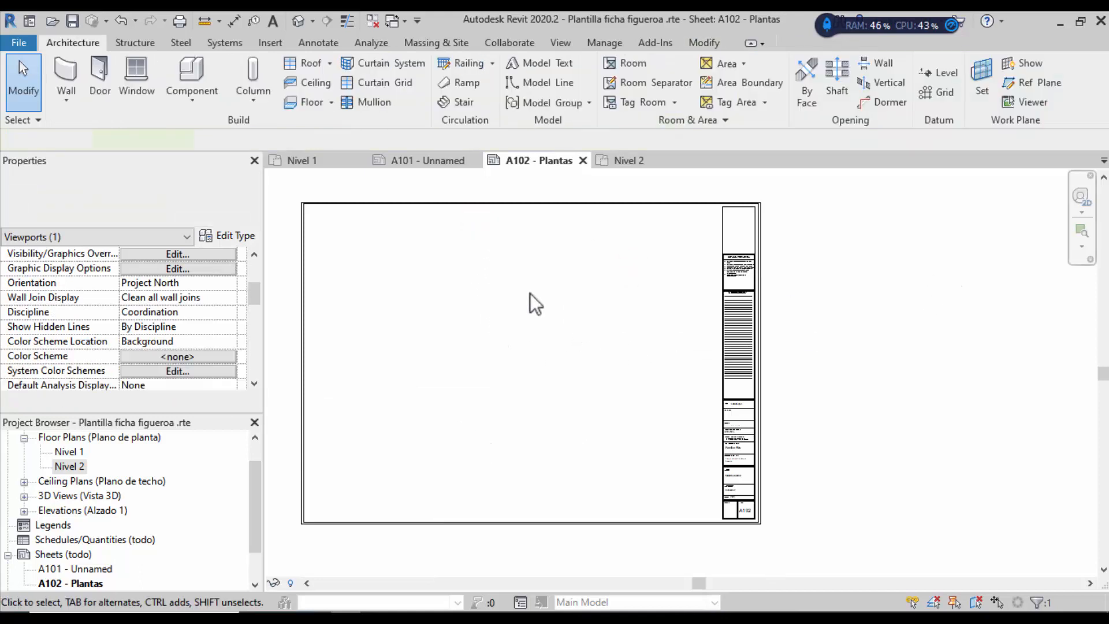
scroll(744, 393, down, 1)
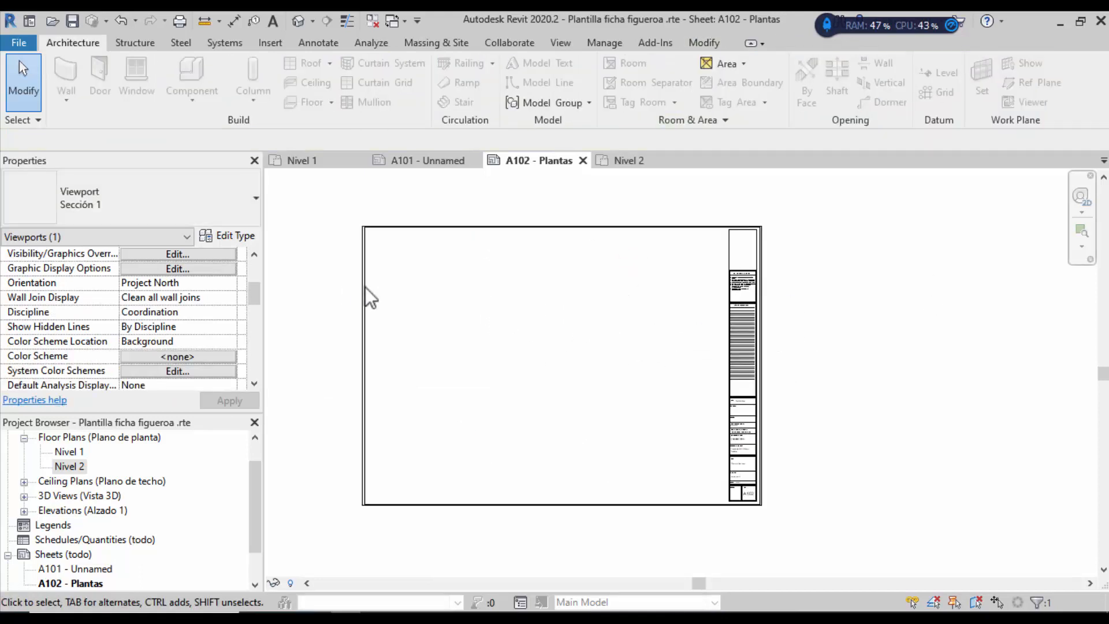
scroll(365, 286, up, 1)
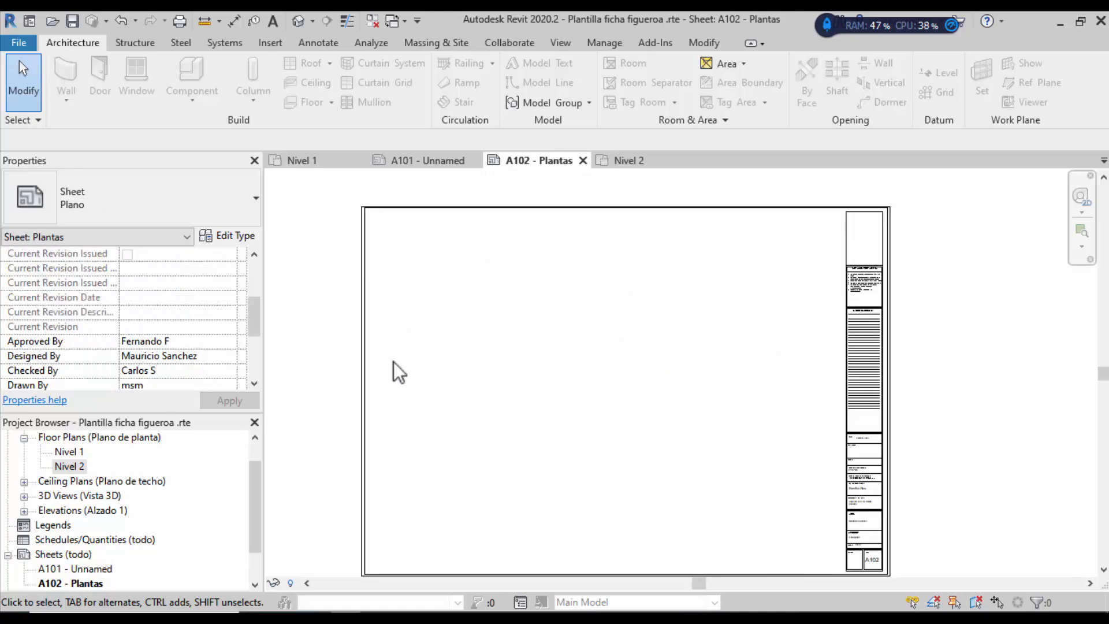
scroll(394, 362, down, 1)
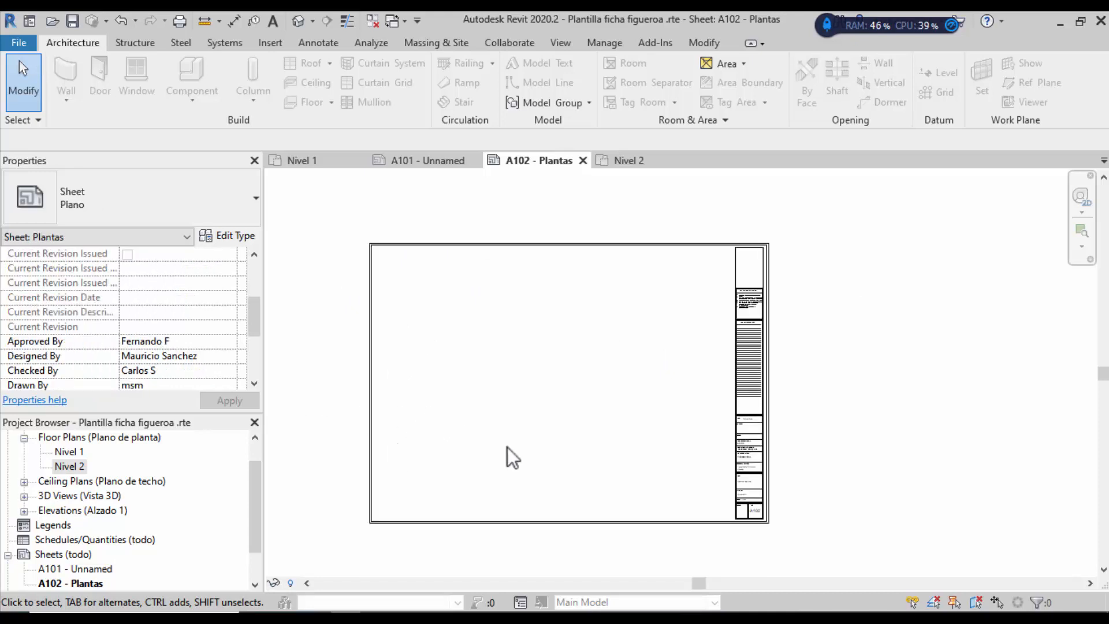